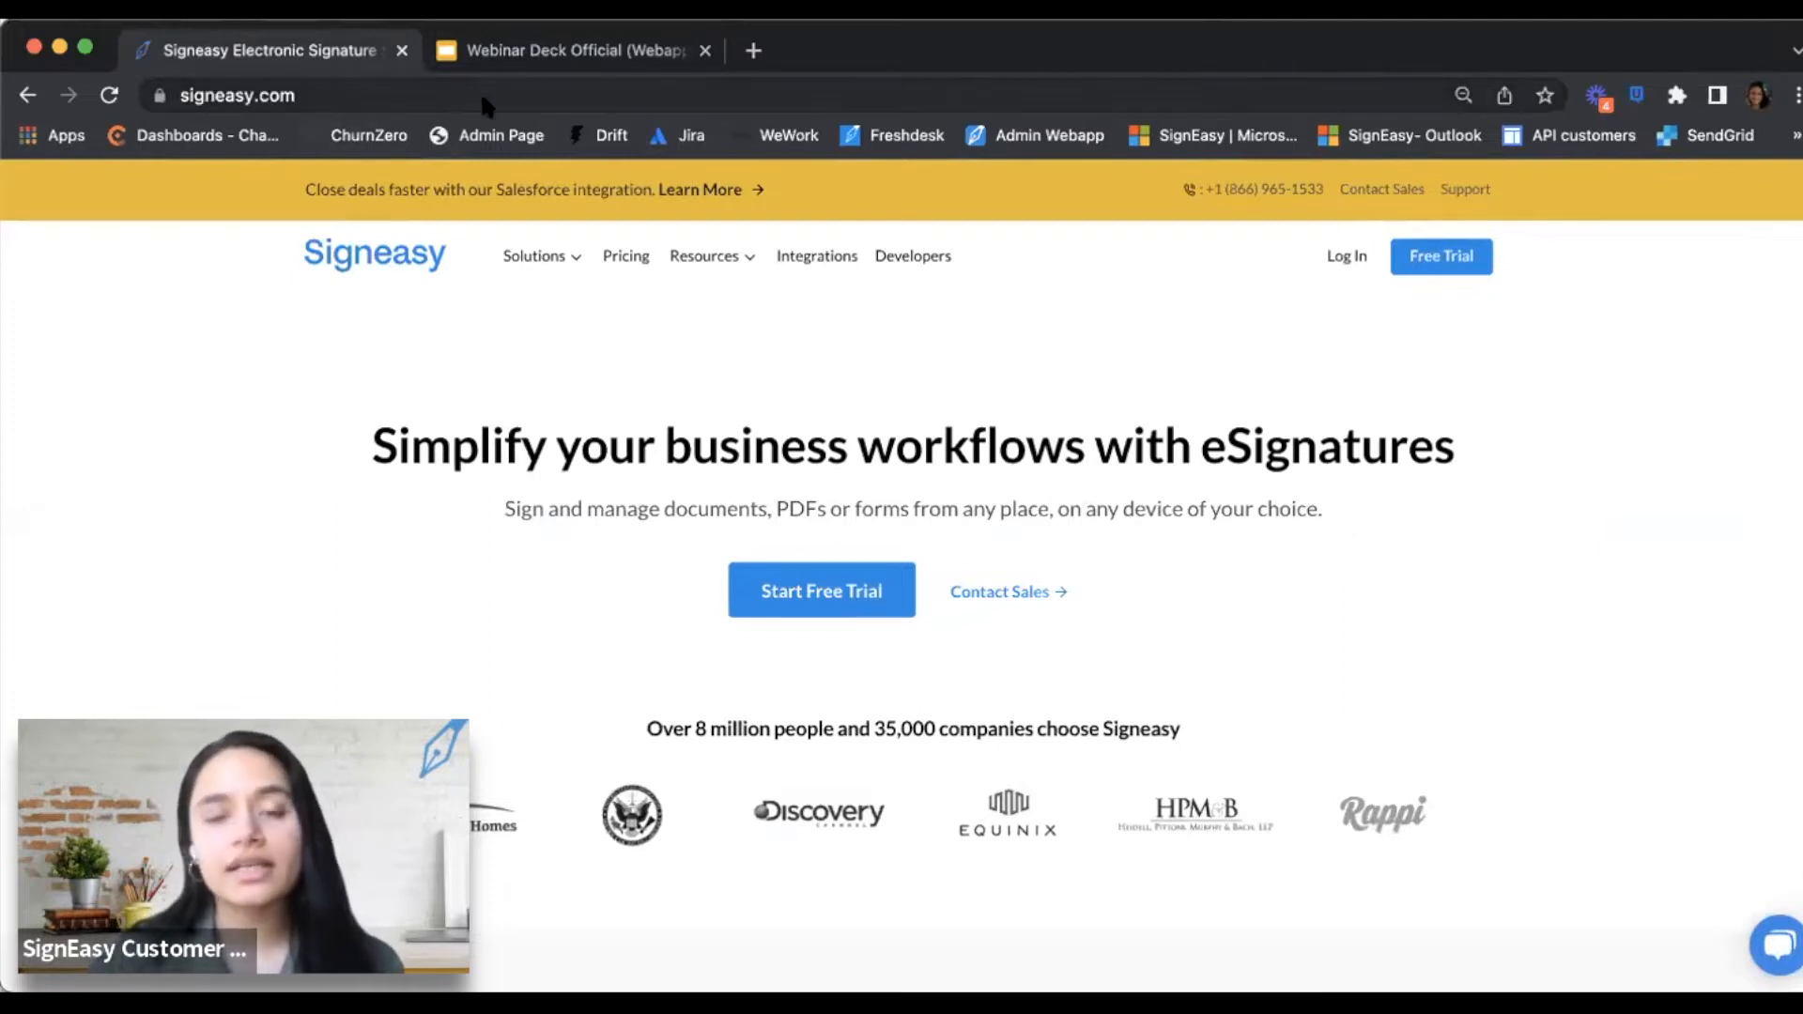
Open the Signeasy login page and sign in with the autofilled account credentials
{"action": "left_click", "coordinate": [1343, 263]}
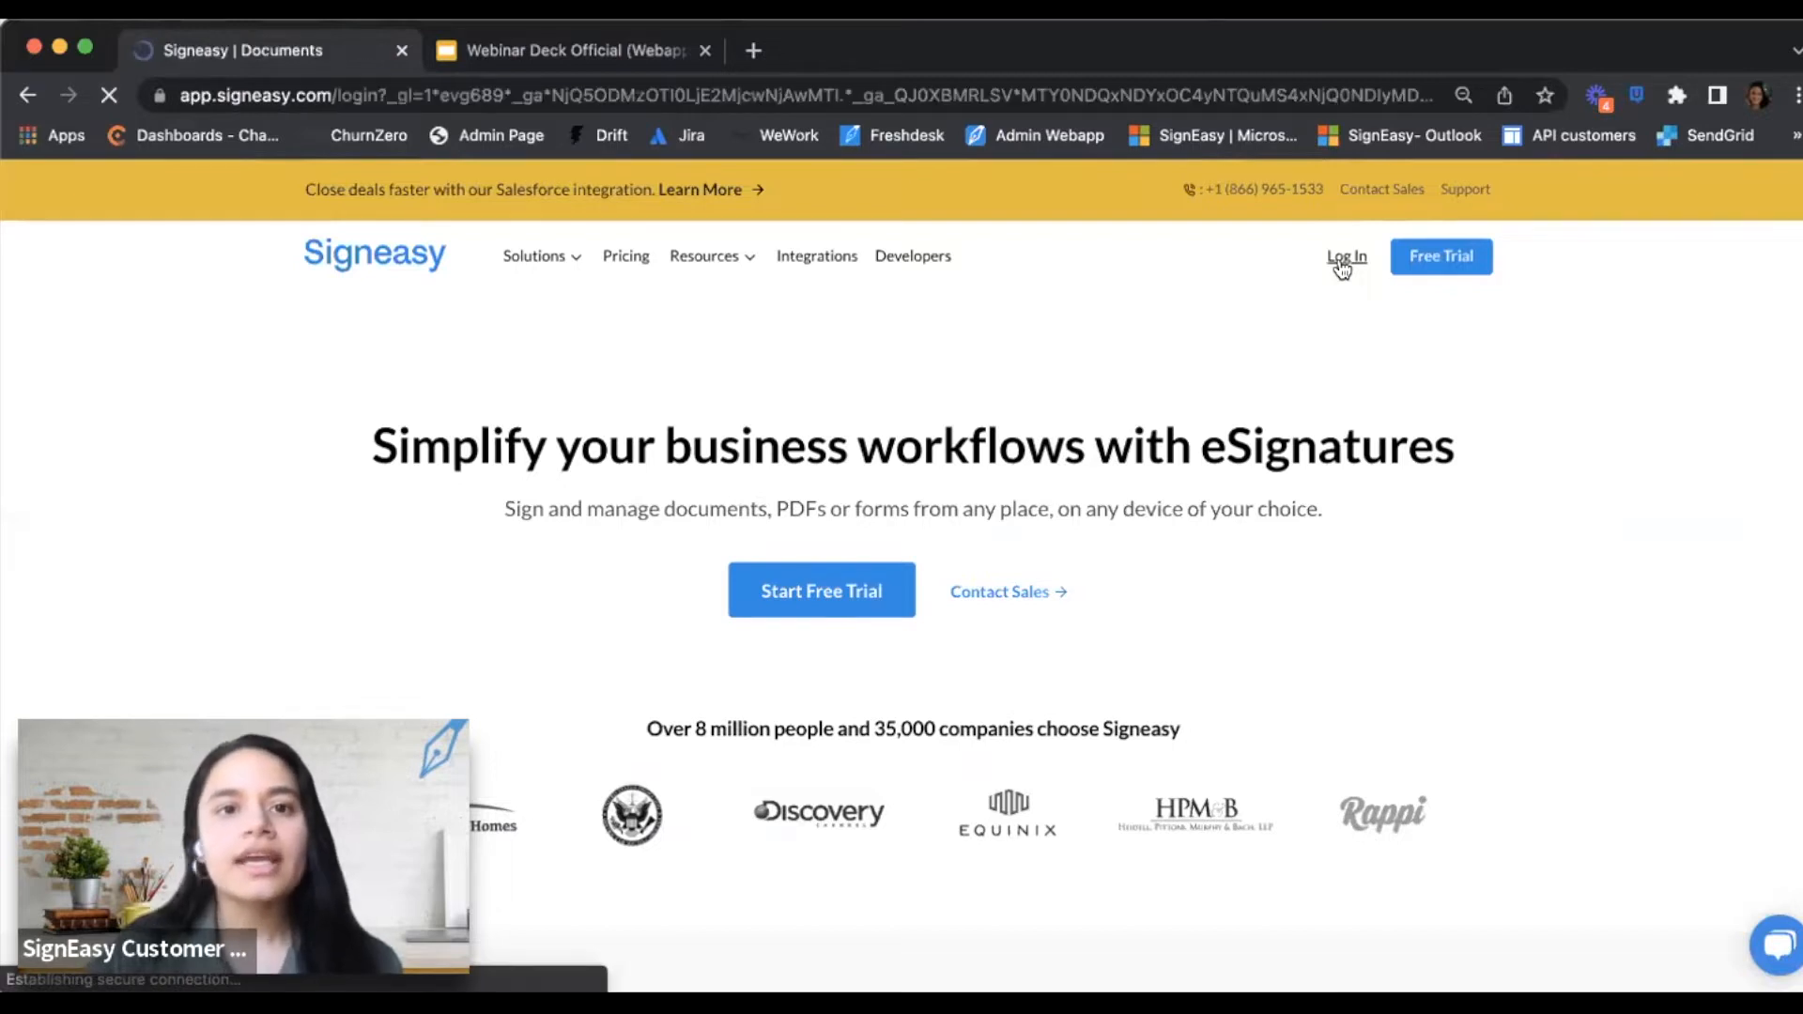
{"action": "scroll", "coordinate": [1337, 507], "scroll_direction": "up", "scroll_amount": 1}
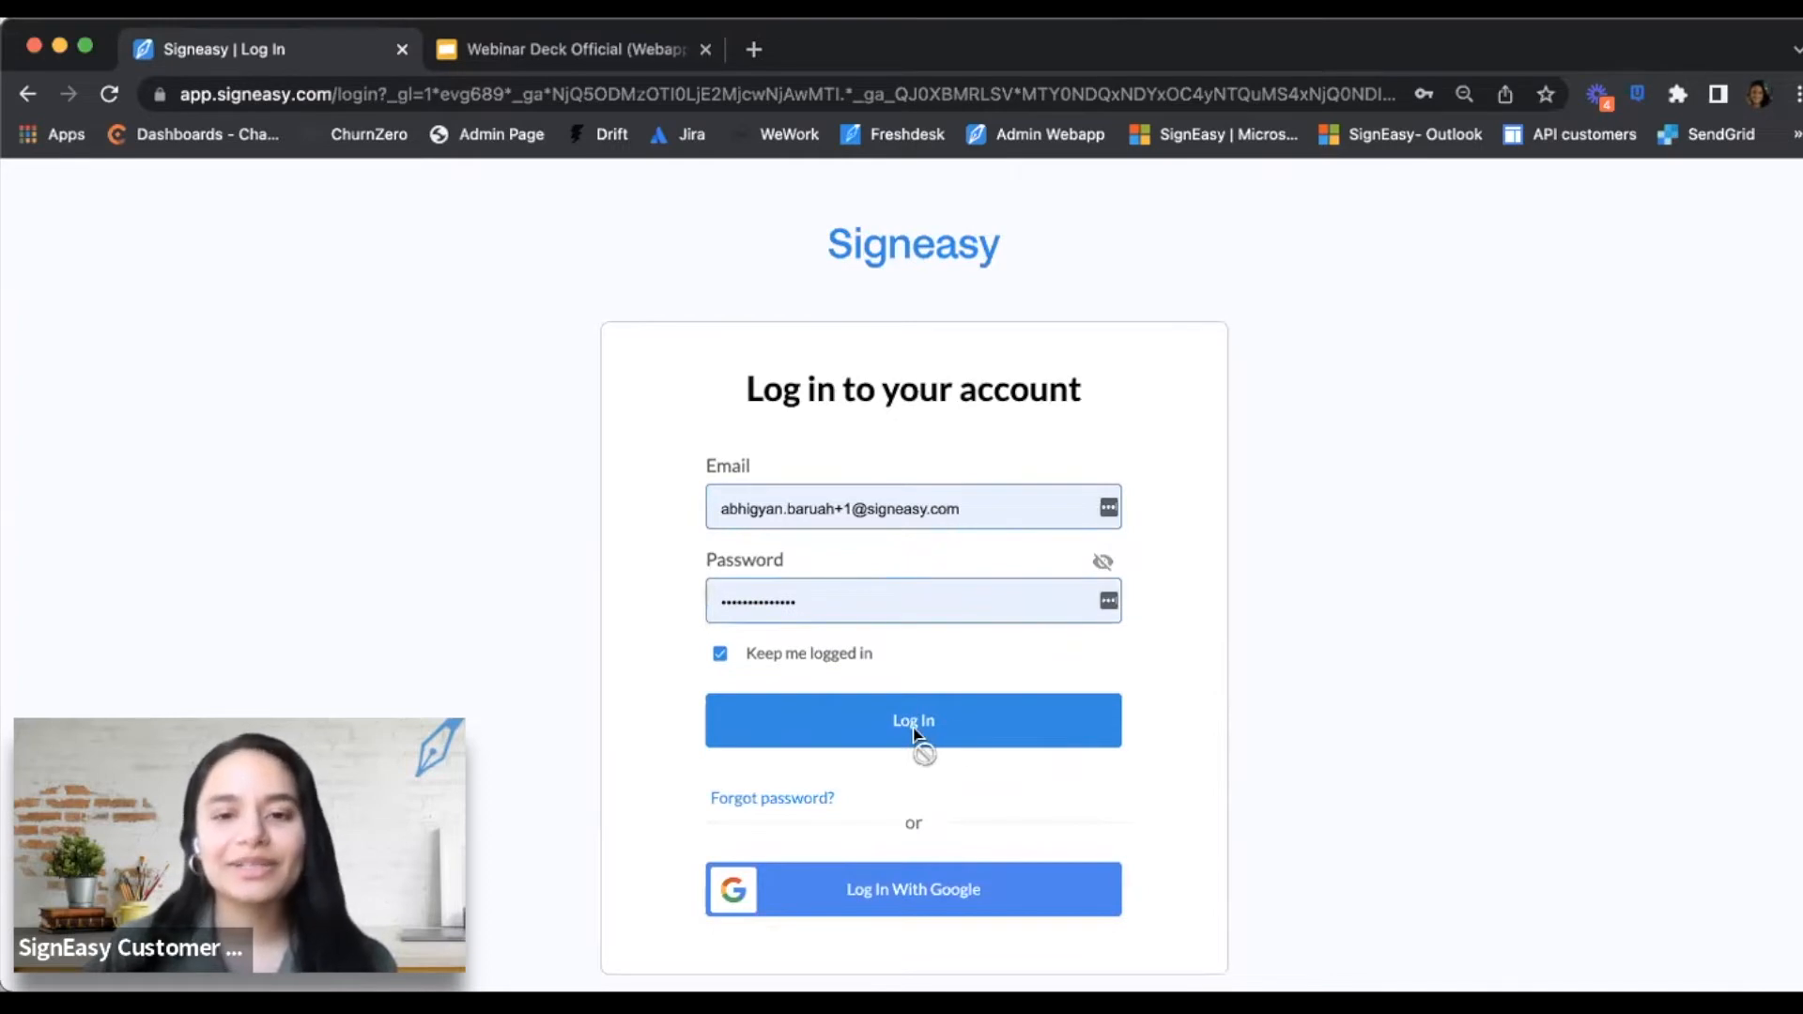
{"action": "left_click", "coordinate": [951, 734]}
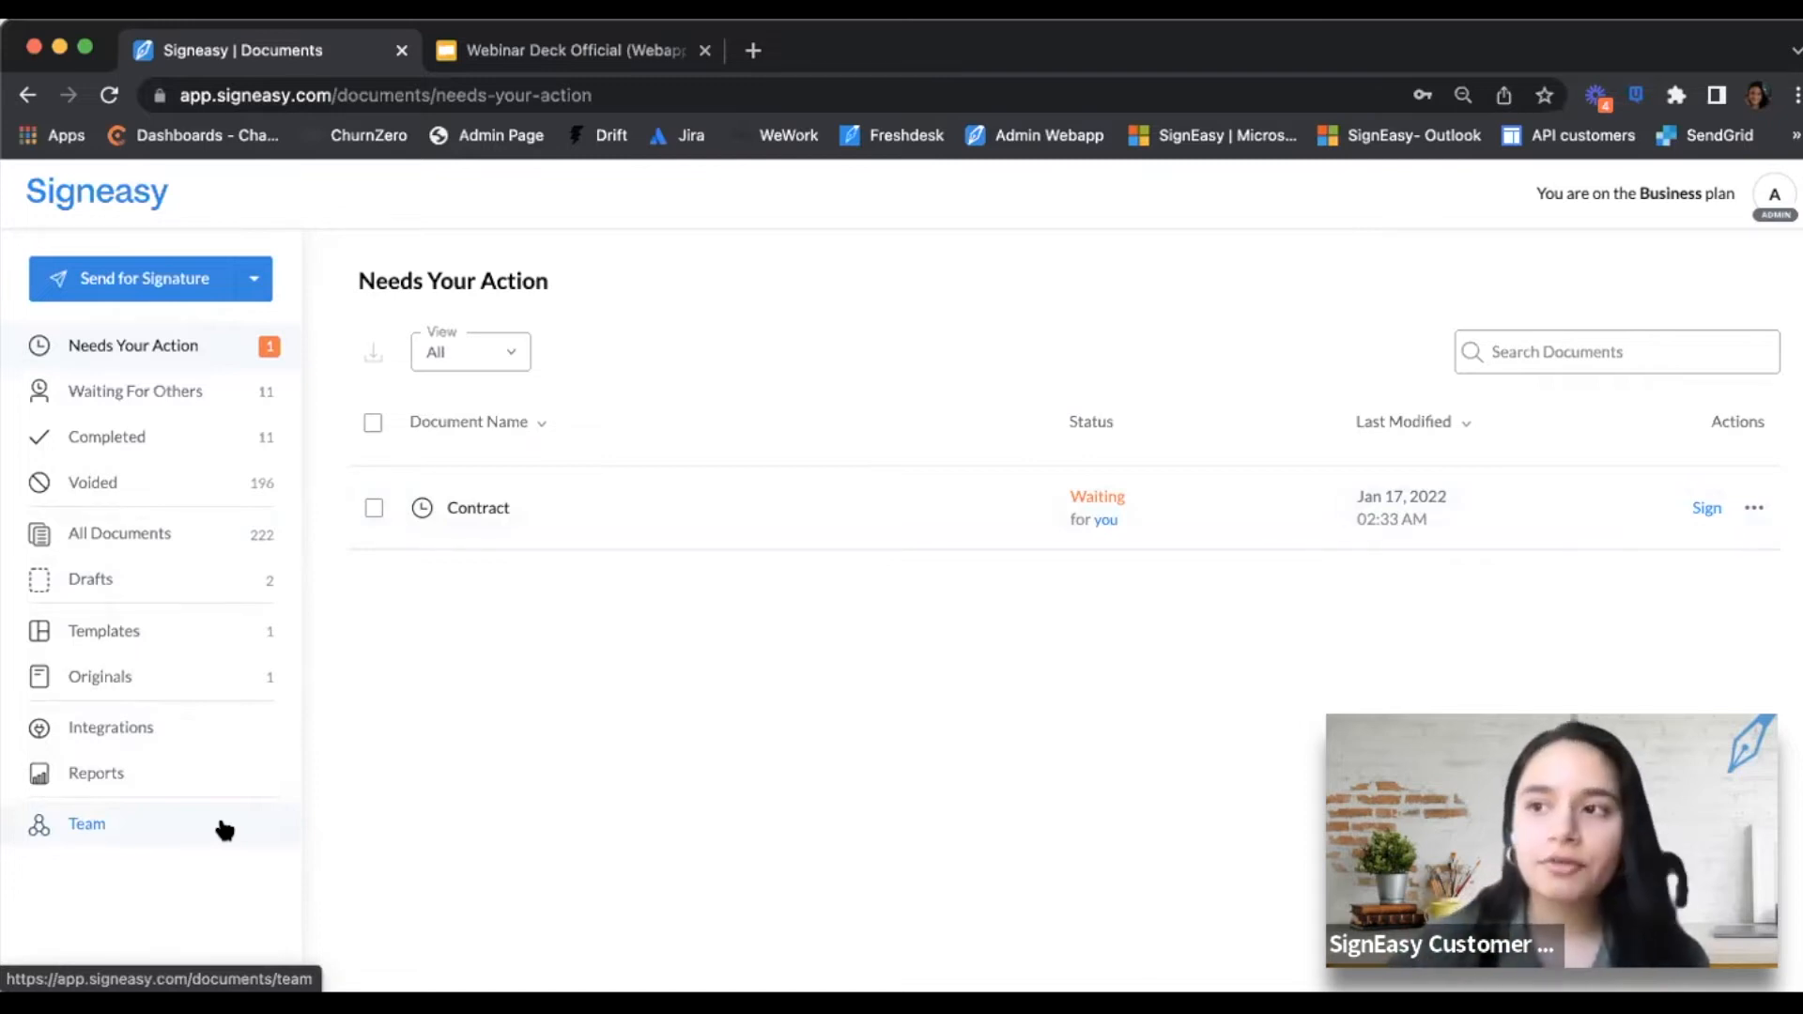
Check the Demo document's signers under Waiting For Others, then view the Completed documents
{"action": "left_click", "coordinate": [164, 399]}
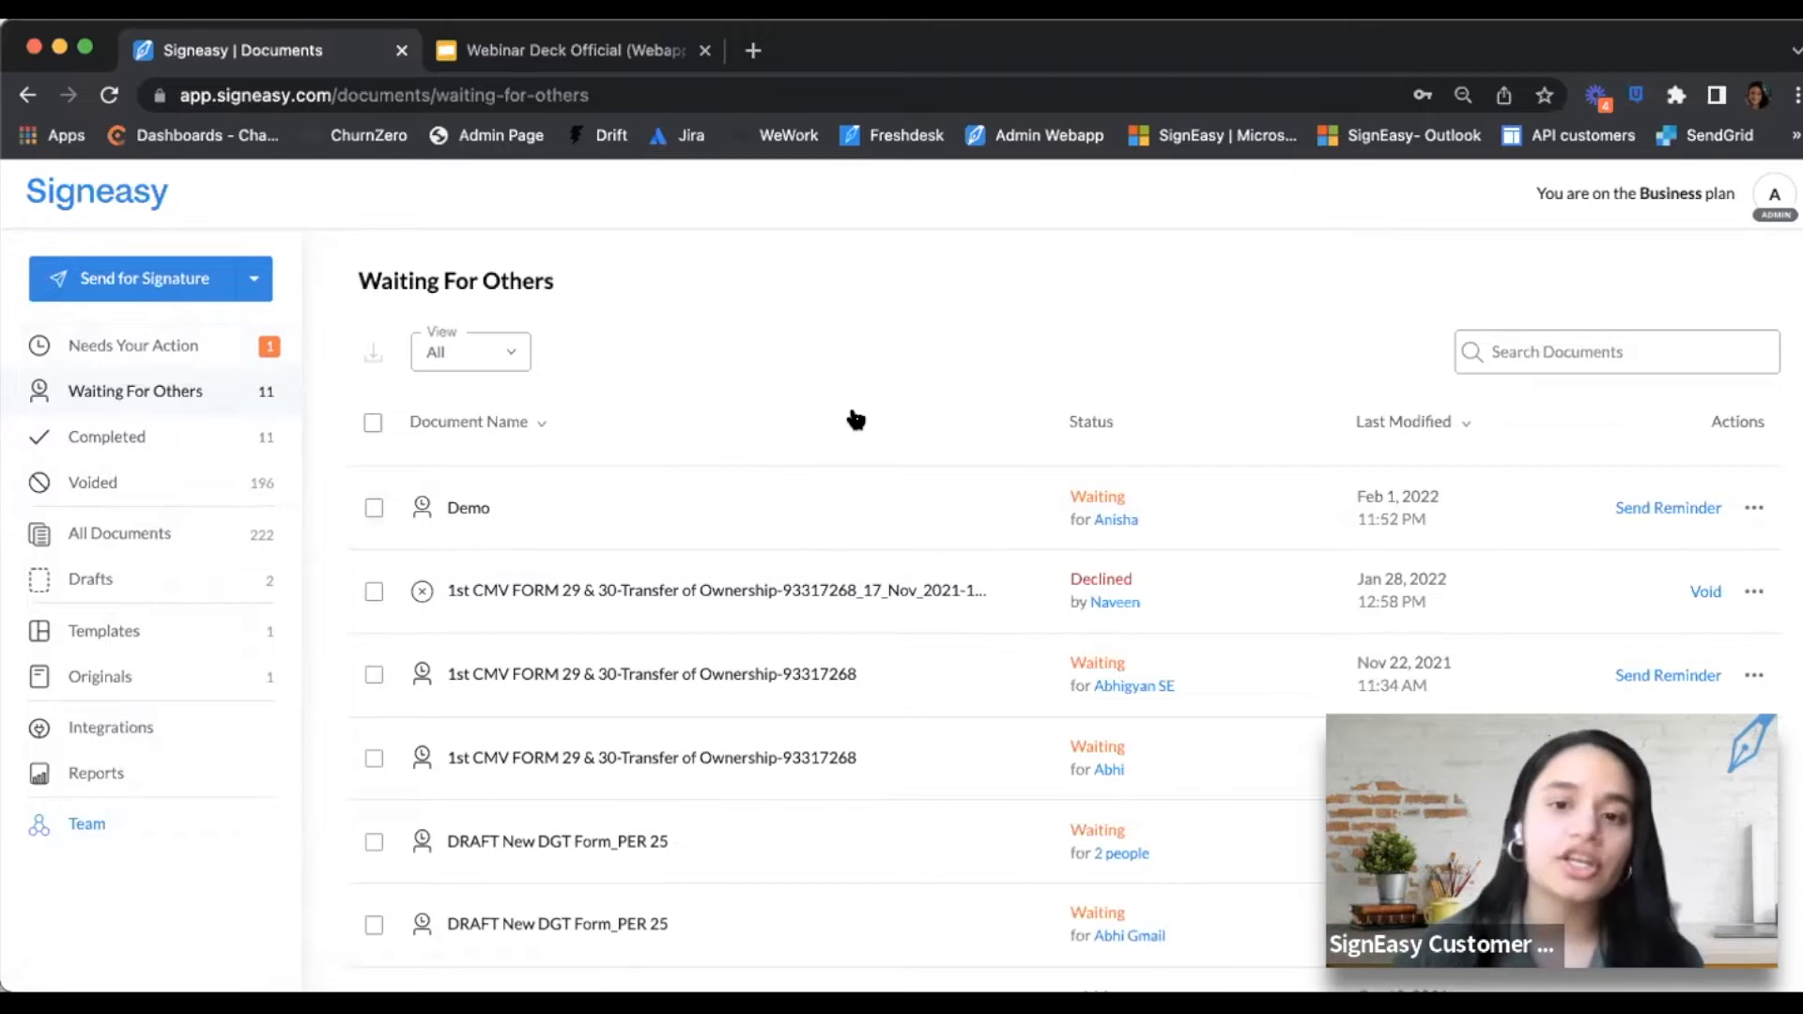
{"action": "left_click", "coordinate": [1117, 523]}
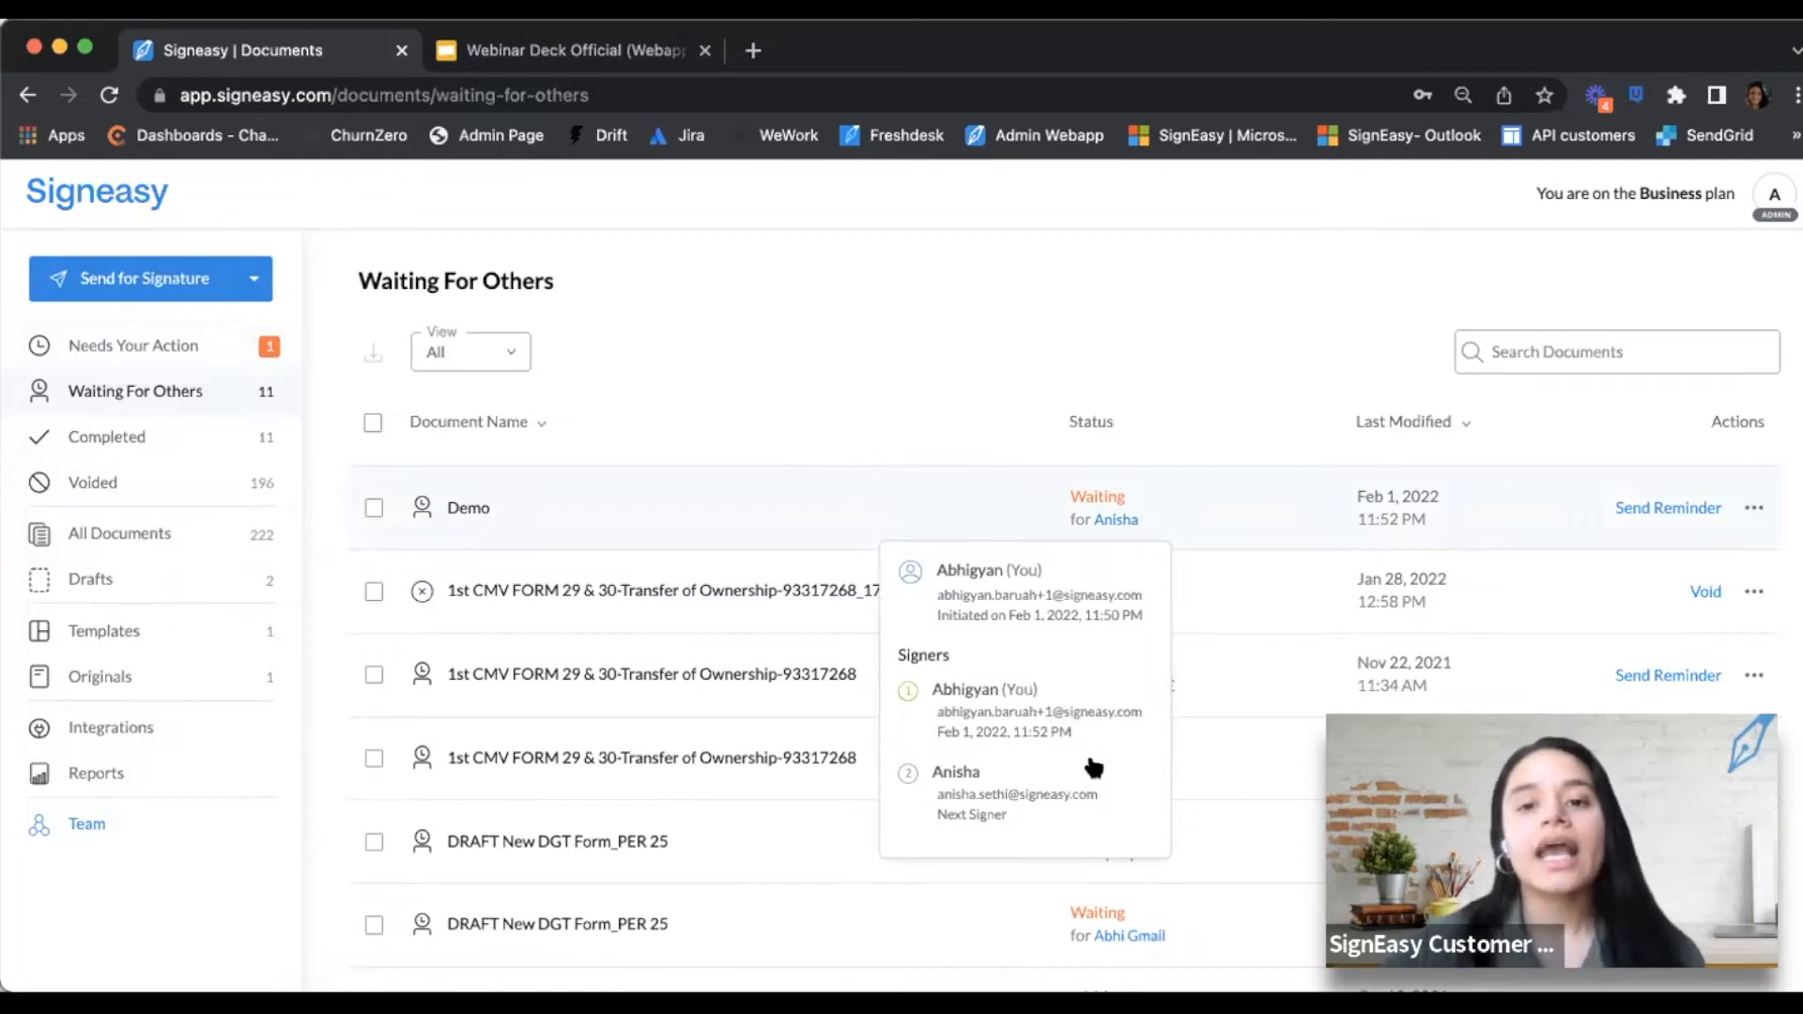
{"action": "left_click", "coordinate": [1284, 387]}
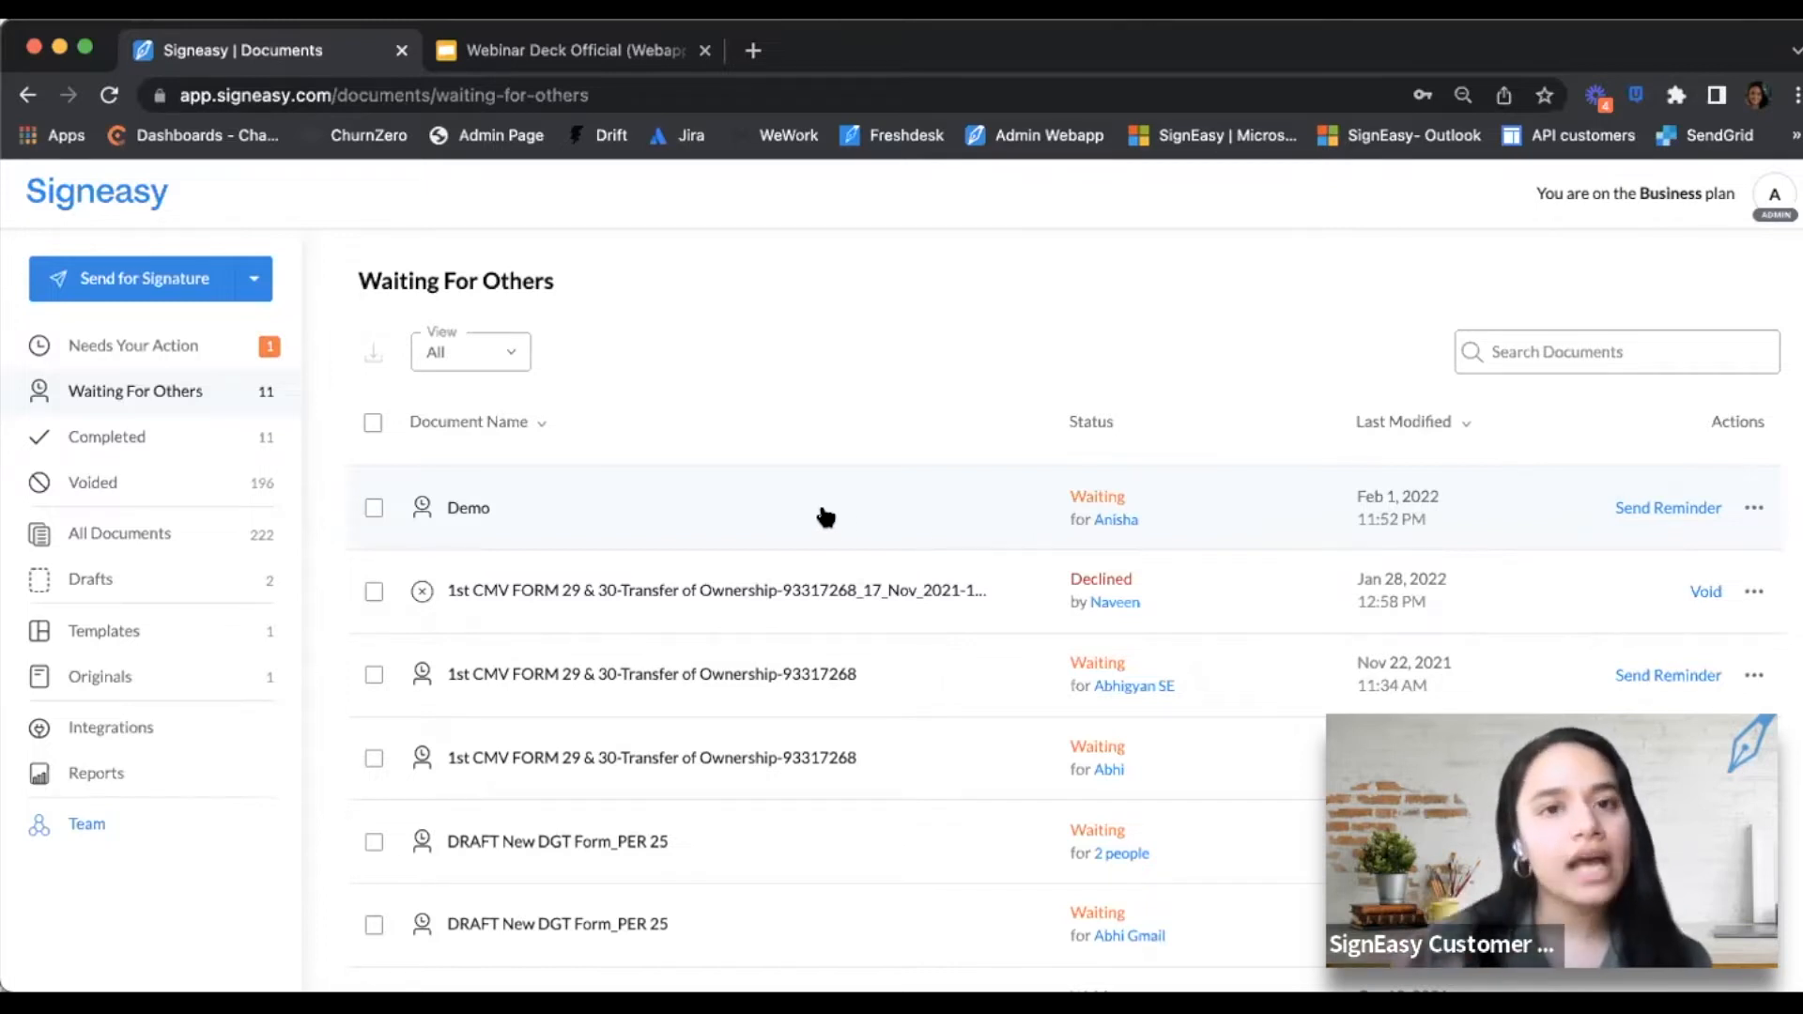
{"action": "left_click", "coordinate": [144, 440]}
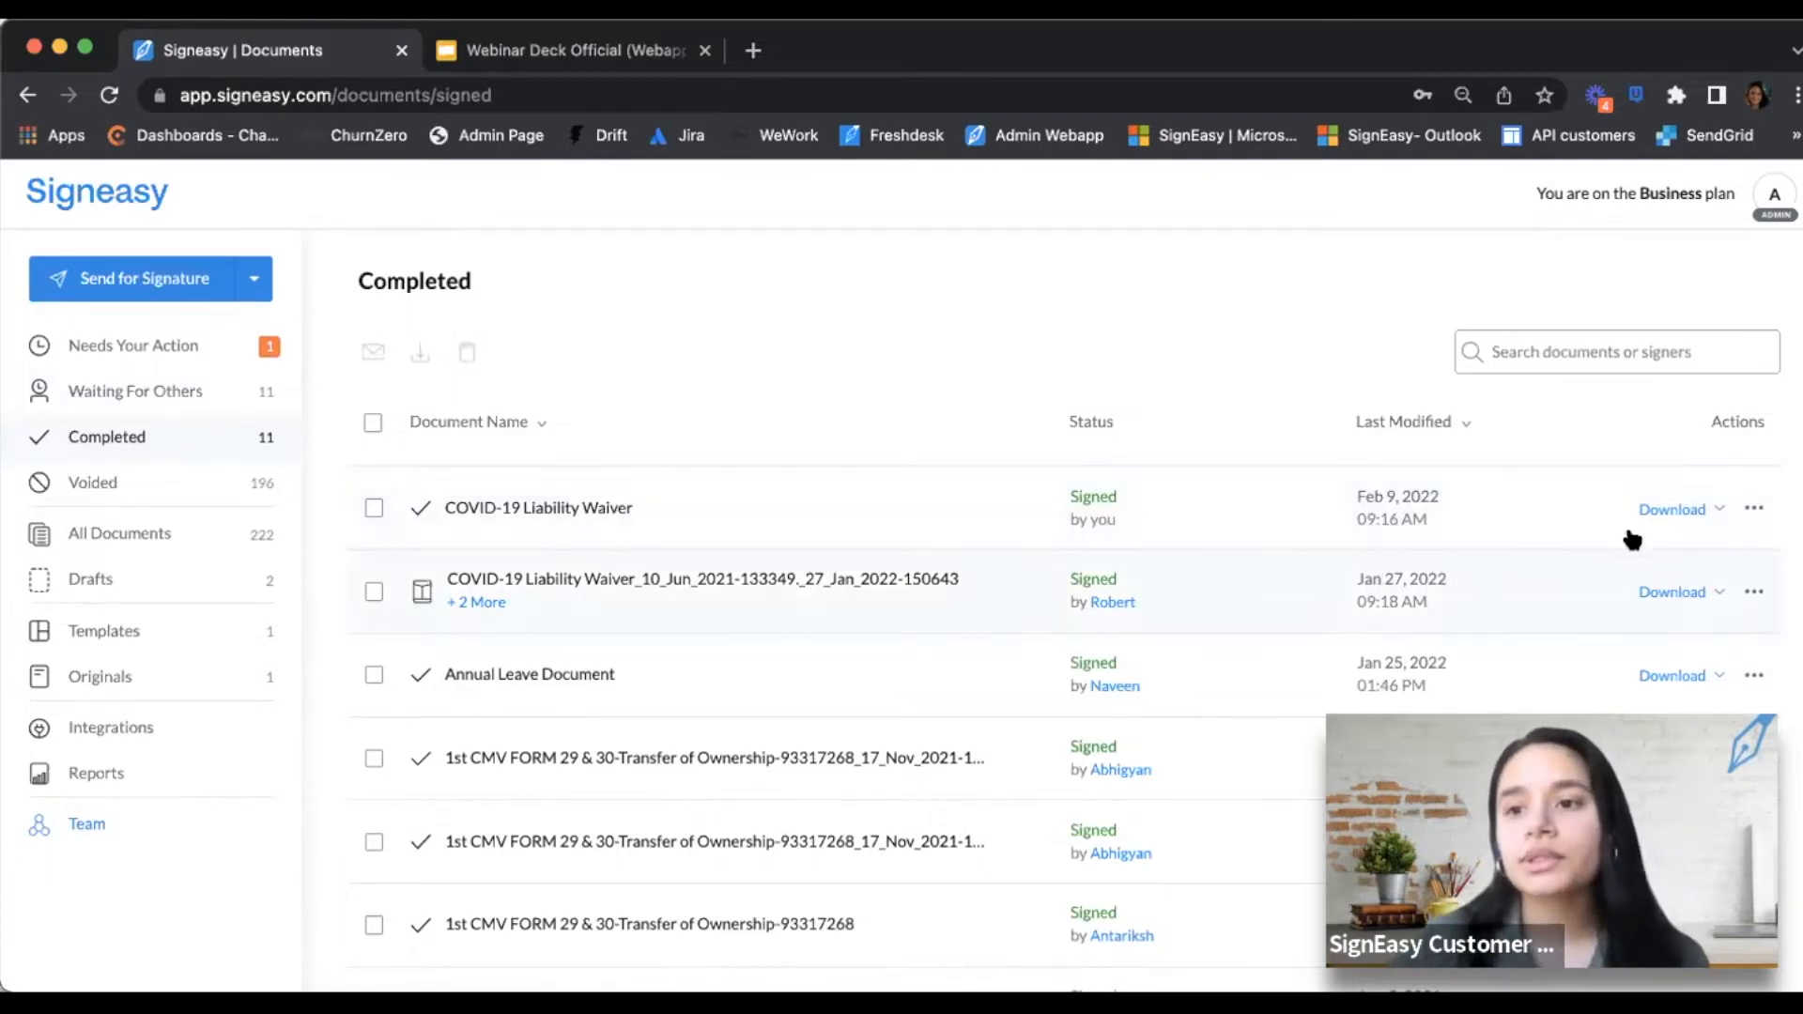
Cancel emailing the signed COVID-19 Liability Waiver and view the Templates list
{"action": "left_click", "coordinate": [1752, 510]}
{"action": "left_click", "coordinate": [1608, 655]}
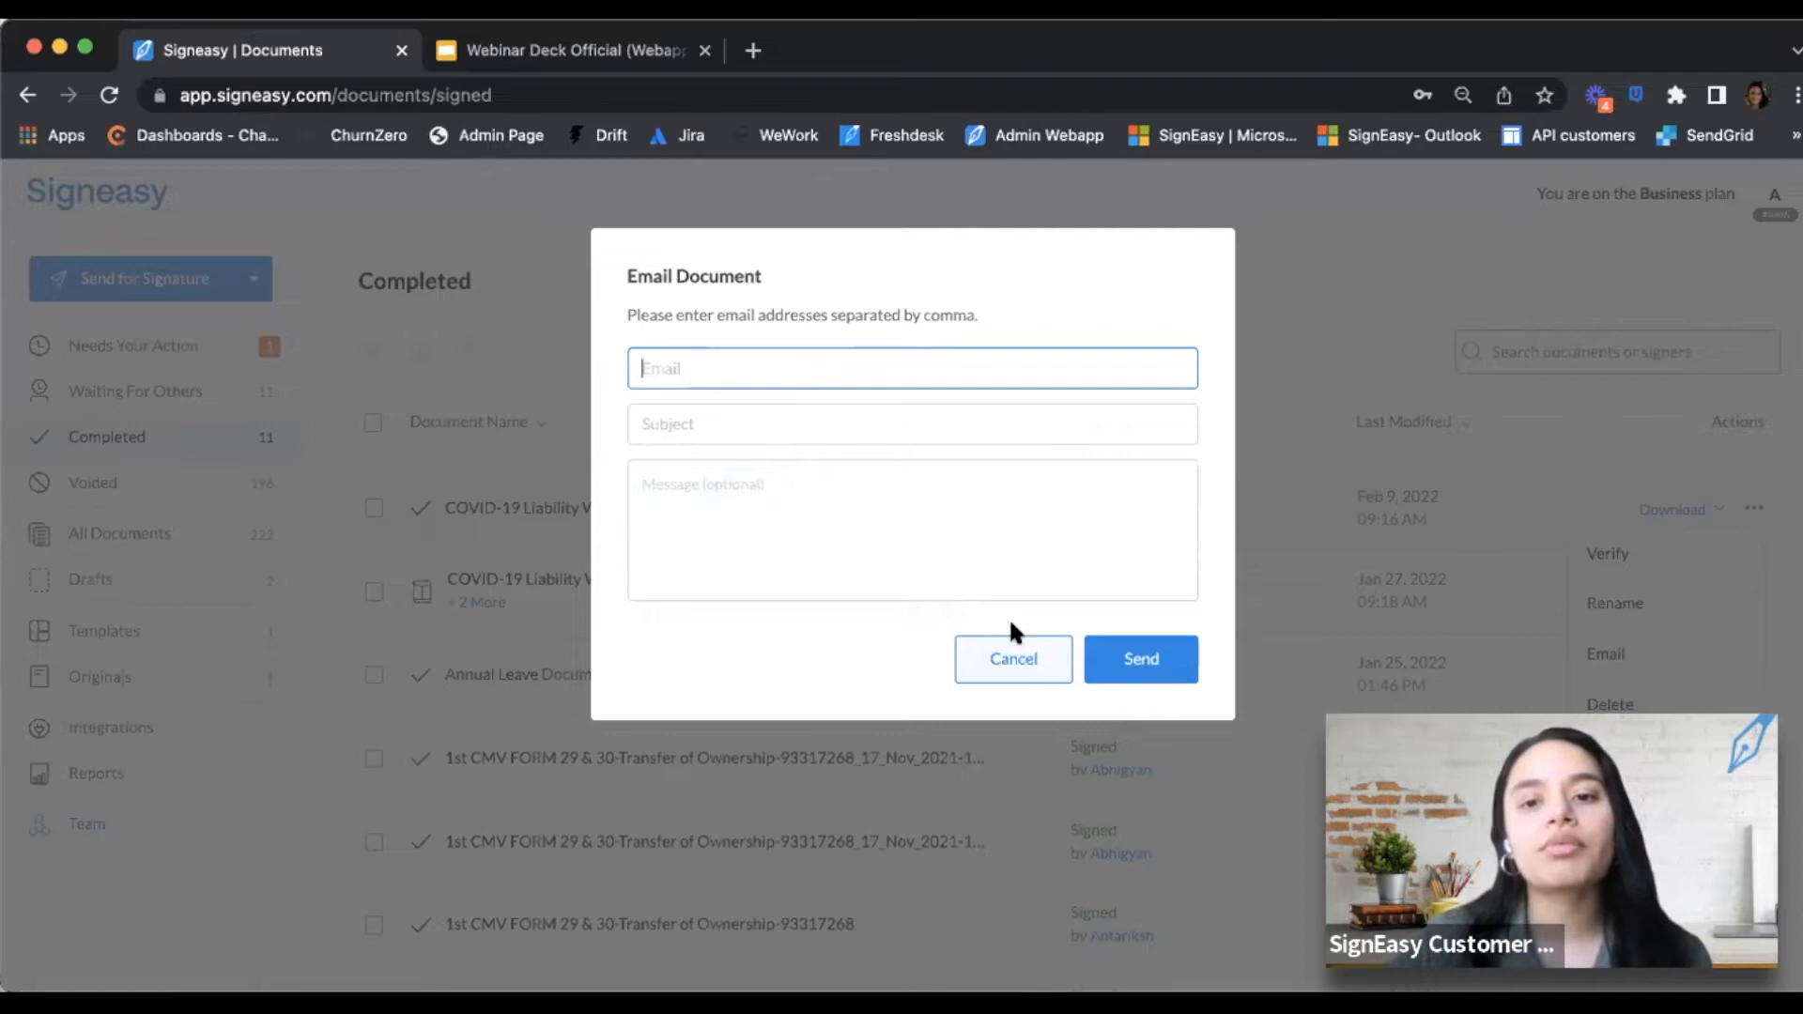
{"action": "left_click", "coordinate": [1008, 662]}
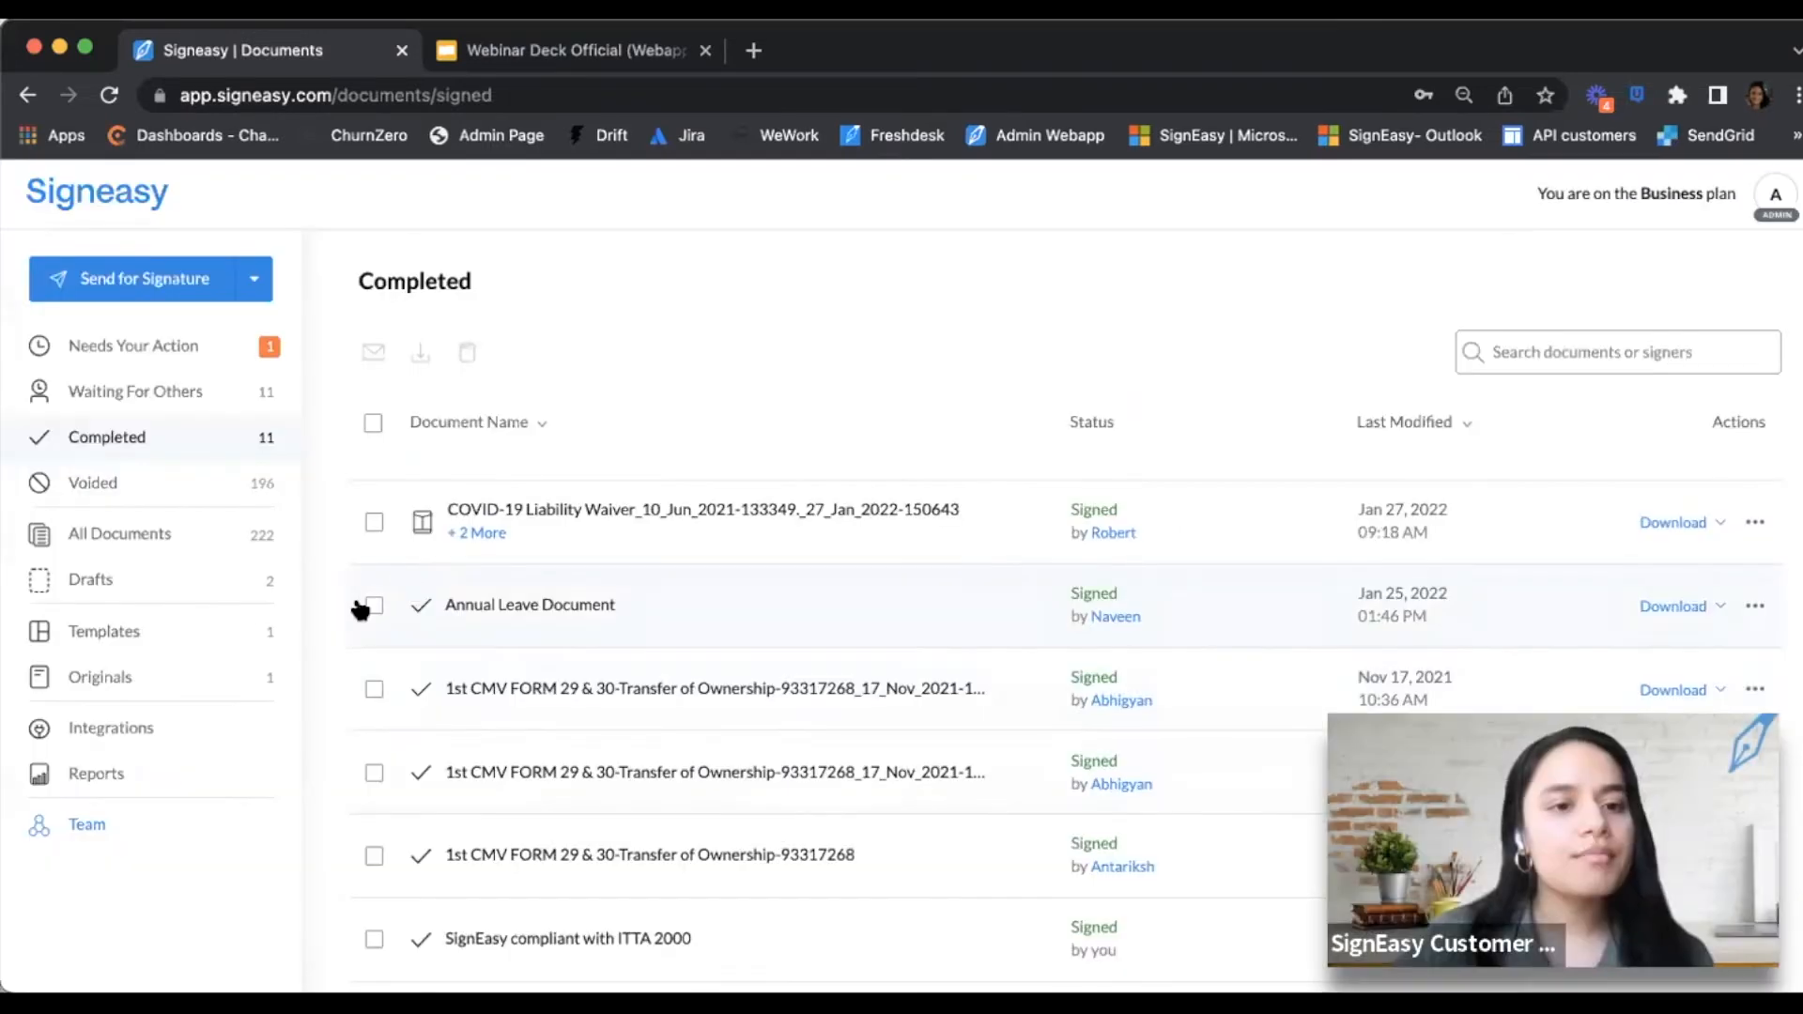
{"action": "left_click", "coordinate": [194, 640]}
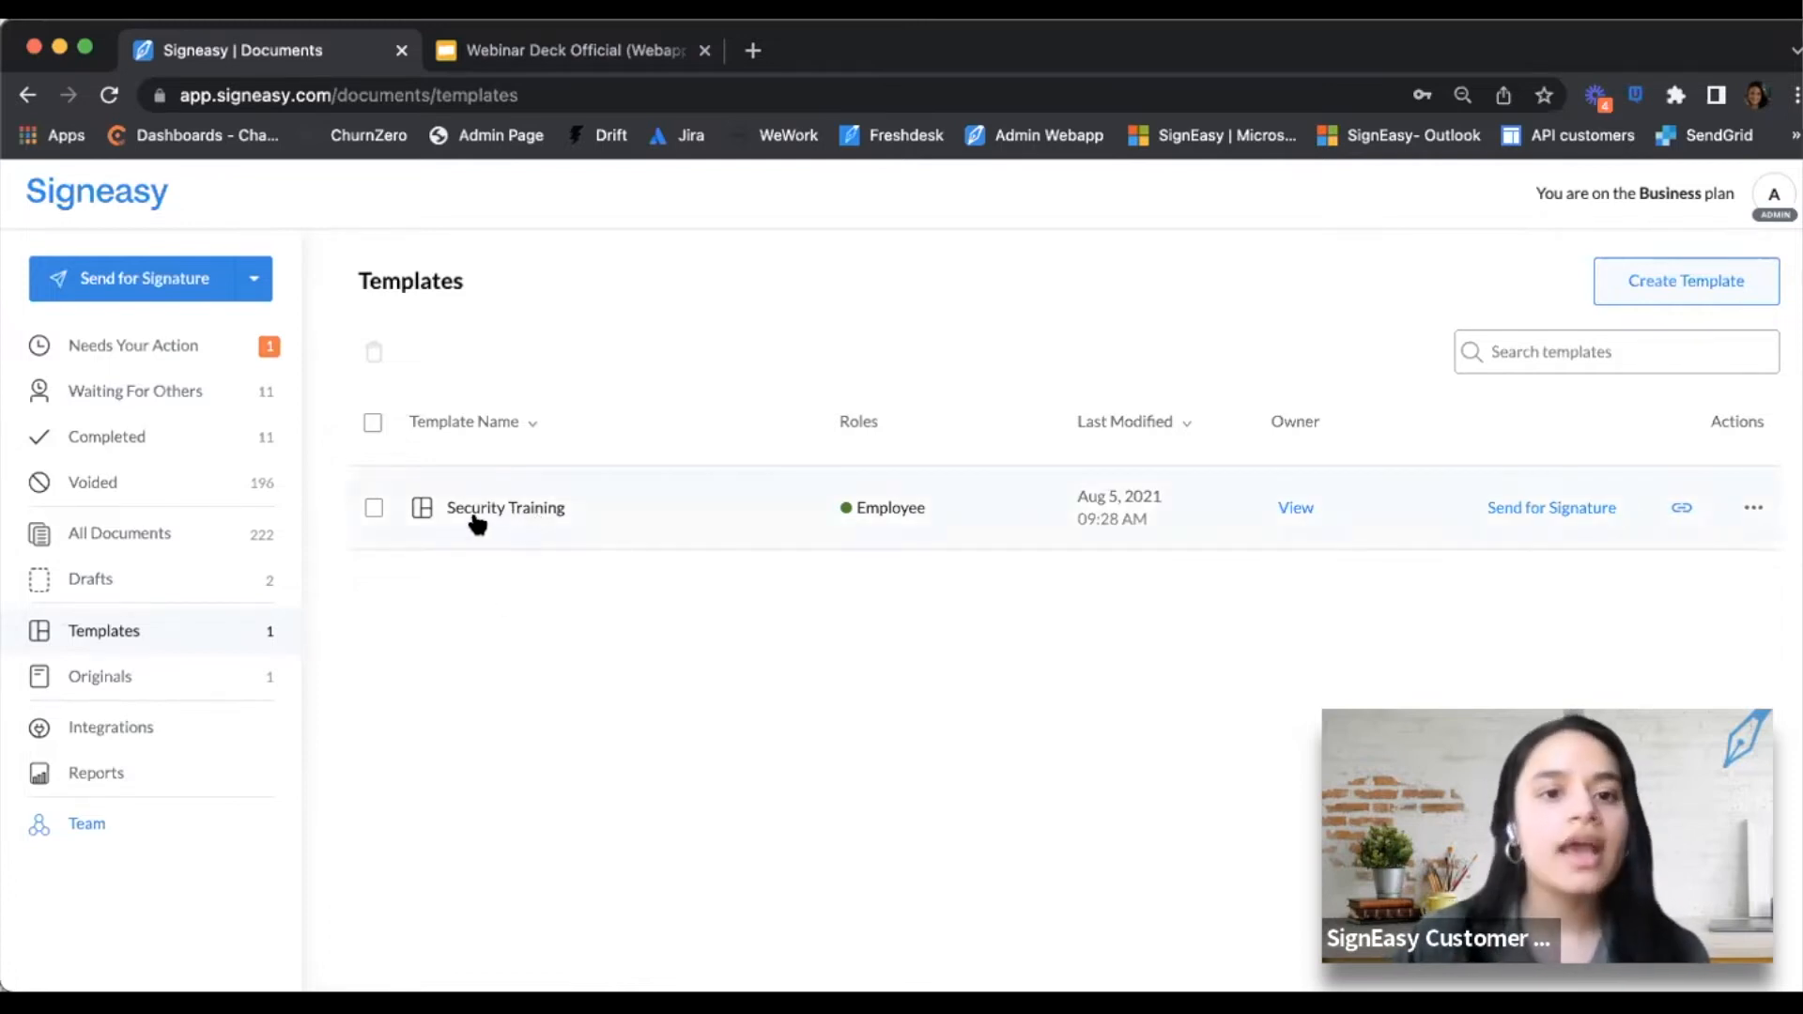
{"action": "left_click", "coordinate": [522, 511]}
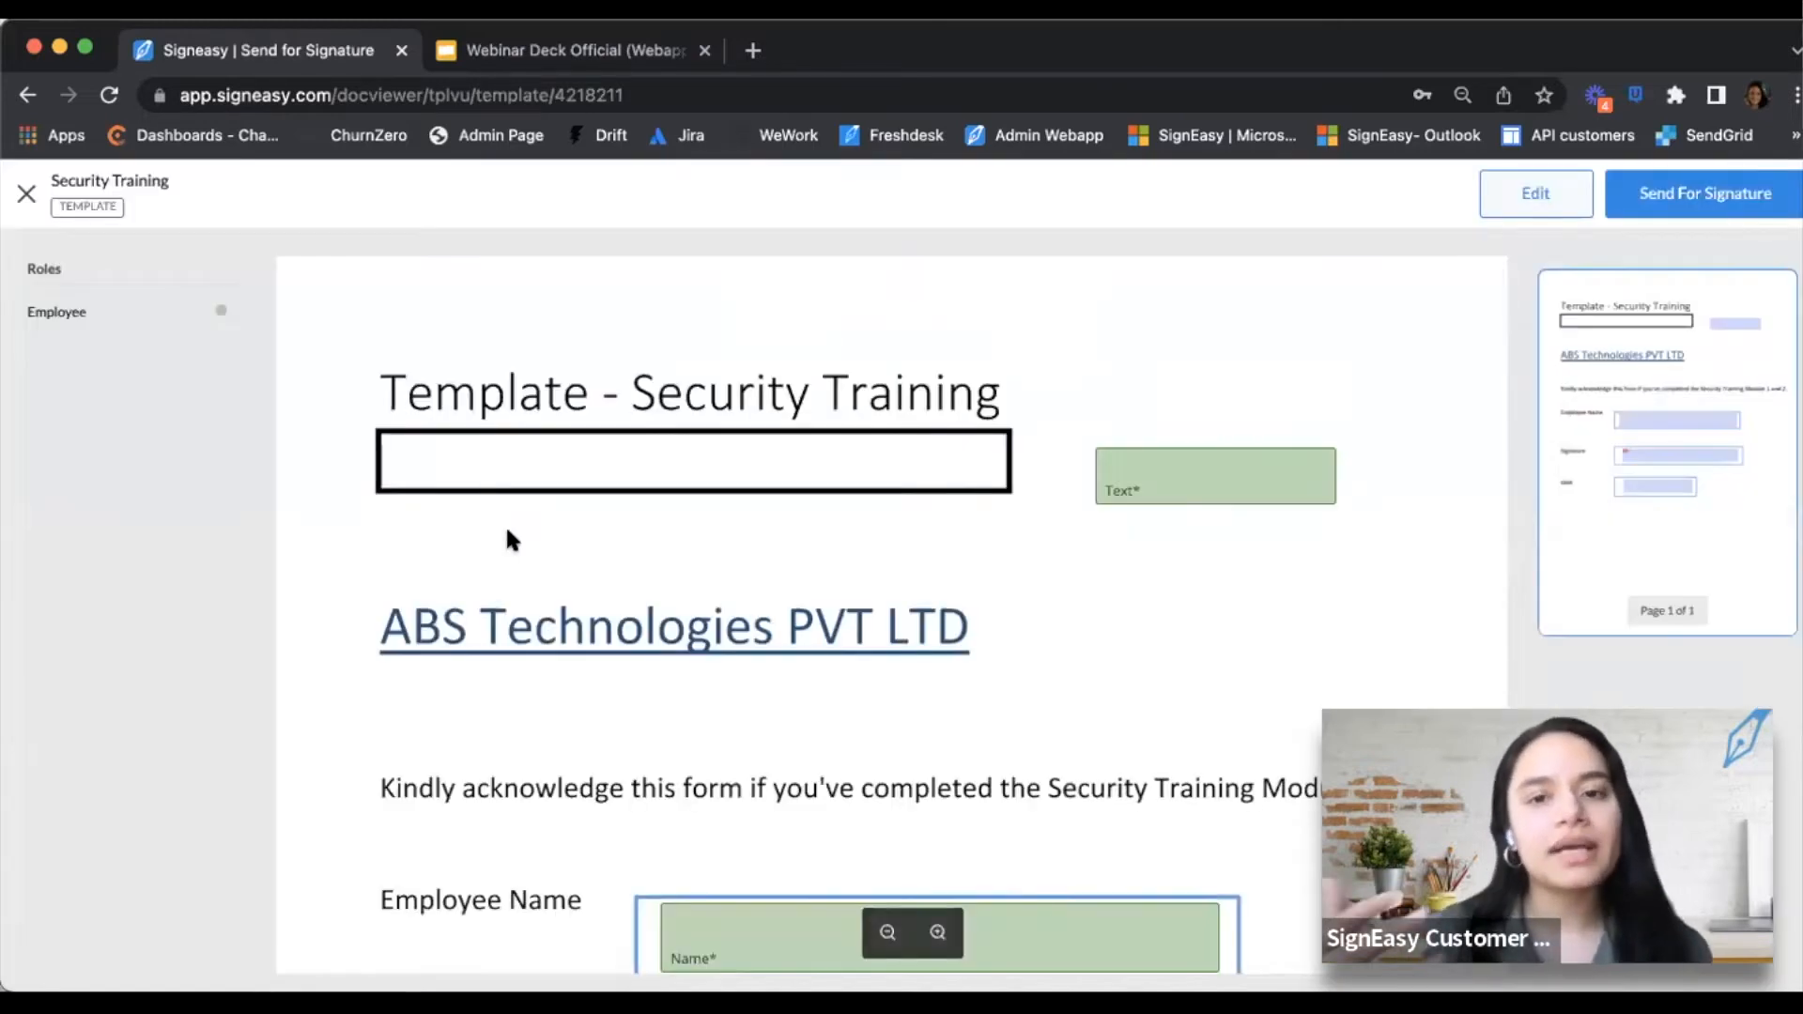
{"action": "scroll", "coordinate": [507, 531], "scroll_direction": "down", "scroll_amount": 5}
{"action": "scroll", "coordinate": [506, 531], "scroll_direction": "down", "scroll_amount": 1}
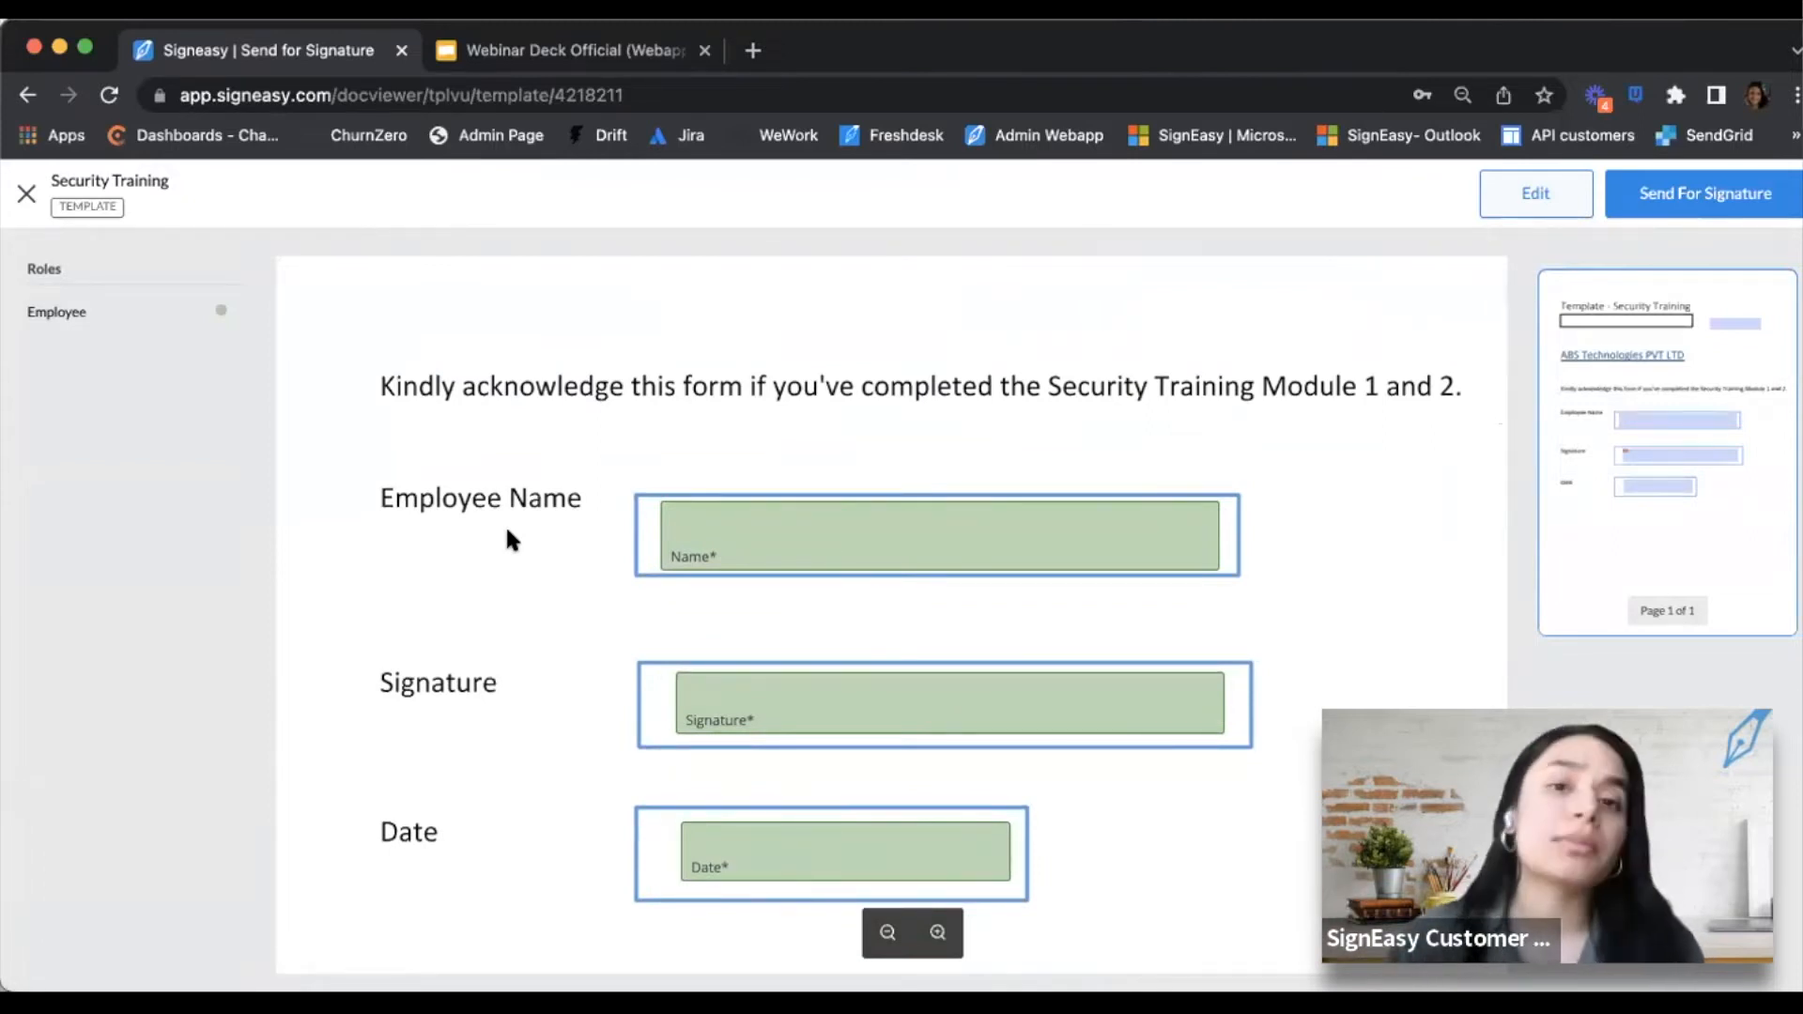
{"action": "scroll", "coordinate": [507, 535], "scroll_direction": "up", "scroll_amount": 3}
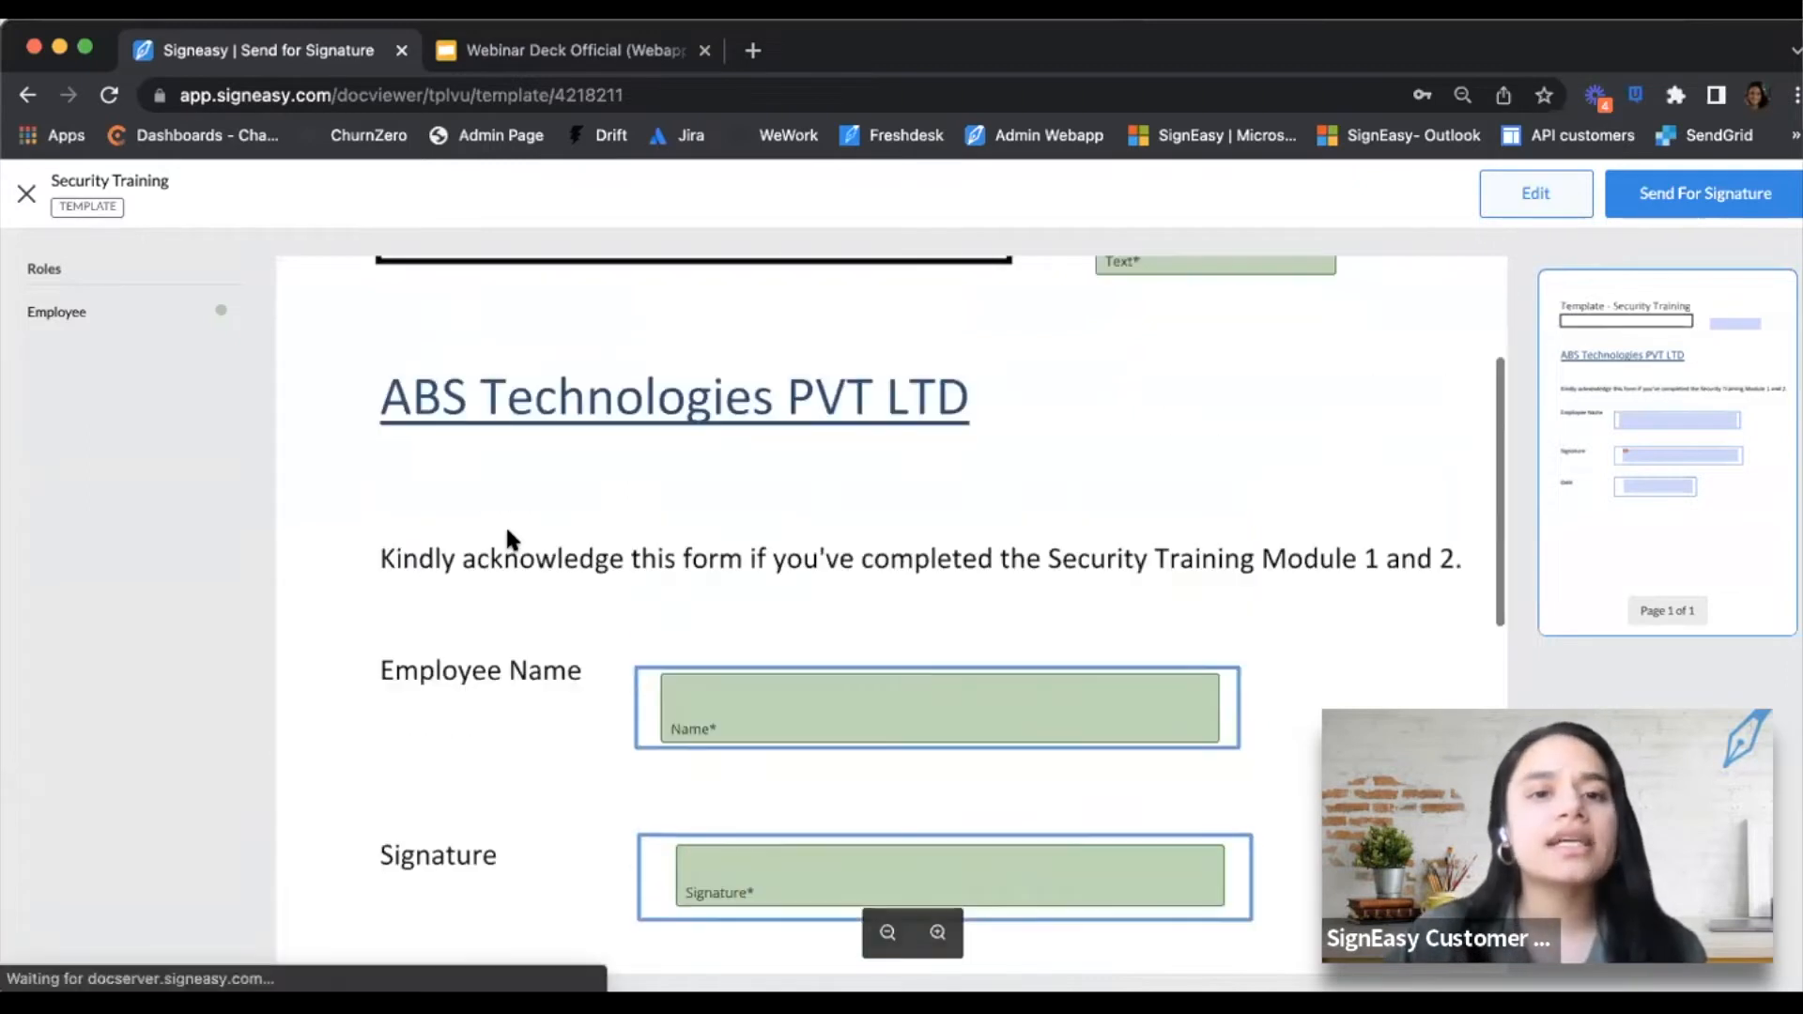
{"action": "scroll", "coordinate": [579, 639], "scroll_direction": "down", "scroll_amount": 3}
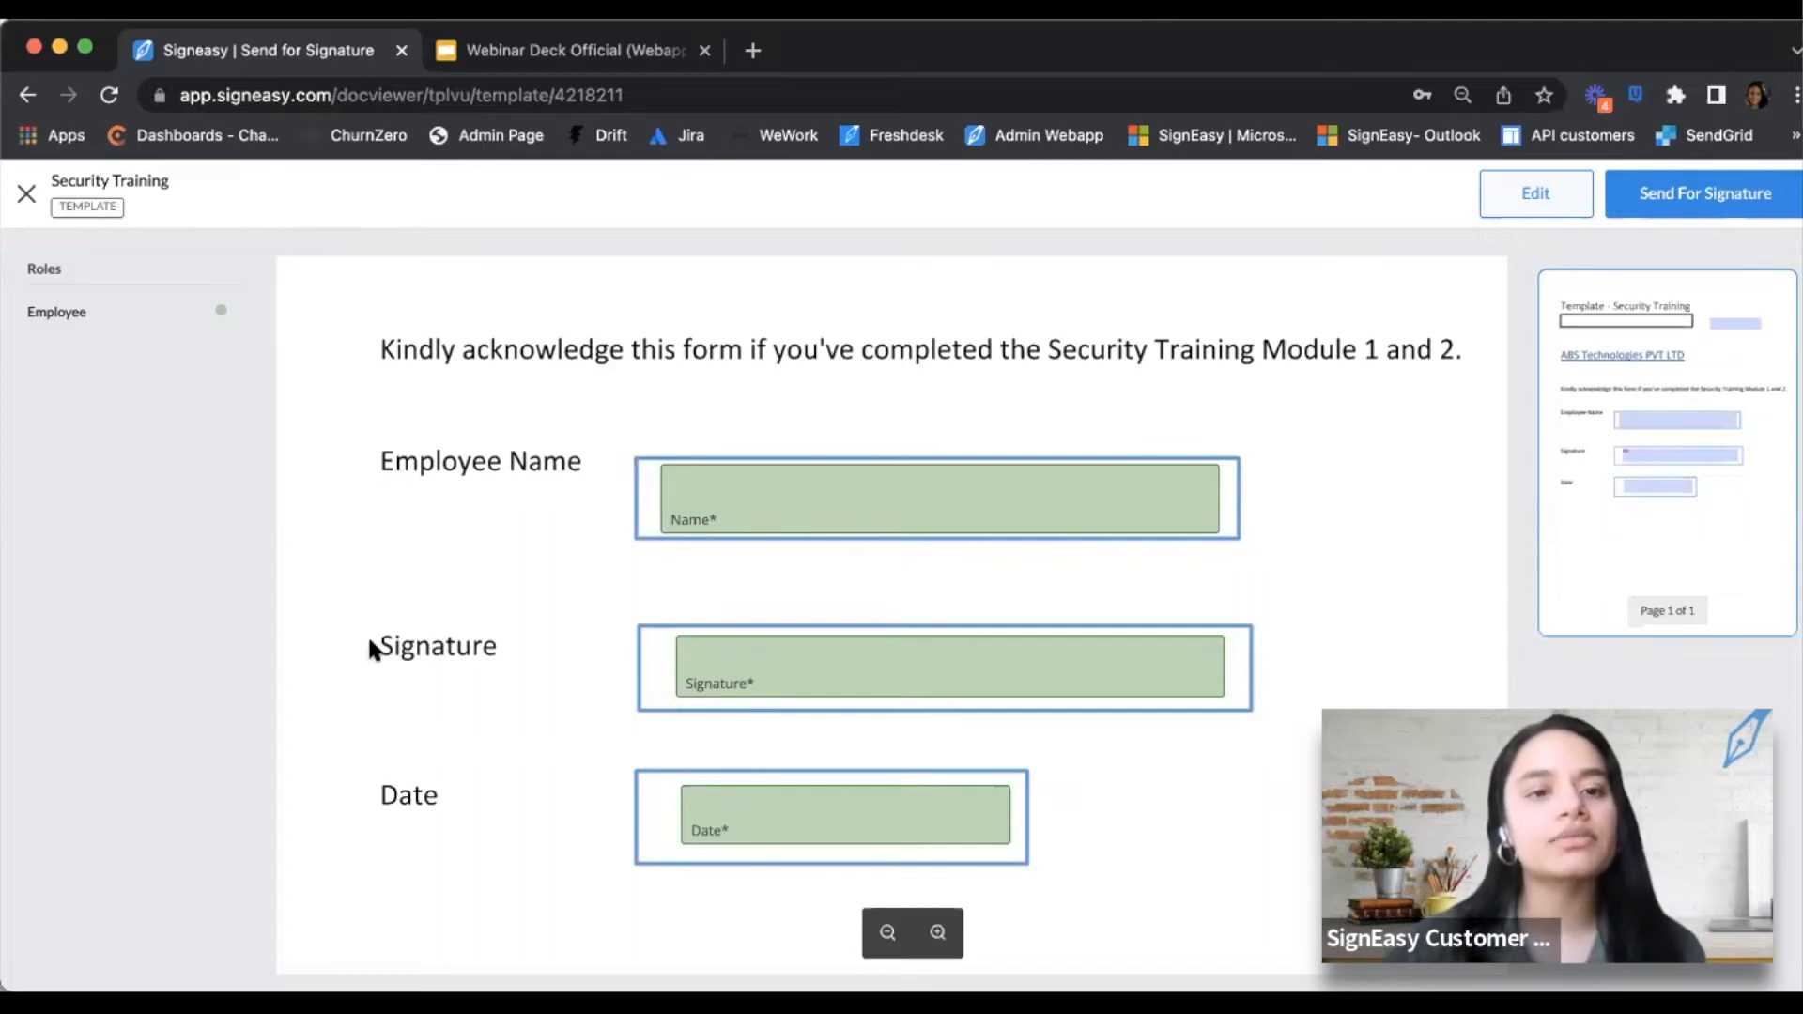
{"action": "left_click", "coordinate": [29, 198]}
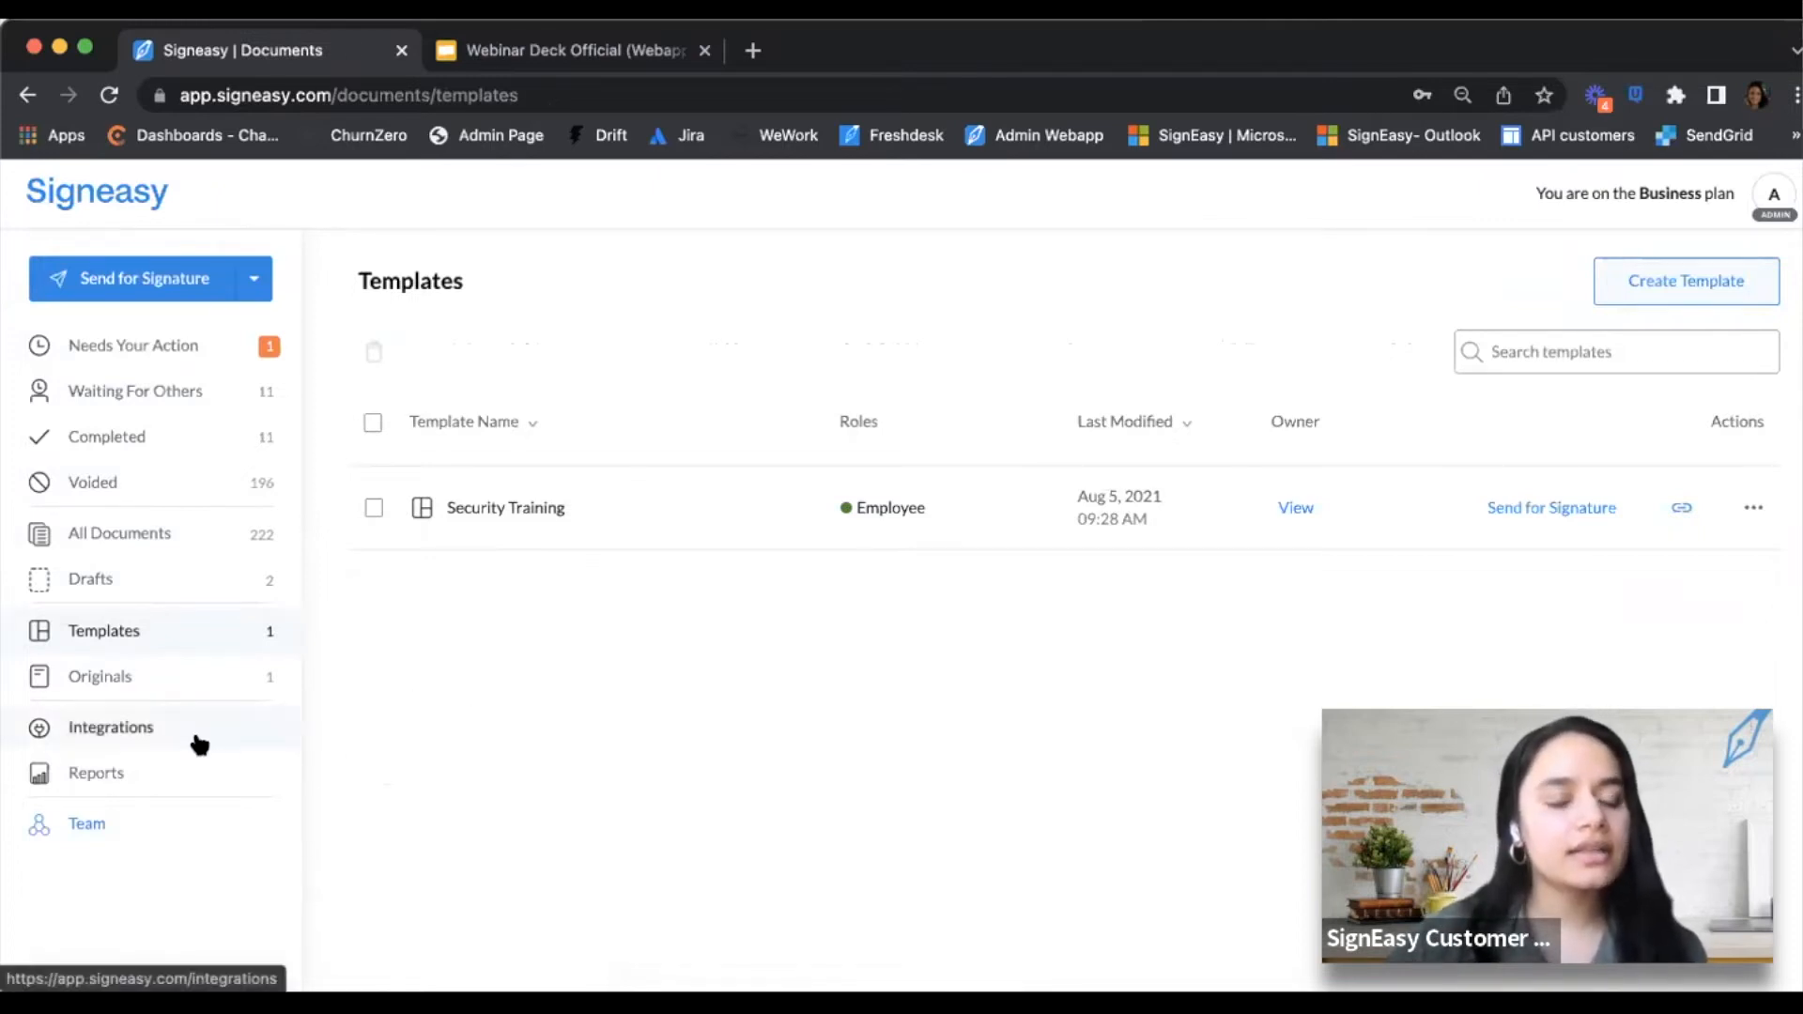
Open Integrations, close it, then reopen it to view Google Drive, Gmail, Docs and Sheets
{"action": "left_click", "coordinate": [199, 744]}
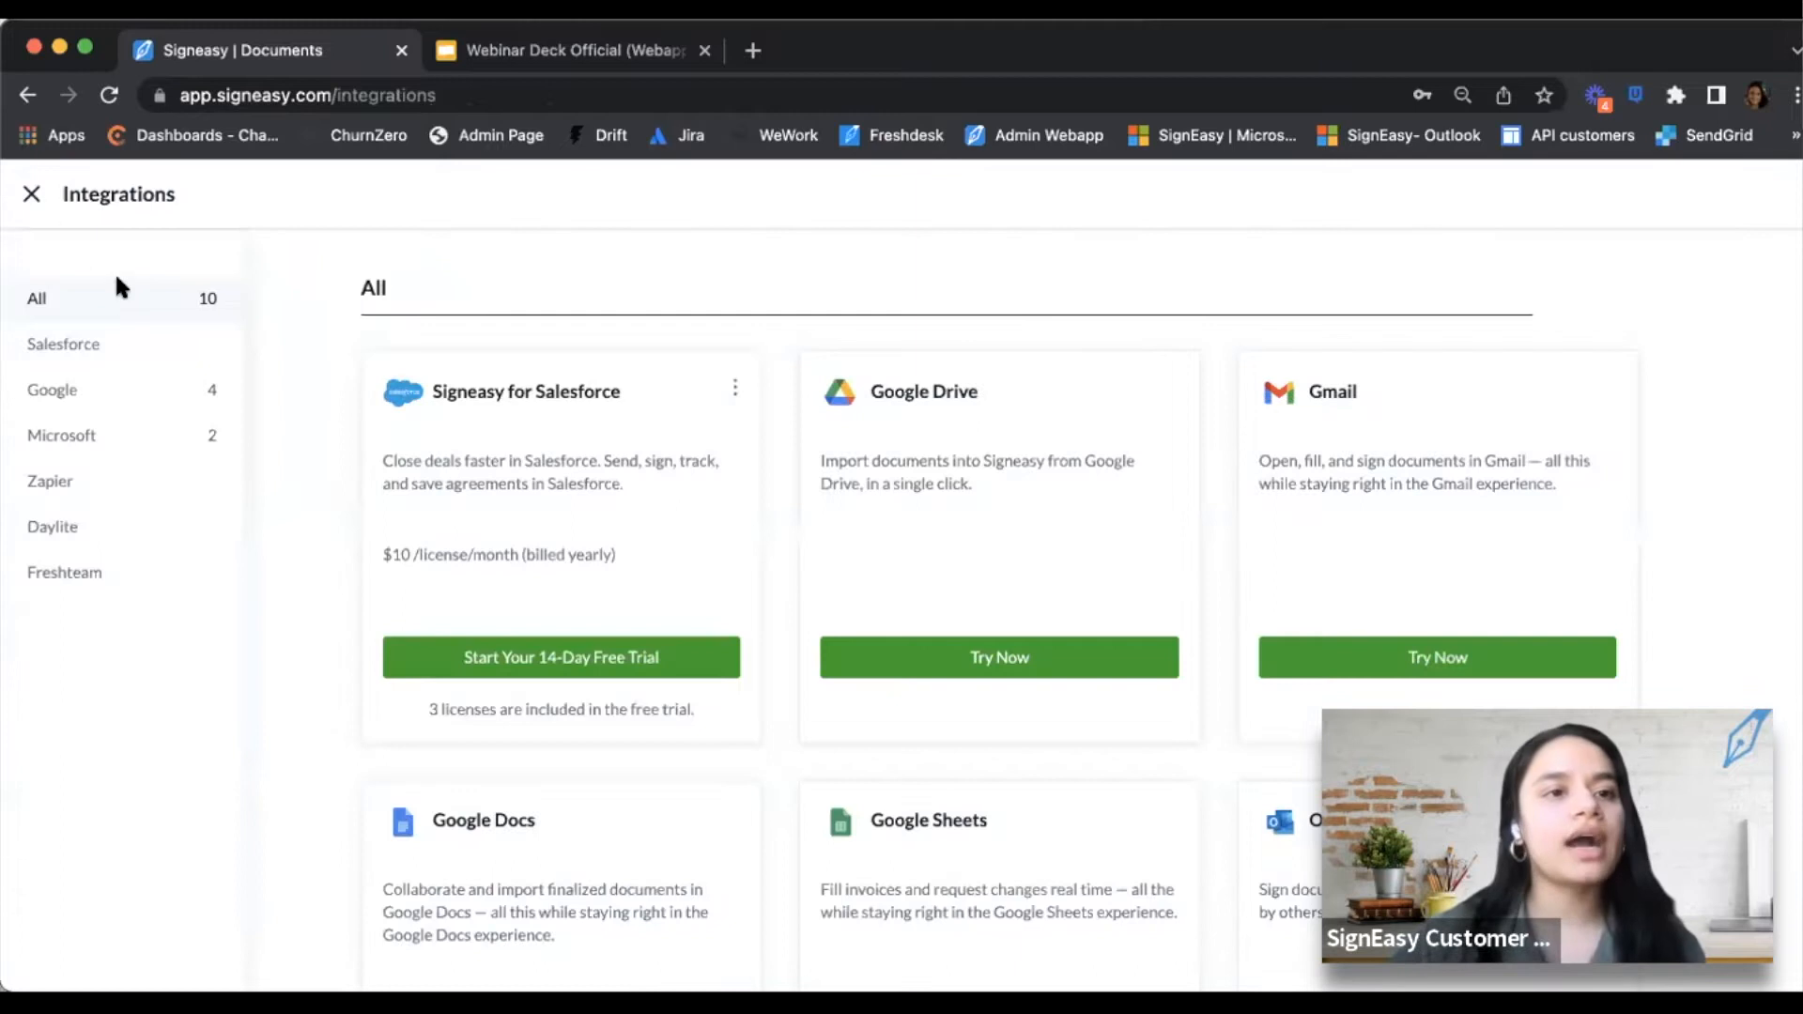
{"action": "left_click", "coordinate": [34, 197]}
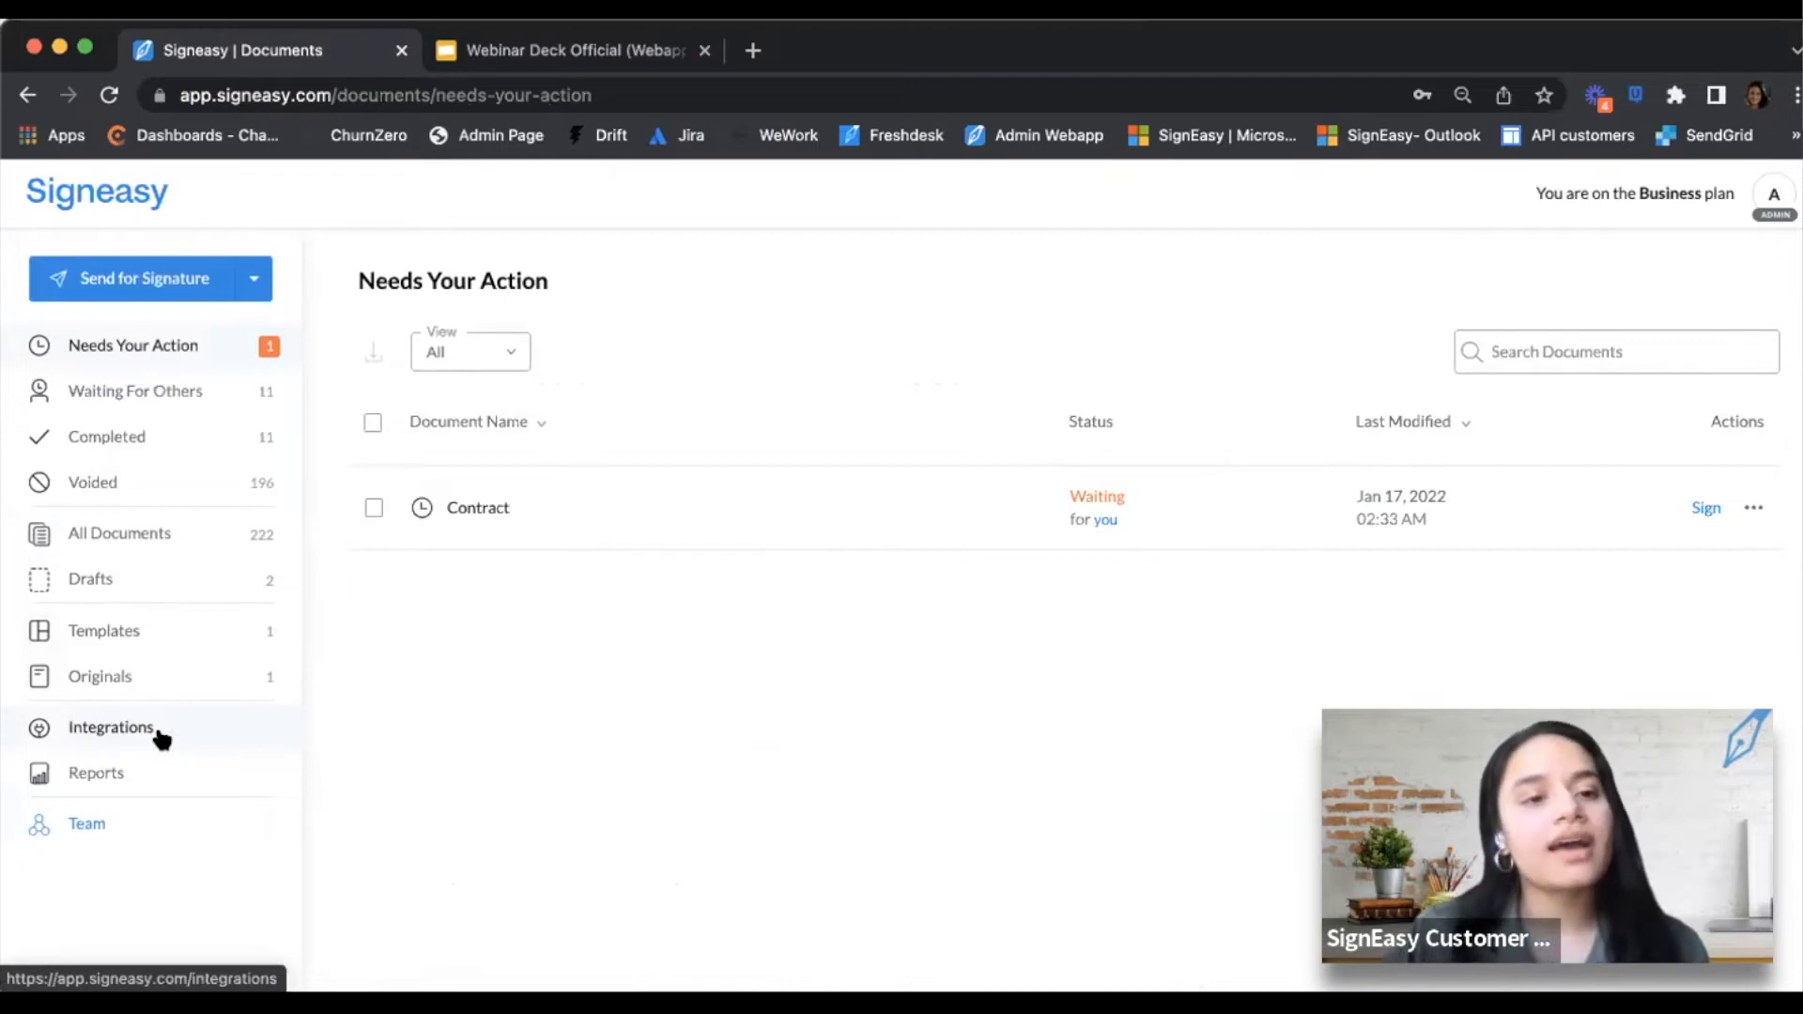
{"action": "left_click", "coordinate": [162, 740]}
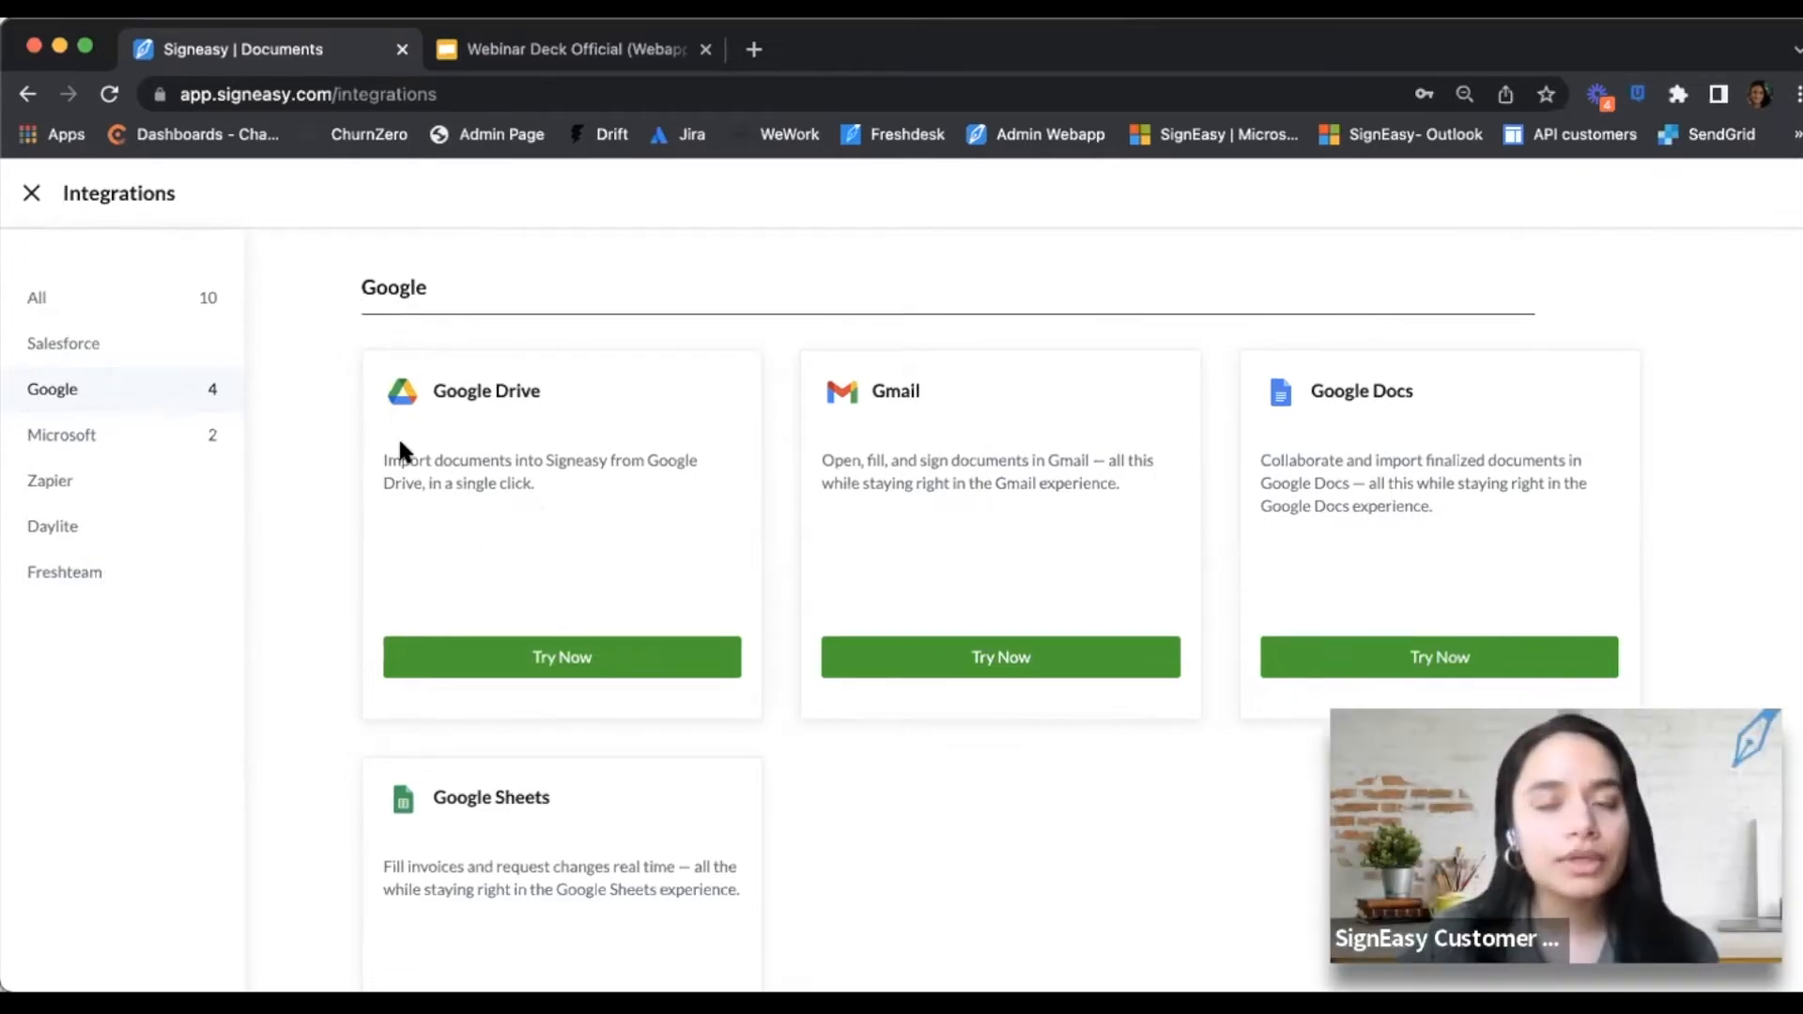
Browse the Microsoft, Zapier and Salesforce integrations, then return to Needs Your Action
{"action": "left_click", "coordinate": [143, 441]}
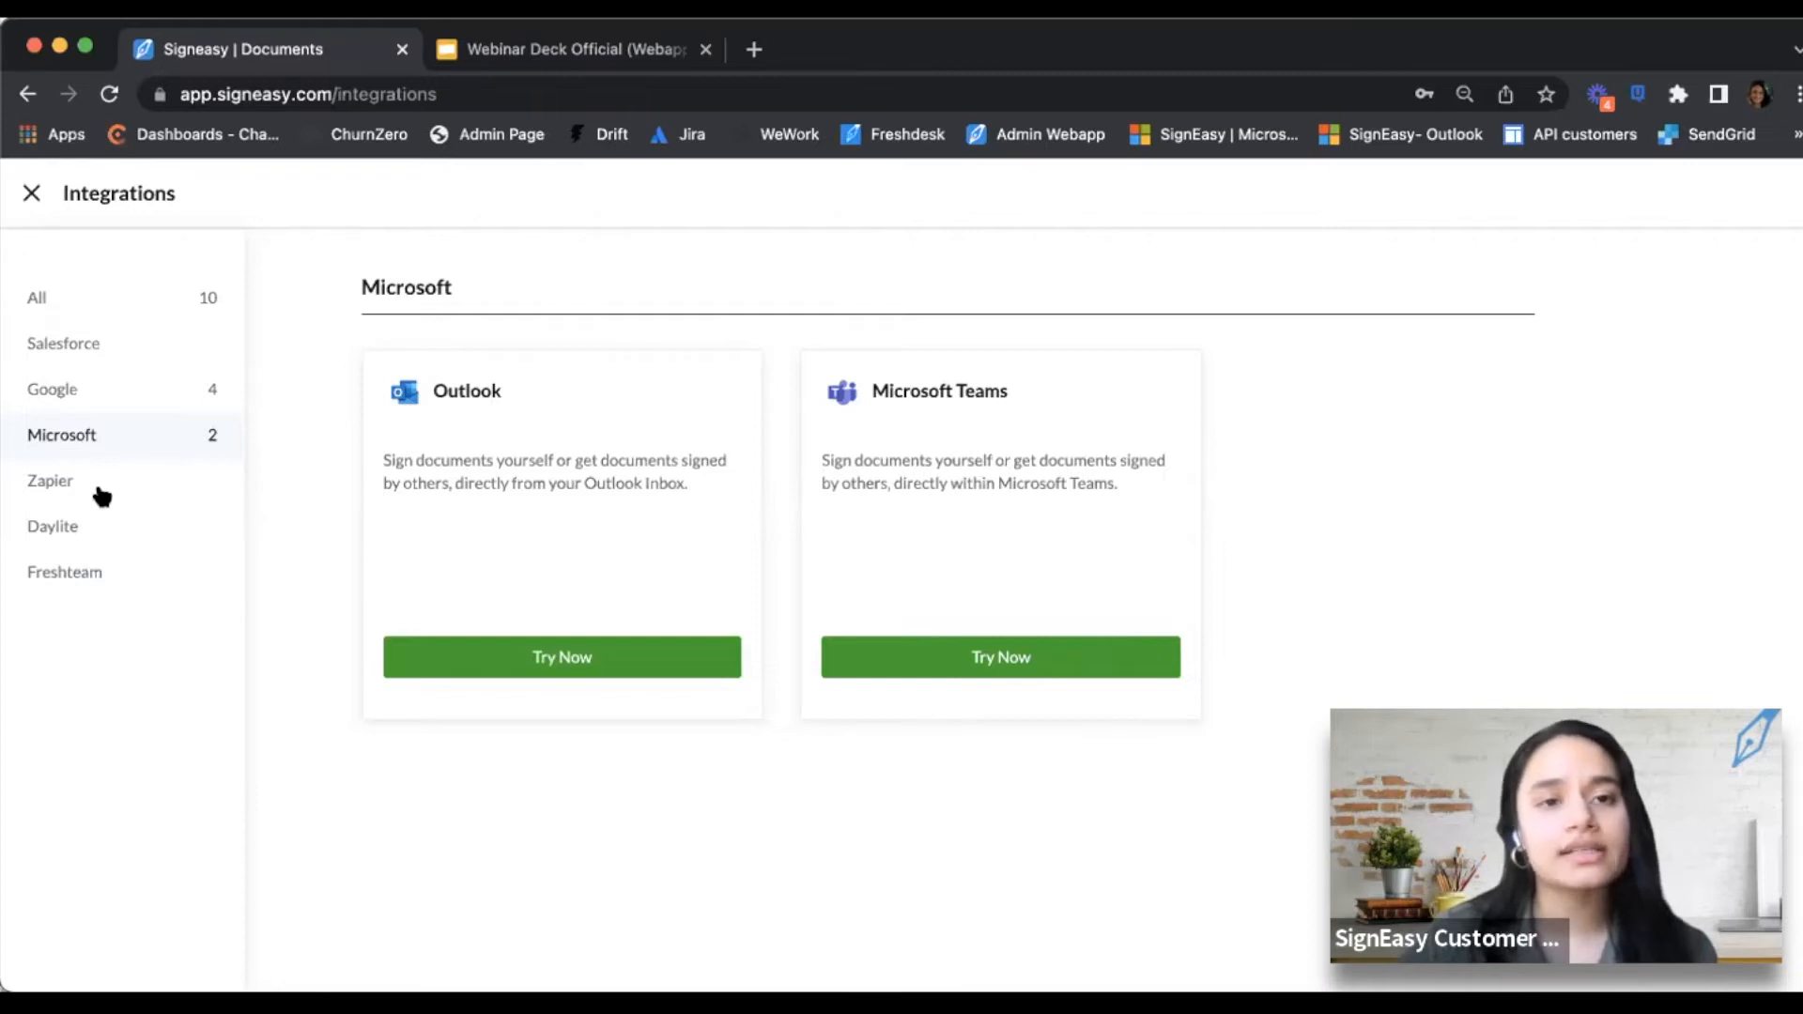
{"action": "left_click", "coordinate": [132, 489]}
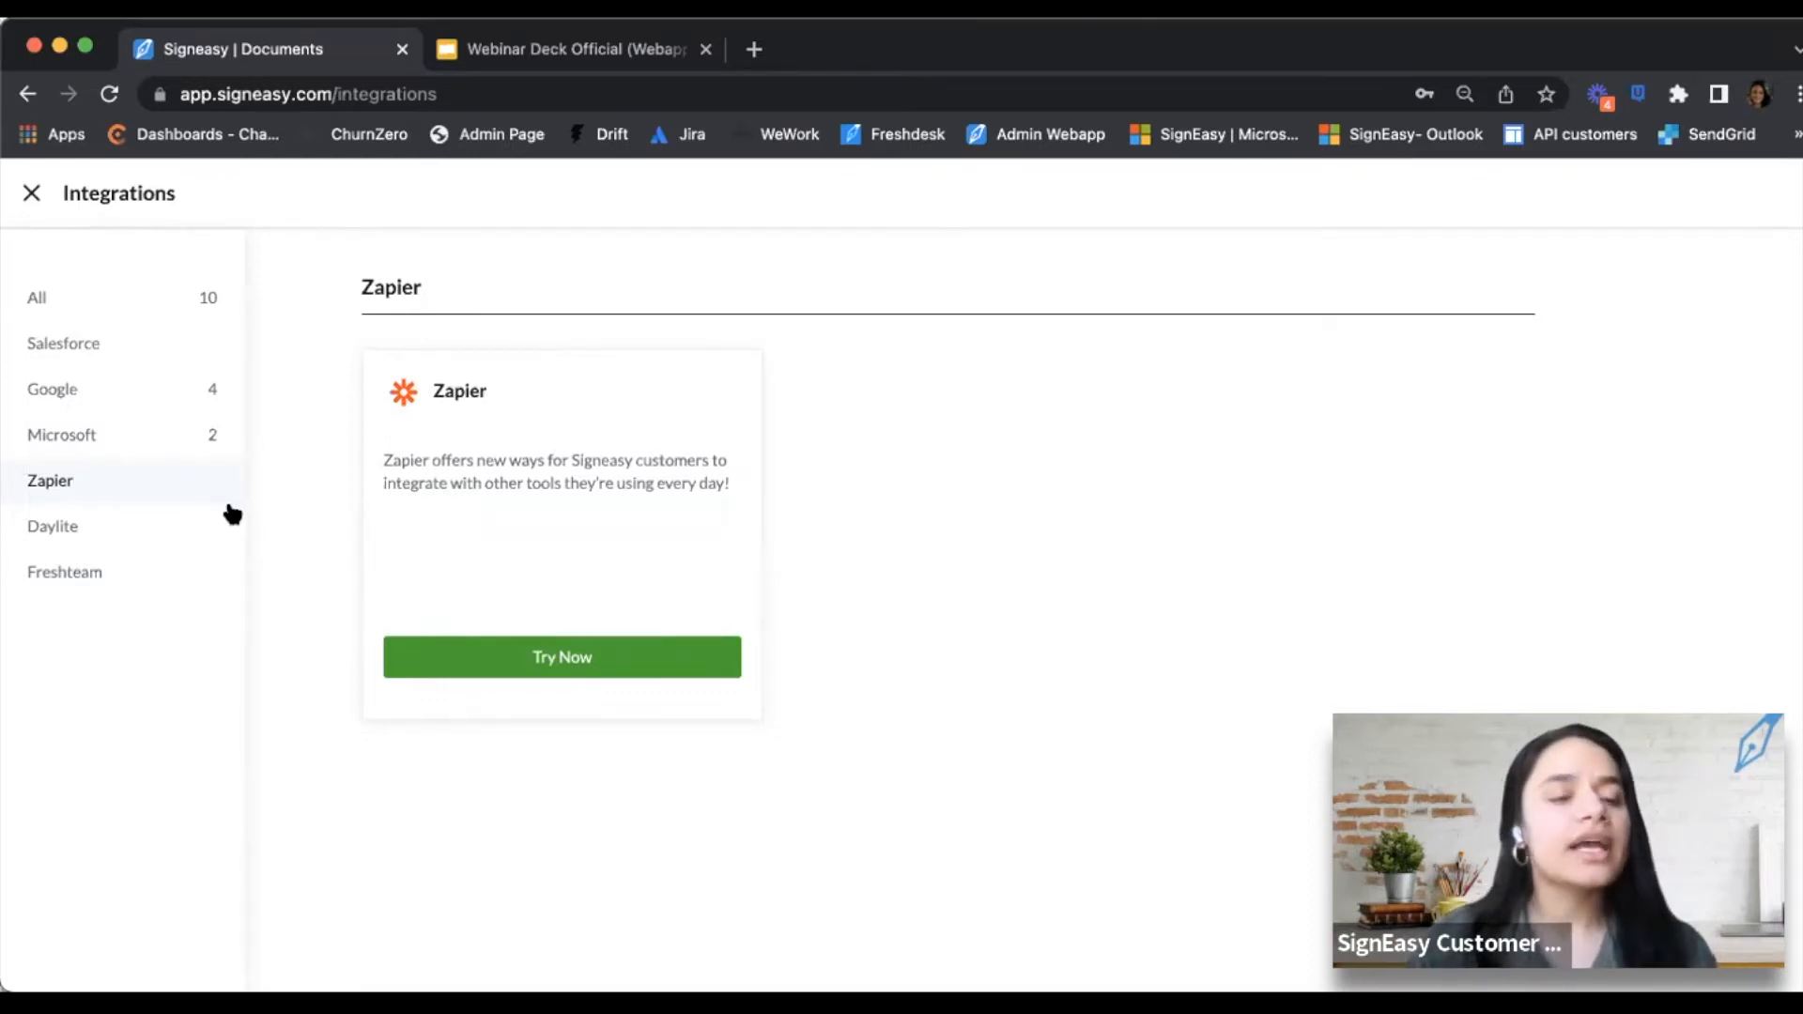
{"action": "left_click", "coordinate": [93, 348]}
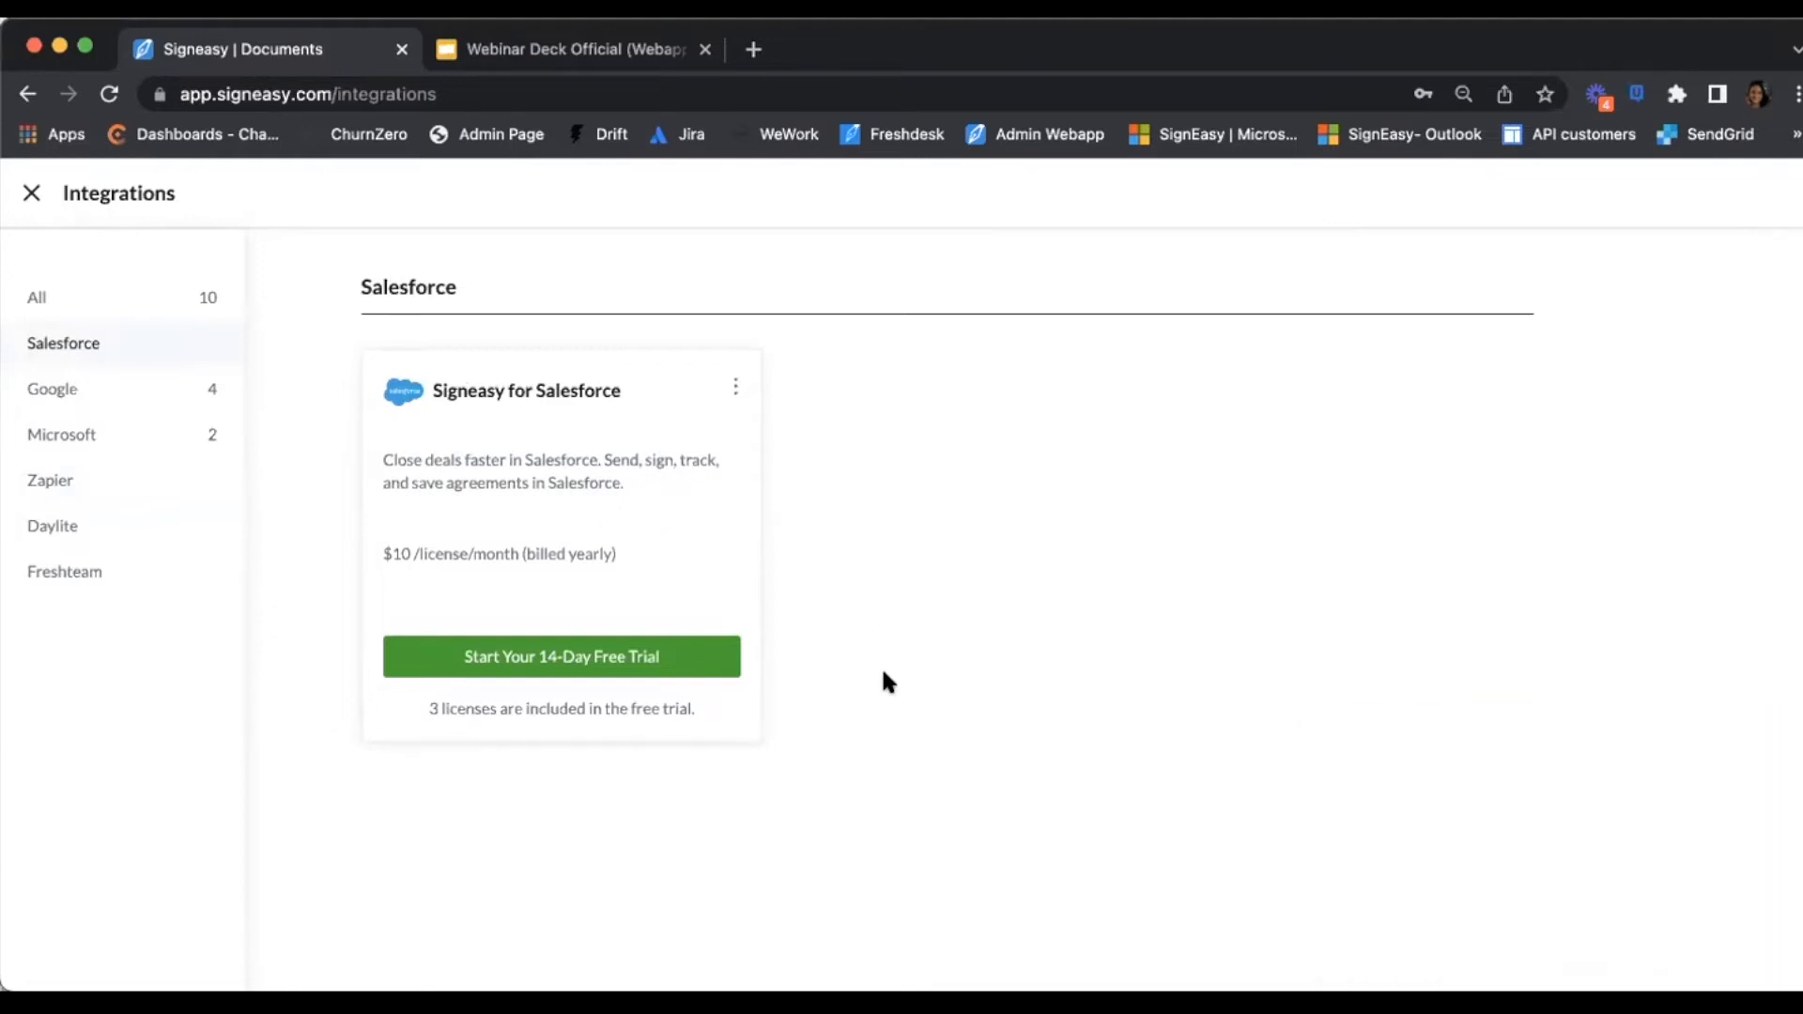
{"action": "left_click", "coordinate": [33, 194]}
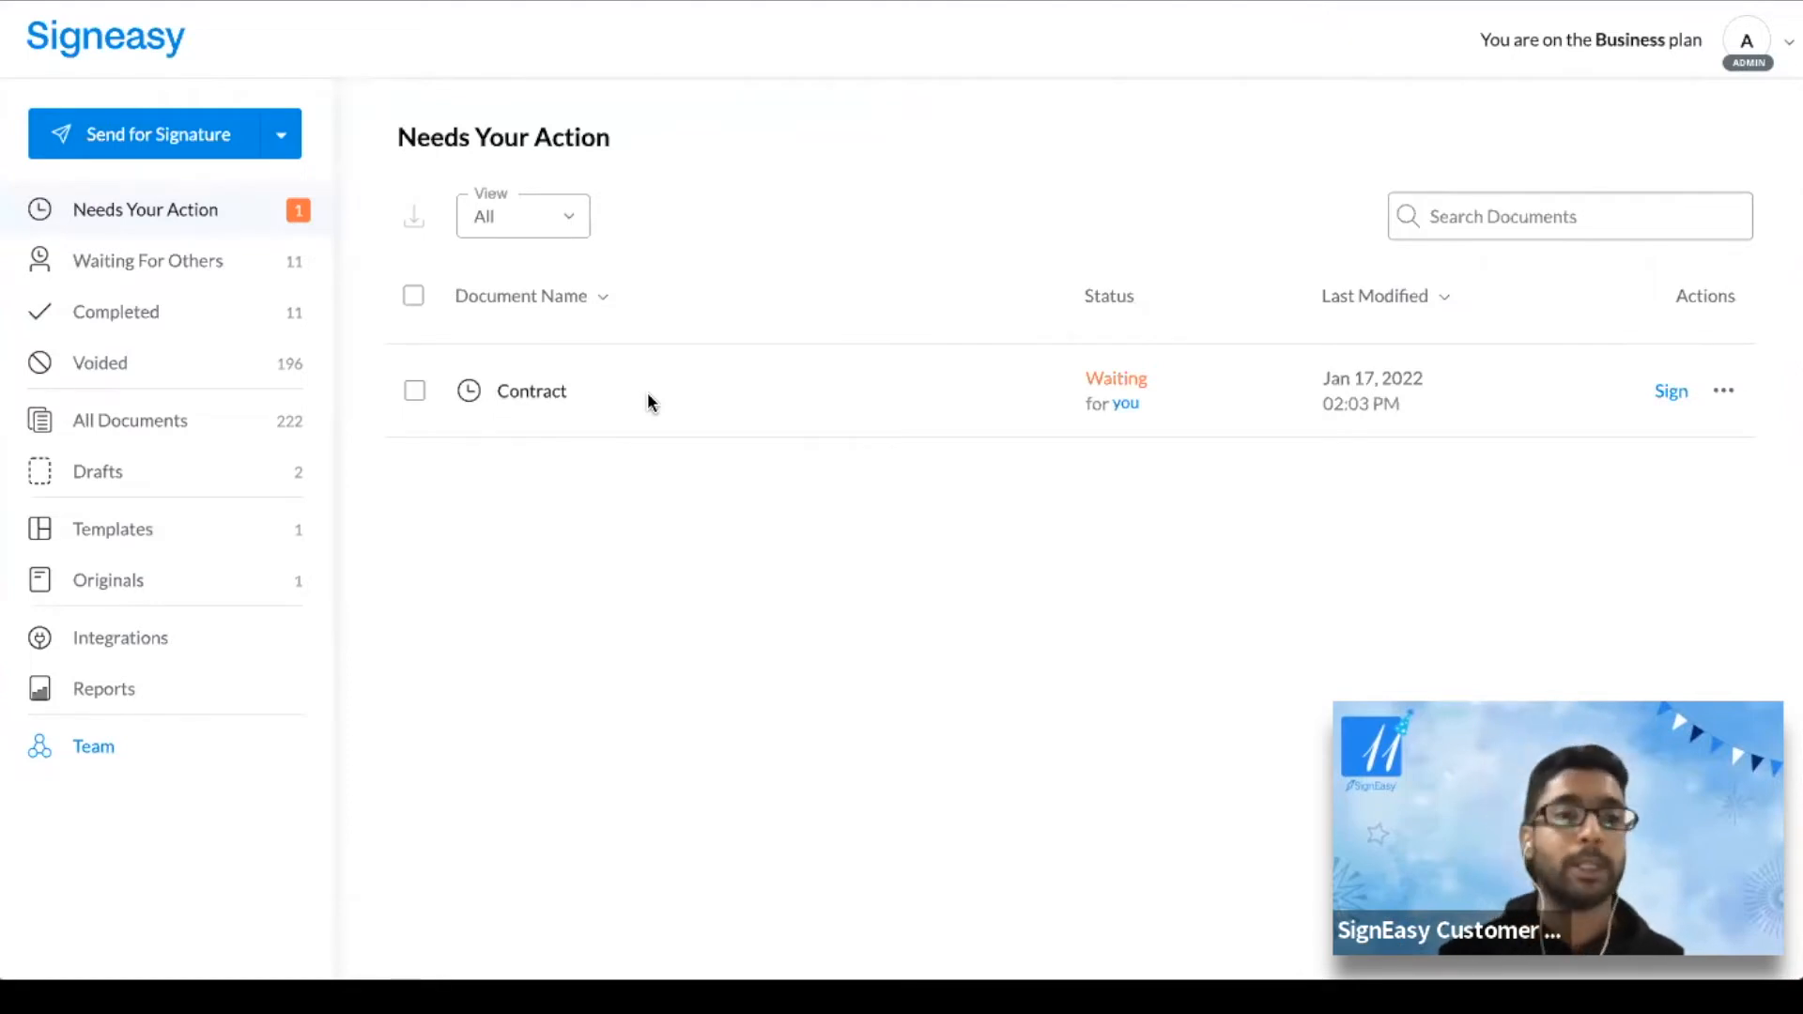
Show the Send for Signature choices: send to others or sign yourself
{"action": "left_click", "coordinate": [280, 139]}
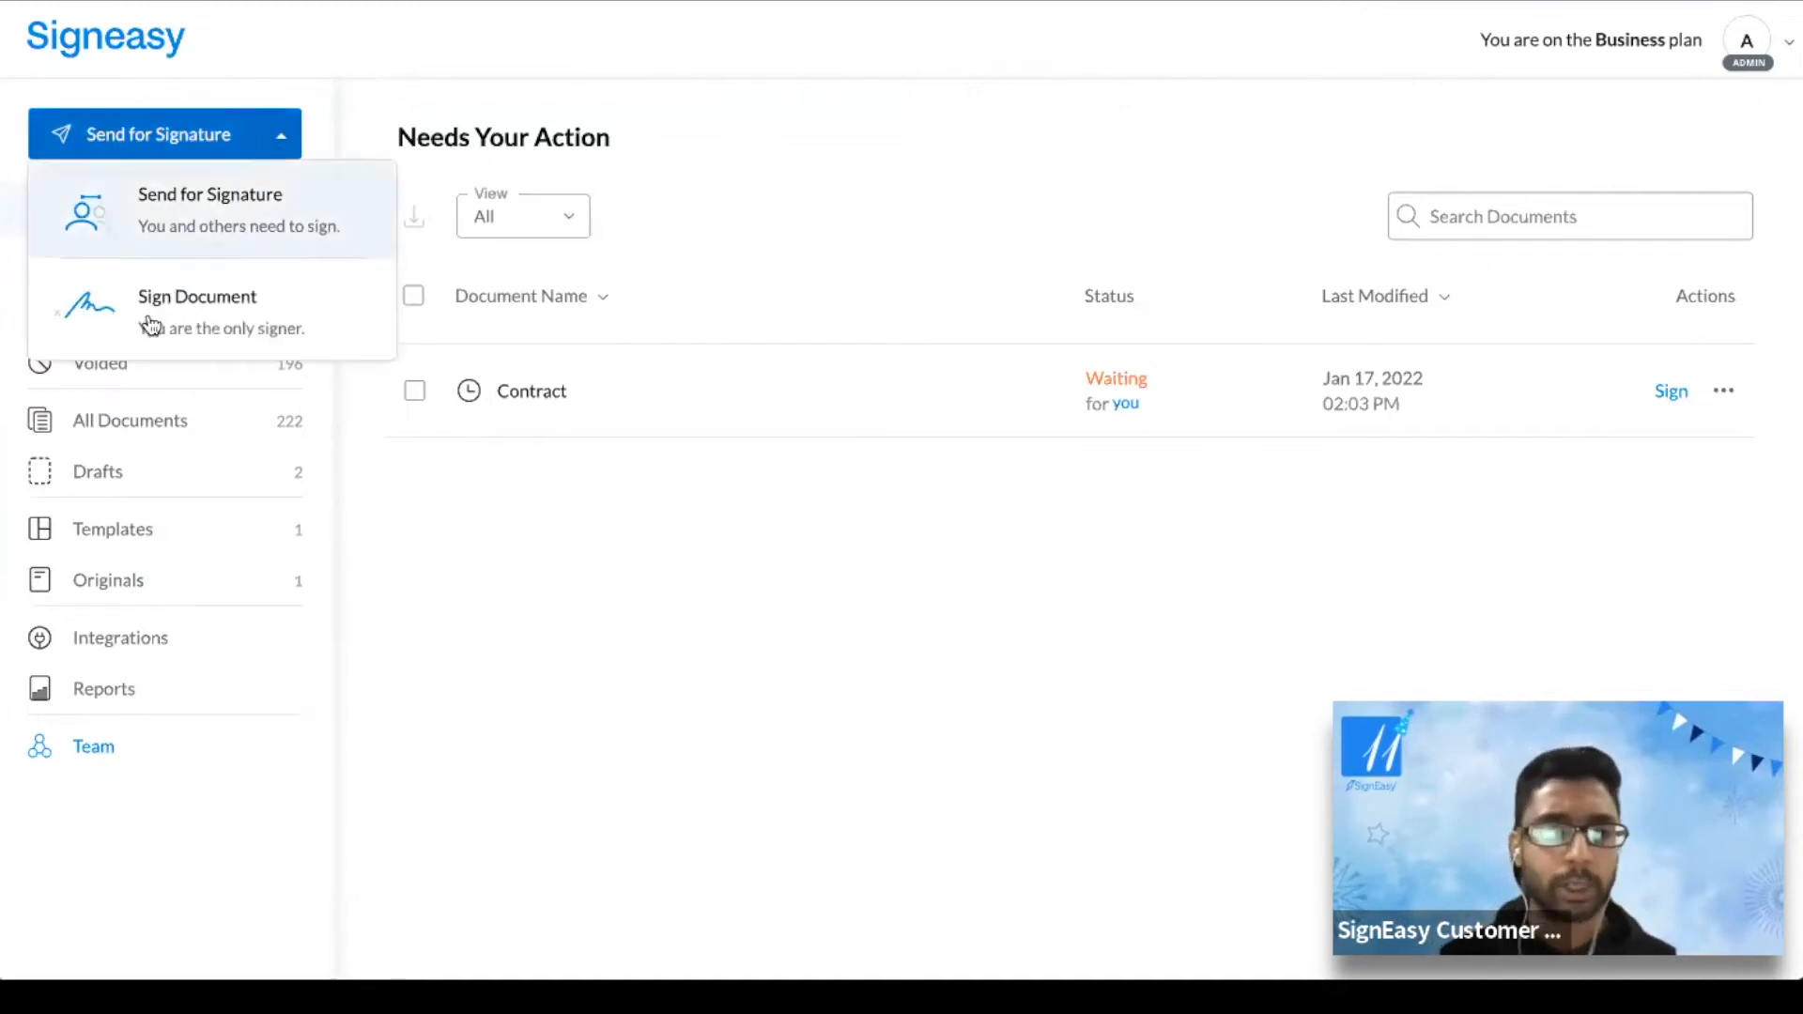
Choose Sign Document, skip uploading, and open the COVID-19 Liability Waiver from Originals
{"action": "left_click", "coordinate": [202, 309]}
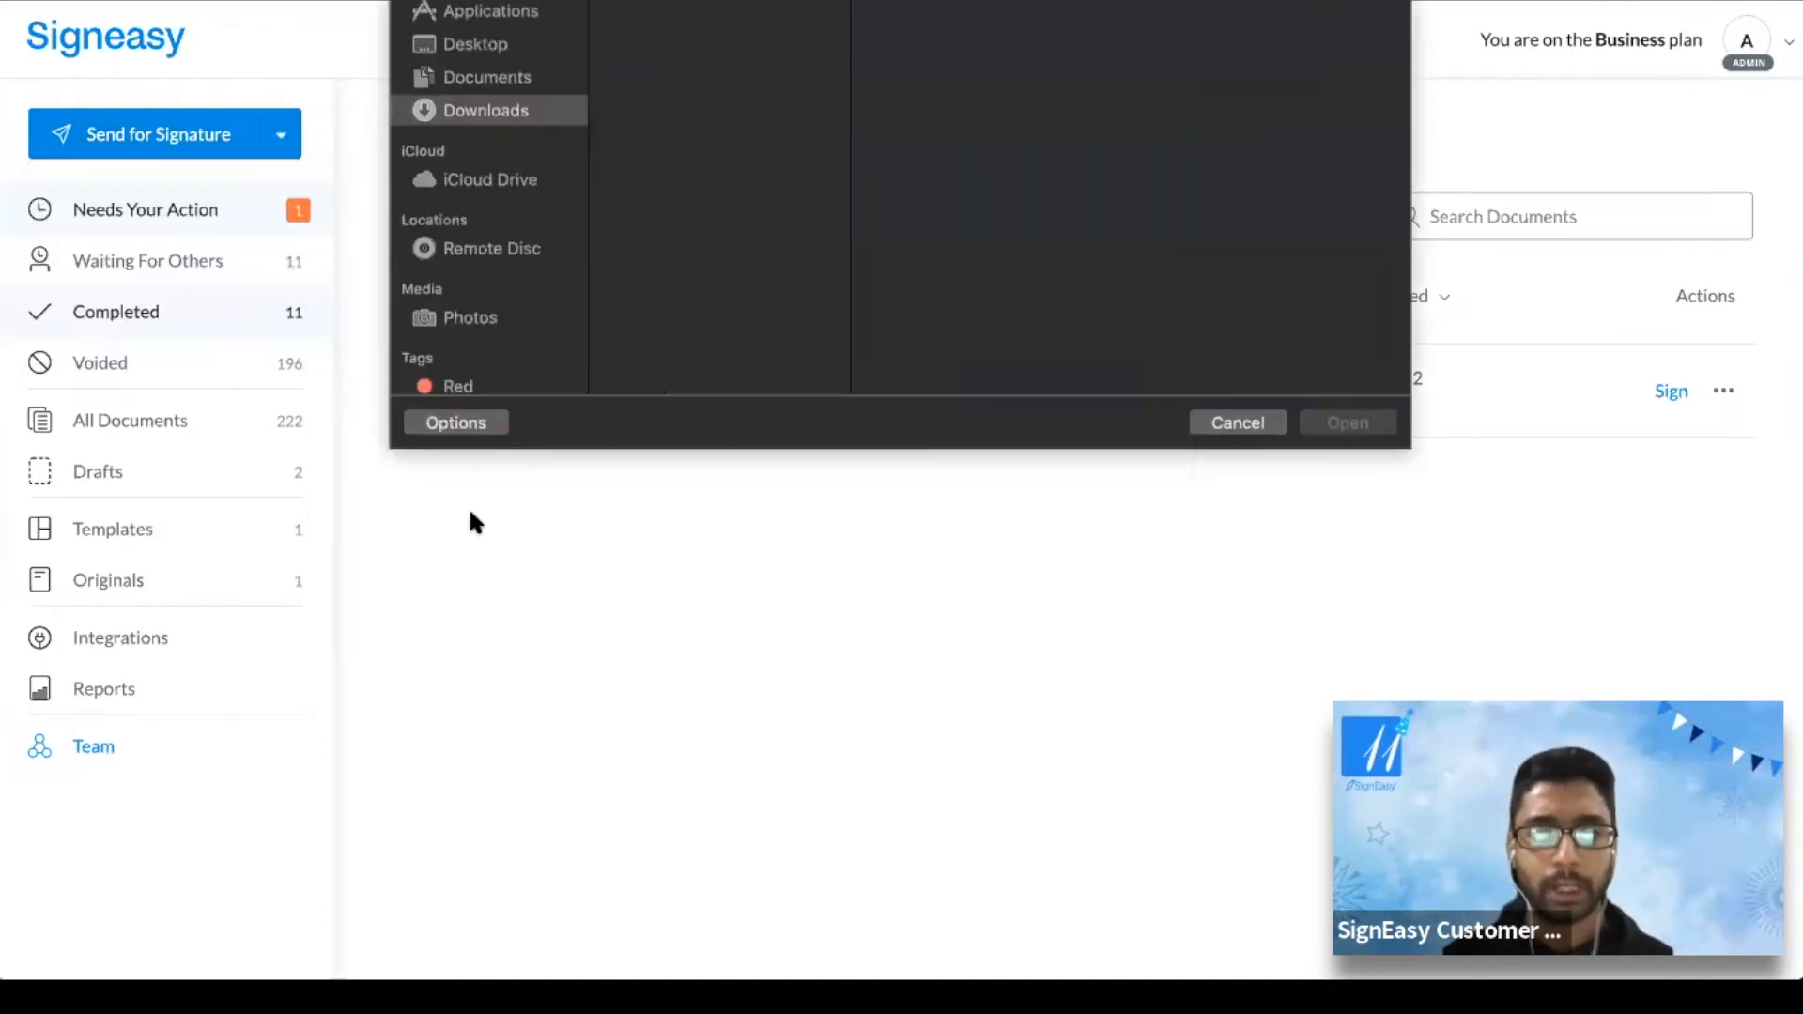
{"action": "scroll", "coordinate": [725, 352], "scroll_direction": "down", "scroll_amount": 10}
{"action": "scroll", "coordinate": [725, 352], "scroll_direction": "up", "scroll_amount": 10}
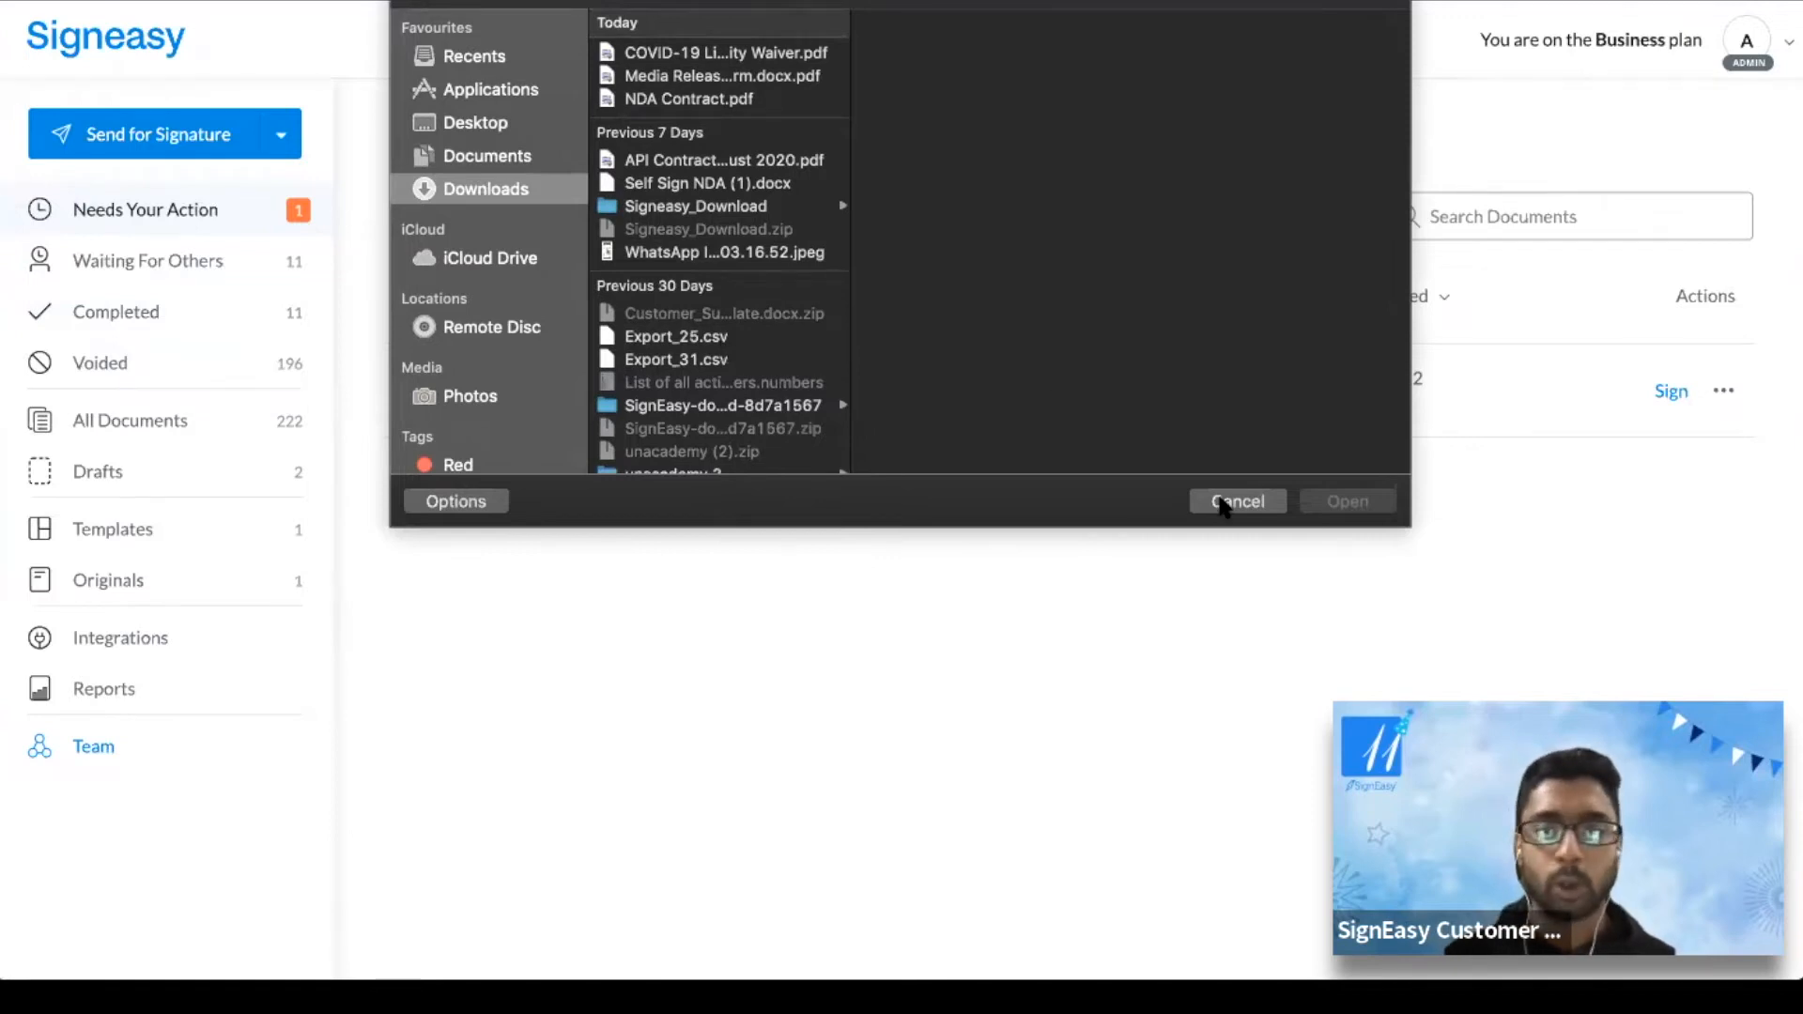
{"action": "left_click", "coordinate": [1222, 501]}
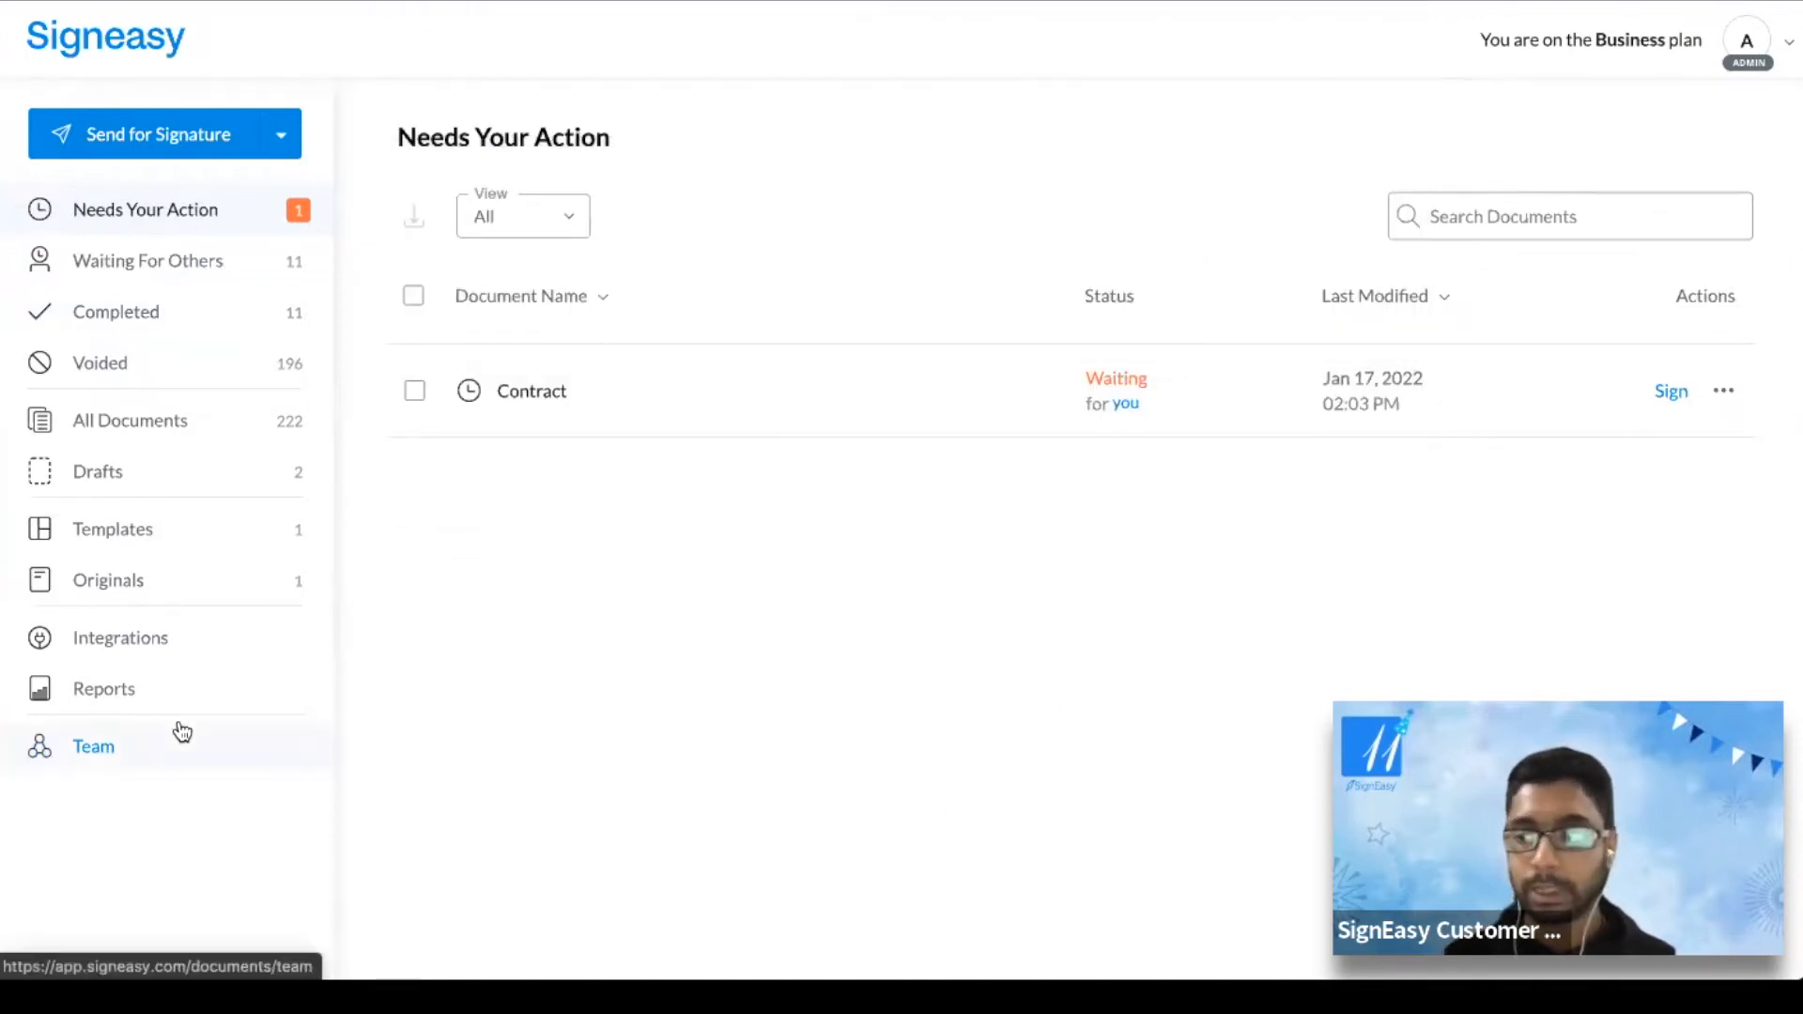
{"action": "left_click", "coordinate": [213, 584]}
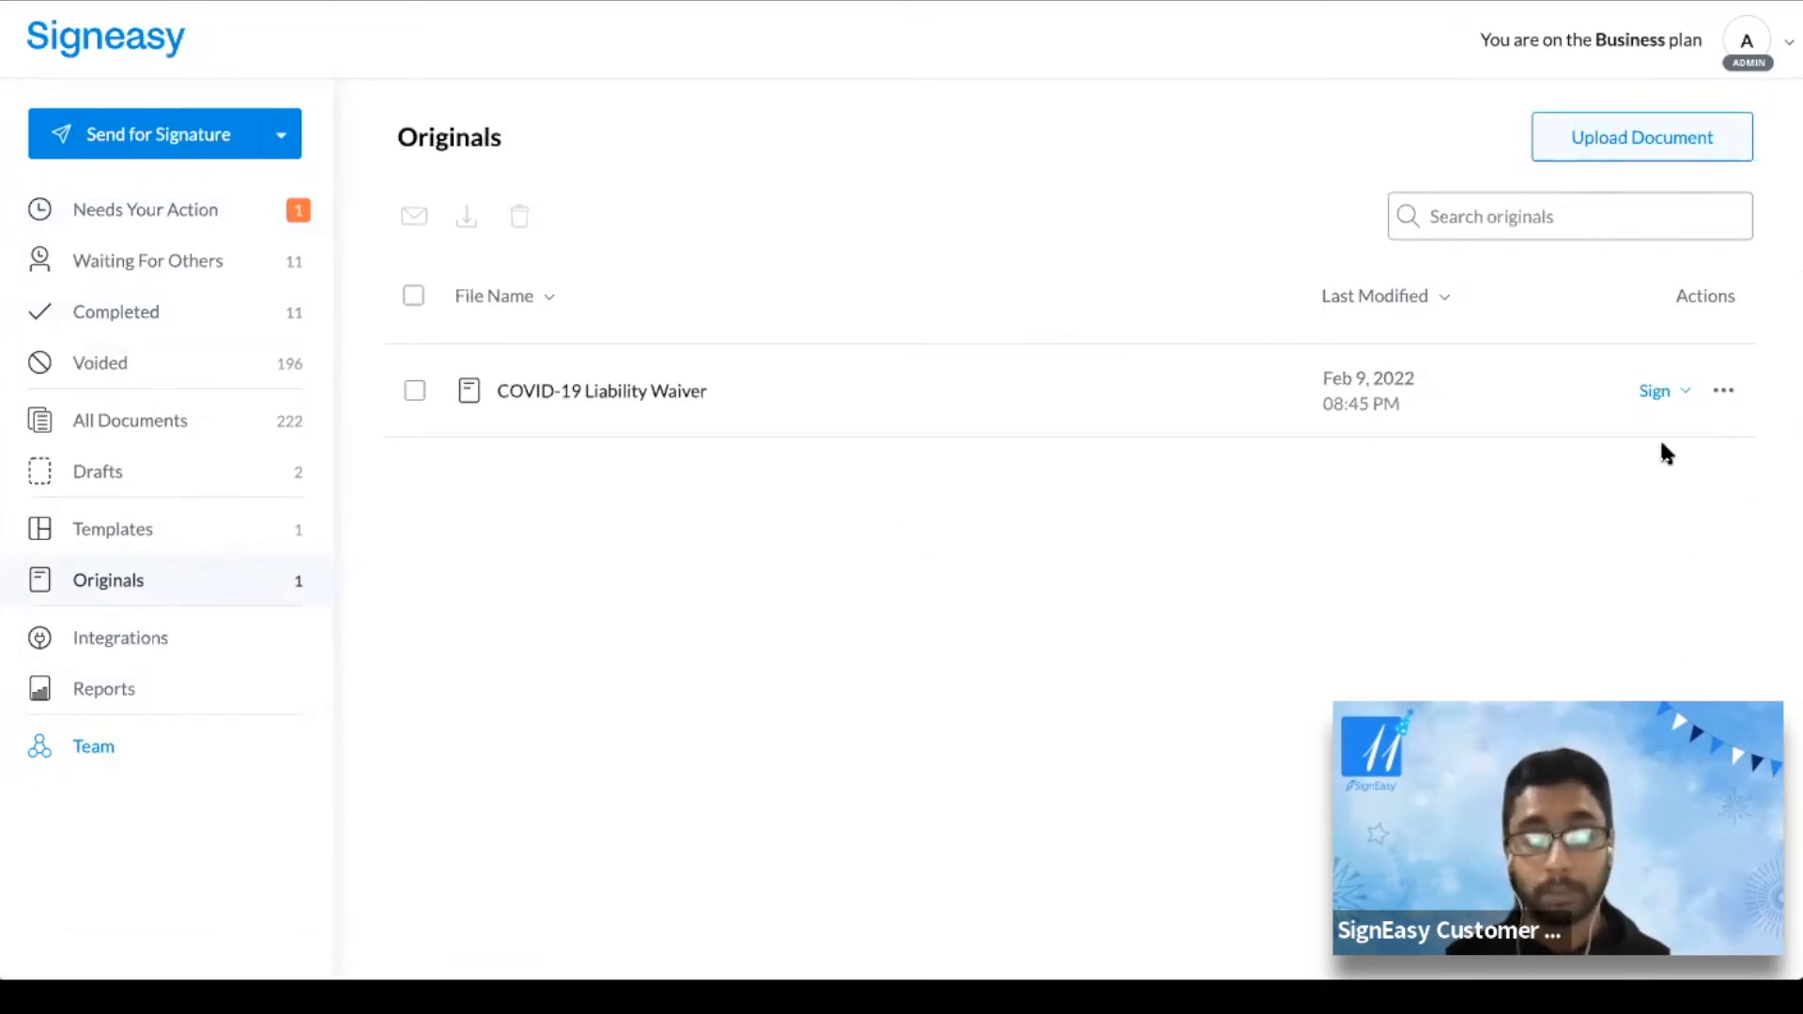
{"action": "left_click", "coordinate": [1661, 400]}
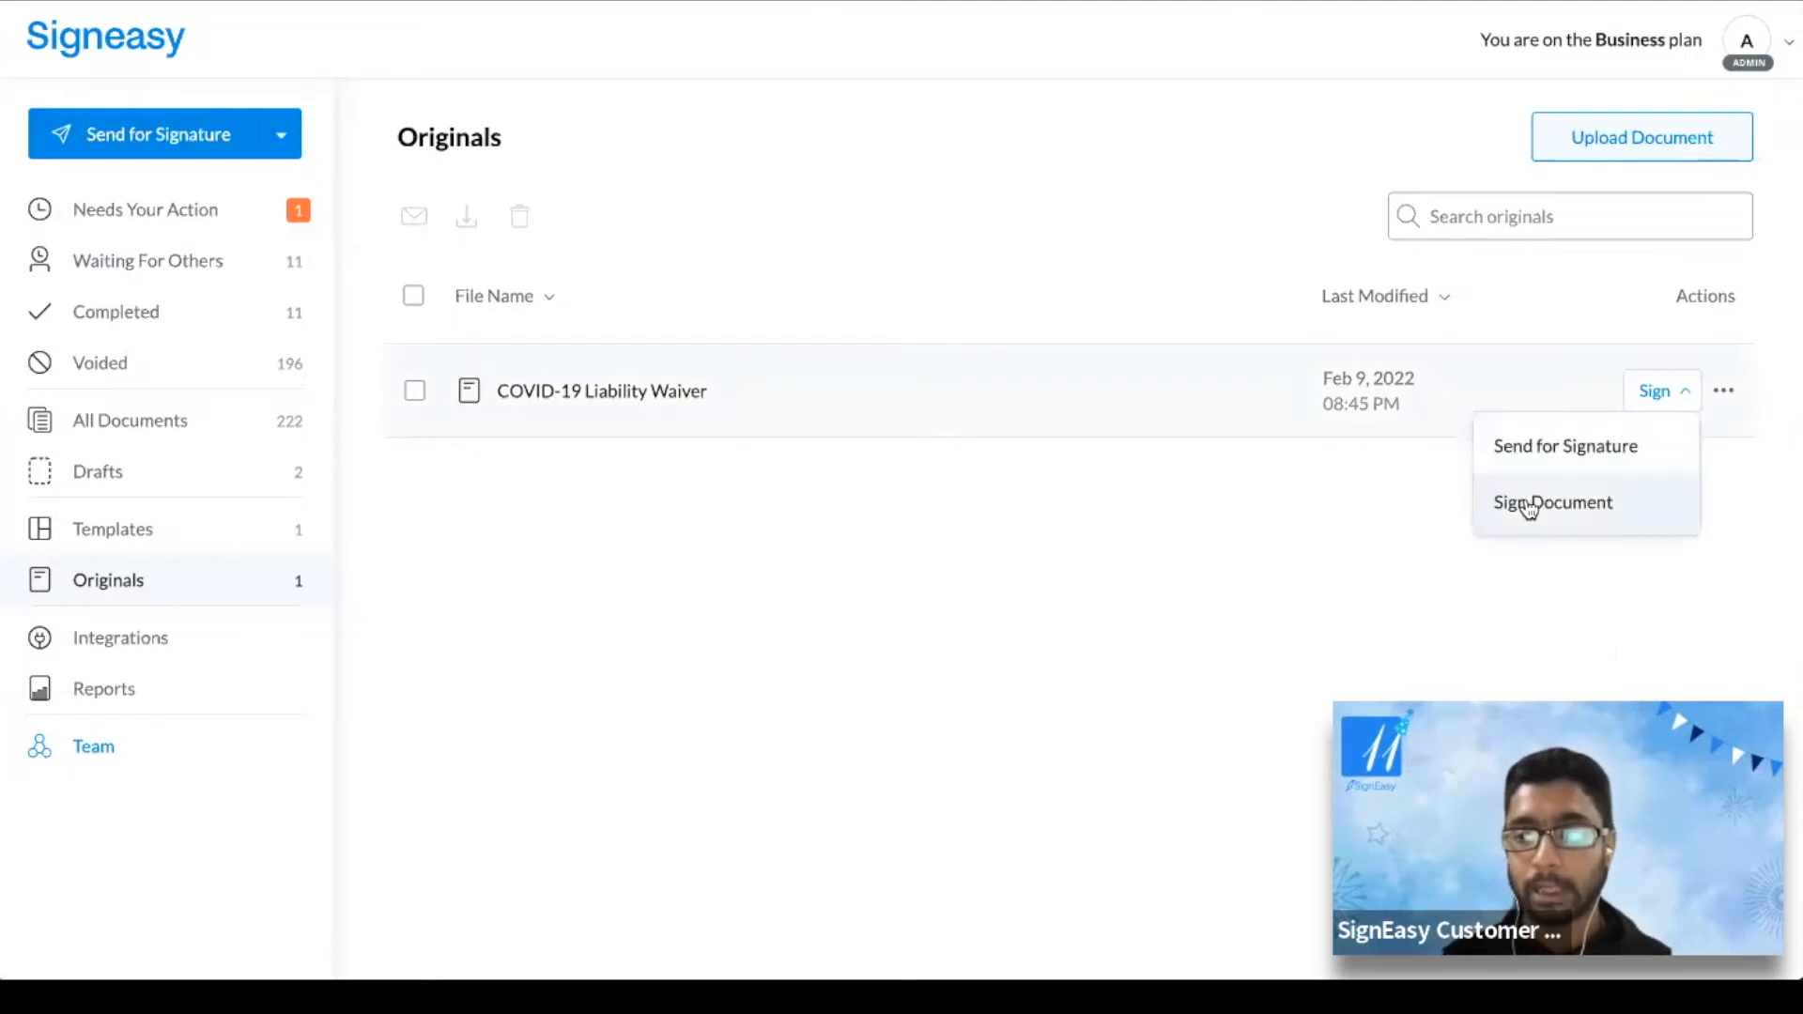
{"action": "left_click", "coordinate": [1561, 504]}
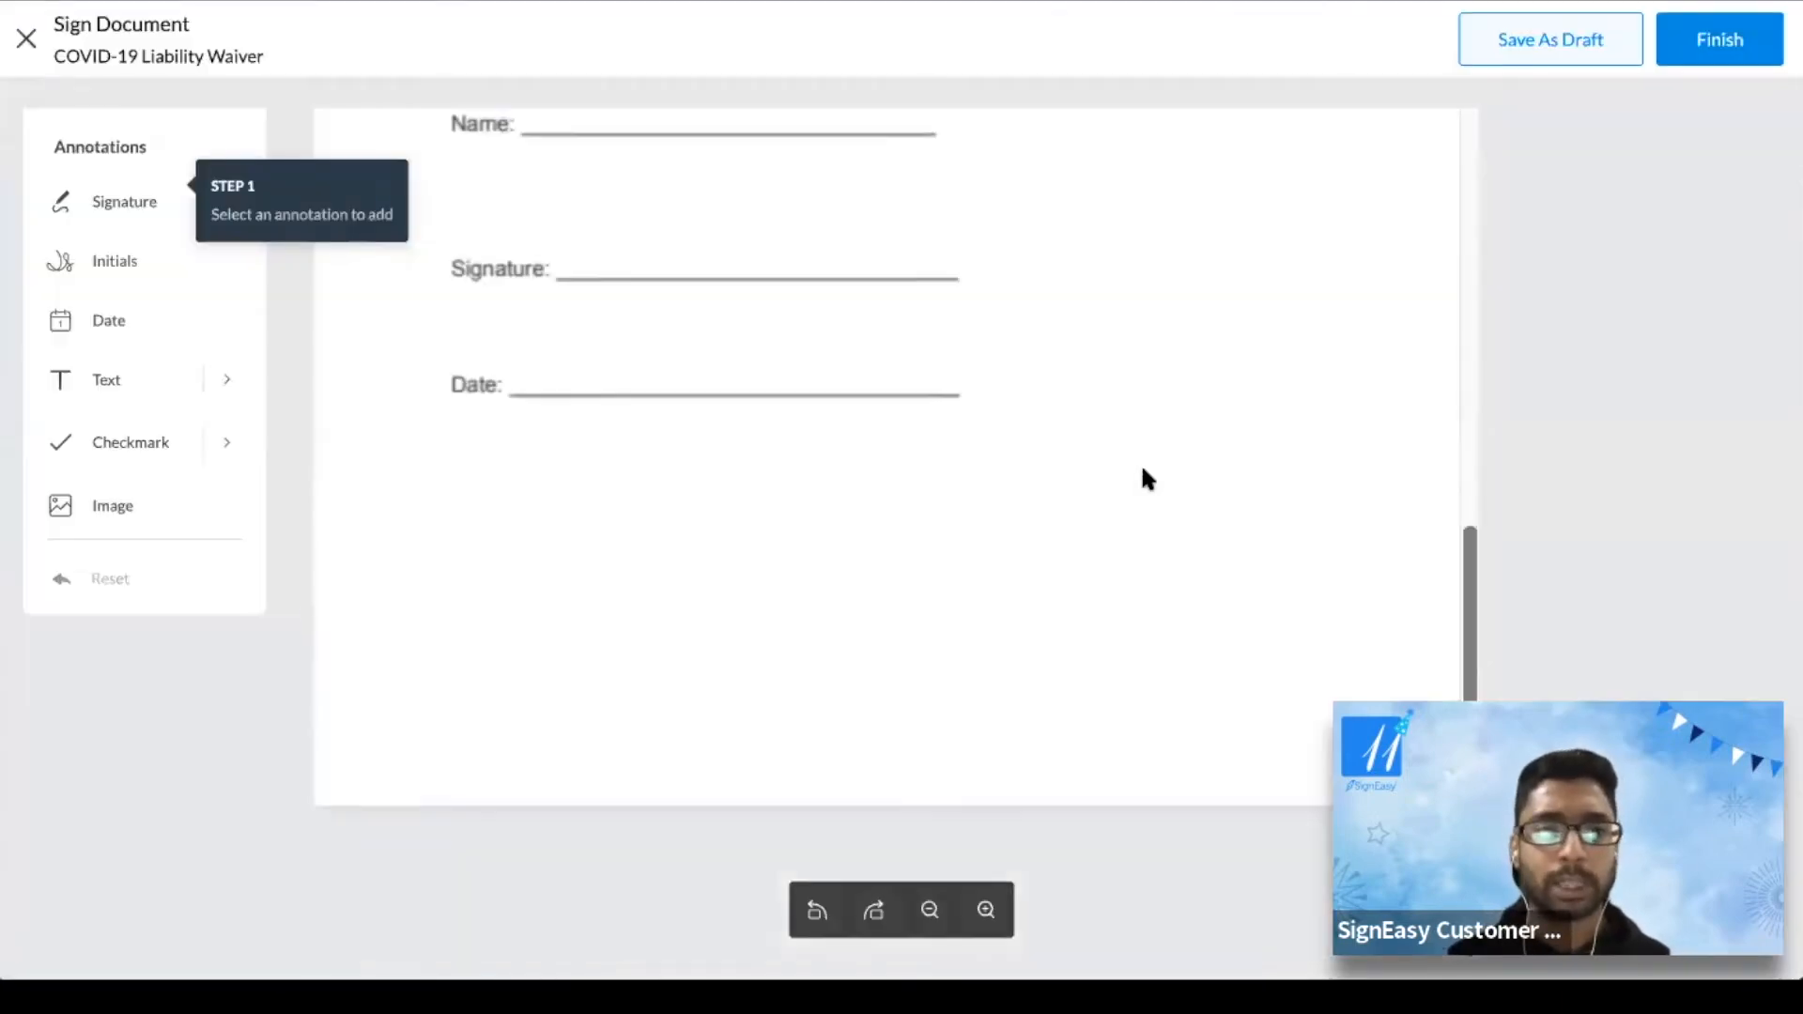
Place a signature on the waiver's Signature line and open it for editing
{"action": "scroll", "coordinate": [1142, 467], "scroll_direction": "down", "scroll_amount": 9}
{"action": "scroll", "coordinate": [1143, 467], "scroll_direction": "up", "scroll_amount": 4}
{"action": "scroll", "coordinate": [1143, 474], "scroll_direction": "up", "scroll_amount": 3}
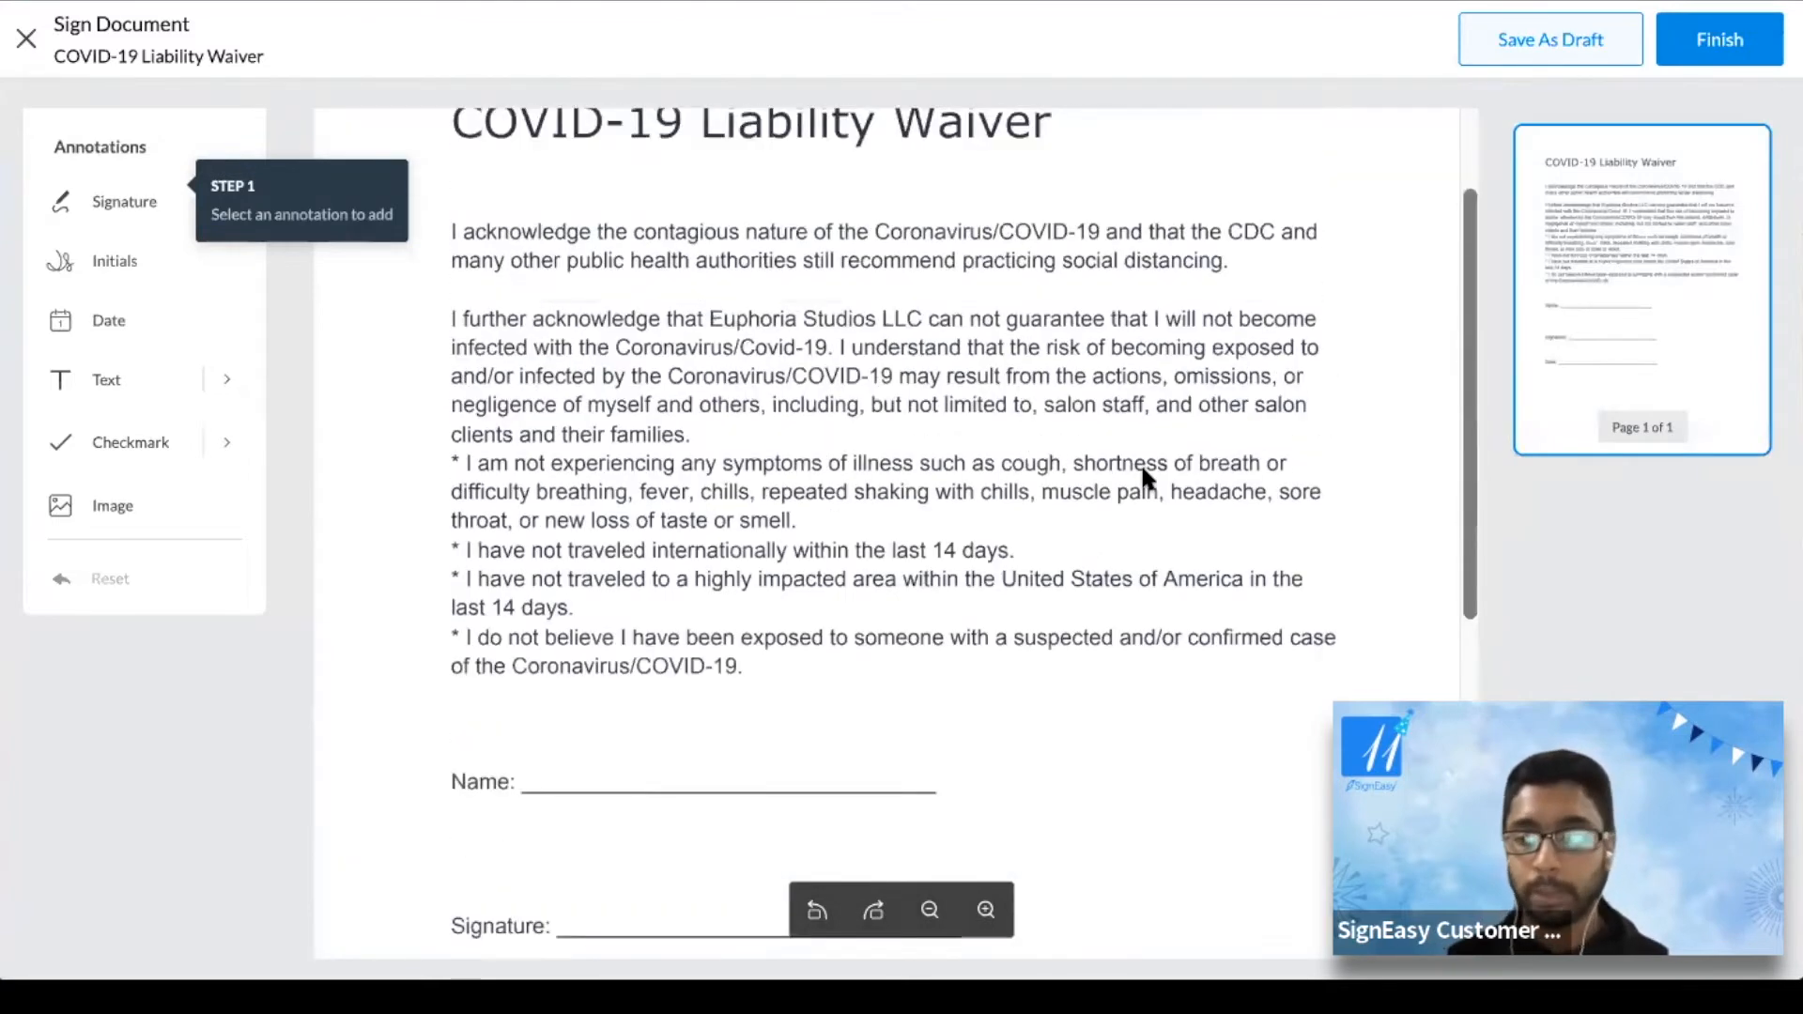
{"action": "scroll", "coordinate": [1143, 474], "scroll_direction": "down", "scroll_amount": 6}
{"action": "scroll", "coordinate": [1142, 474], "scroll_direction": "up", "scroll_amount": 6}
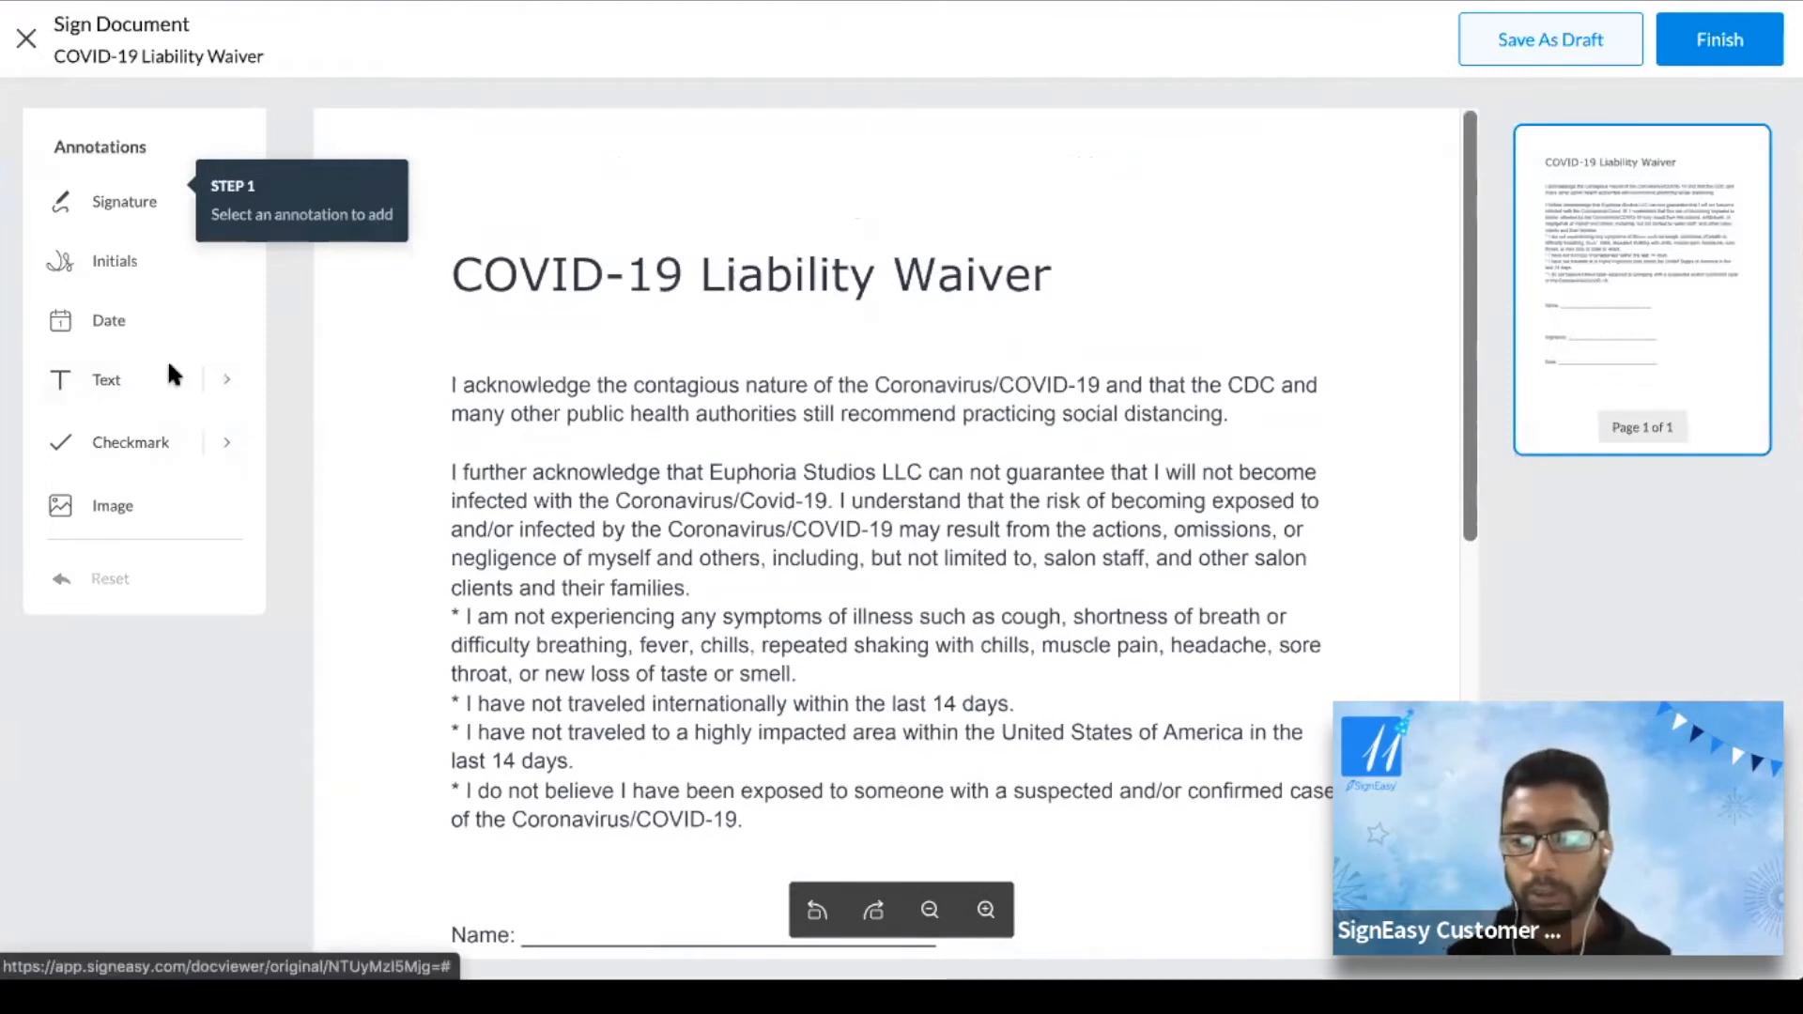
{"action": "scroll", "coordinate": [954, 535], "scroll_direction": "down", "scroll_amount": 5}
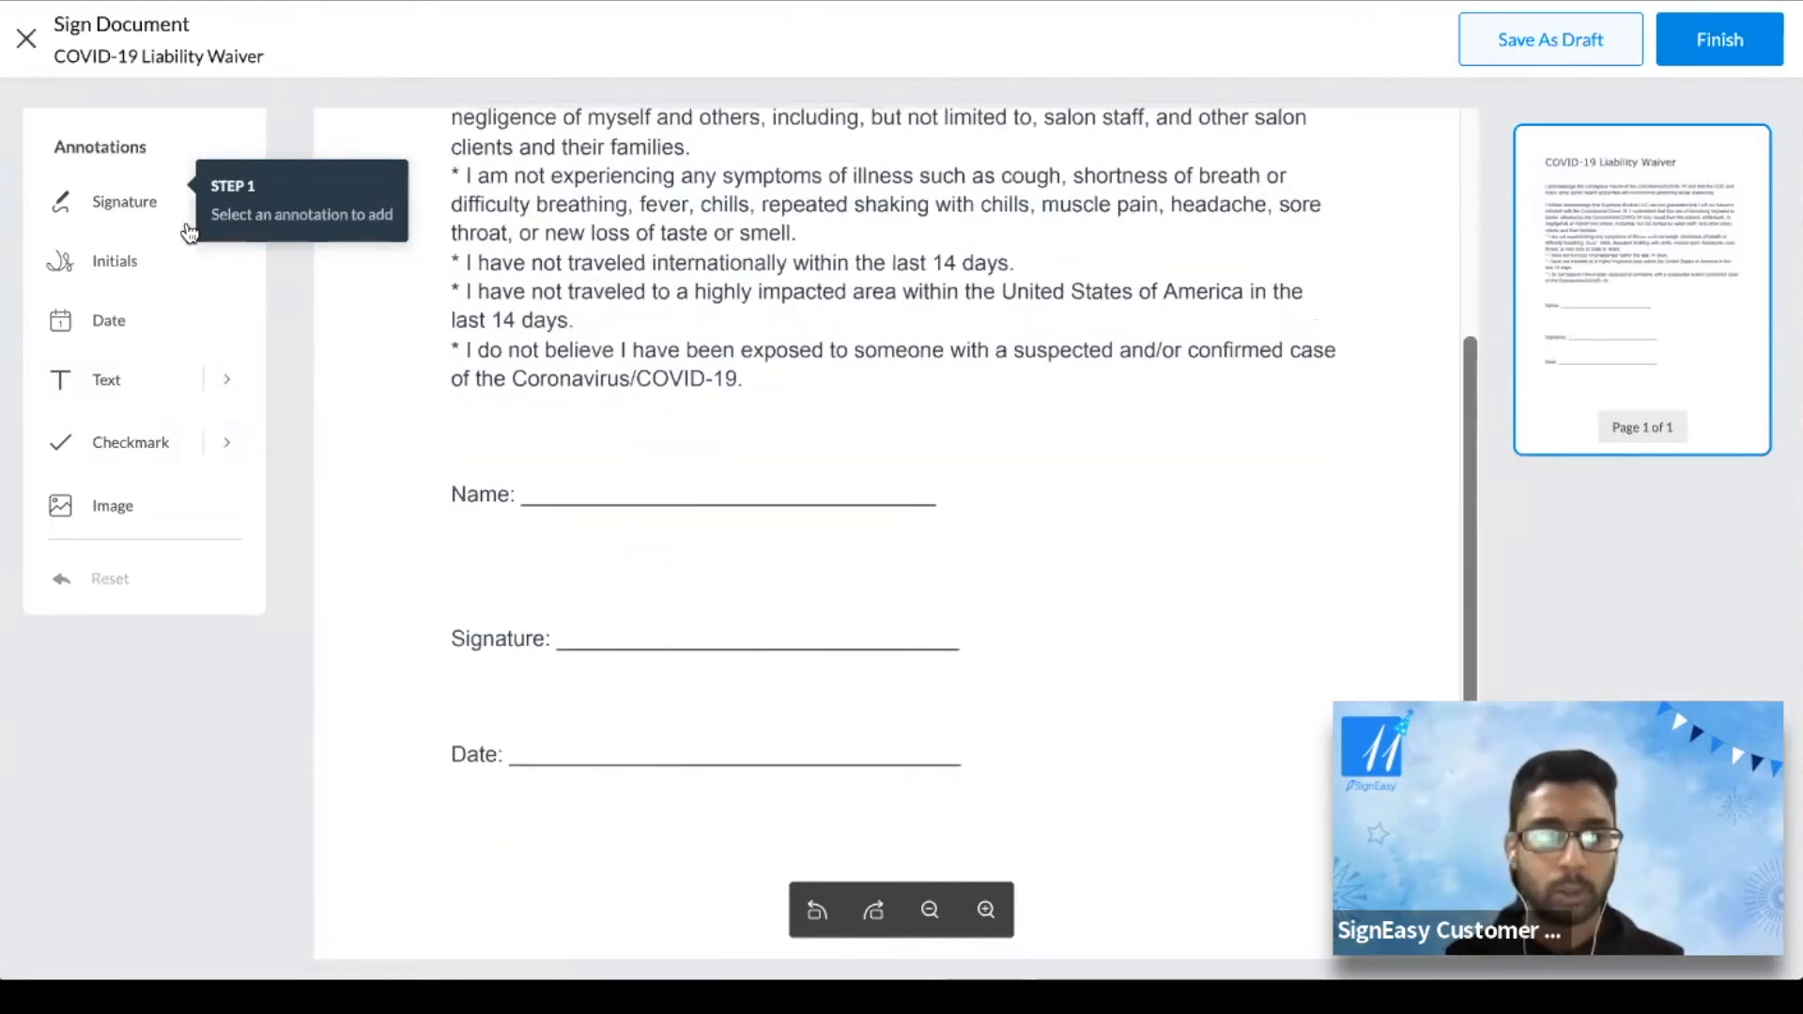
{"action": "left_click", "coordinate": [117, 201]}
{"action": "left_click", "coordinate": [629, 544]}
{"action": "left_click_drag", "start_coordinate": [627, 535], "coordinate": [605, 549]}
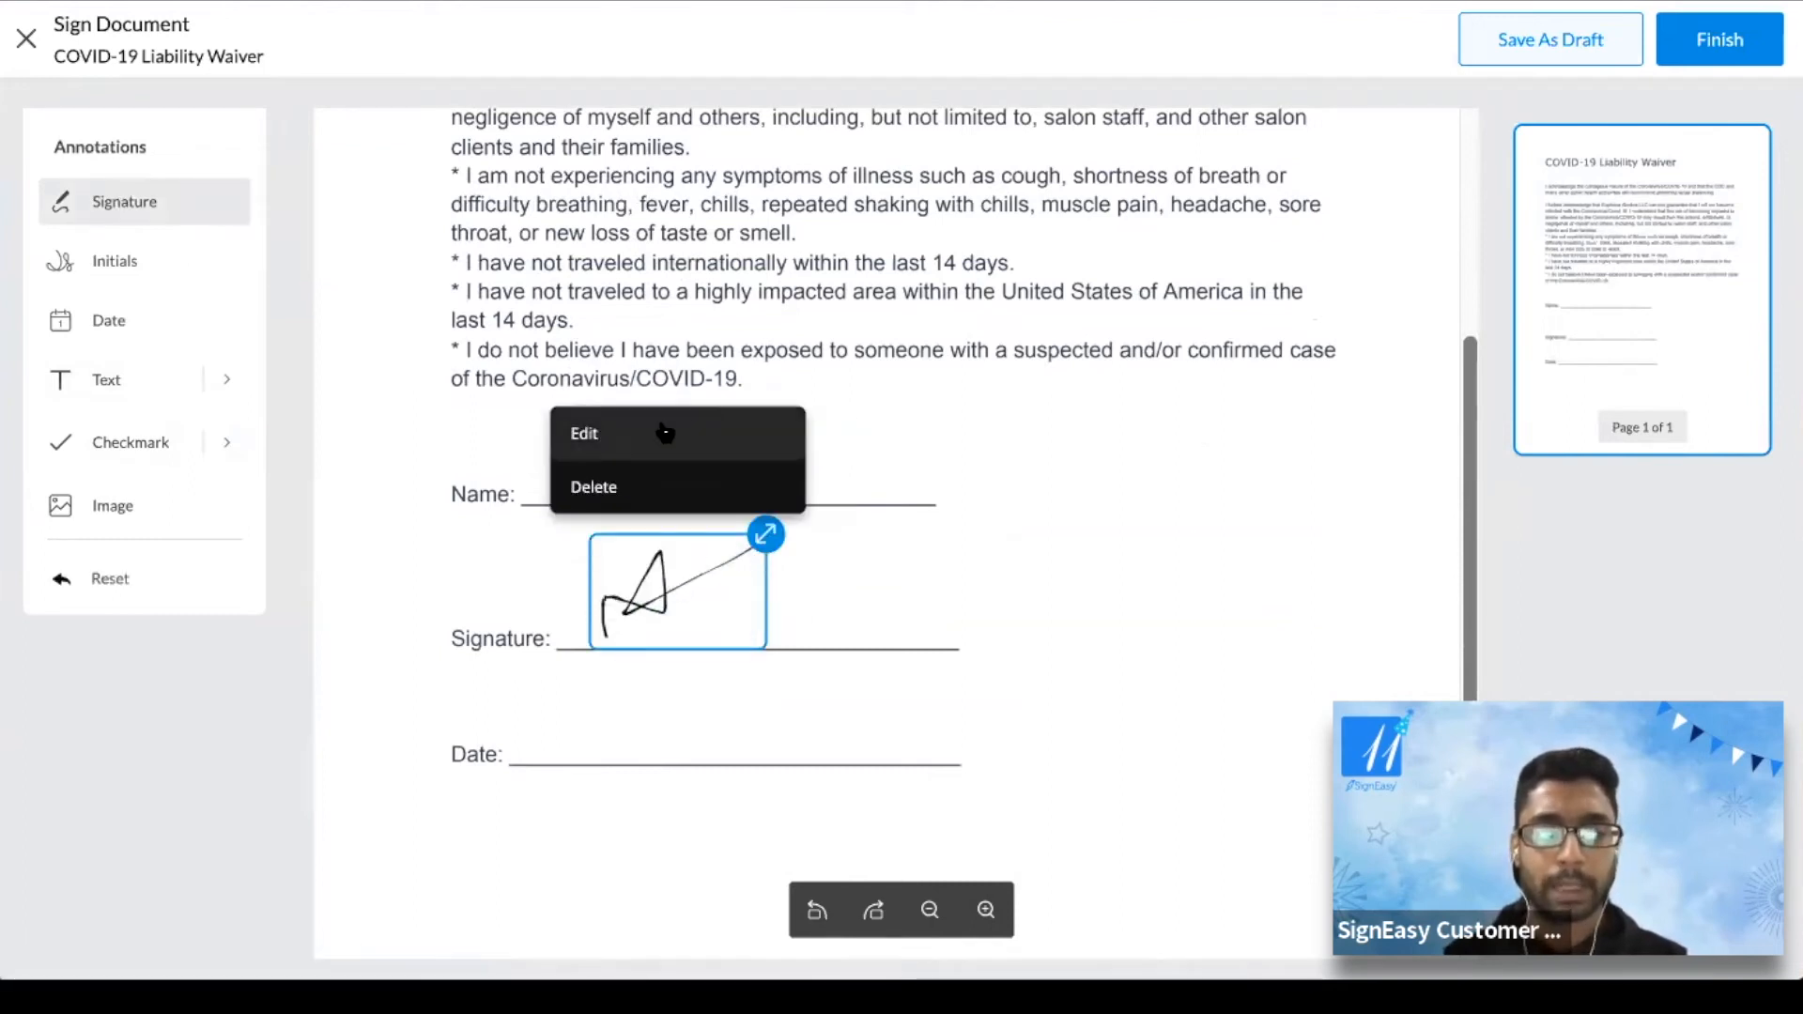
{"action": "left_click", "coordinate": [658, 428]}
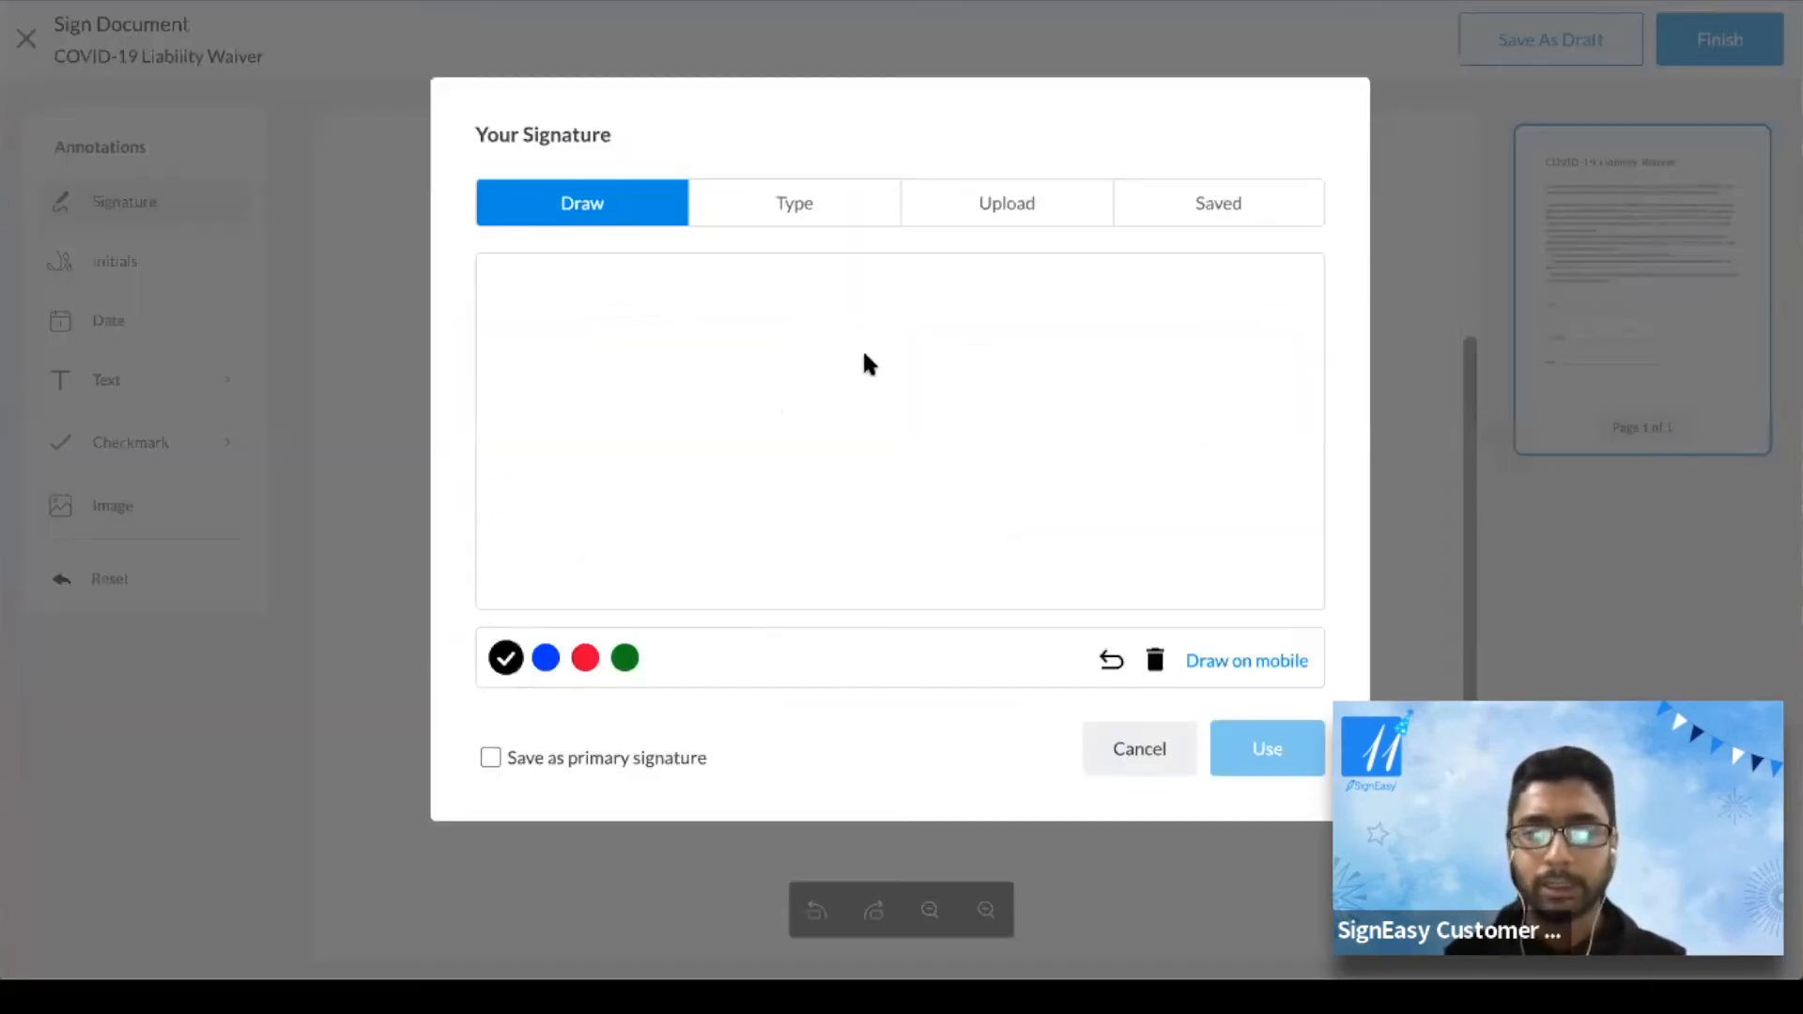
Browse the Type, Upload and Draw signature options, cancel, and shrink the placed signature
{"action": "left_click", "coordinate": [838, 214]}
{"action": "left_click", "coordinate": [1008, 206]}
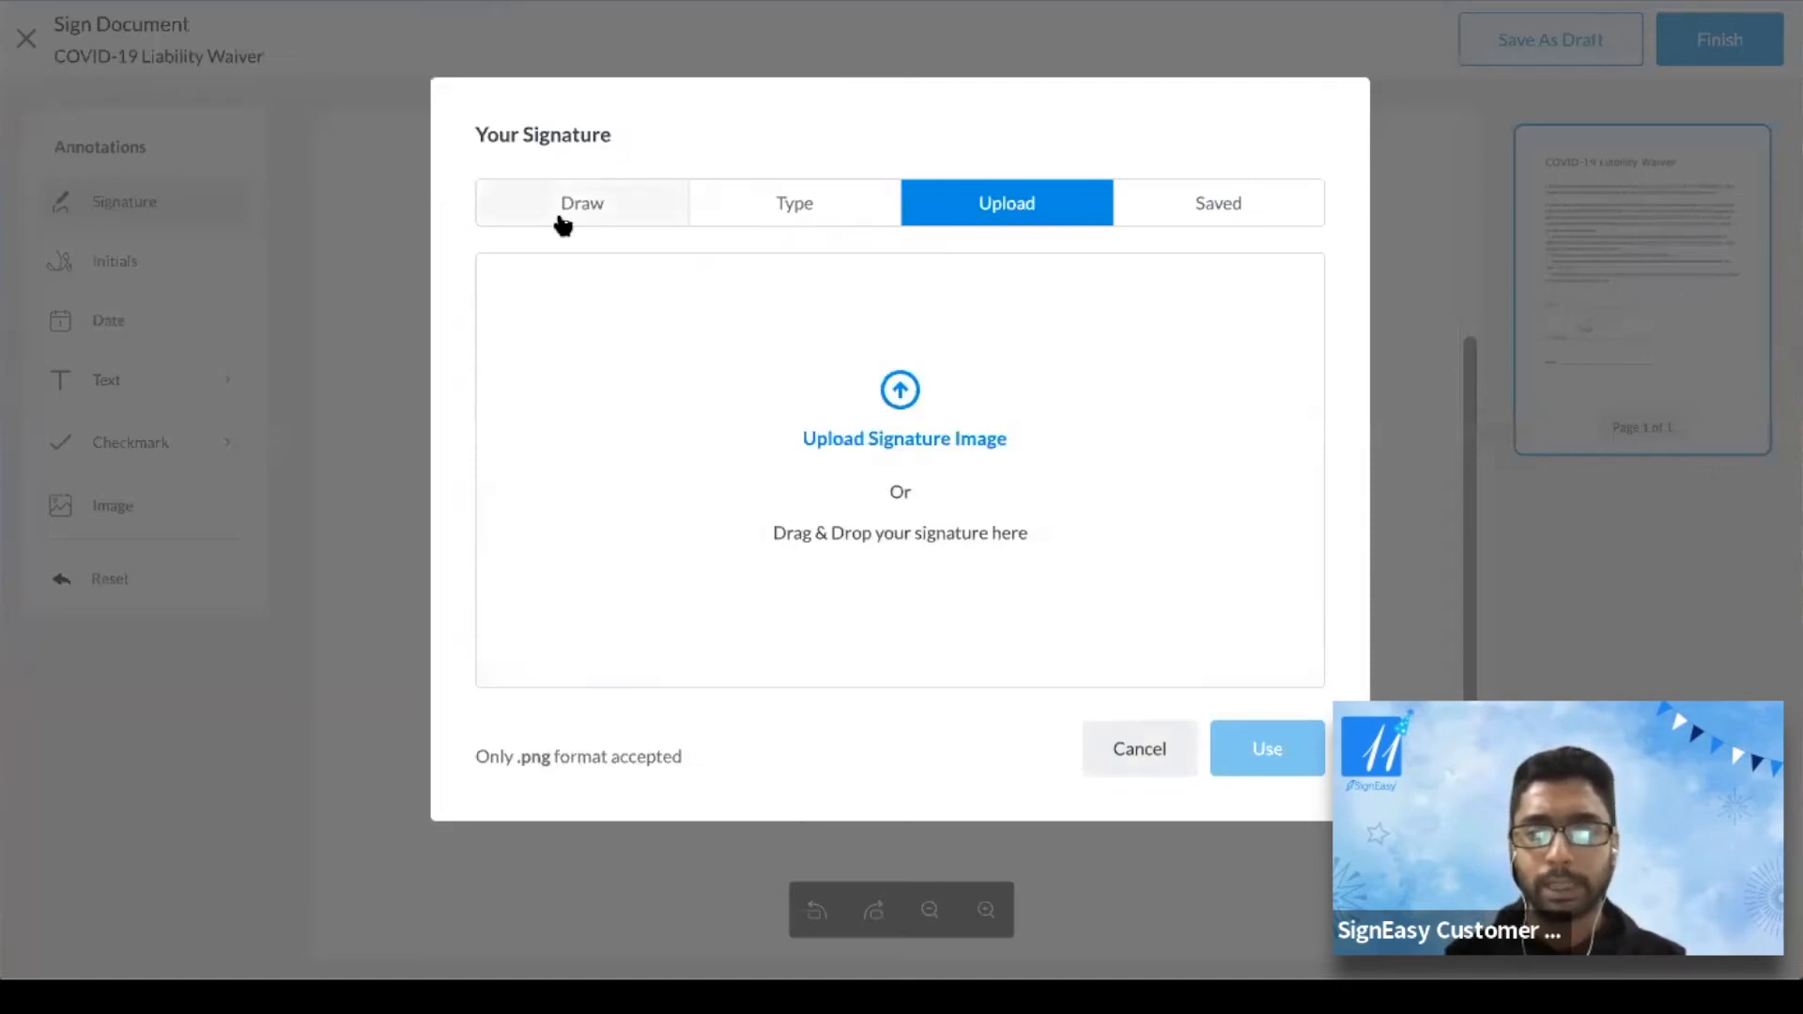
{"action": "left_click", "coordinate": [563, 225]}
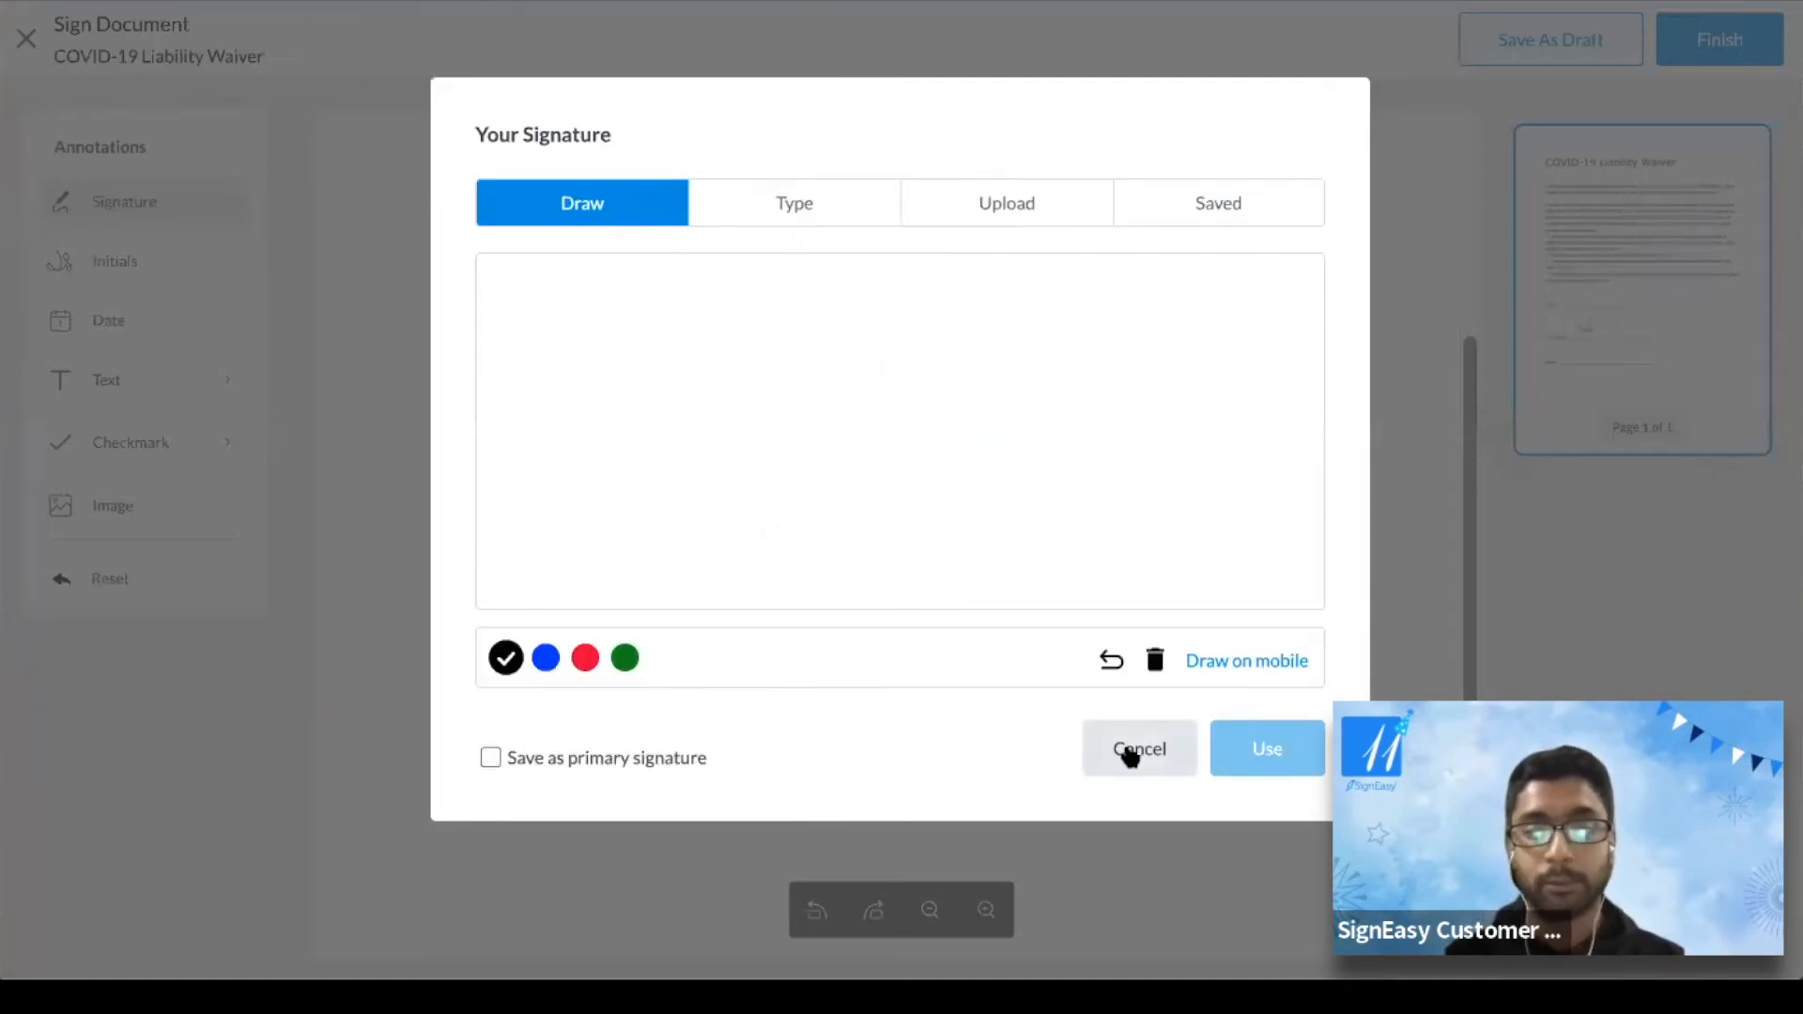
{"action": "left_click", "coordinate": [1130, 755]}
{"action": "left_click_drag", "start_coordinate": [767, 537], "coordinate": [678, 601]}
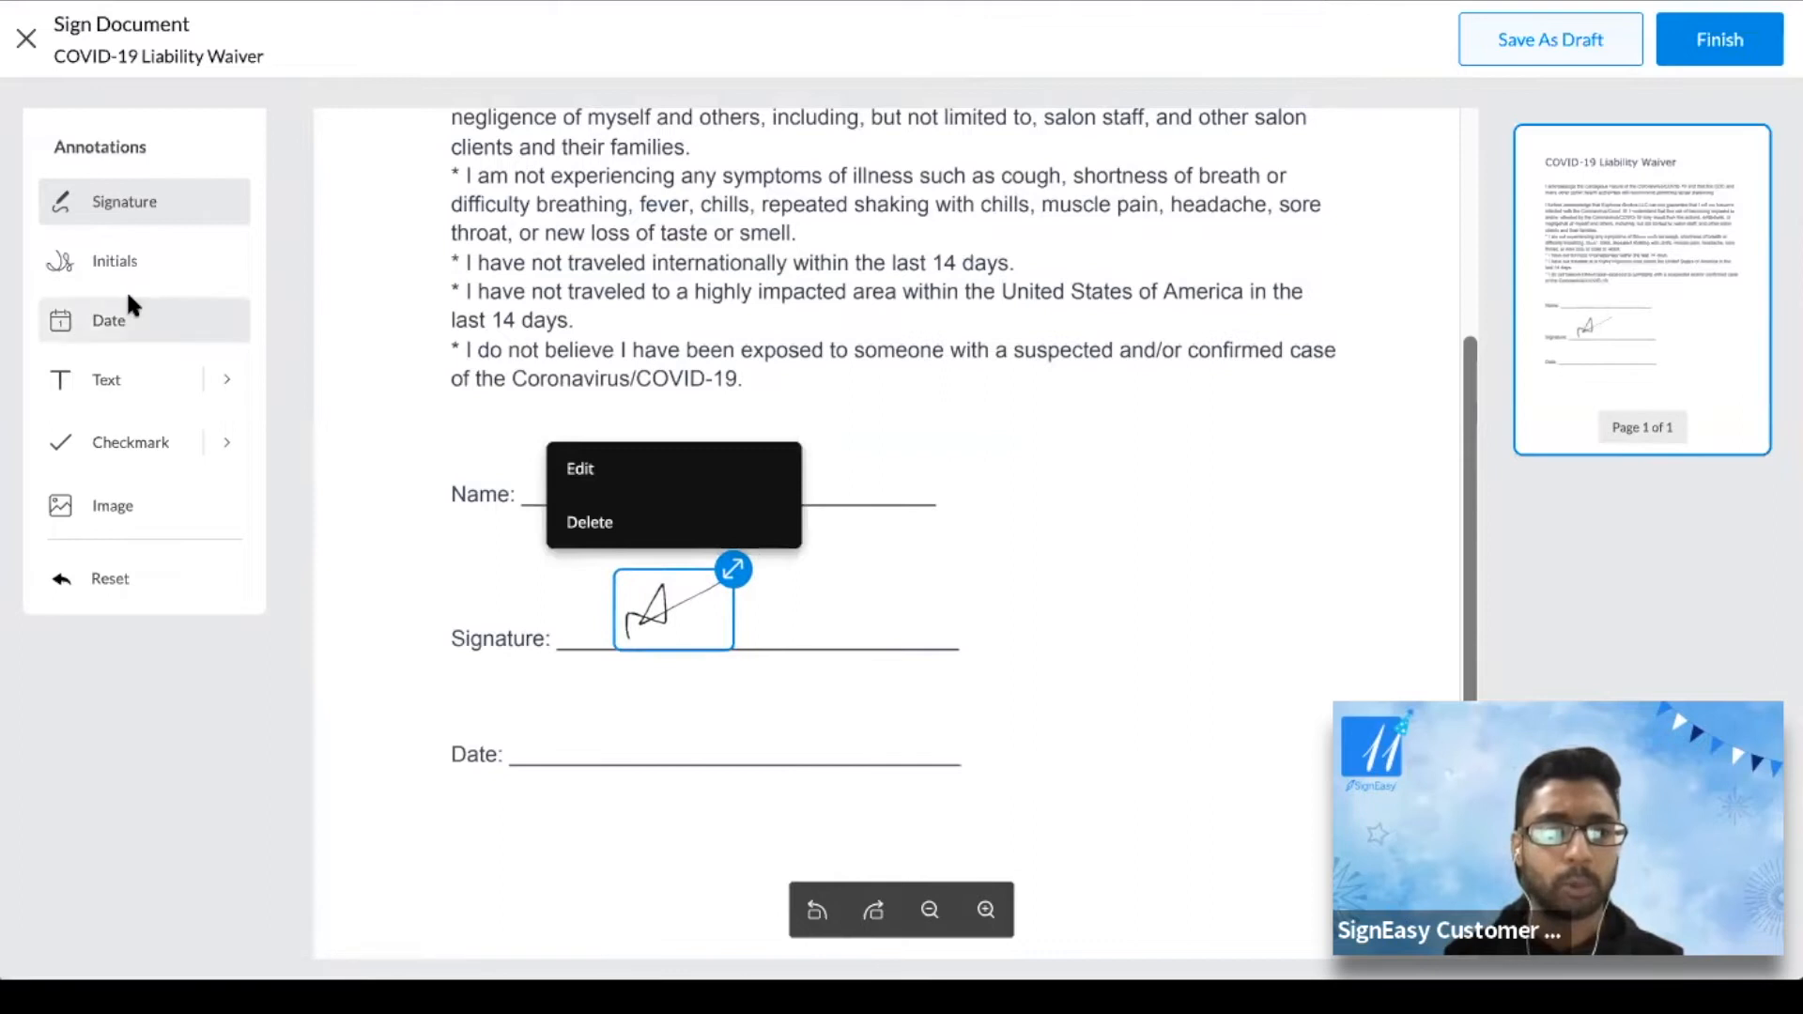
Add the date 02/09/2022 on the Date line in MM/DD/YYYY format, font size 11
{"action": "left_click", "coordinate": [132, 308]}
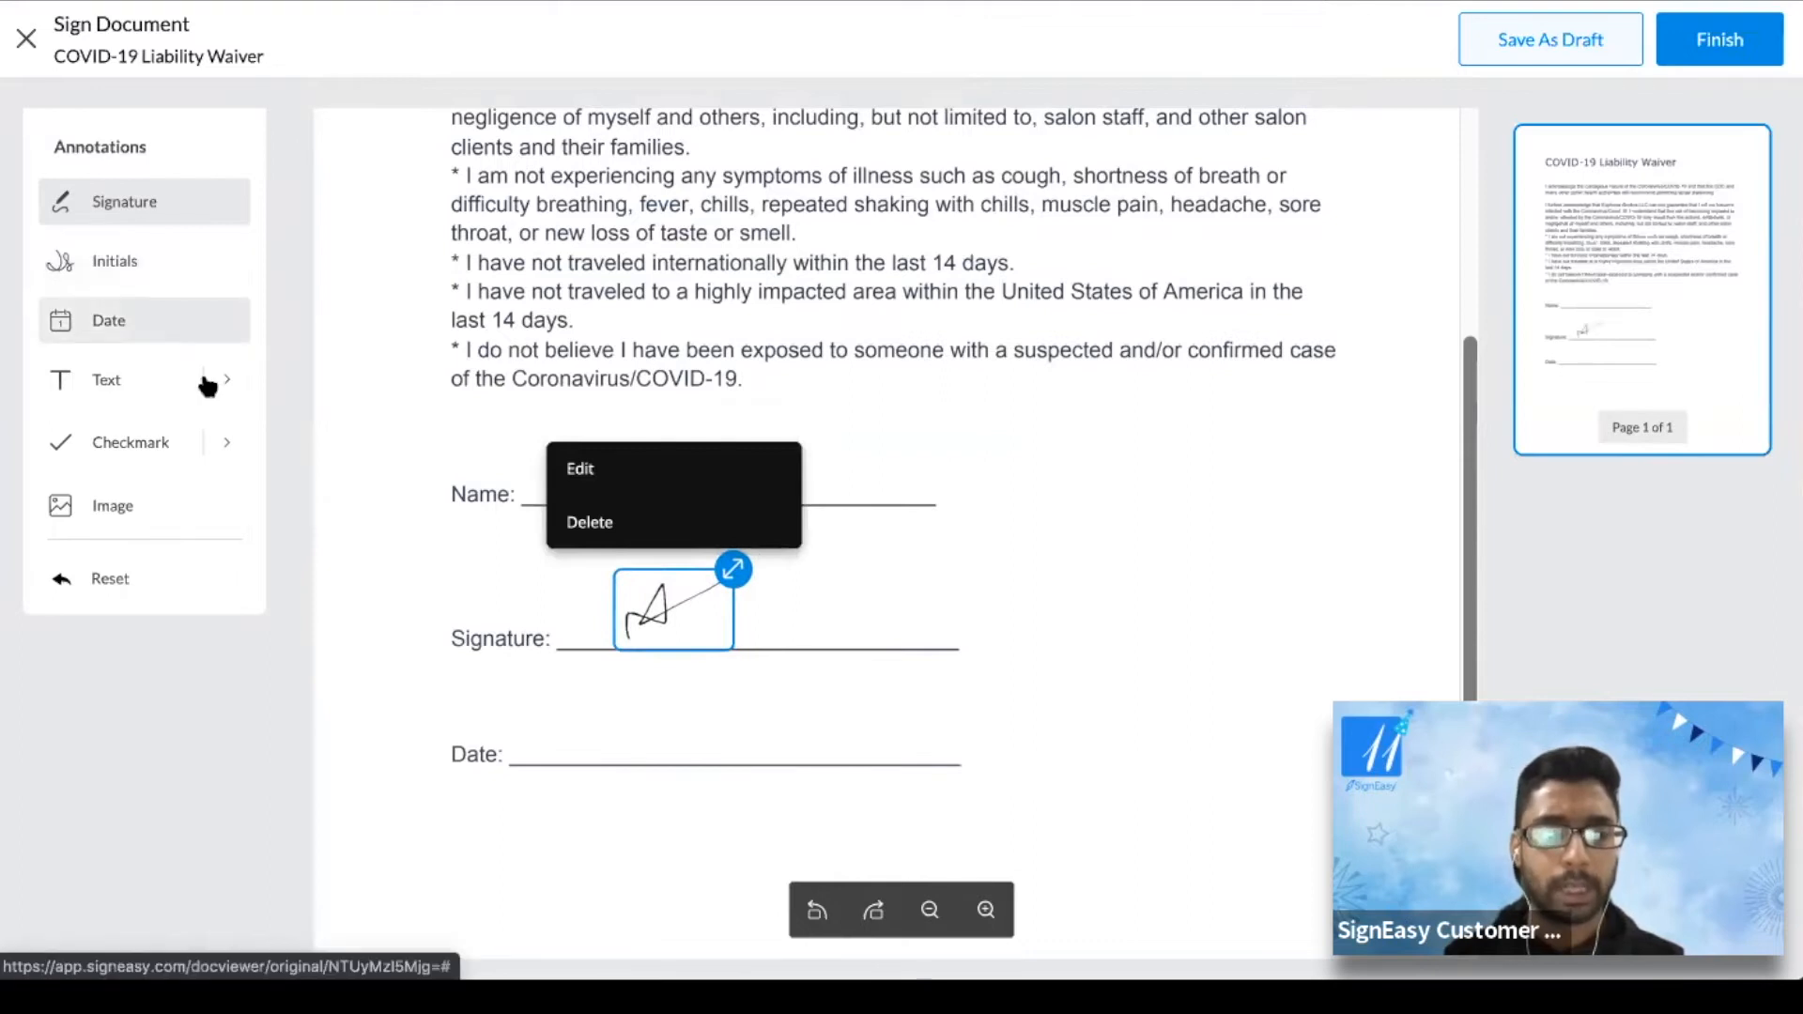
{"action": "left_click", "coordinate": [626, 747]}
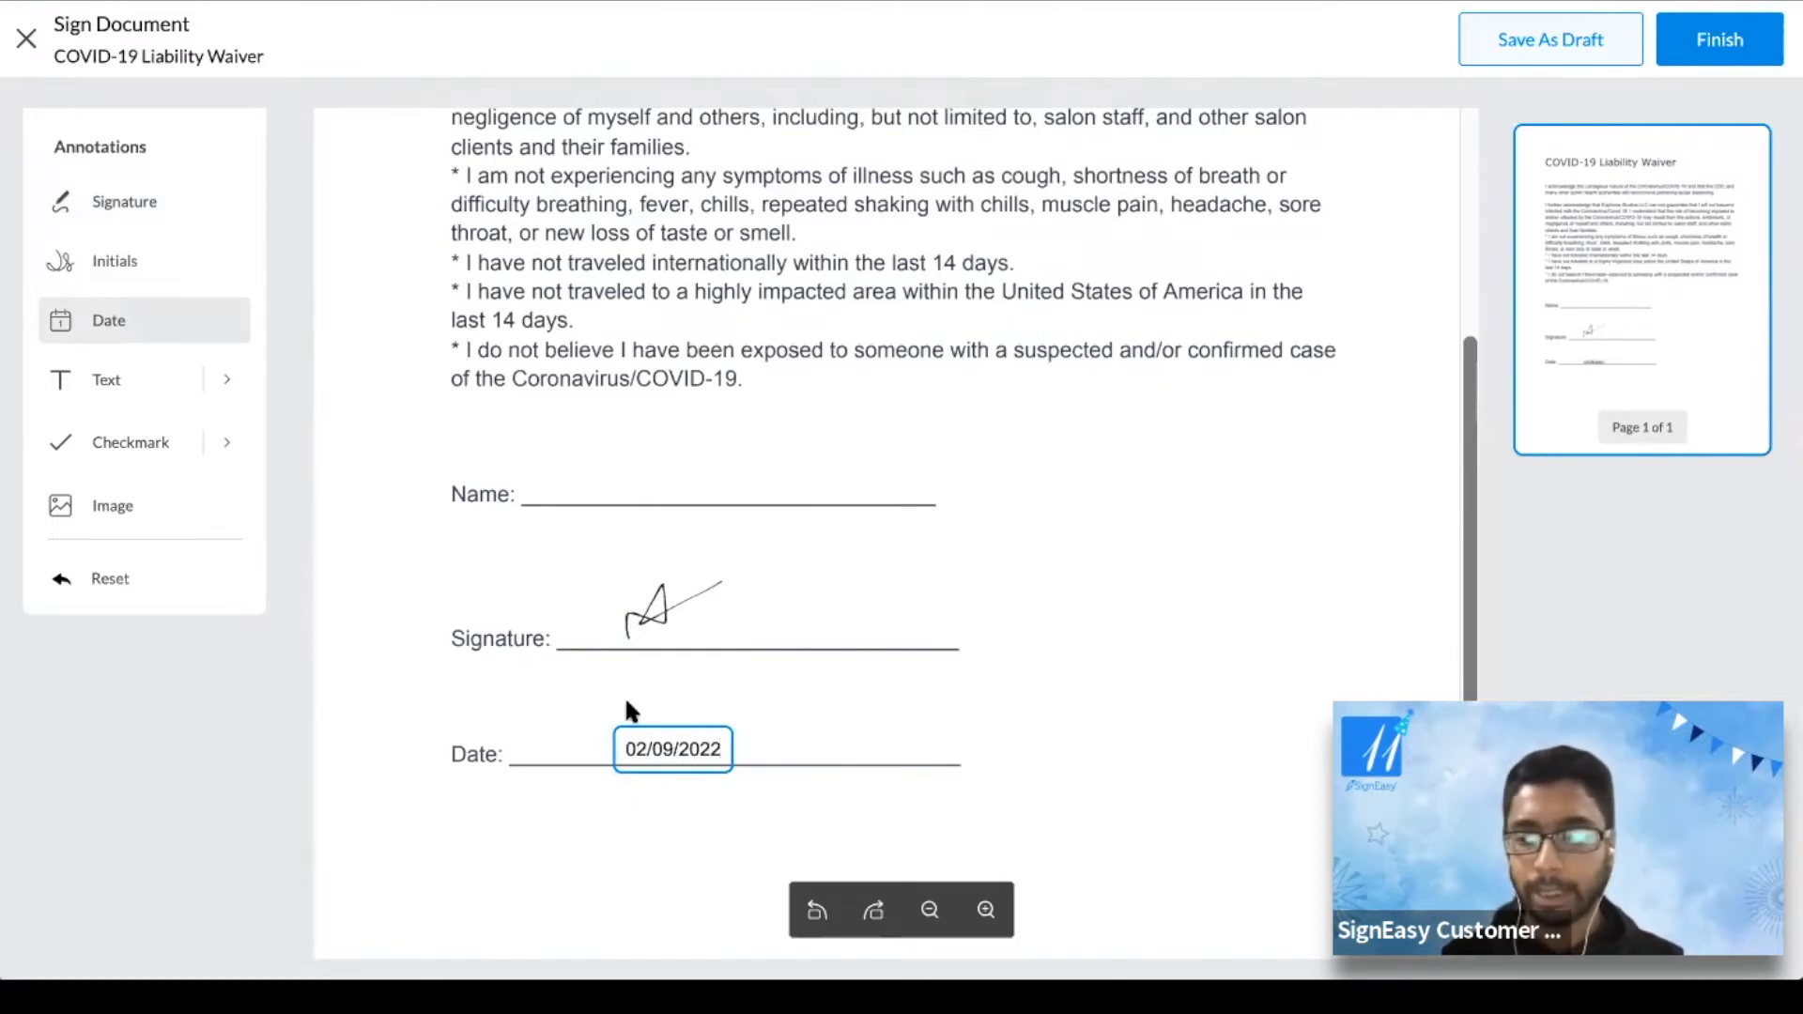
{"action": "left_click", "coordinate": [685, 748]}
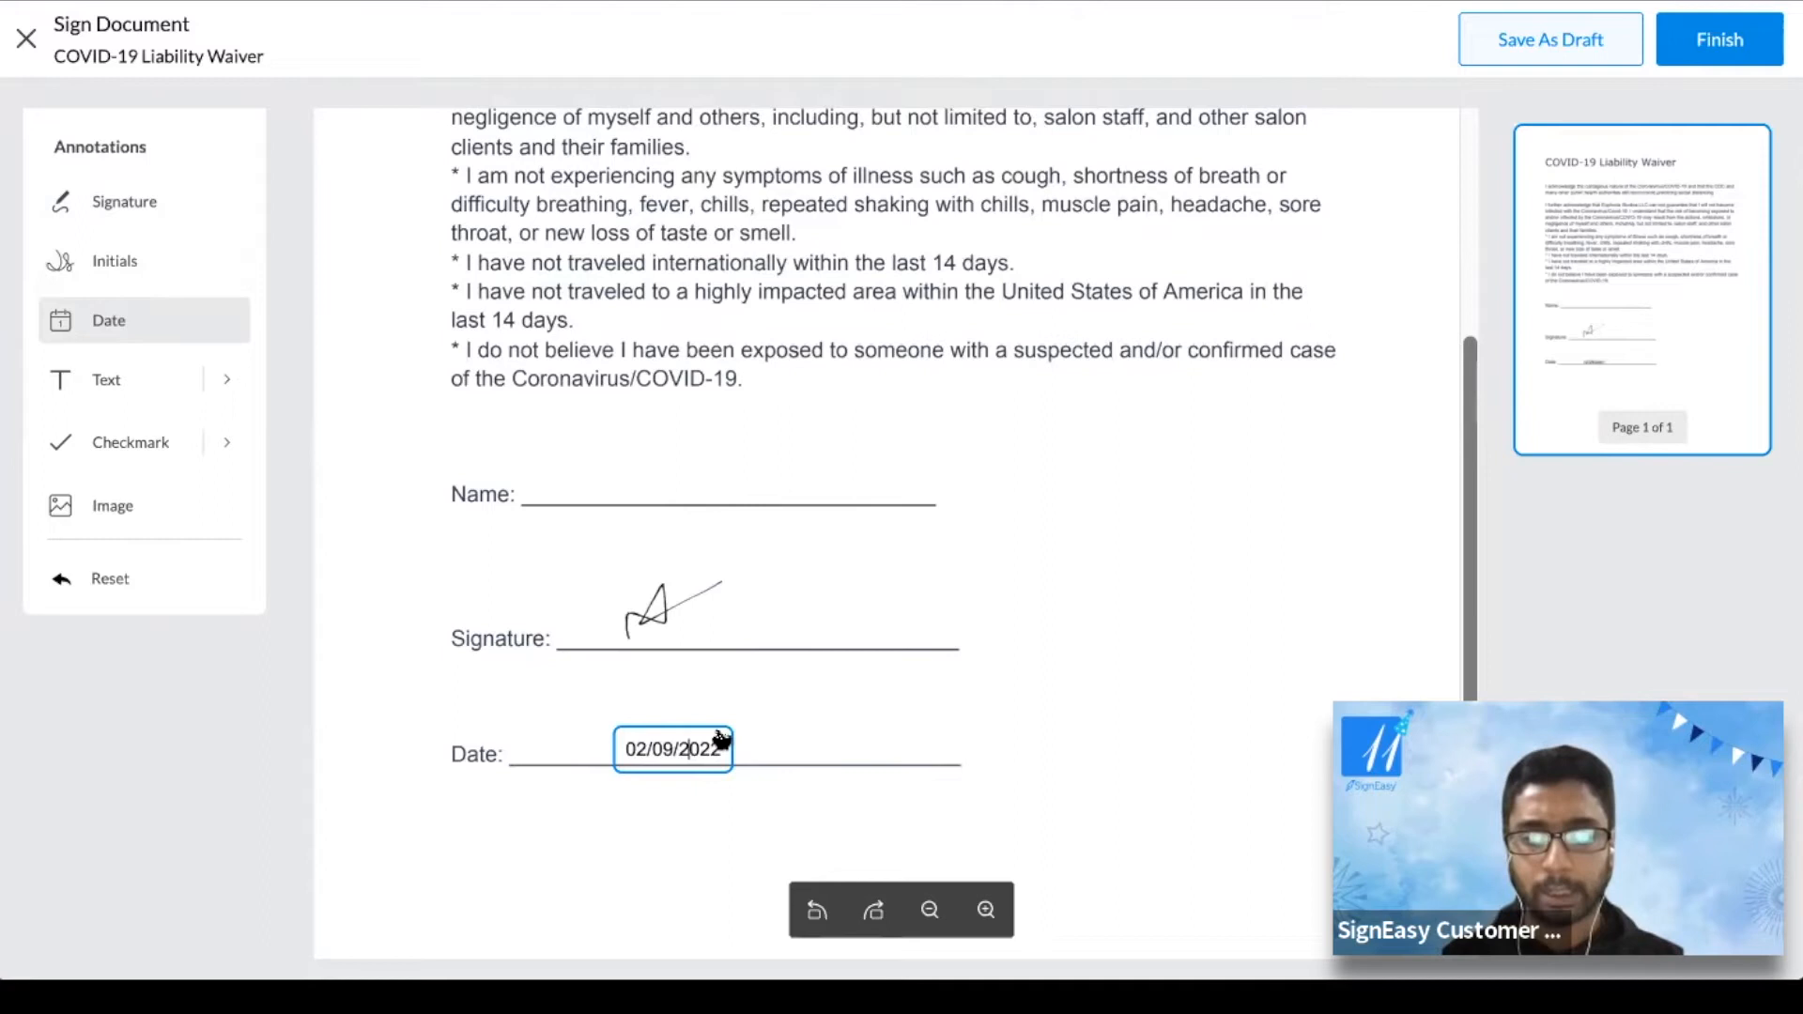
{"action": "left_click", "coordinate": [692, 752]}
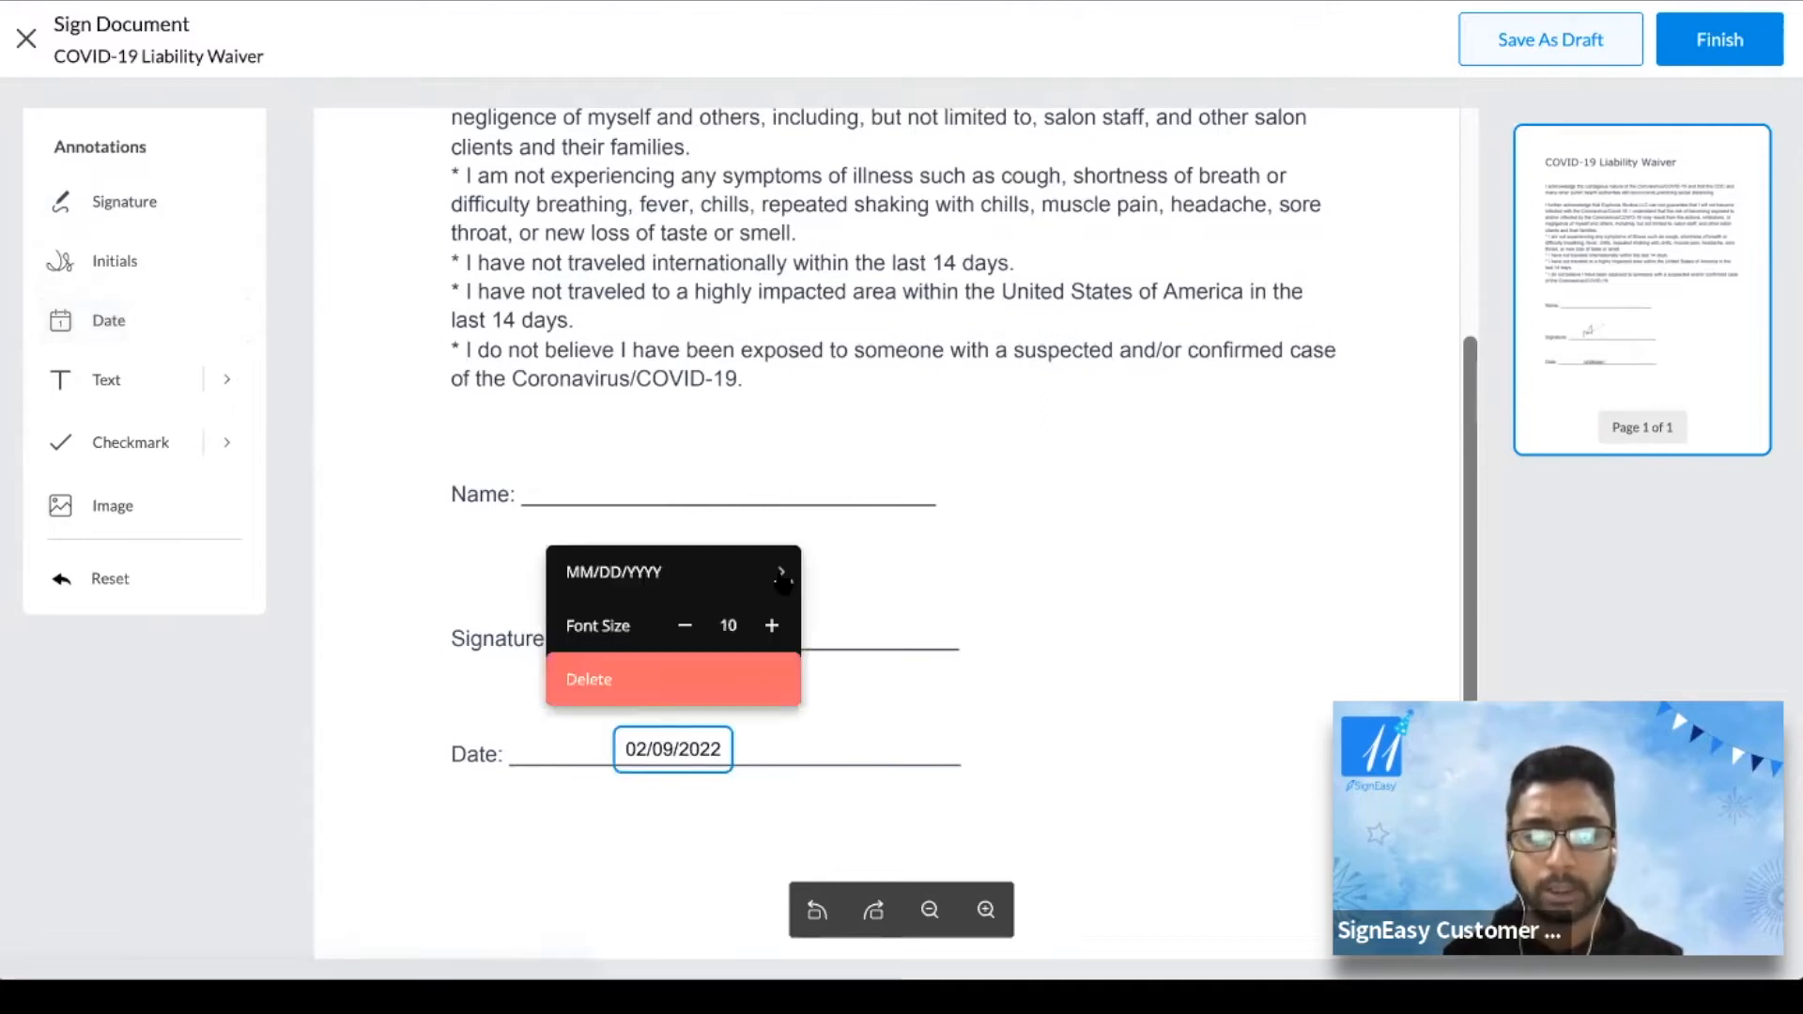
{"action": "left_click", "coordinate": [738, 582]}
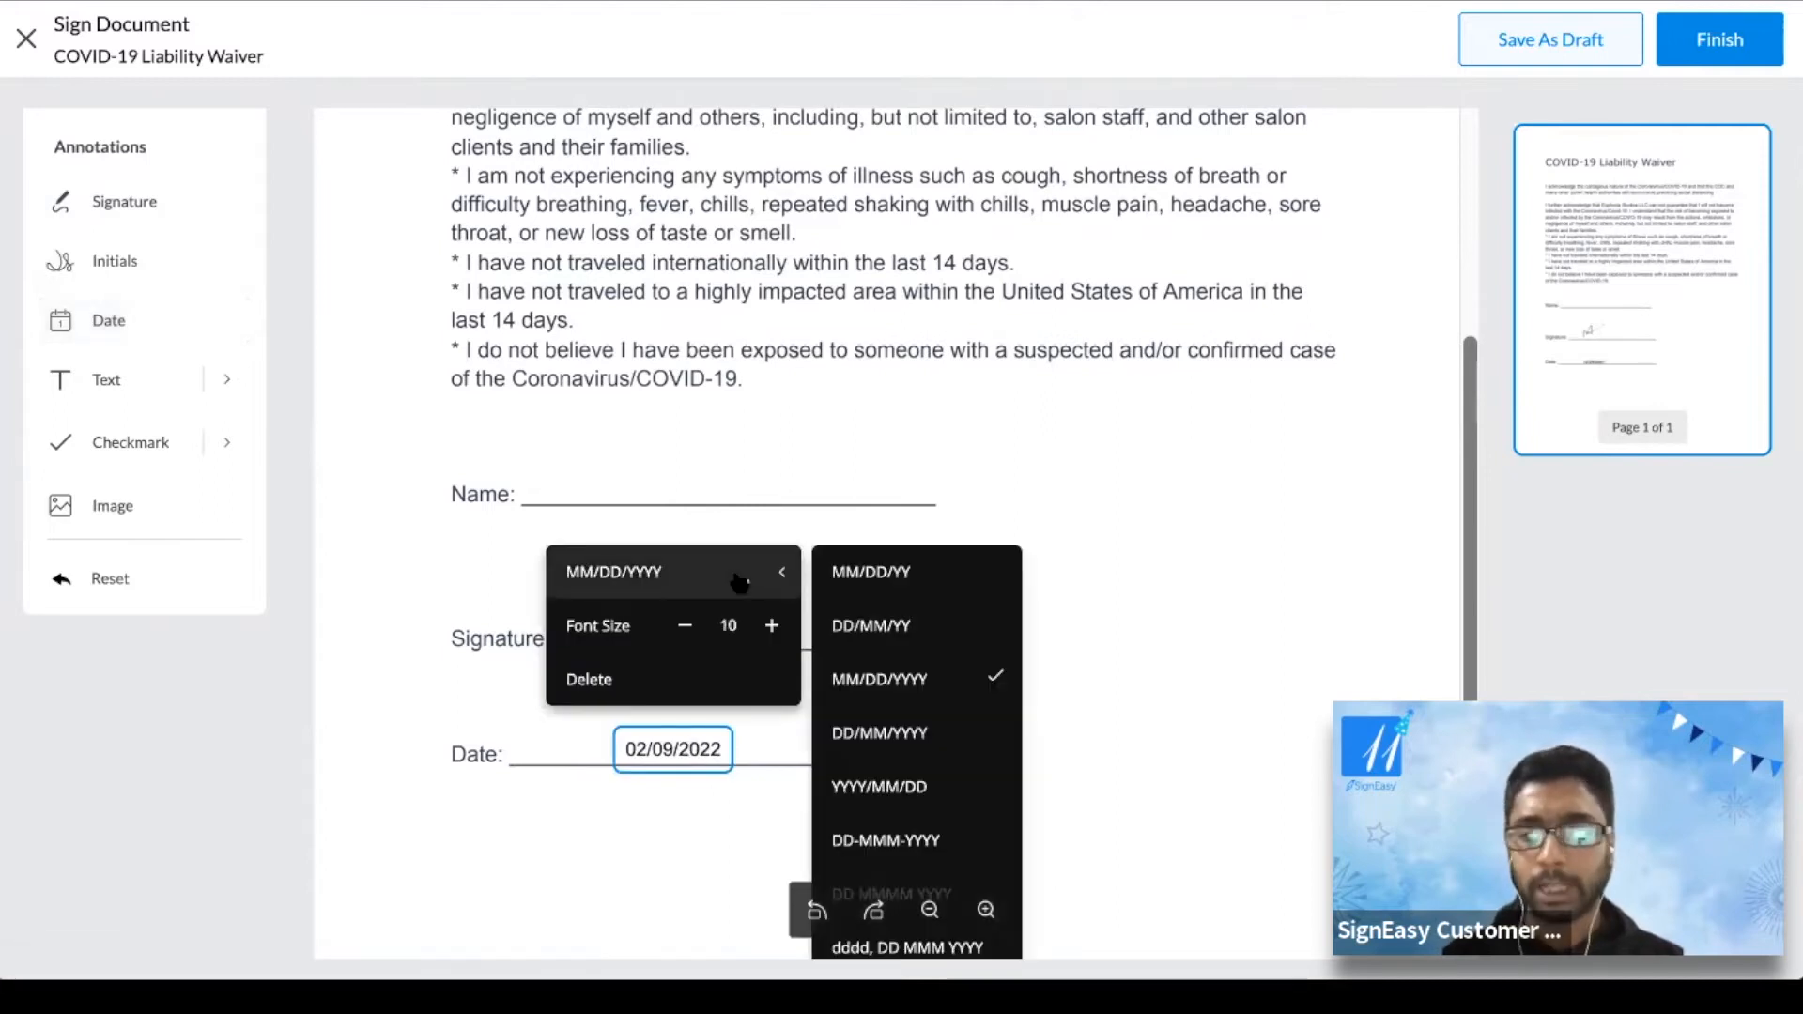
{"action": "left_click", "coordinate": [1205, 638]}
{"action": "left_click", "coordinate": [693, 751]}
{"action": "left_click", "coordinate": [771, 625]}
{"action": "left_click", "coordinate": [1164, 734]}
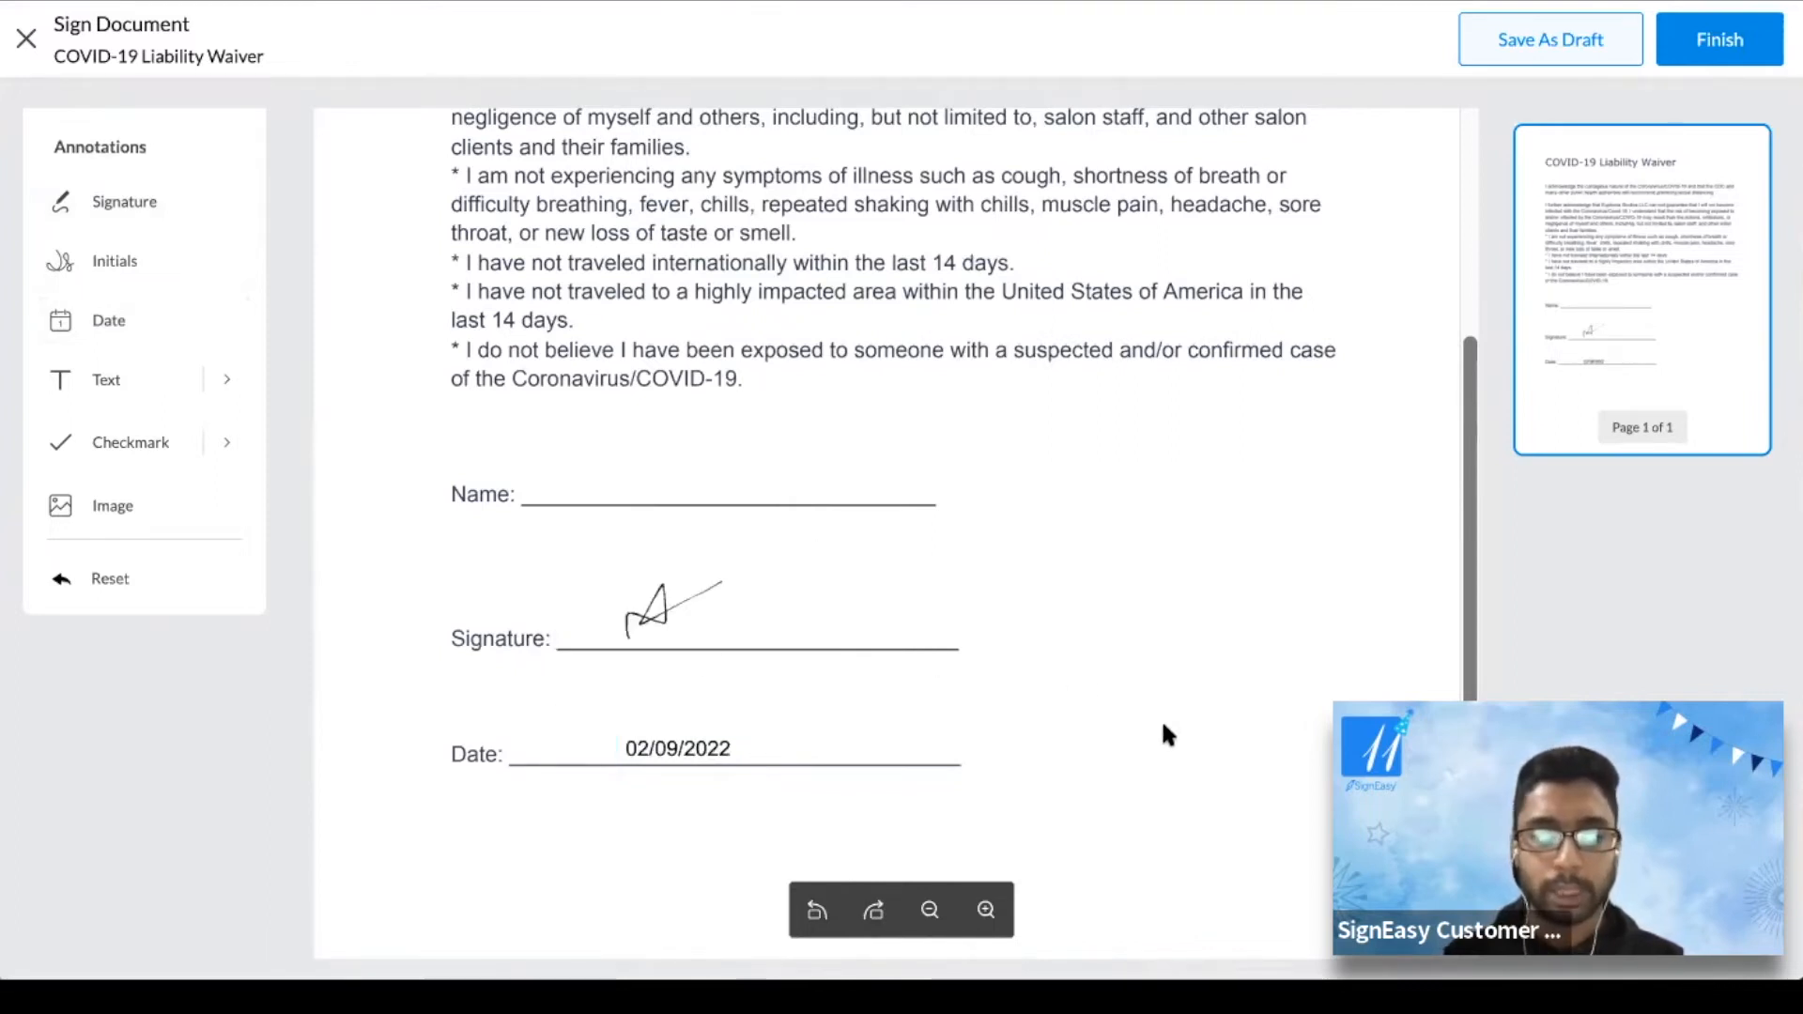
Add a text field on the waiver's Name line holding the signer's full name, then open its font size options
{"action": "left_click", "coordinate": [221, 382]}
{"action": "left_click", "coordinate": [338, 382]}
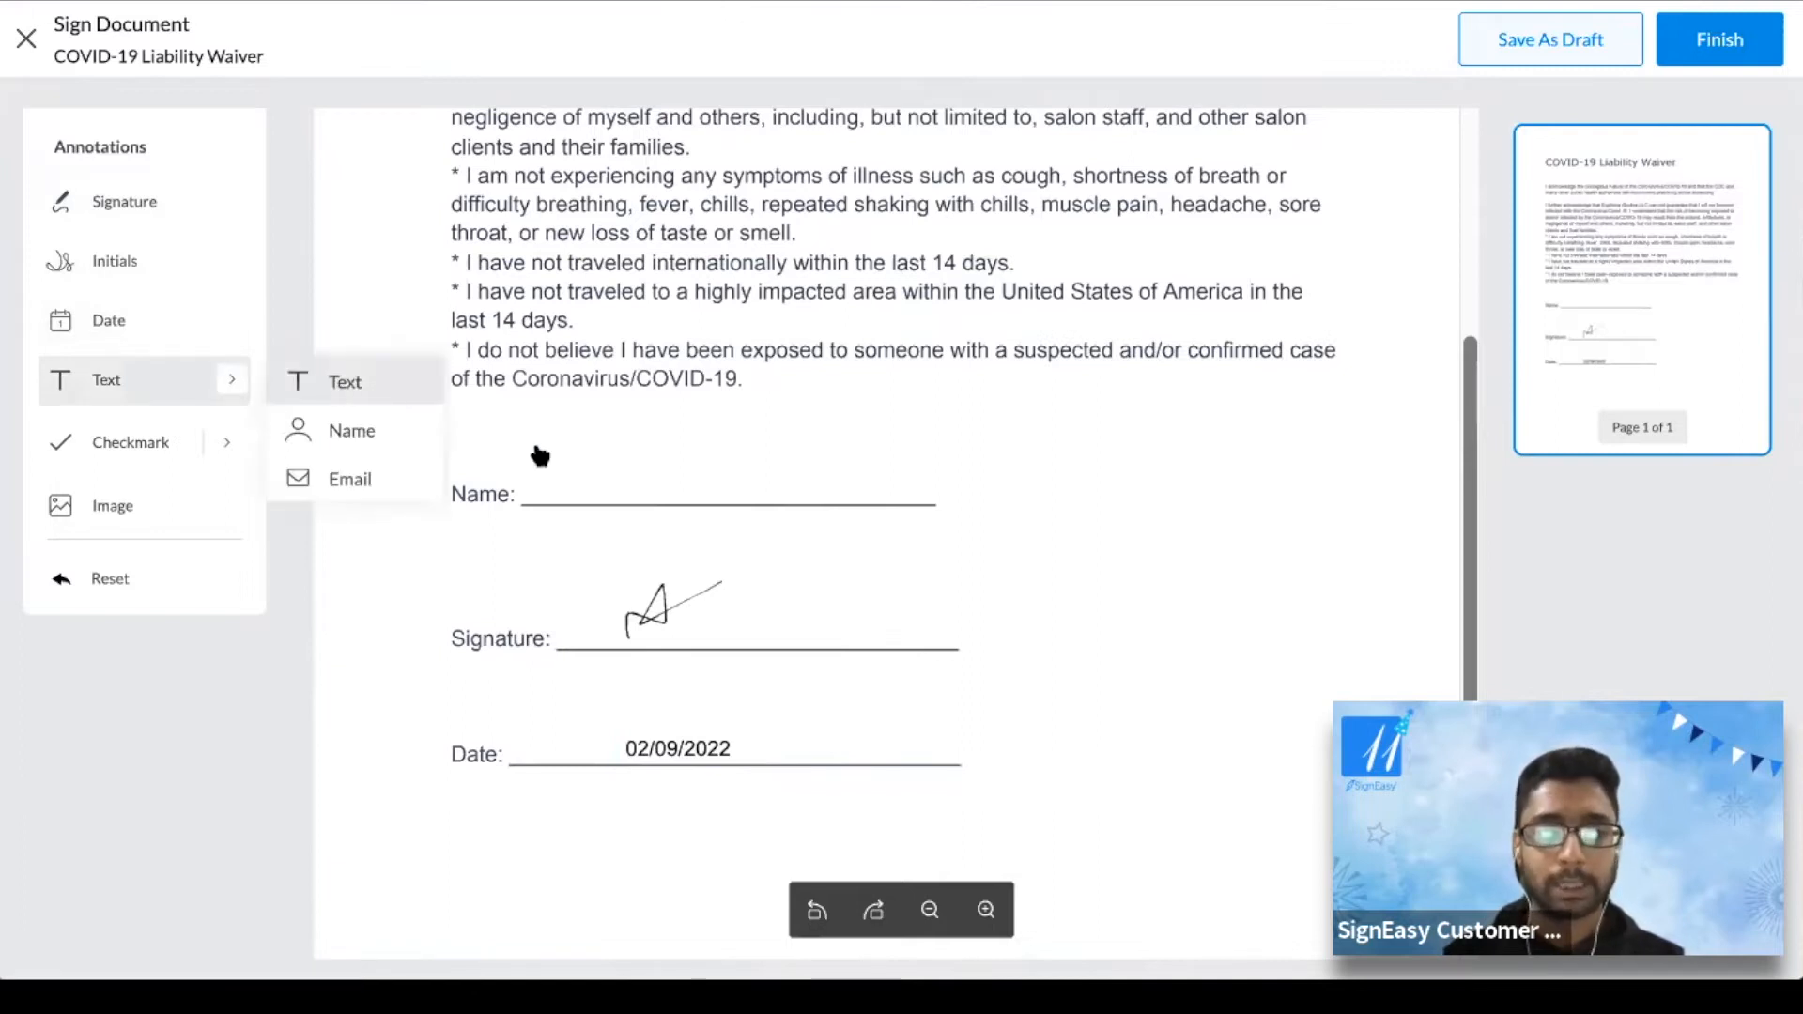
{"action": "left_click", "coordinate": [615, 480]}
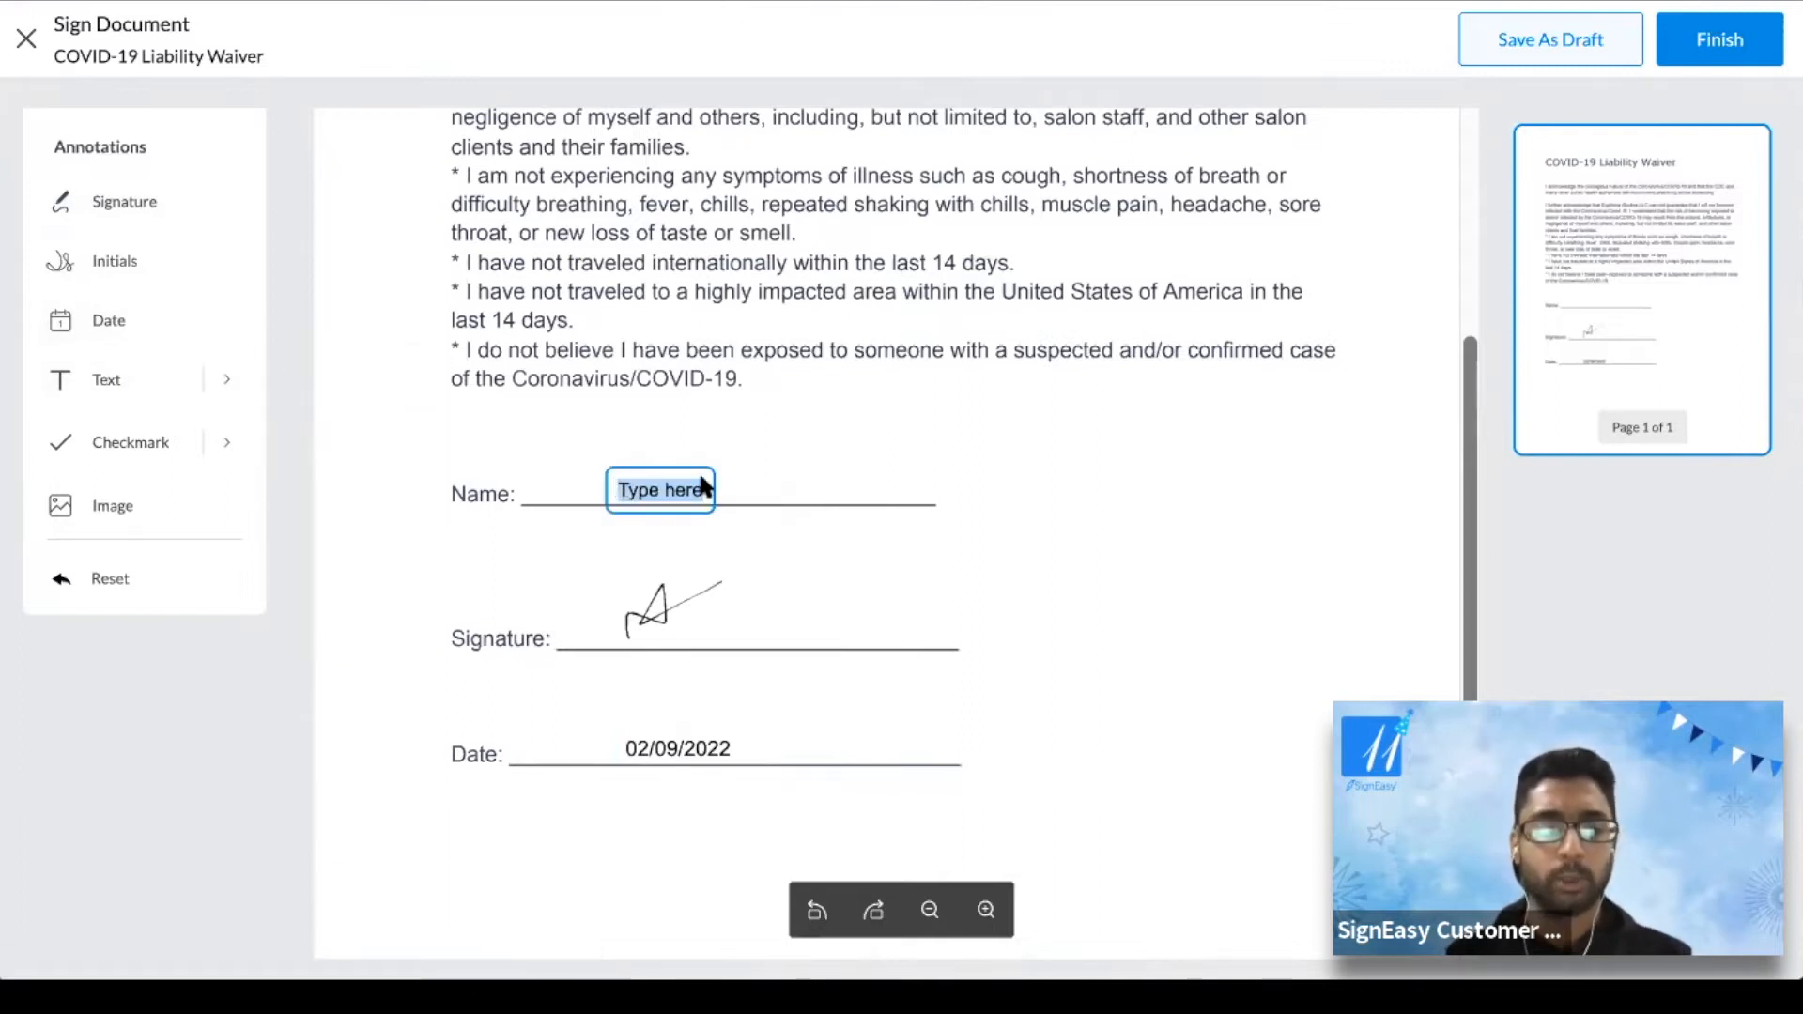
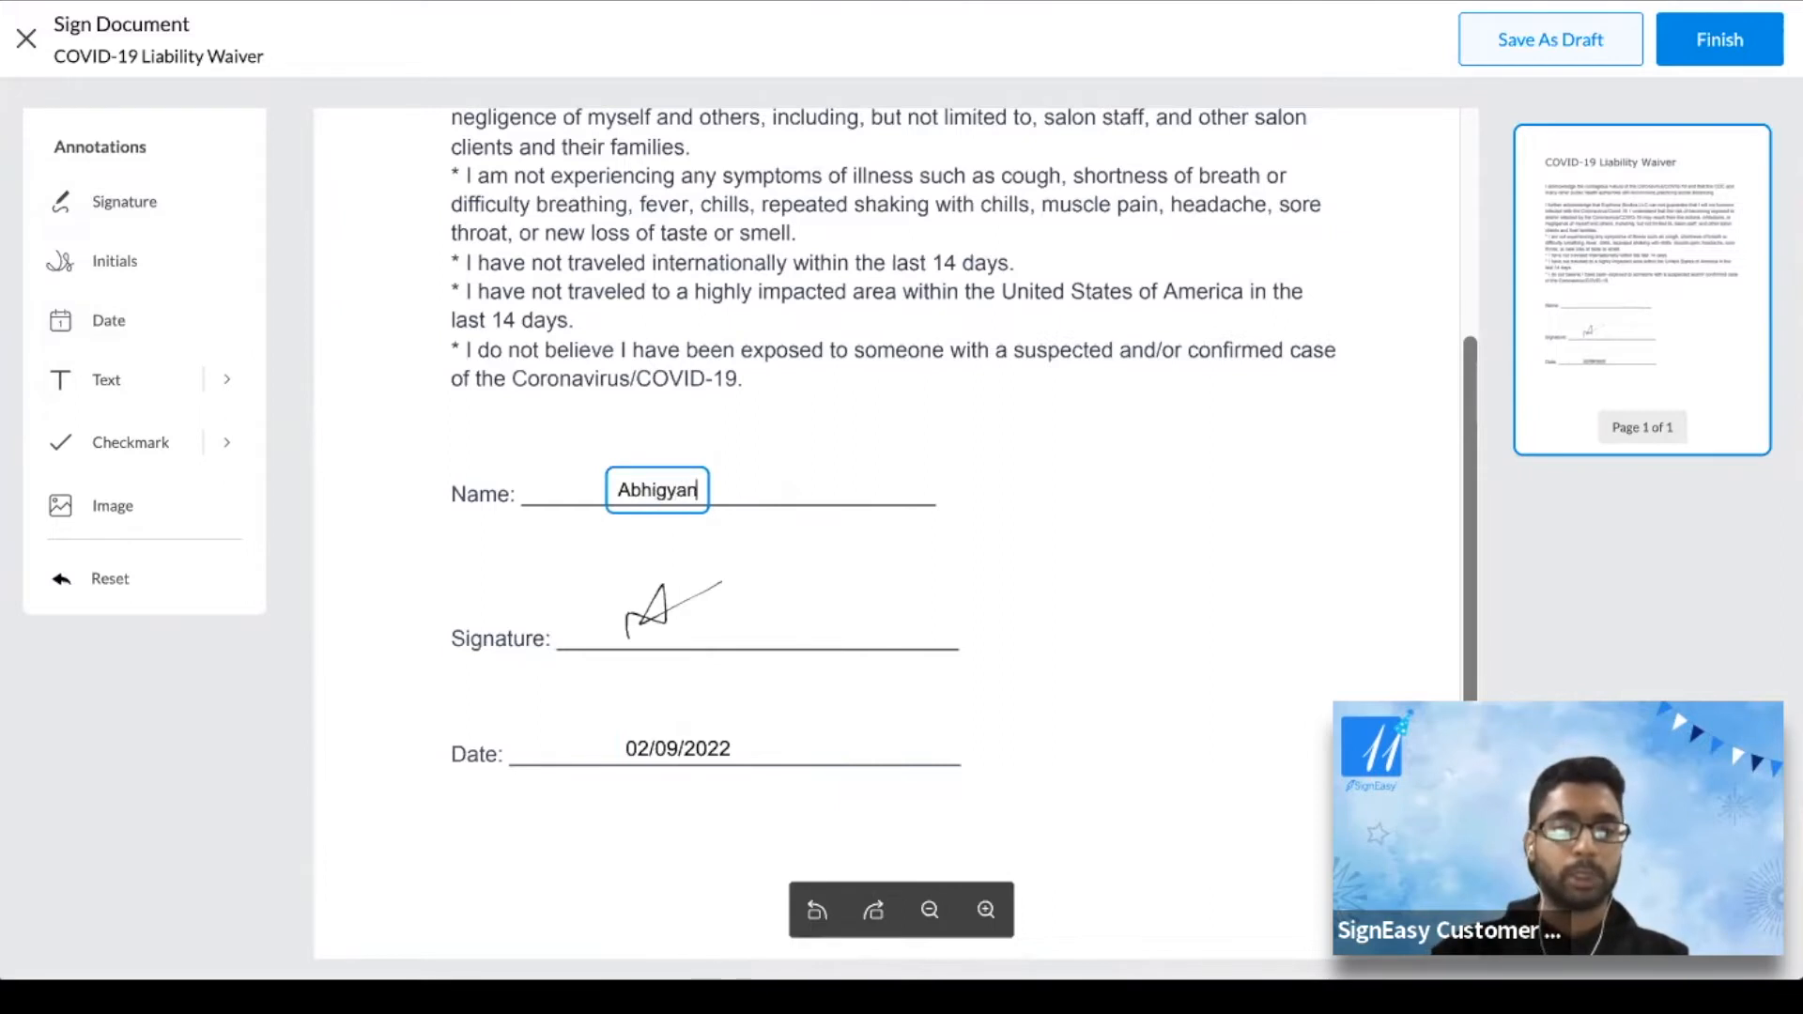
{"action": "left_click", "coordinate": [1030, 532]}
{"action": "left_click", "coordinate": [718, 494]}
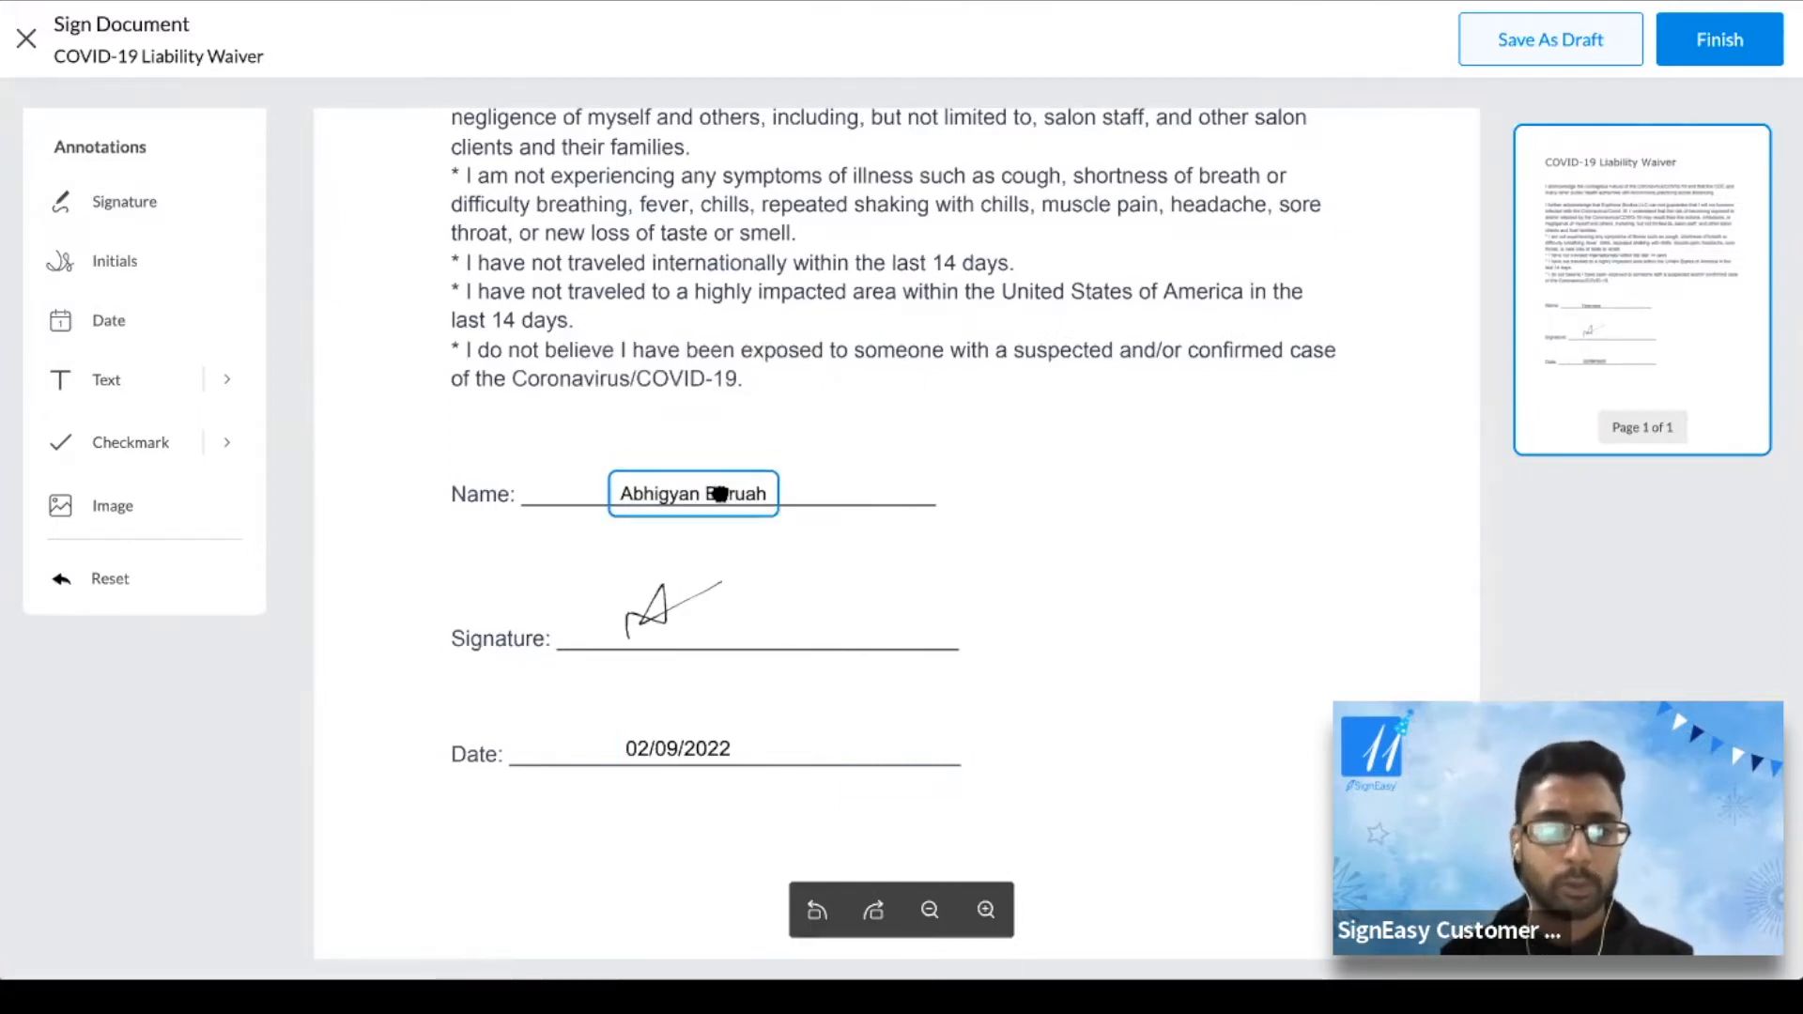
{"action": "left_click", "coordinate": [720, 493]}
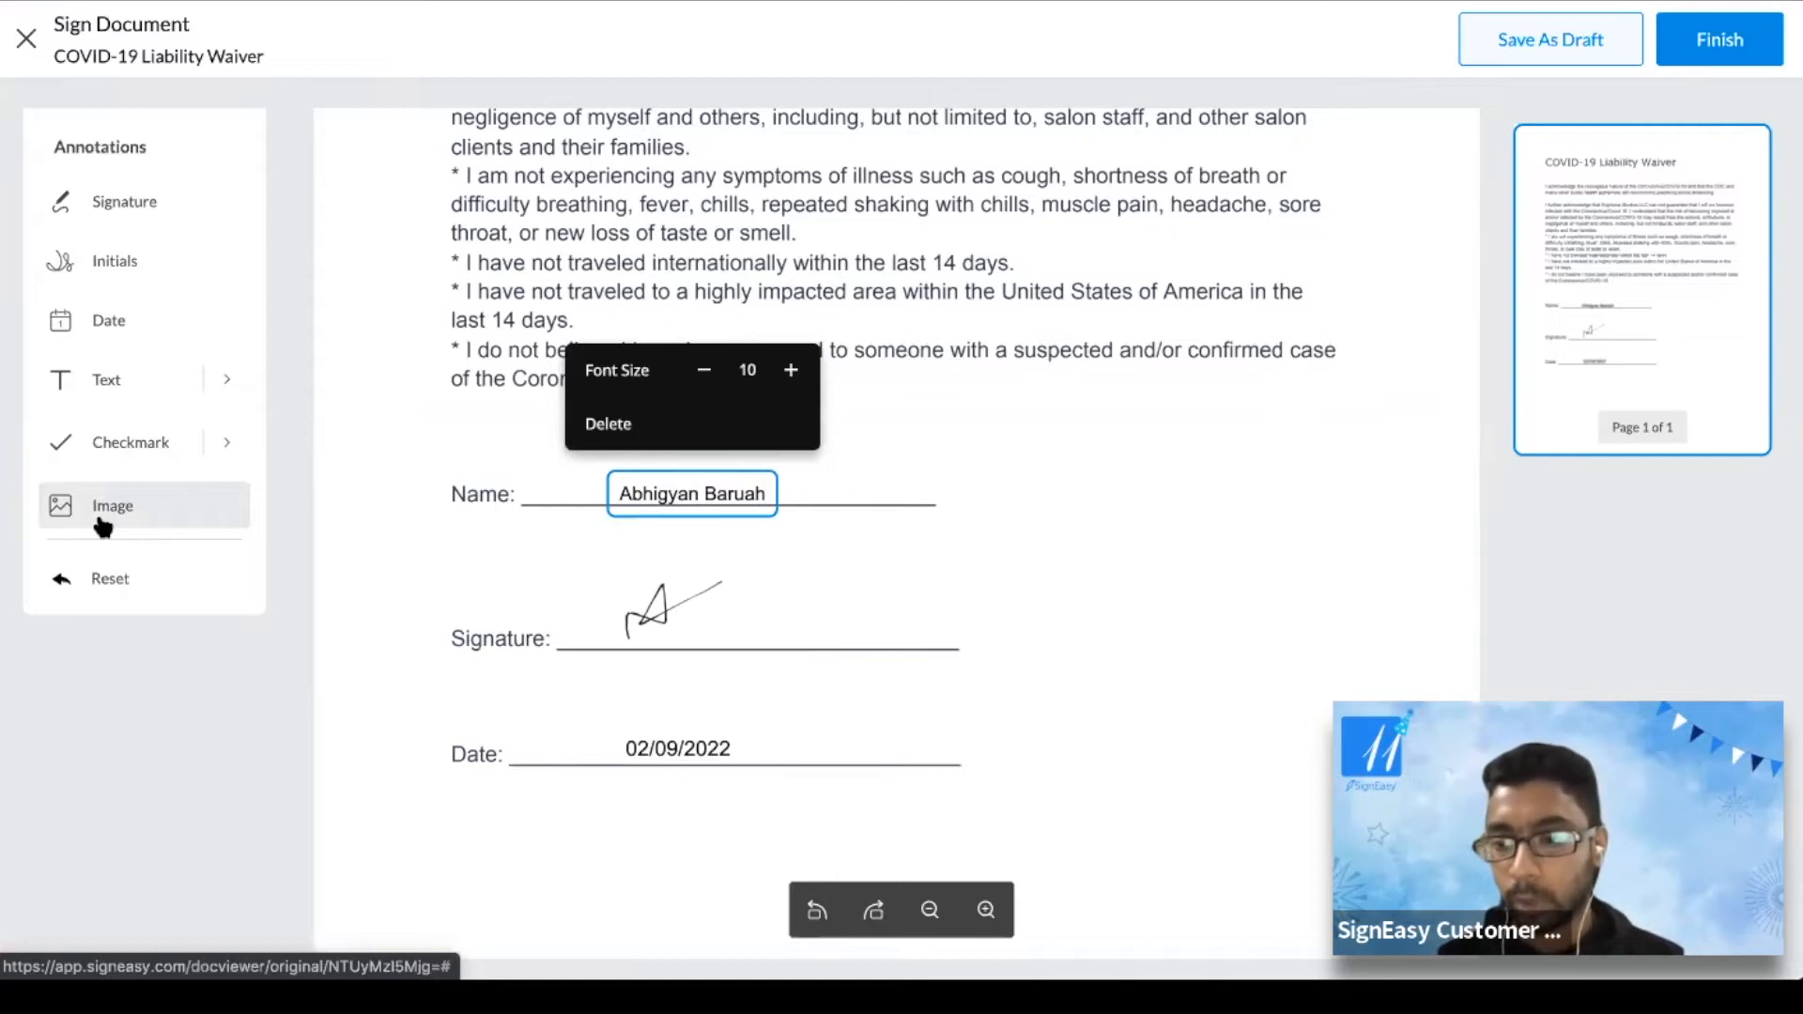
{"action": "left_click", "coordinate": [1234, 580]}
{"action": "scroll", "coordinate": [1010, 516], "scroll_direction": "up", "scroll_amount": 5}
{"action": "scroll", "coordinate": [1010, 516], "scroll_direction": "down", "scroll_amount": 9}
{"action": "scroll", "coordinate": [1007, 503], "scroll_direction": "up", "scroll_amount": 5}
{"action": "scroll", "coordinate": [1006, 503], "scroll_direction": "down", "scroll_amount": 8}
{"action": "scroll", "coordinate": [1006, 503], "scroll_direction": "up", "scroll_amount": 1}
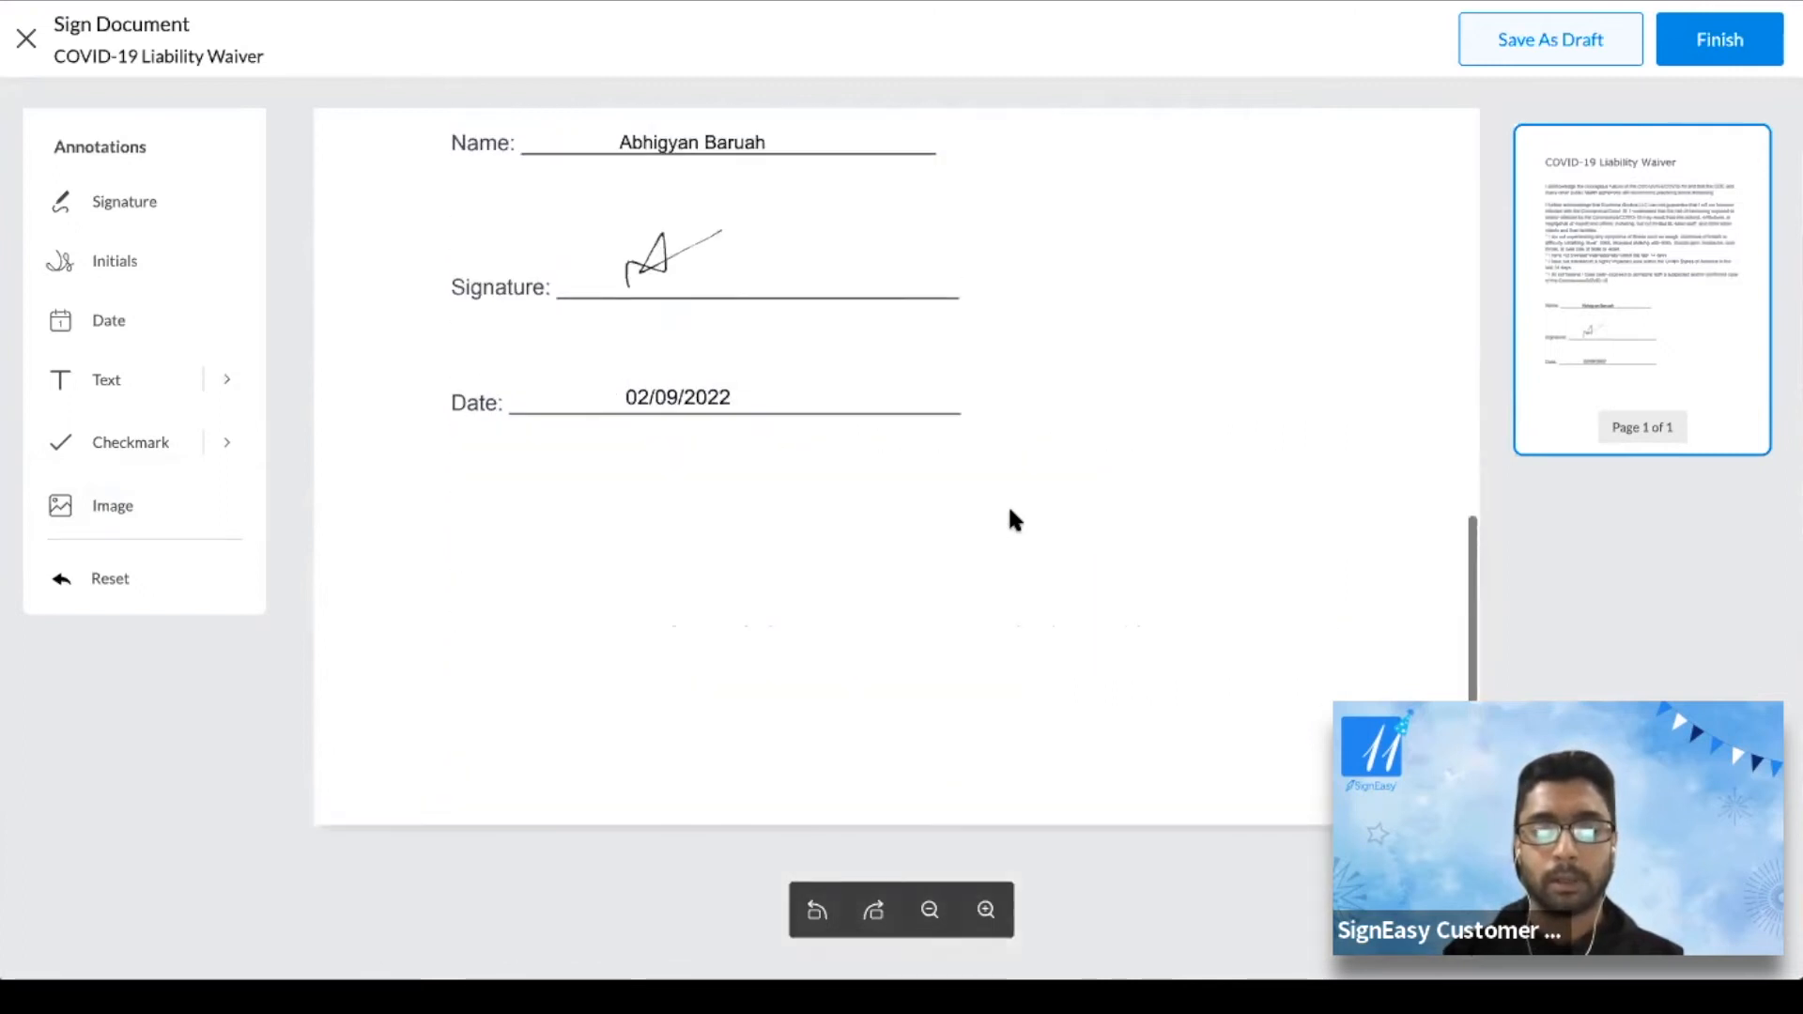
{"action": "scroll", "coordinate": [1012, 518], "scroll_direction": "up", "scroll_amount": 5}
{"action": "scroll", "coordinate": [1012, 518], "scroll_direction": "down", "scroll_amount": 8}
{"action": "scroll", "coordinate": [1012, 518], "scroll_direction": "up", "scroll_amount": 5}
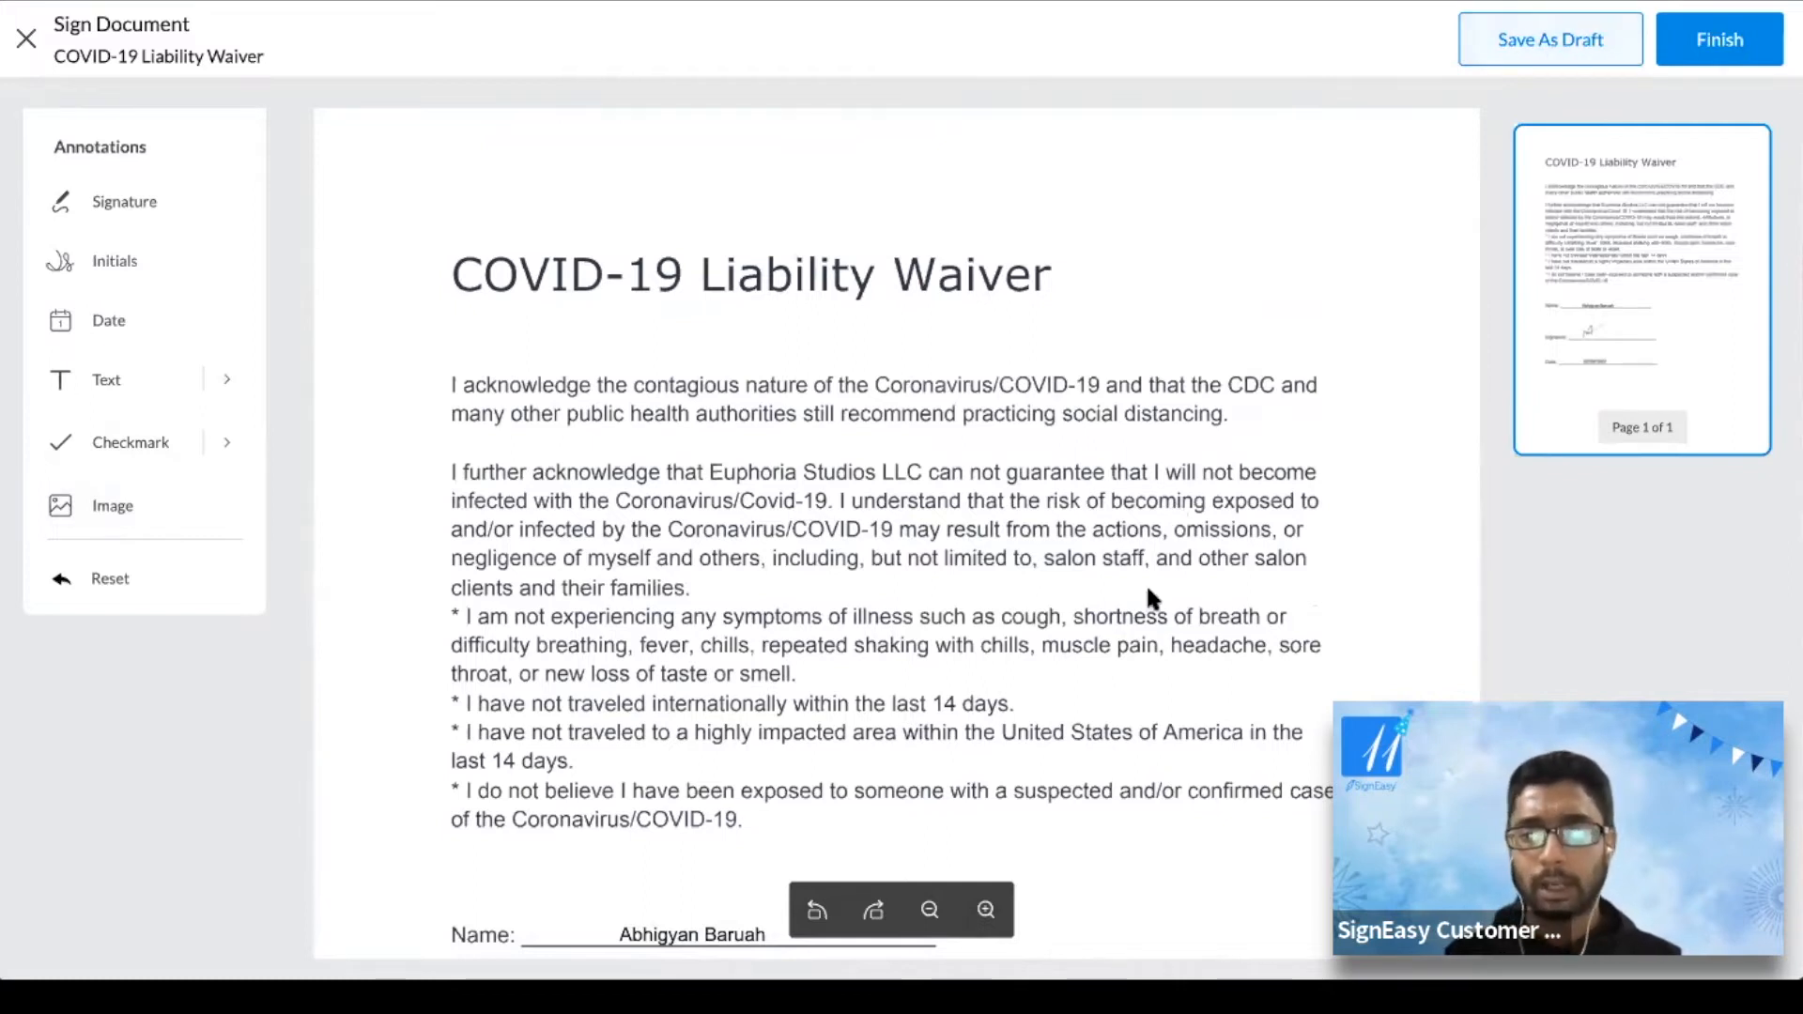
{"action": "scroll", "coordinate": [1146, 583], "scroll_direction": "down", "scroll_amount": 8}
{"action": "scroll", "coordinate": [1146, 583], "scroll_direction": "up", "scroll_amount": 8}
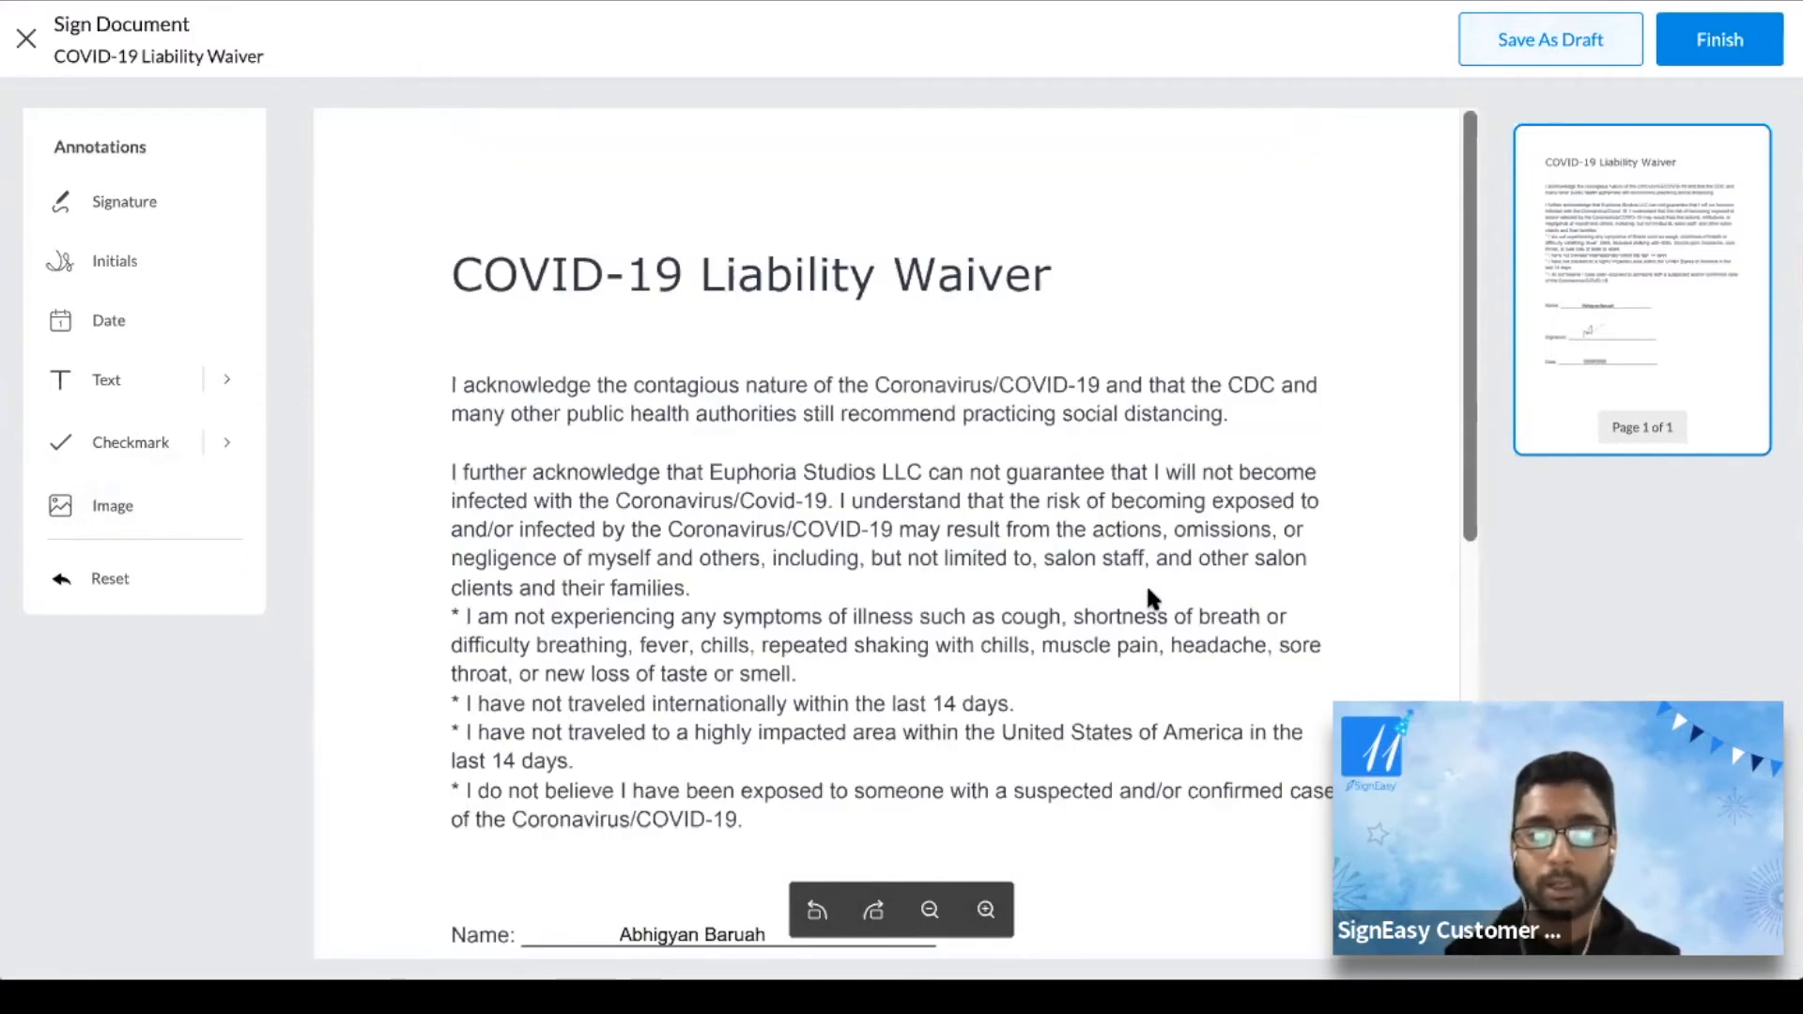
{"action": "scroll", "coordinate": [1147, 591], "scroll_direction": "down", "scroll_amount": 8}
{"action": "scroll", "coordinate": [1148, 592], "scroll_direction": "up", "scroll_amount": 8}
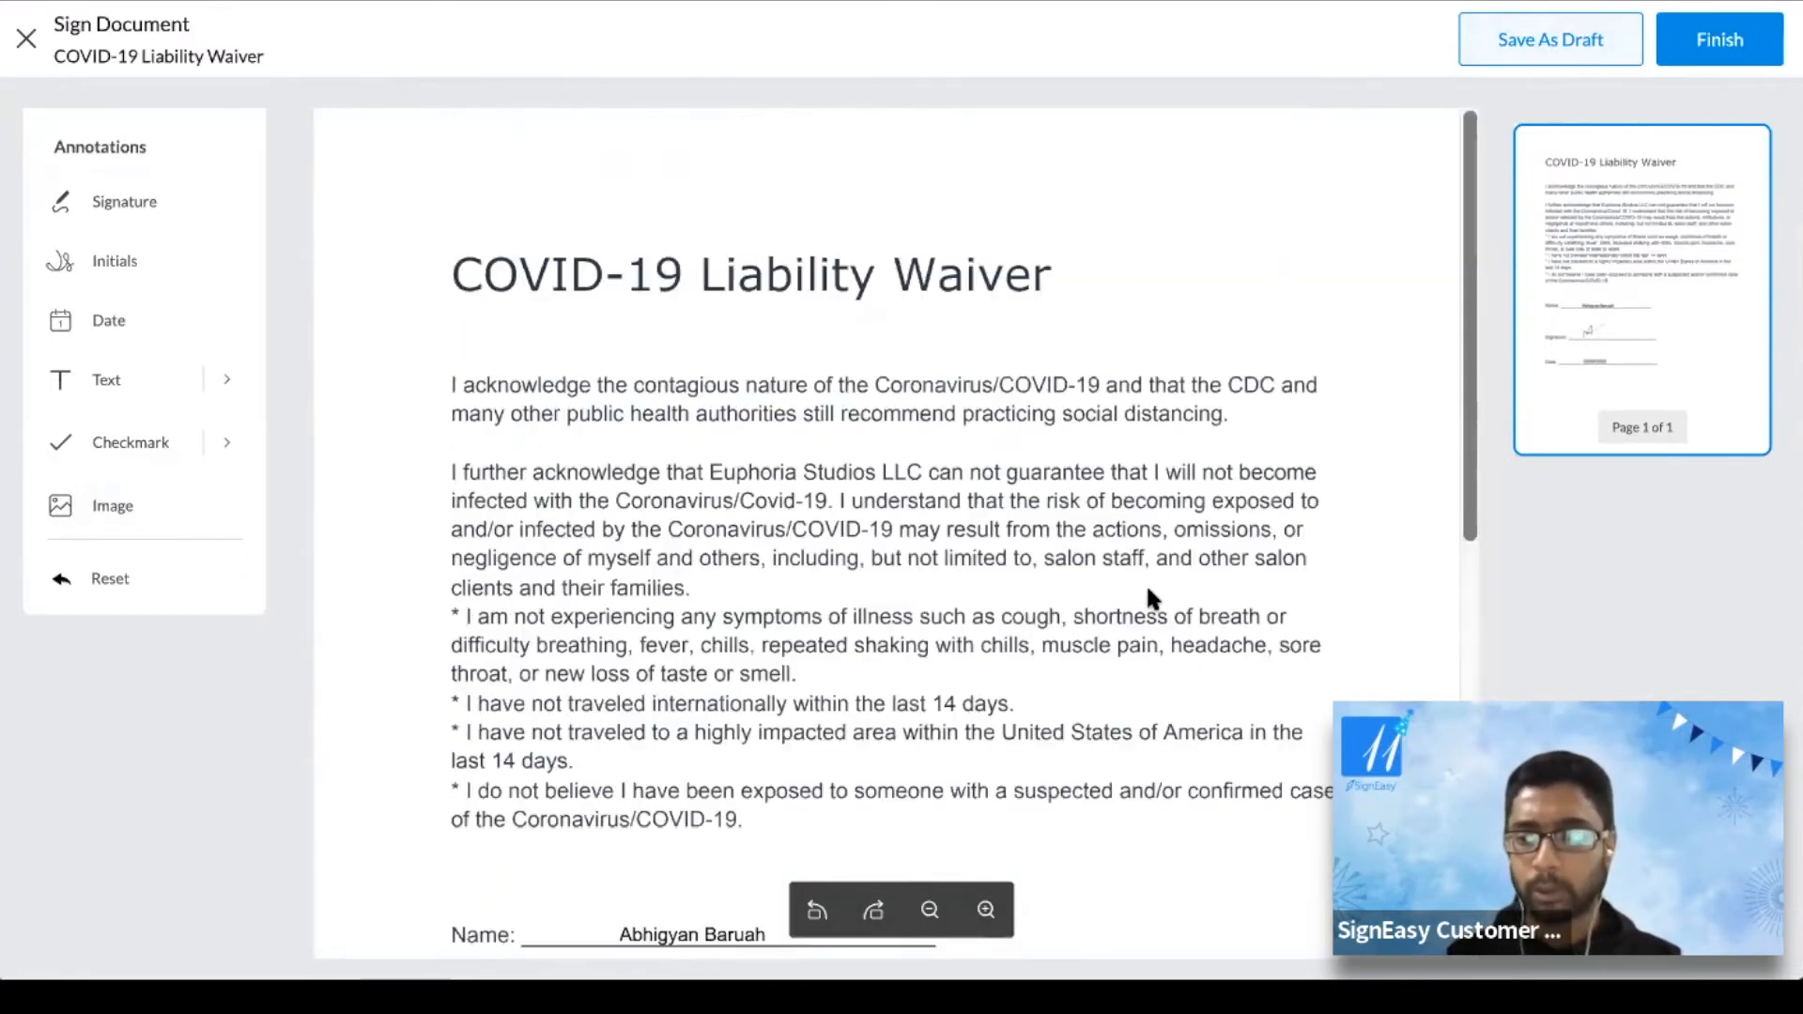
{"action": "scroll", "coordinate": [1148, 596], "scroll_direction": "down", "scroll_amount": 8}
{"action": "scroll", "coordinate": [1148, 597], "scroll_direction": "up", "scroll_amount": 8}
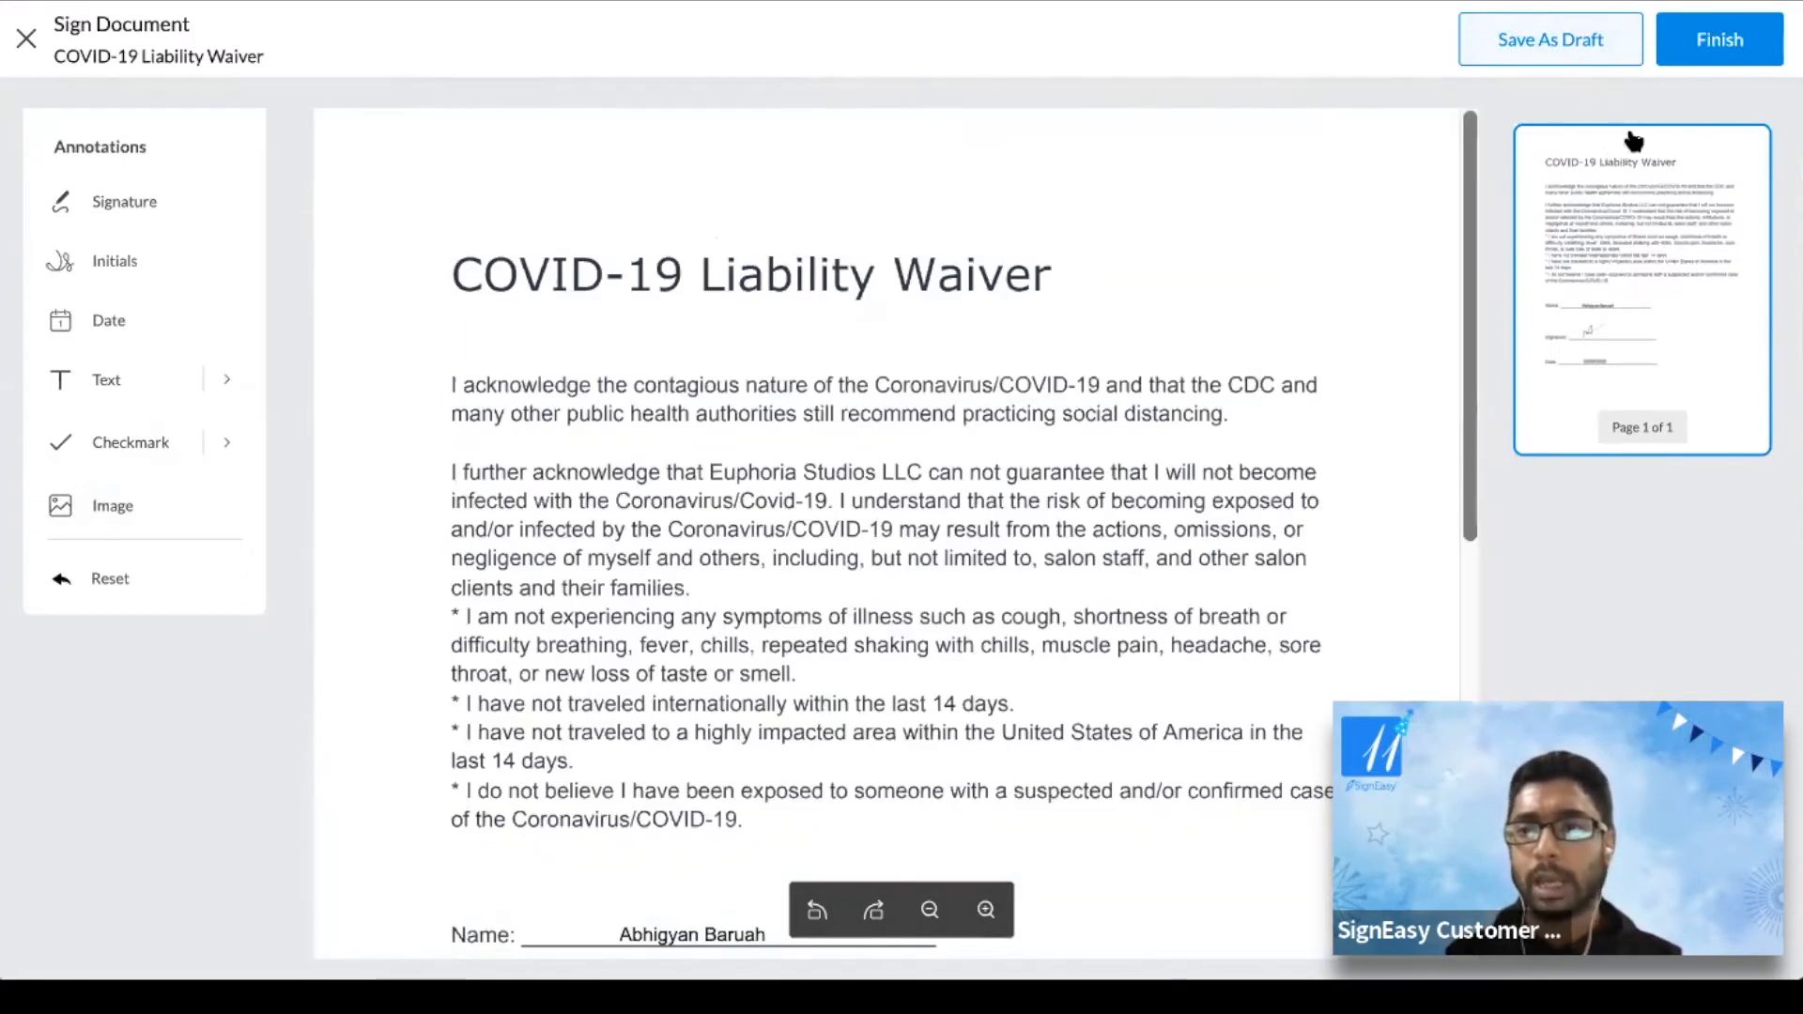
{"action": "left_click", "coordinate": [1722, 42]}
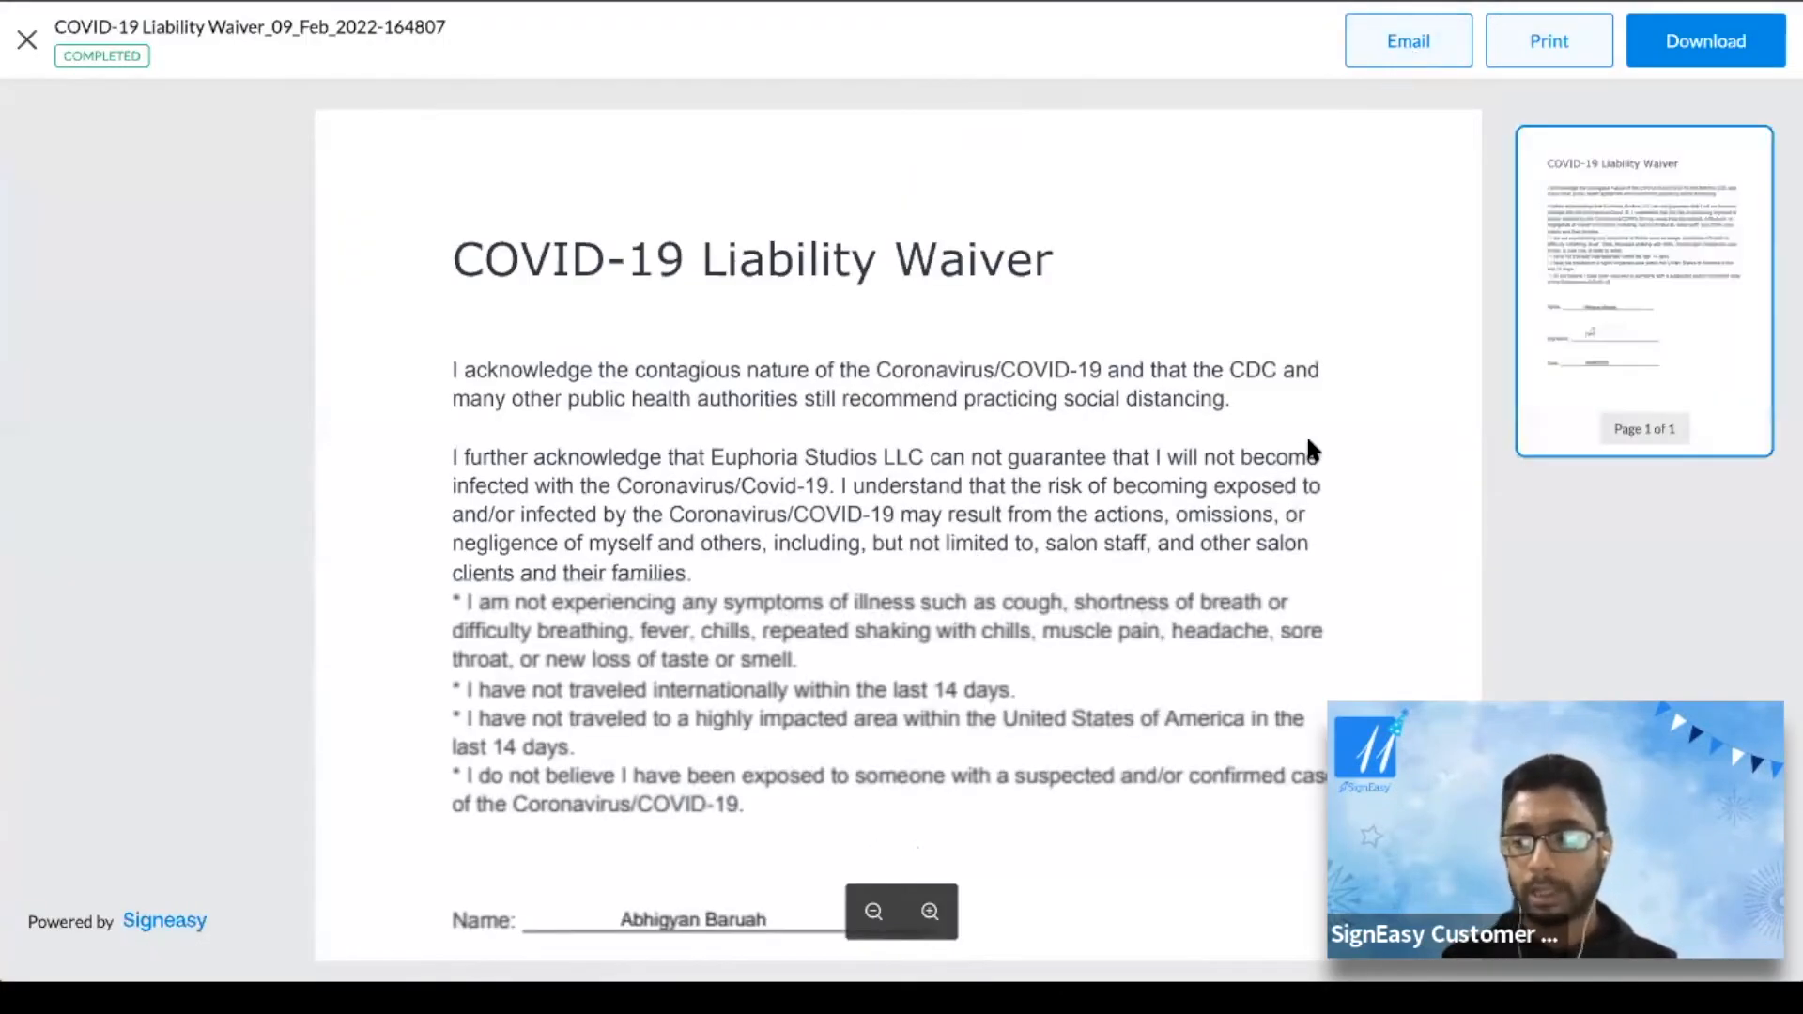
Scroll through the completed COVID-19 waiver to review it
{"action": "scroll", "coordinate": [1312, 451], "scroll_direction": "down", "scroll_amount": 8}
{"action": "scroll", "coordinate": [1312, 451], "scroll_direction": "up", "scroll_amount": 10}
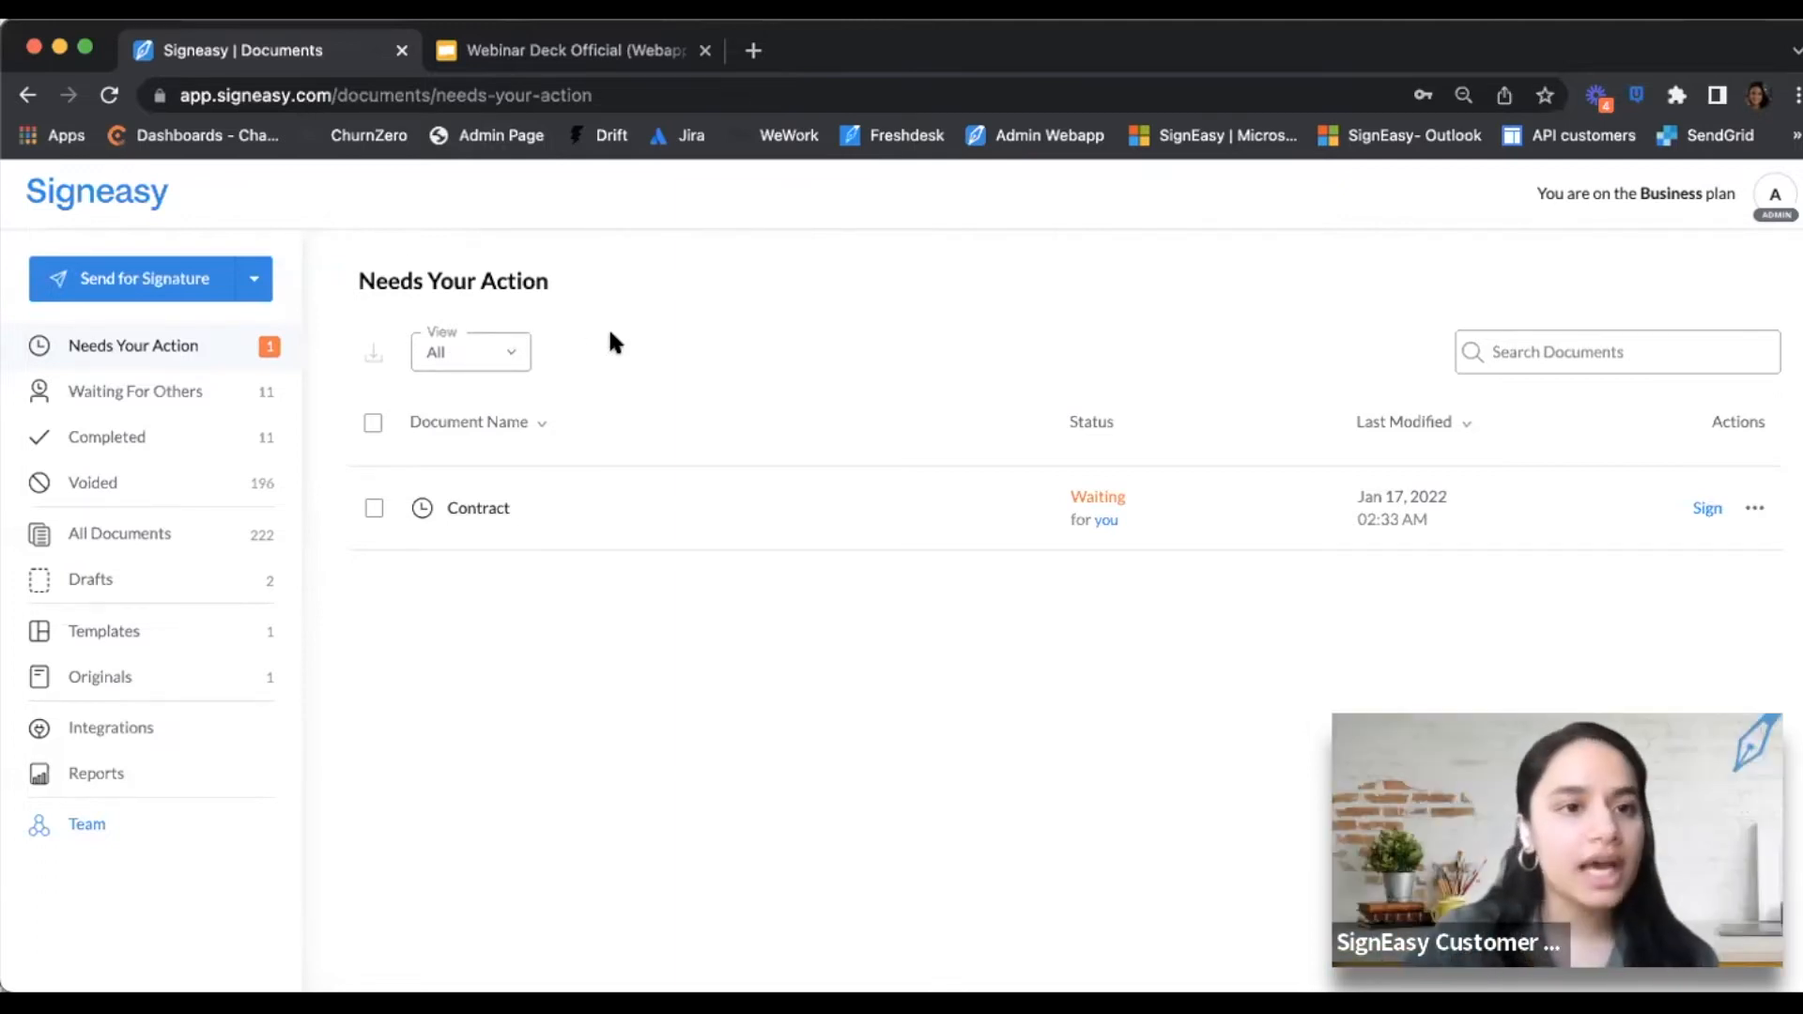
Start a new Send for Signature request from Needs Your Action
{"action": "left_click", "coordinate": [149, 280]}
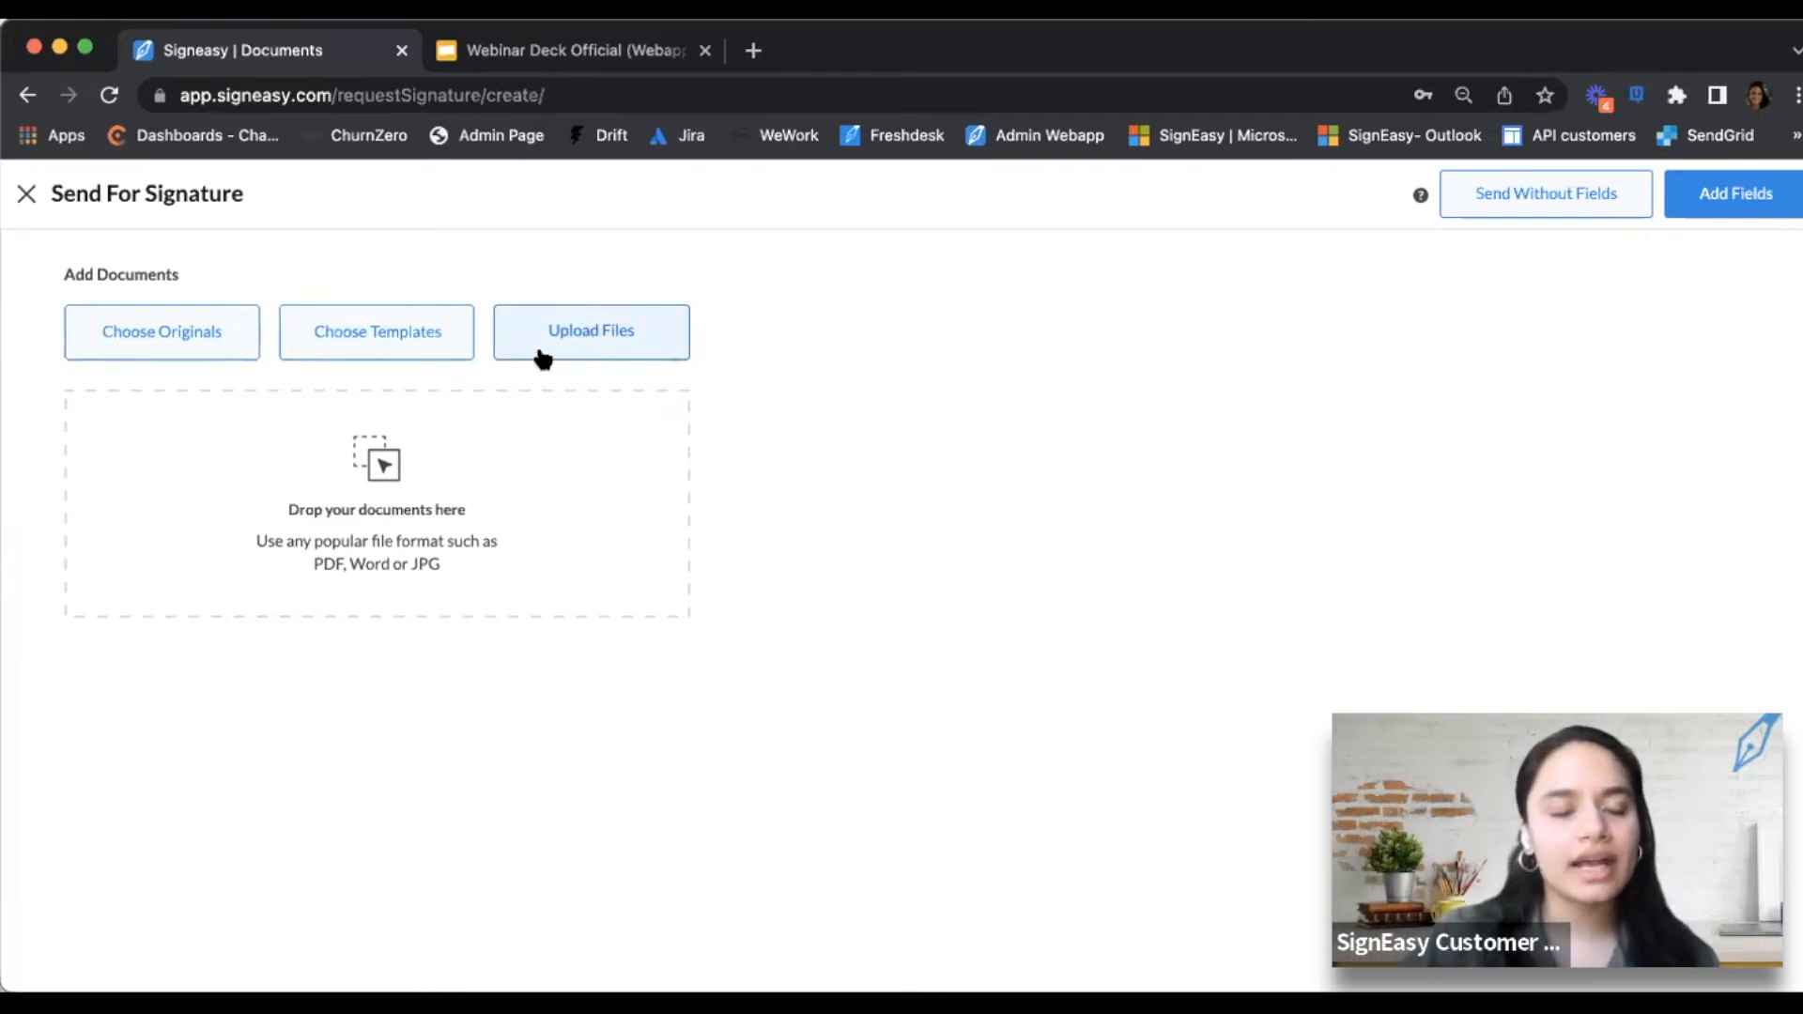
Look through the saved templates, close them without choosing one, and browse the original documents instead
{"action": "left_click", "coordinate": [365, 347]}
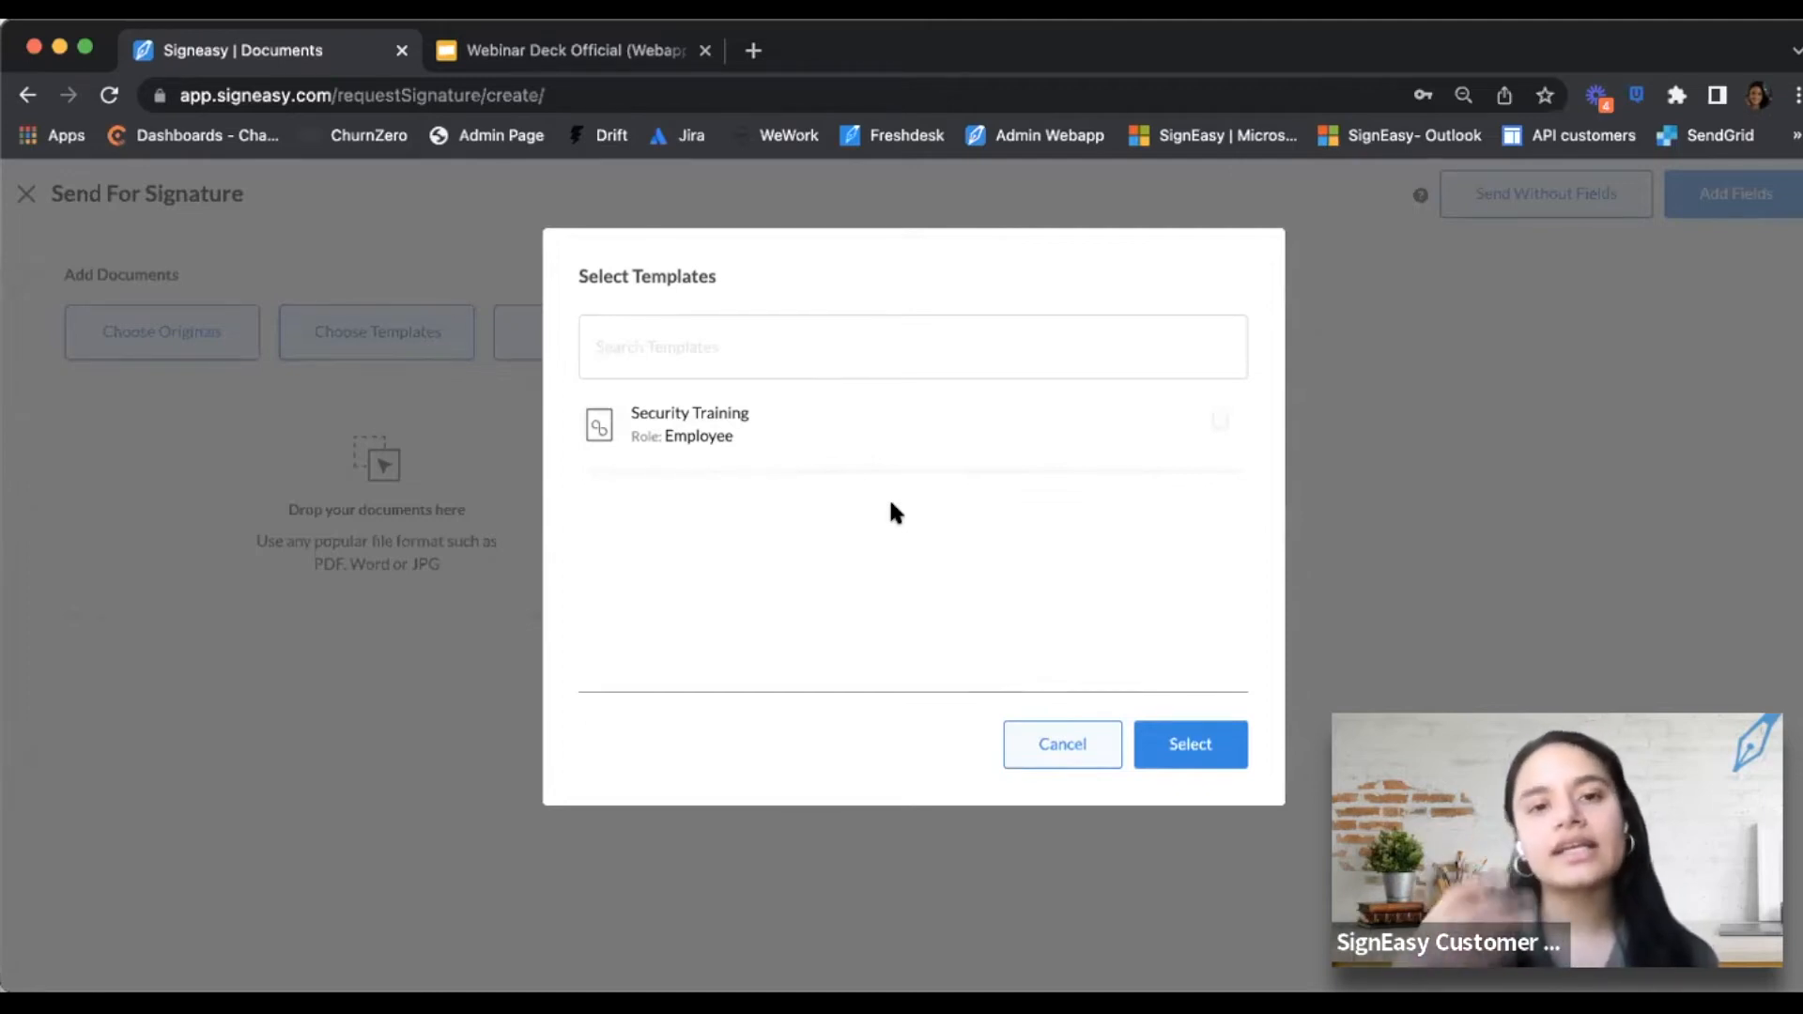
{"action": "left_click", "coordinate": [1048, 744]}
{"action": "left_click", "coordinate": [158, 340]}
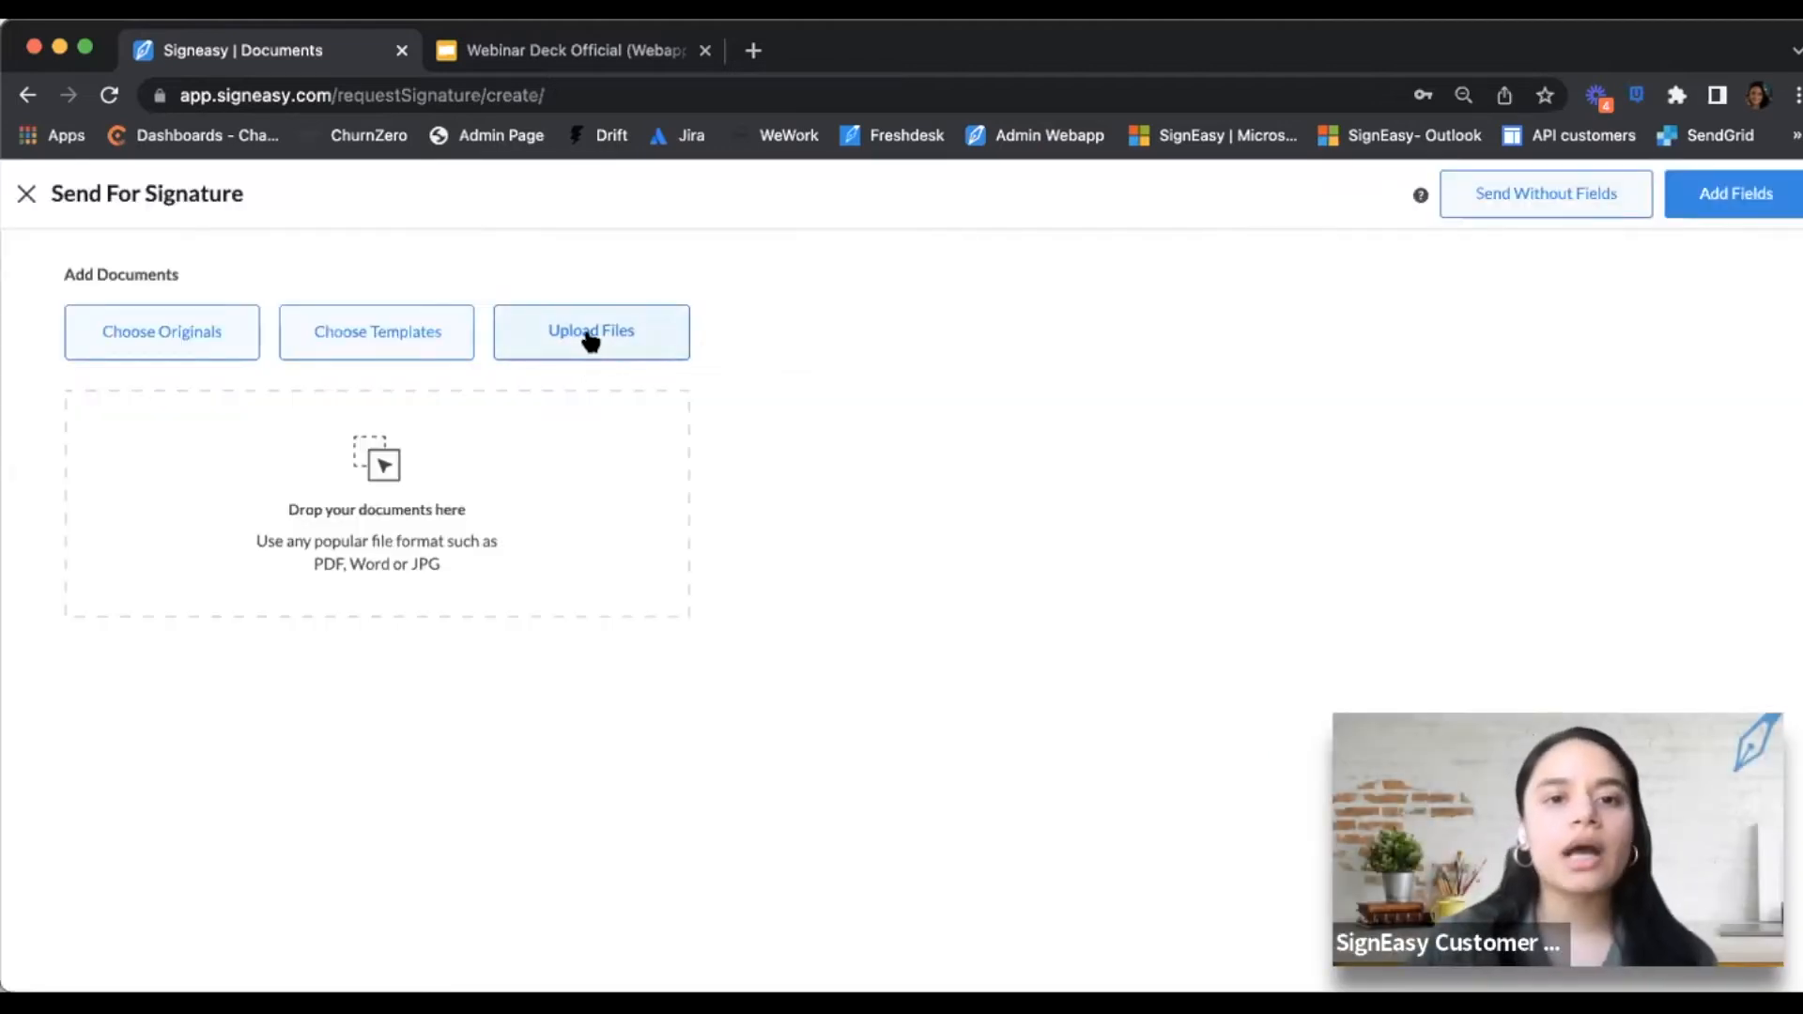
Upload the NDA Contract file from the computer as the document to send
{"action": "left_click", "coordinate": [588, 342]}
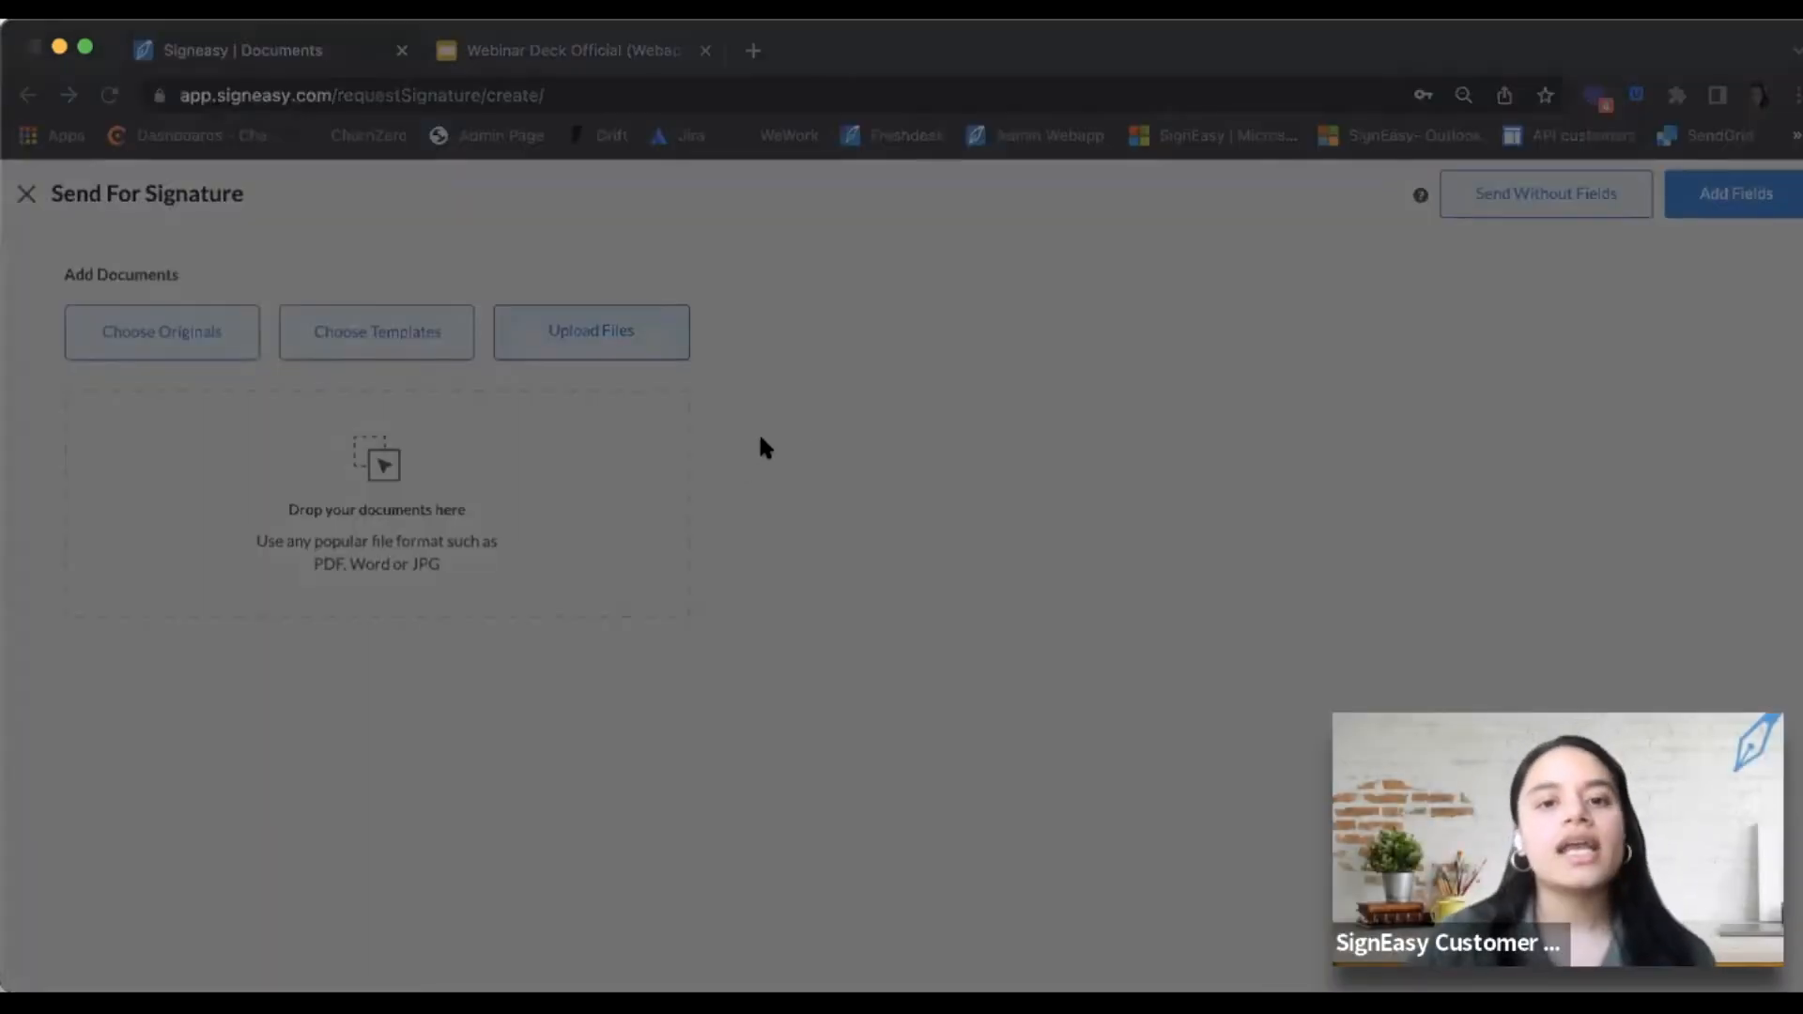
{"action": "left_click", "coordinate": [1294, 723]}
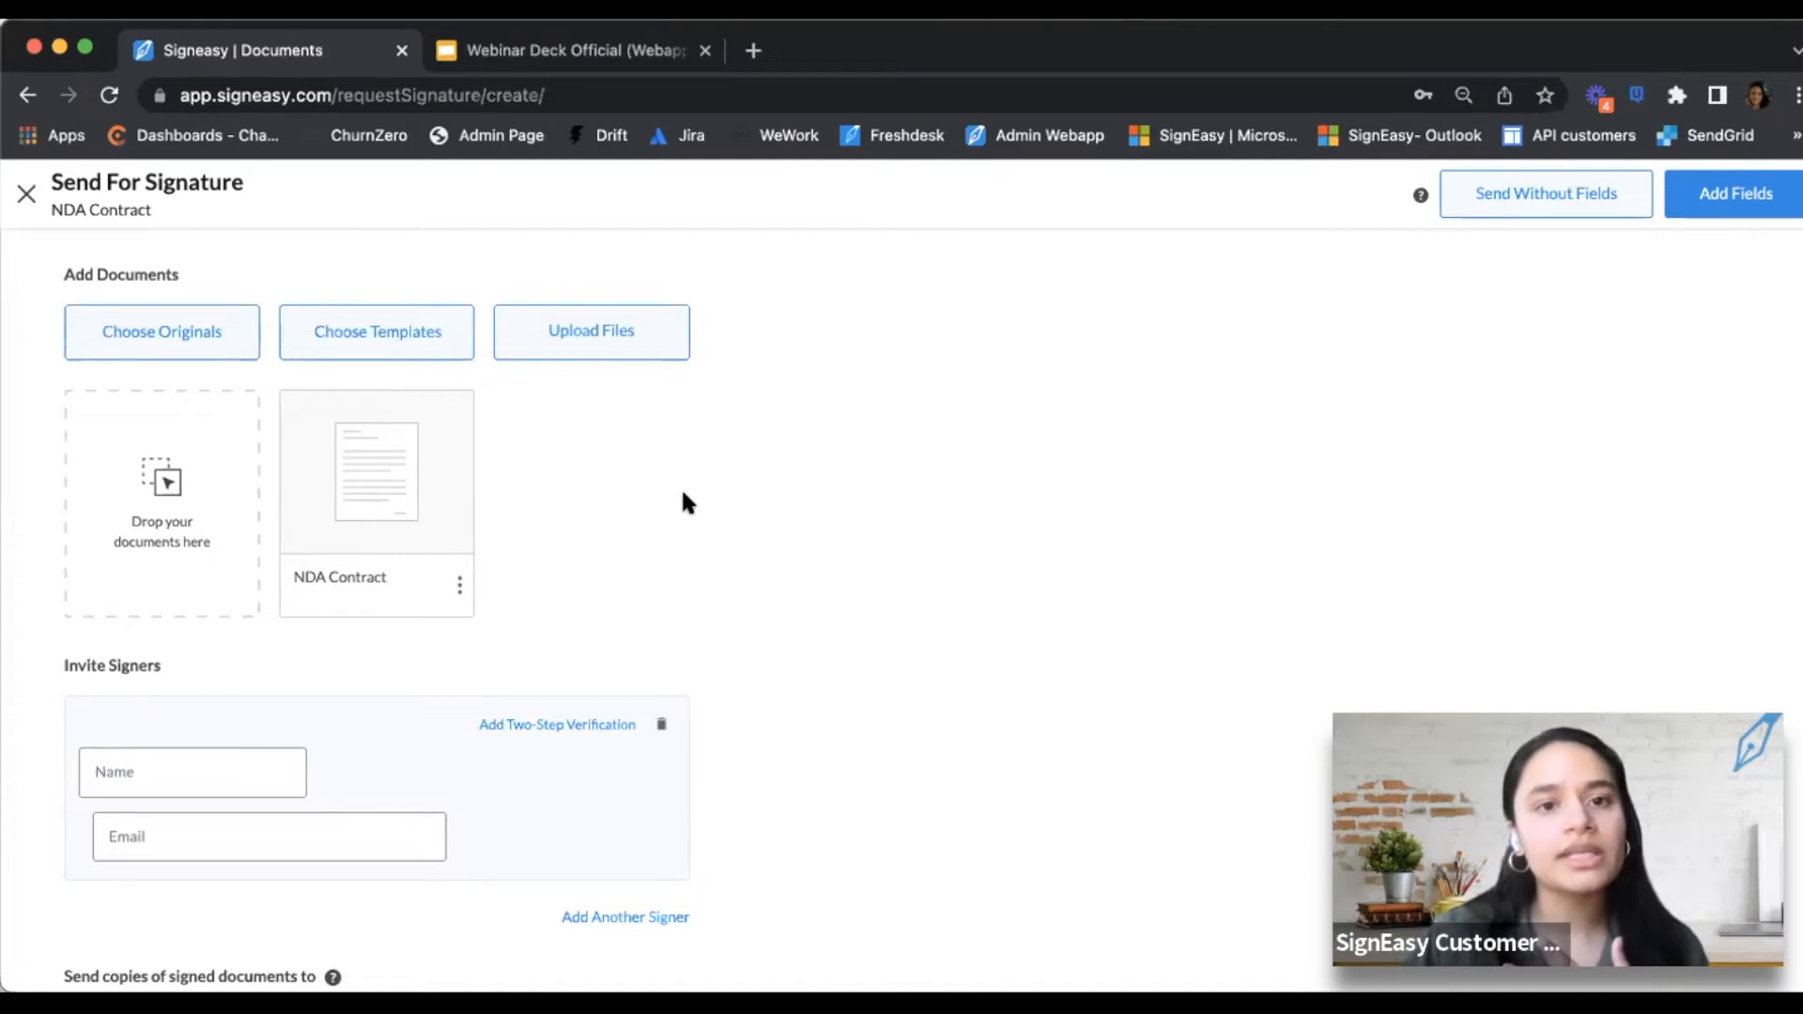
Add yourself as the first signer of the NDA Contract request
{"action": "scroll", "coordinate": [612, 532], "scroll_direction": "down", "scroll_amount": 3}
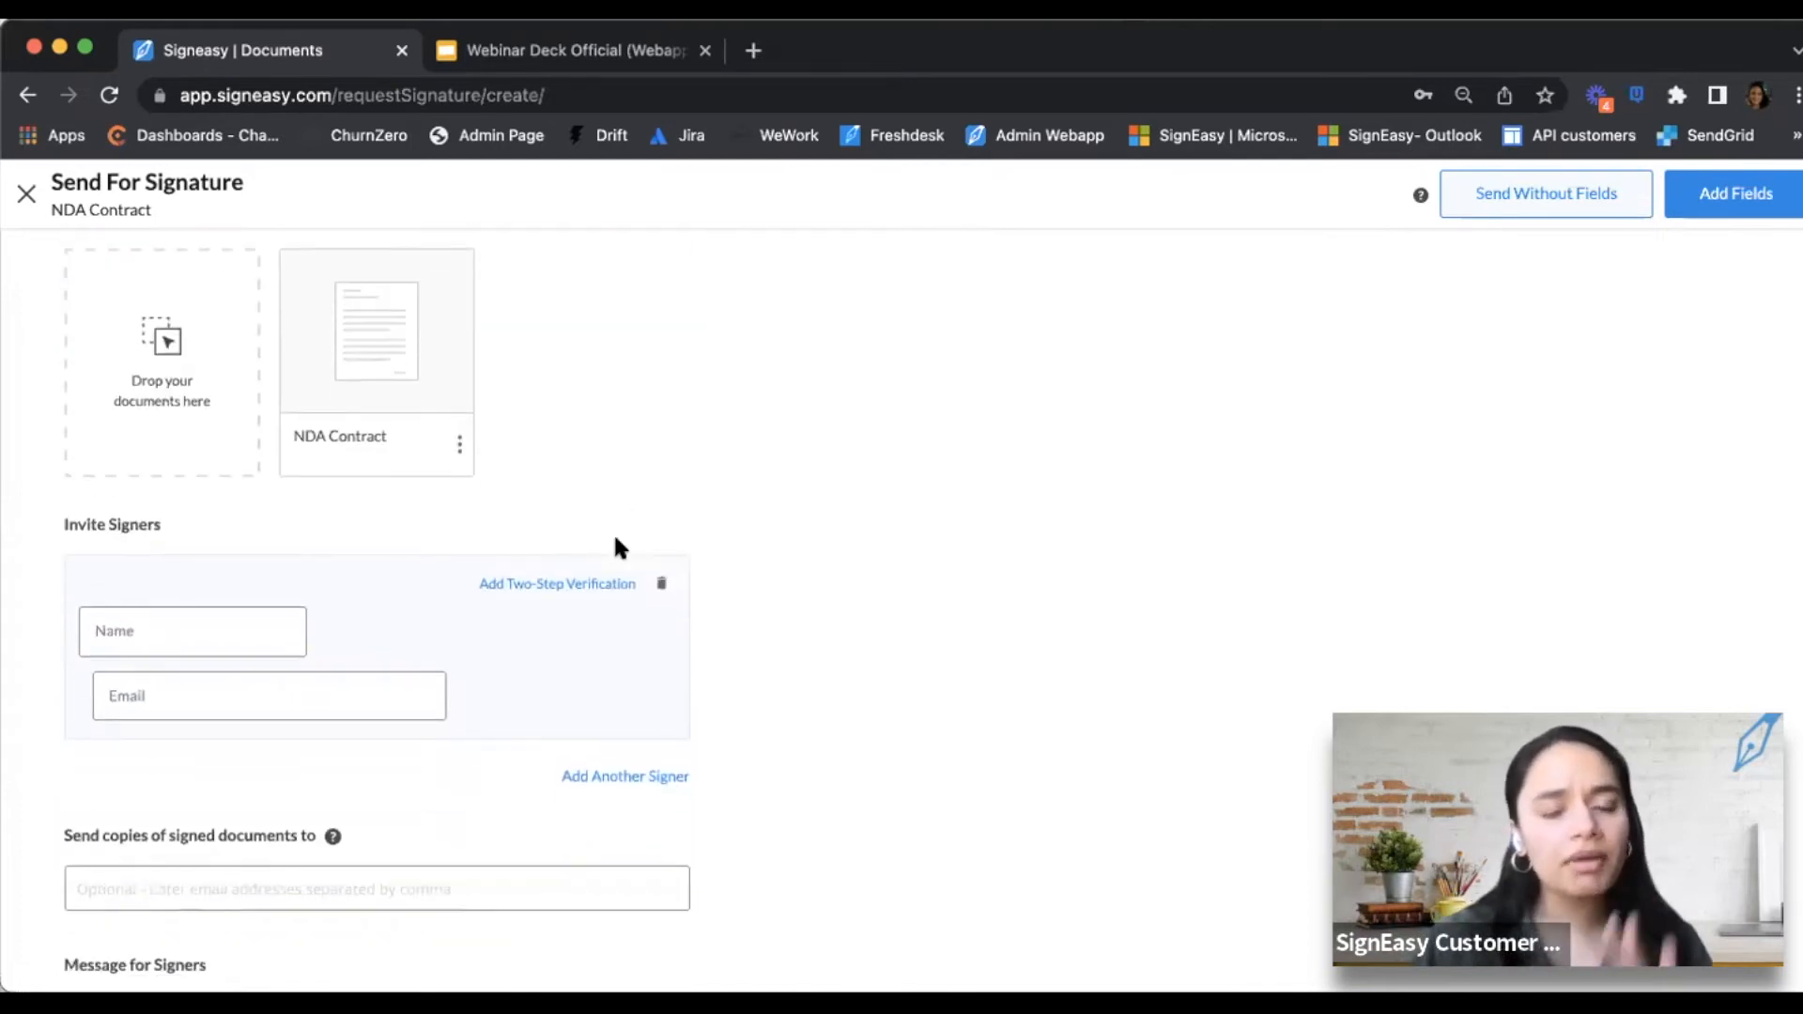
{"action": "scroll", "coordinate": [387, 532], "scroll_direction": "up", "scroll_amount": 2}
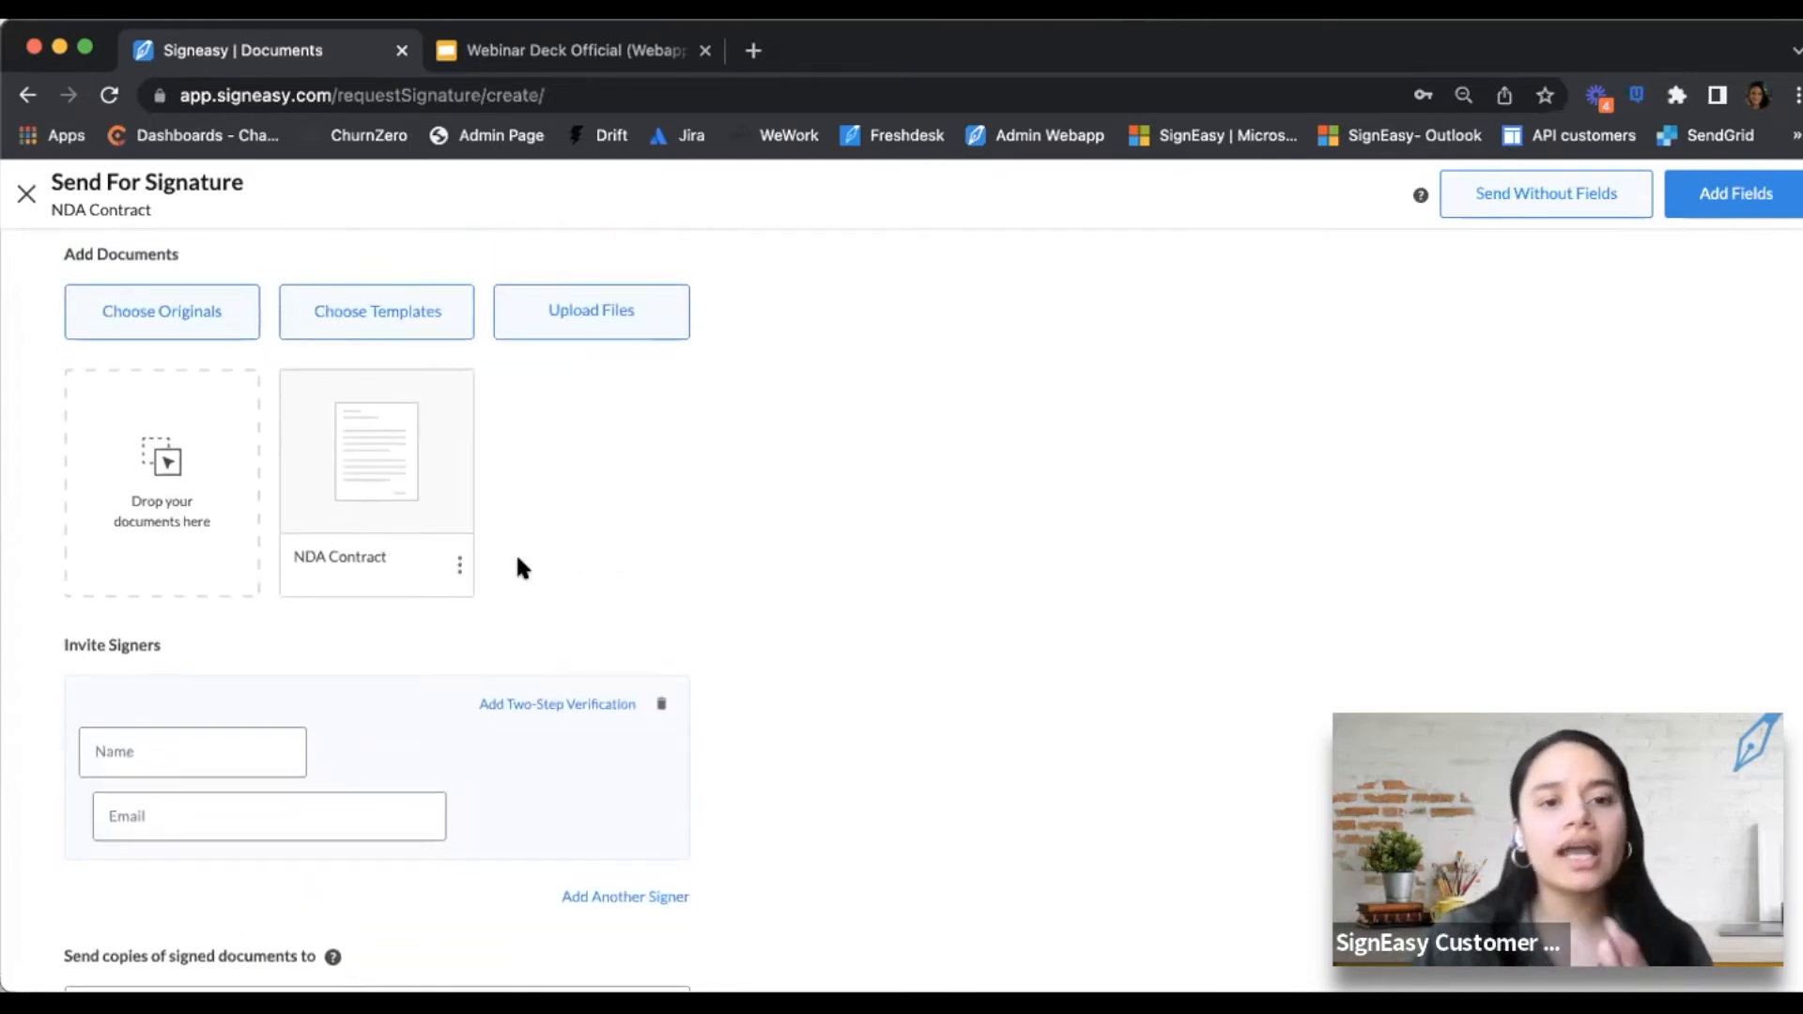
{"action": "scroll", "coordinate": [709, 507], "scroll_direction": "down", "scroll_amount": 1}
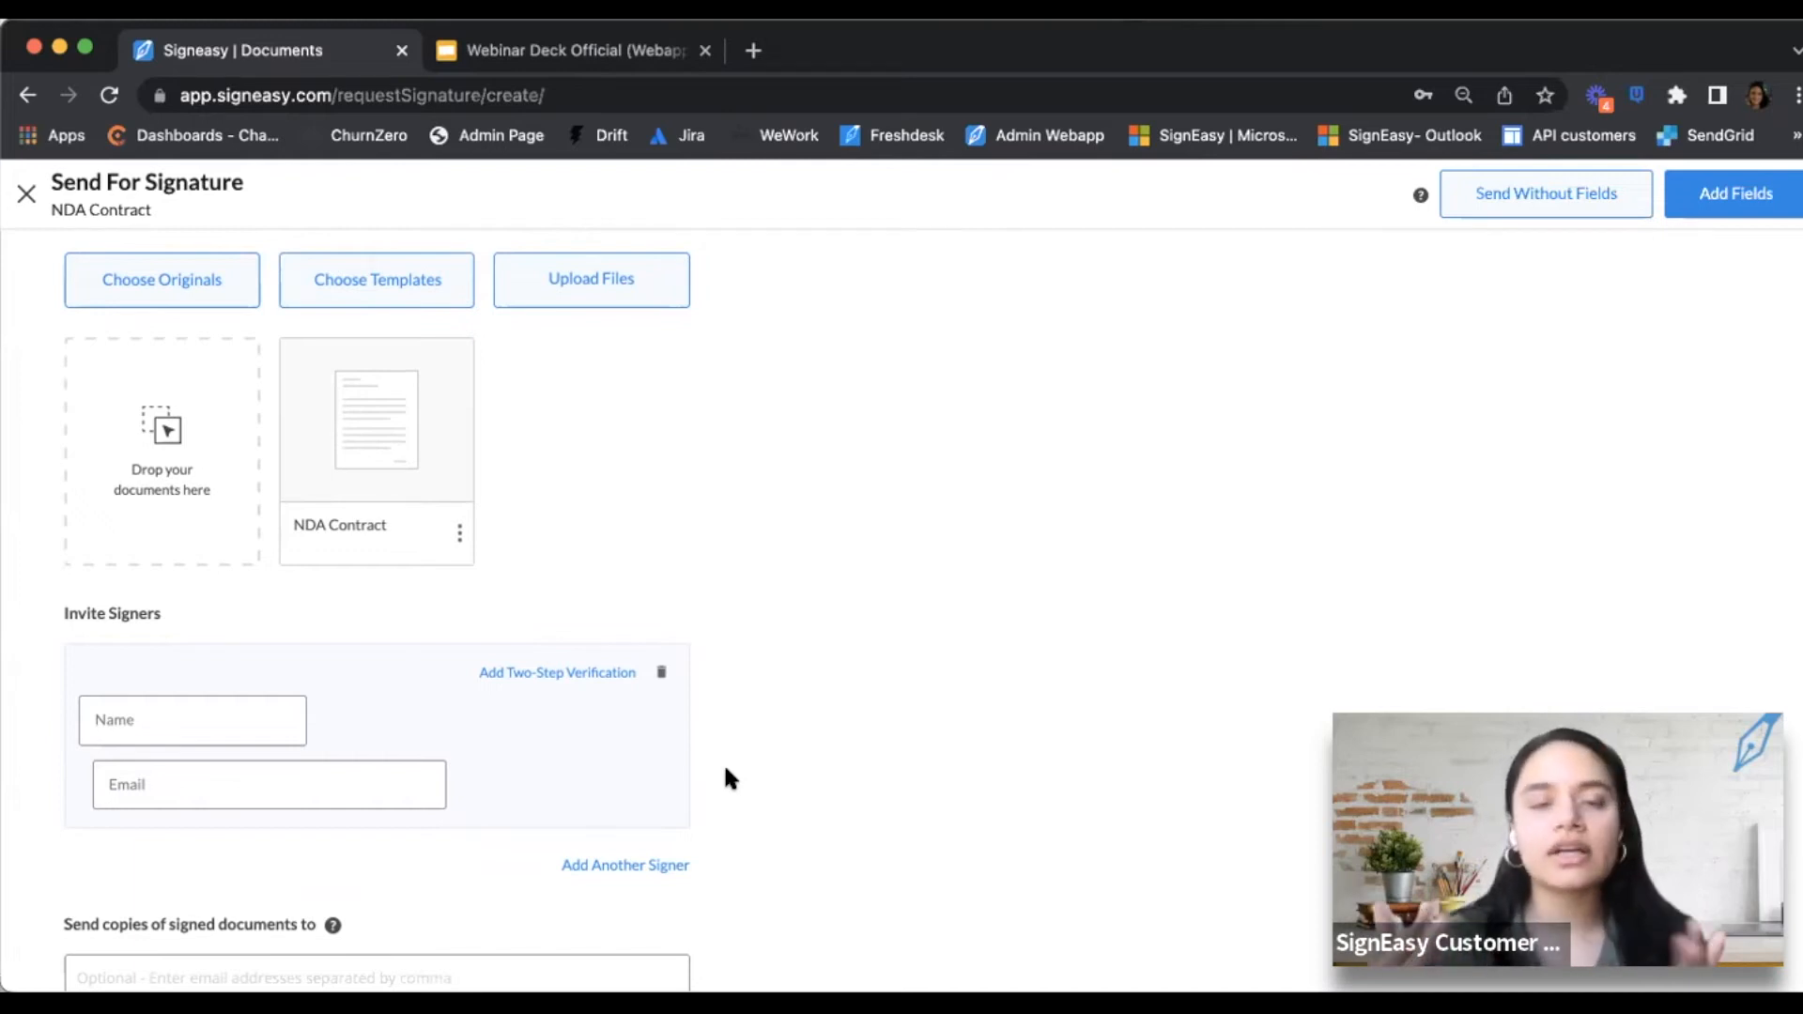
{"action": "left_click", "coordinate": [207, 738]}
{"action": "left_click", "coordinate": [233, 722]}
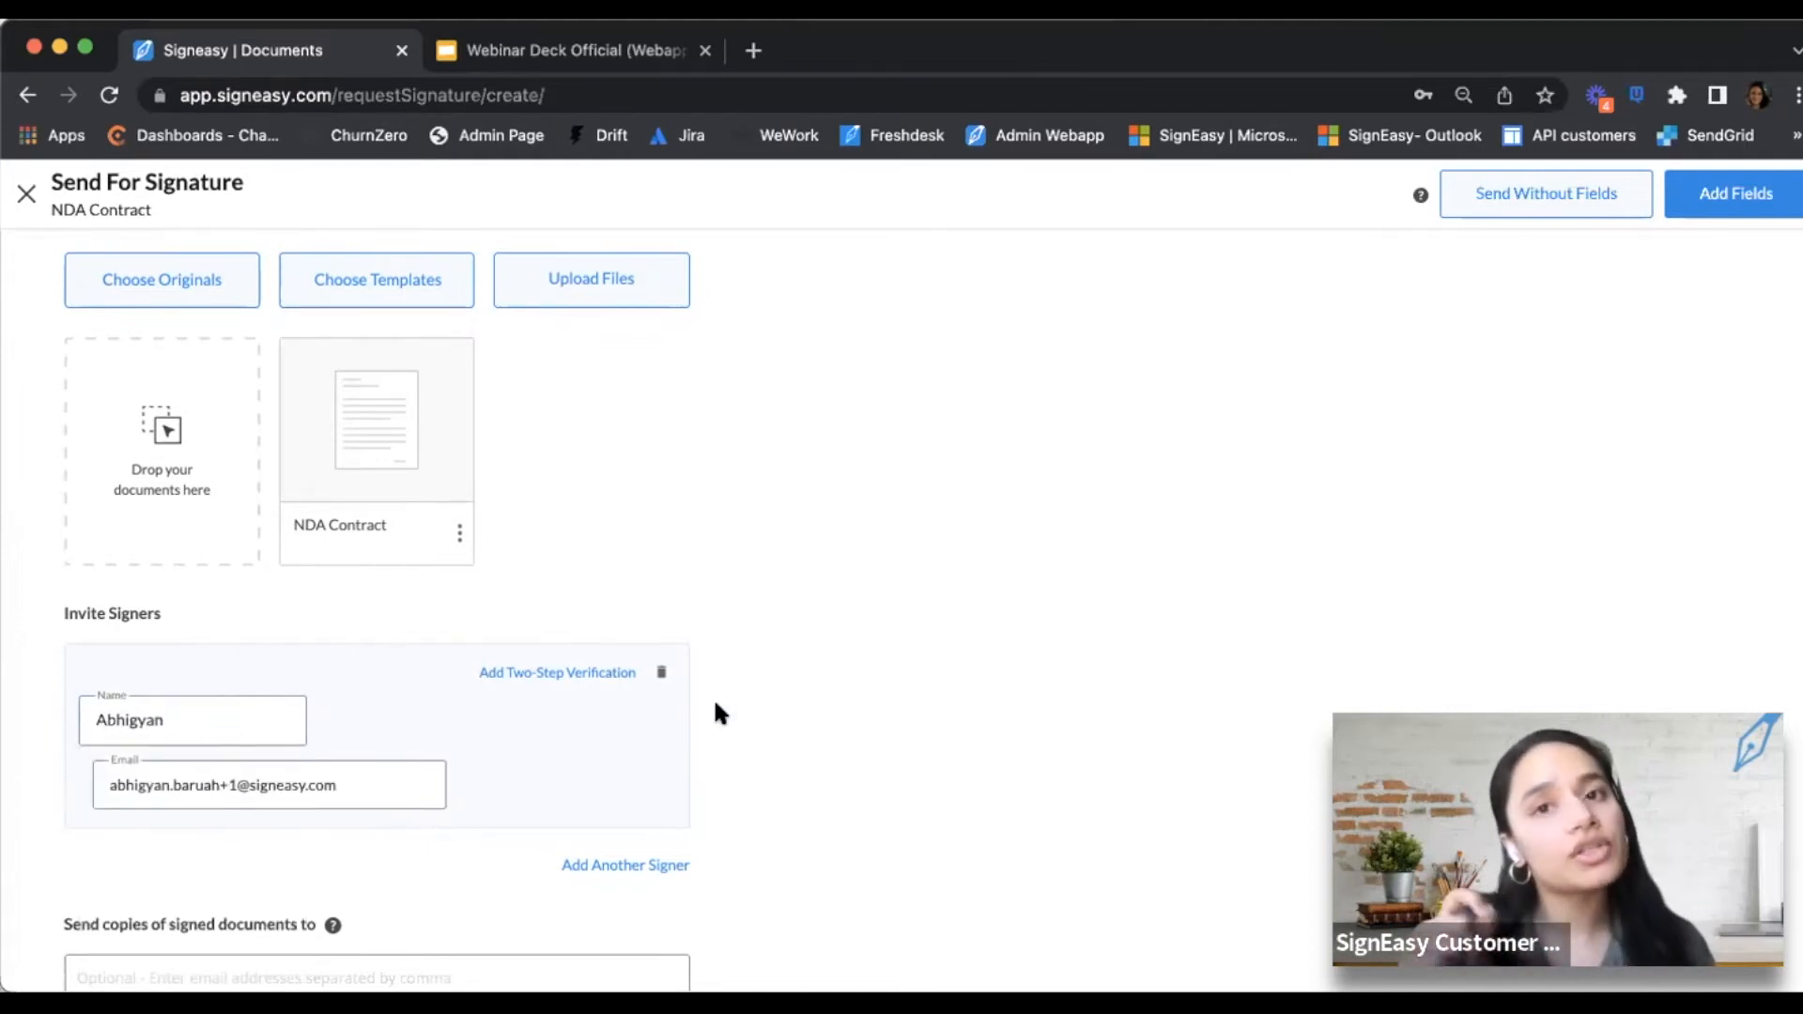
{"action": "scroll", "coordinate": [716, 714], "scroll_direction": "down", "scroll_amount": 2}
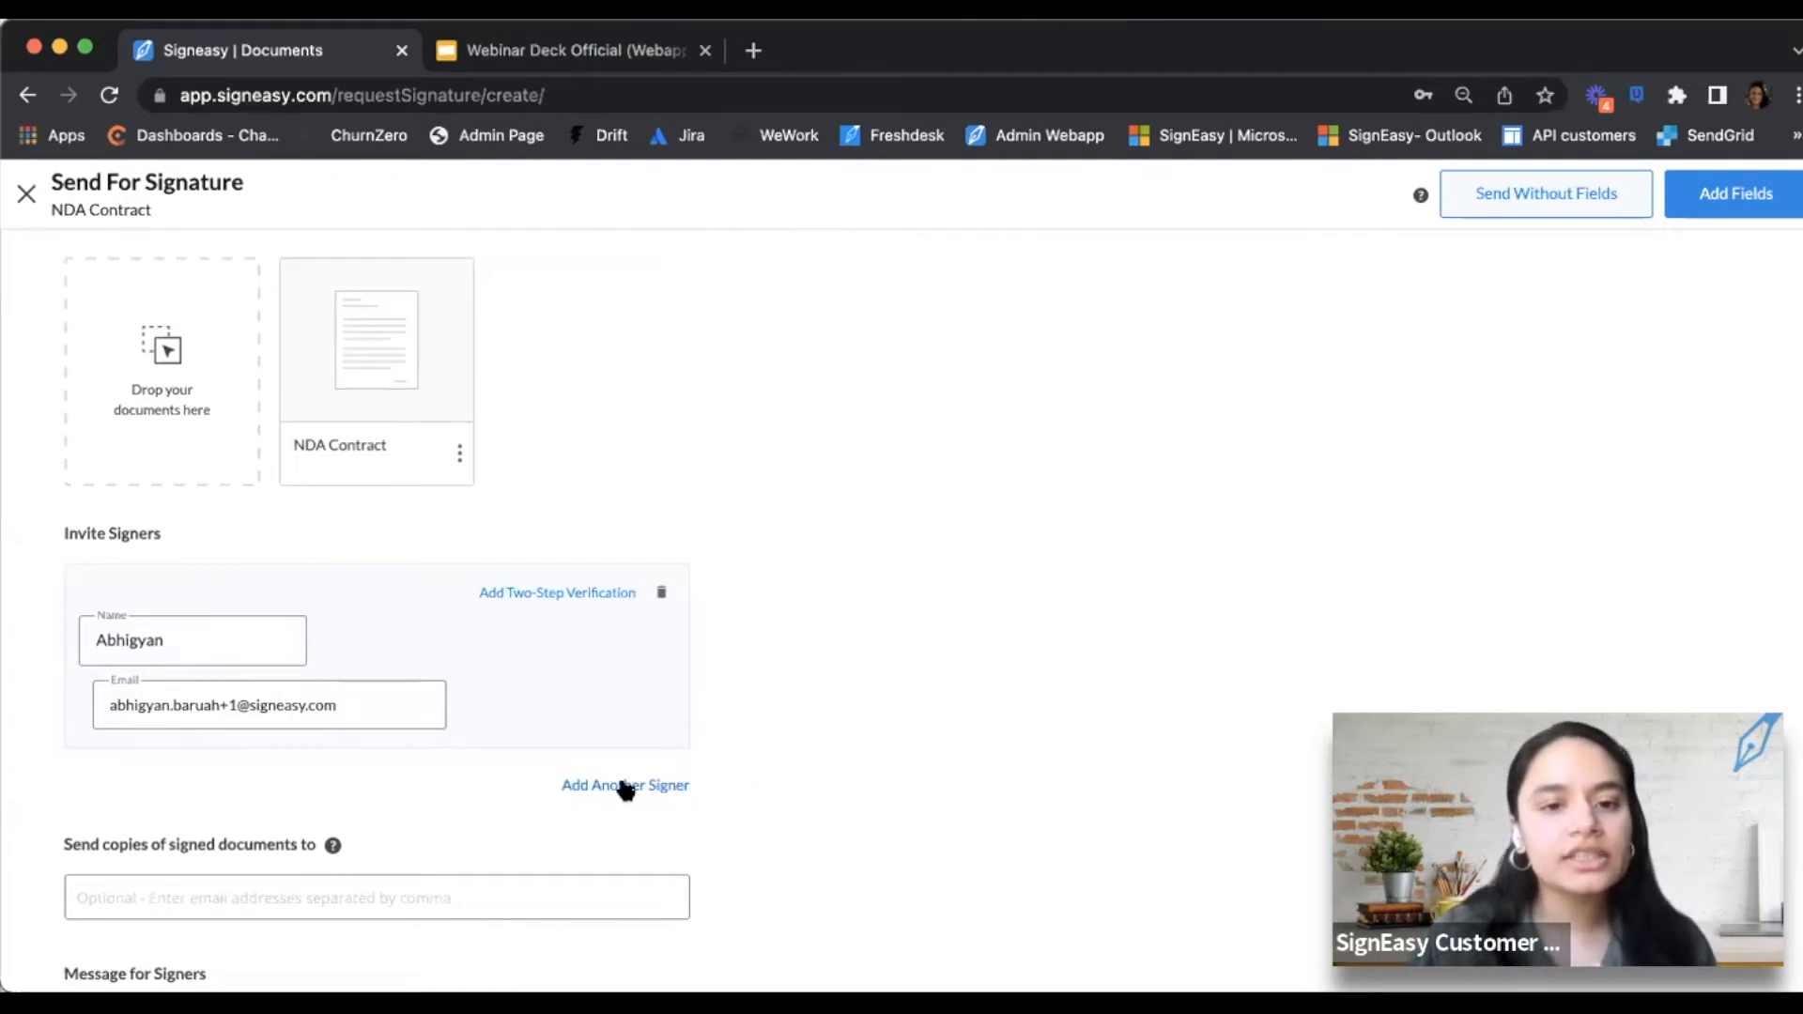
Add a second signer slot to the NDA request and focus its Name field
{"action": "left_click", "coordinate": [634, 793]}
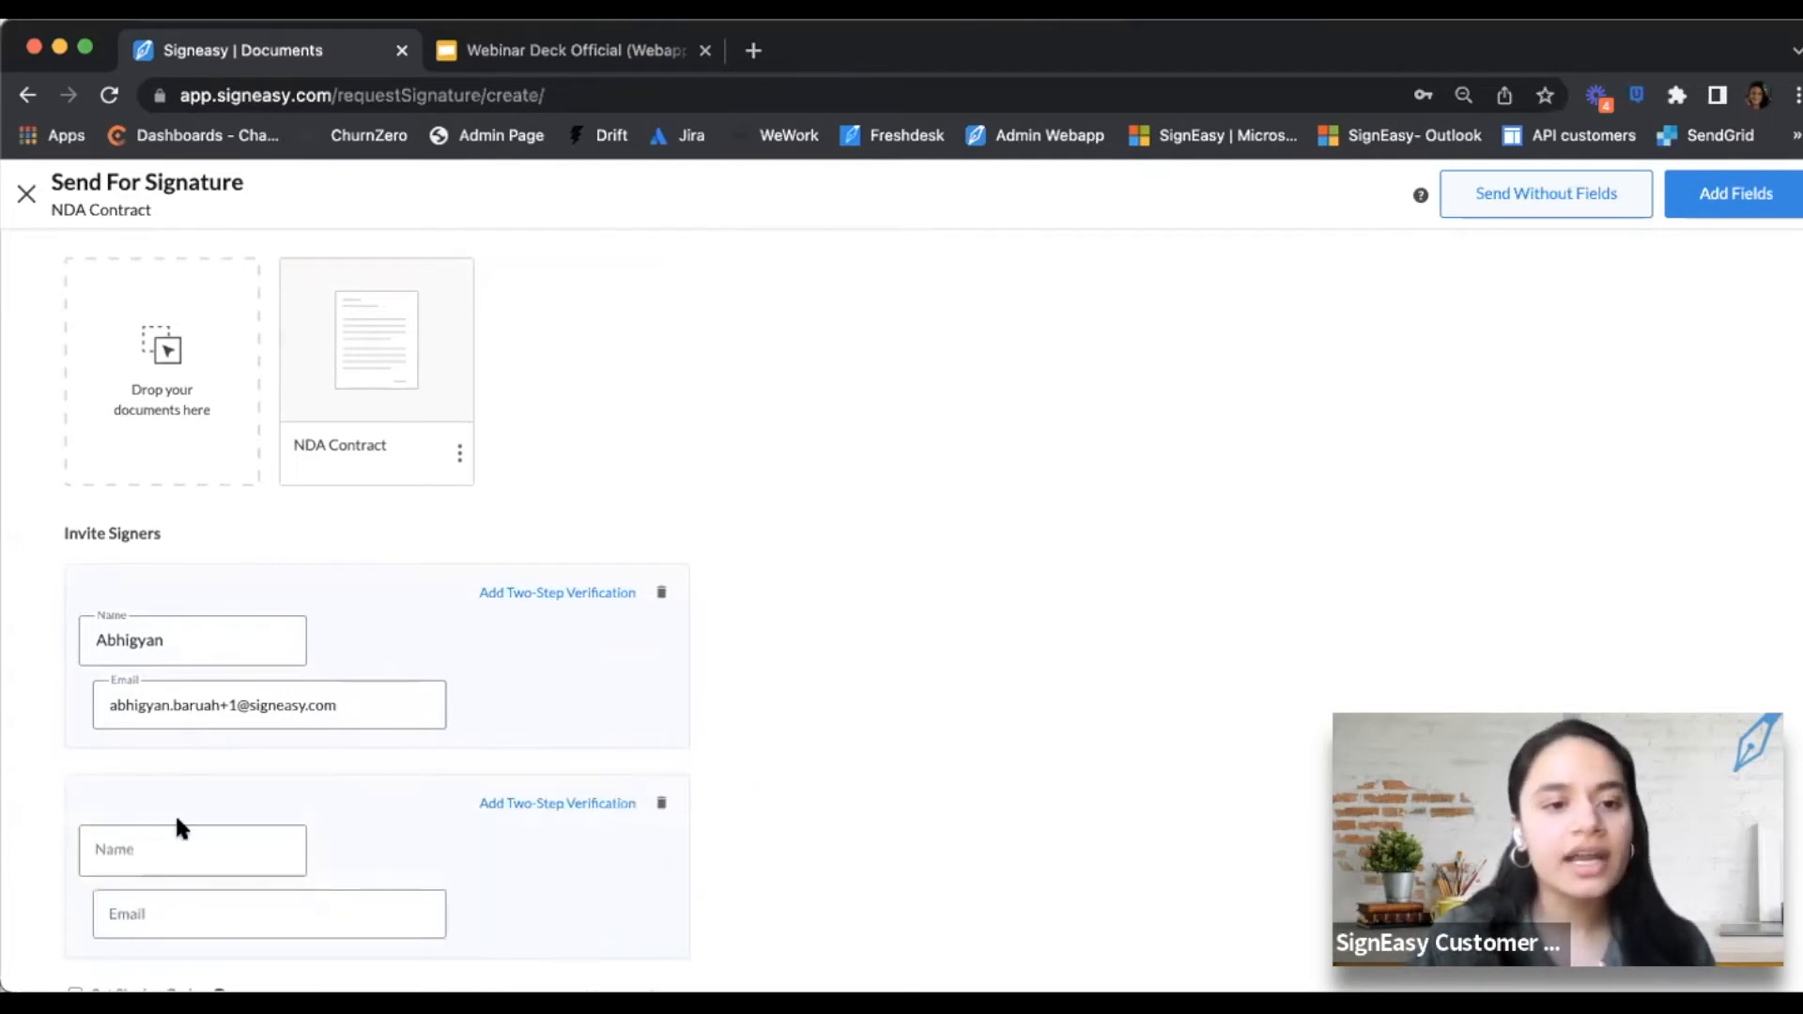
{"action": "scroll", "coordinate": [179, 817], "scroll_direction": "down", "scroll_amount": 2}
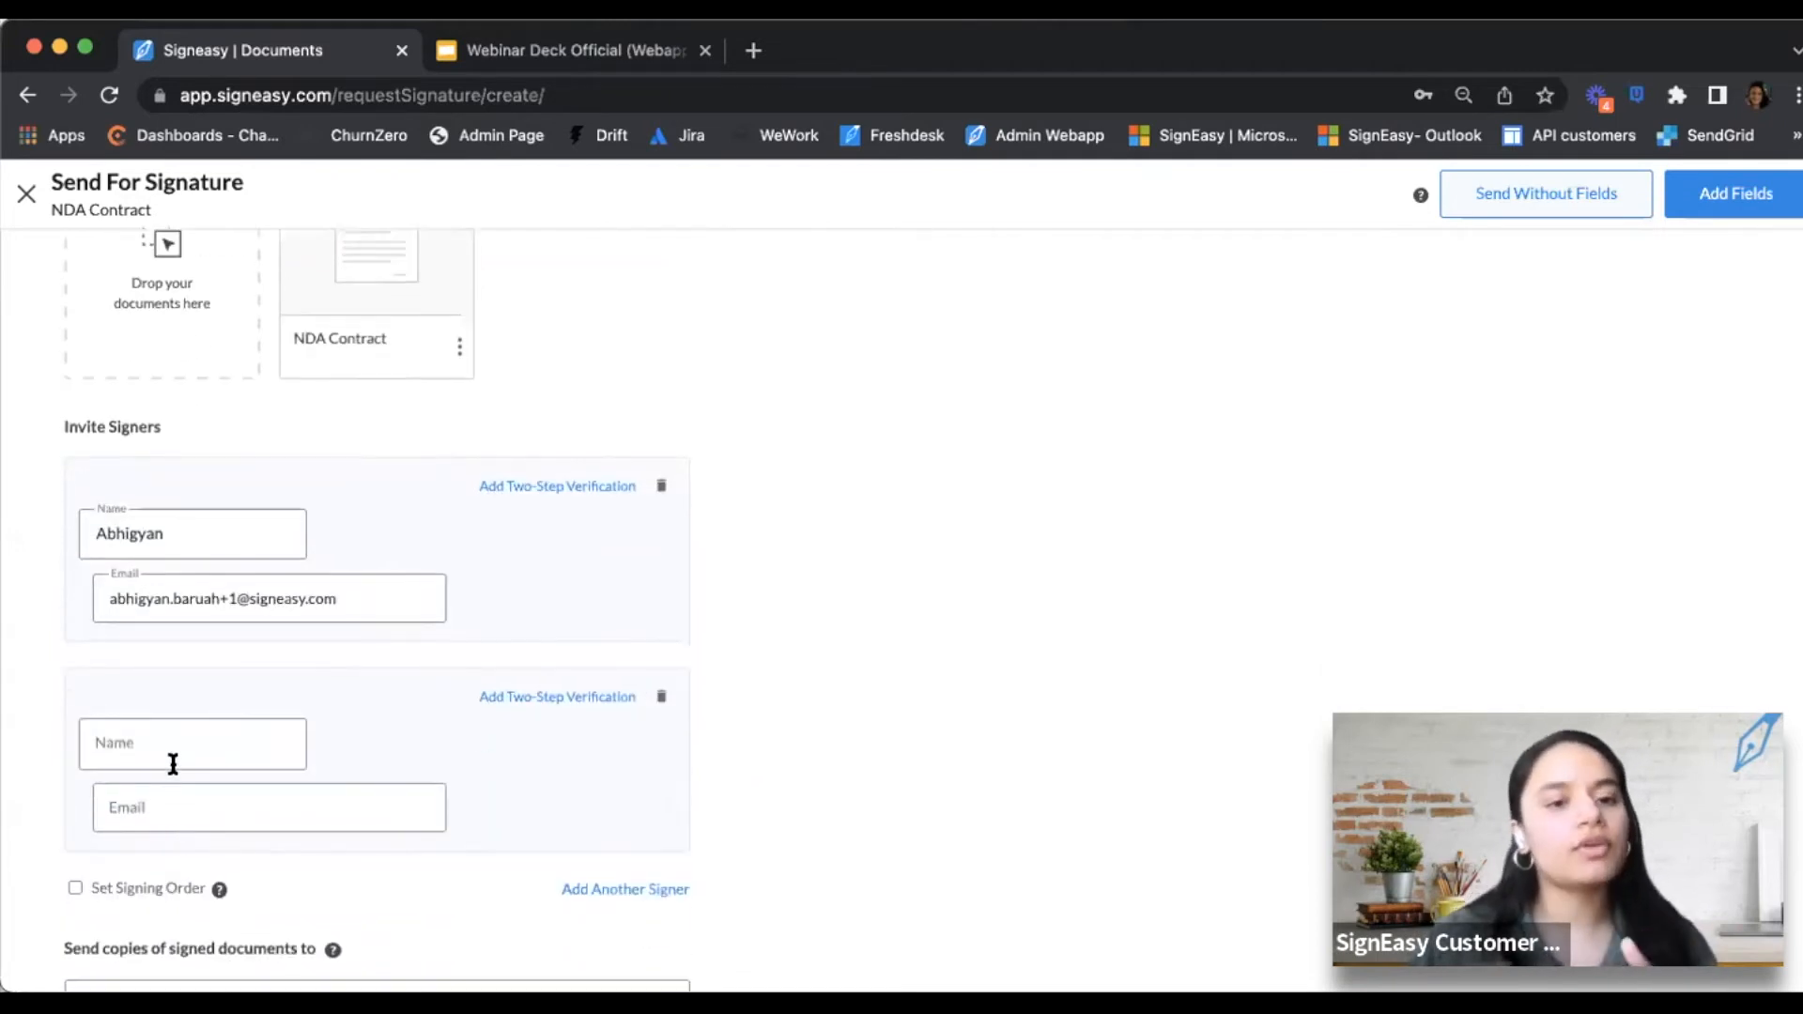
{"action": "left_click", "coordinate": [161, 751]}
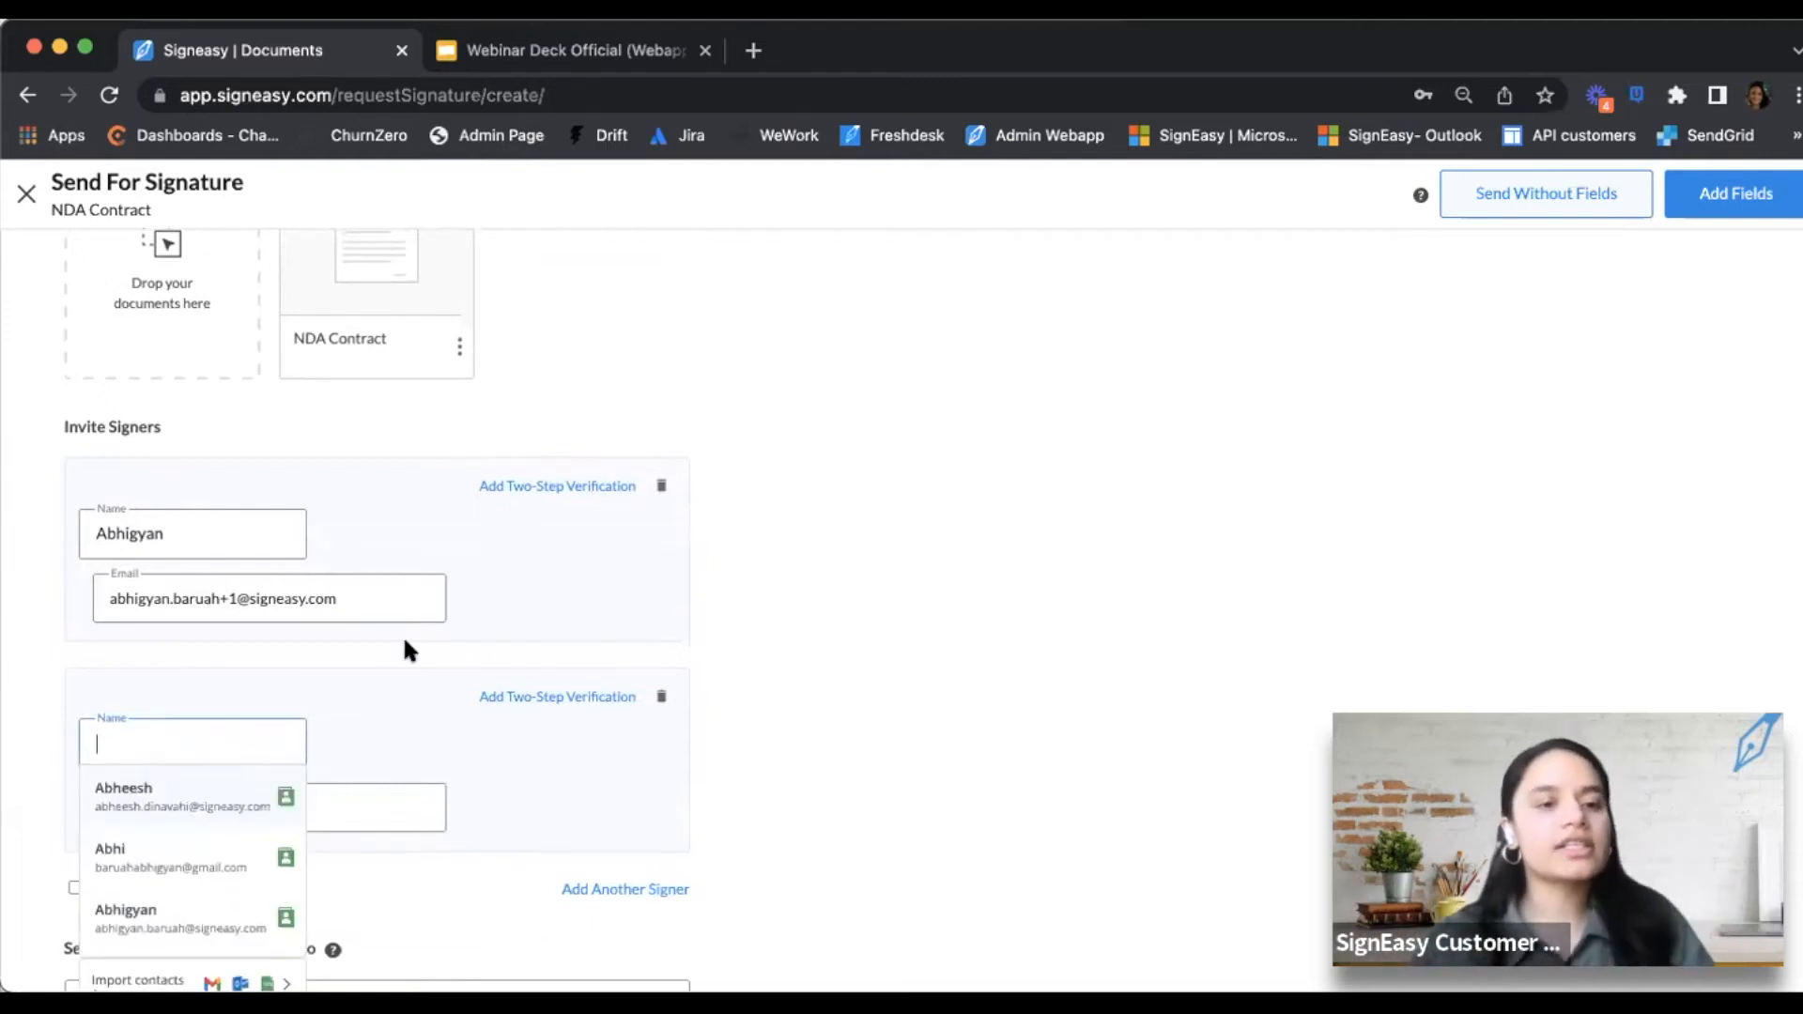
Open the Import Contacts options from the second signer's name suggestions
{"action": "scroll", "coordinate": [402, 644], "scroll_direction": "down", "scroll_amount": 3}
{"action": "scroll", "coordinate": [217, 718], "scroll_direction": "down", "scroll_amount": 3}
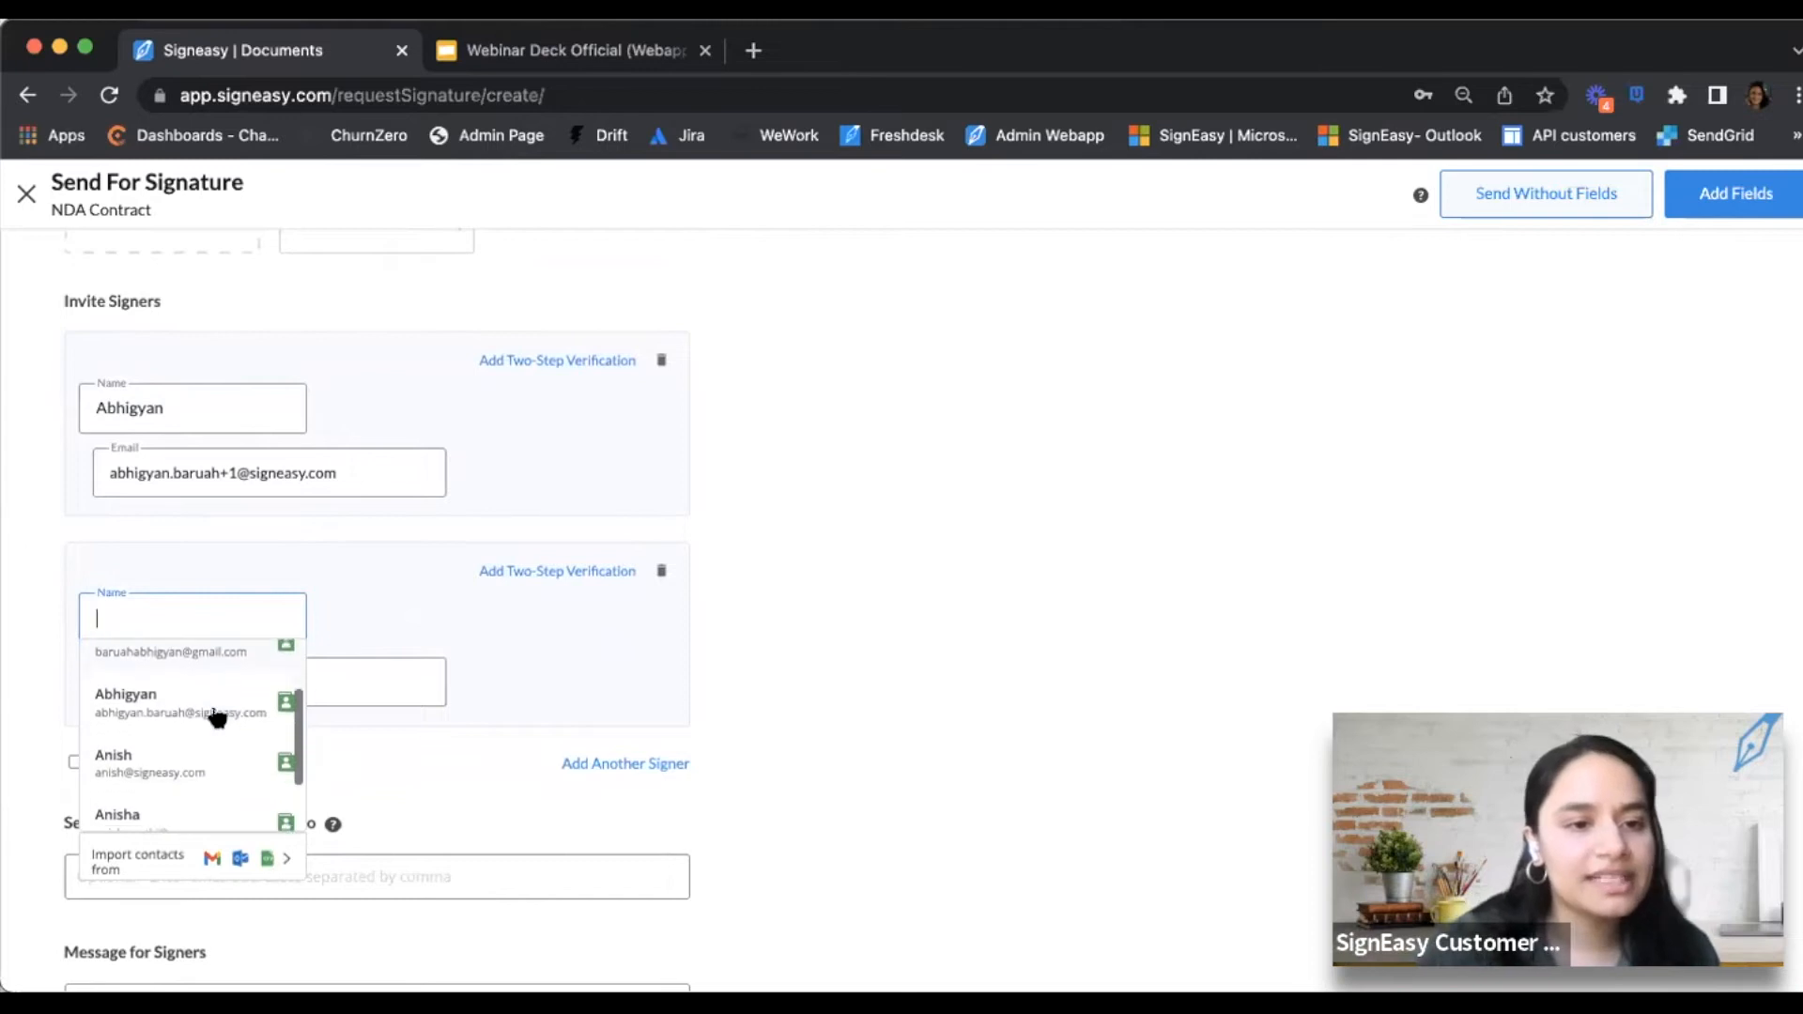
{"action": "scroll", "coordinate": [217, 718], "scroll_direction": "up", "scroll_amount": 3}
{"action": "scroll", "coordinate": [217, 718], "scroll_direction": "down", "scroll_amount": 2}
{"action": "scroll", "coordinate": [217, 719], "scroll_direction": "down", "scroll_amount": 1}
{"action": "scroll", "coordinate": [218, 721], "scroll_direction": "up", "scroll_amount": 3}
{"action": "scroll", "coordinate": [222, 745], "scroll_direction": "down", "scroll_amount": 2}
{"action": "scroll", "coordinate": [223, 746], "scroll_direction": "up", "scroll_amount": 2}
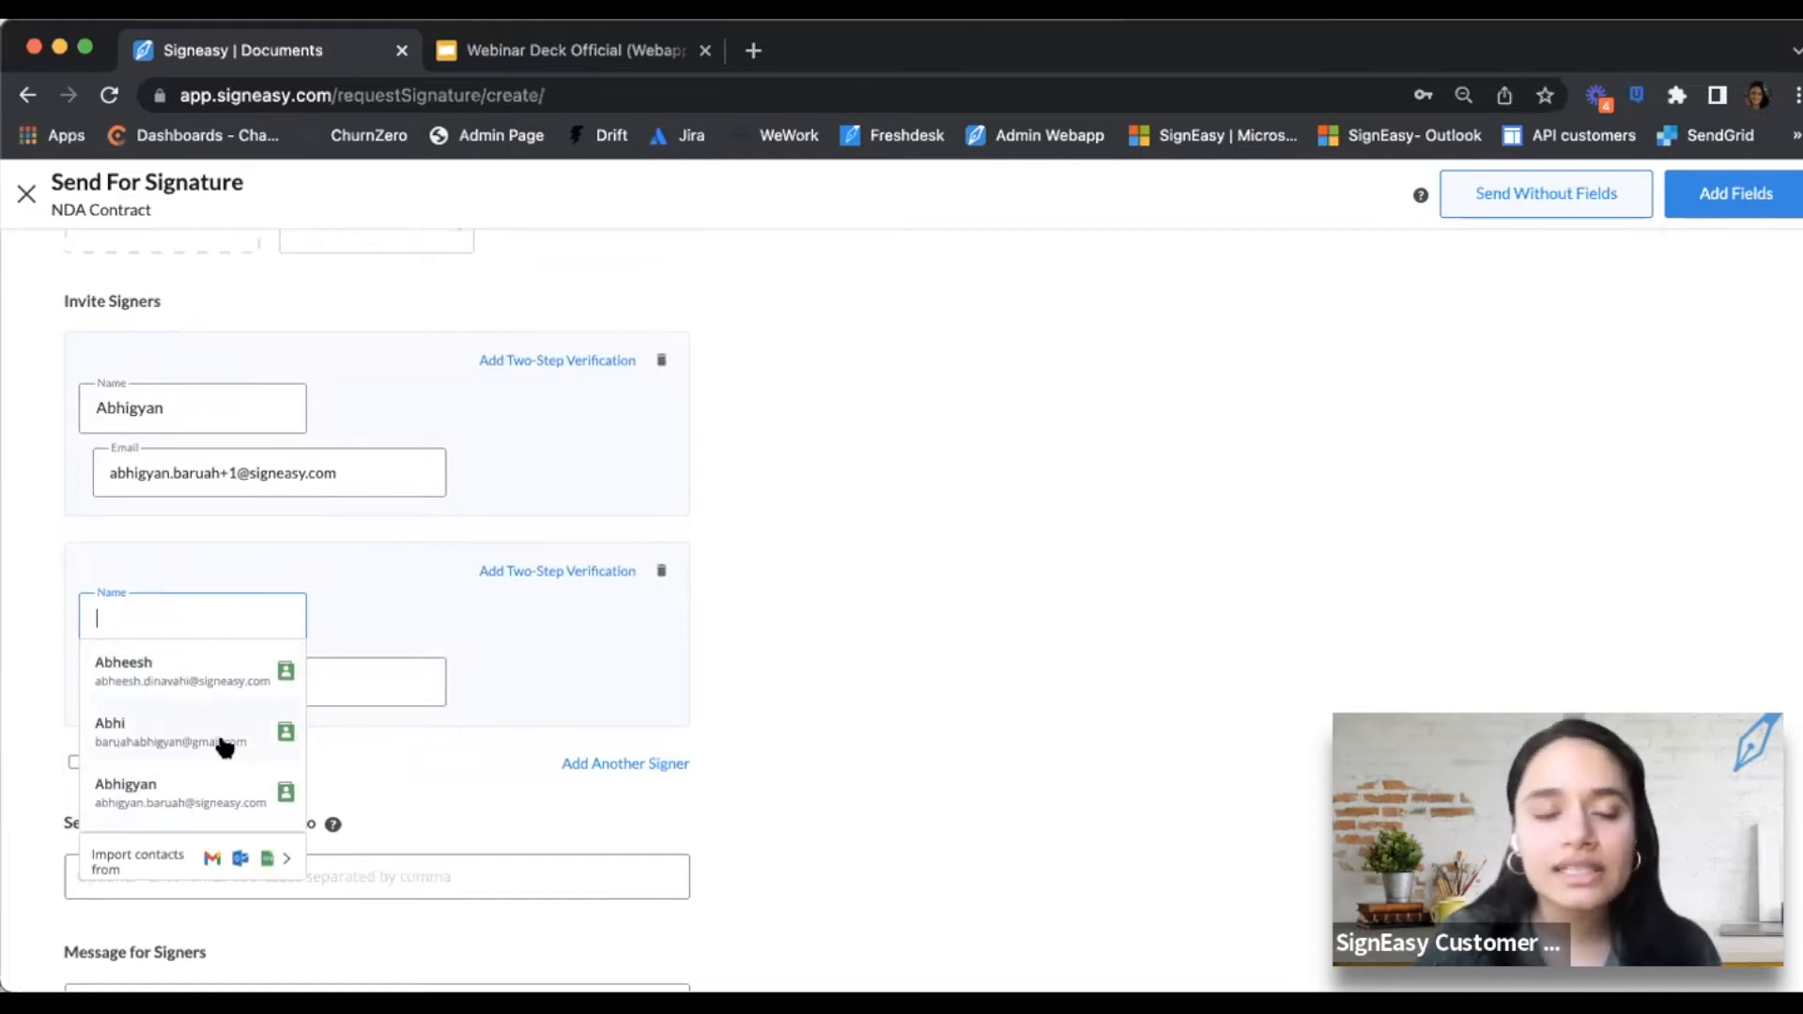
{"action": "scroll", "coordinate": [223, 746], "scroll_direction": "down", "scroll_amount": 1}
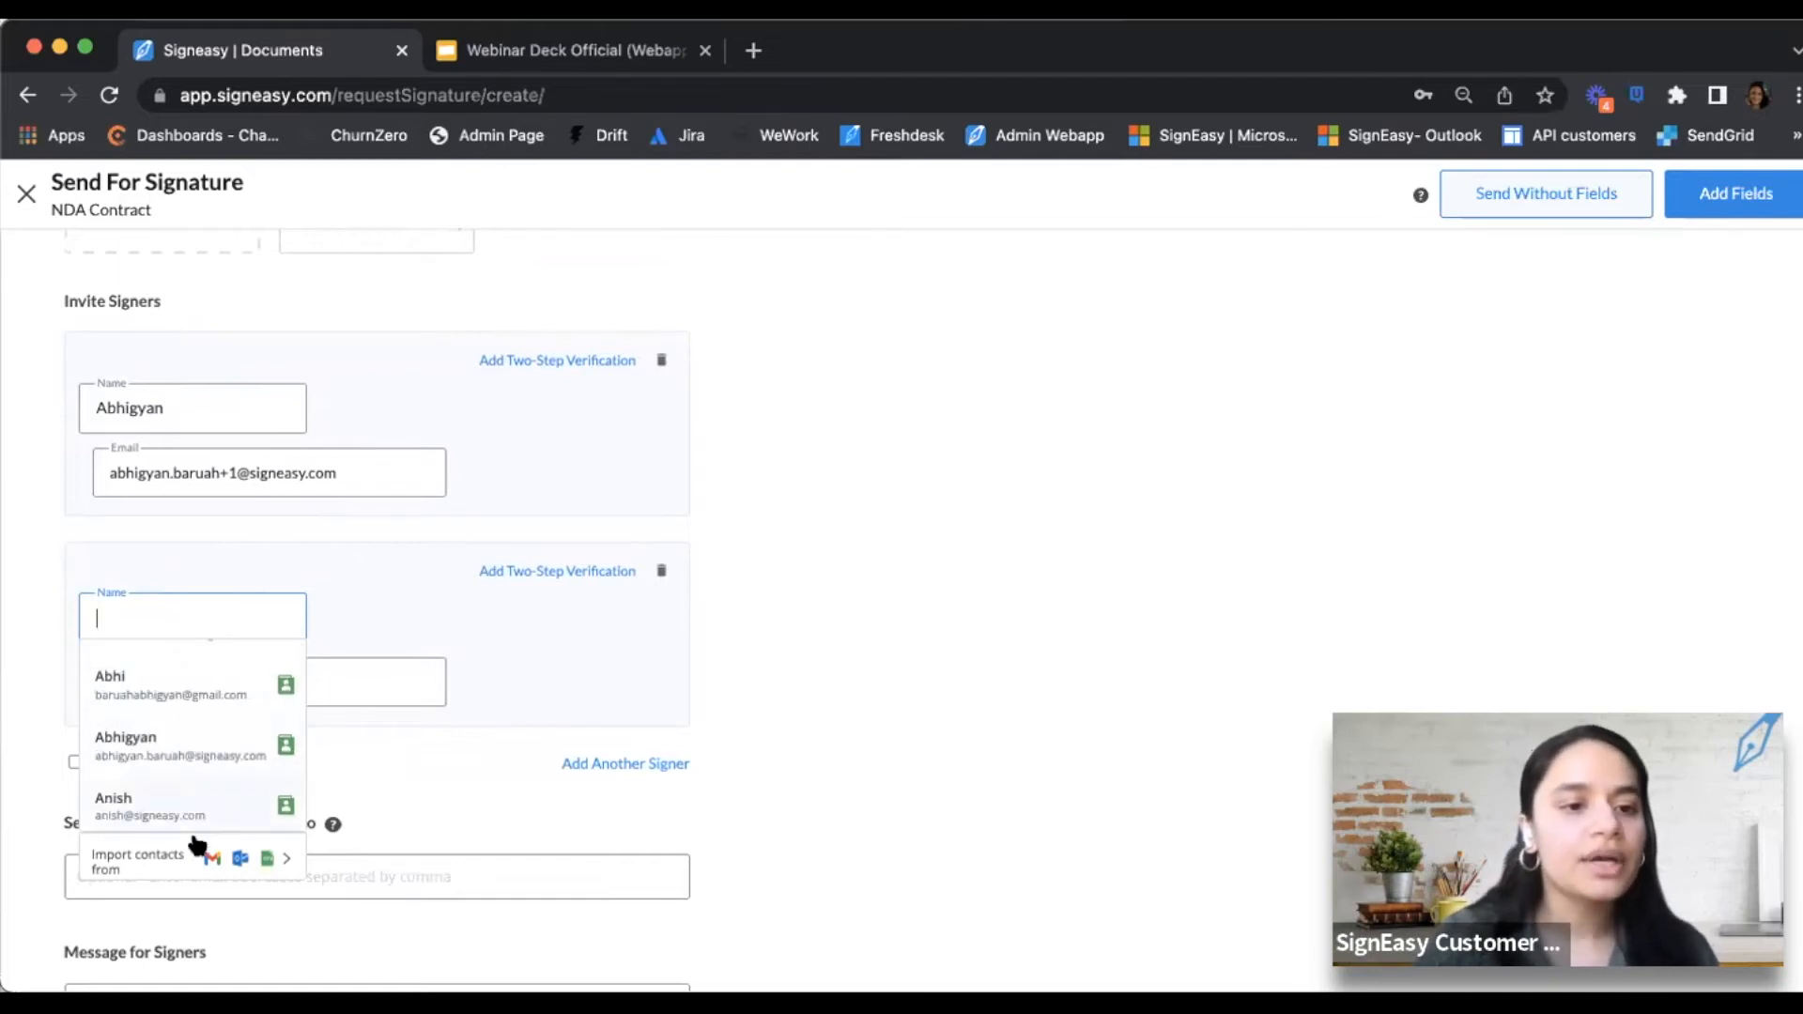
{"action": "left_click", "coordinate": [149, 861]}
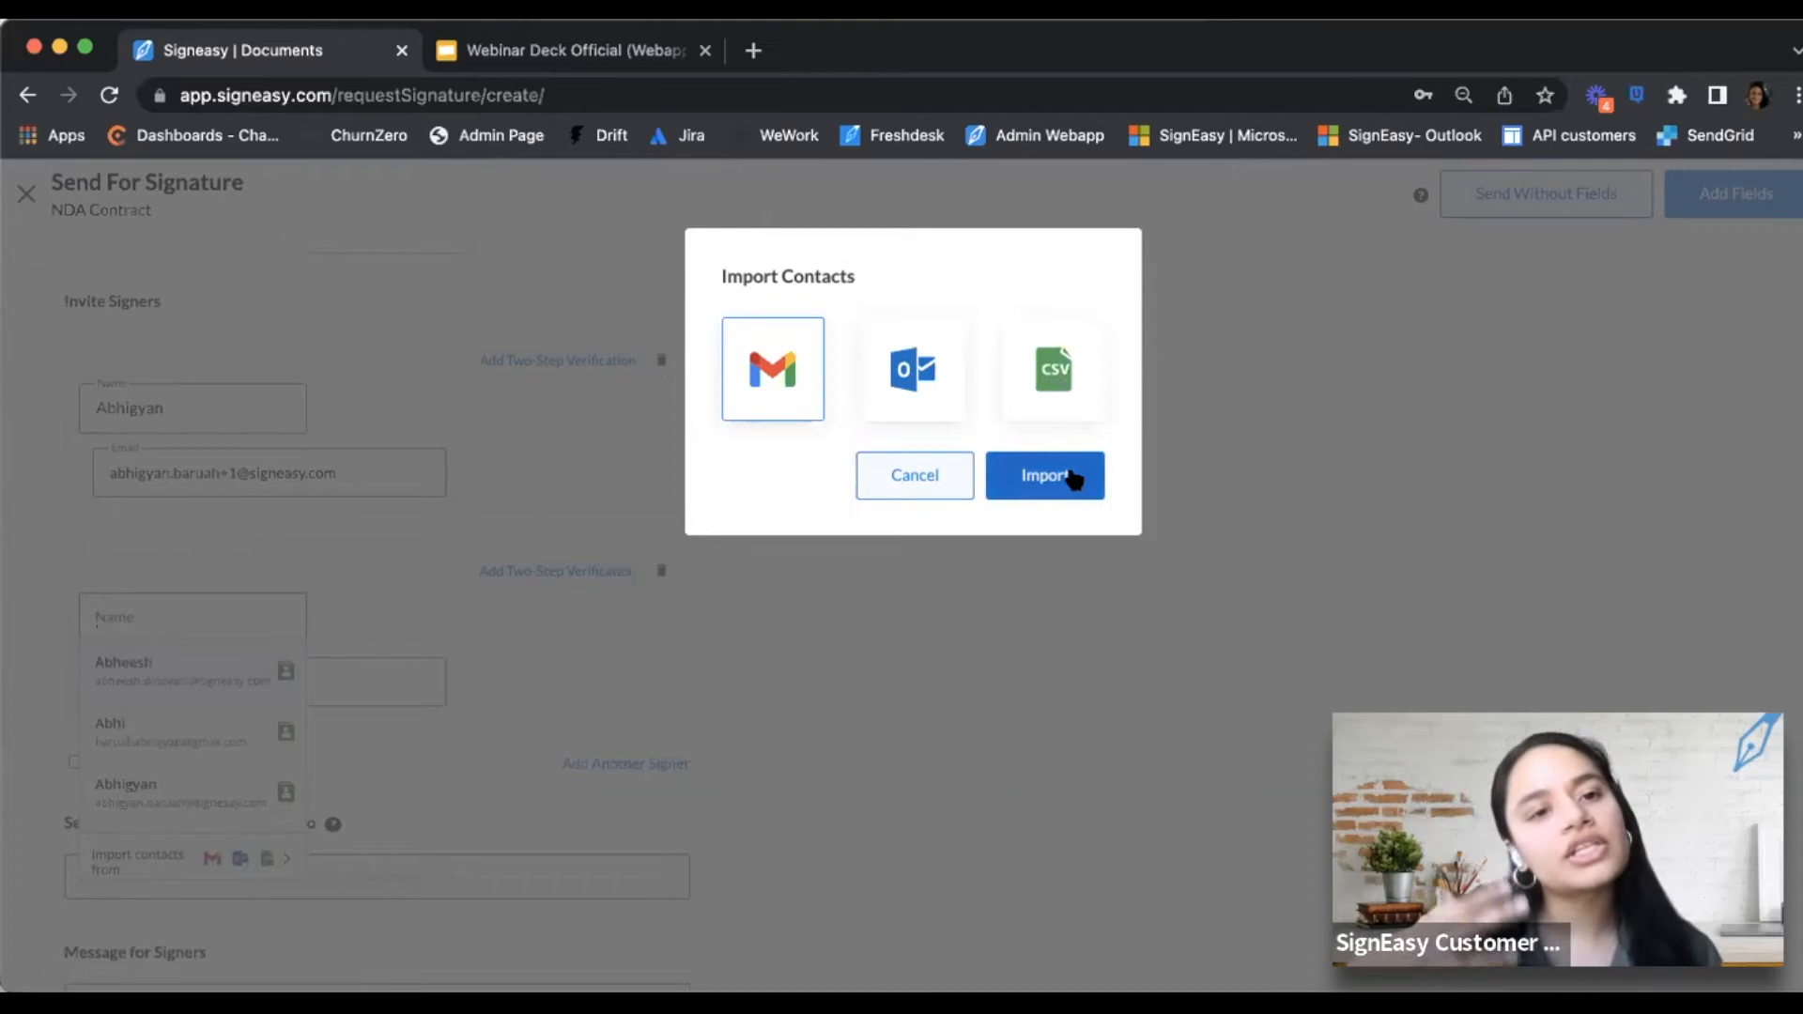
Dismiss contact importing and fill the second signer from a saved contact
{"action": "left_click", "coordinate": [939, 477]}
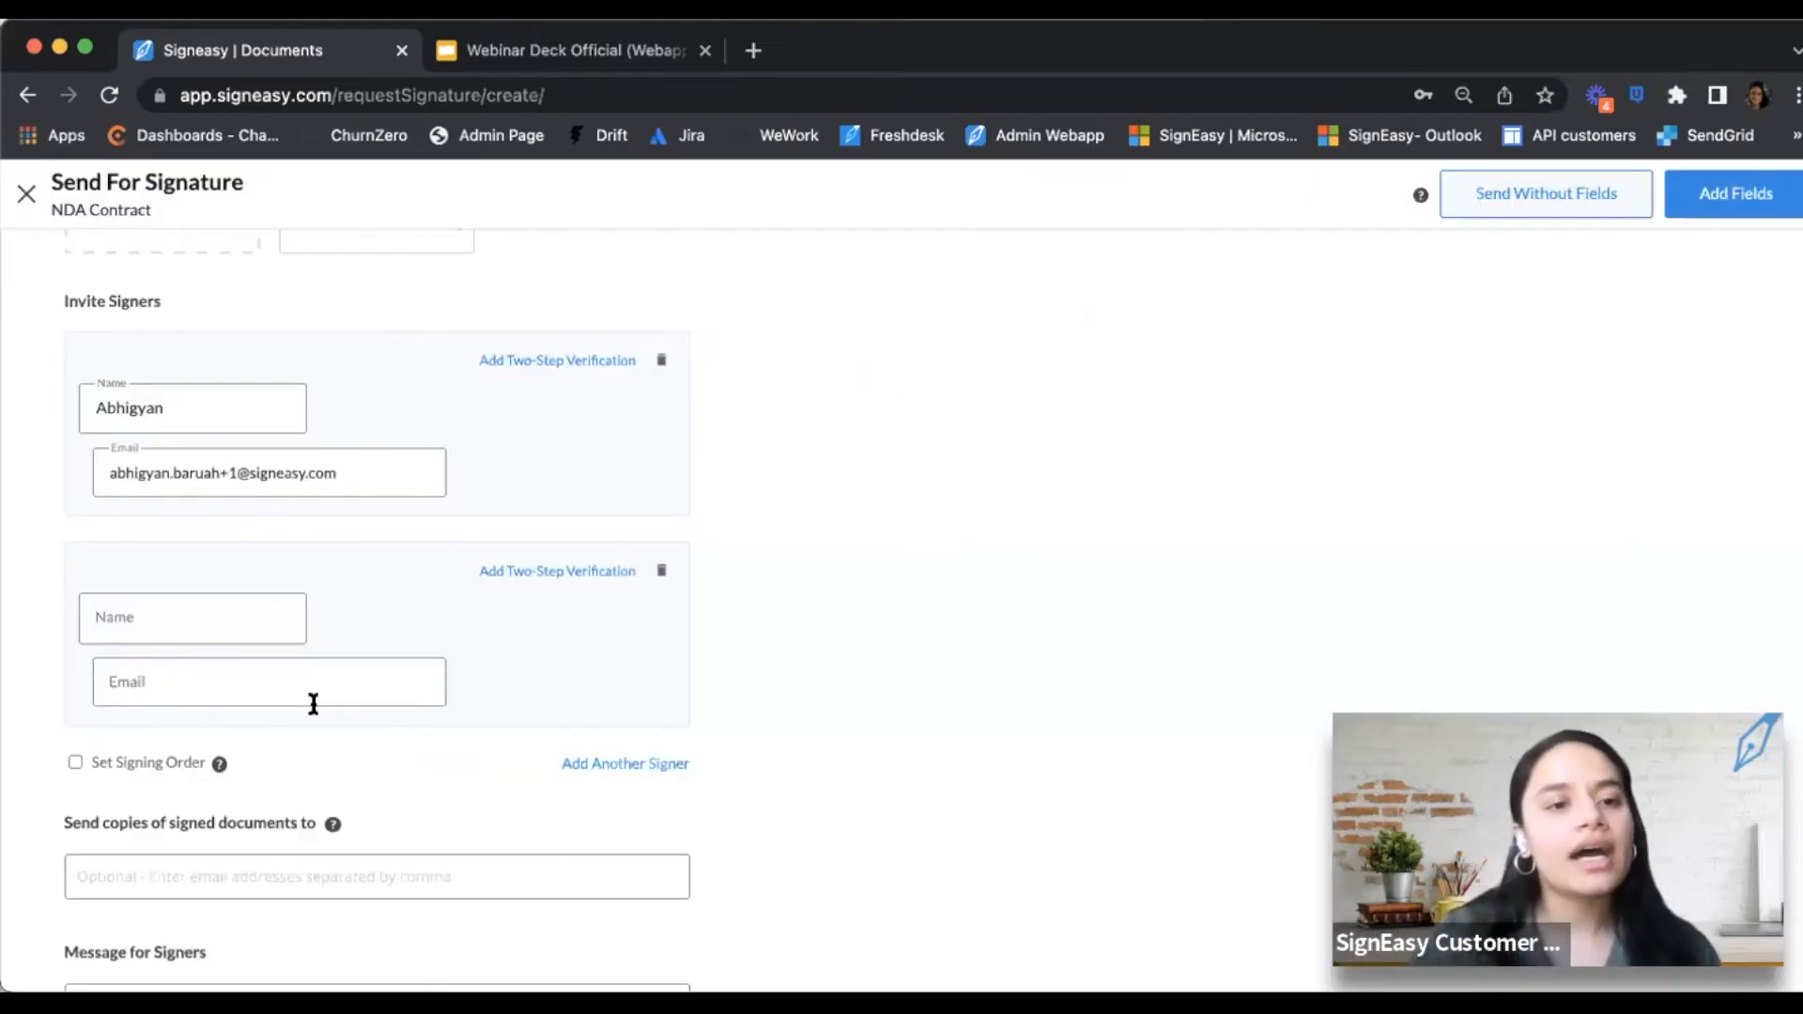
{"action": "left_click", "coordinate": [221, 478]}
{"action": "left_click", "coordinate": [187, 618]}
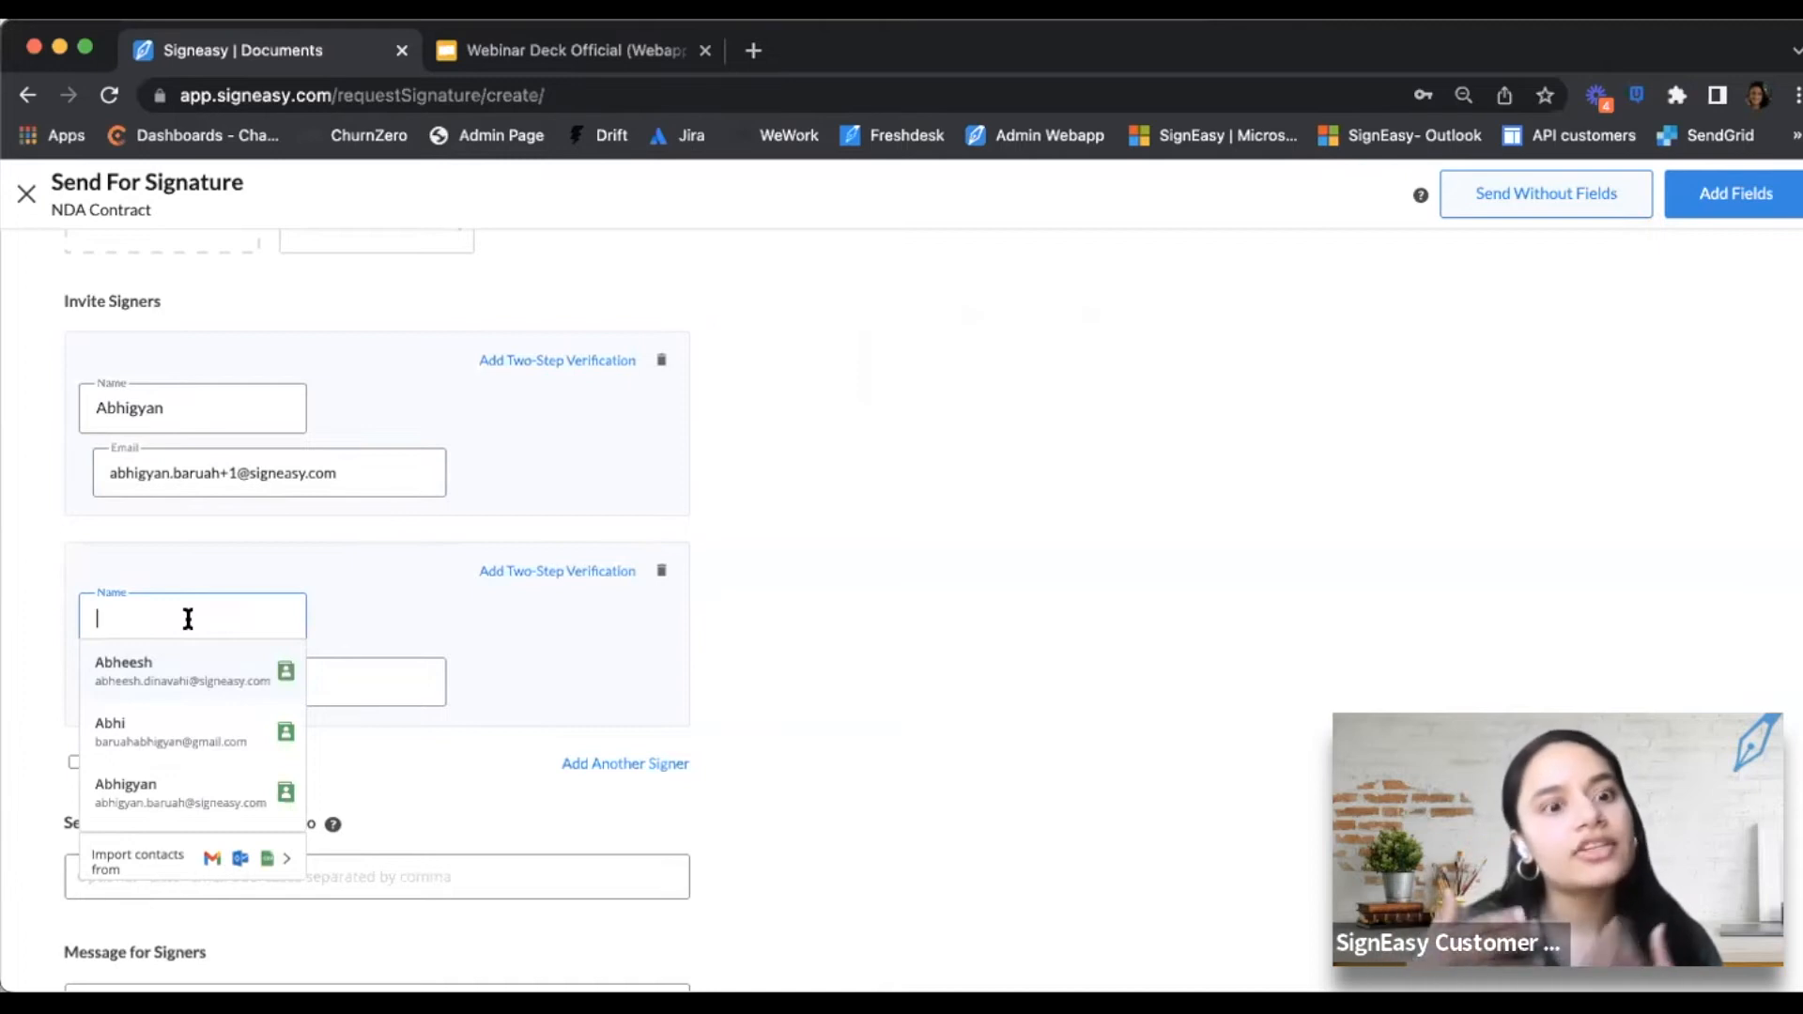
{"action": "left_click", "coordinate": [165, 676]}
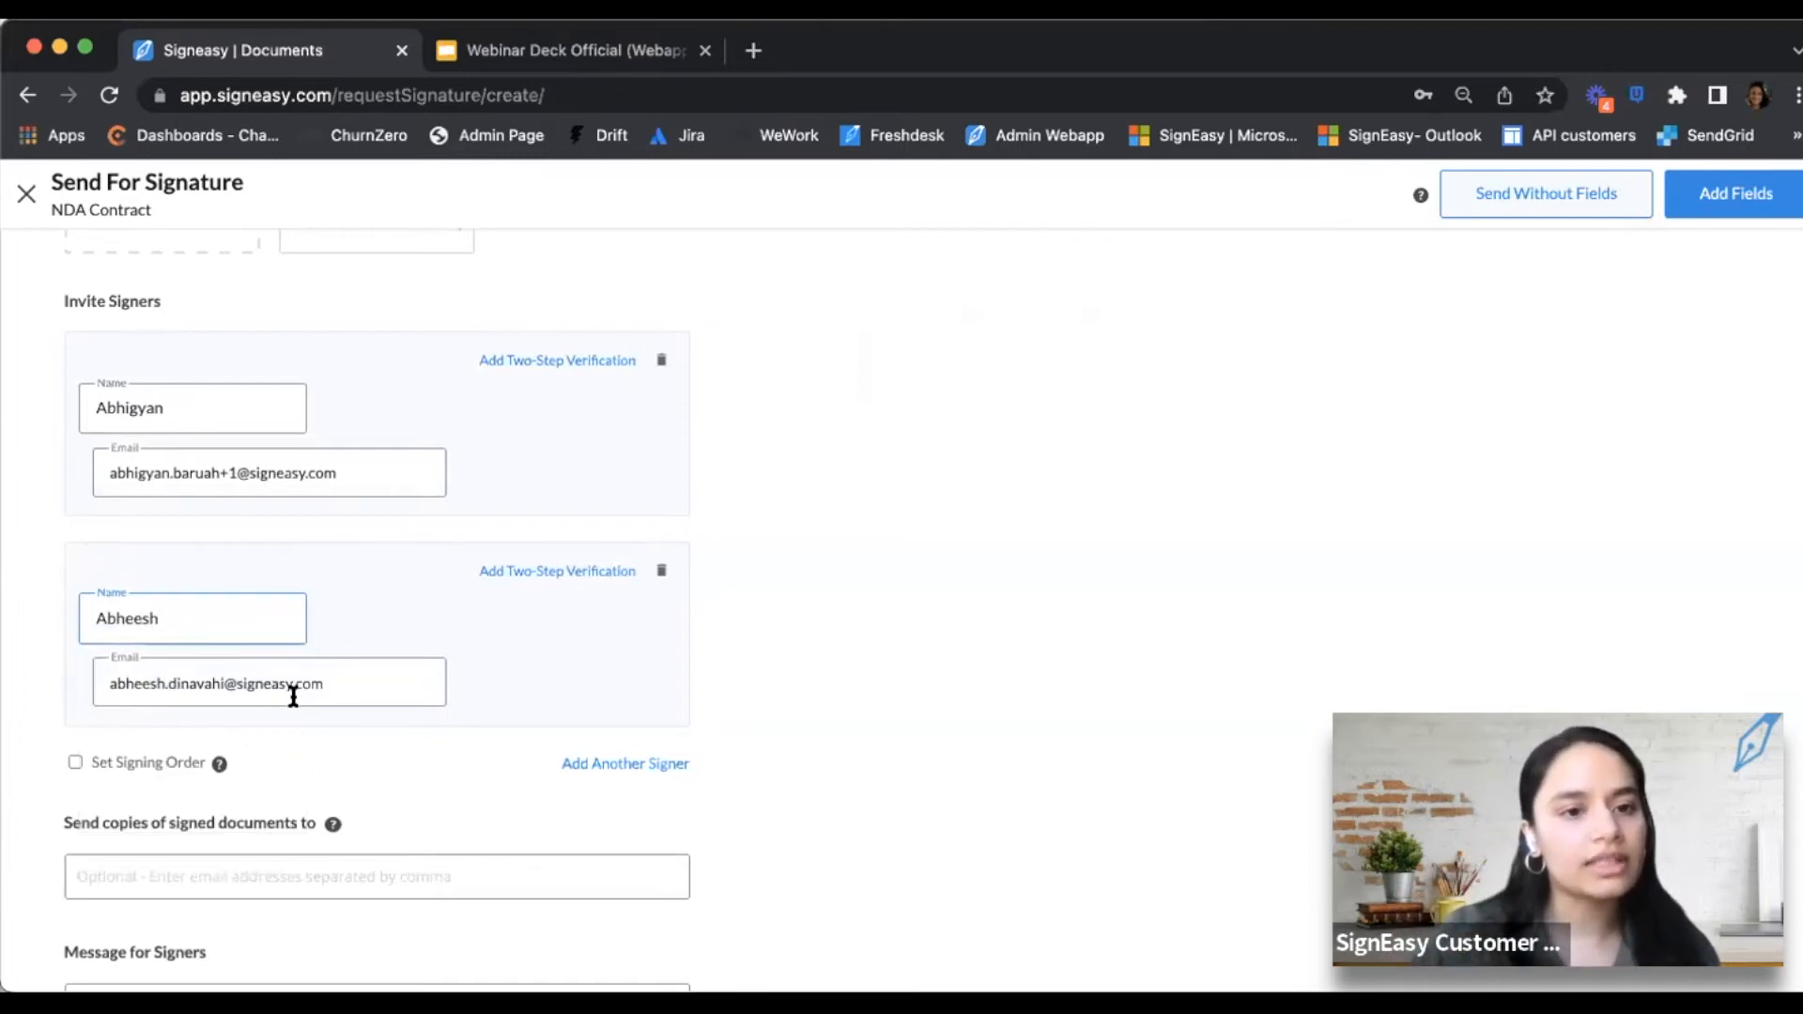
Replace the second signer's name and e-mail address with the new signer's details
{"action": "double_click", "coordinate": [127, 612]}
{"action": "type", "text": "Ana"}
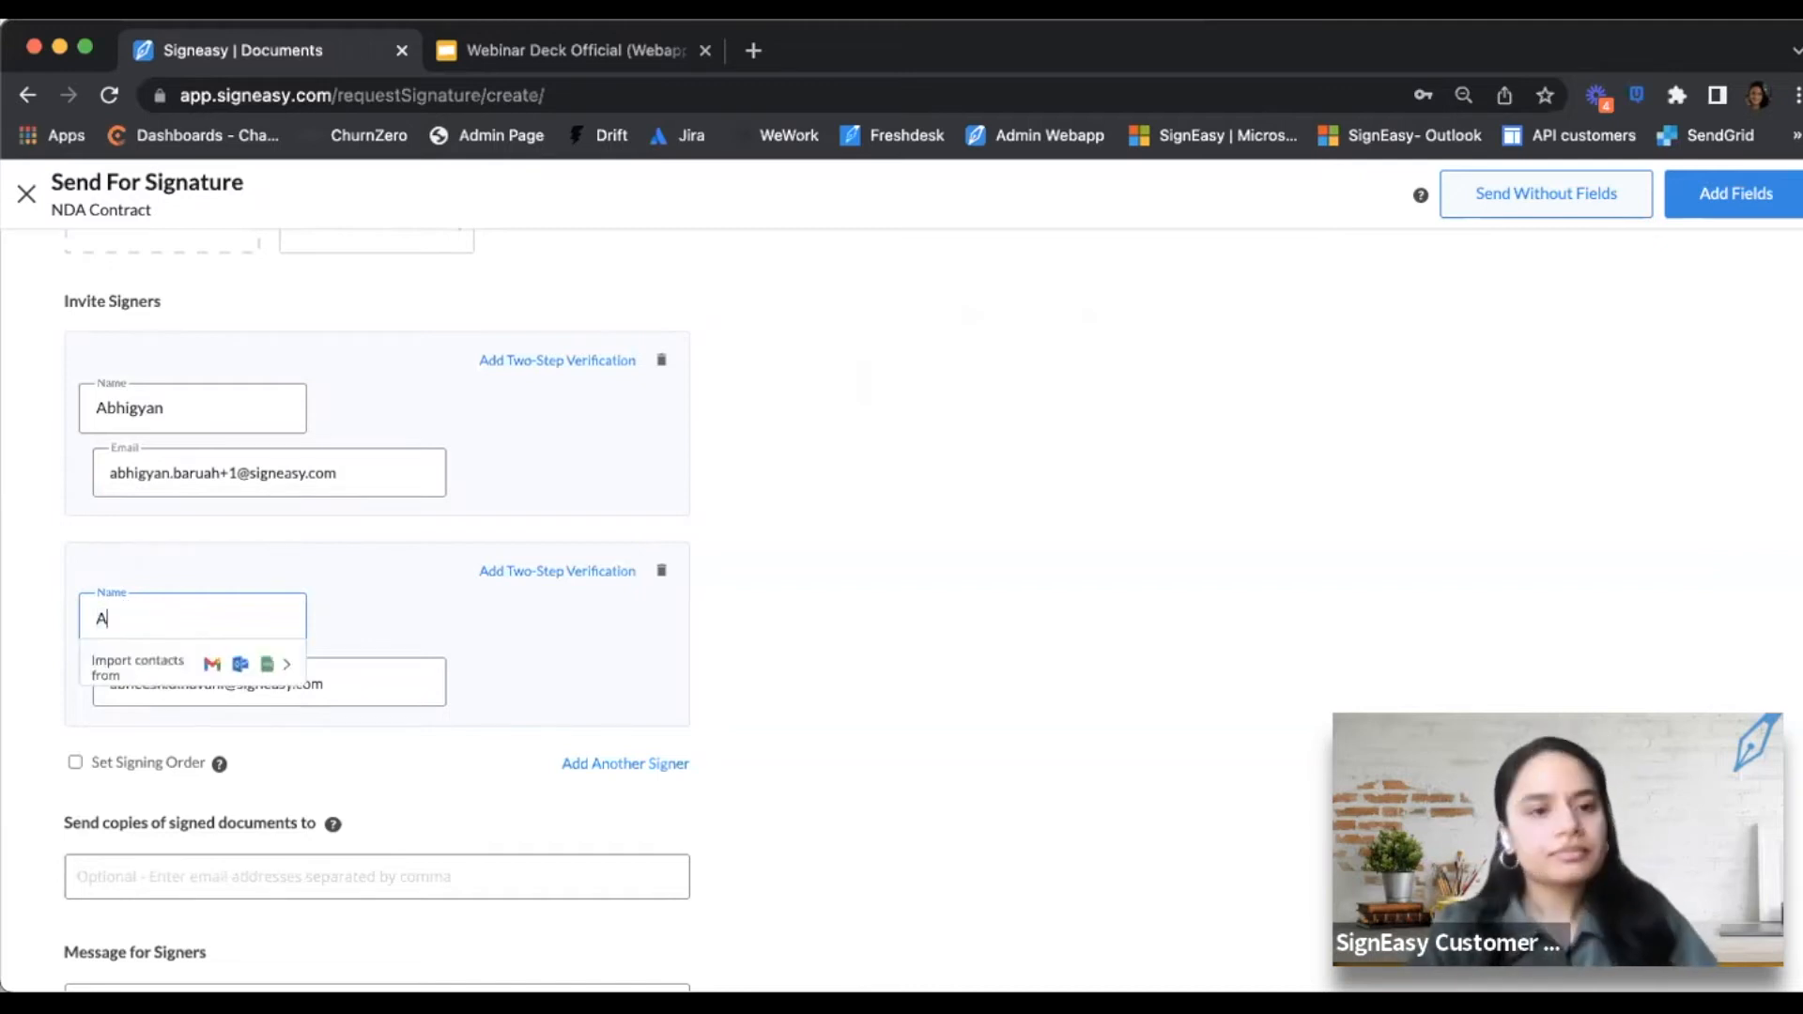
{"action": "triple_click", "coordinate": [346, 671]}
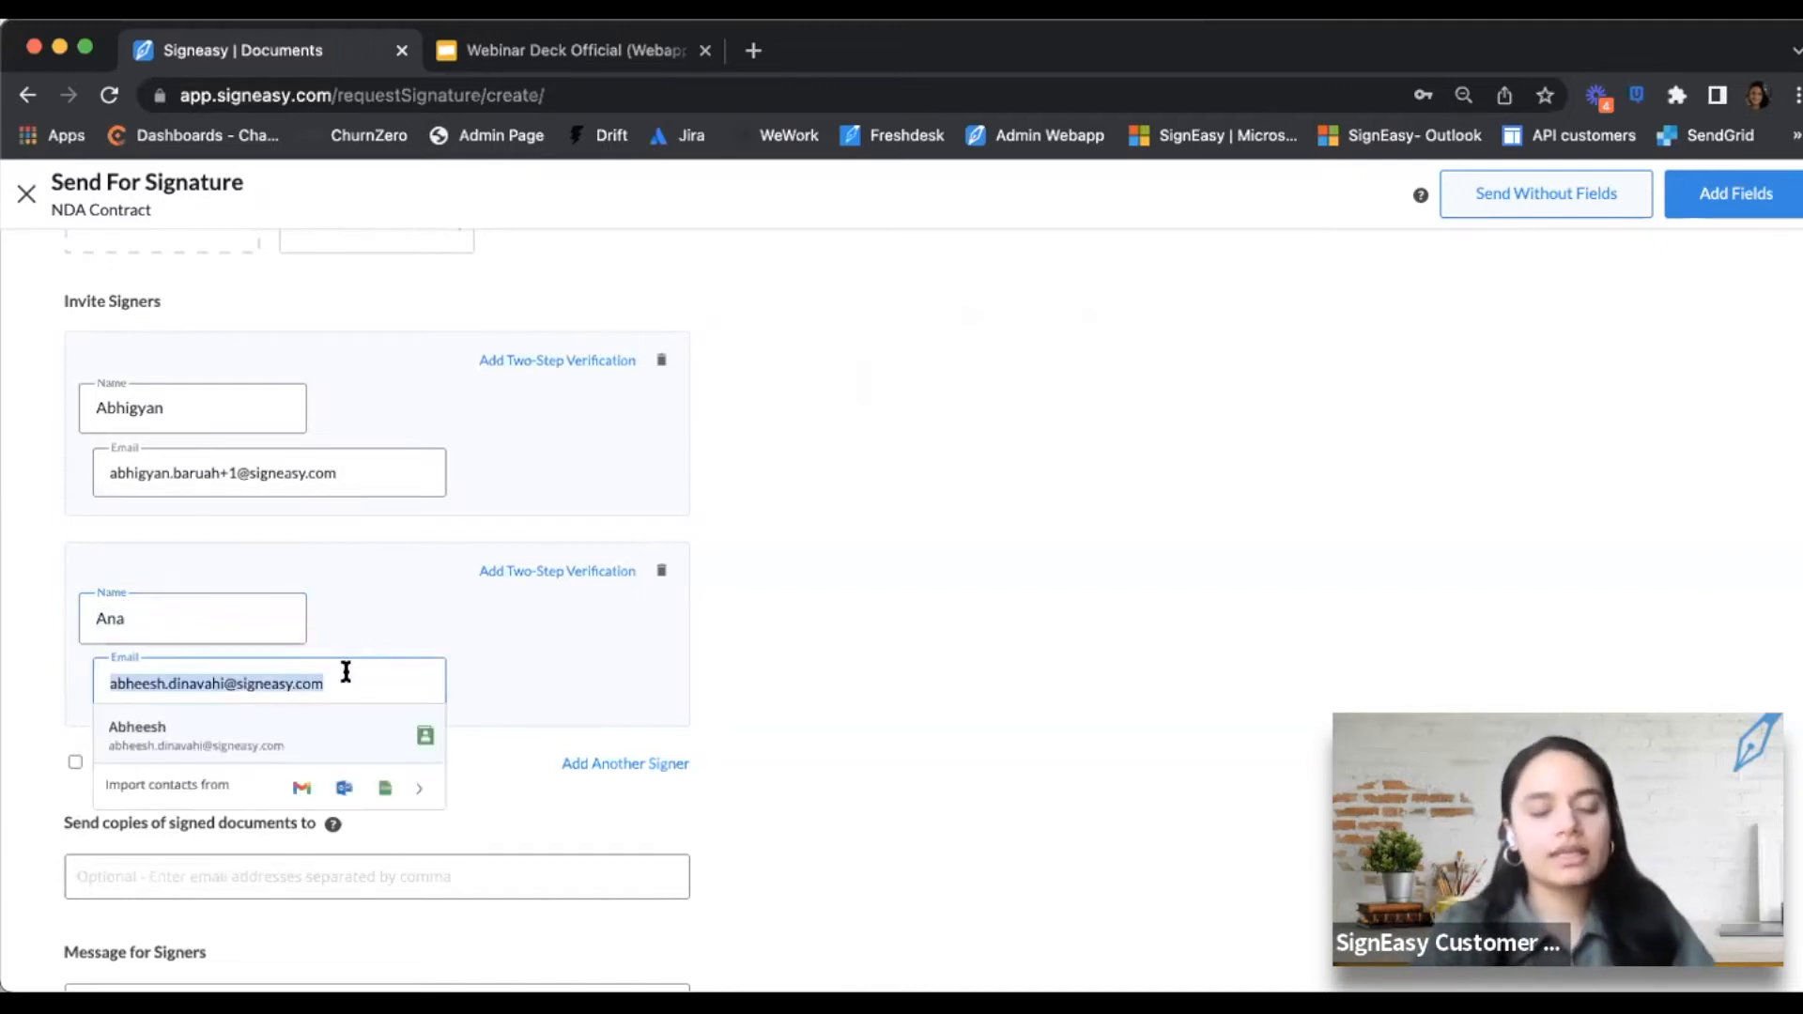
{"action": "key", "text": "BackSpace"}
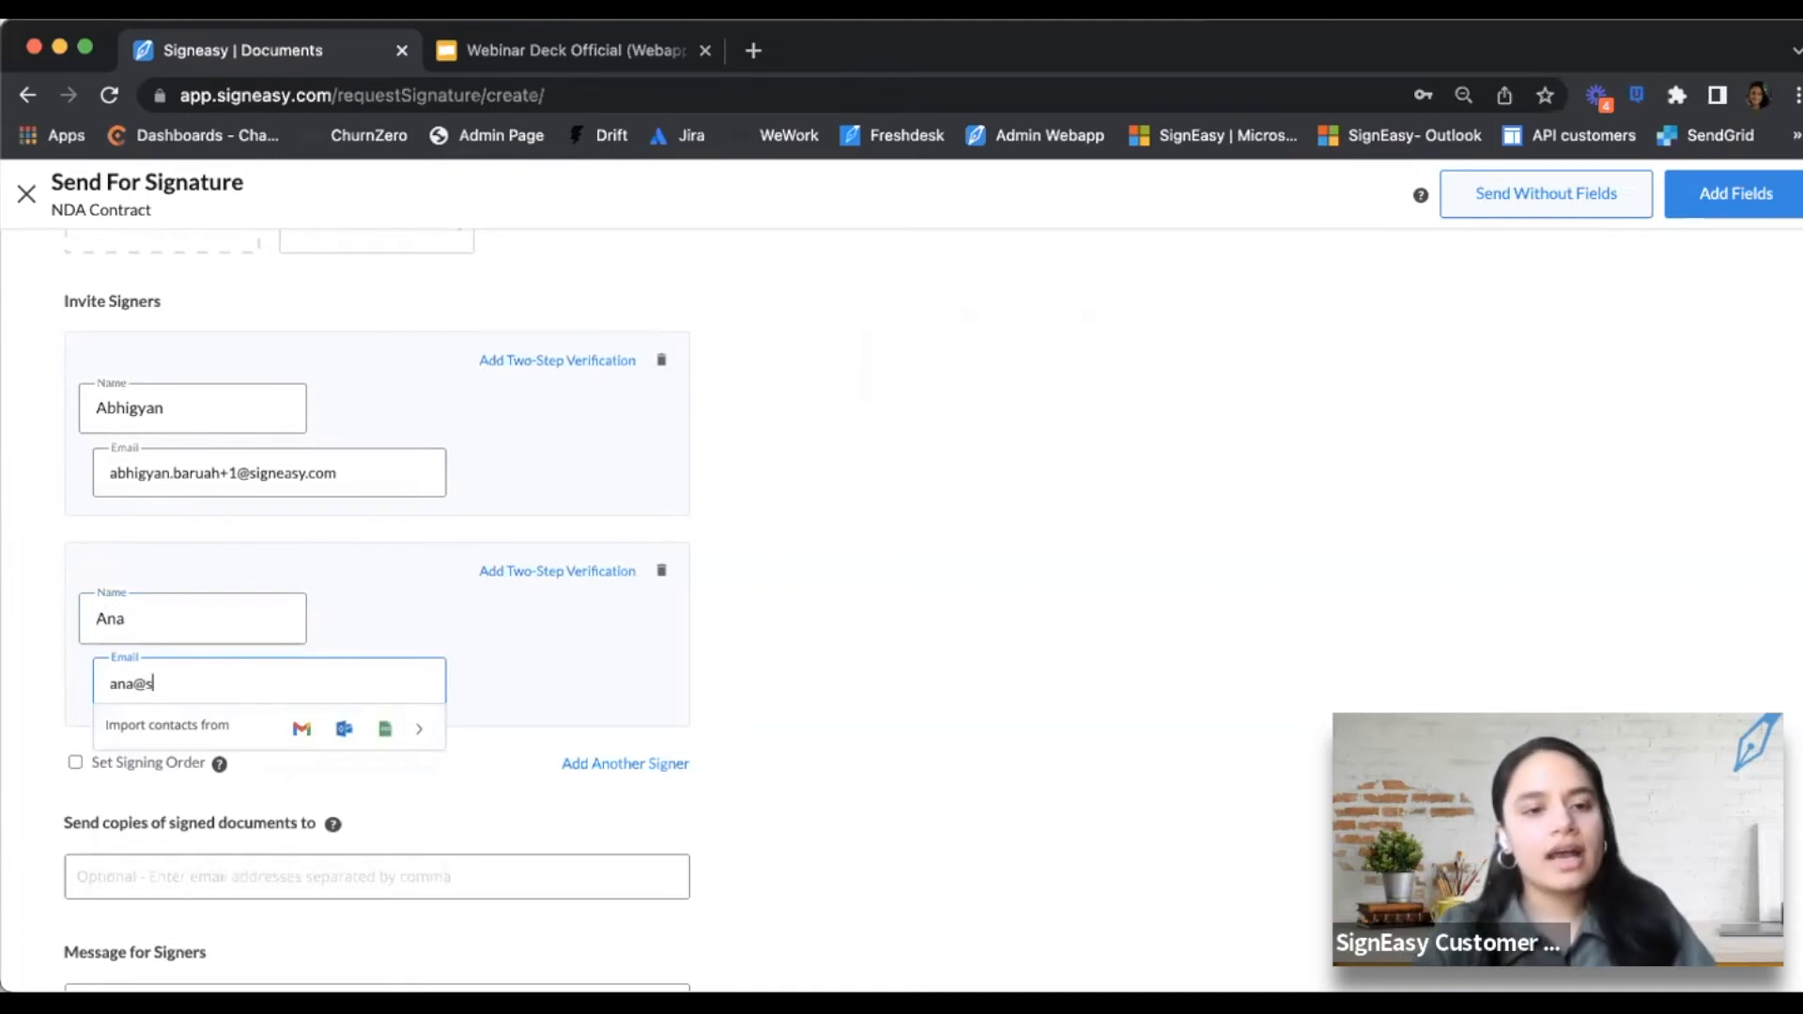
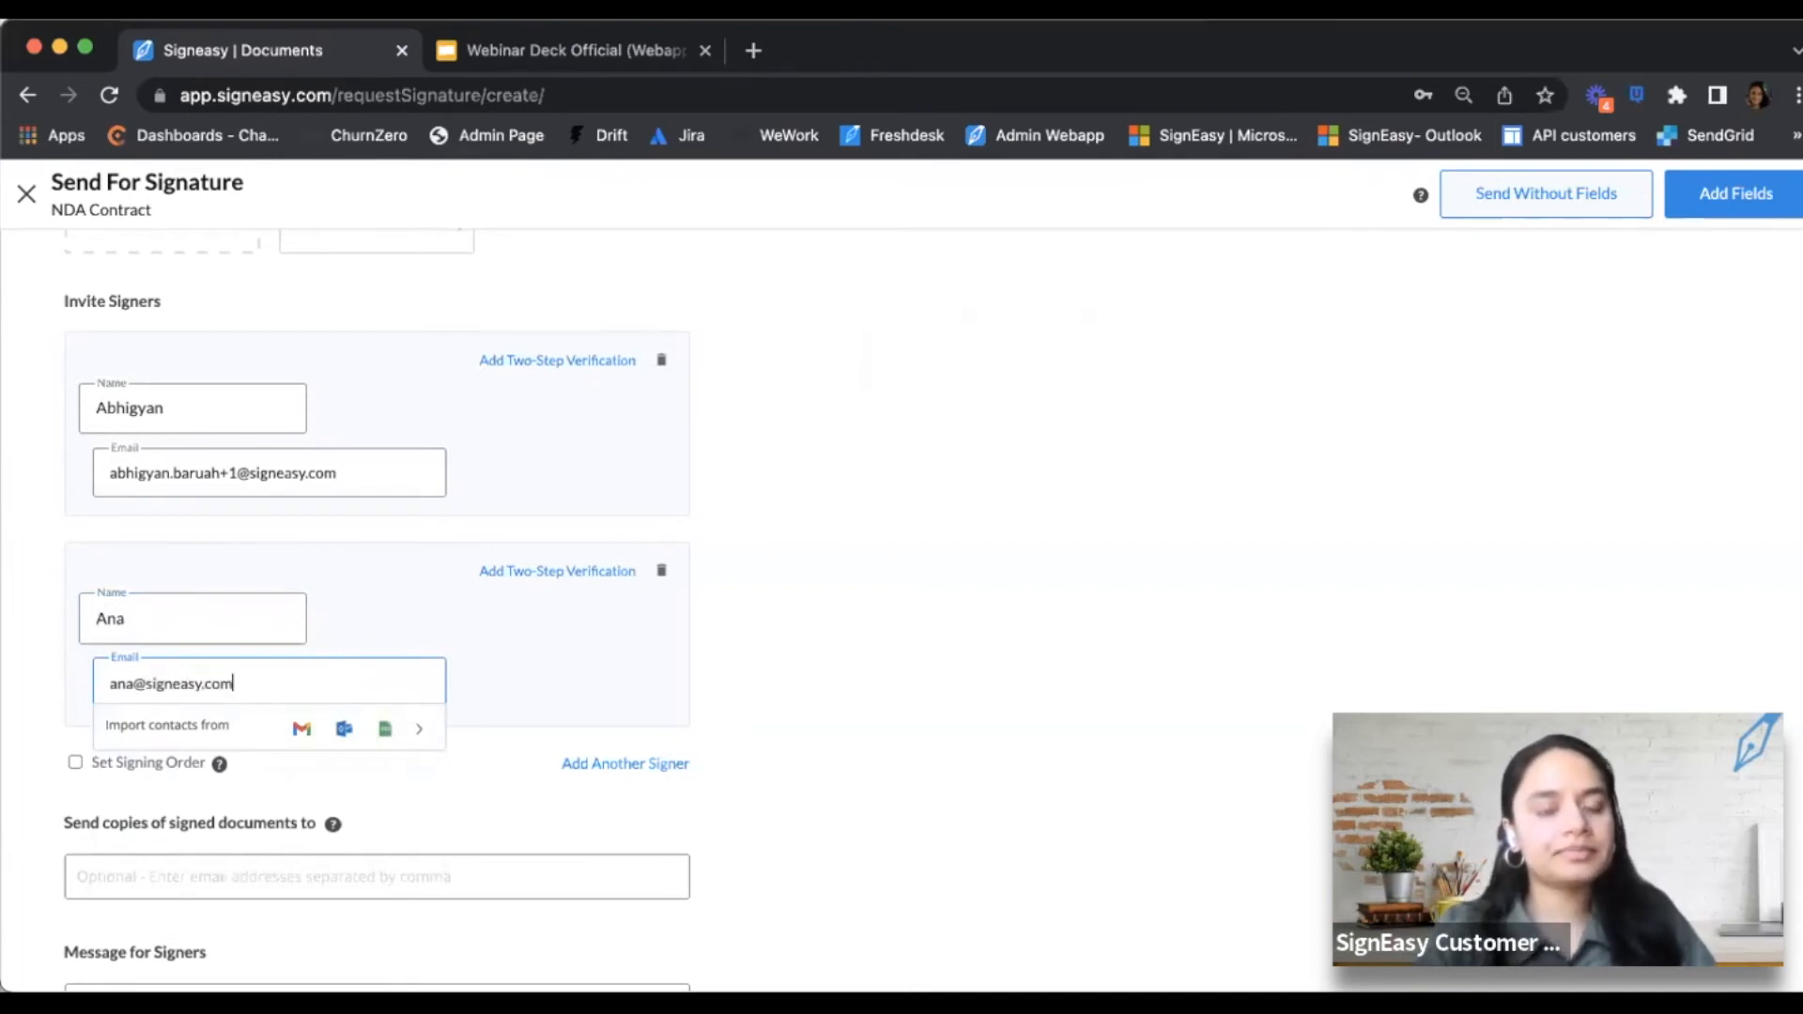
{"action": "left_click", "coordinate": [983, 661]}
Enable signing order so the NDA signers sign as 1 and 2
{"action": "scroll", "coordinate": [675, 586], "scroll_direction": "up", "scroll_amount": 1}
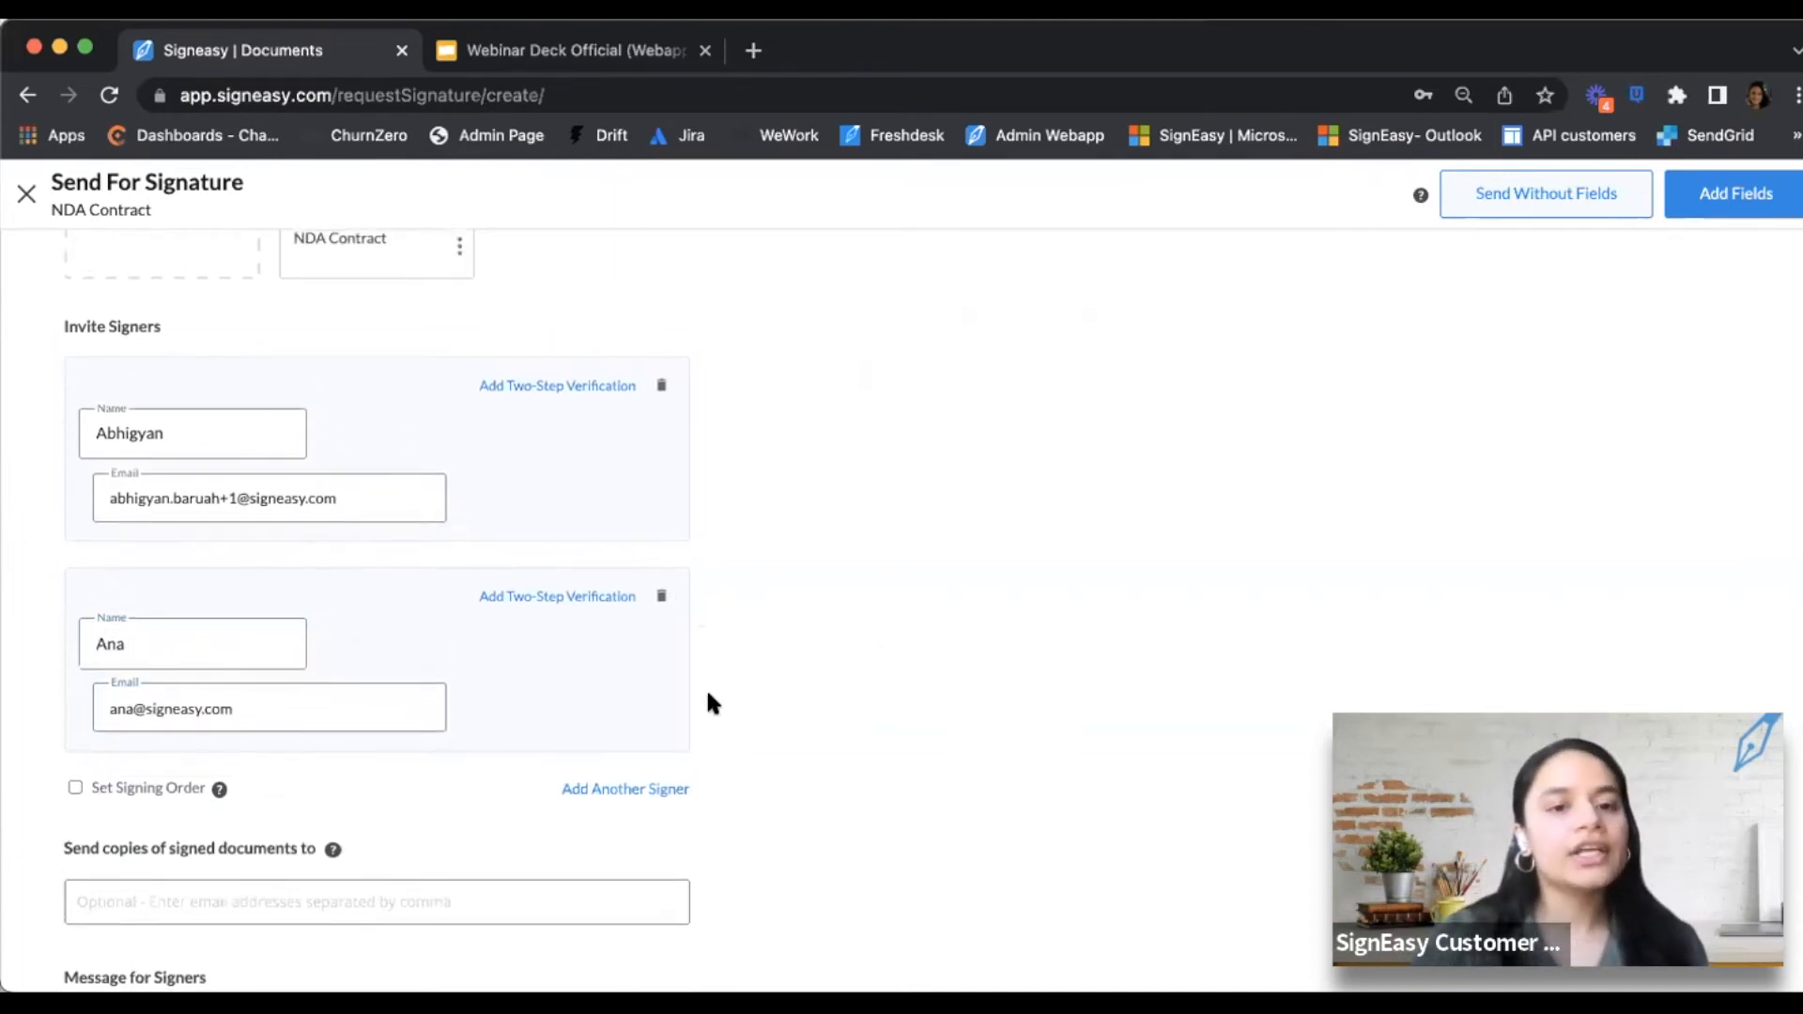
{"action": "scroll", "coordinate": [708, 695], "scroll_direction": "down", "scroll_amount": 3}
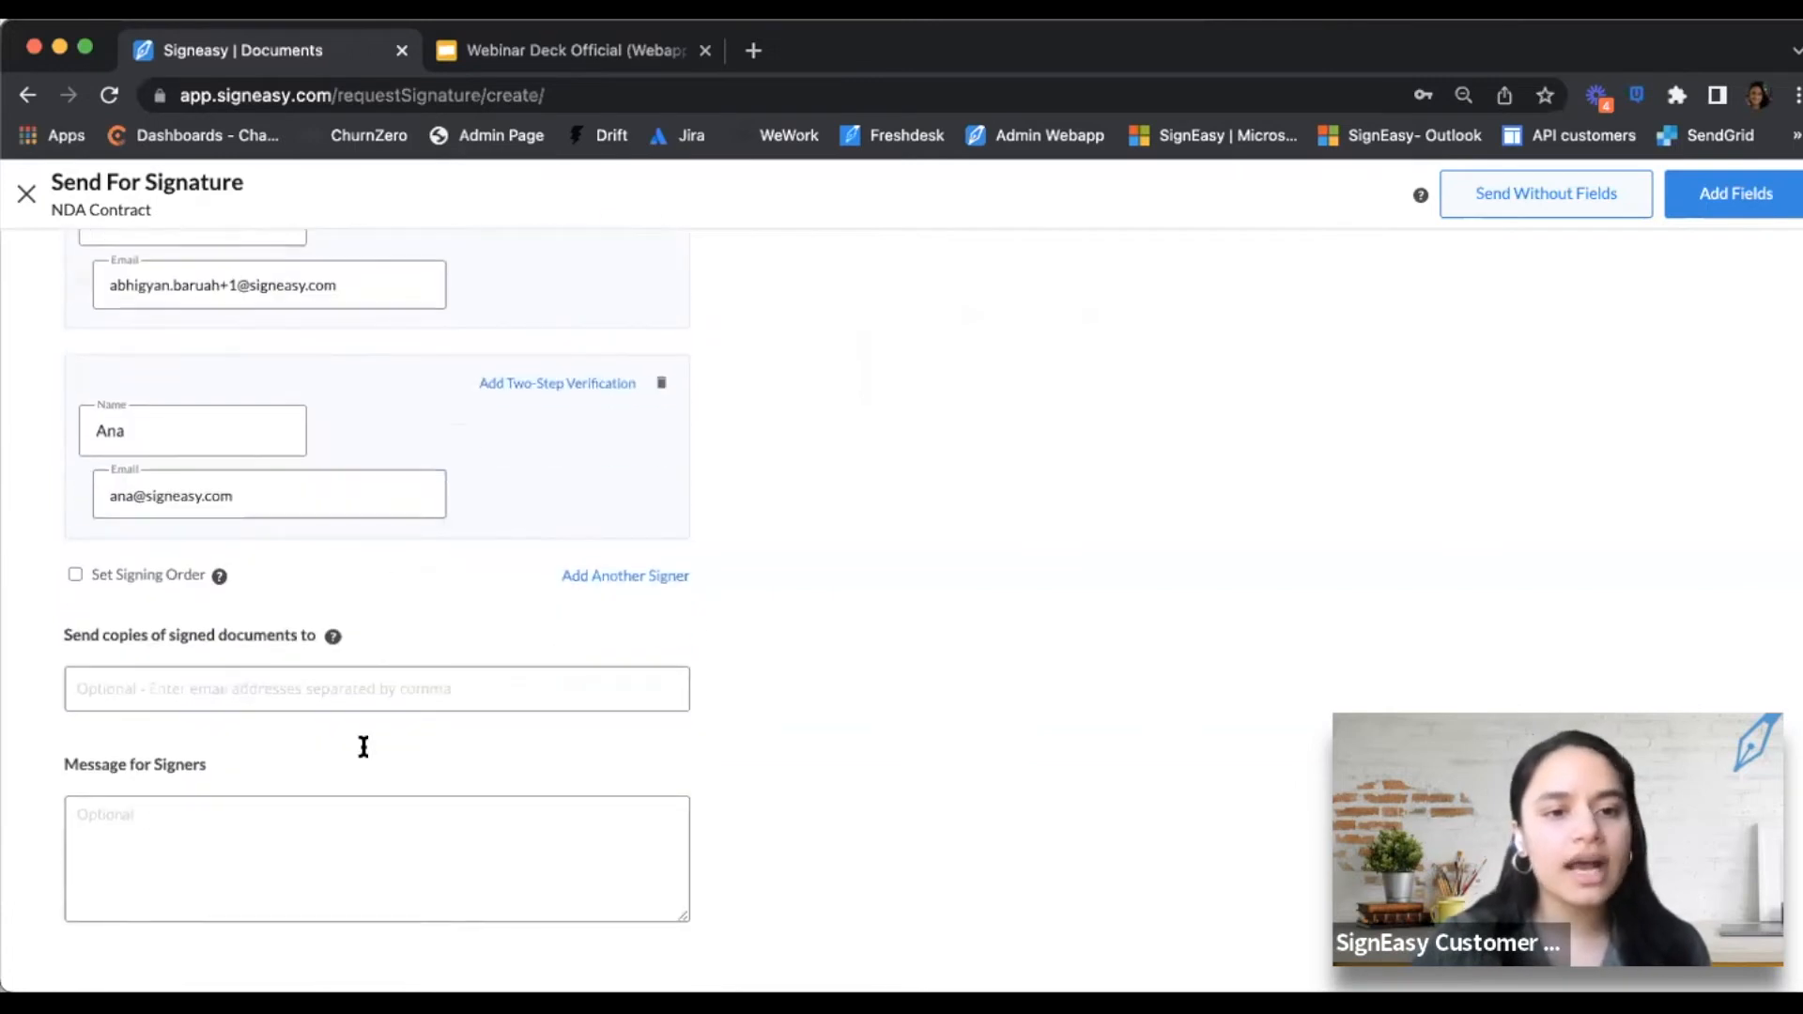
{"action": "left_click", "coordinate": [75, 575]}
{"action": "scroll", "coordinate": [300, 588], "scroll_direction": "up", "scroll_amount": 2}
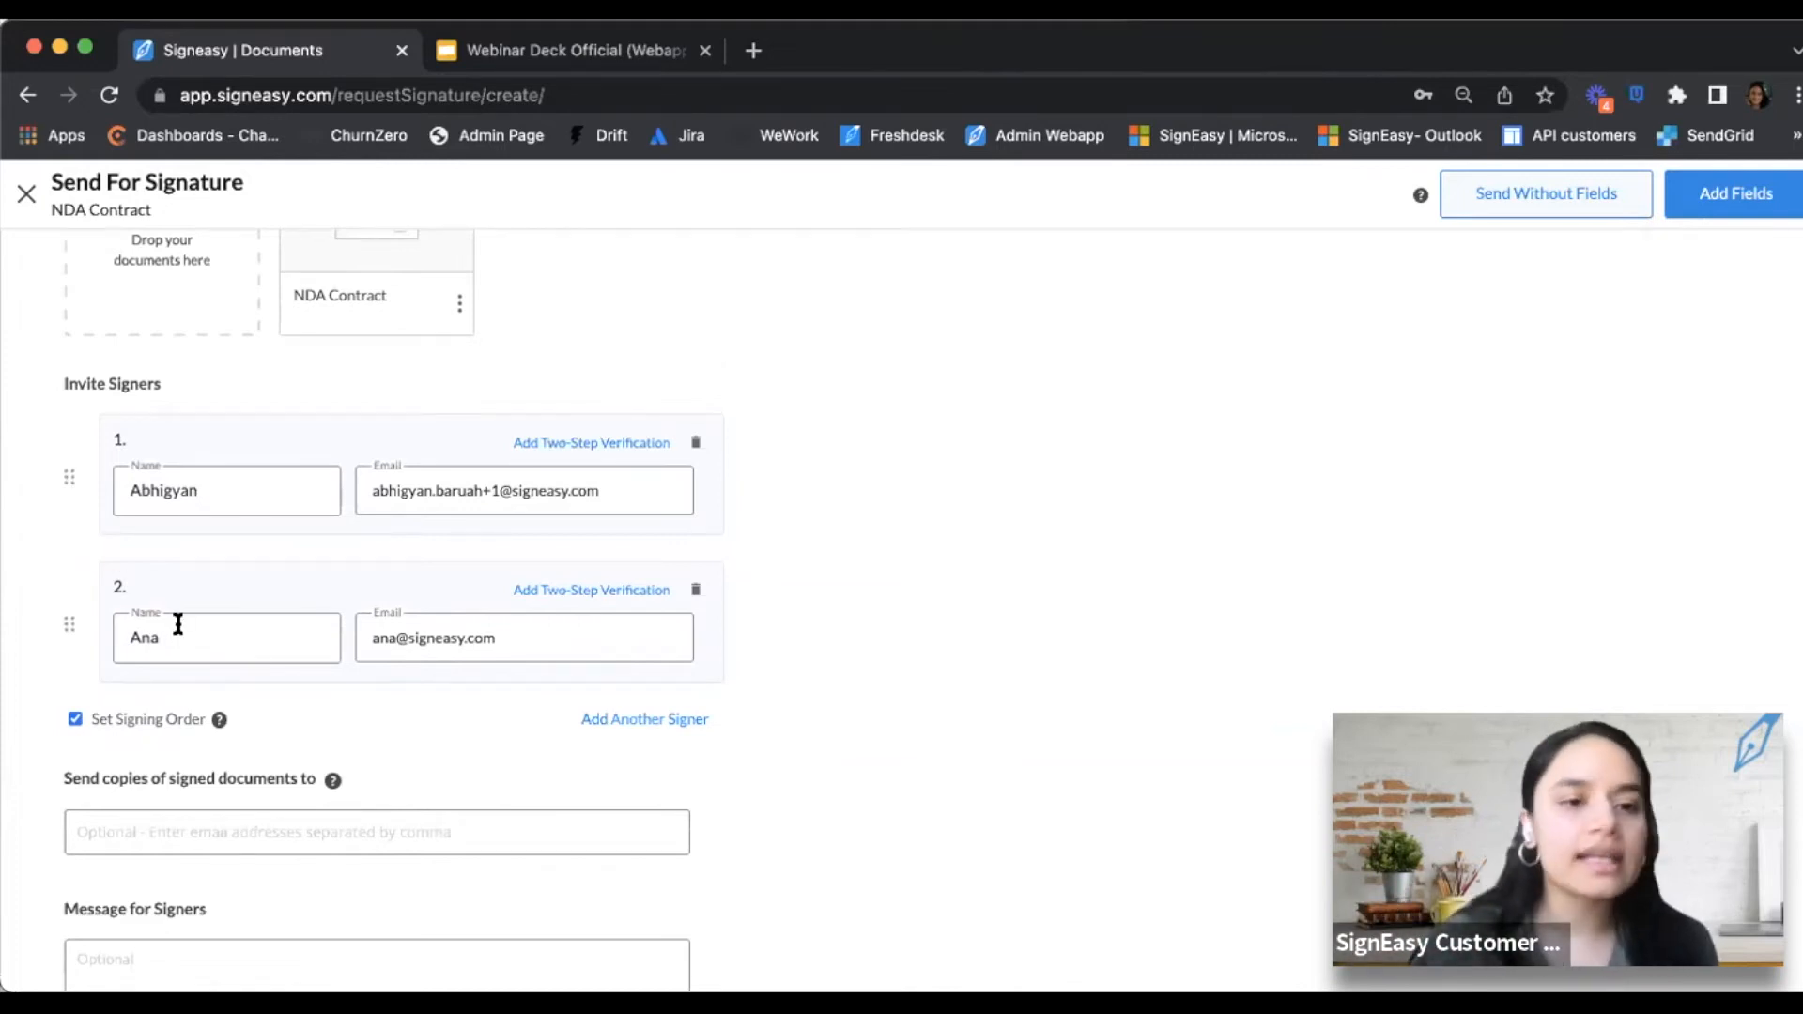
{"action": "left_click", "coordinate": [75, 718]}
{"action": "scroll", "coordinate": [685, 729], "scroll_direction": "down", "scroll_amount": 1}
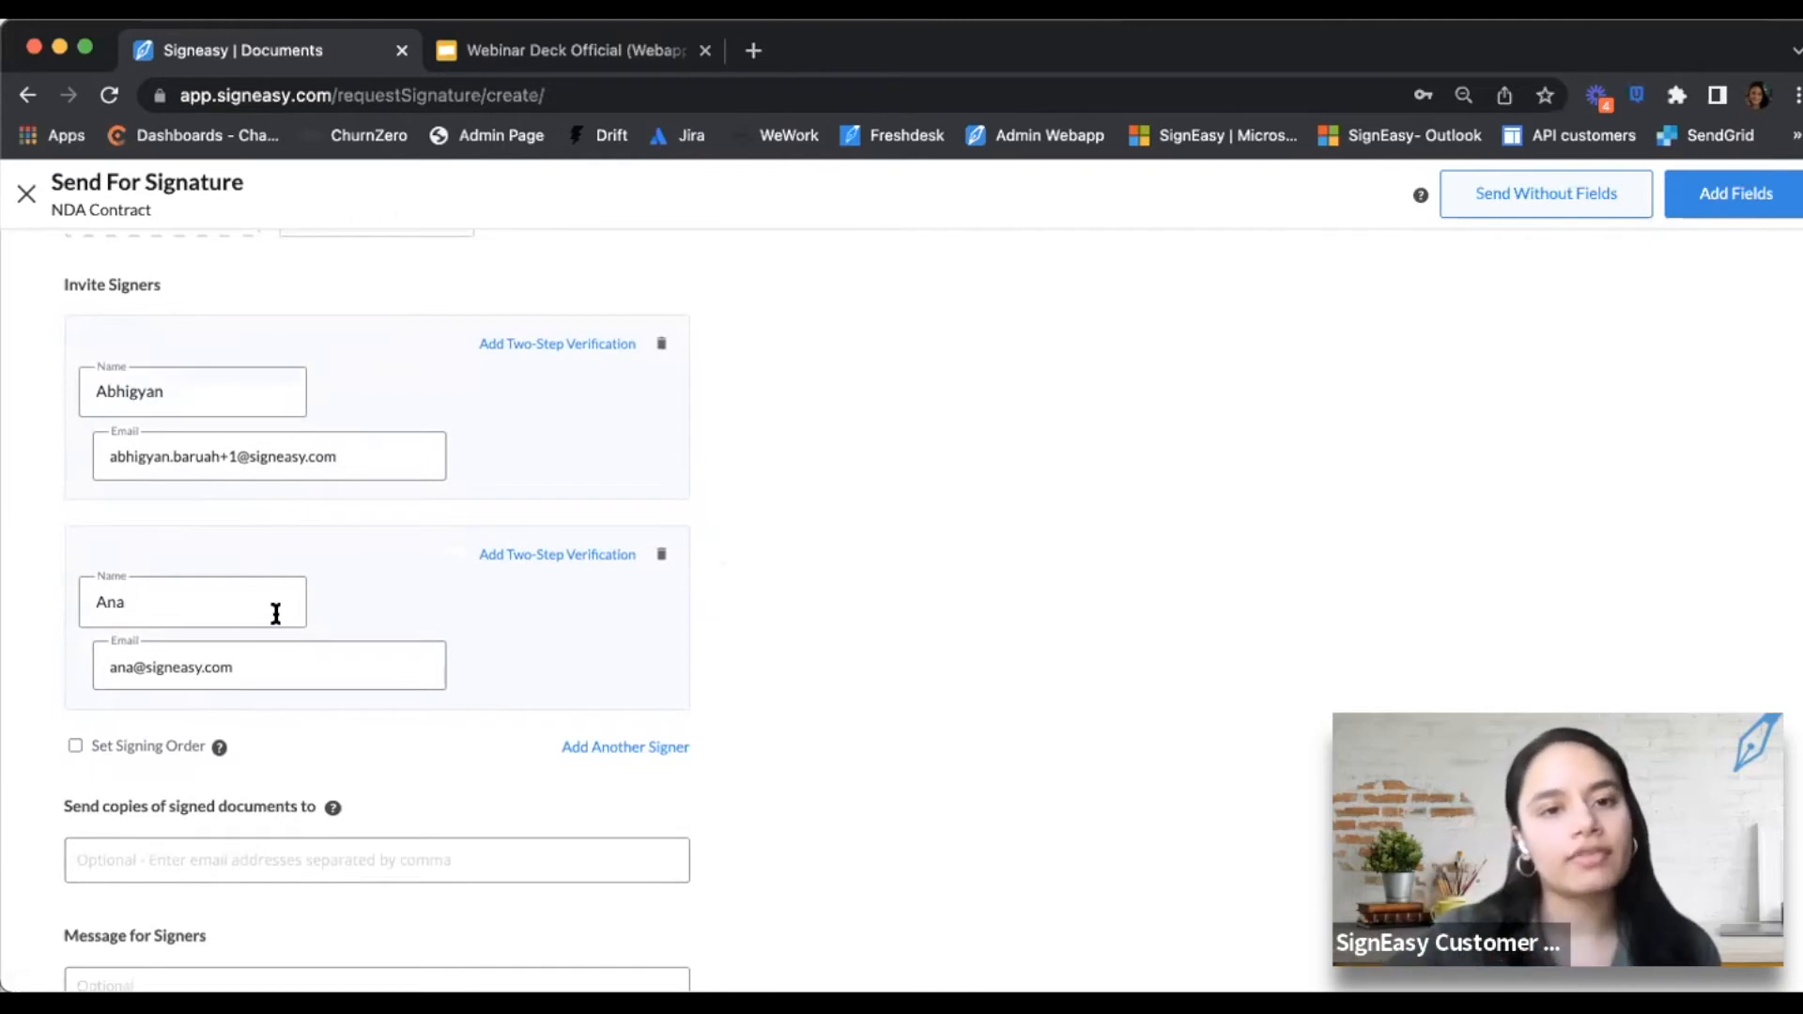
{"action": "scroll", "coordinate": [996, 514], "scroll_direction": "down", "scroll_amount": 2}
{"action": "triple_click", "coordinate": [122, 636]}
{"action": "left_click", "coordinate": [282, 635]}
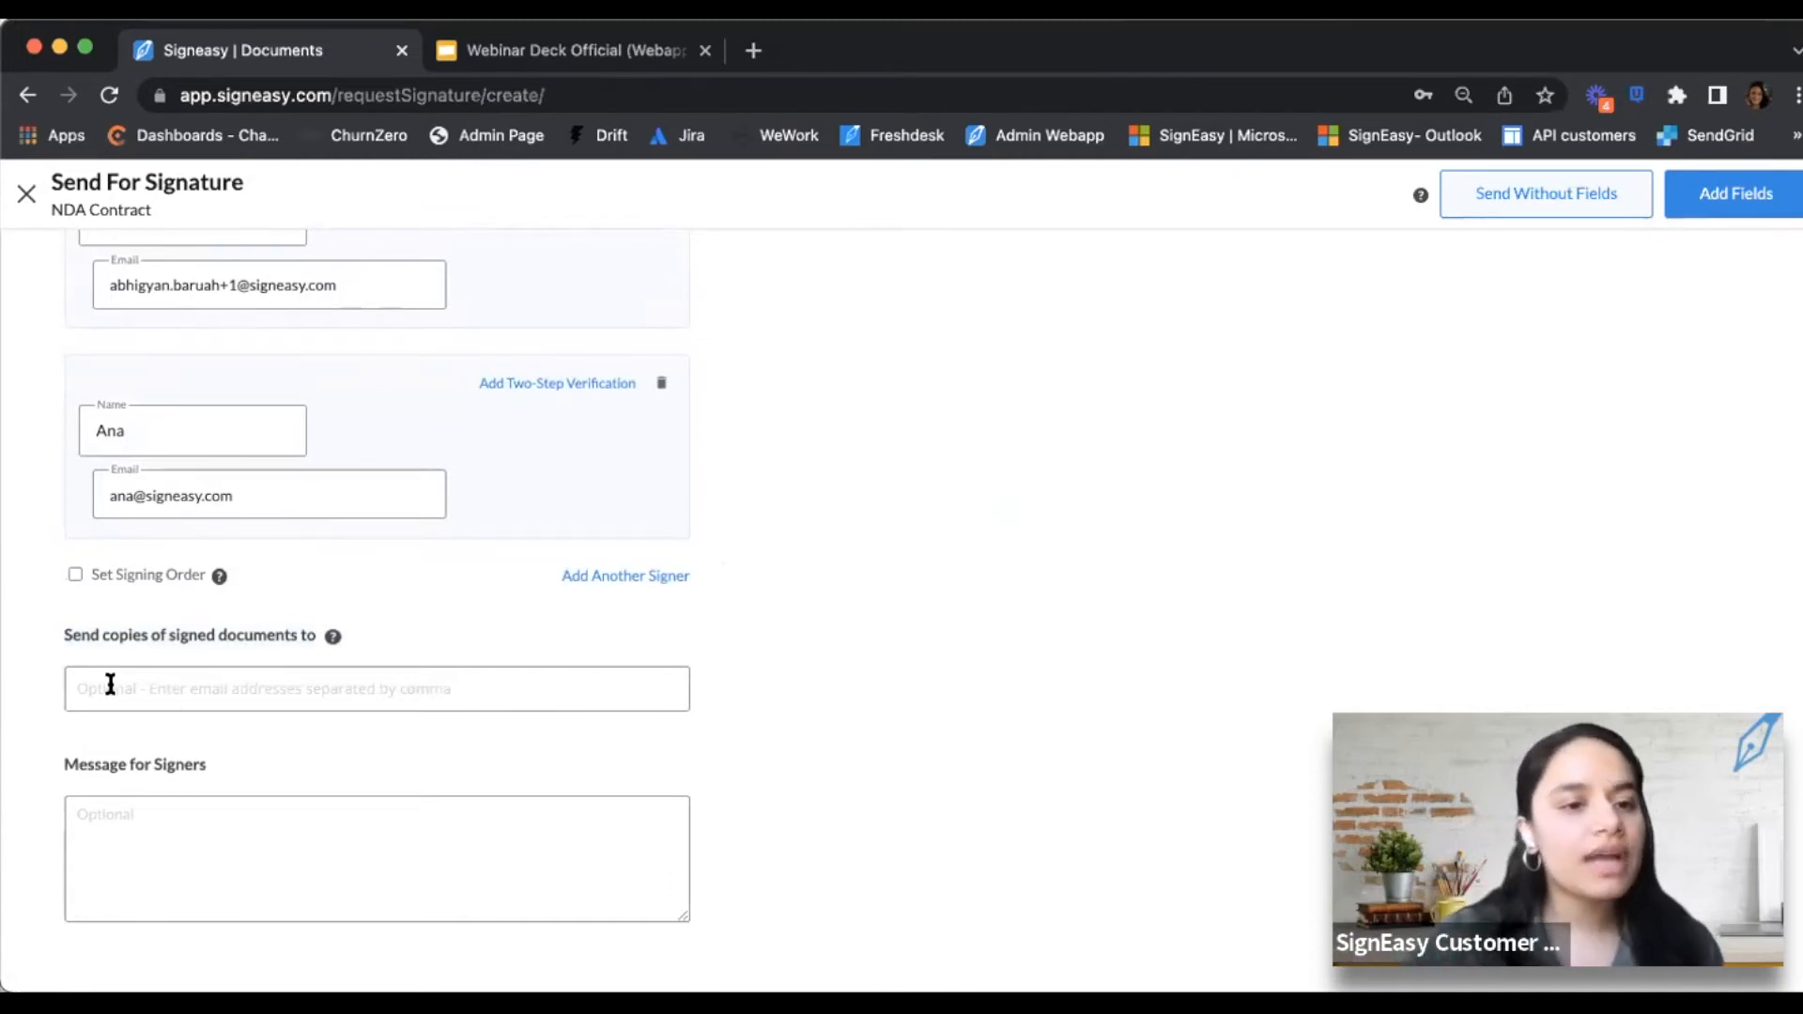
{"action": "scroll", "coordinate": [442, 584], "scroll_direction": "up", "scroll_amount": 3}
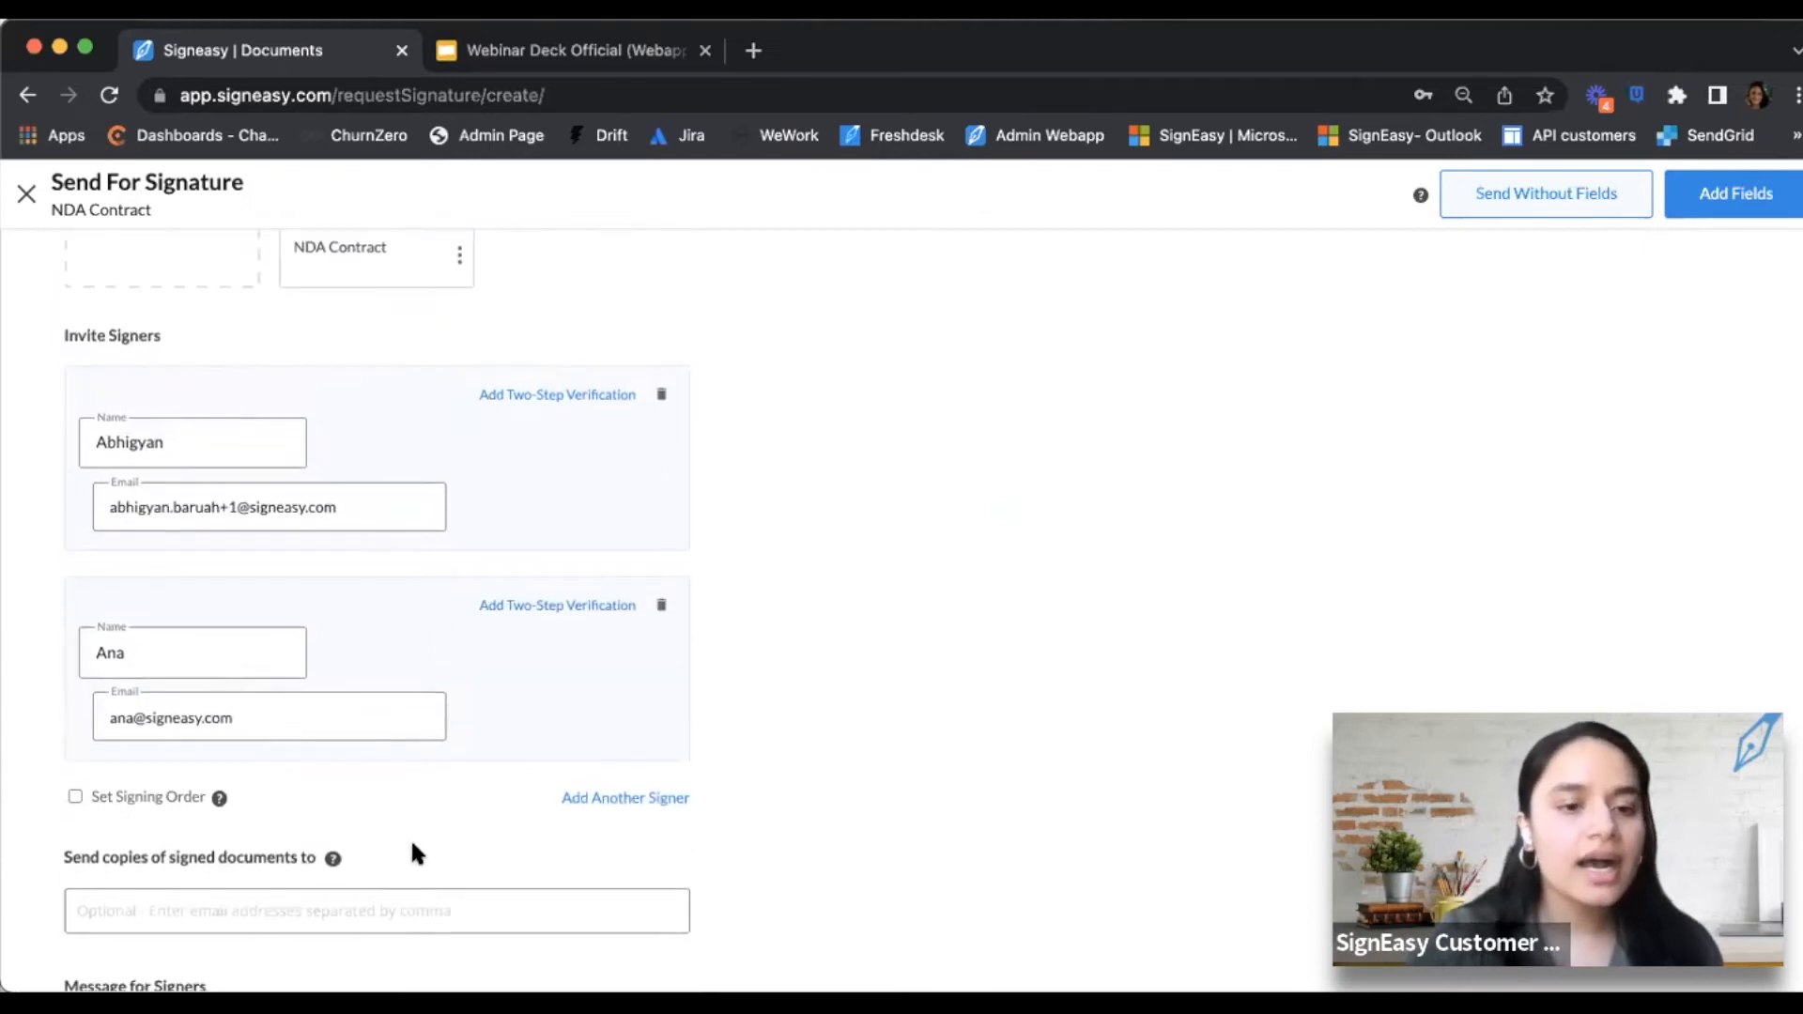
{"action": "scroll", "coordinate": [222, 723], "scroll_direction": "down", "scroll_amount": 3}
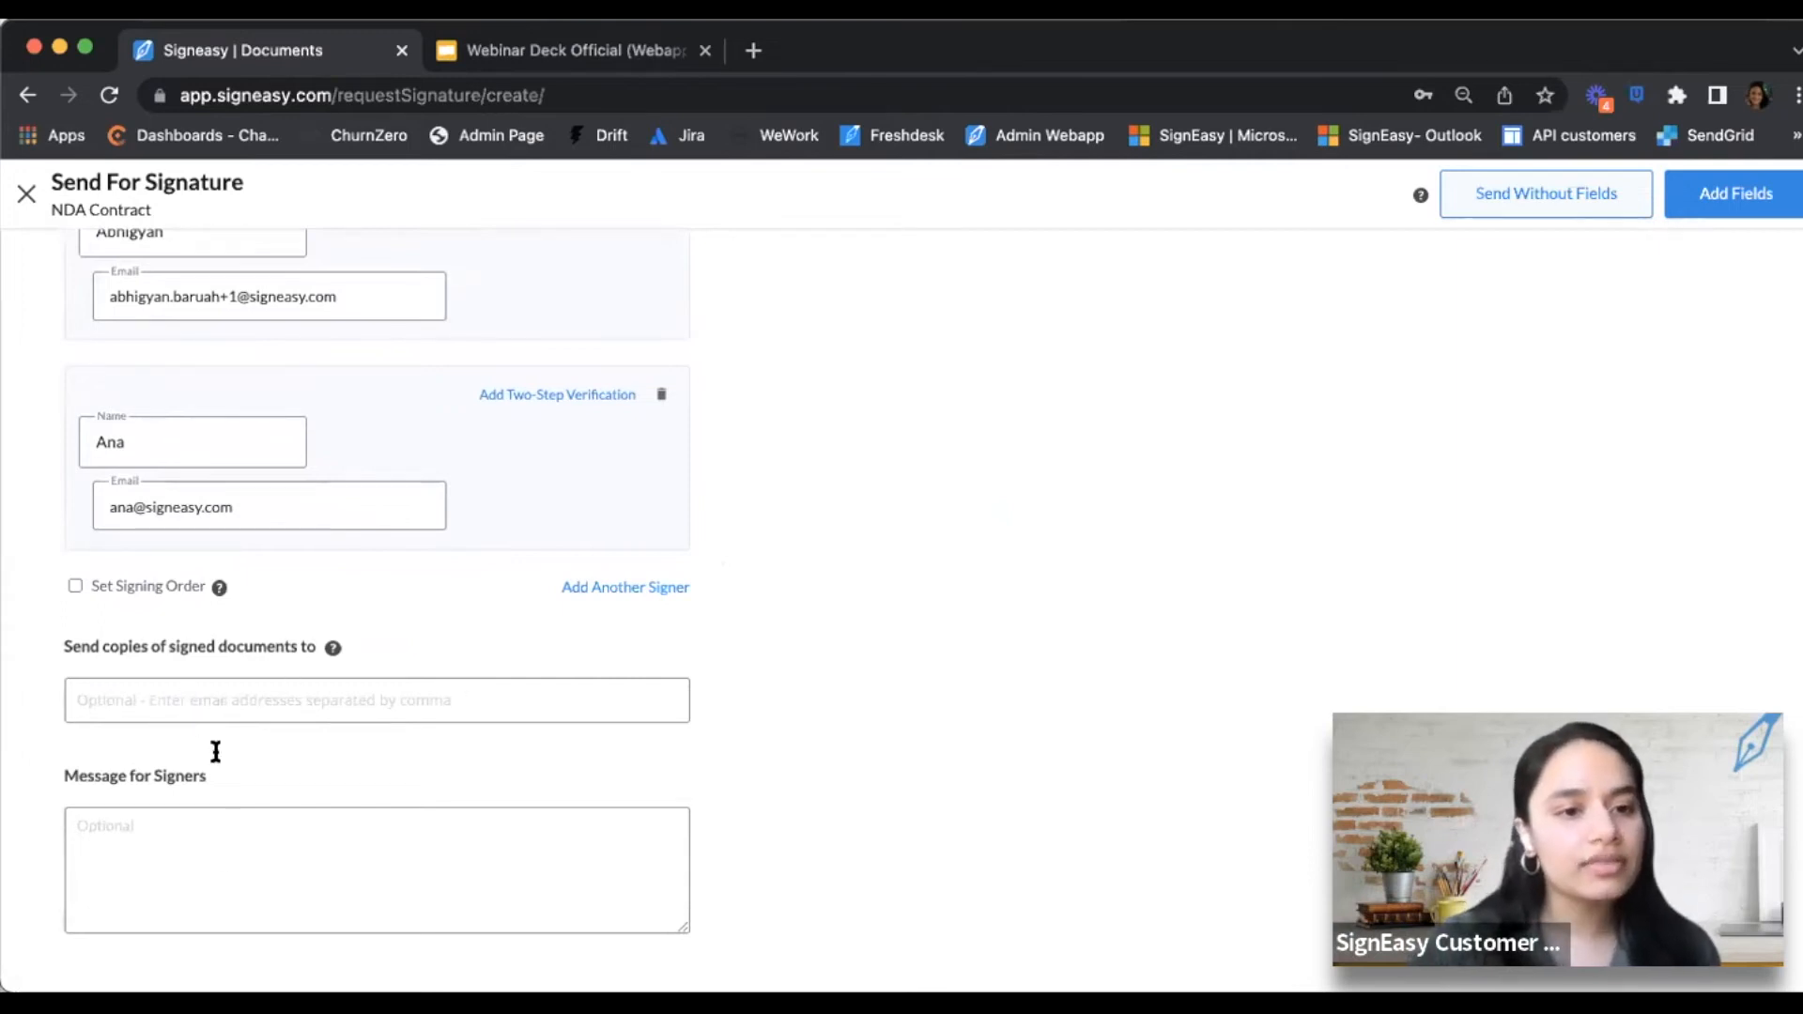
{"action": "left_click", "coordinate": [216, 852]}
{"action": "type", "text": "pls sign by friday!"}
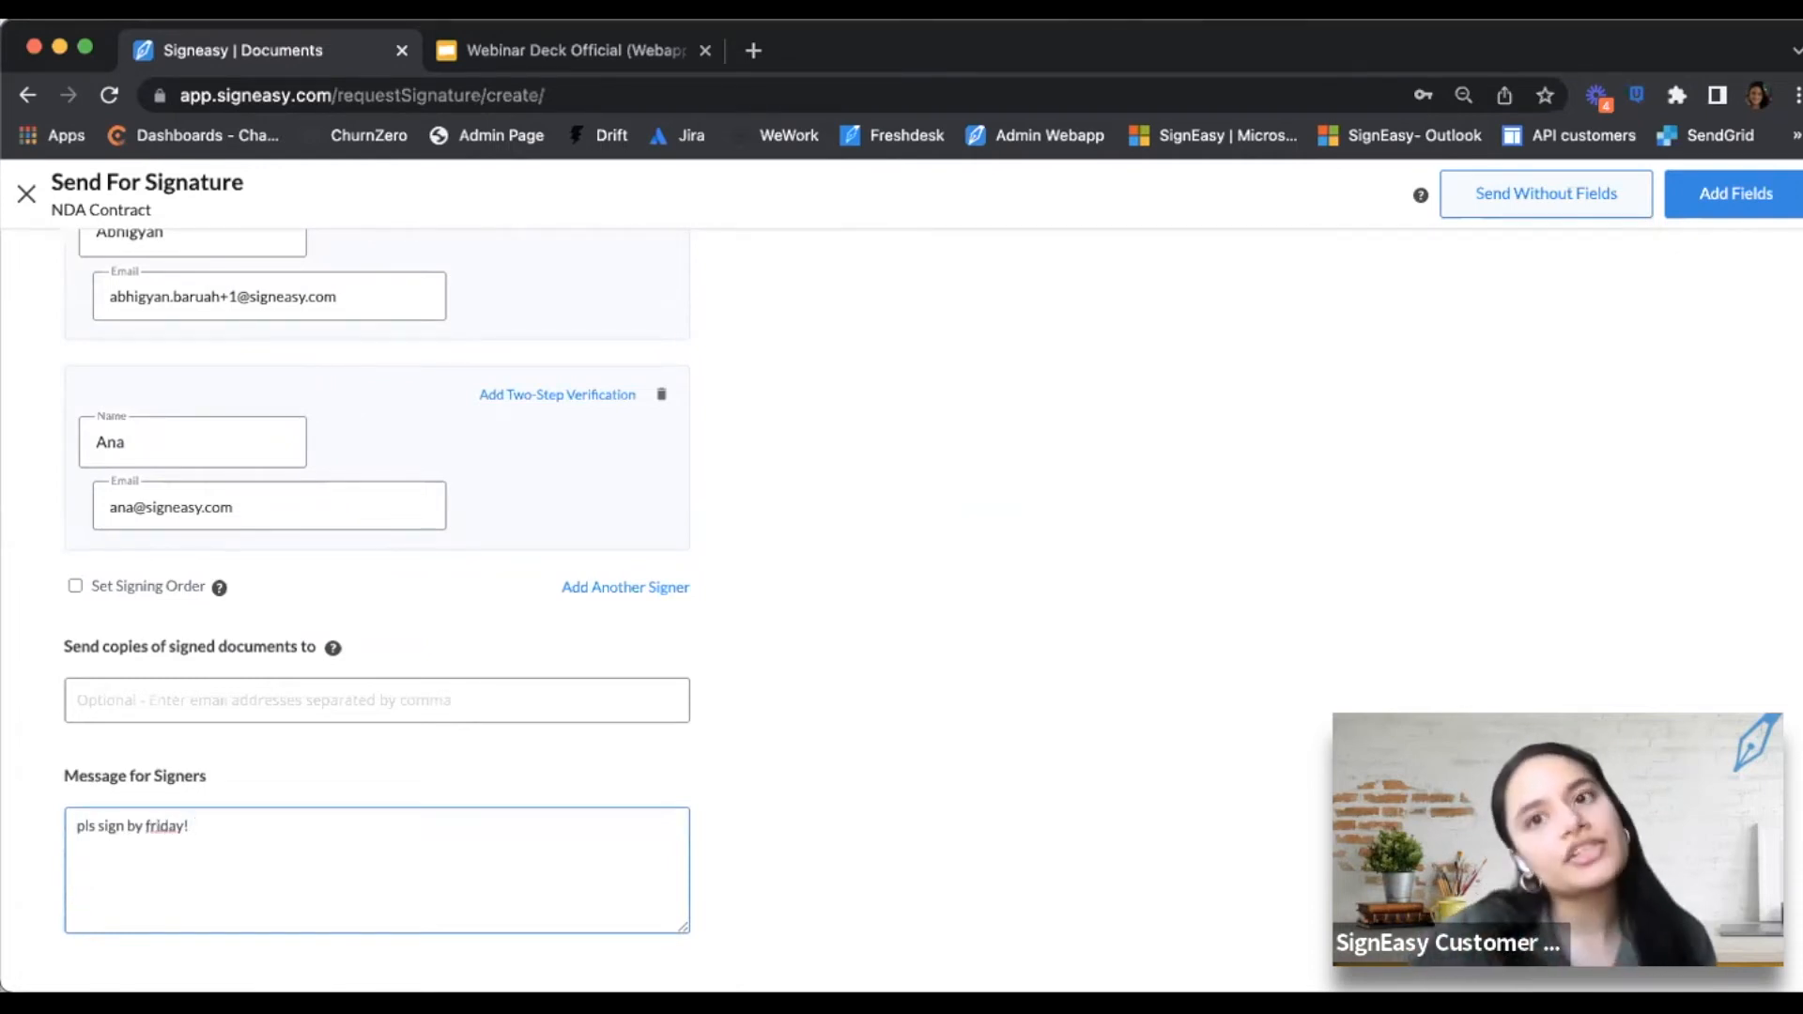
{"action": "scroll", "coordinate": [956, 699], "scroll_direction": "up", "scroll_amount": 2}
{"action": "scroll", "coordinate": [958, 708], "scroll_direction": "down", "scroll_amount": 2}
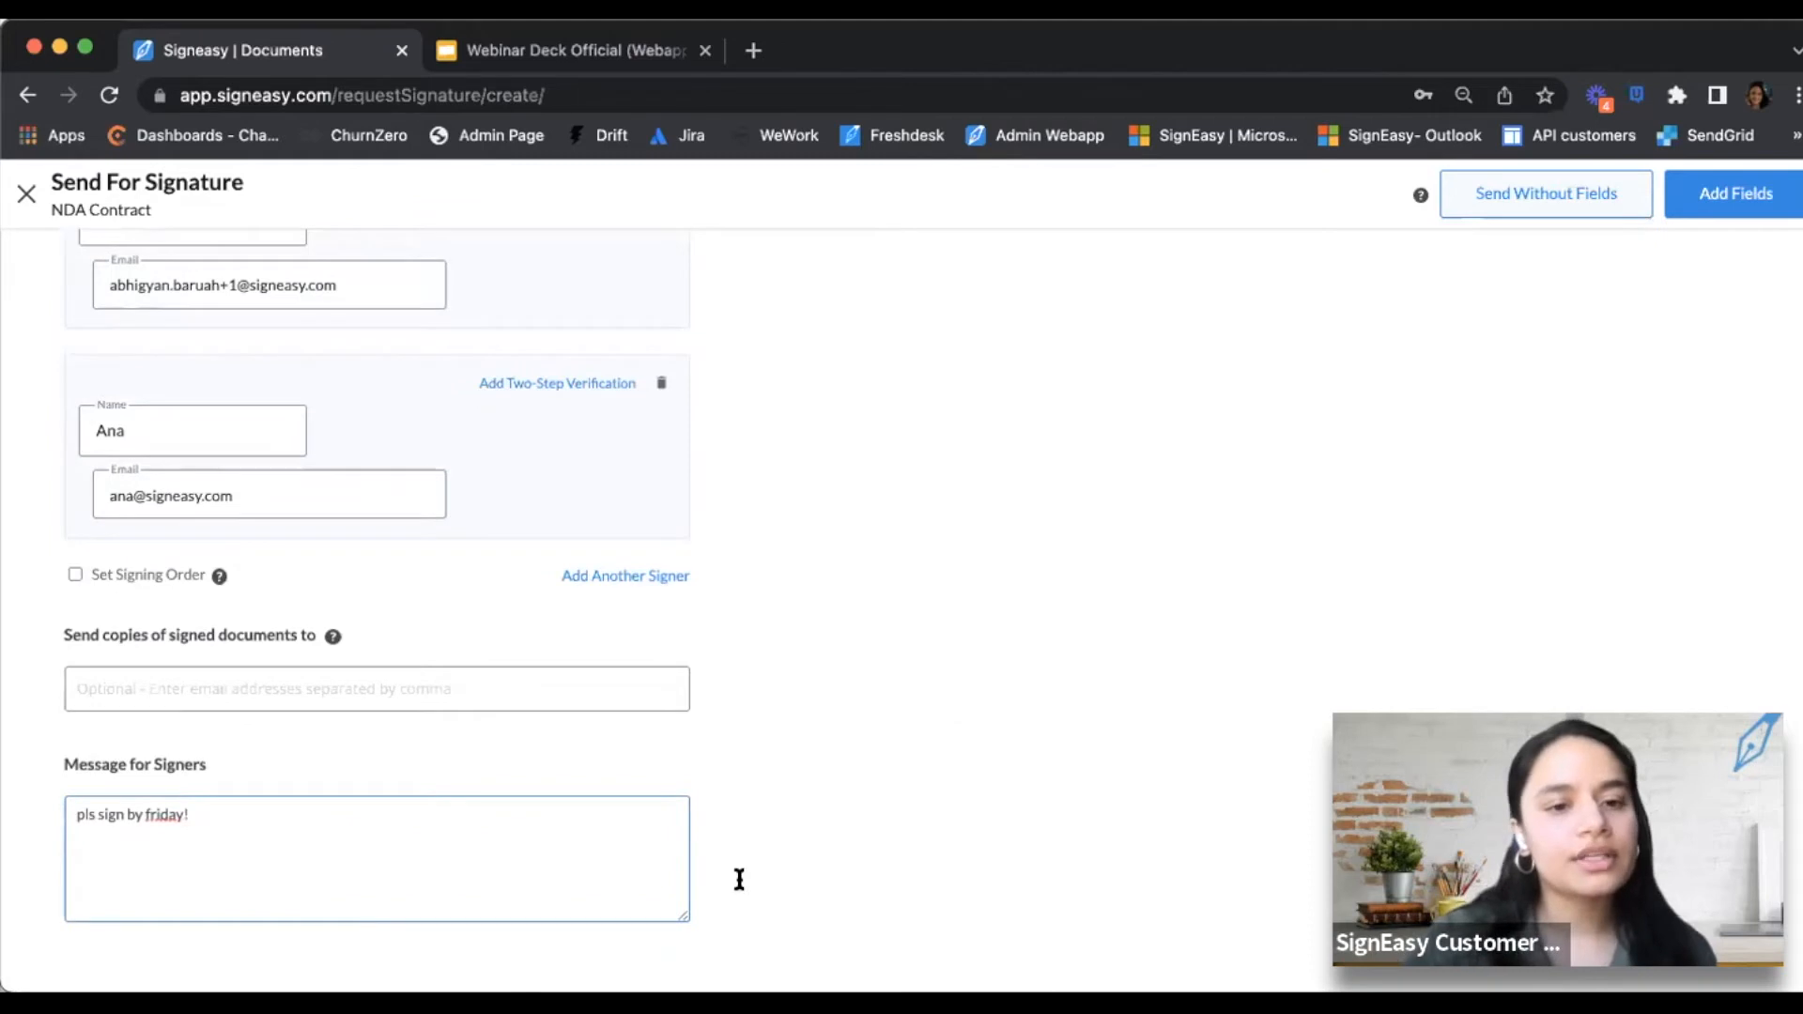
{"action": "scroll", "coordinate": [892, 648], "scroll_direction": "up", "scroll_amount": 3}
{"action": "scroll", "coordinate": [908, 616], "scroll_direction": "down", "scroll_amount": 3}
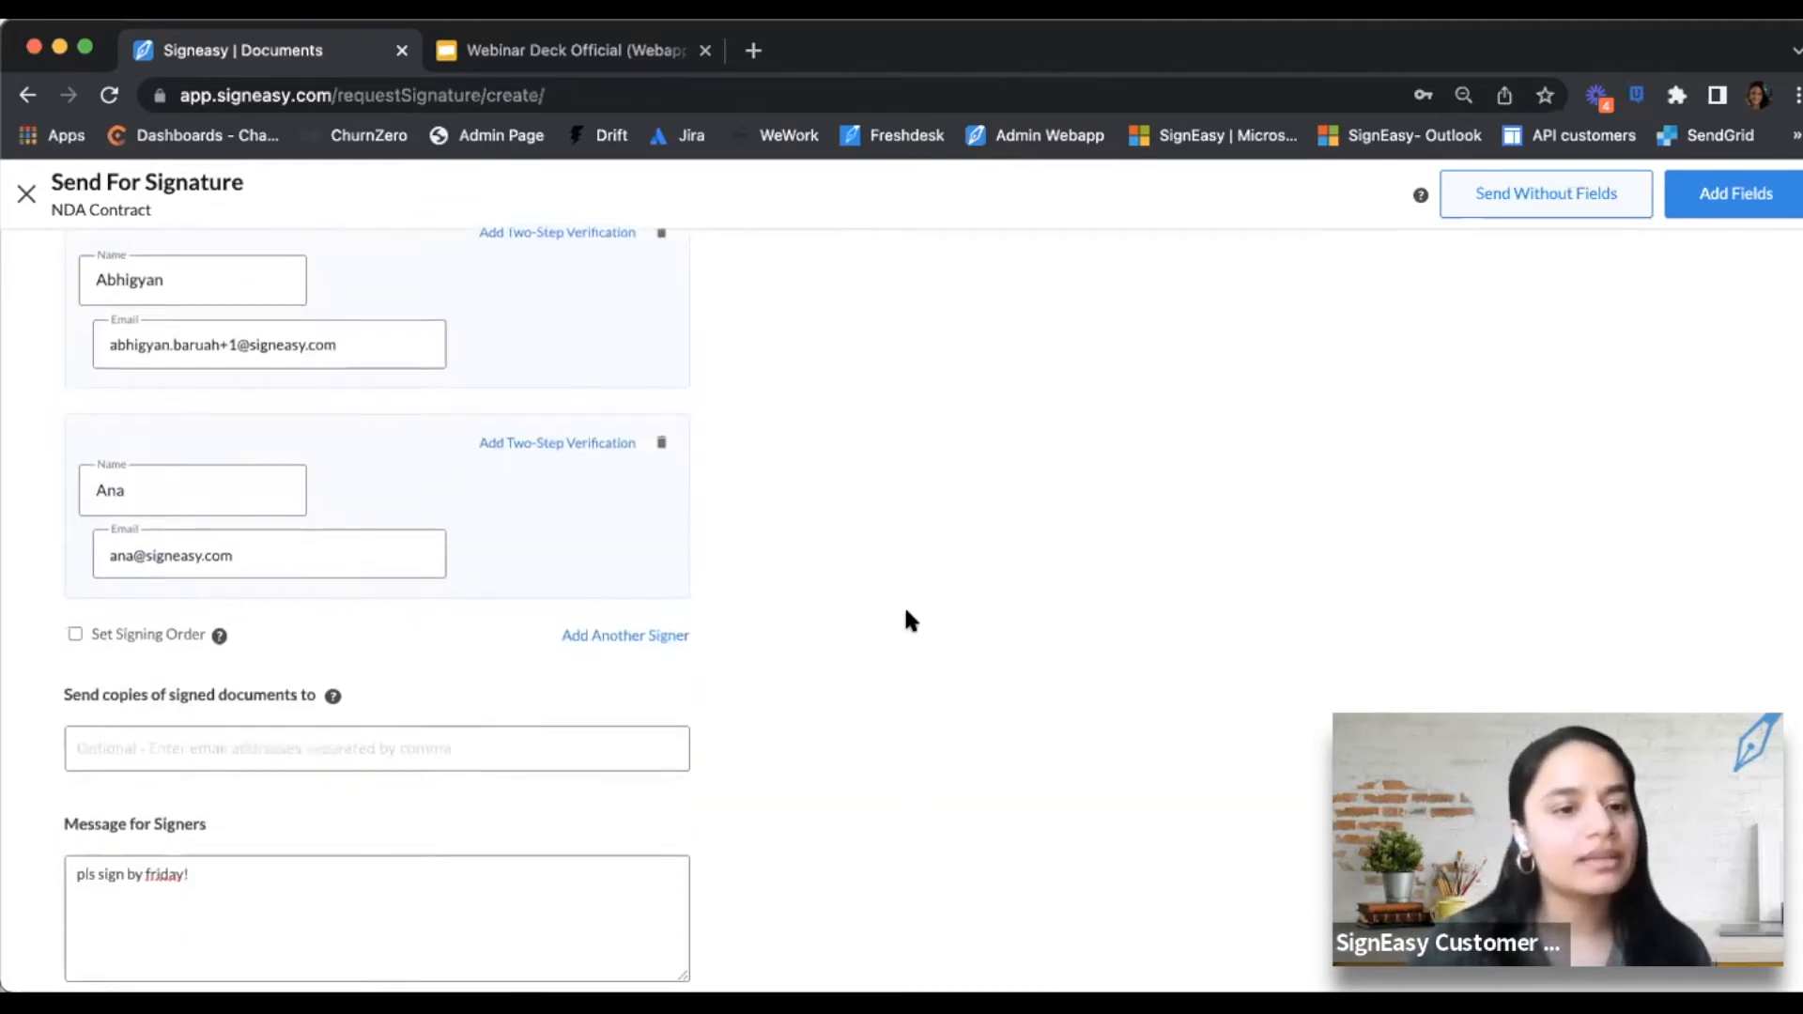
{"action": "scroll", "coordinate": [1003, 685], "scroll_direction": "up", "scroll_amount": 3}
{"action": "scroll", "coordinate": [1001, 676], "scroll_direction": "up", "scroll_amount": 3}
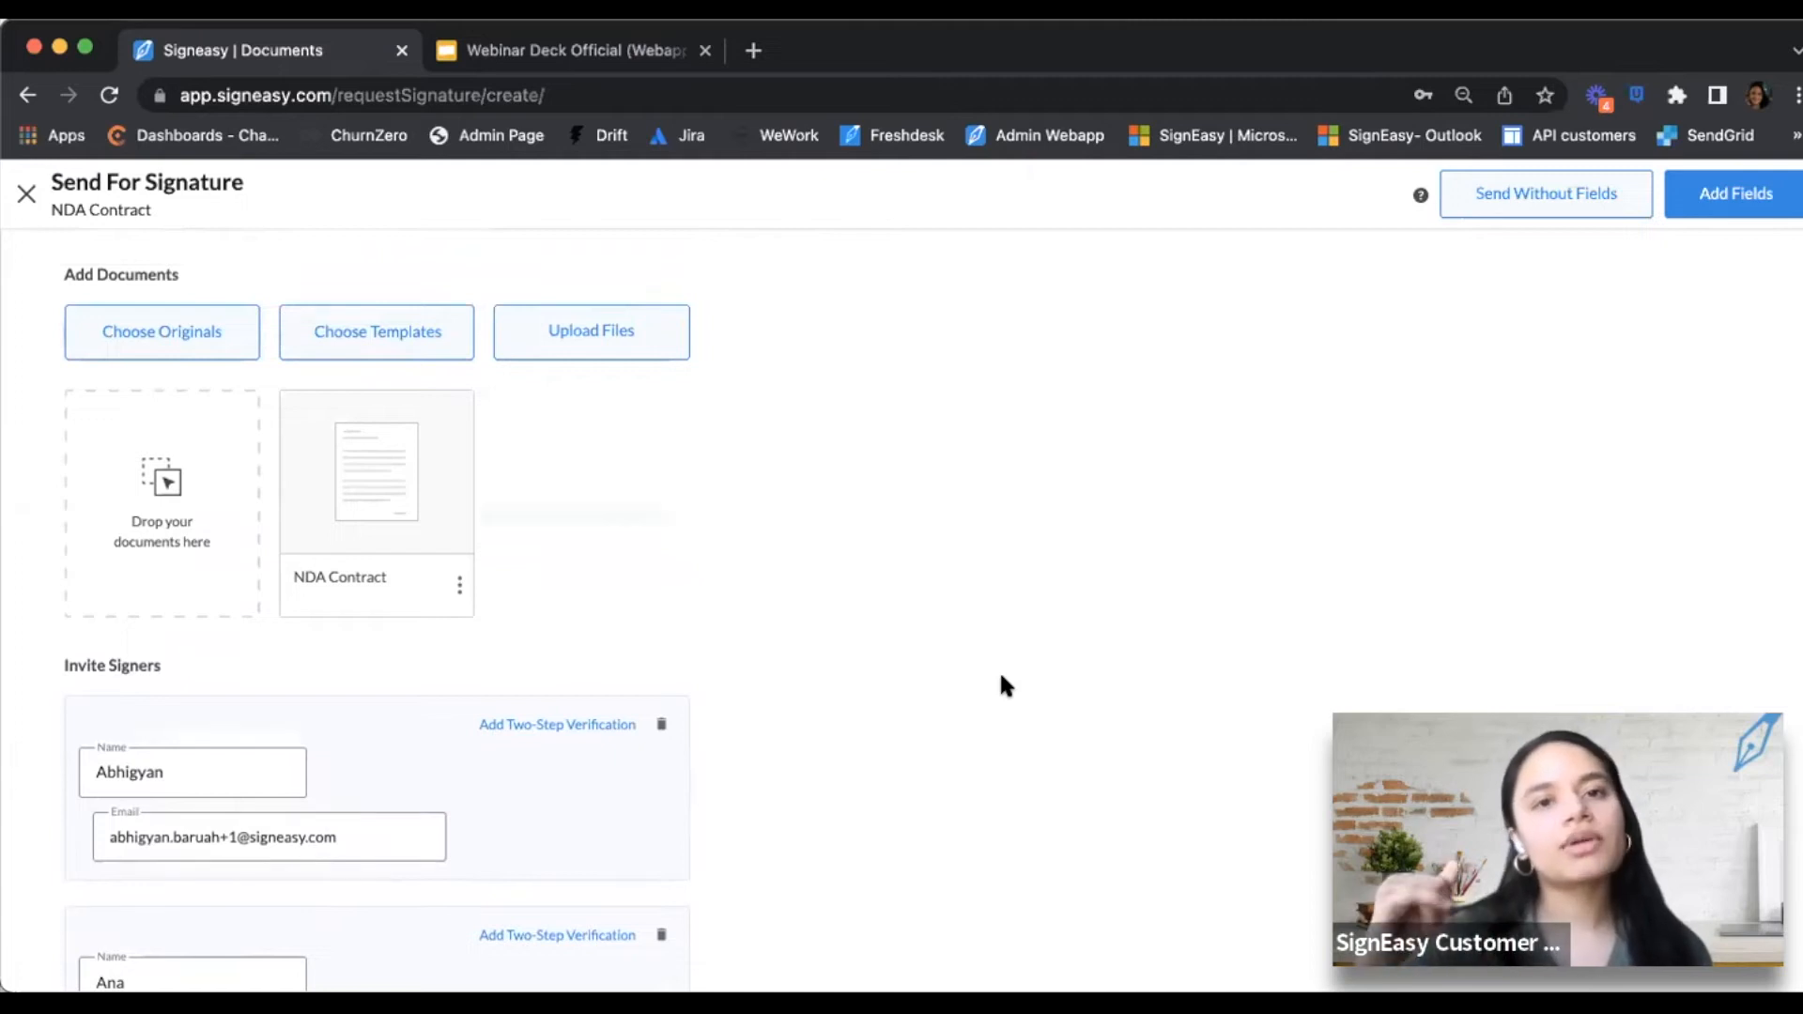
{"action": "scroll", "coordinate": [1147, 516], "scroll_direction": "down", "scroll_amount": 2}
{"action": "scroll", "coordinate": [1146, 516], "scroll_direction": "up", "scroll_amount": 2}
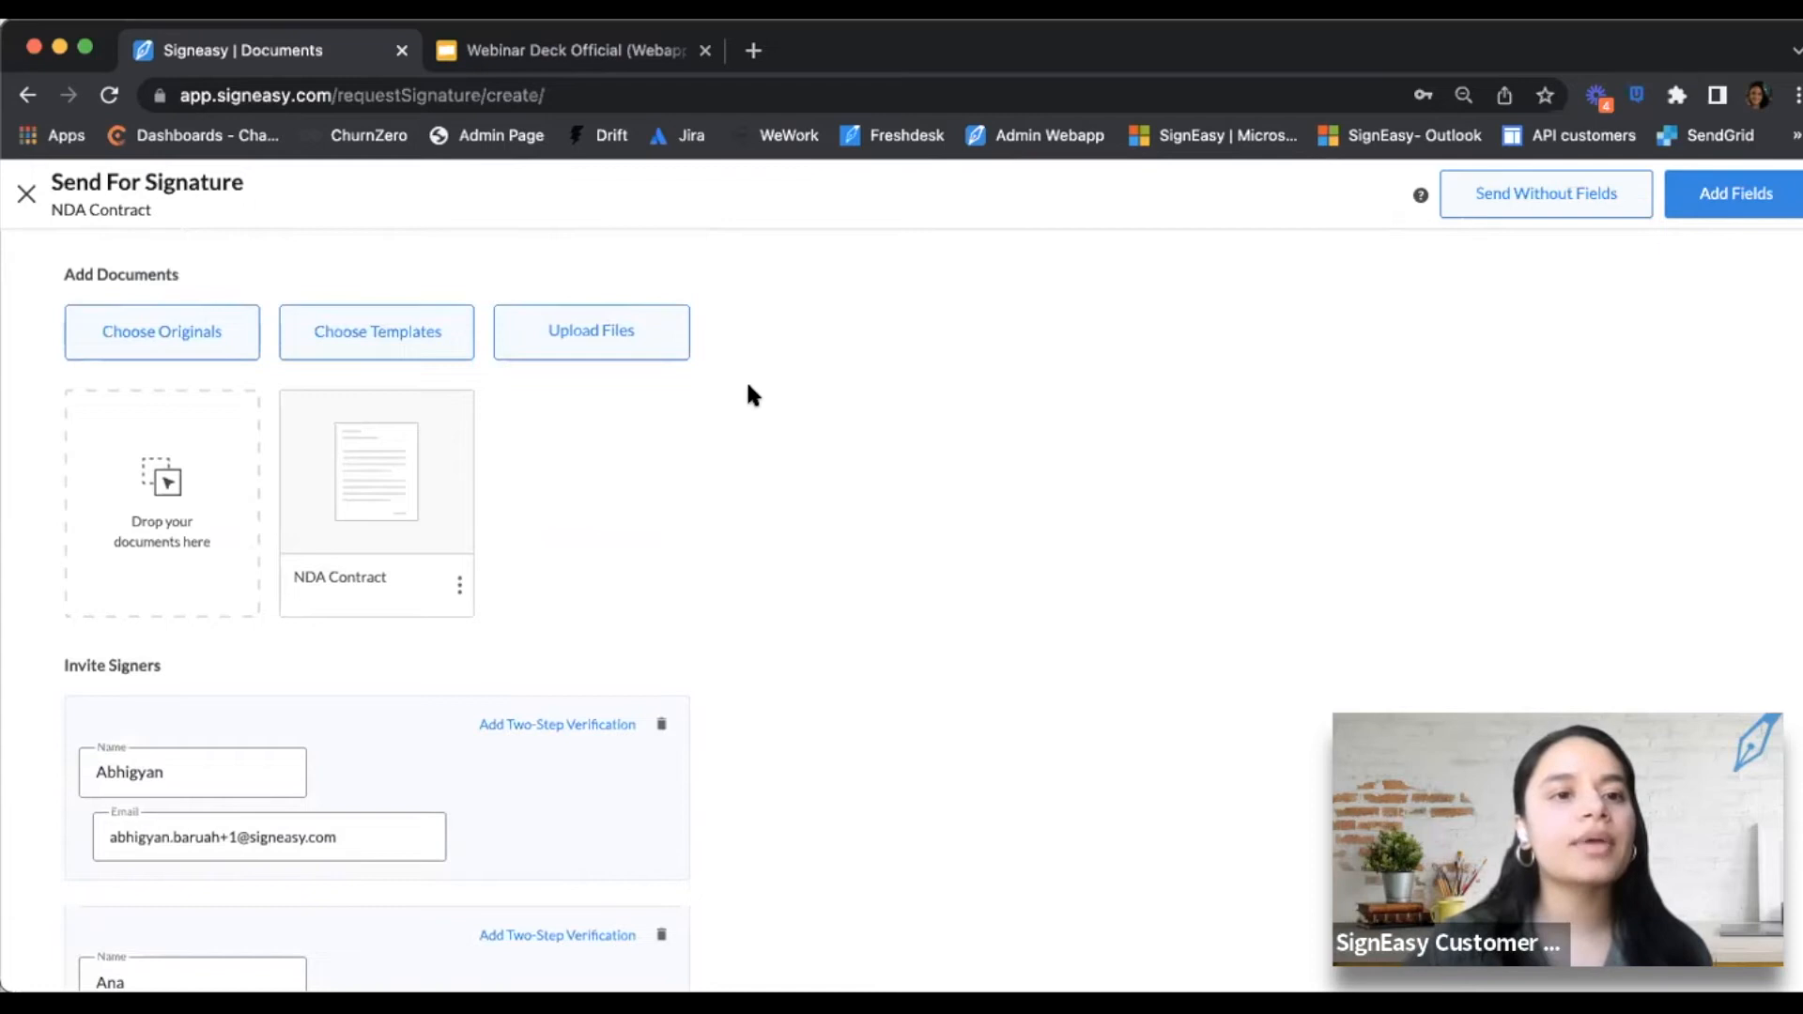
{"action": "scroll", "coordinate": [593, 531], "scroll_direction": "down", "scroll_amount": 5}
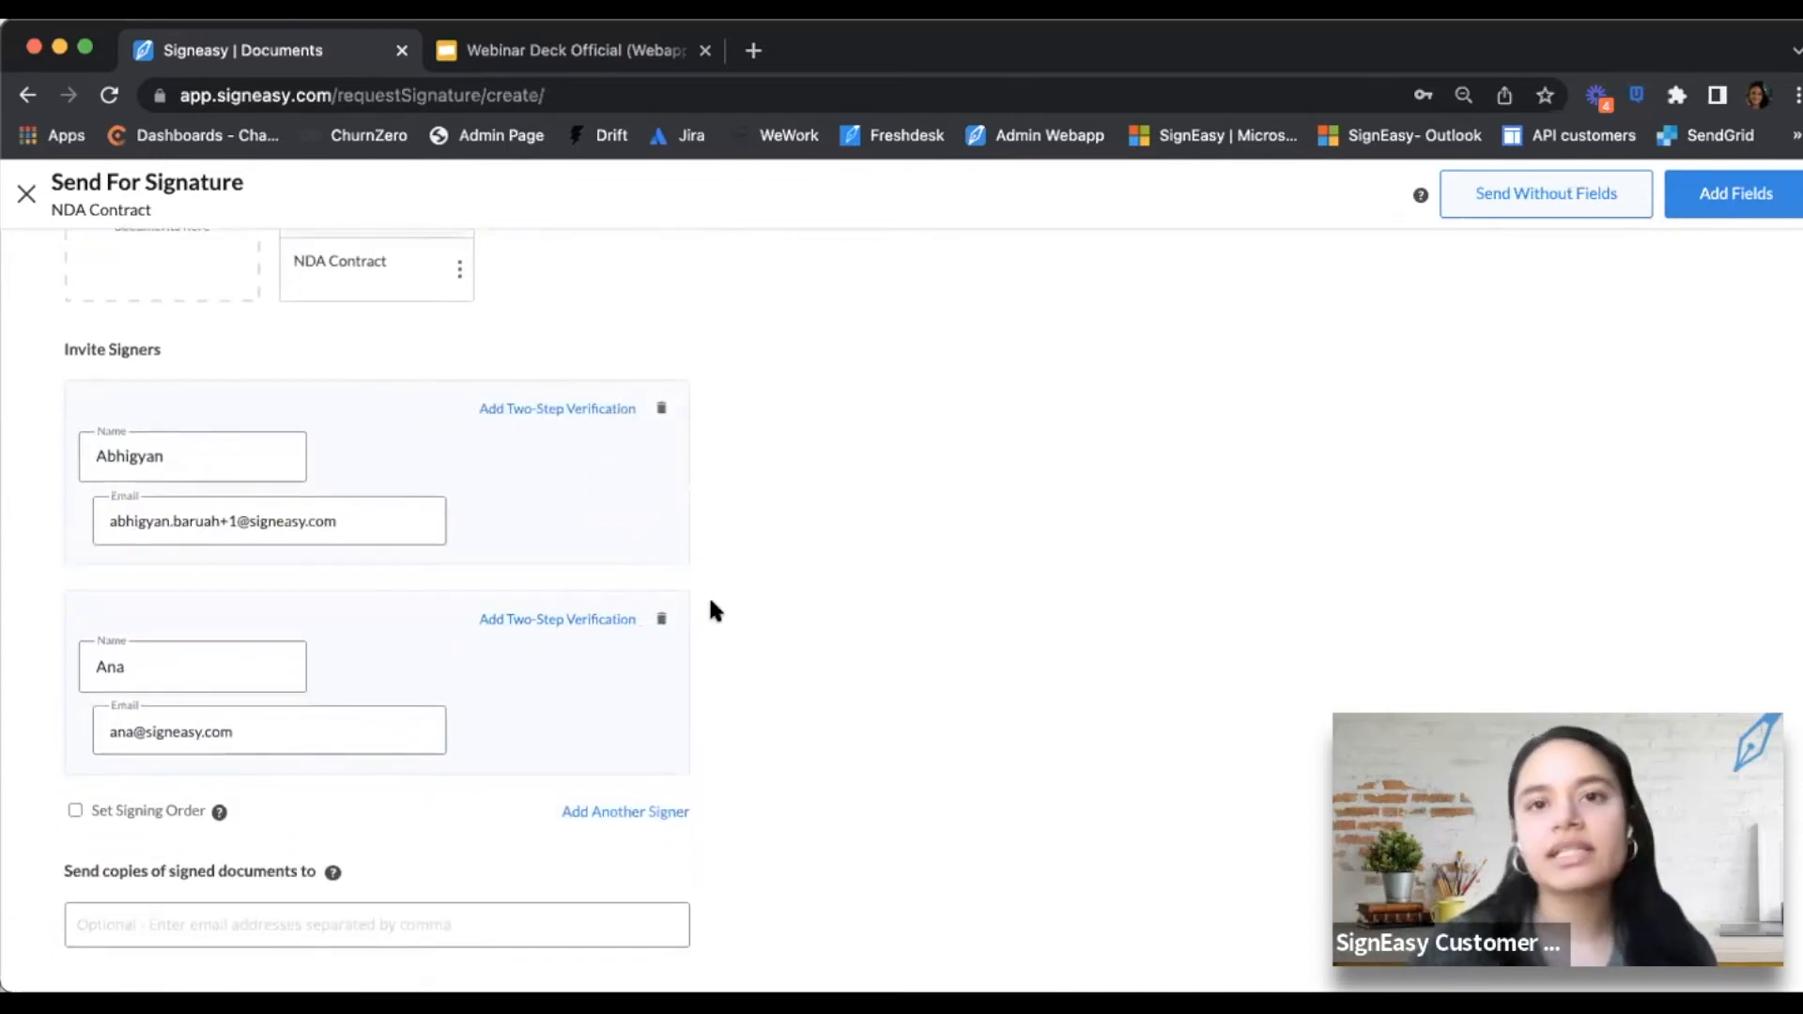
{"action": "scroll", "coordinate": [733, 573], "scroll_direction": "up", "scroll_amount": 5}
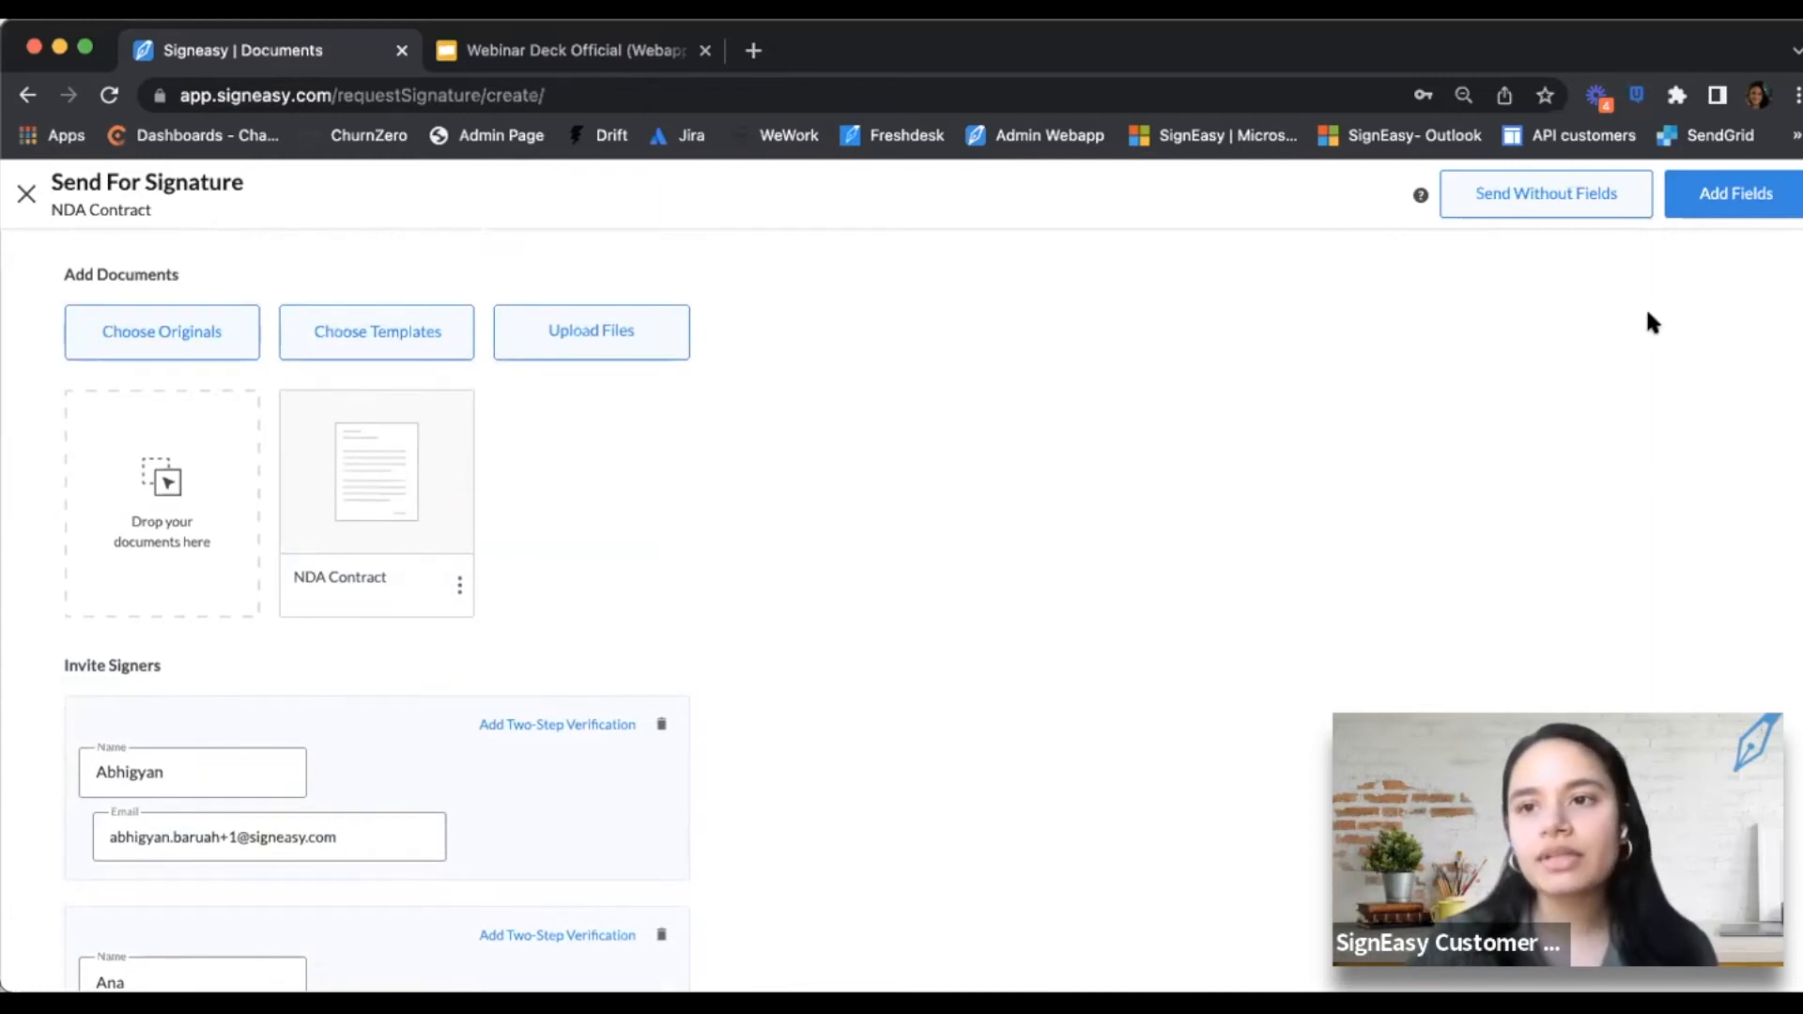
Open the NDA in the field editor and scroll to the signature block on page 1
{"action": "left_click", "coordinate": [1702, 208]}
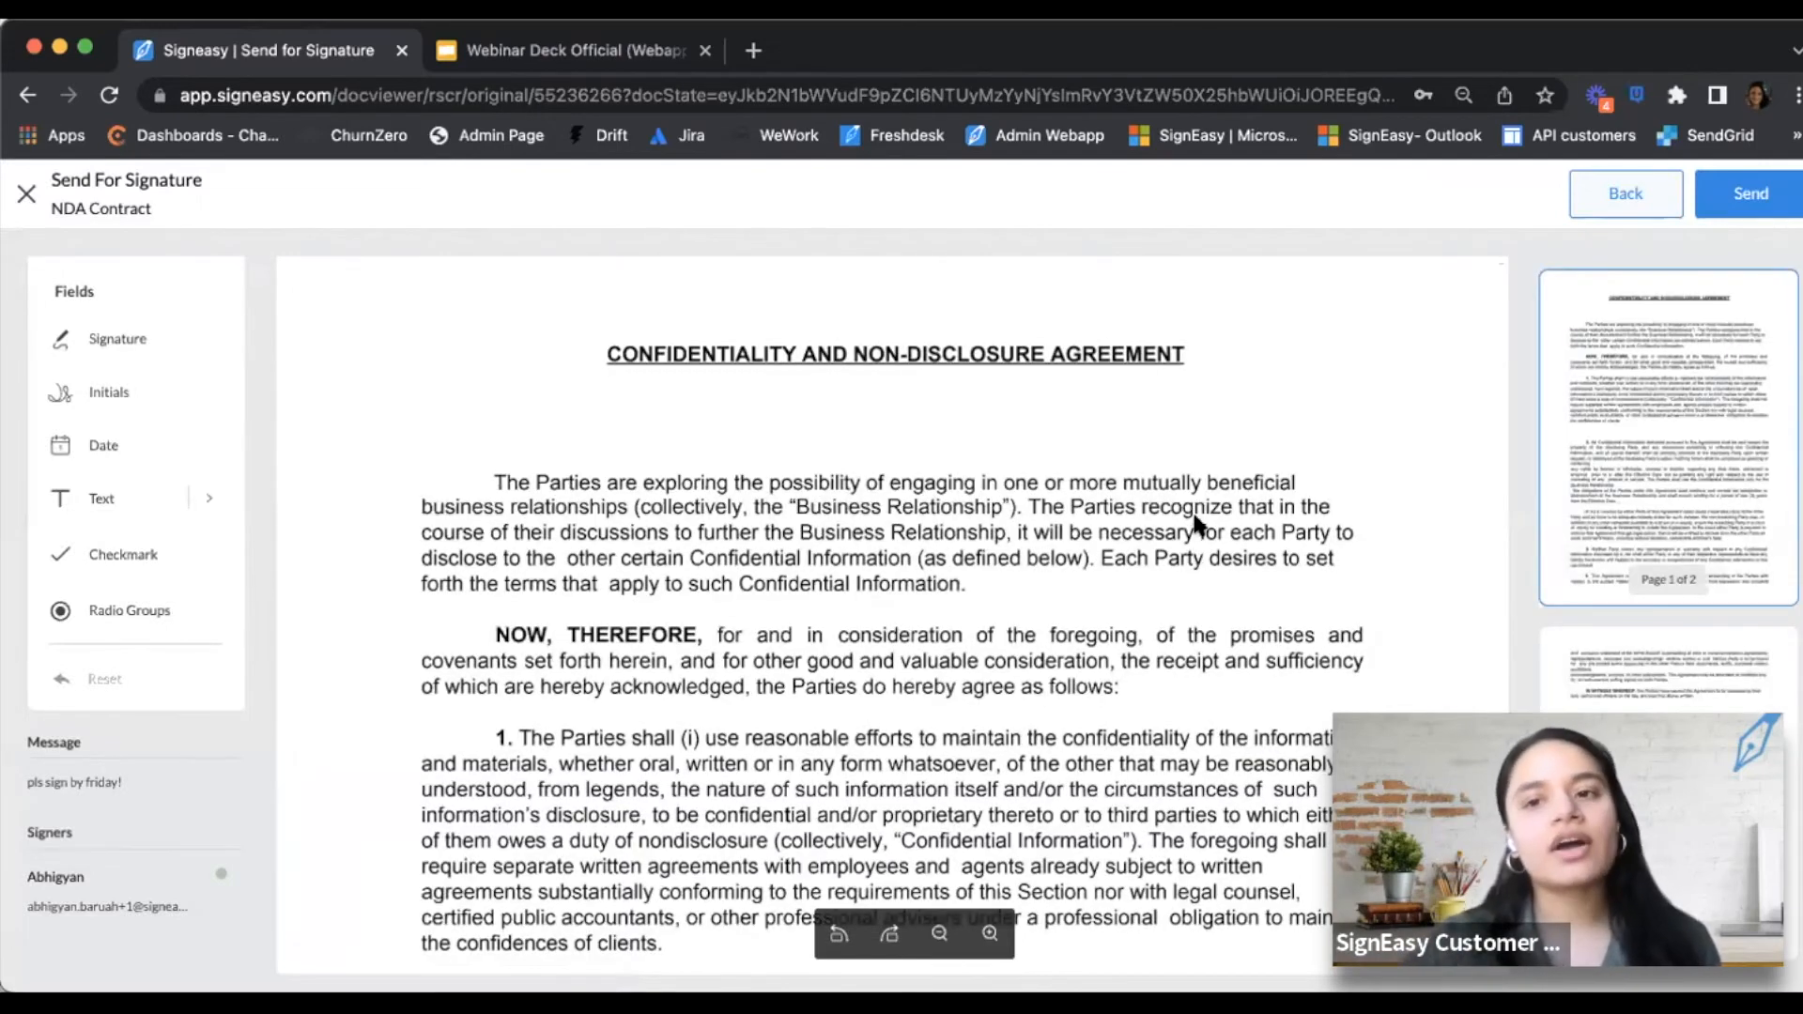
{"action": "scroll", "coordinate": [1191, 535], "scroll_direction": "down", "scroll_amount": 10}
{"action": "scroll", "coordinate": [1192, 516], "scroll_direction": "down", "scroll_amount": 5}
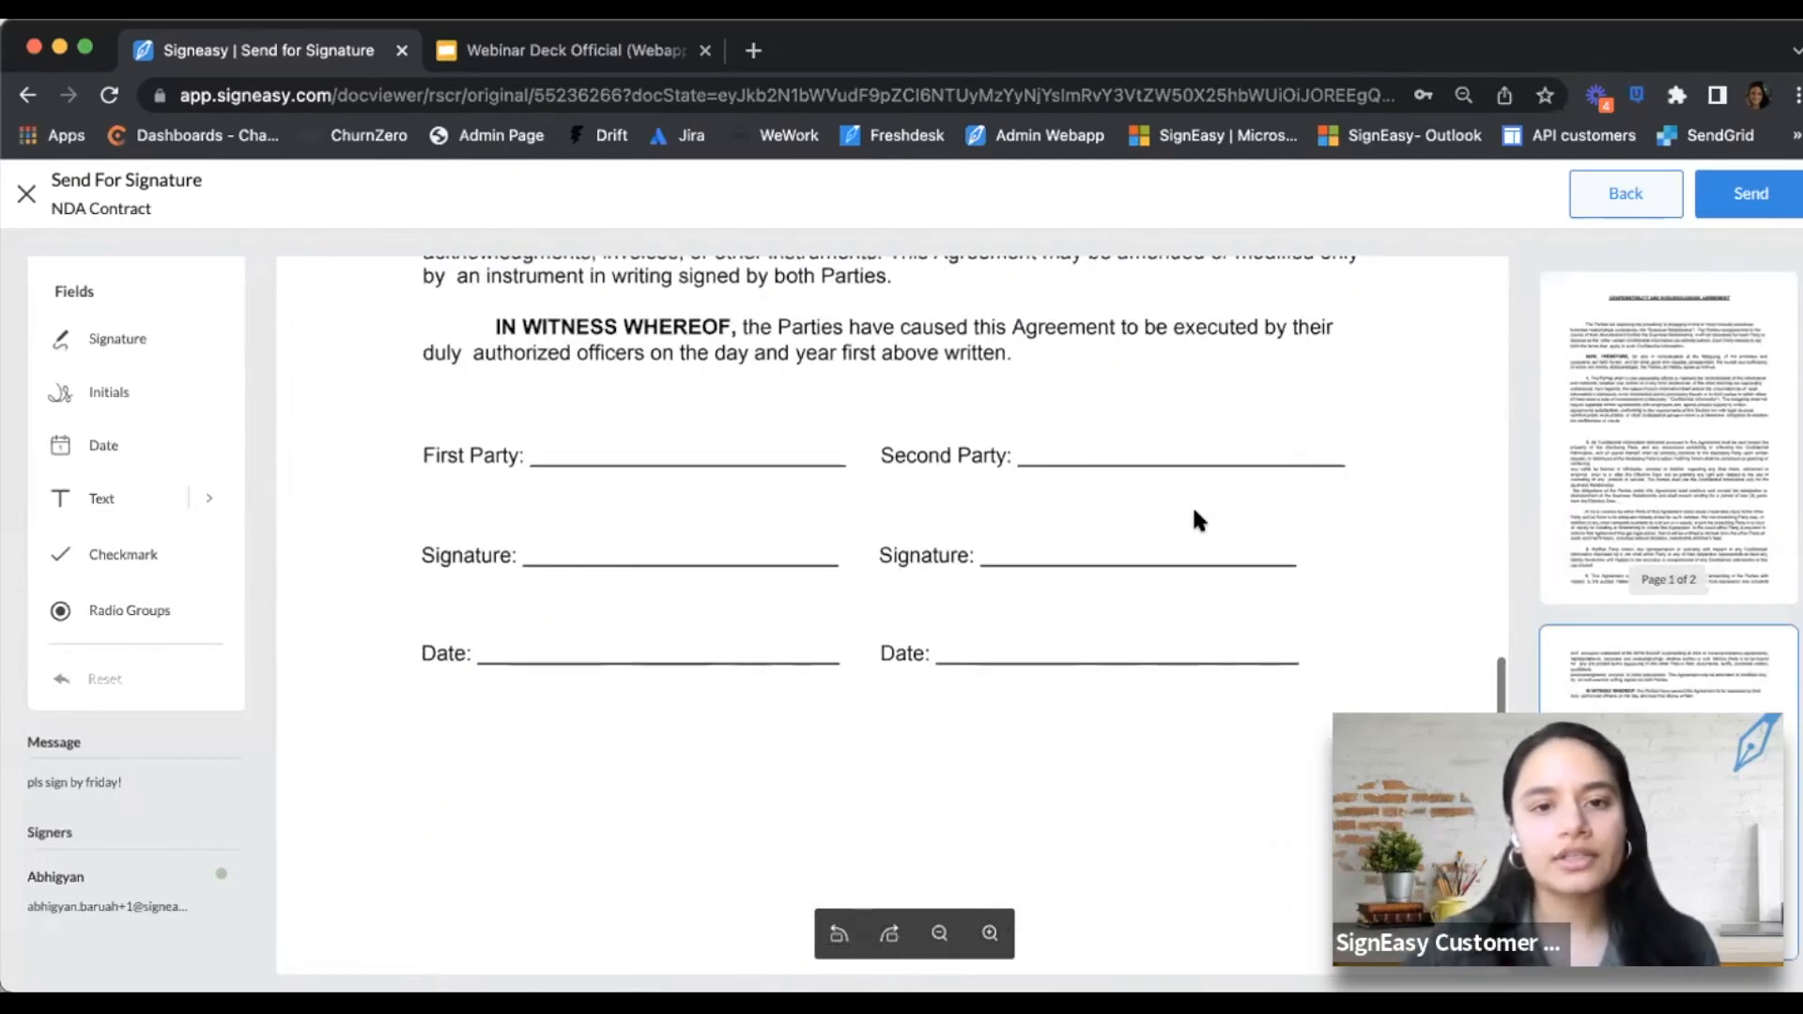
{"action": "scroll", "coordinate": [1191, 554], "scroll_direction": "up", "scroll_amount": 1}
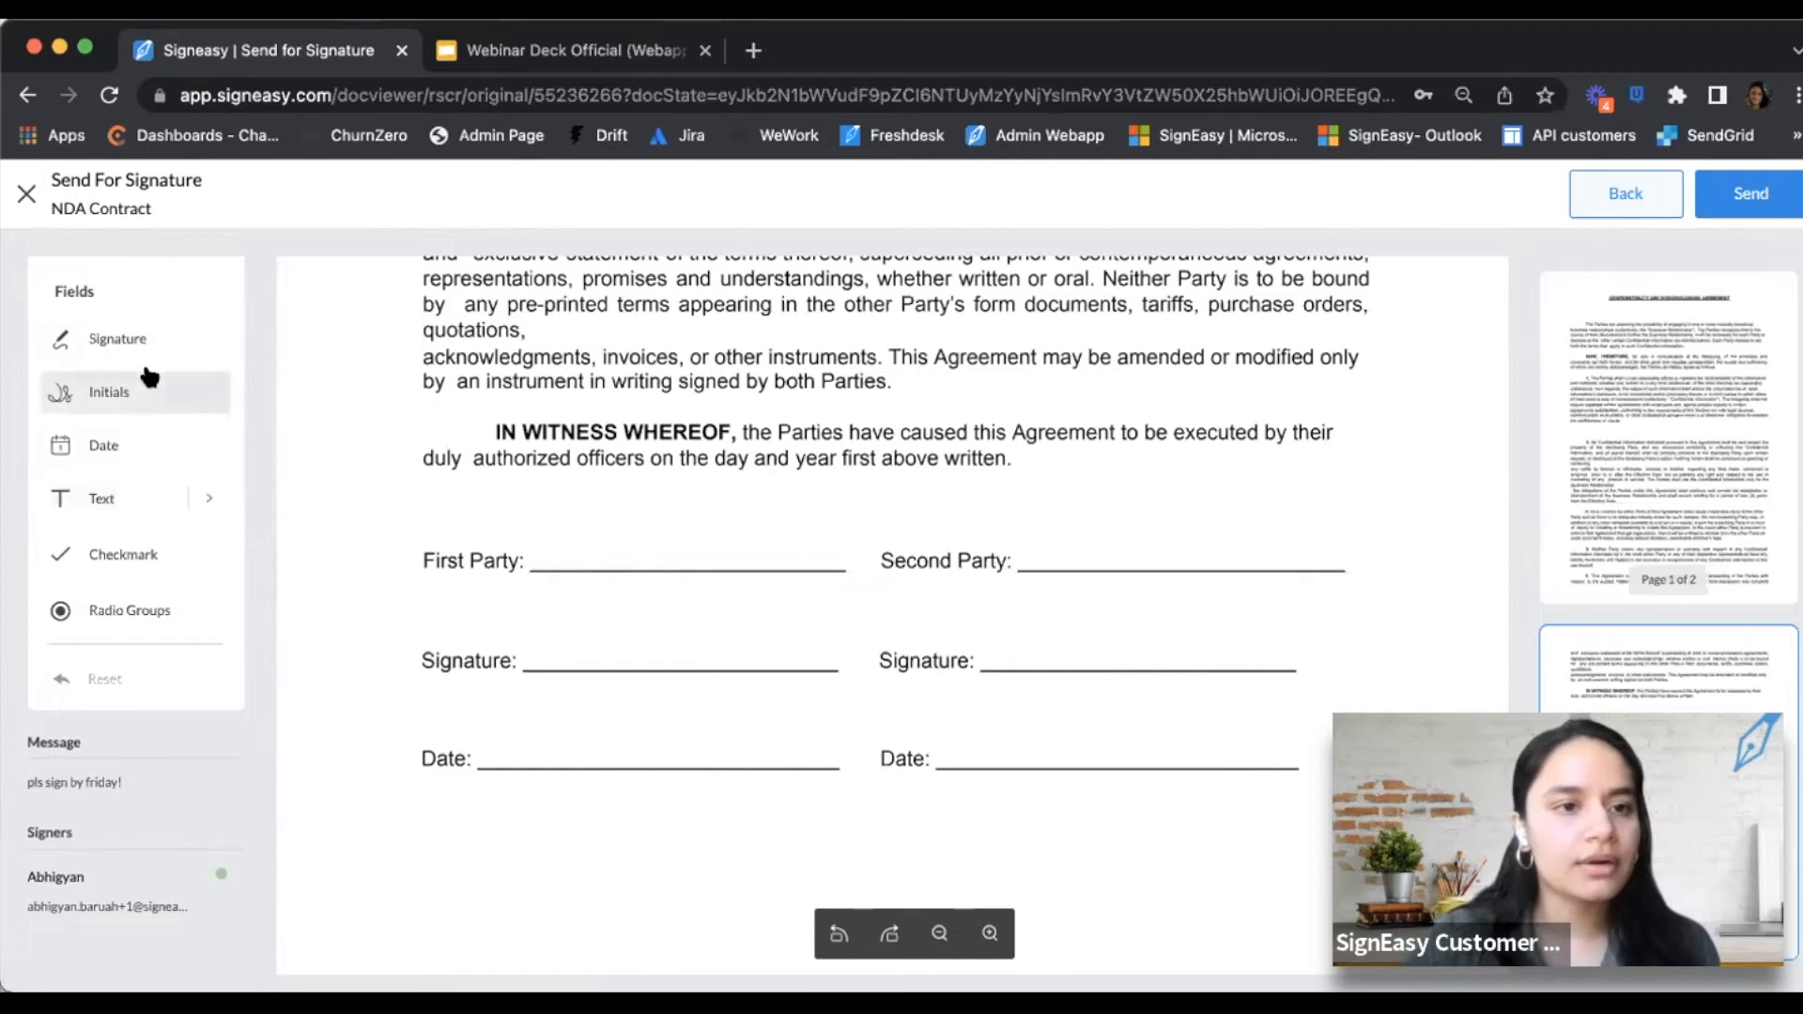
Place Signature and Date fields on both the First Party and Second Party lines
{"action": "mouse_move", "coordinate": [122, 340]}
{"action": "left_mouse_down"}
{"action": "mouse_move", "coordinate": [474, 619]}
{"action": "mouse_move", "coordinate": [547, 621]}
{"action": "left_mouse_up"}
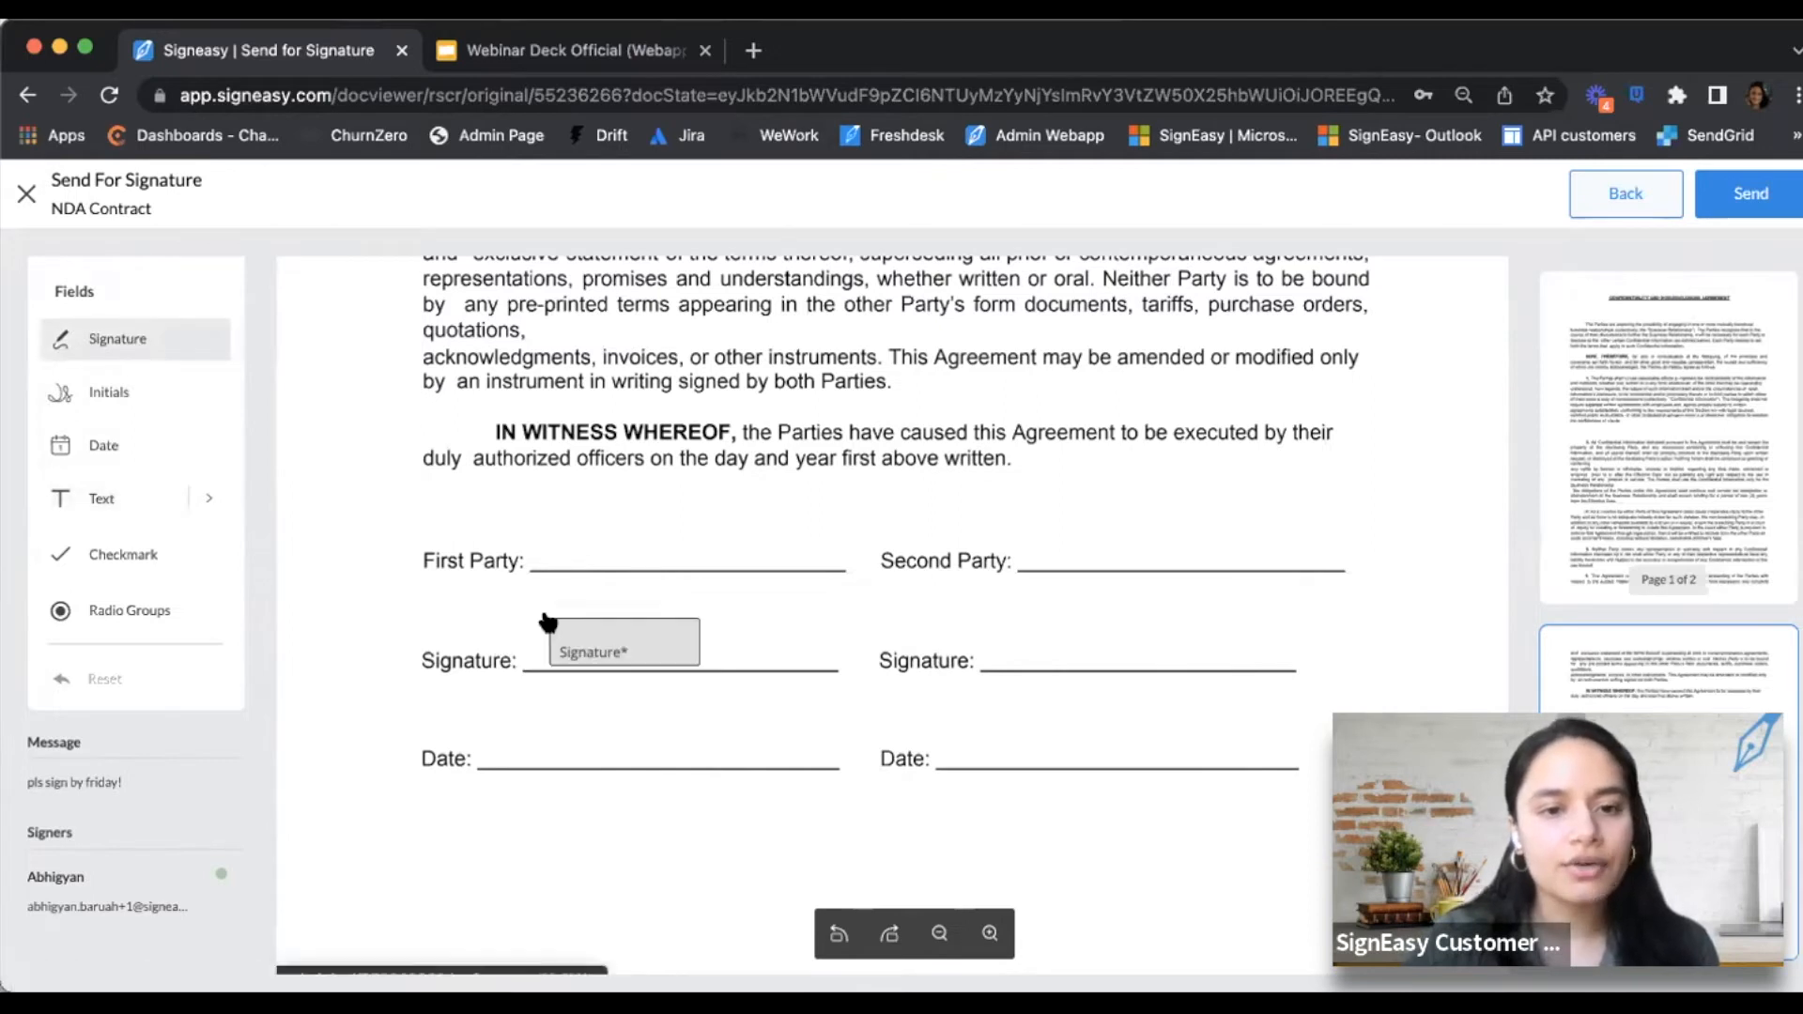
{"action": "left_click", "coordinate": [549, 622]}
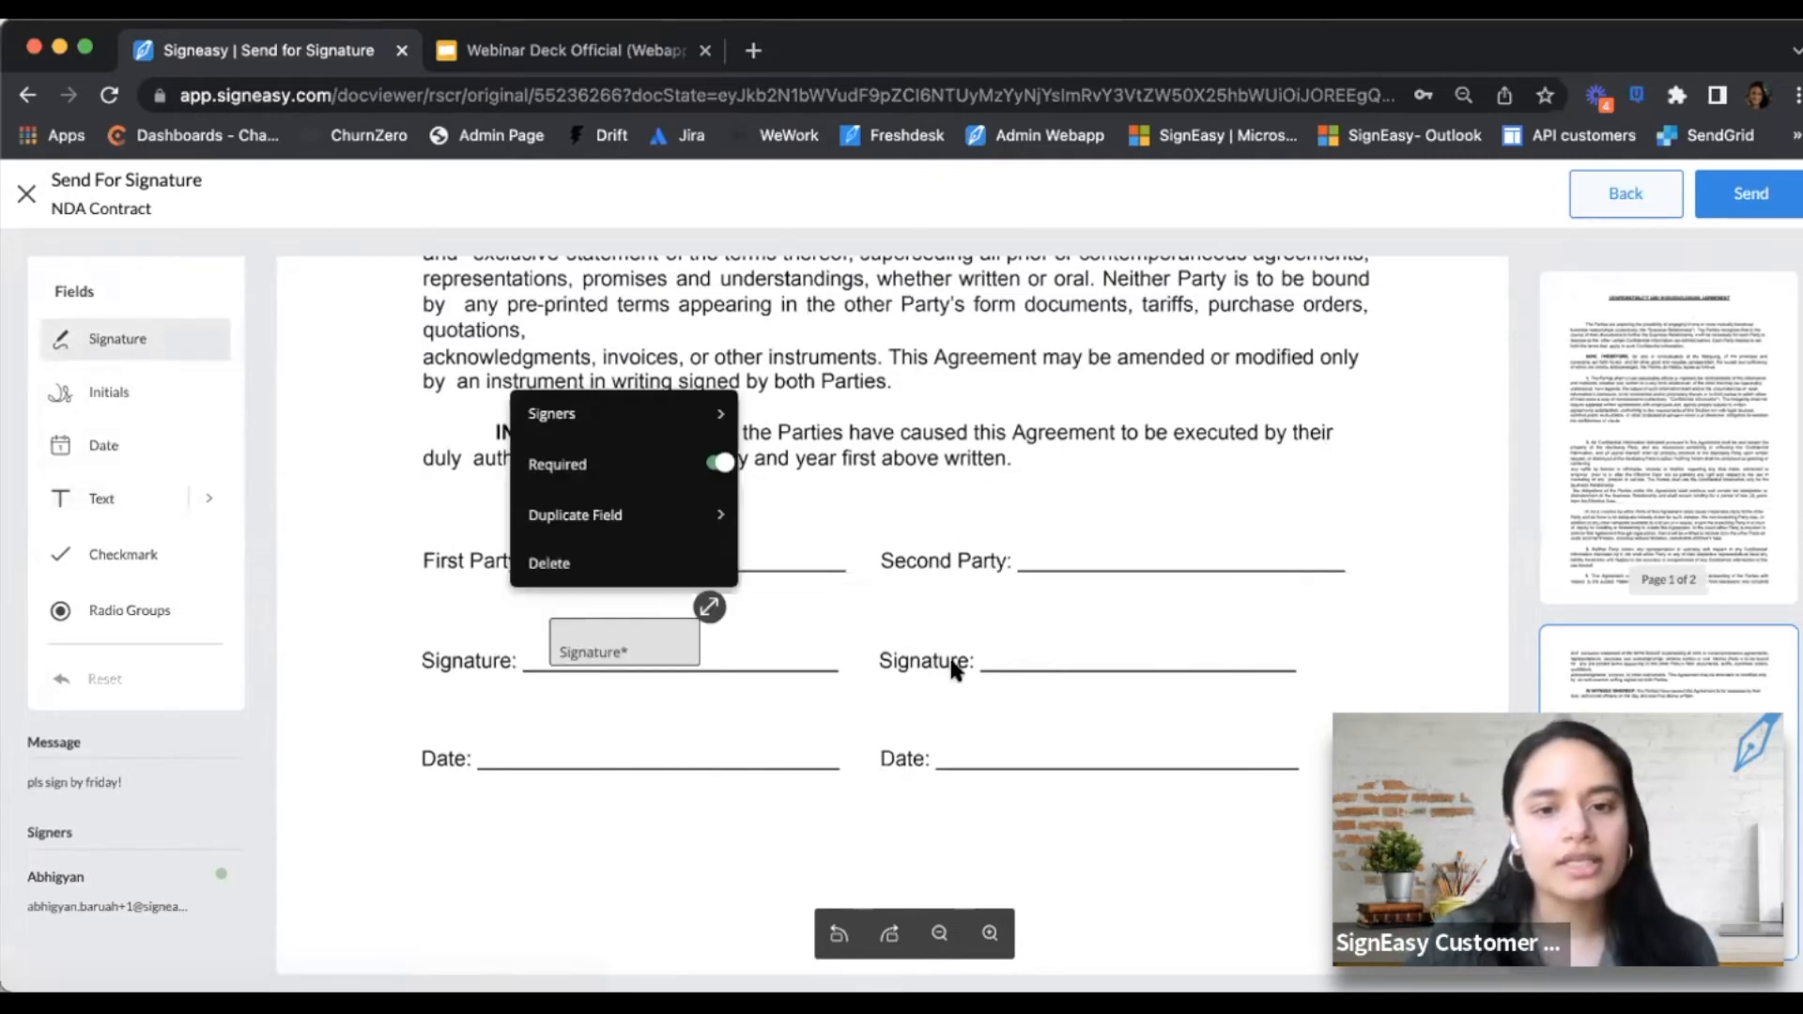
{"action": "left_click", "coordinate": [1071, 627]}
{"action": "left_click", "coordinate": [1041, 620]}
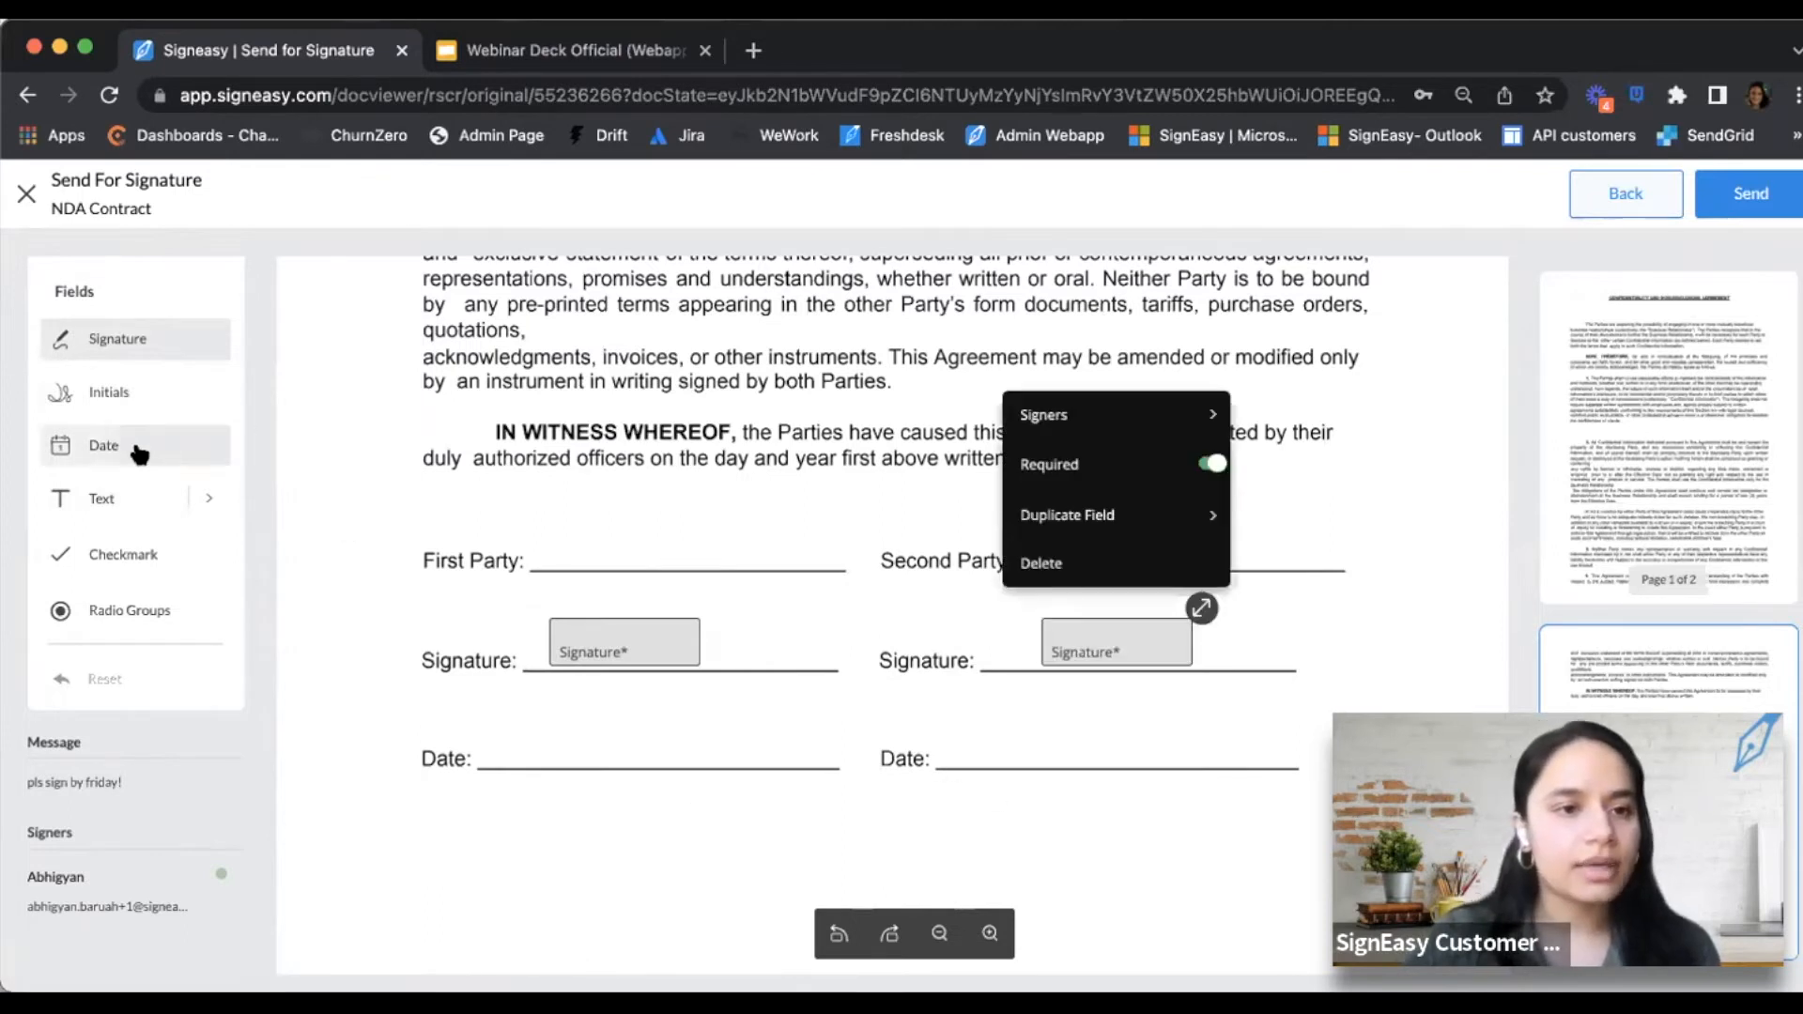
{"action": "left_click", "coordinate": [104, 445]}
{"action": "left_click", "coordinate": [553, 720]}
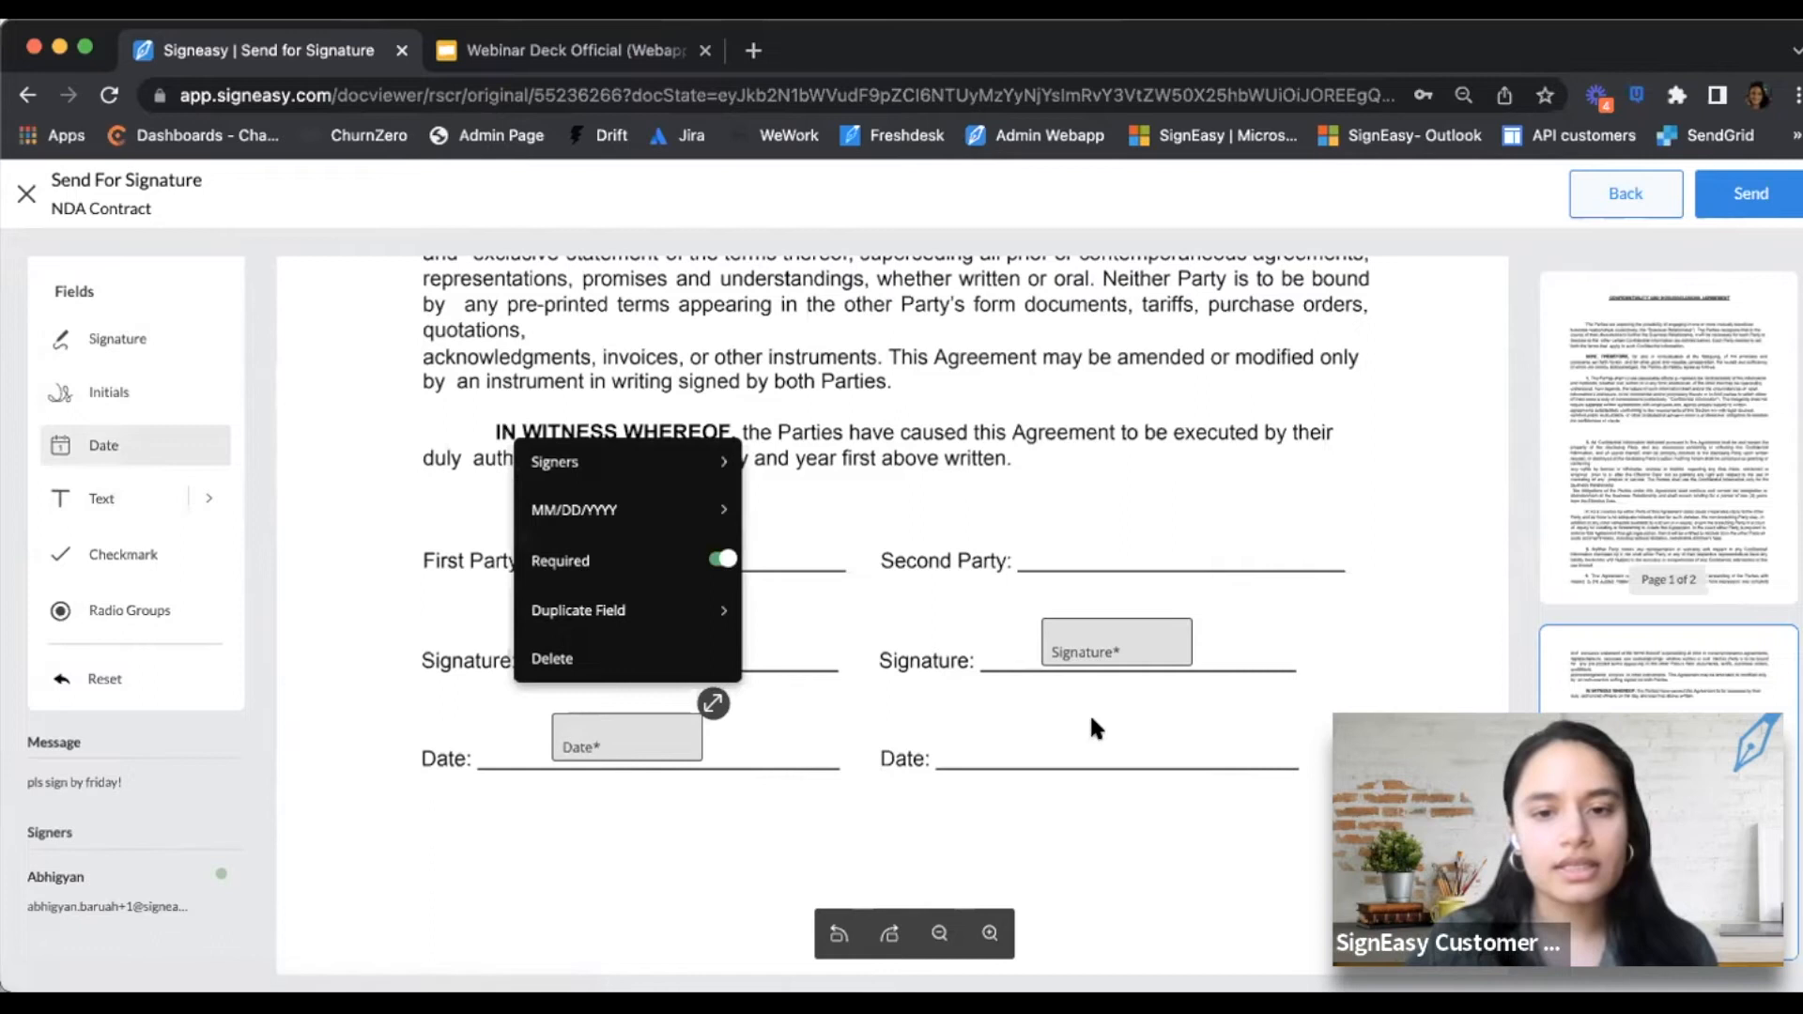
{"action": "left_click", "coordinate": [1039, 719]}
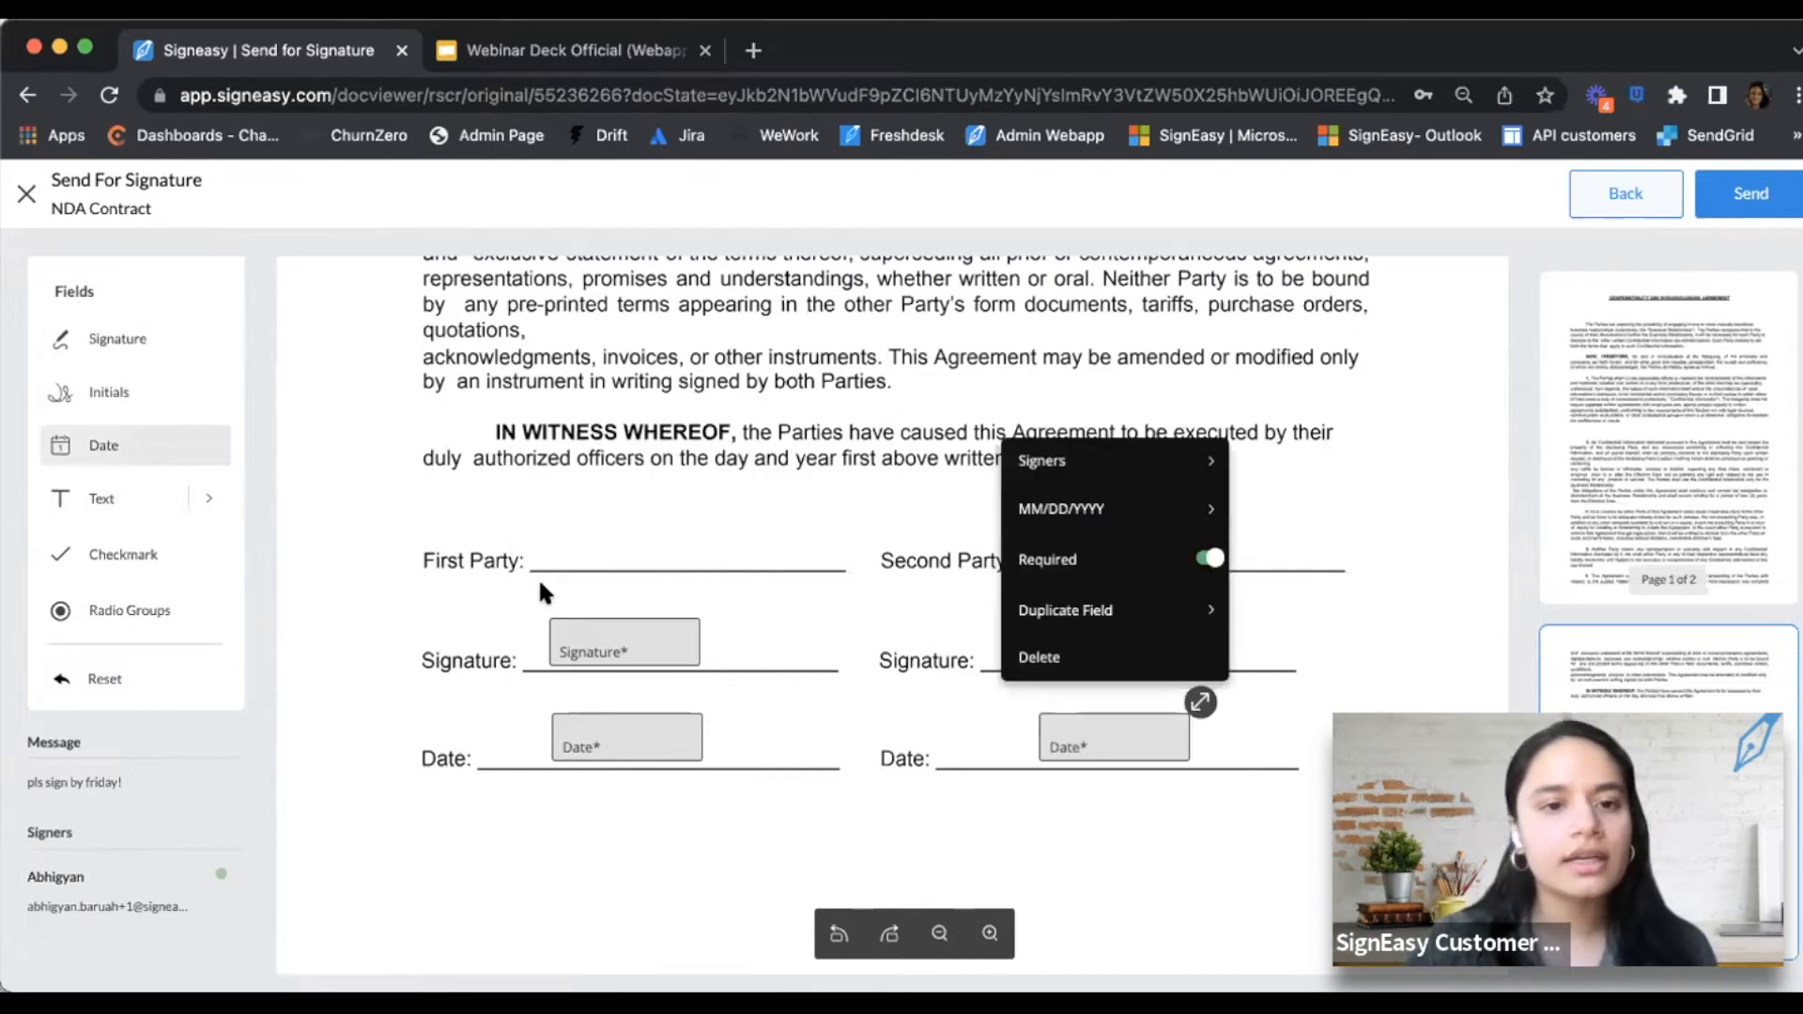
Add Name text fields on the First Party and Second Party lines
{"action": "left_click", "coordinate": [209, 498]}
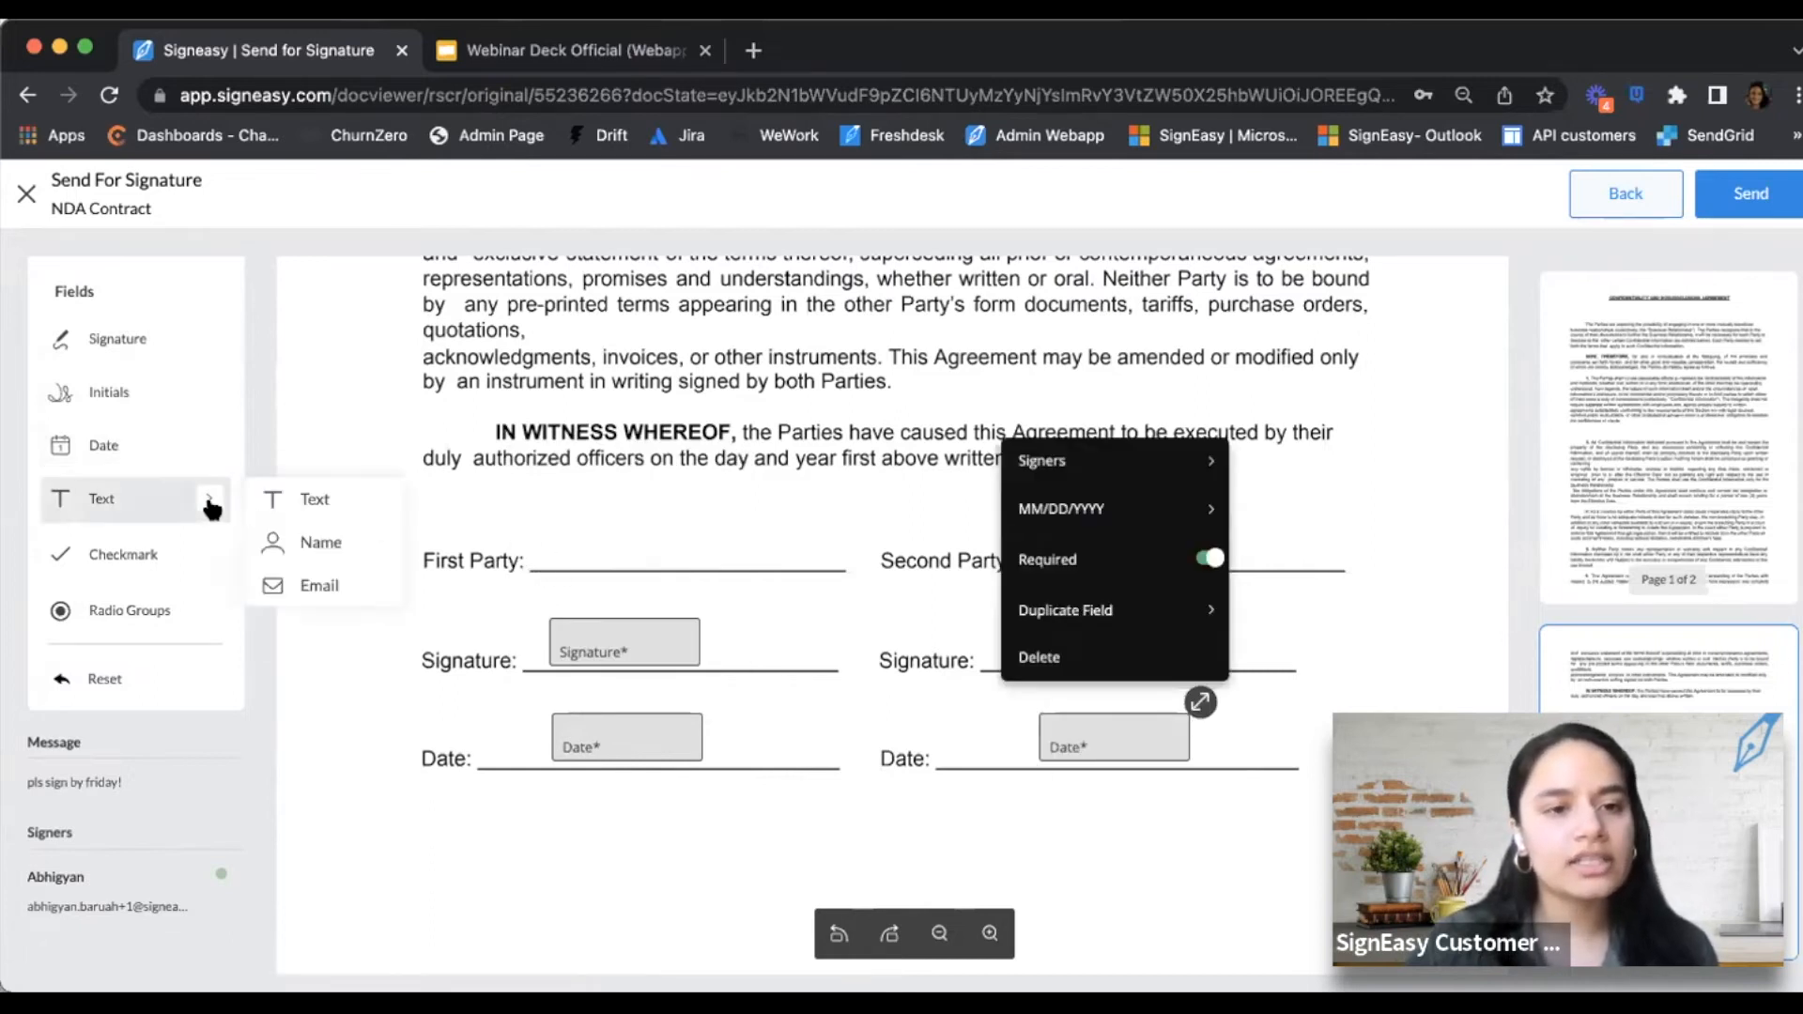
{"action": "left_click", "coordinate": [302, 536]}
{"action": "left_click", "coordinate": [584, 531]}
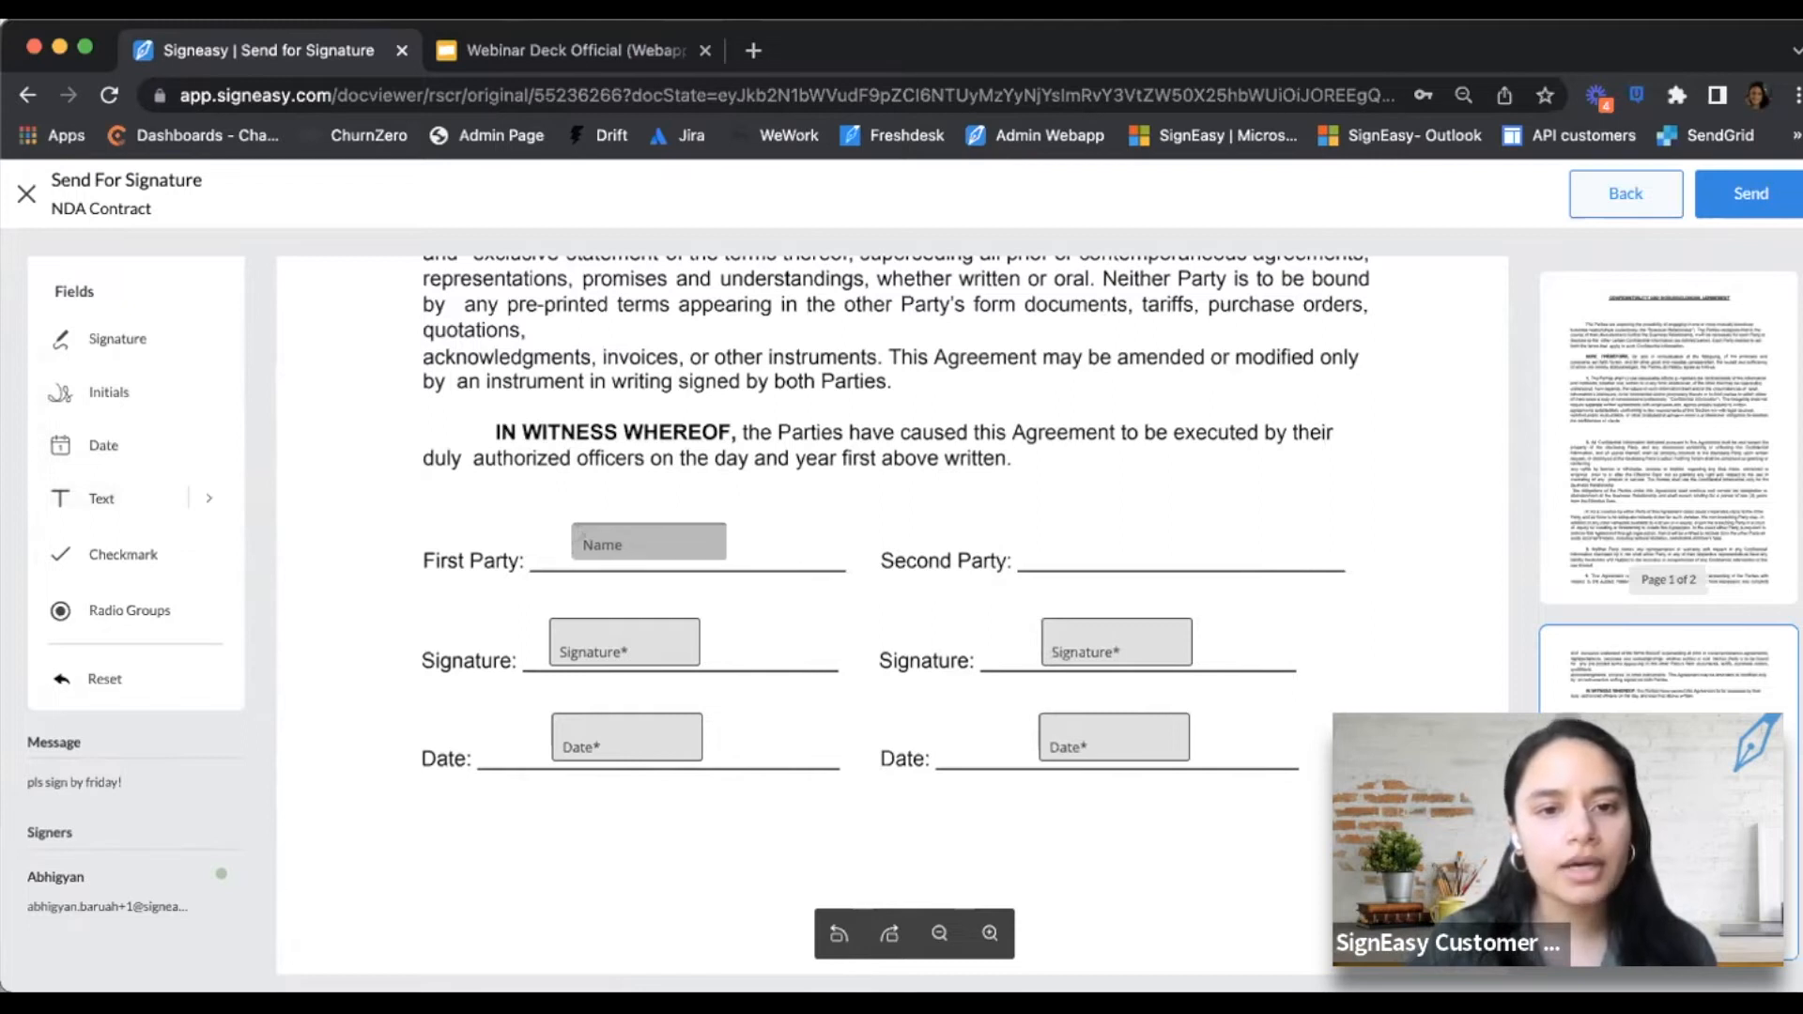
{"action": "left_click", "coordinate": [1061, 530]}
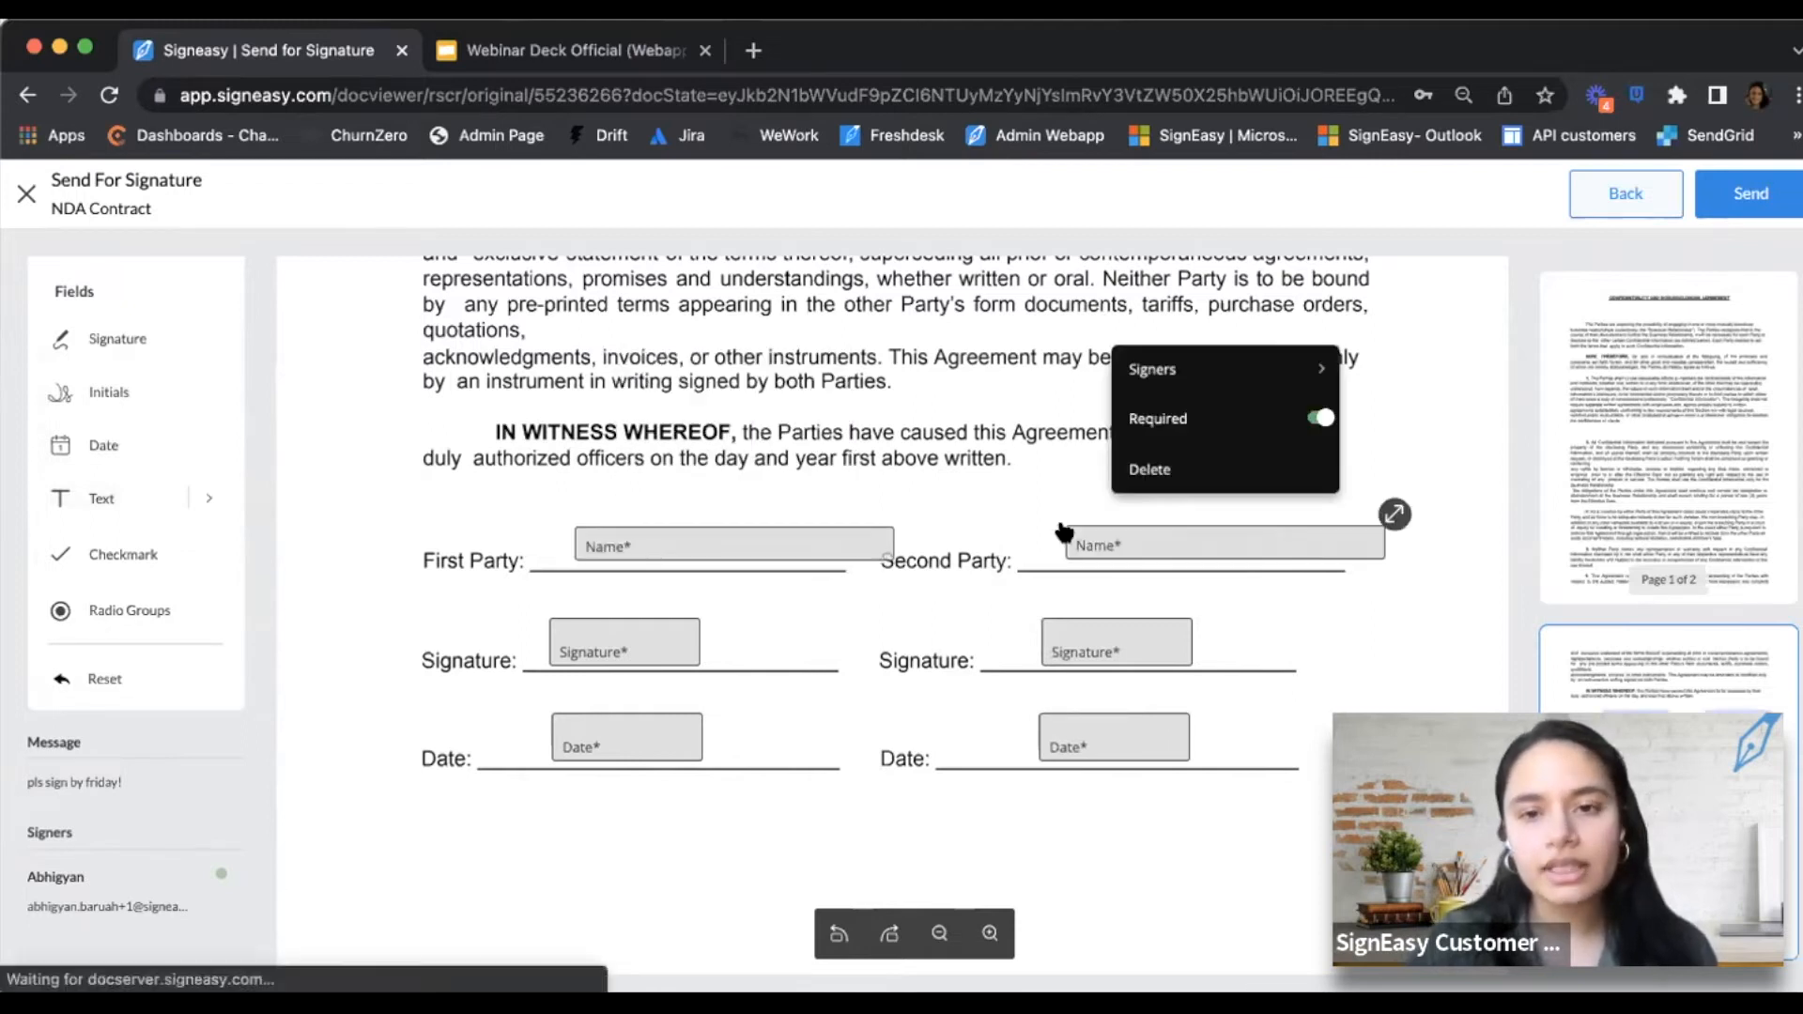
Resize and align both name fields on their lines, then review the name field's signer assignment
{"action": "left_click", "coordinate": [831, 549]}
{"action": "left_click_drag", "start_coordinate": [901, 524], "coordinate": [755, 538]}
{"action": "left_click_drag", "start_coordinate": [1118, 547], "coordinate": [1074, 551]}
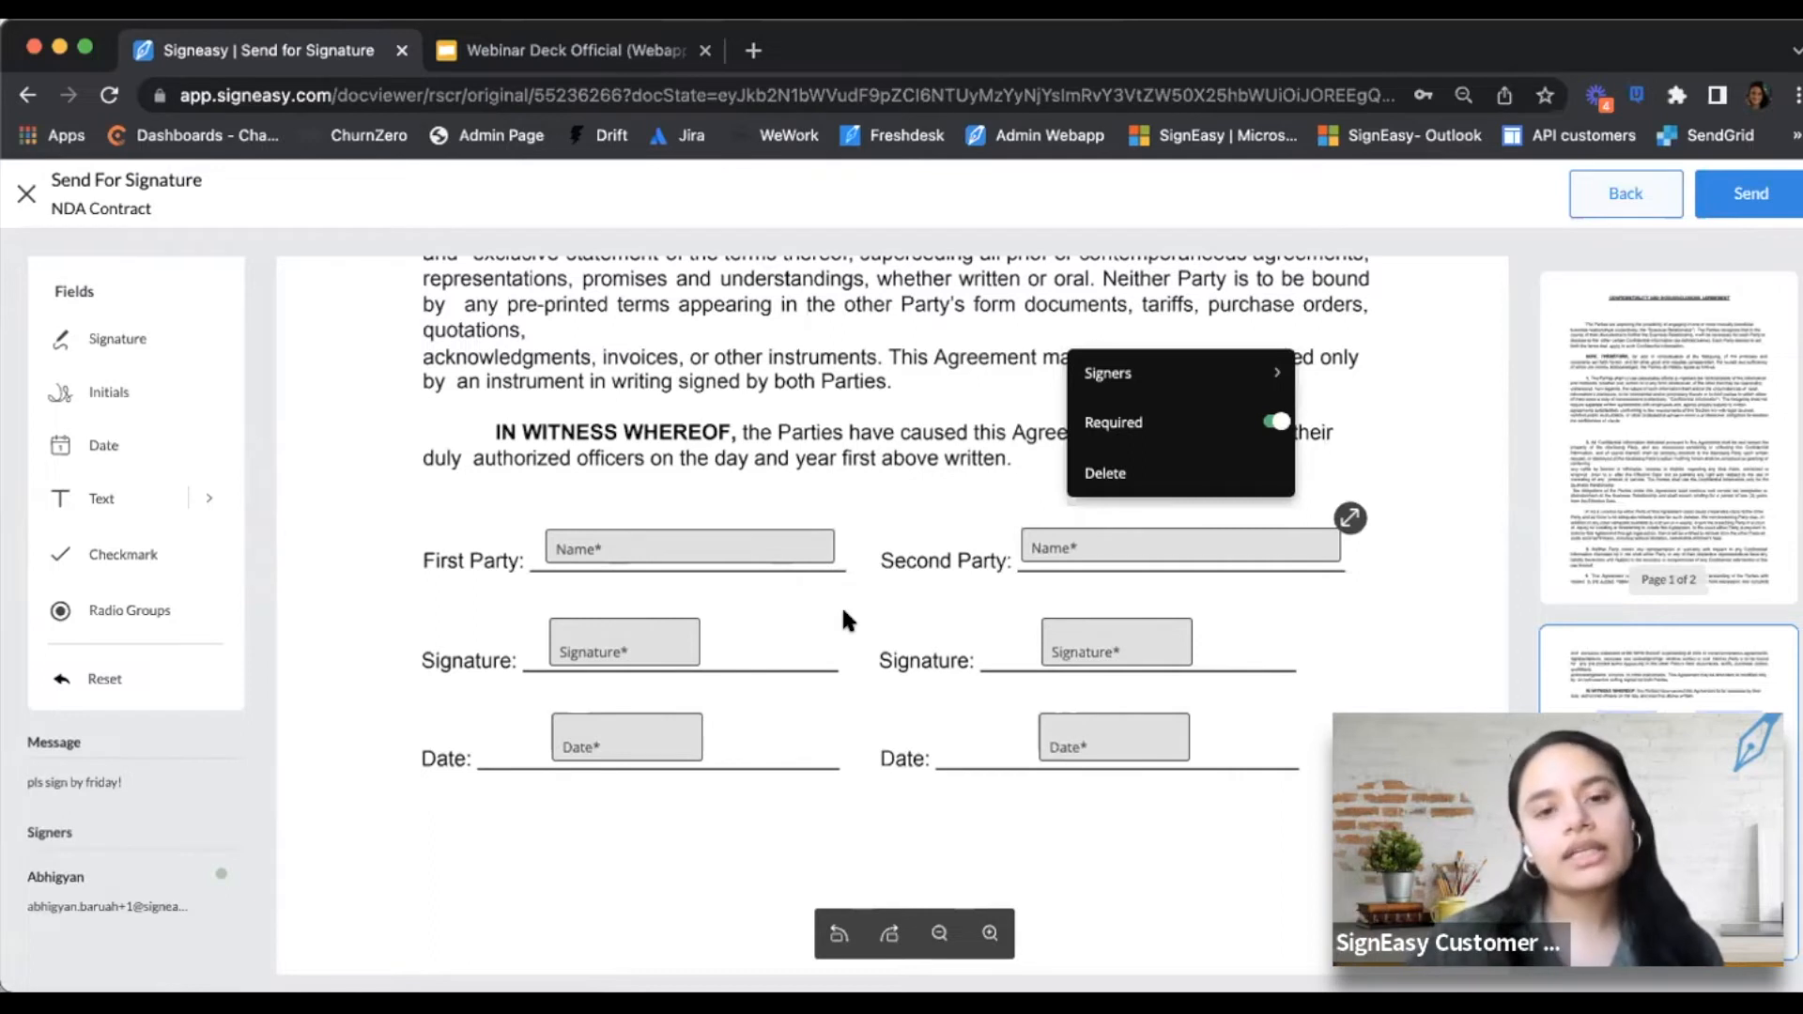
{"action": "left_click", "coordinate": [686, 547]}
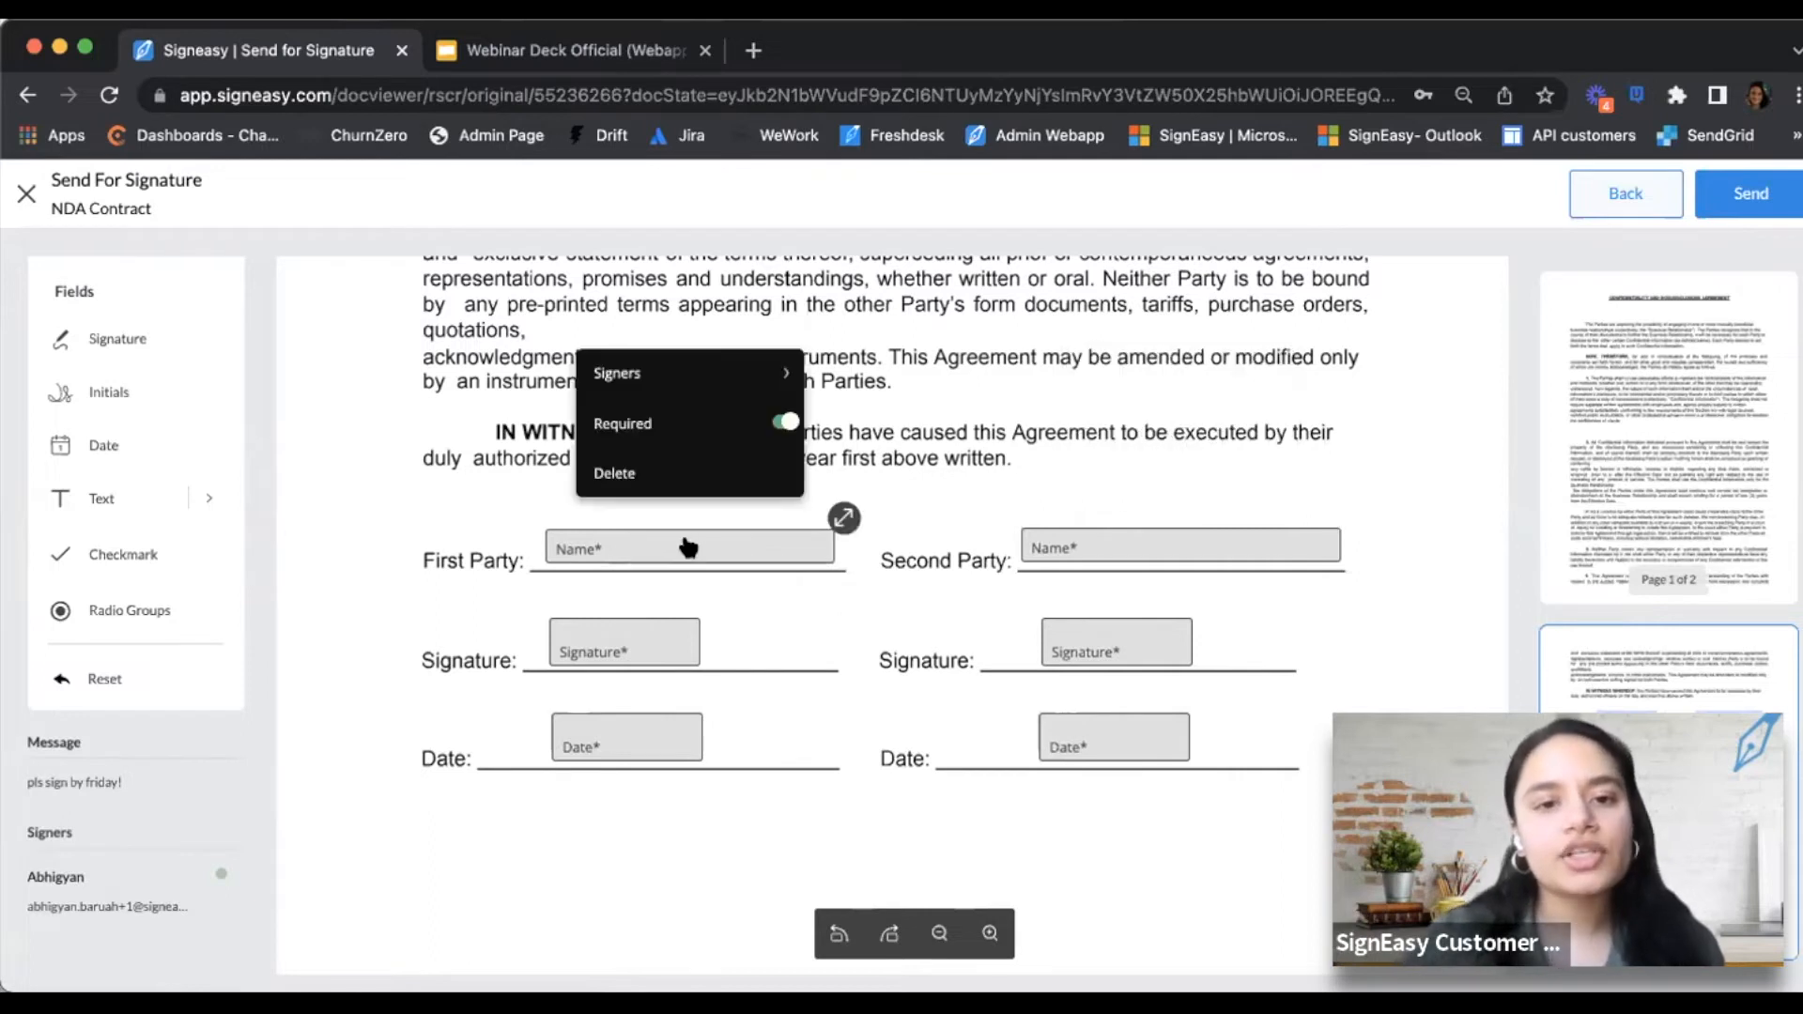
{"action": "left_click", "coordinate": [669, 375]}
Assign the First Party name, signature and date fields to the first signer
{"action": "left_click", "coordinate": [906, 374]}
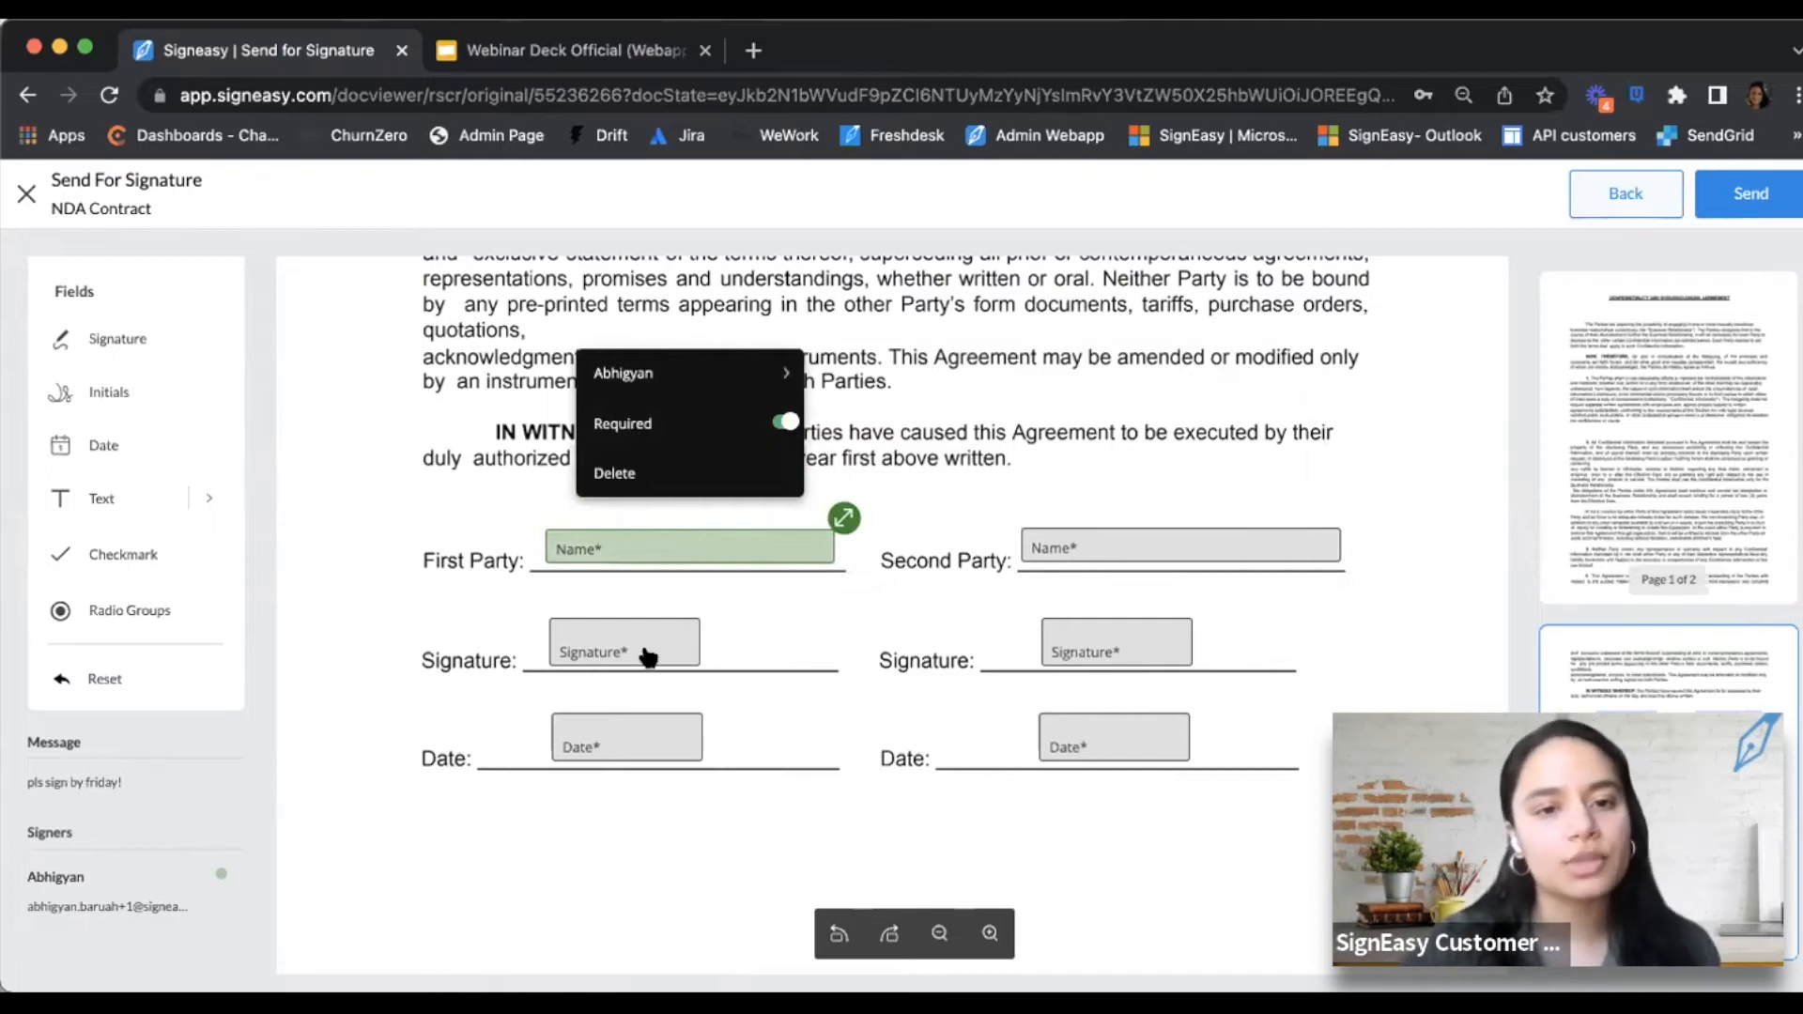
{"action": "left_click", "coordinate": [617, 656]}
{"action": "mouse_move", "coordinate": [634, 422]}
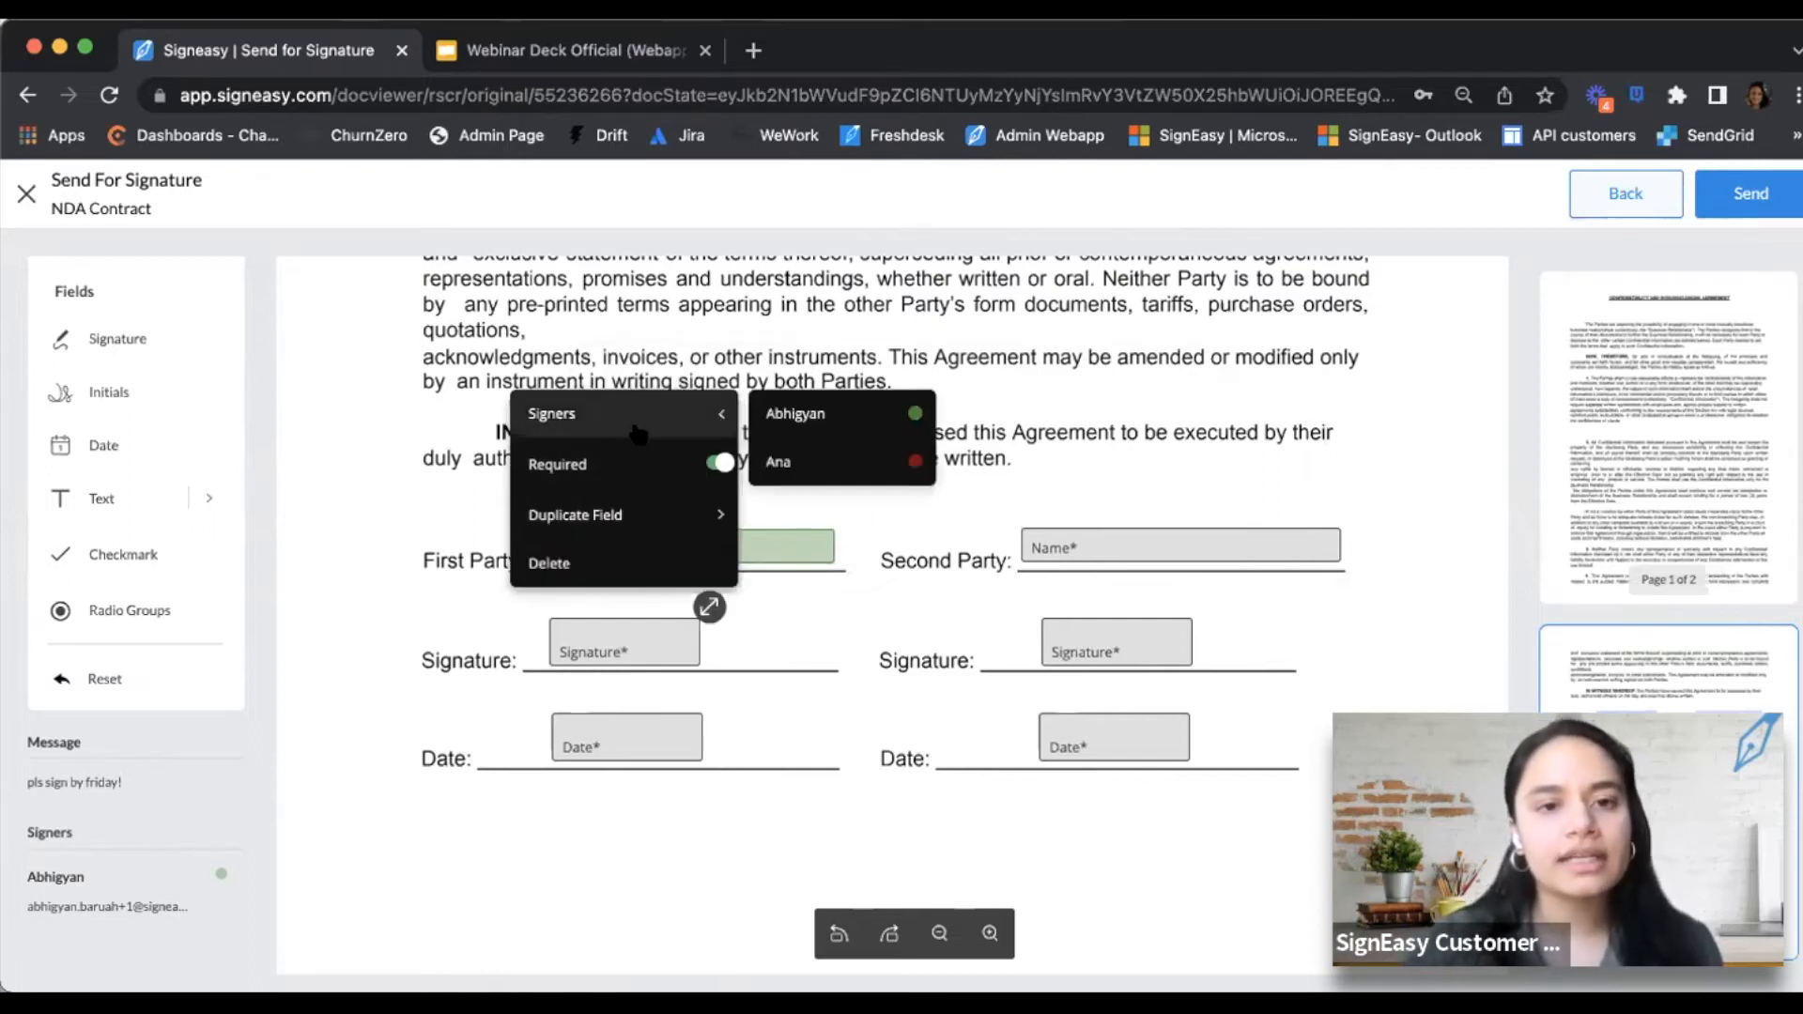
{"action": "left_click", "coordinate": [788, 414]}
{"action": "left_click", "coordinate": [624, 751]}
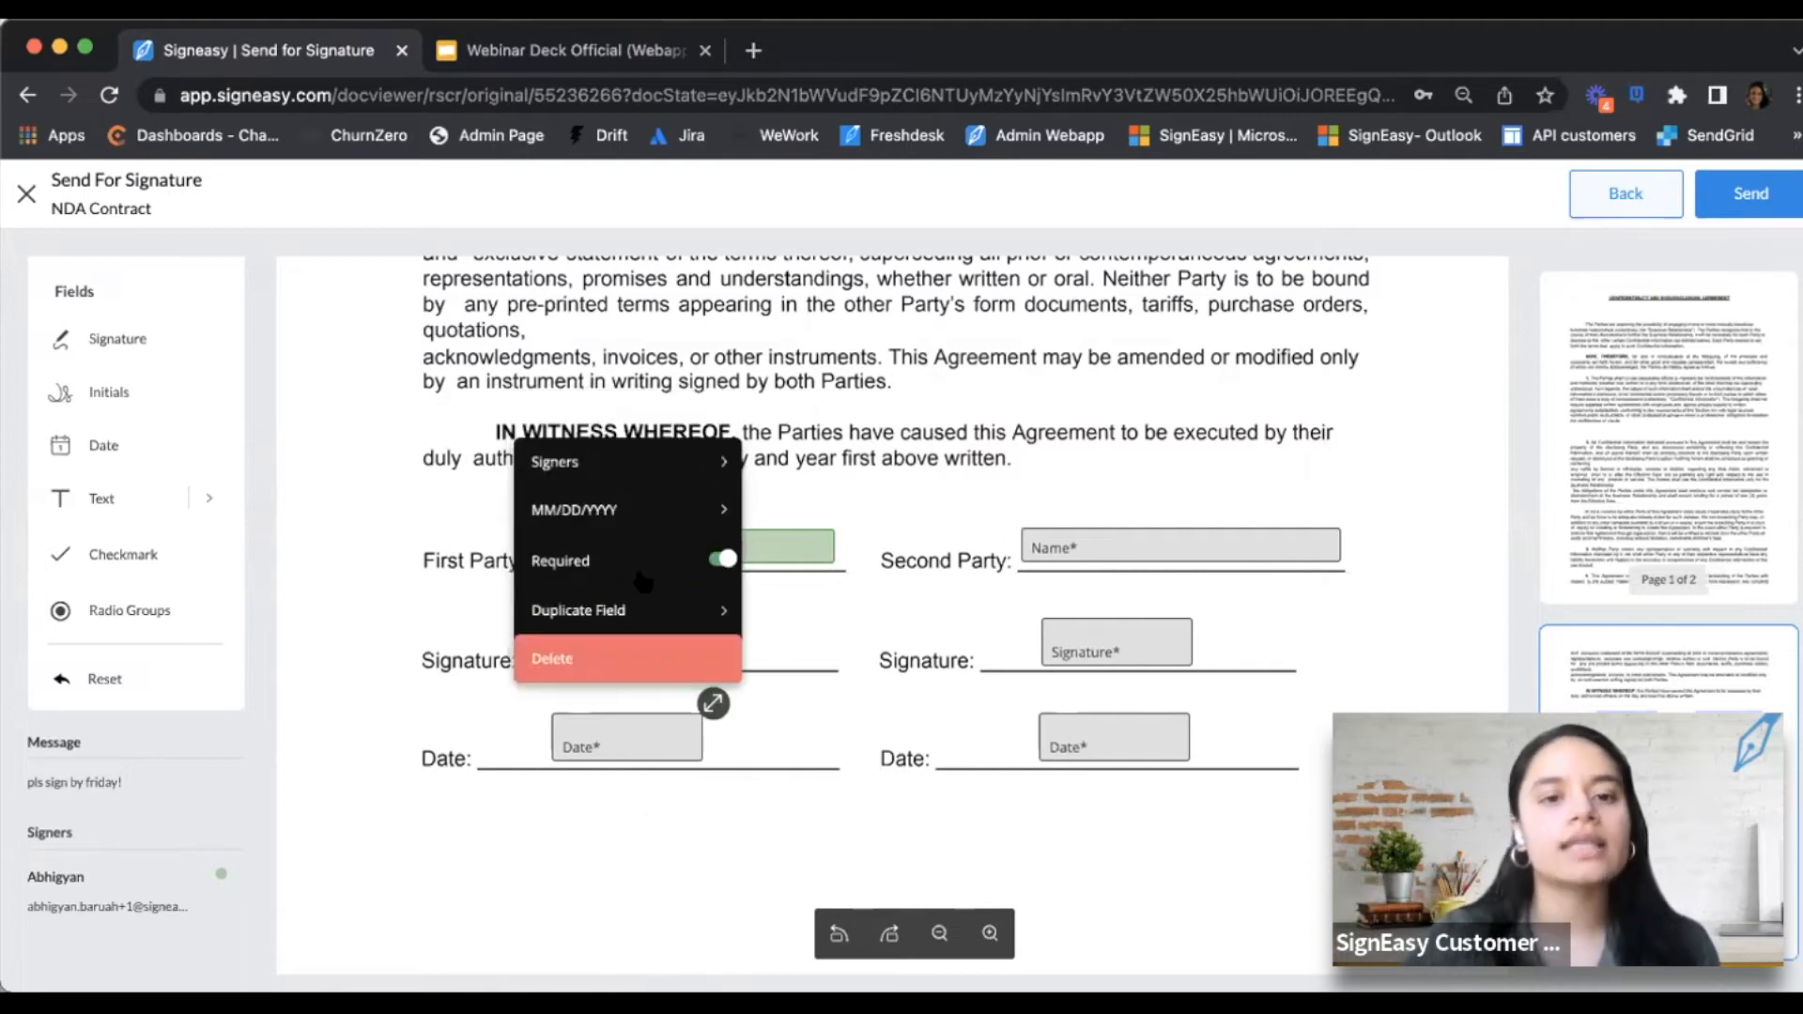
{"action": "mouse_move", "coordinate": [638, 481]}
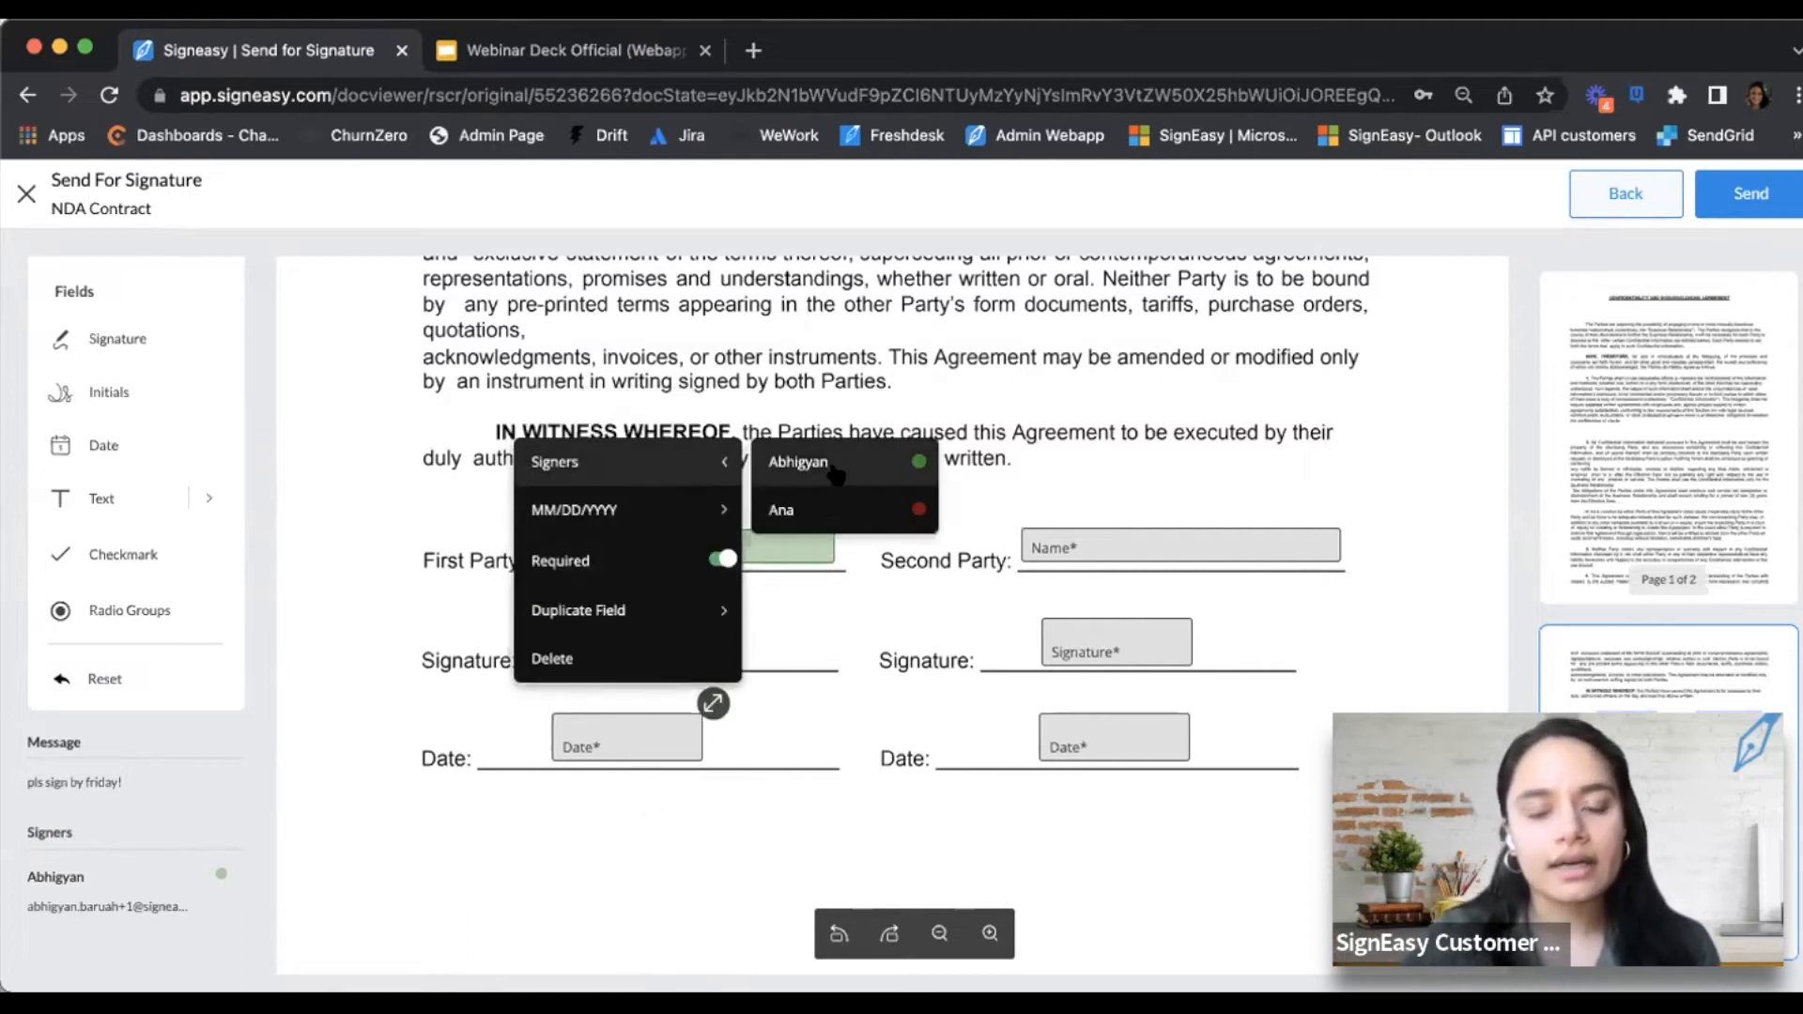
{"action": "left_click", "coordinate": [799, 466]}
Assign the Second Party name, signature and date fields to the second signer
{"action": "left_click", "coordinate": [1085, 557]}
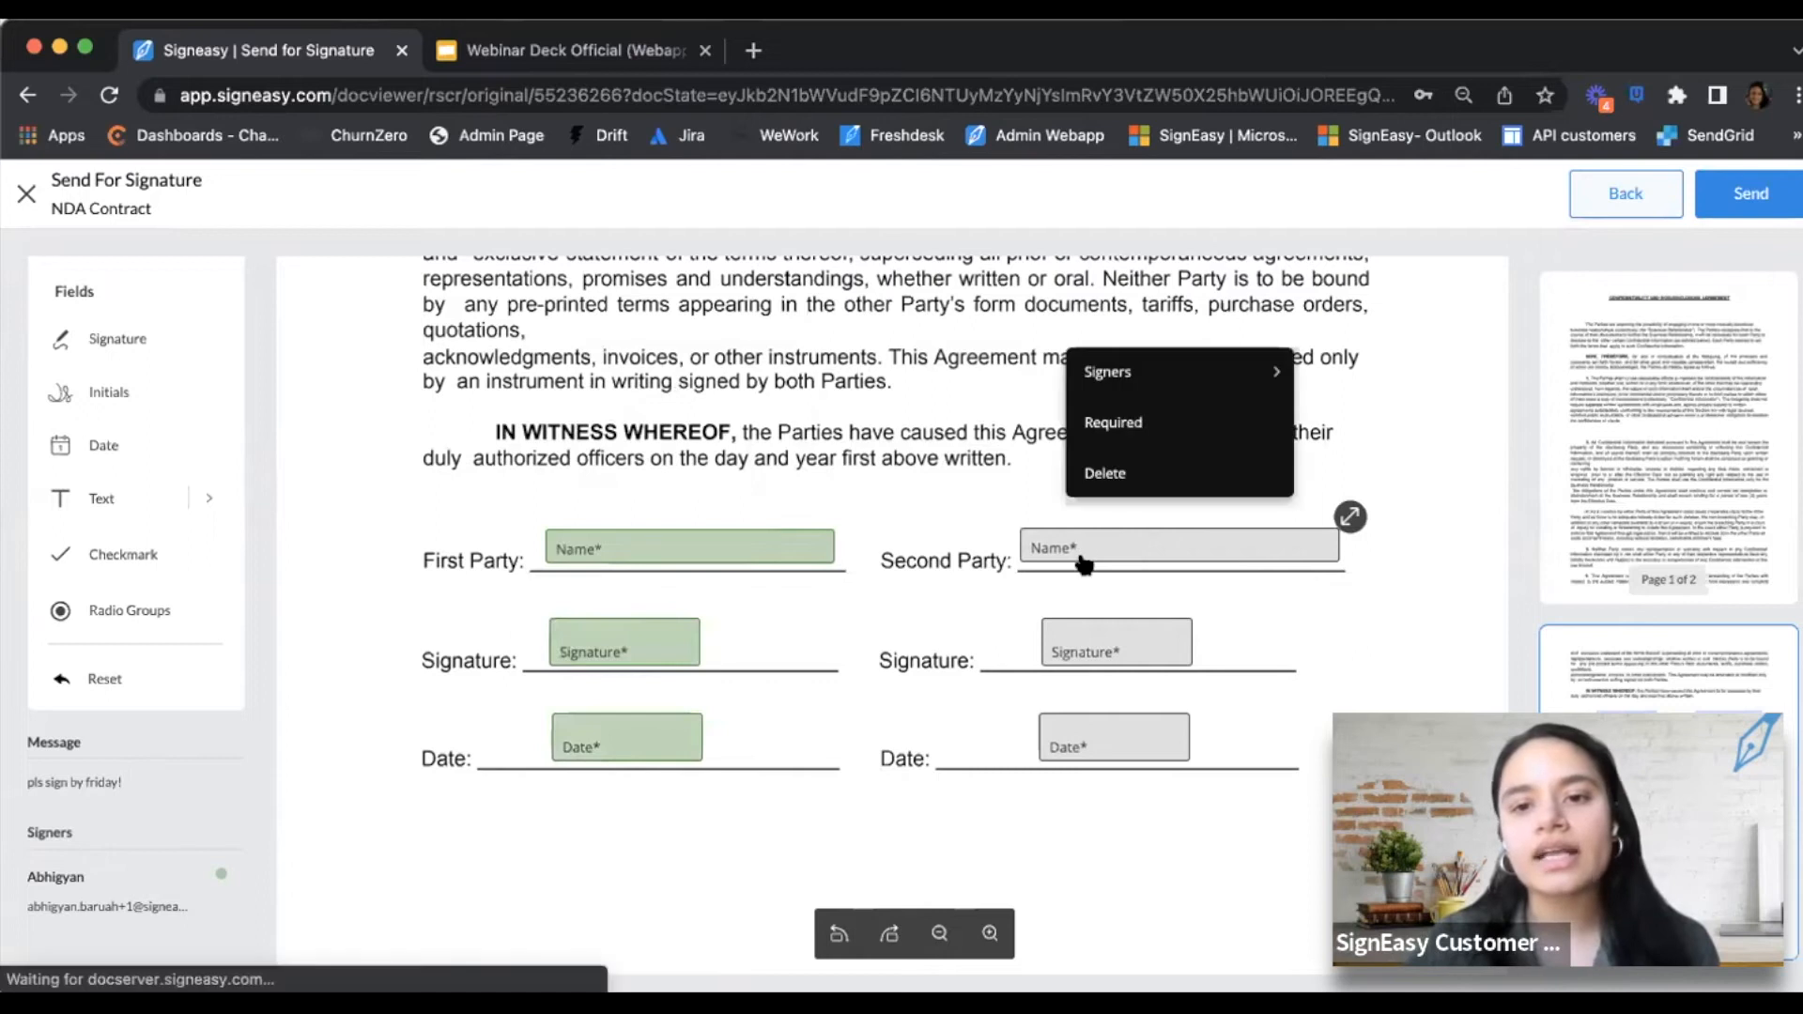
{"action": "mouse_move", "coordinate": [1171, 378]}
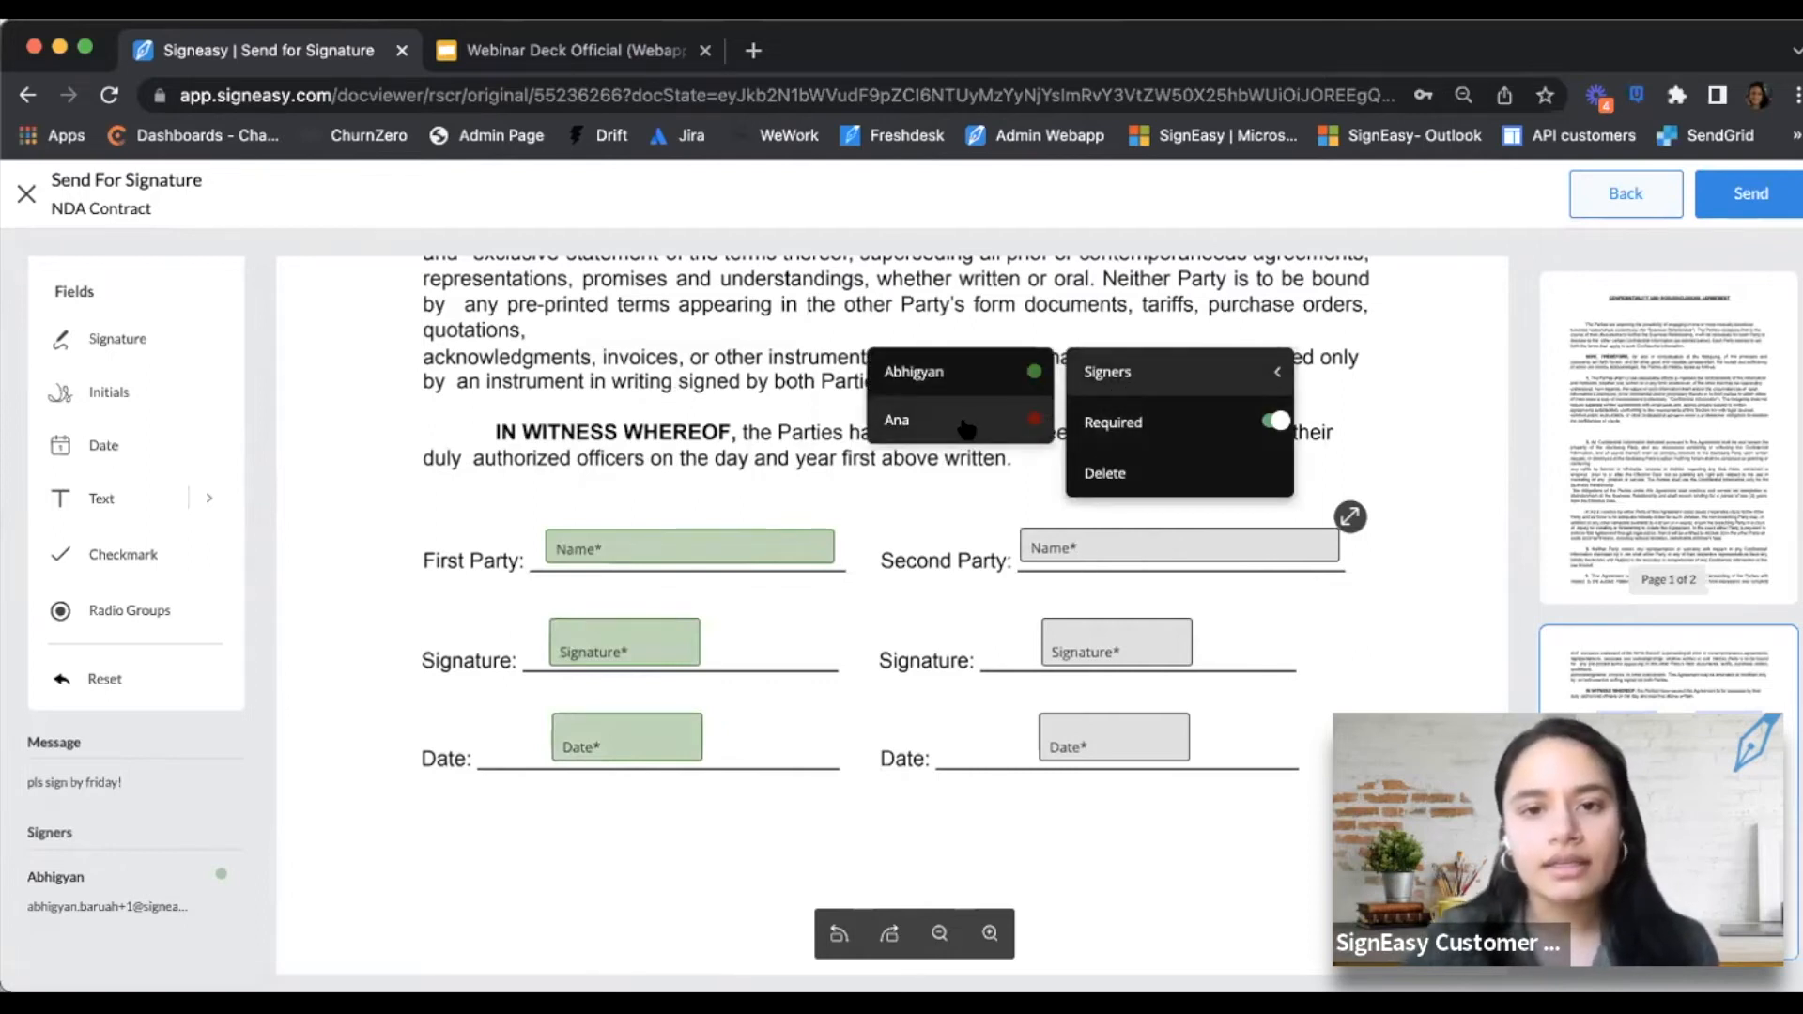
{"action": "left_click", "coordinate": [965, 422]}
{"action": "left_click", "coordinate": [1097, 646]}
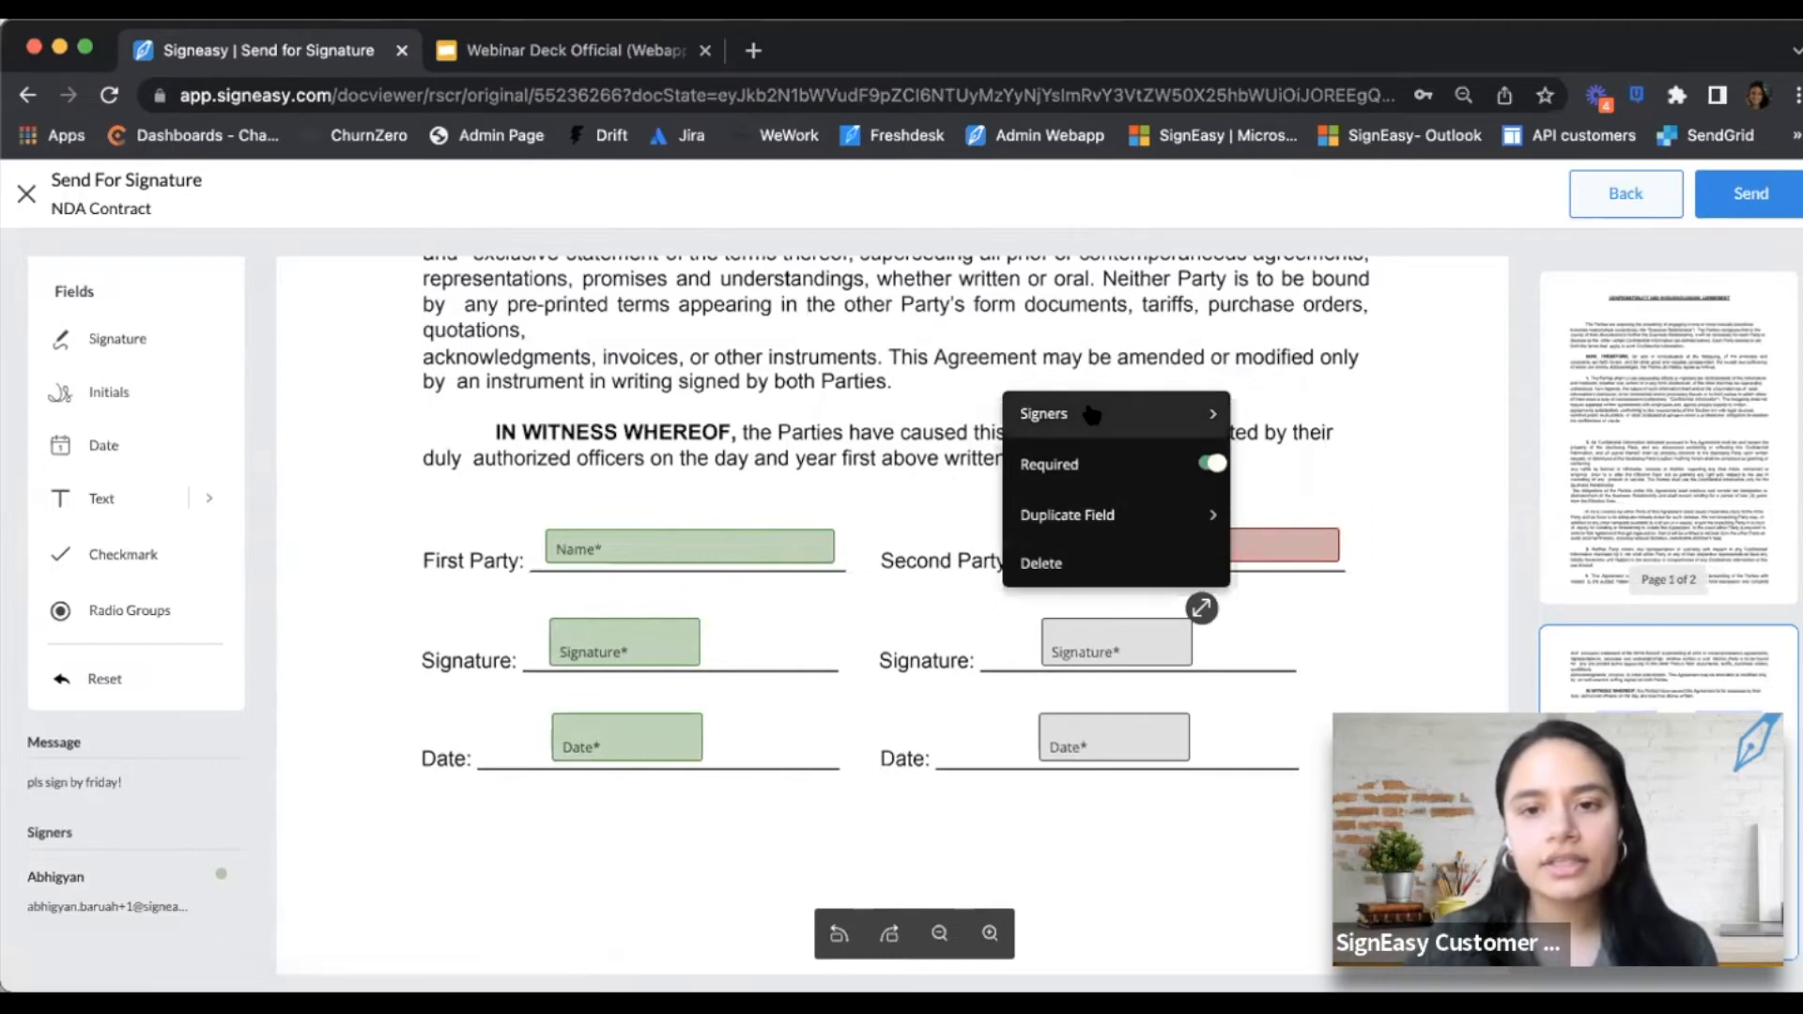
{"action": "mouse_move", "coordinate": [1089, 415]}
{"action": "left_click", "coordinate": [902, 474]}
{"action": "left_click", "coordinate": [1108, 749]}
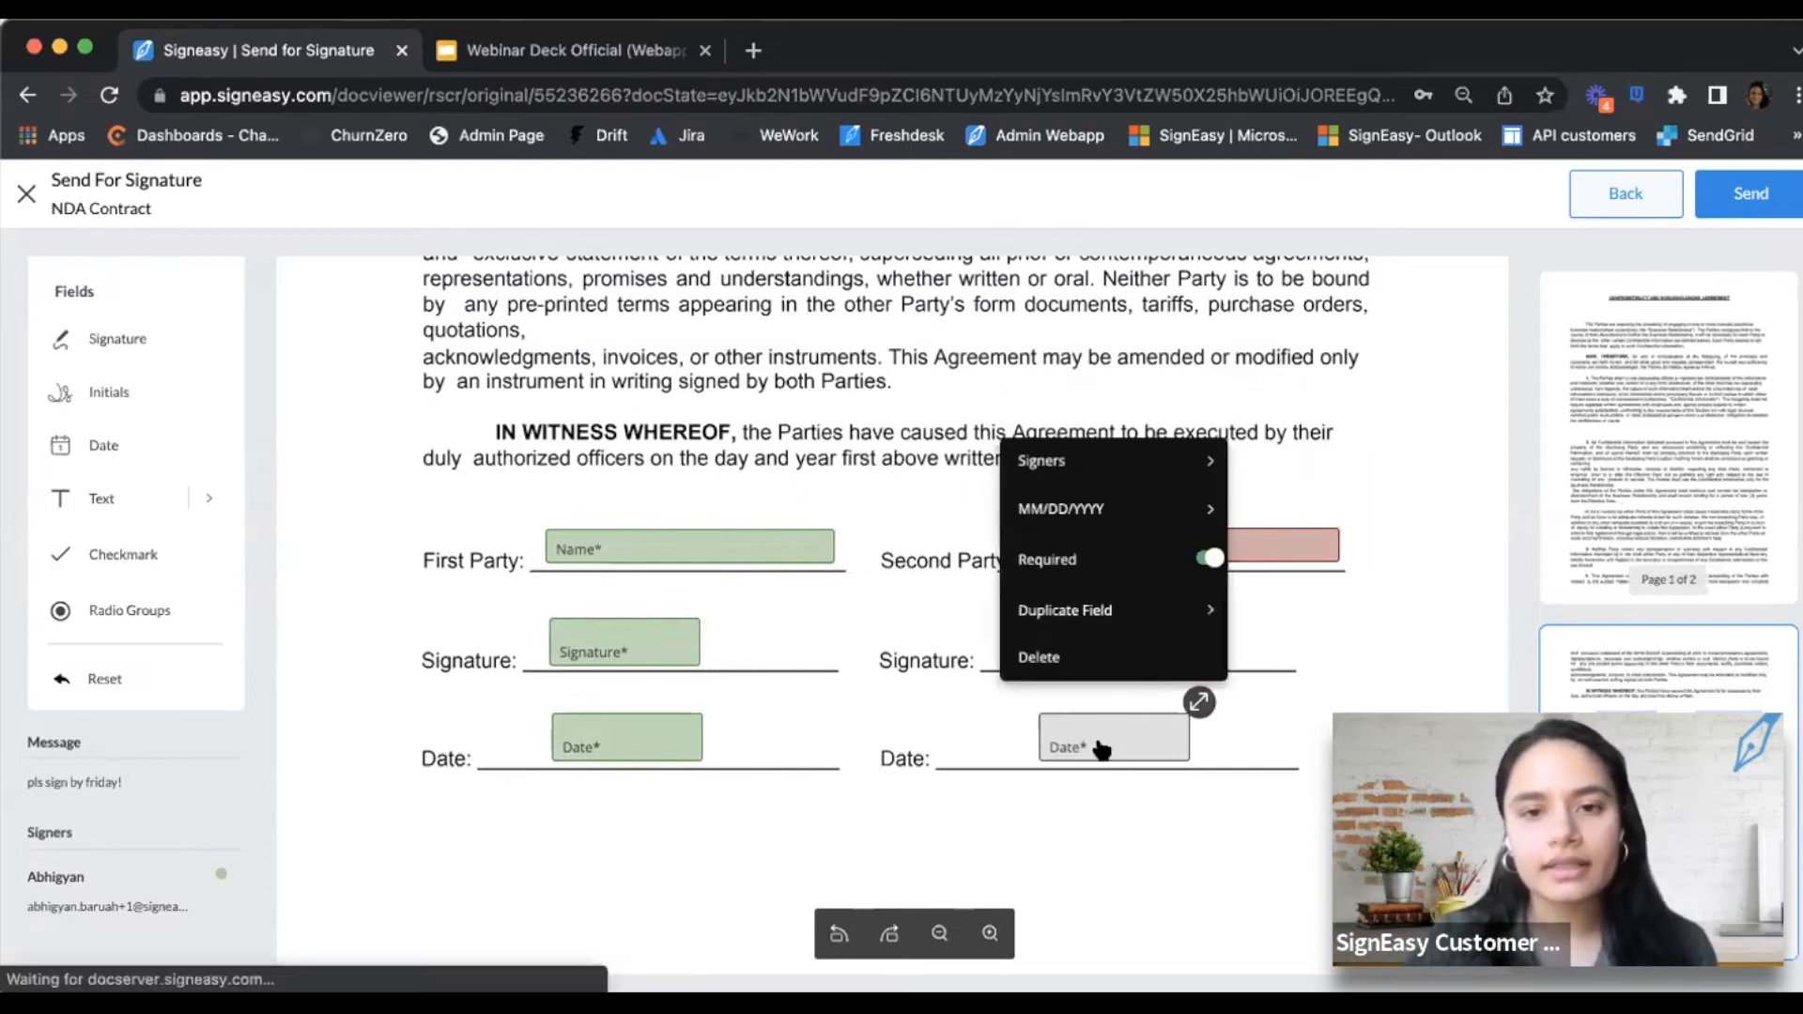
{"action": "mouse_move", "coordinate": [1064, 464]}
{"action": "left_click", "coordinate": [904, 512]}
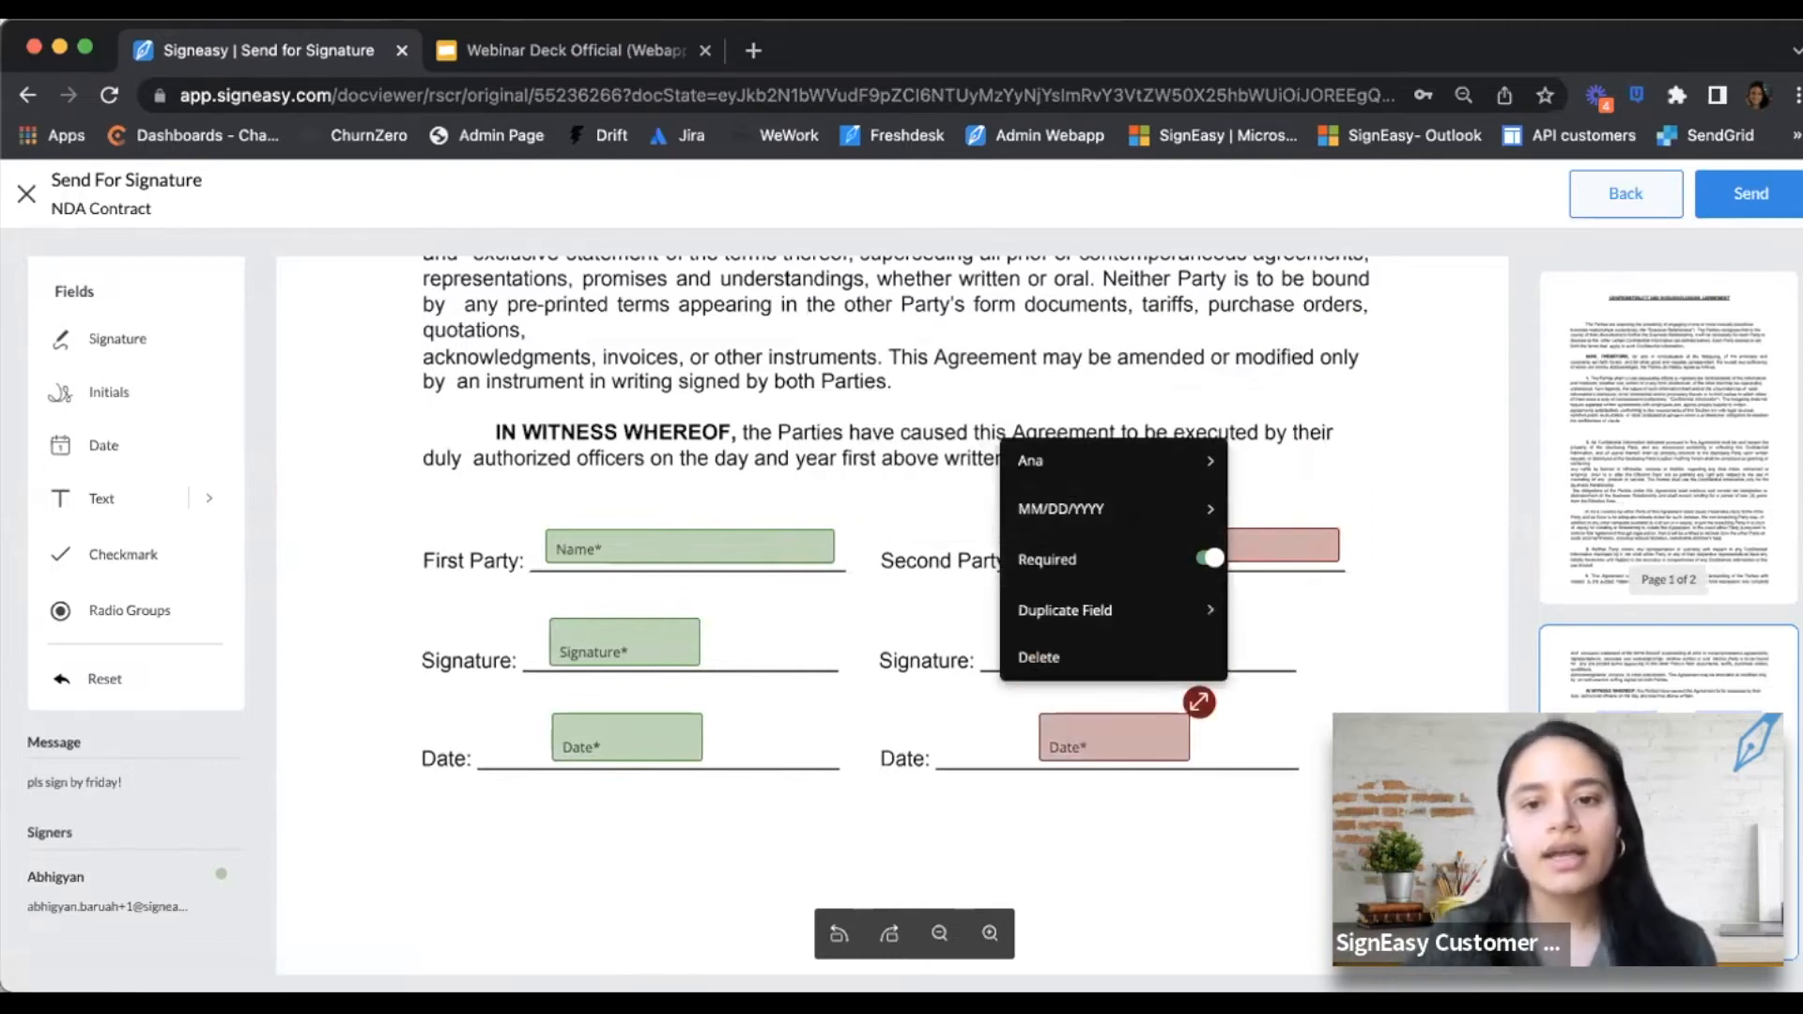
Send the NDA Contract, choose Later on the signing prompt, and return to Needs Your Action
{"action": "scroll", "coordinate": [1204, 684], "scroll_direction": "down", "scroll_amount": 2}
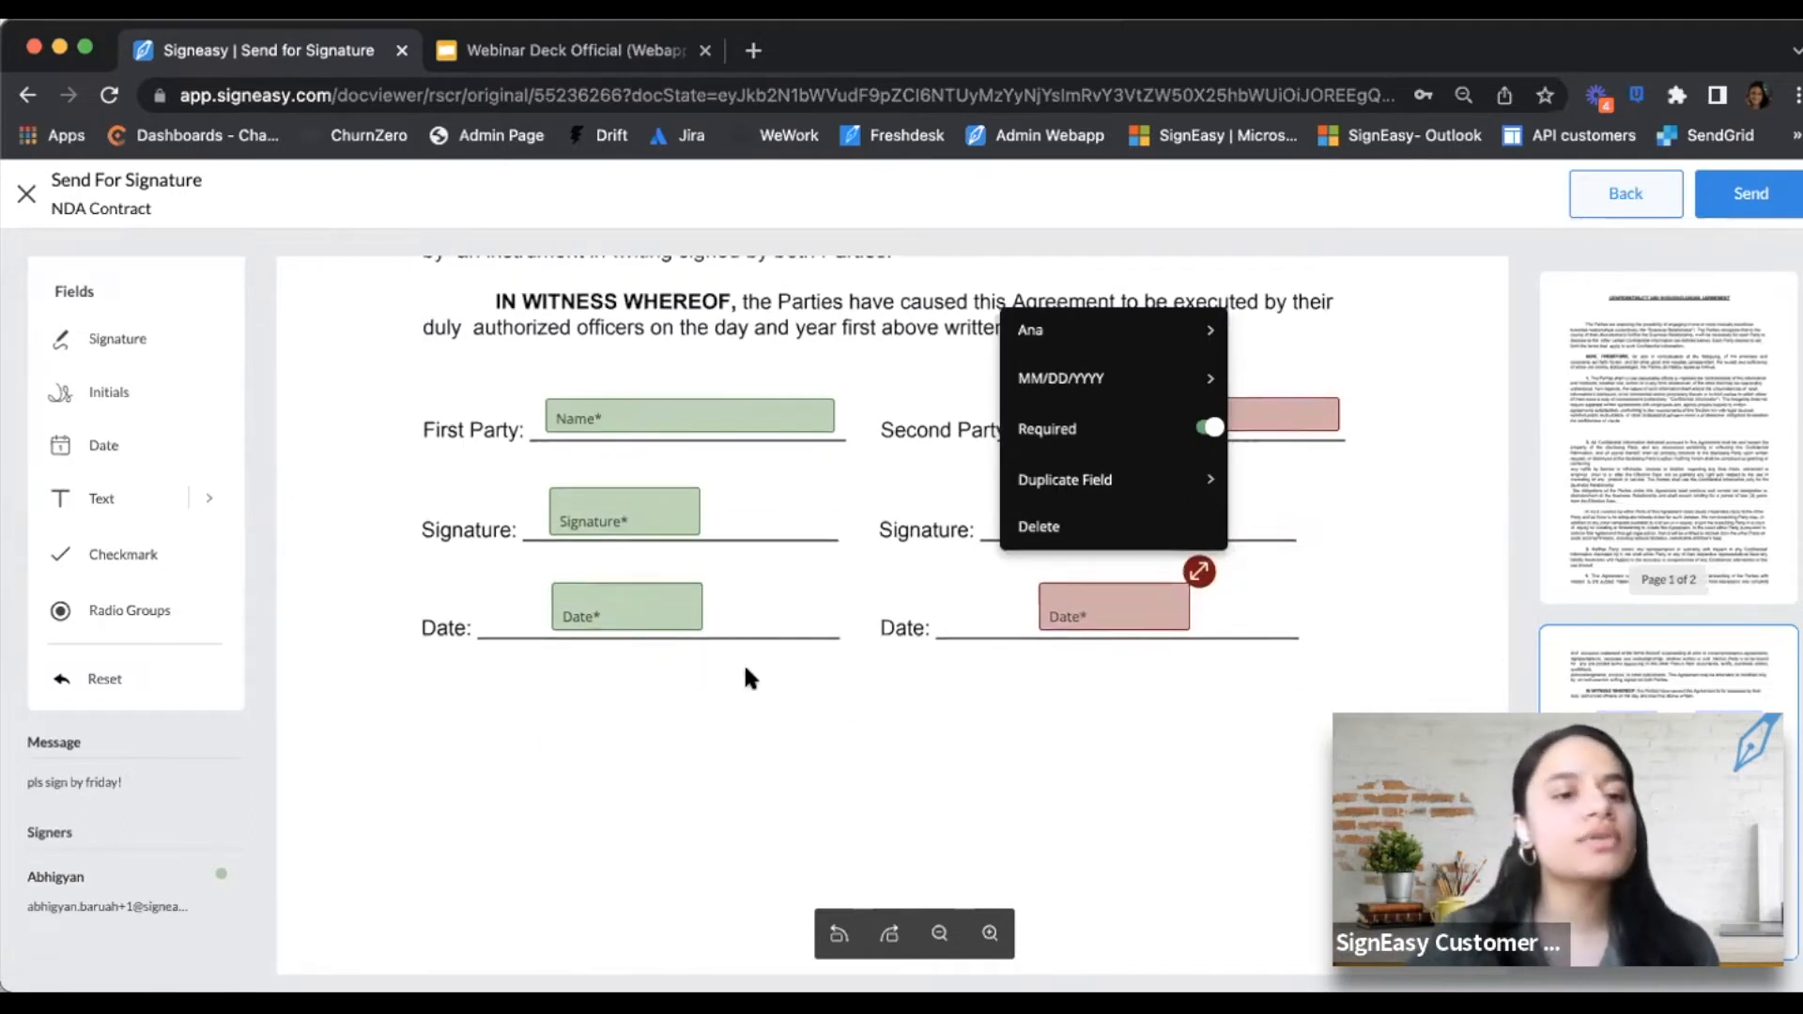
{"action": "scroll", "coordinate": [1255, 571], "scroll_direction": "up", "scroll_amount": 2}
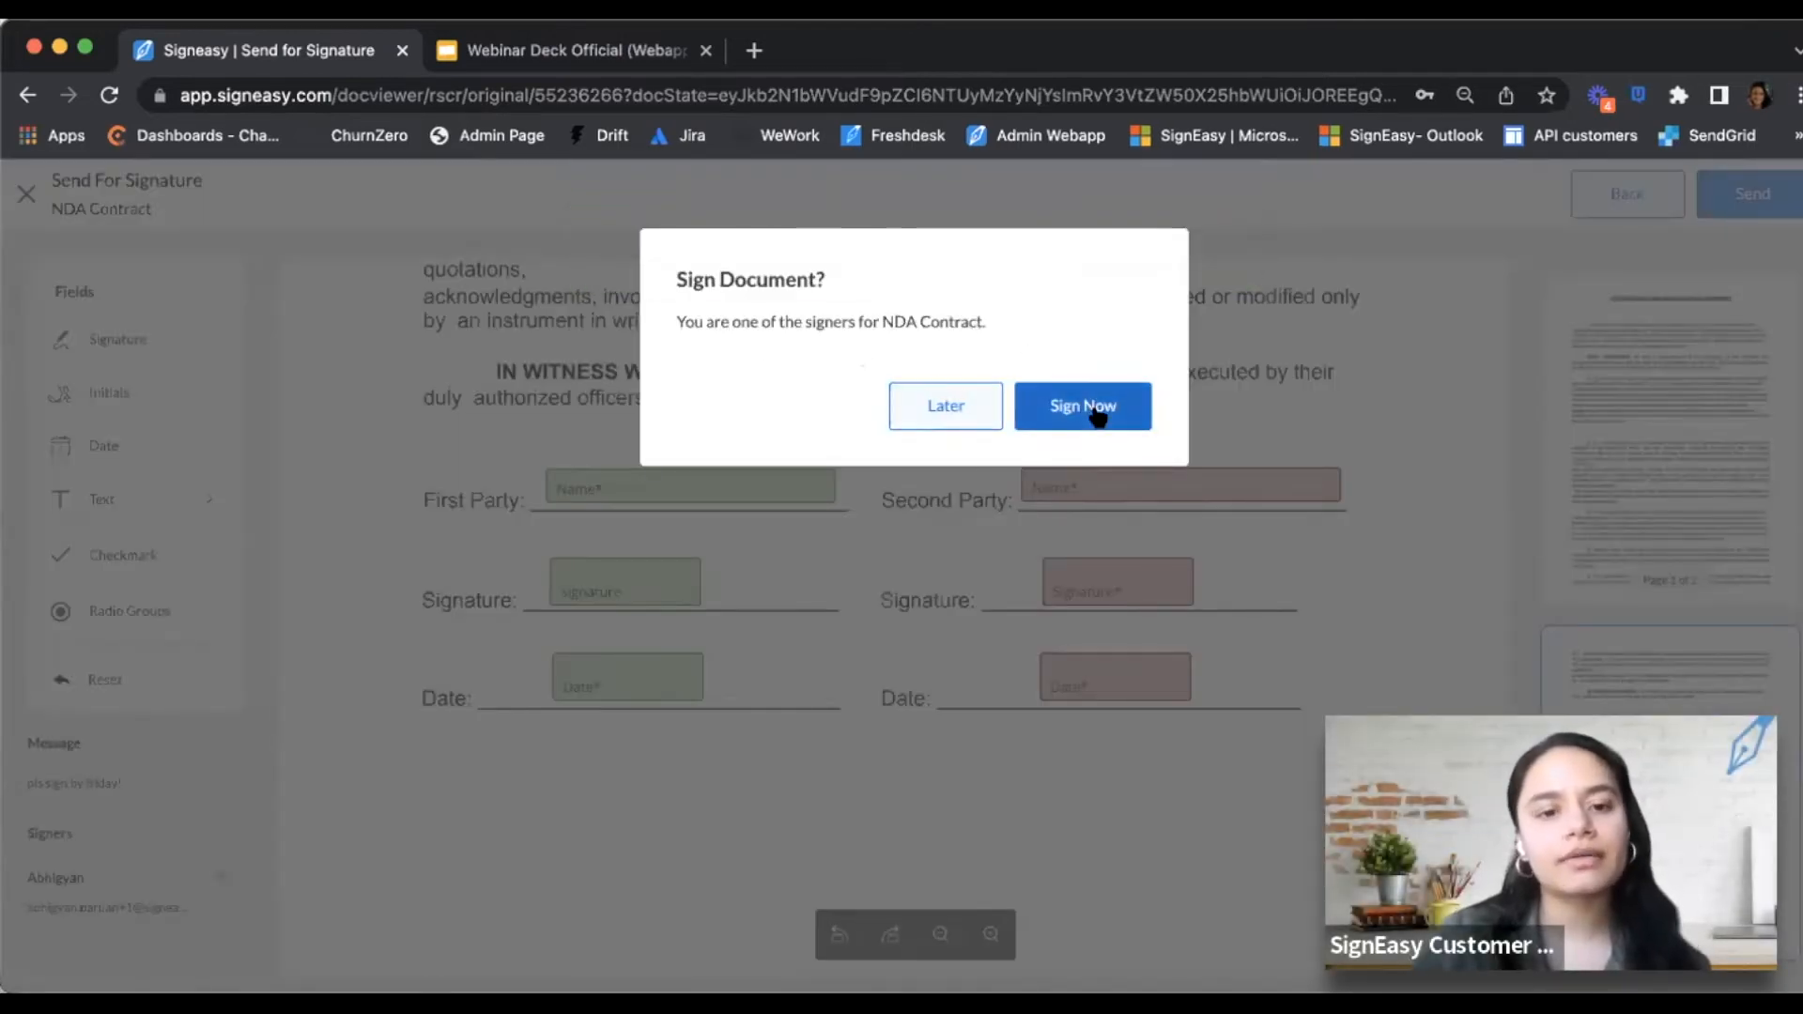
{"action": "left_click", "coordinate": [956, 405]}
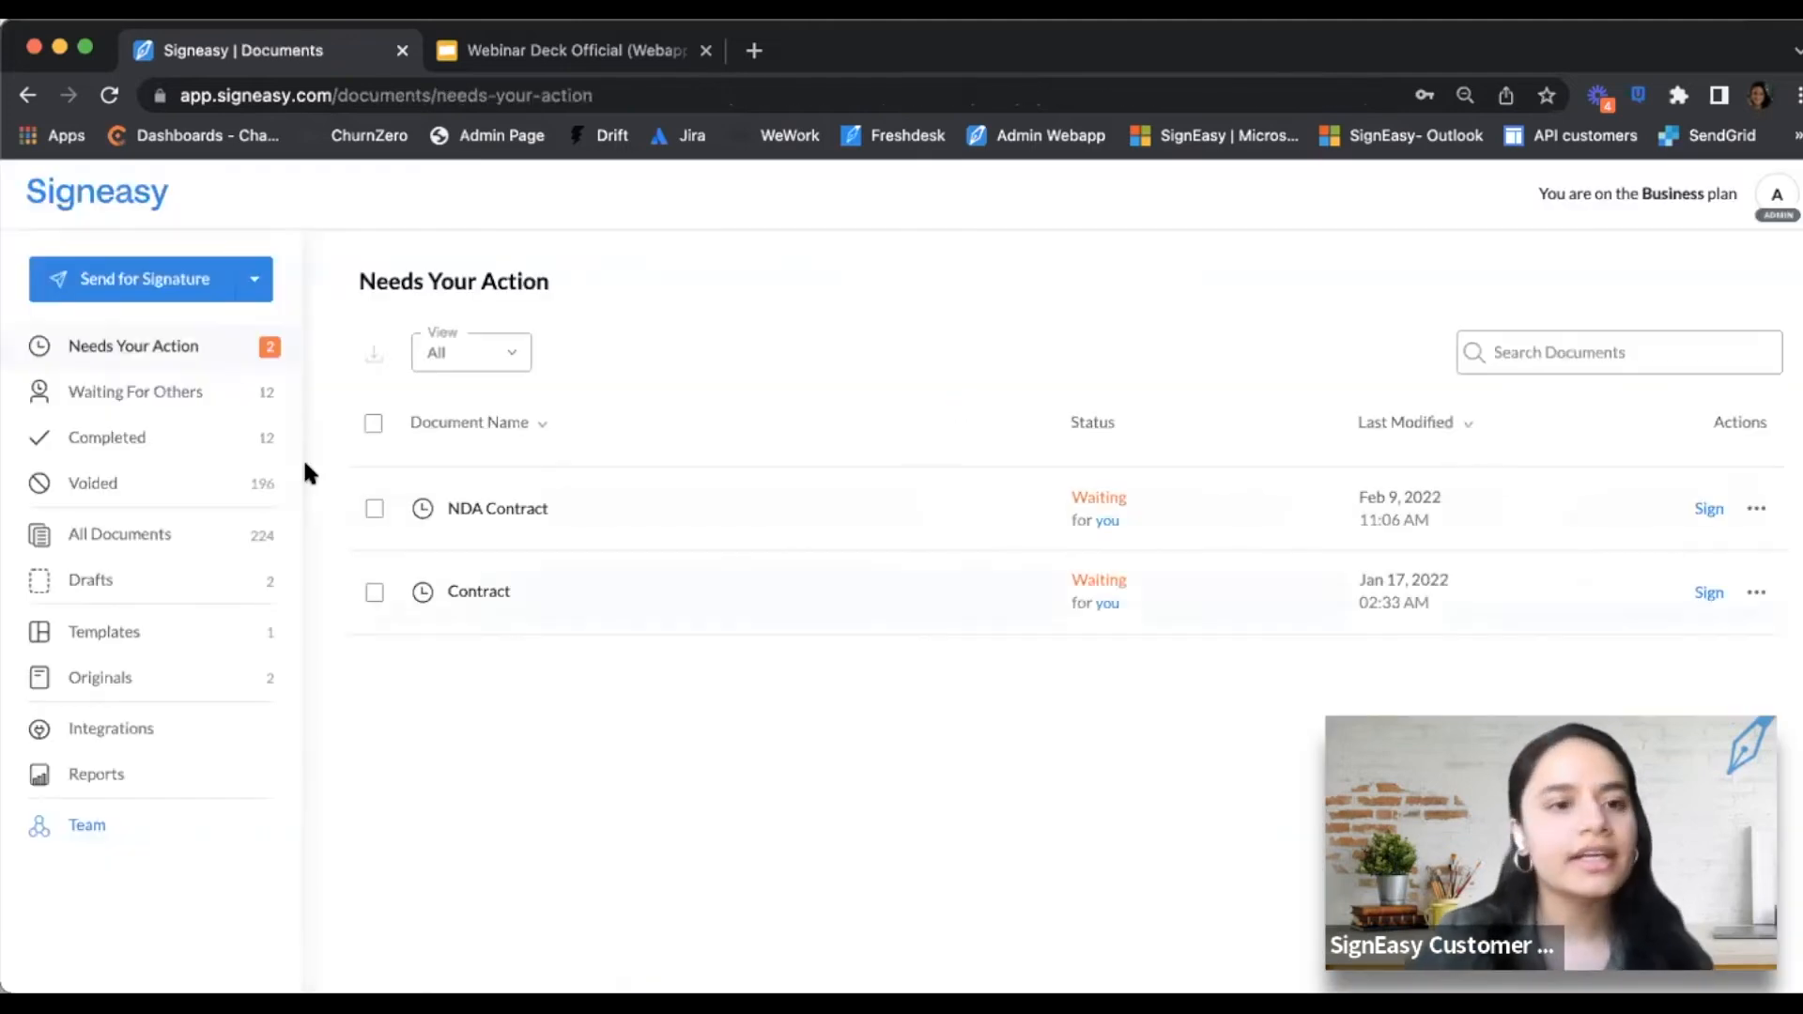
Check the Waiting For Others and Needs Your Action lists, then view the saved templates
{"action": "left_click", "coordinate": [172, 399]}
{"action": "left_click", "coordinate": [169, 354]}
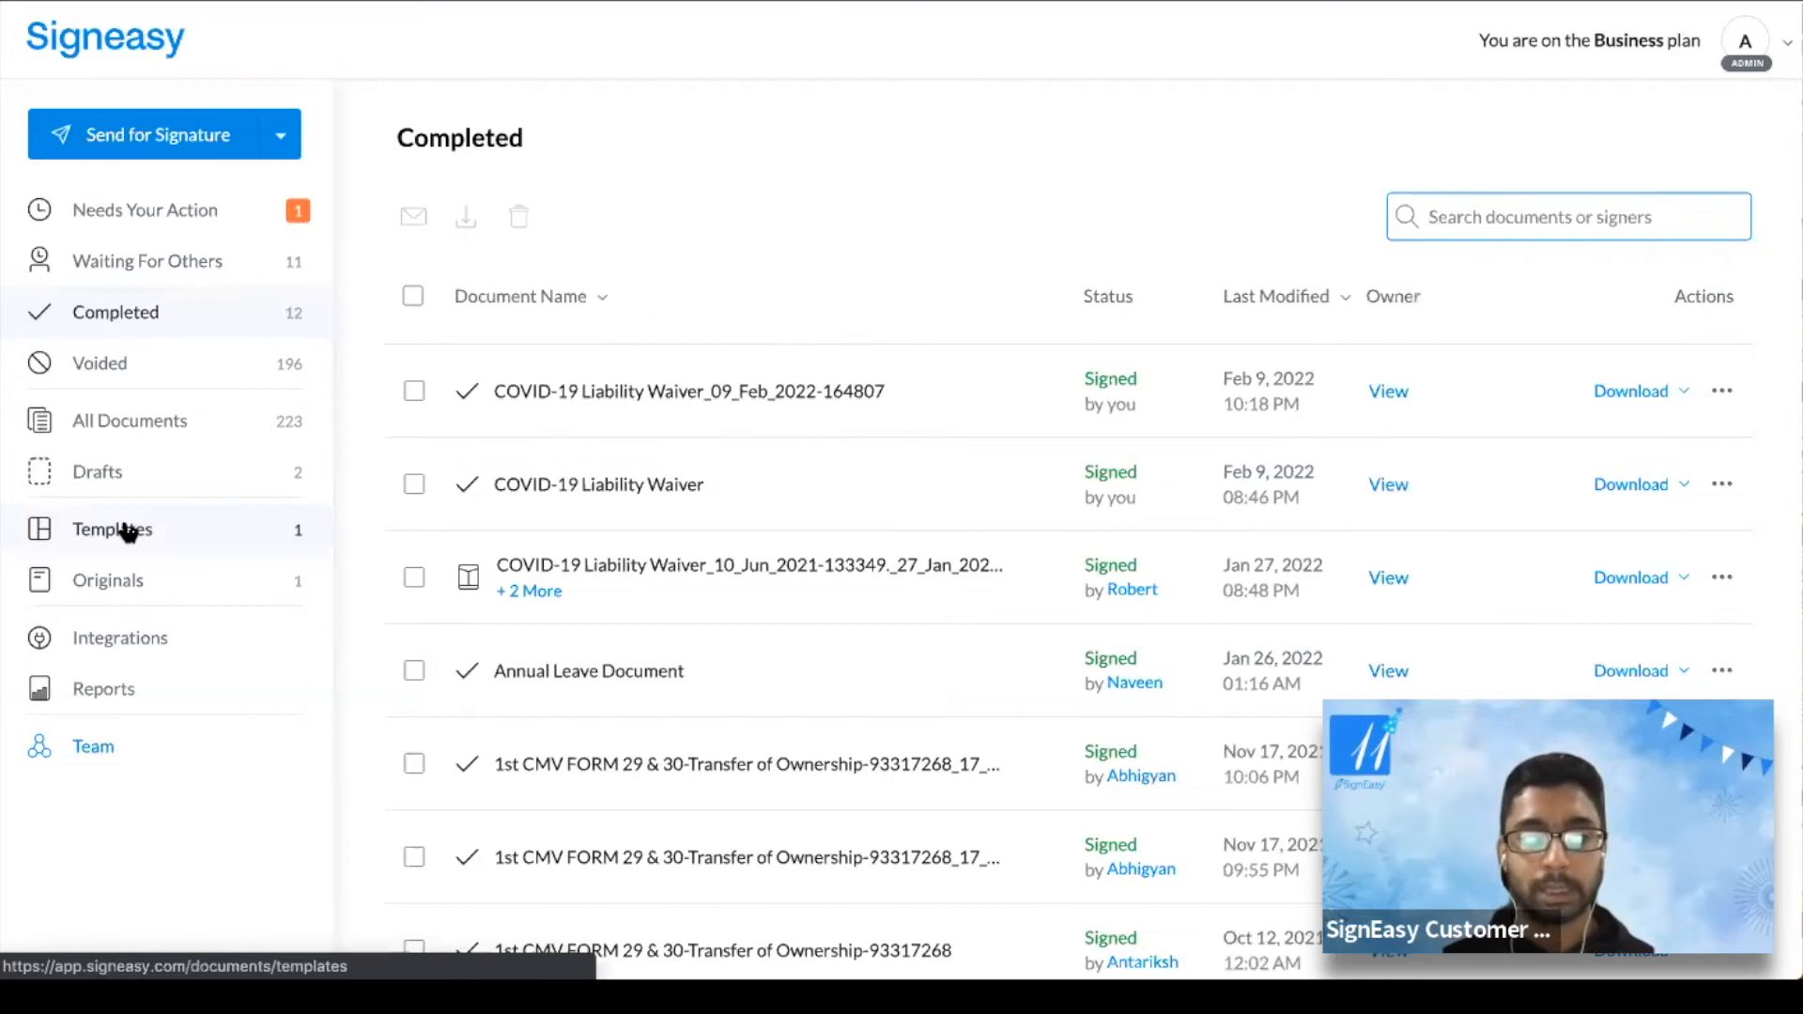
{"action": "left_click", "coordinate": [129, 532]}
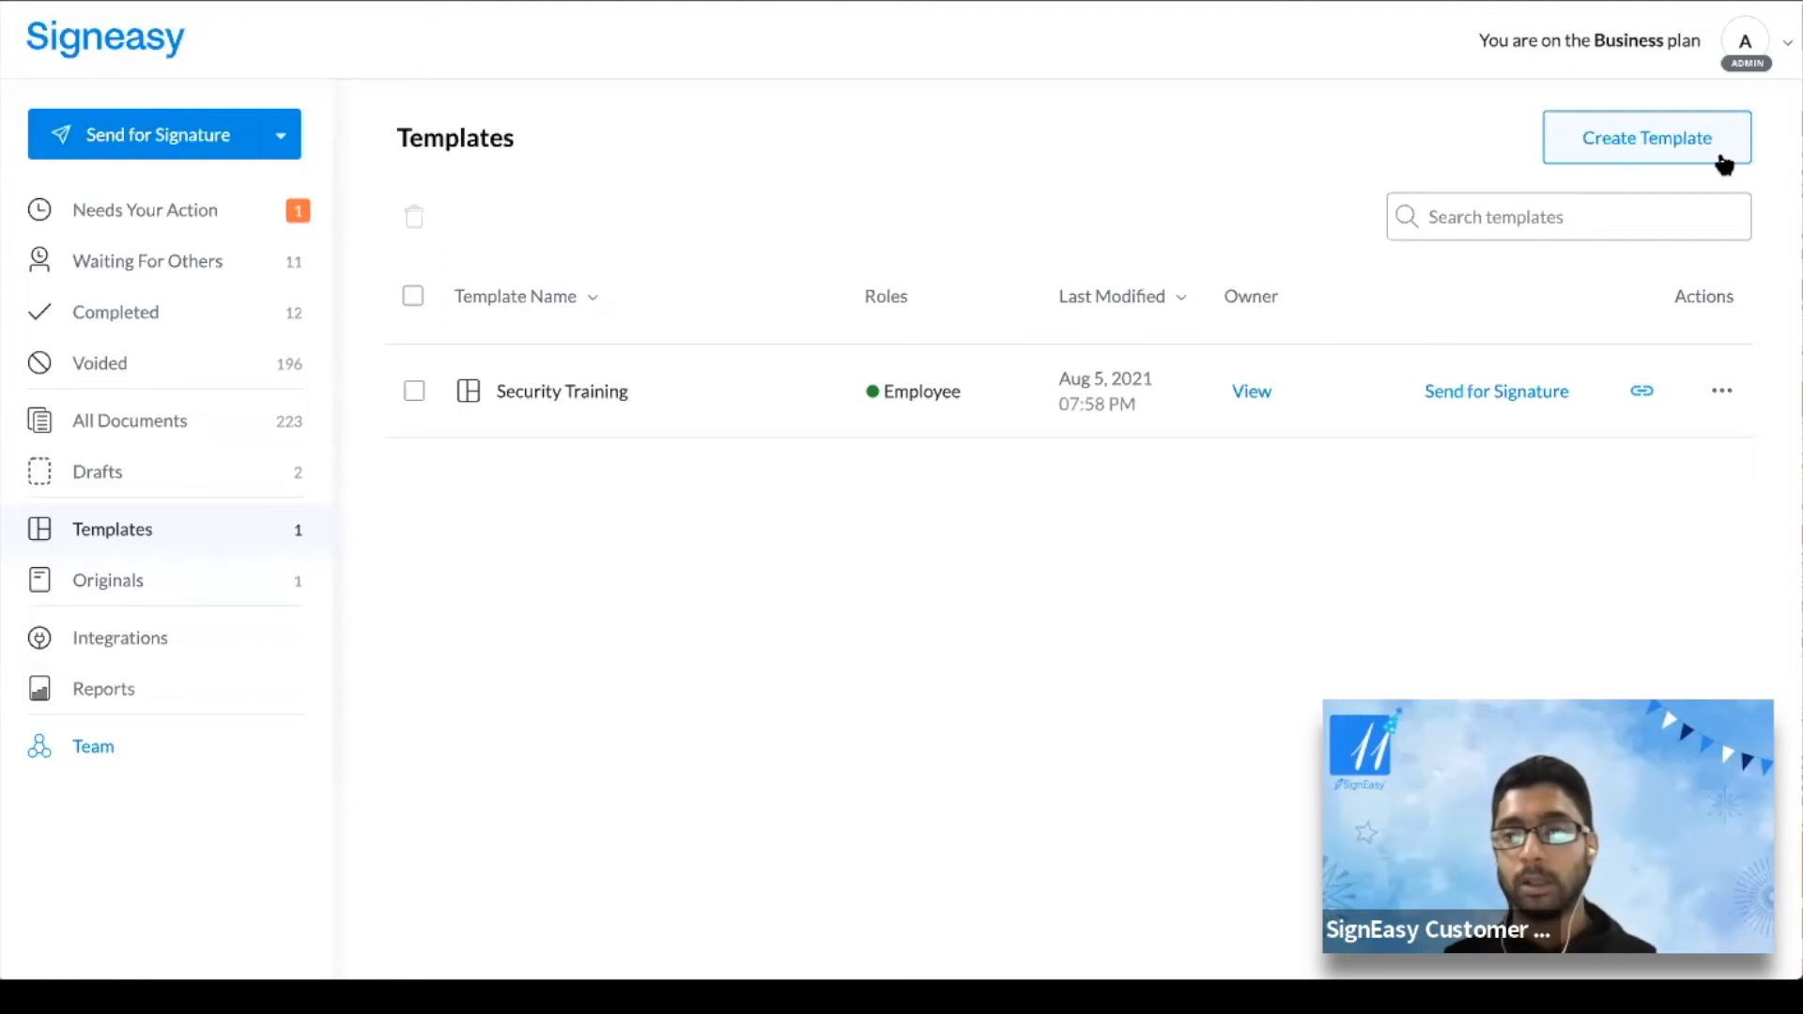
Start a new template and upload NDA Contract.pdf from Downloads as its document
{"action": "left_click", "coordinate": [1644, 140]}
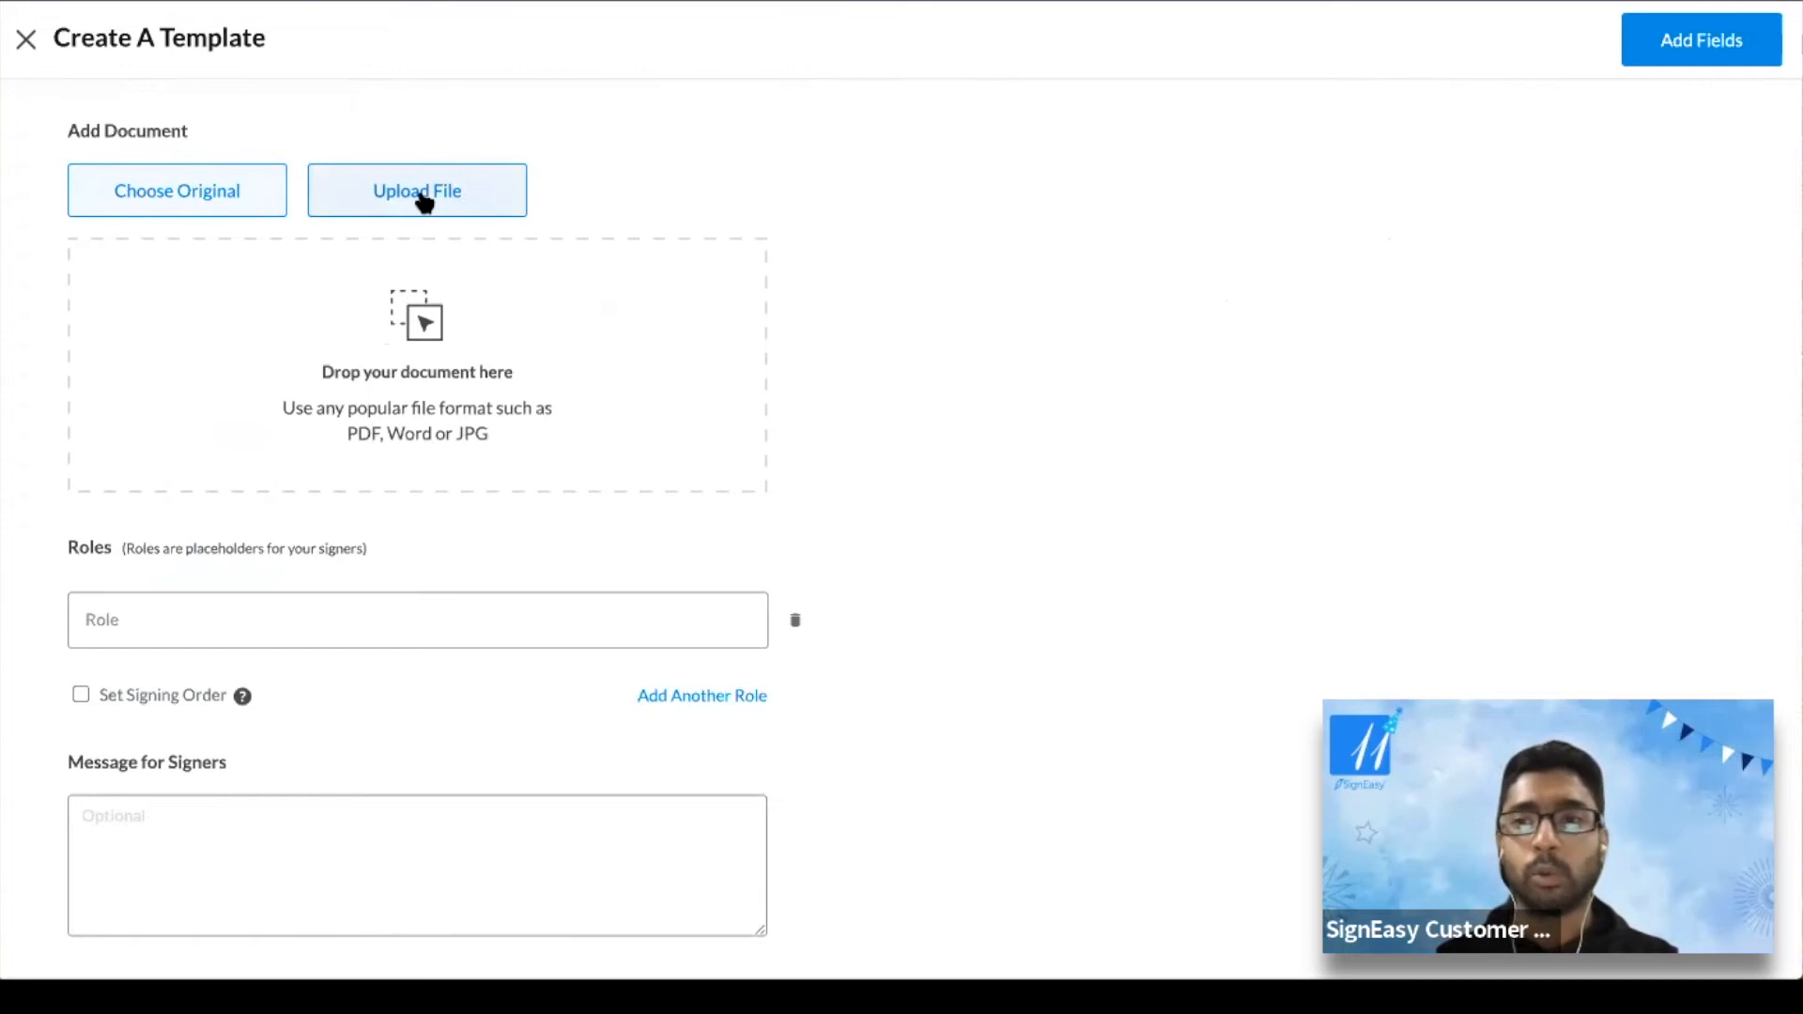
{"action": "left_click", "coordinate": [414, 208]}
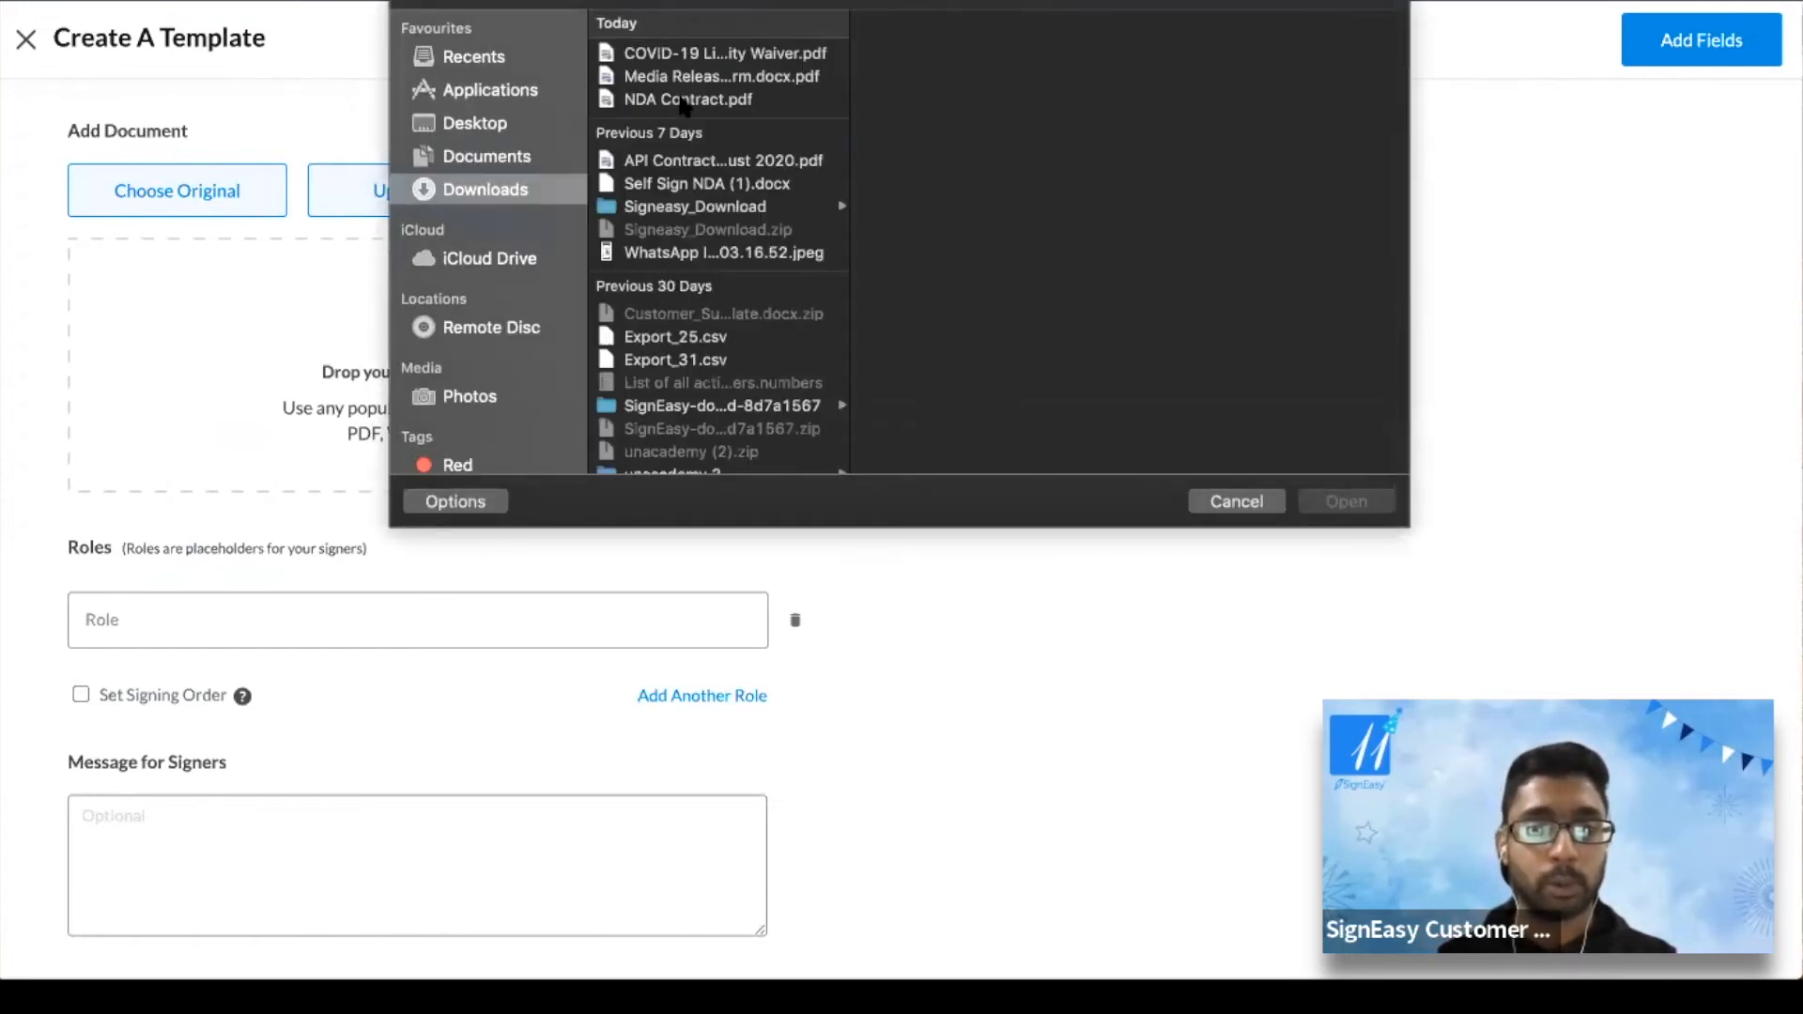
{"action": "left_click", "coordinate": [683, 100]}
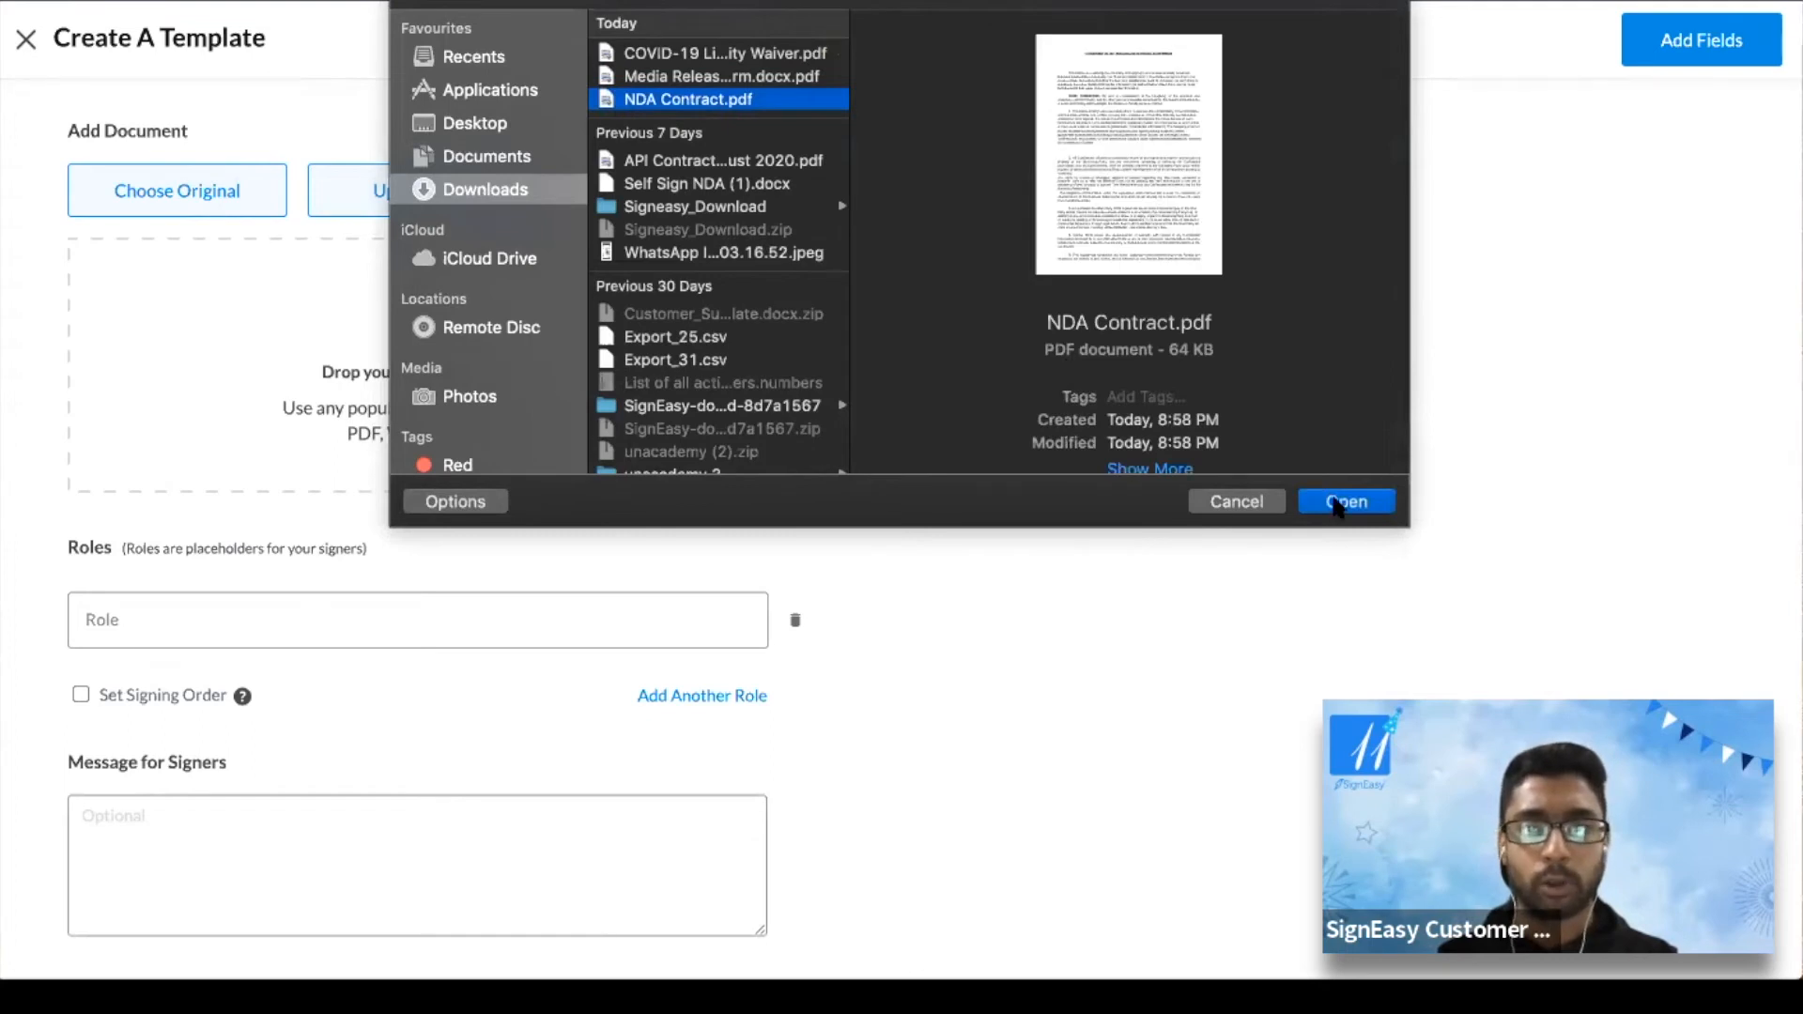
{"action": "left_click", "coordinate": [1342, 501]}
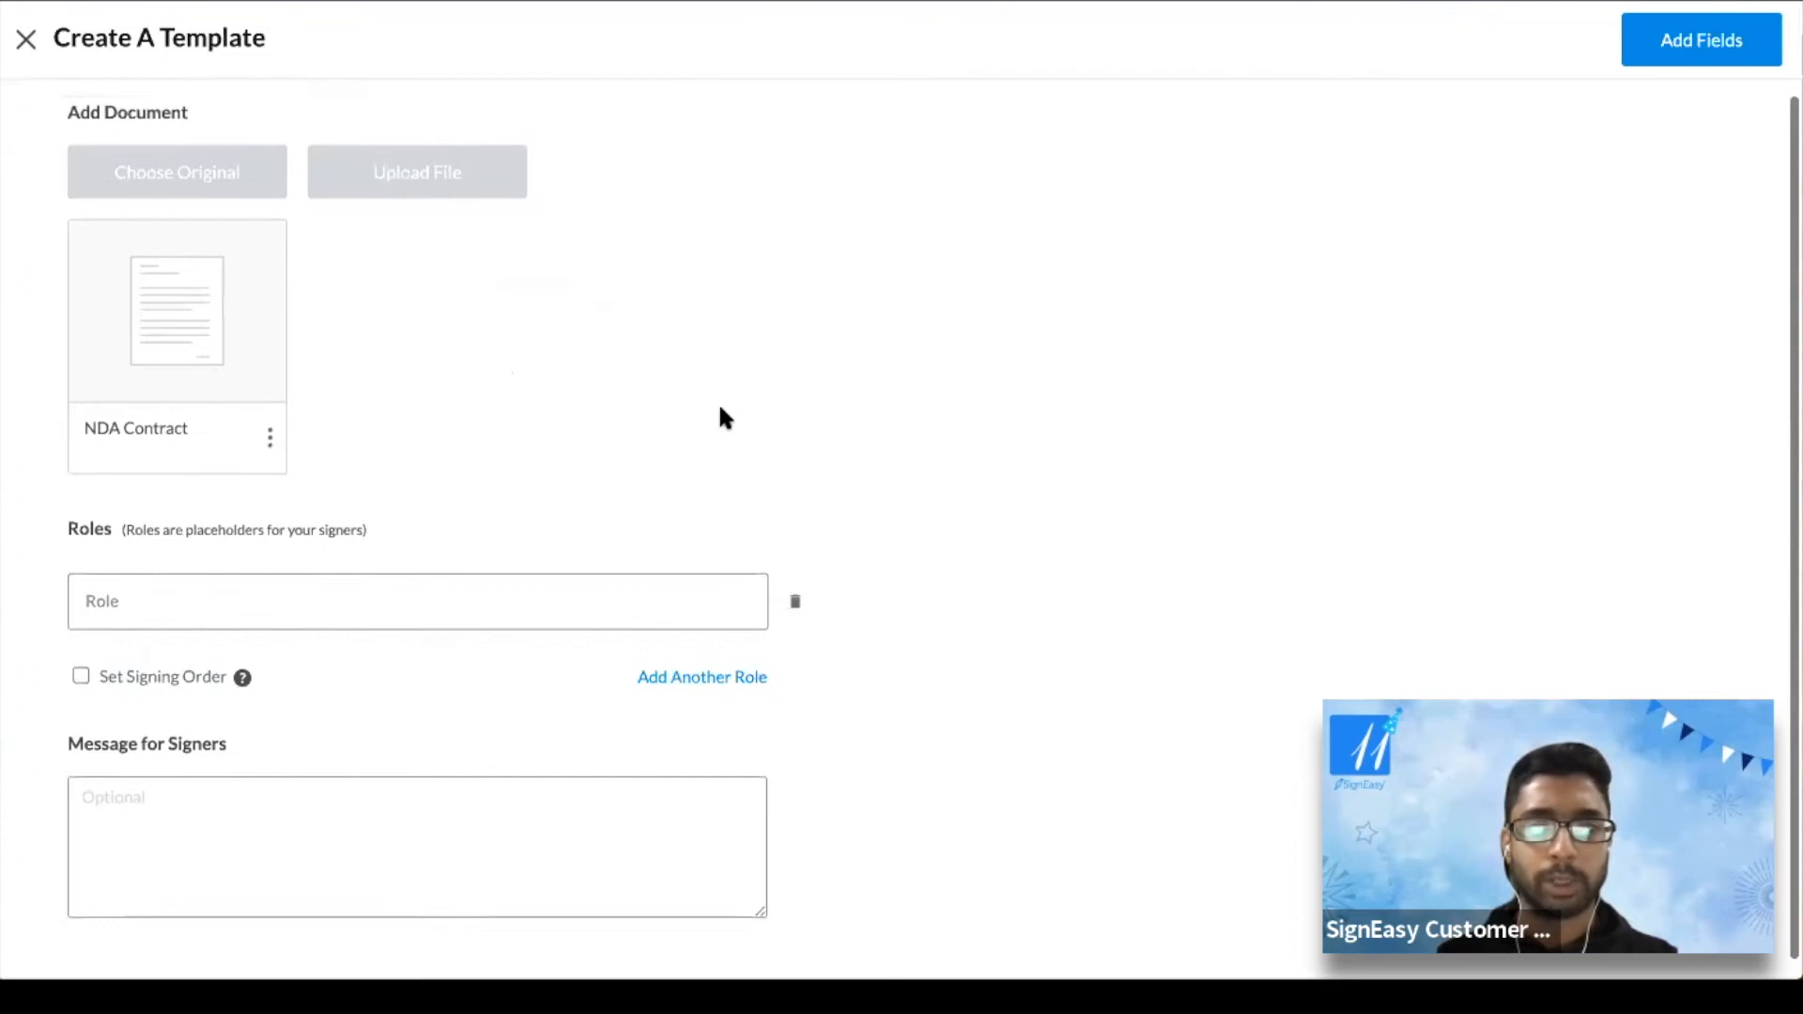
{"action": "left_click", "coordinate": [267, 424]}
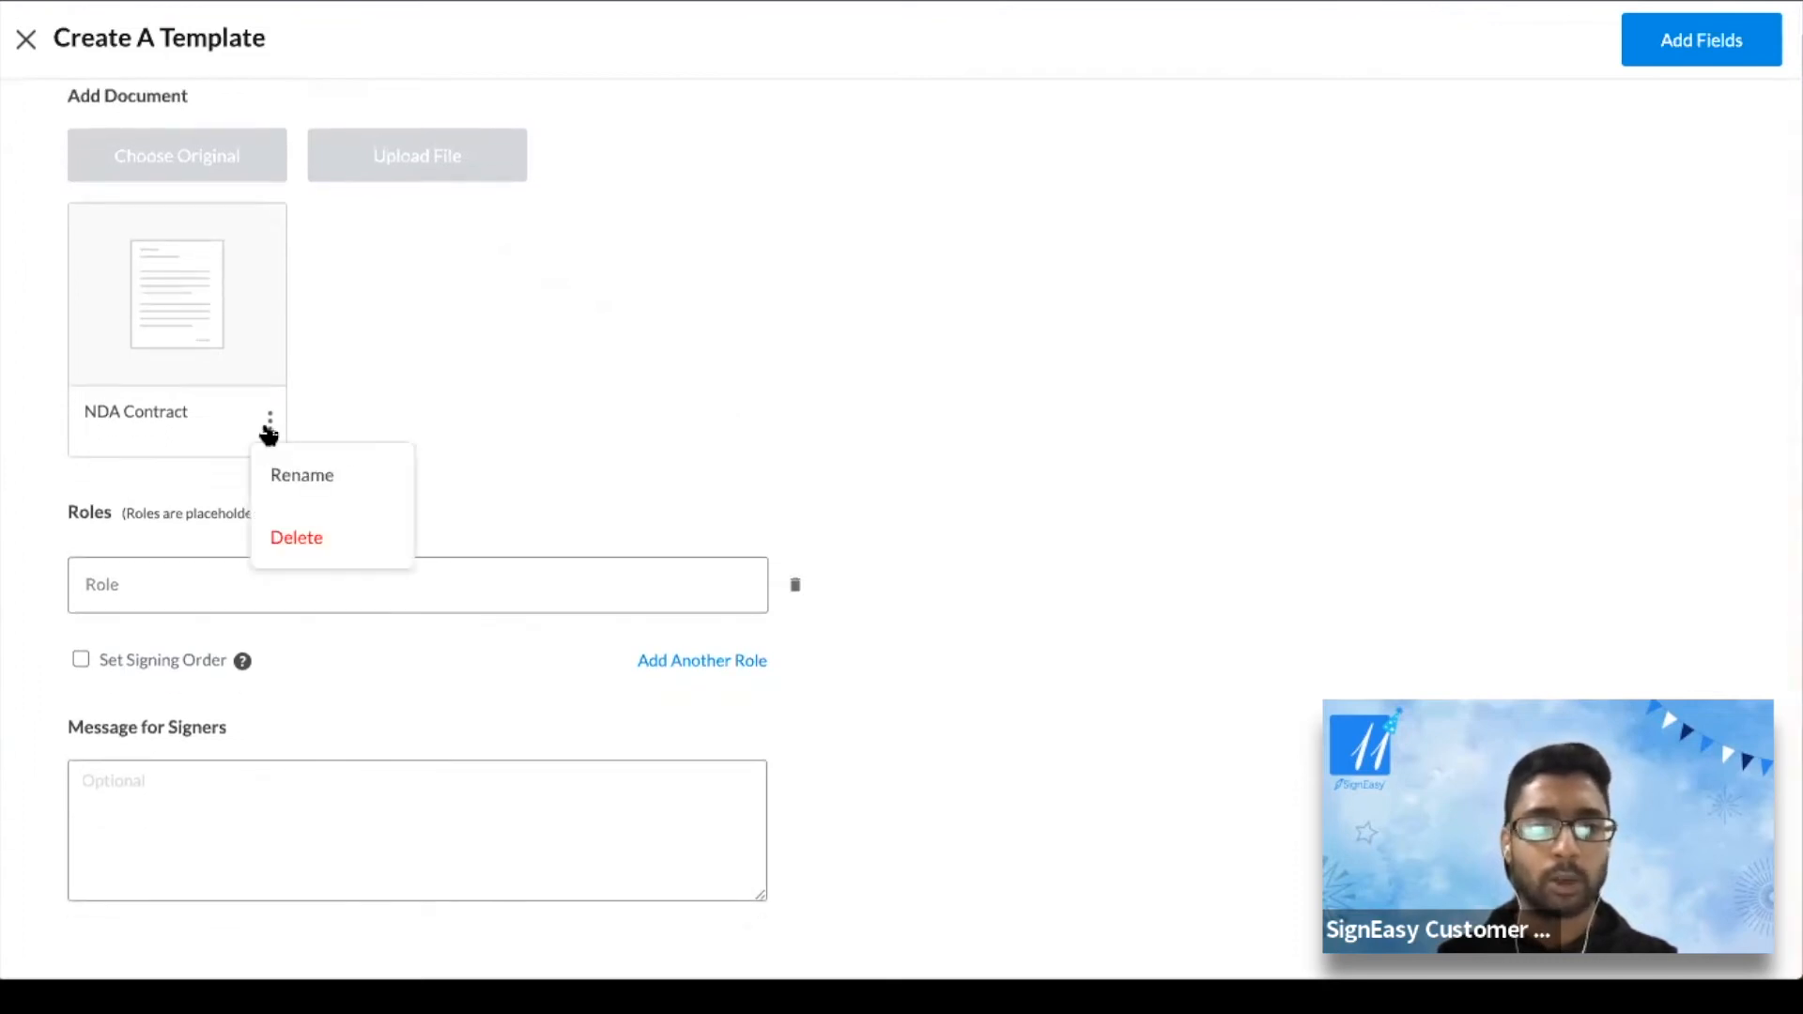
{"action": "left_click", "coordinate": [594, 386]}
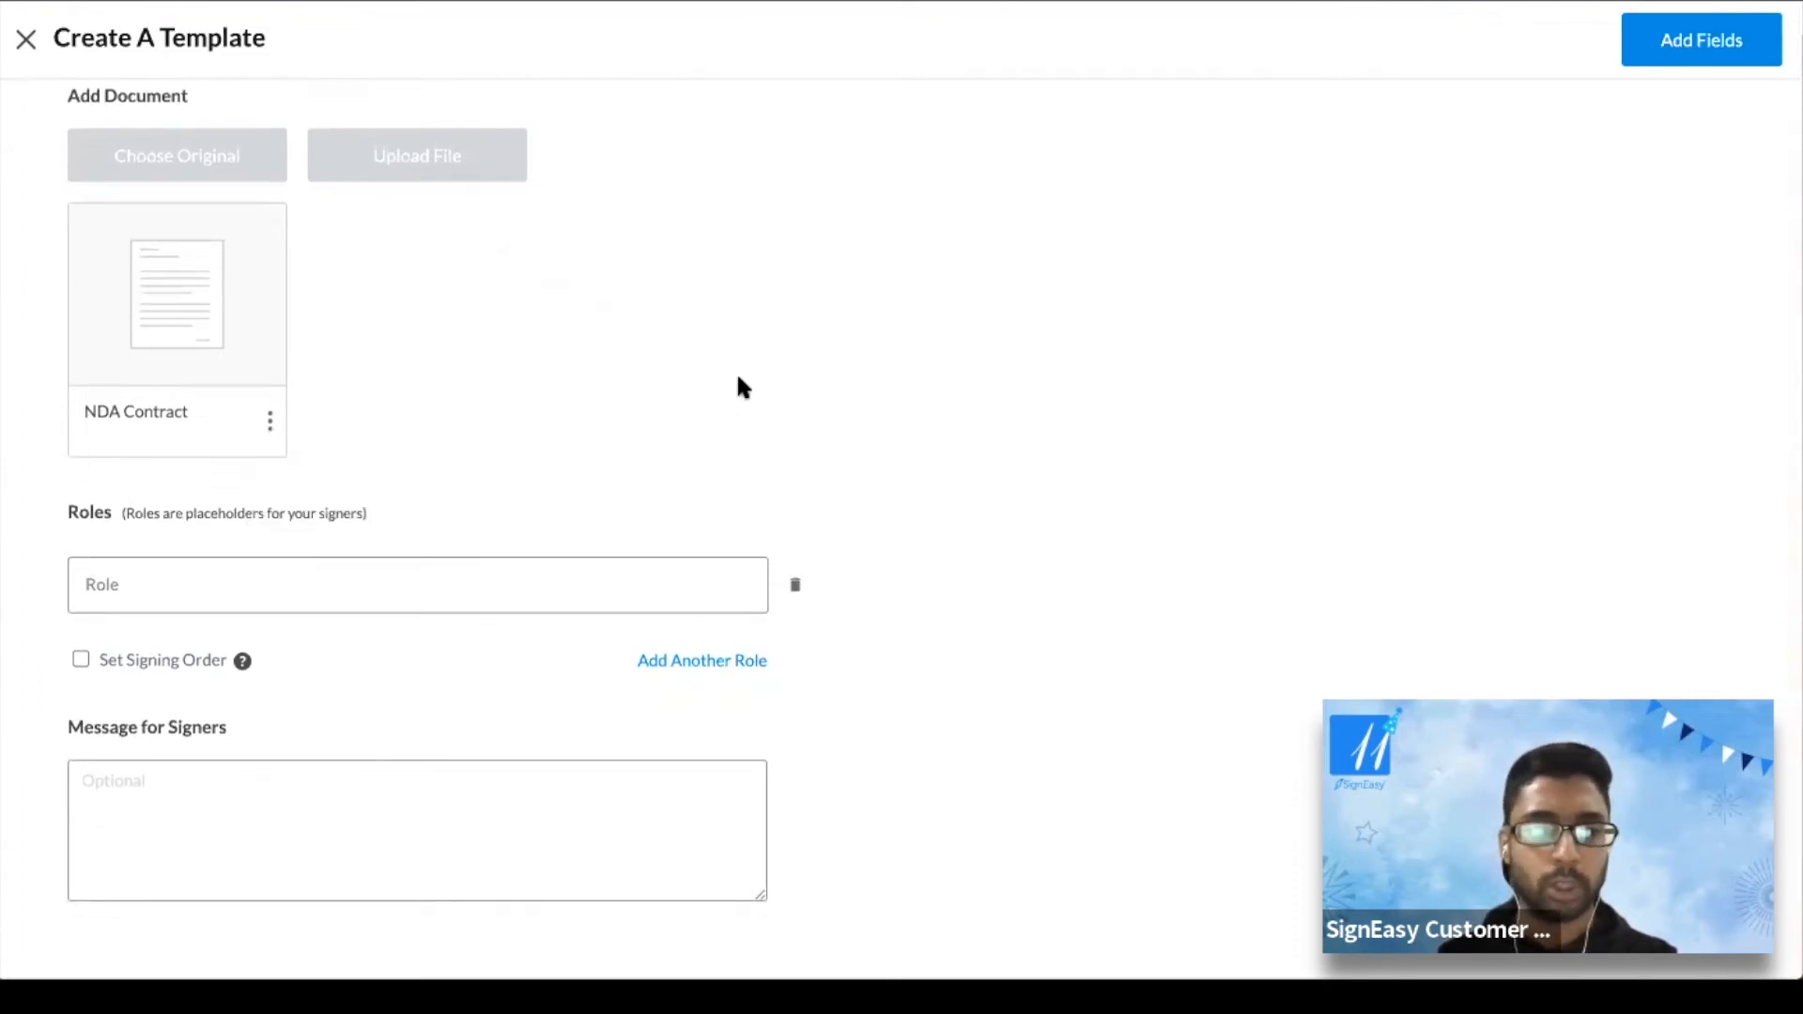
Add the signer roles Internal Team and Customer to the new template
{"action": "scroll", "coordinate": [737, 370], "scroll_direction": "down", "scroll_amount": 1}
{"action": "left_click", "coordinate": [109, 563]}
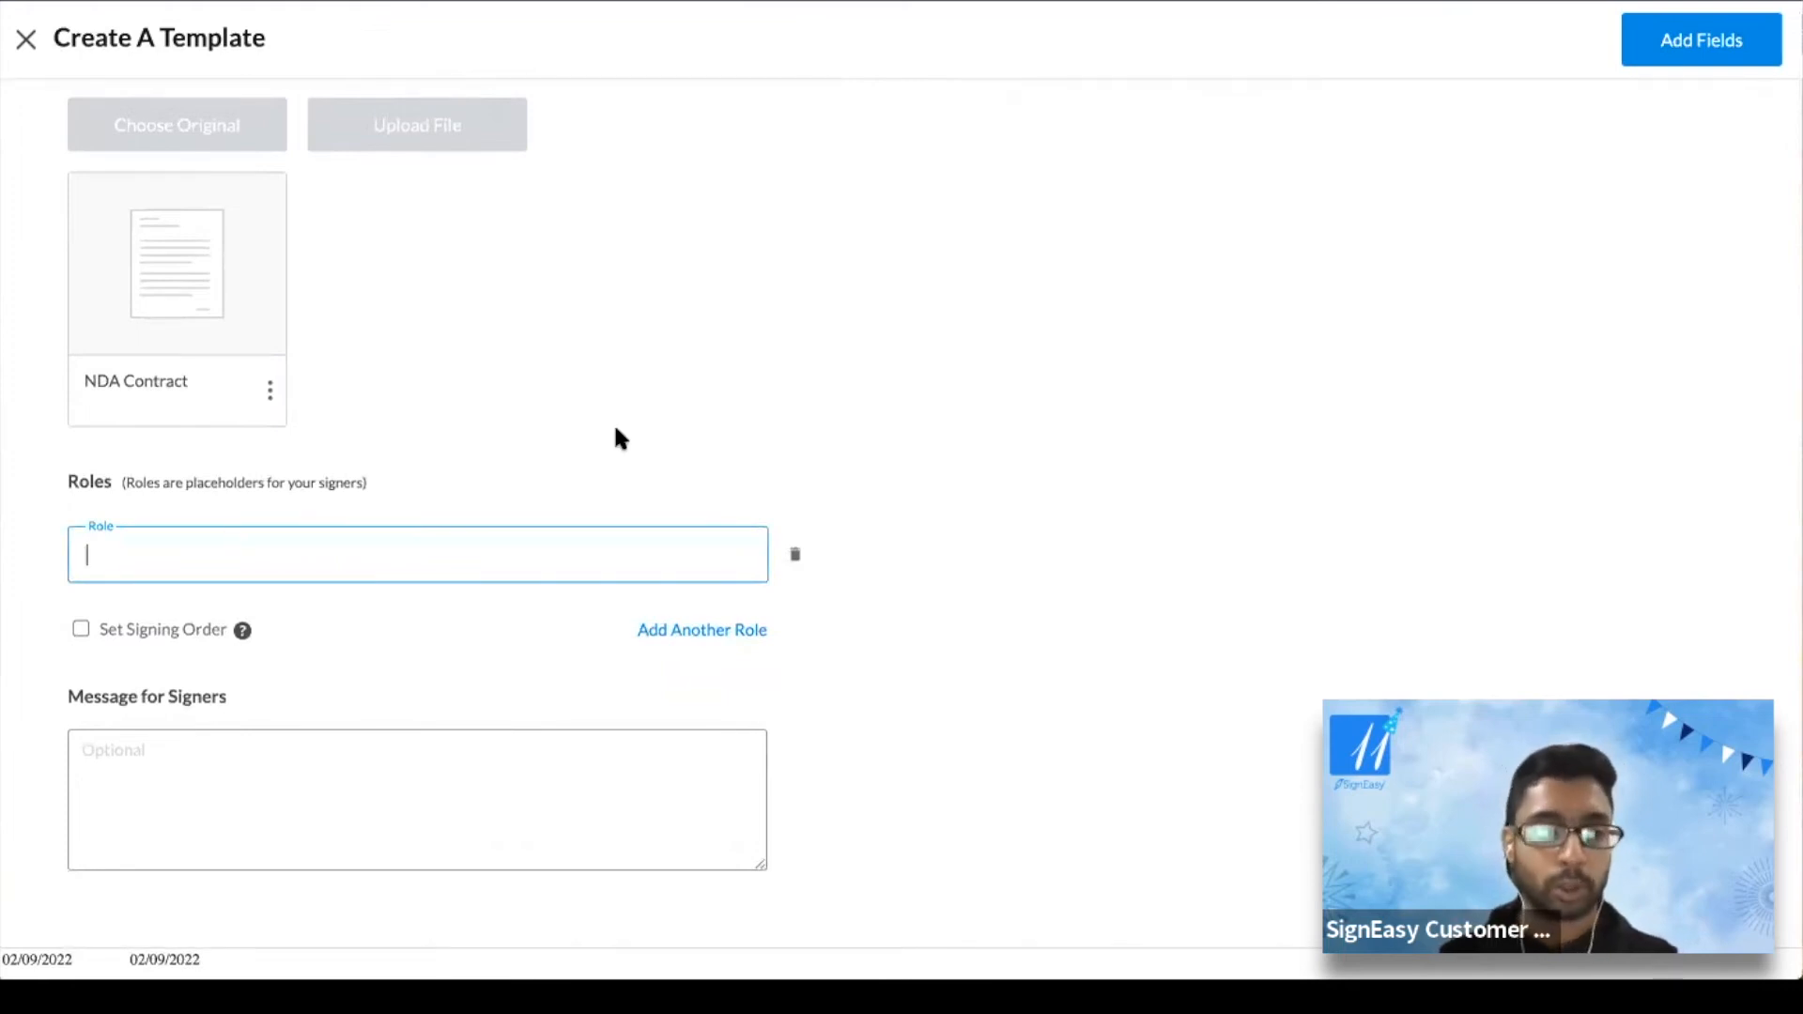
{"action": "type", "text": "Interanl"}
{"action": "key", "text": "BackSpace"}
{"action": "key", "text": "BackSpace"}
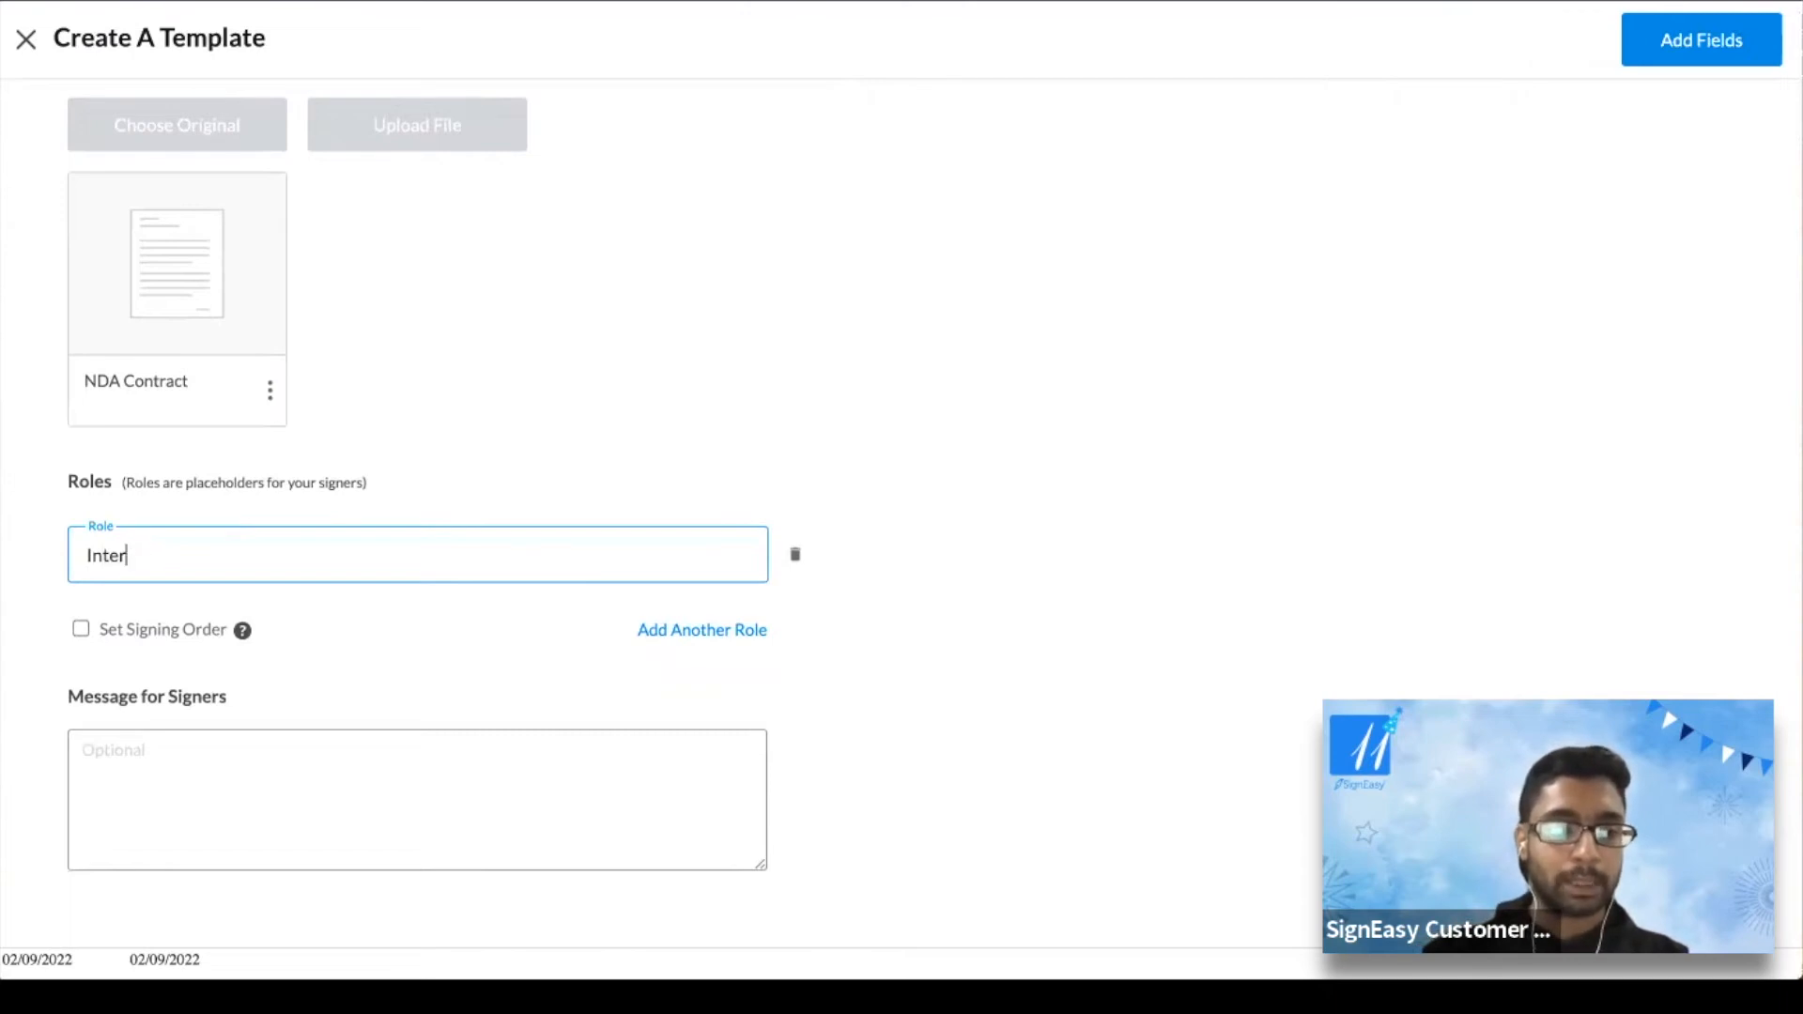
{"action": "type", "text": "nal Team"}
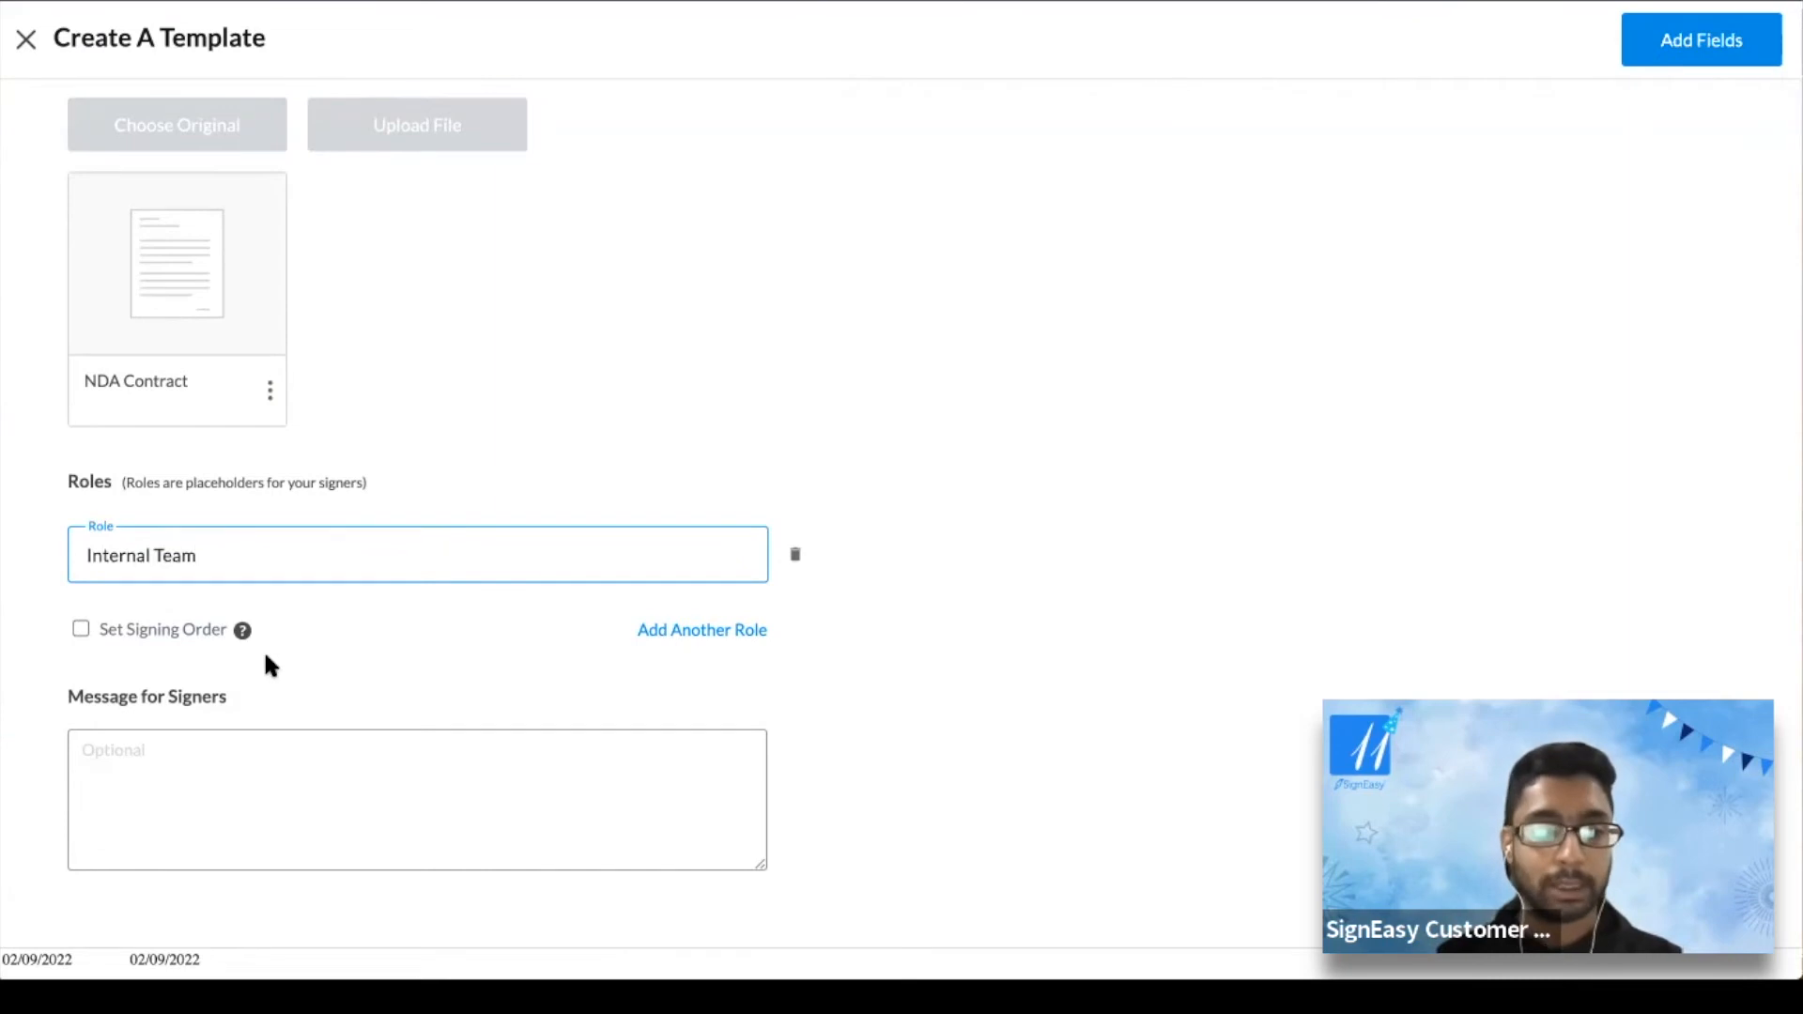
{"action": "left_click", "coordinate": [695, 630]}
{"action": "left_click", "coordinate": [244, 658]}
{"action": "type", "text": "Cus"}
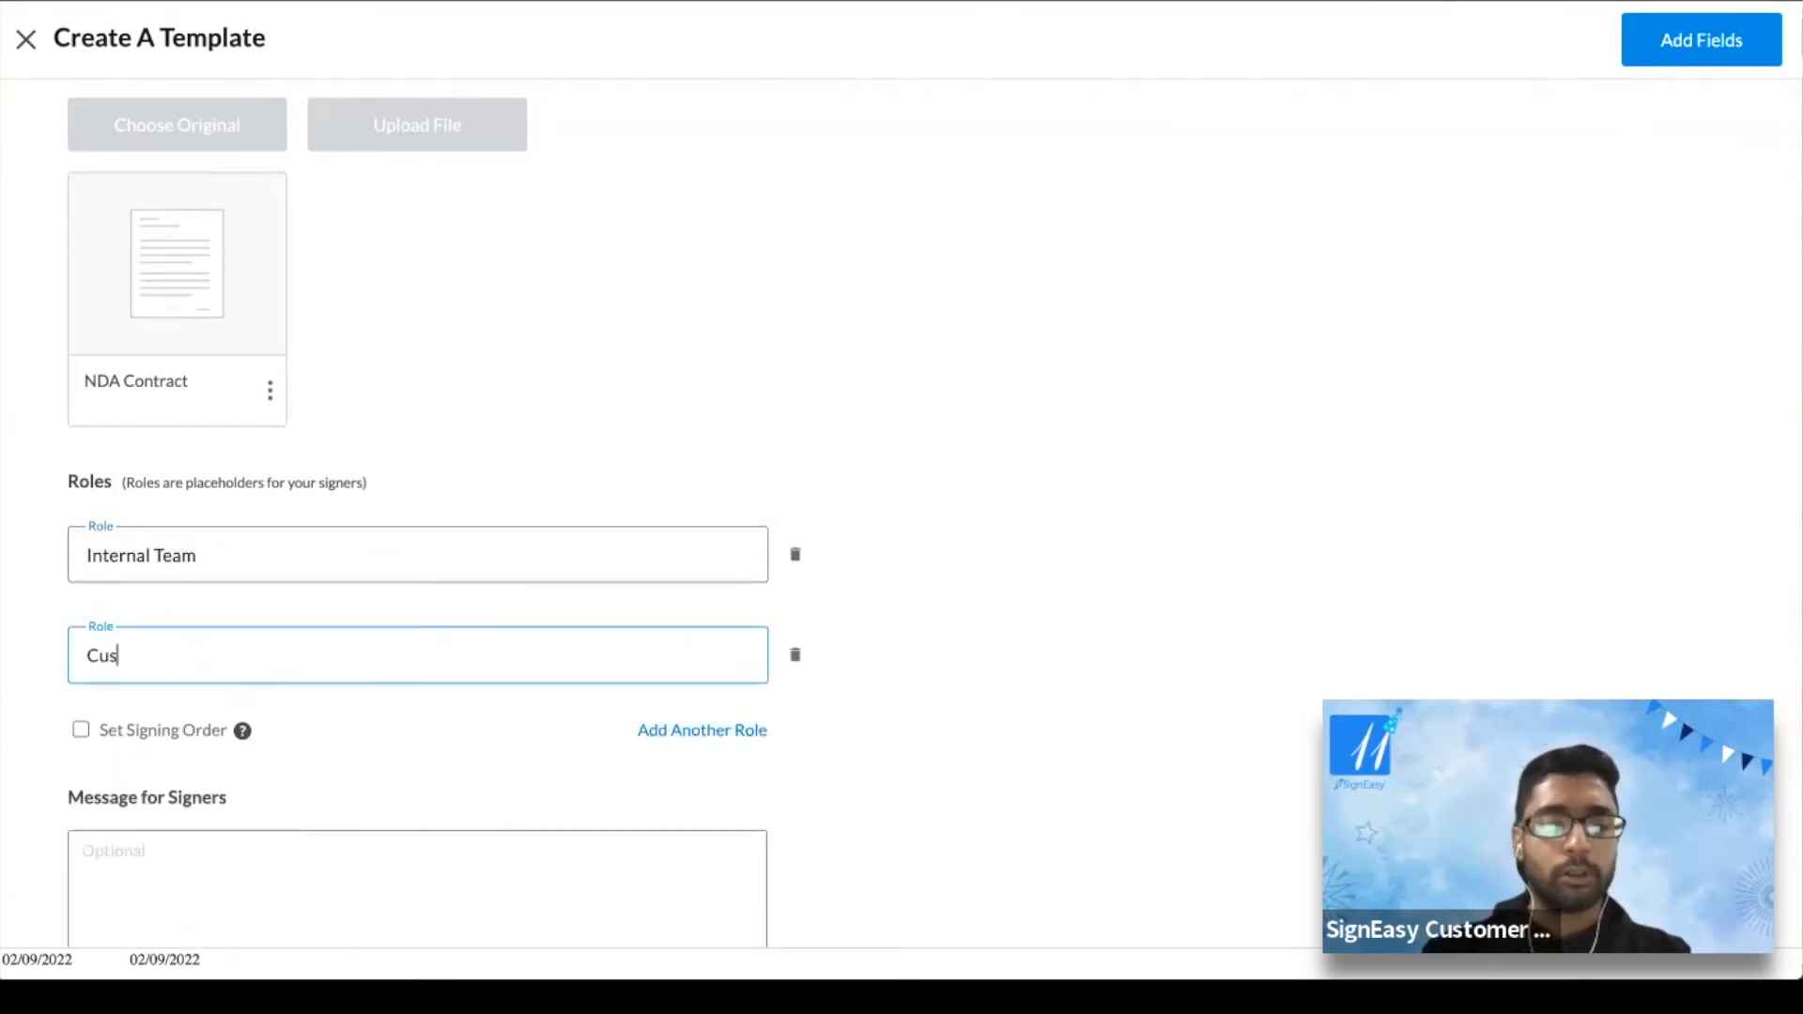
{"action": "type", "text": "tomer"}
{"action": "left_click", "coordinate": [1084, 497]}
Enable Set Signing Order so Internal Team signs first and Customer second
{"action": "left_click", "coordinate": [81, 734]}
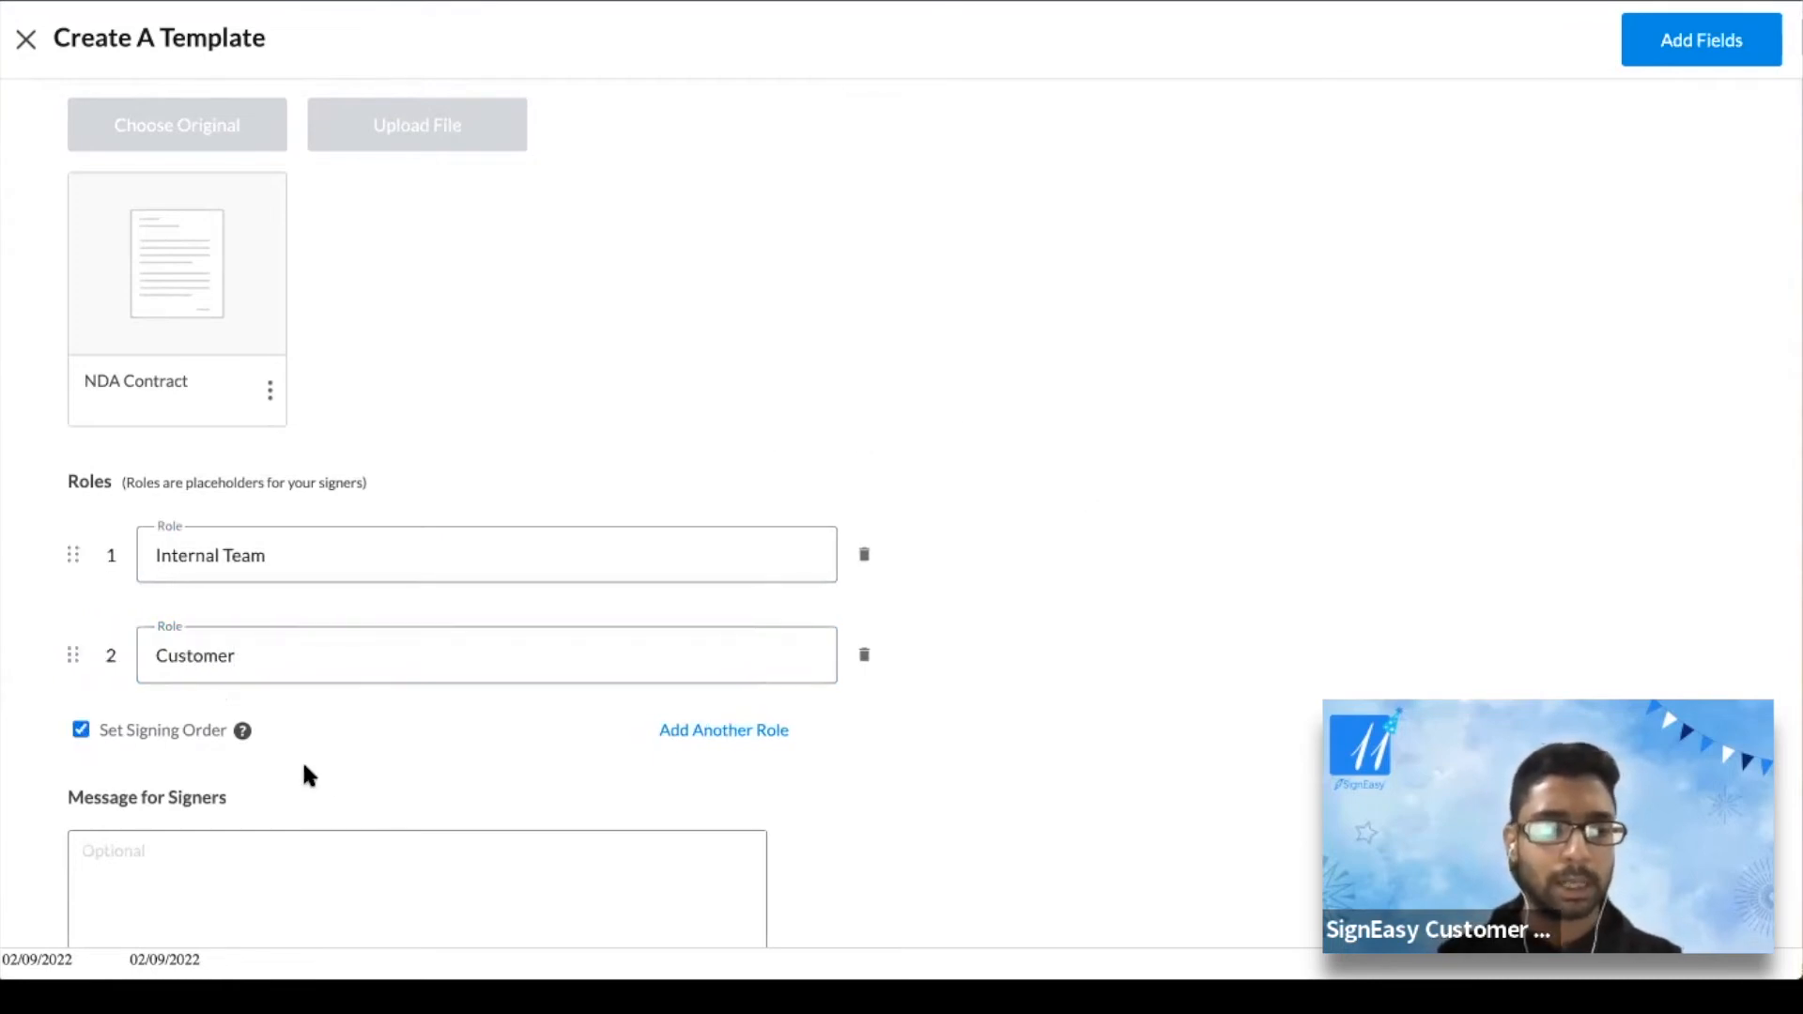
{"action": "scroll", "coordinate": [323, 764], "scroll_direction": "down", "scroll_amount": 1}
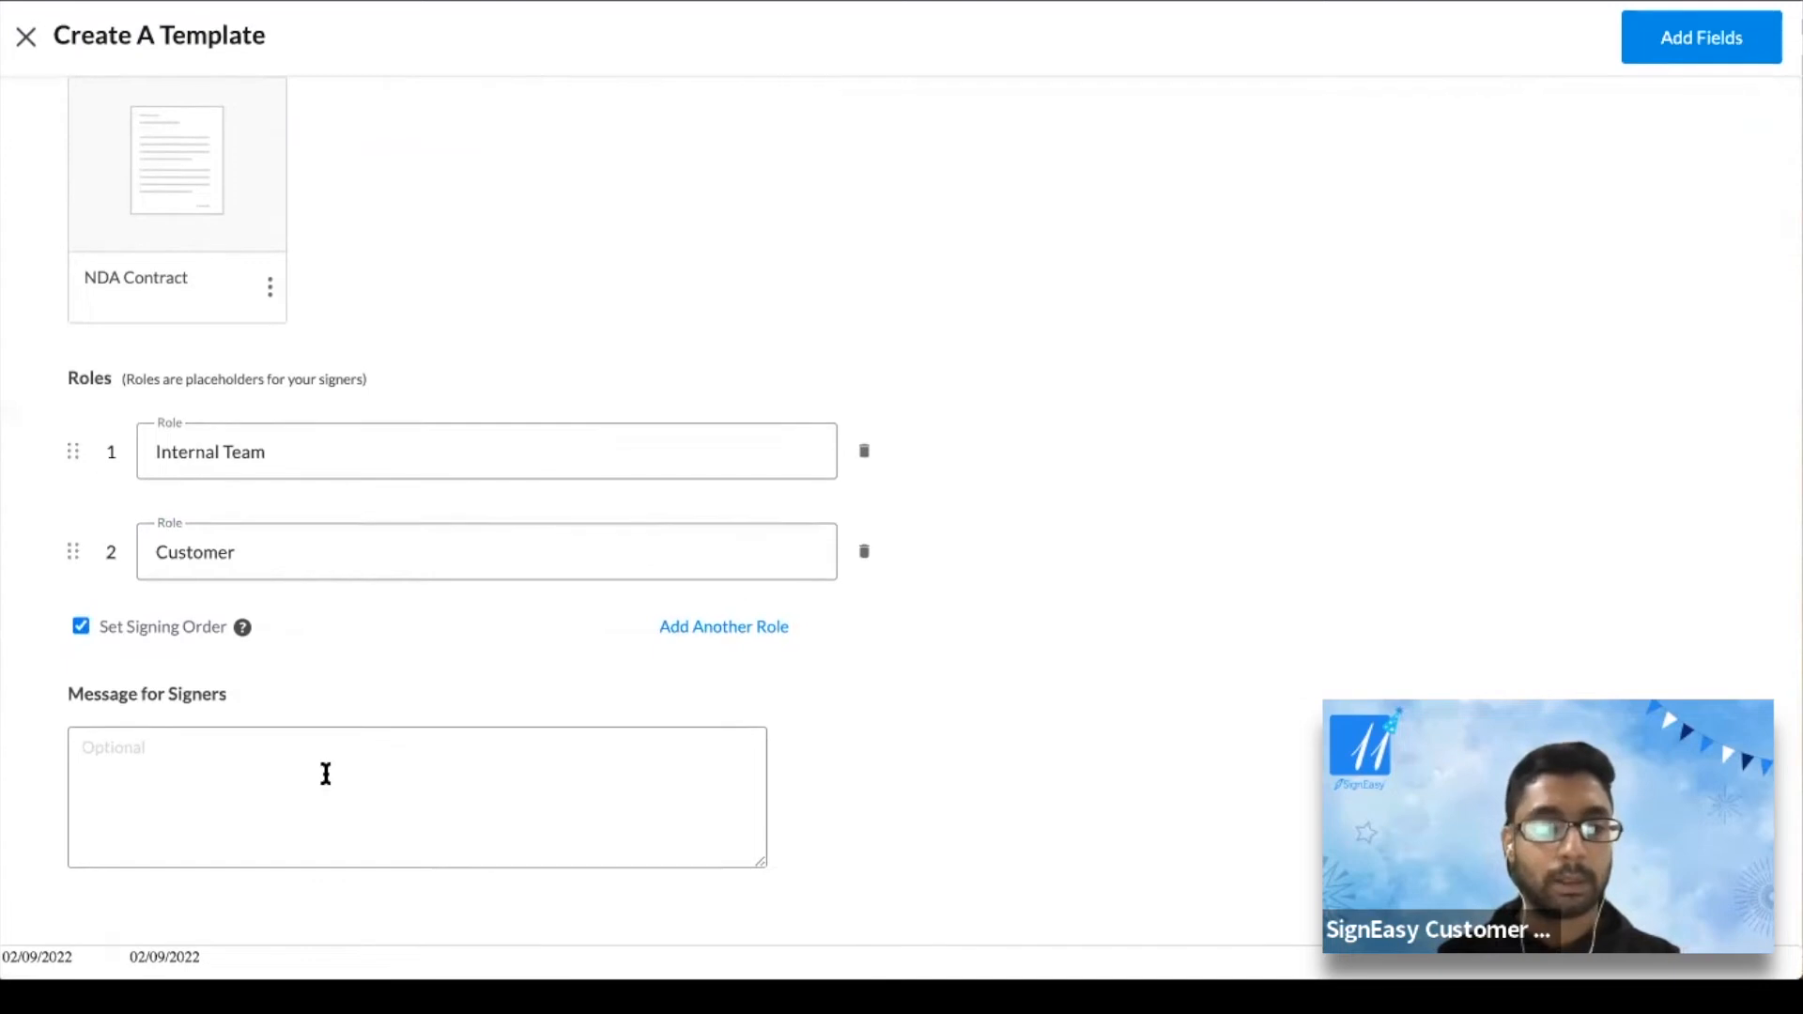
{"action": "left_click", "coordinate": [80, 629]}
{"action": "left_click", "coordinate": [81, 629]}
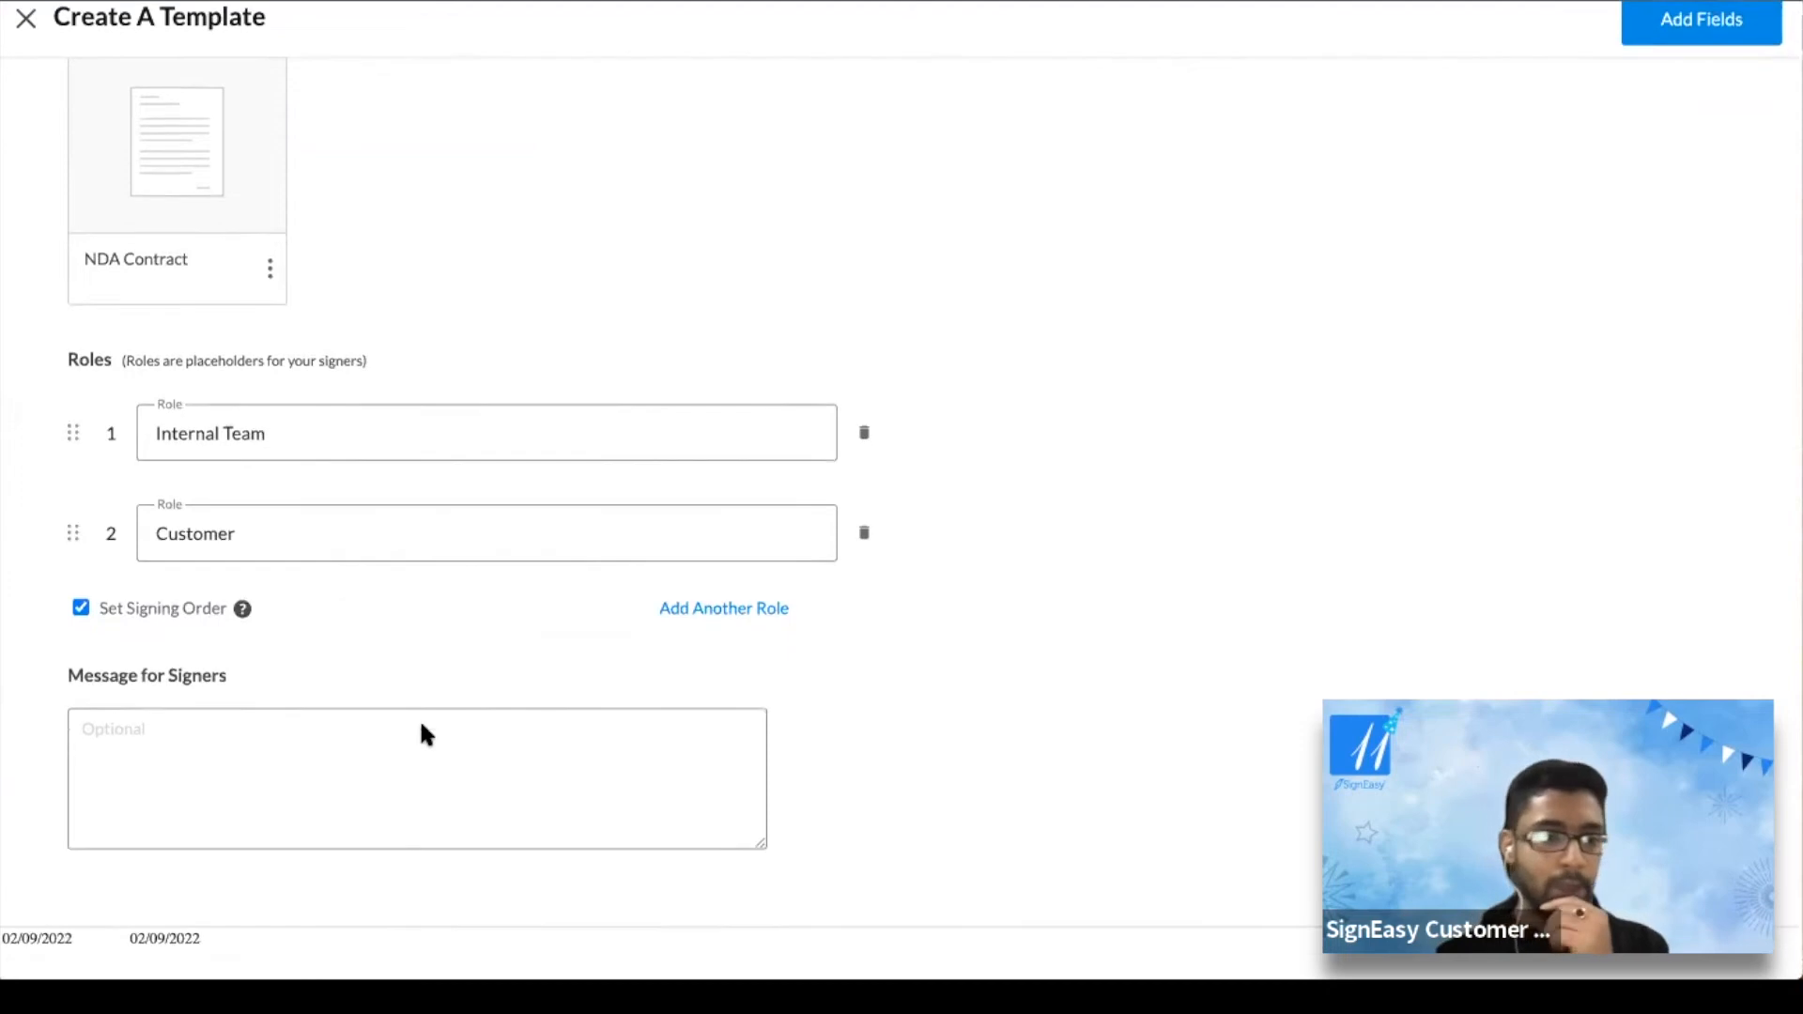
Add the signer message 'Please sign this doc by Fri' to the template
{"action": "left_click", "coordinate": [185, 796]}
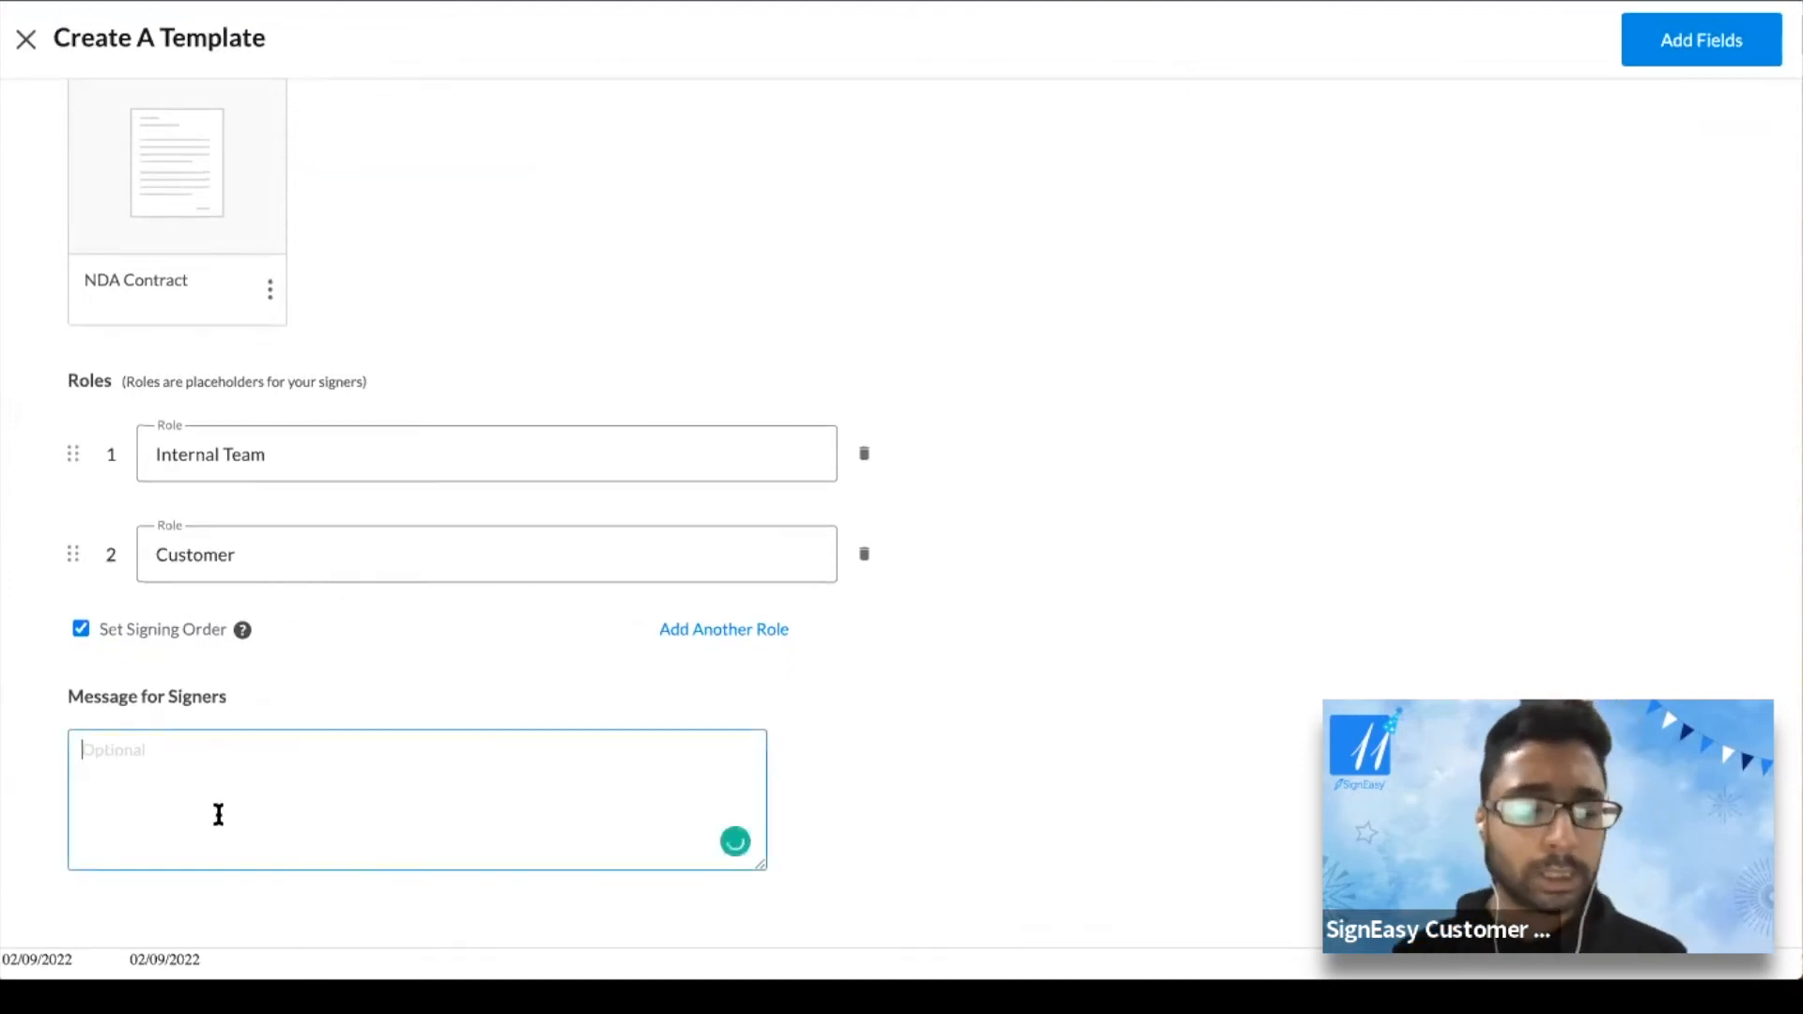
{"action": "type", "text": "Pl"}
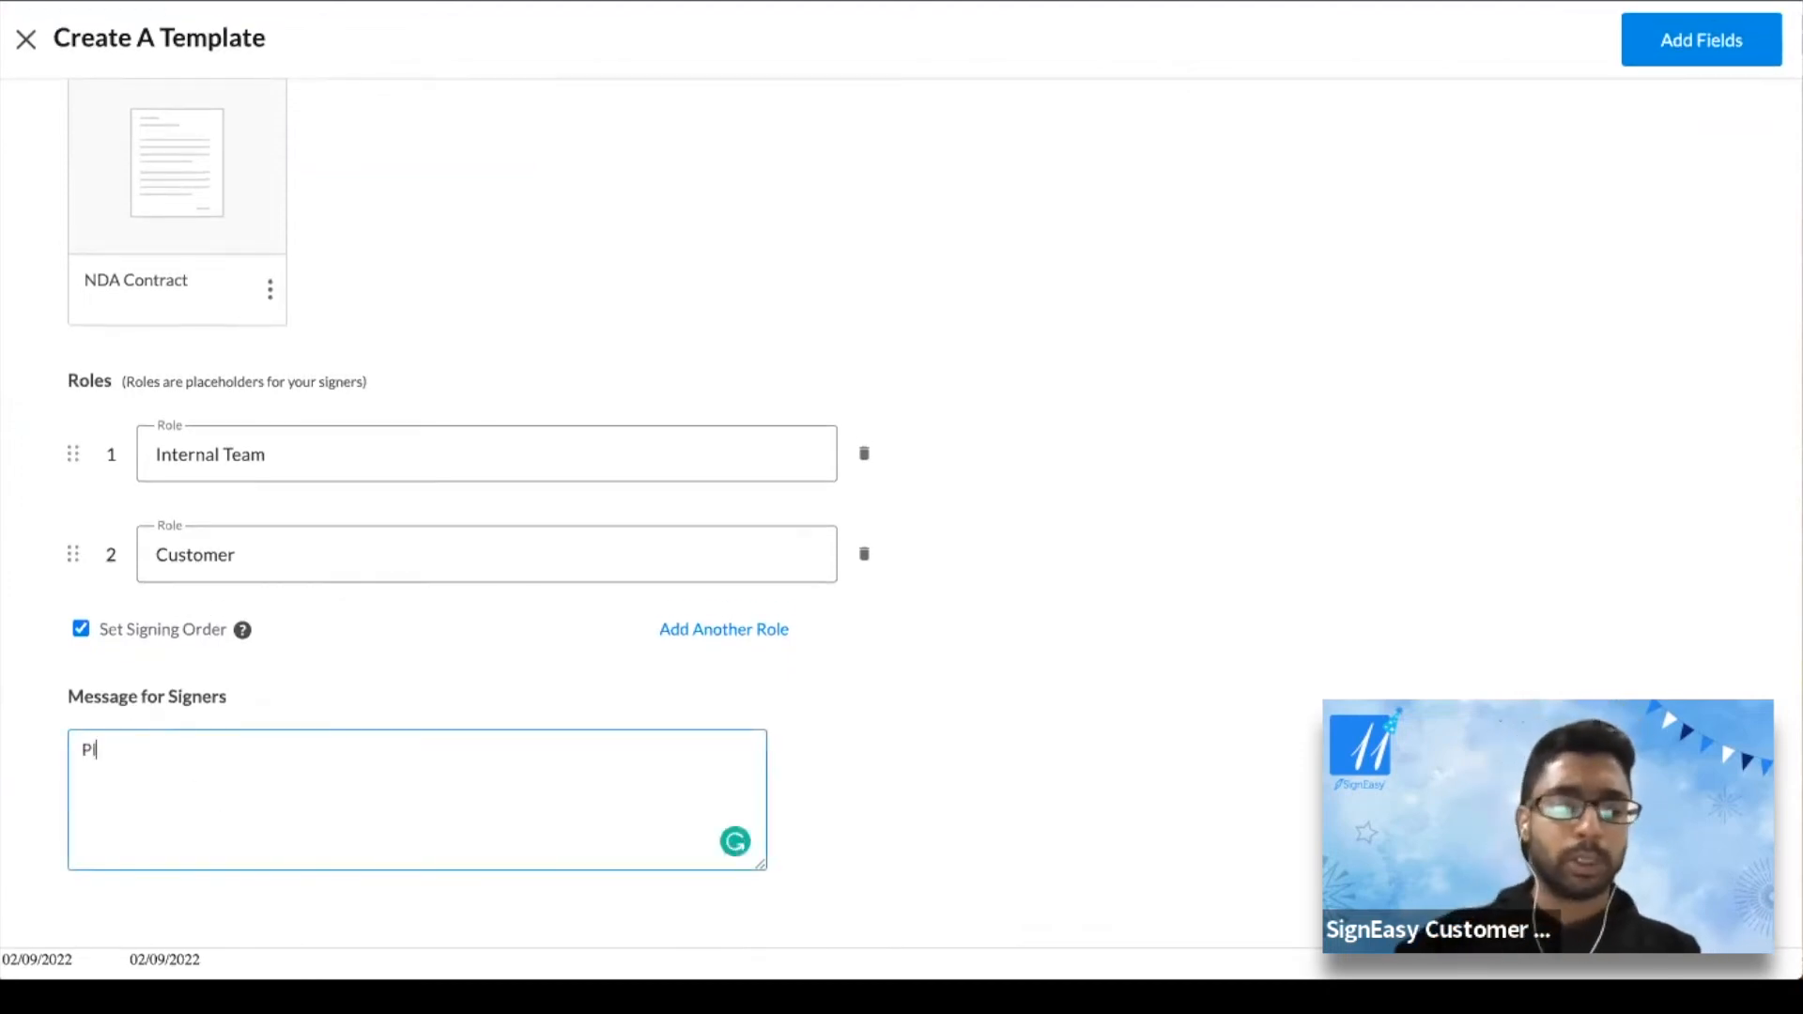
{"action": "type", "text": "ease sign"}
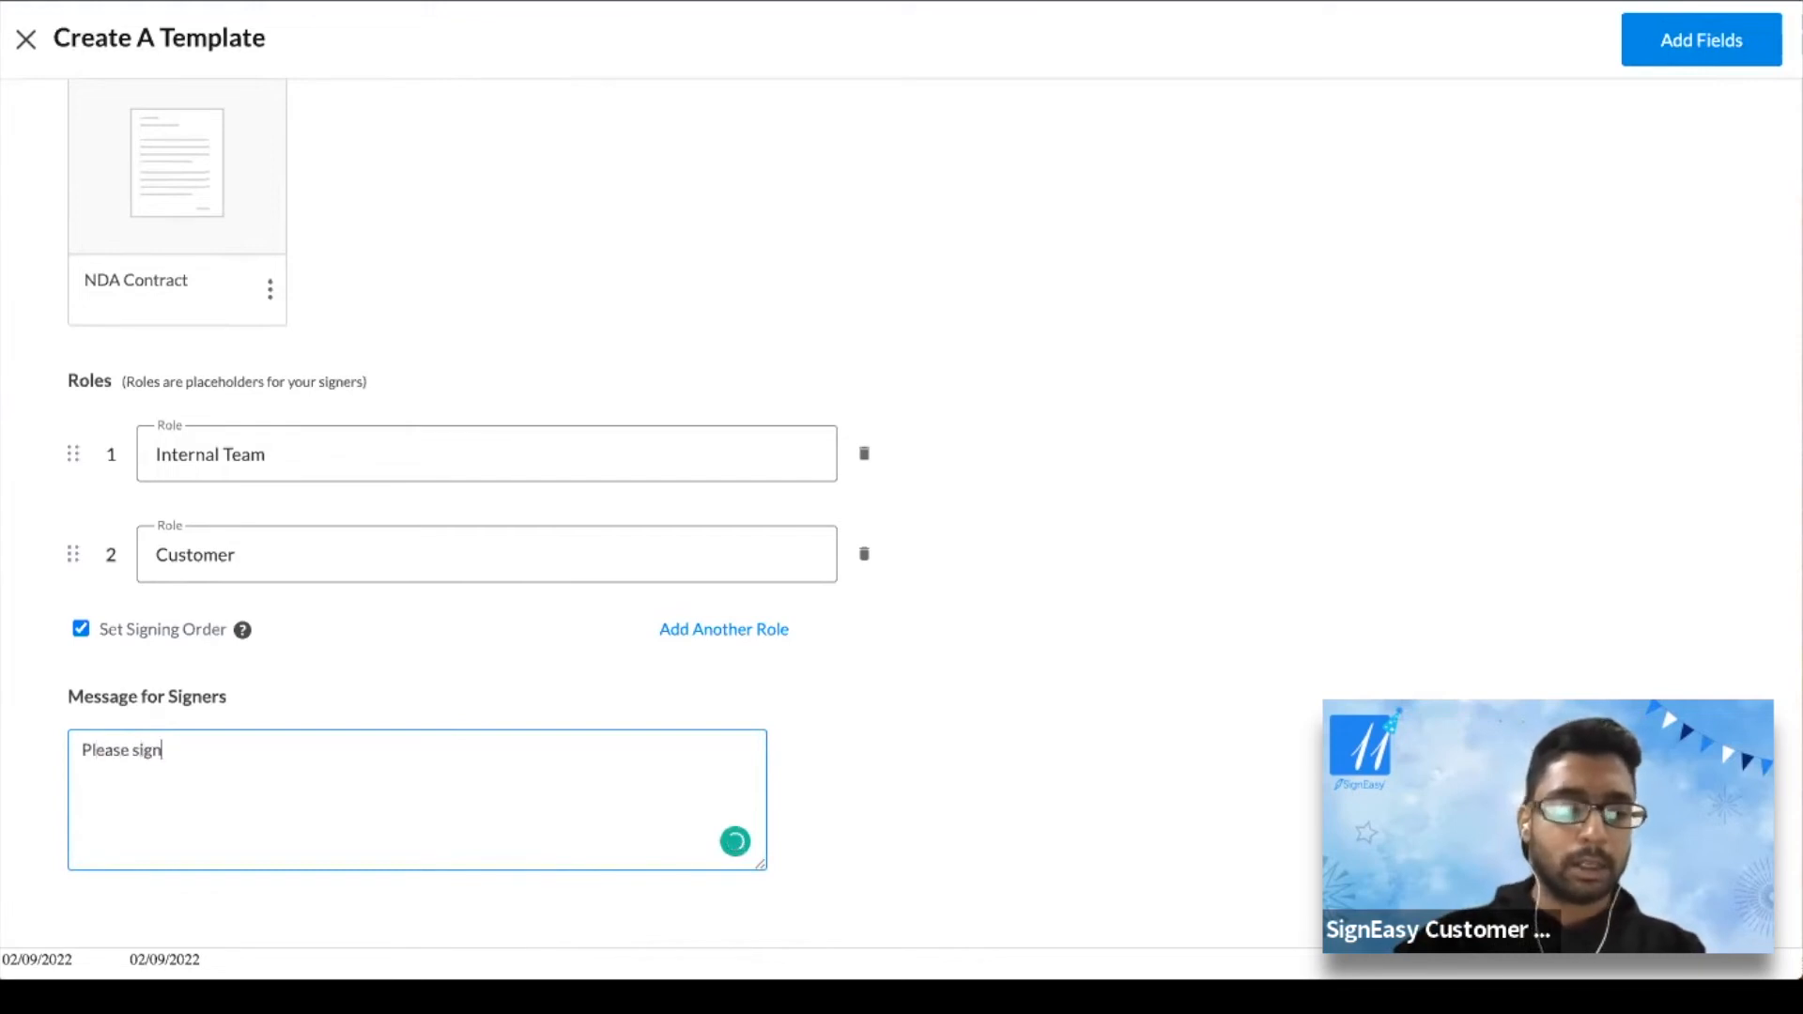
{"action": "type", "text": " this doc by Fri"}
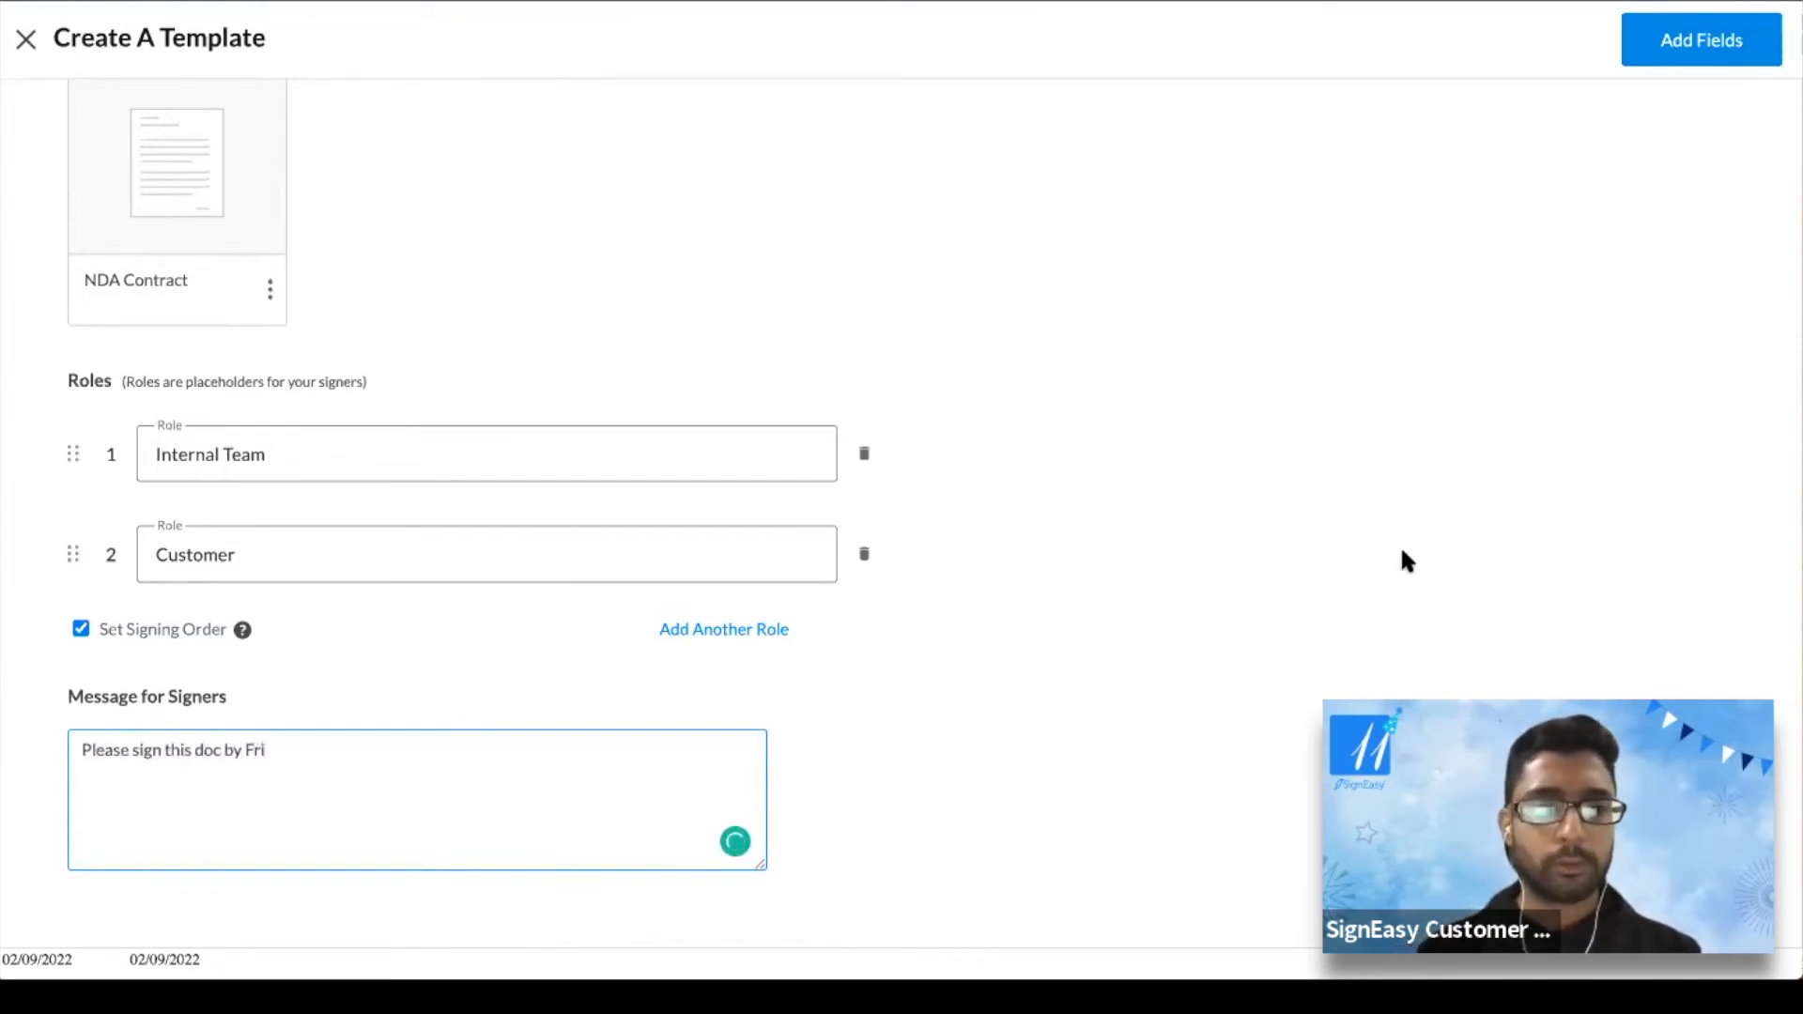
{"action": "scroll", "coordinate": [1401, 554], "scroll_direction": "up", "scroll_amount": 2}
{"action": "scroll", "coordinate": [1401, 554], "scroll_direction": "down", "scroll_amount": 2}
{"action": "scroll", "coordinate": [1402, 556], "scroll_direction": "up", "scroll_amount": 2}
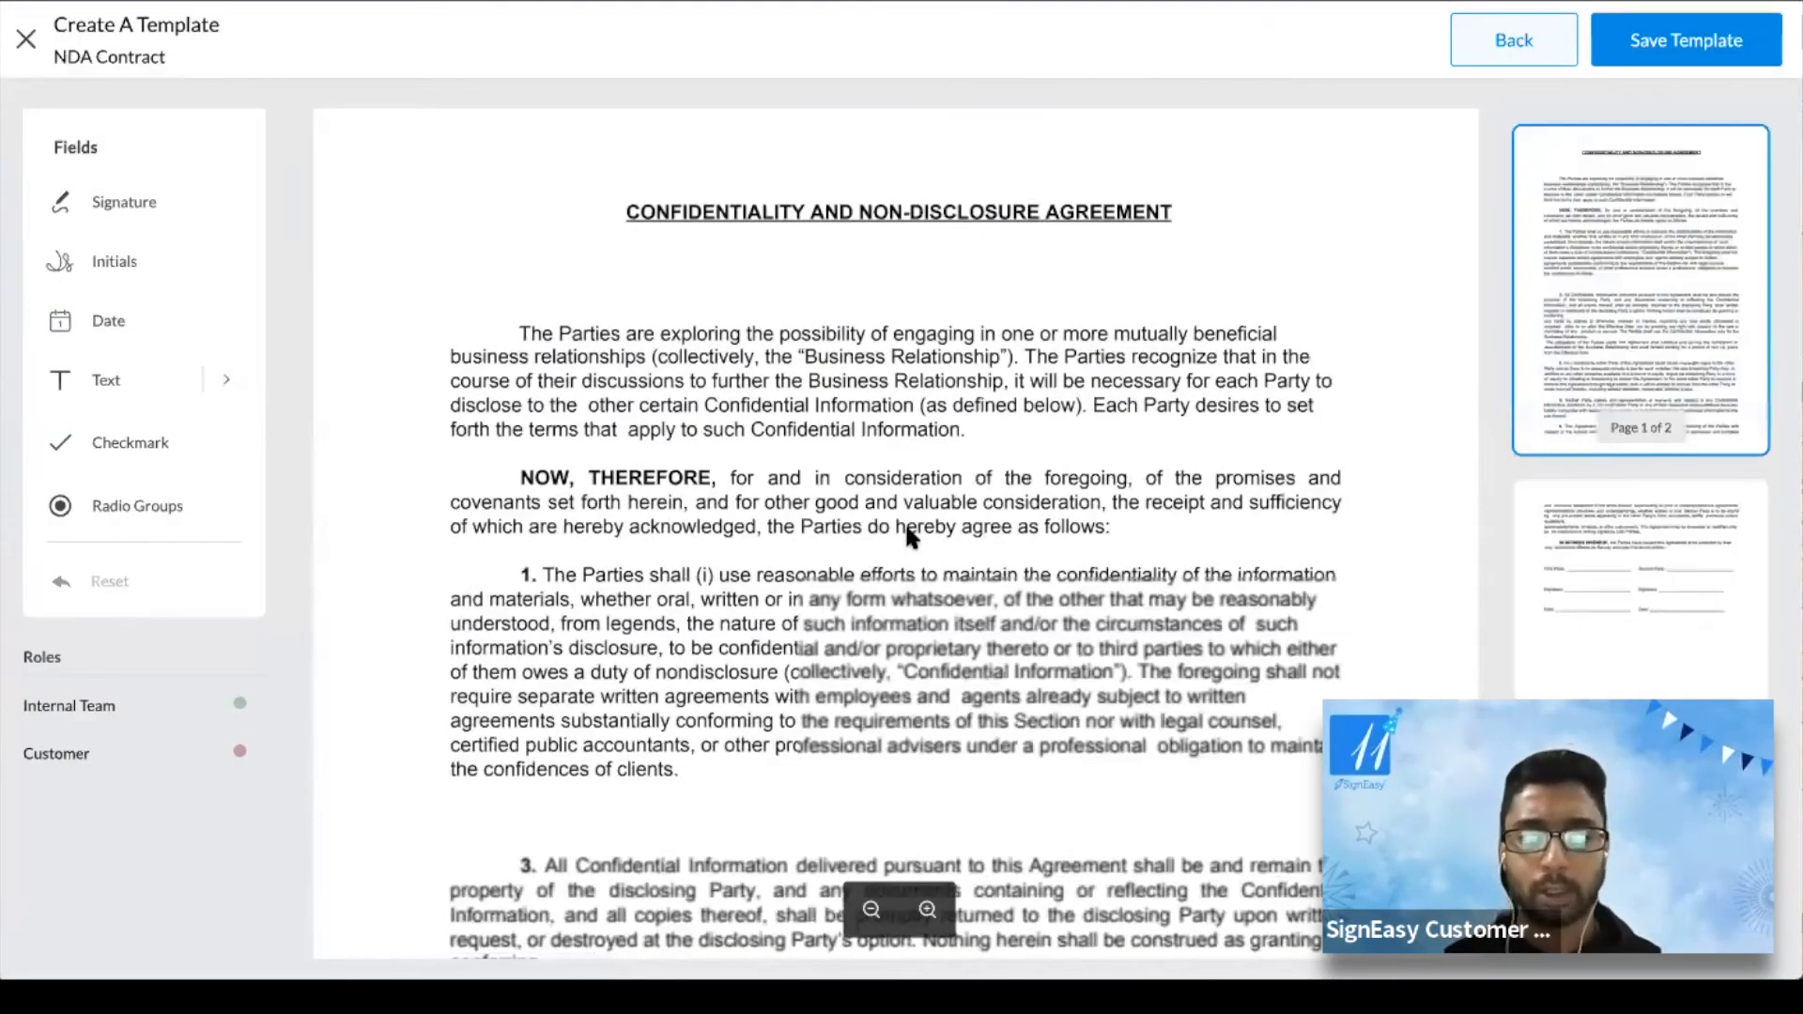
Place Signature boxes on both Signature lines and Name fields on the First and Second Party lines
{"action": "scroll", "coordinate": [904, 521], "scroll_direction": "down", "scroll_amount": 10}
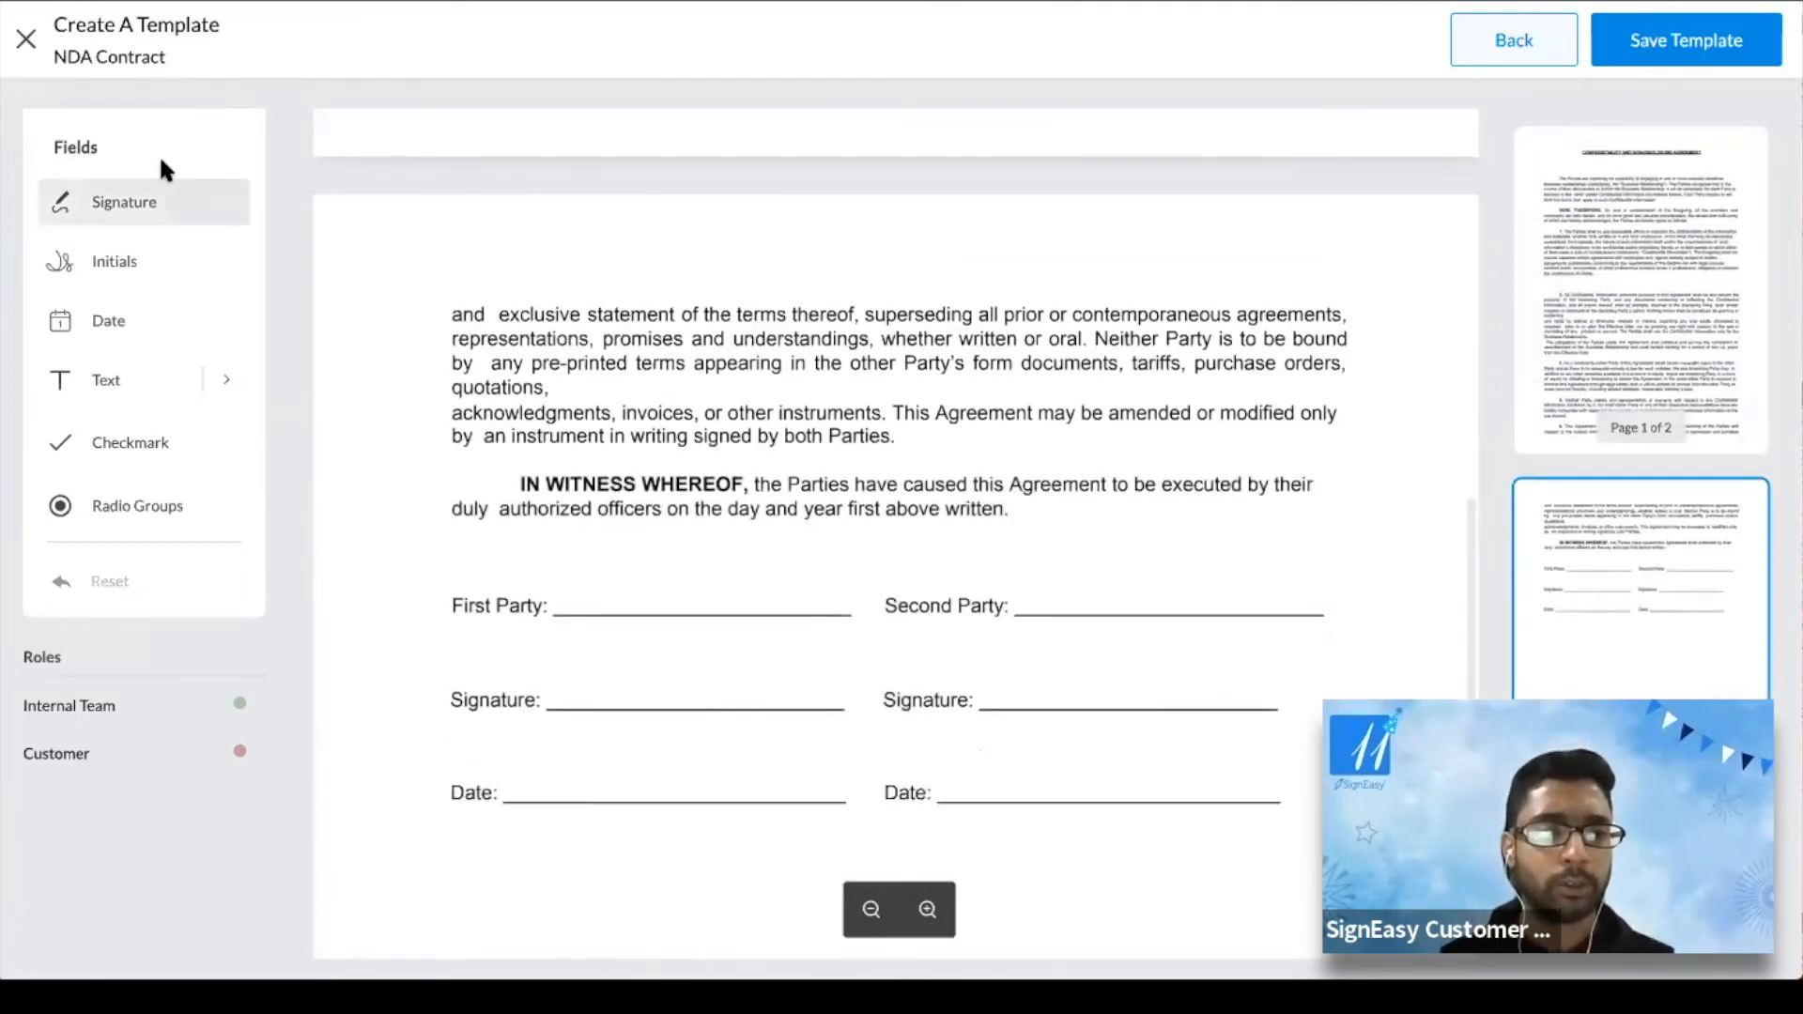
{"action": "left_click_drag", "start_coordinate": [109, 223], "coordinate": [590, 669]}
{"action": "mouse_move", "coordinate": [160, 196]}
{"action": "left_mouse_down"}
{"action": "mouse_move", "coordinate": [953, 554]}
{"action": "mouse_move", "coordinate": [1039, 669]}
{"action": "left_mouse_up"}
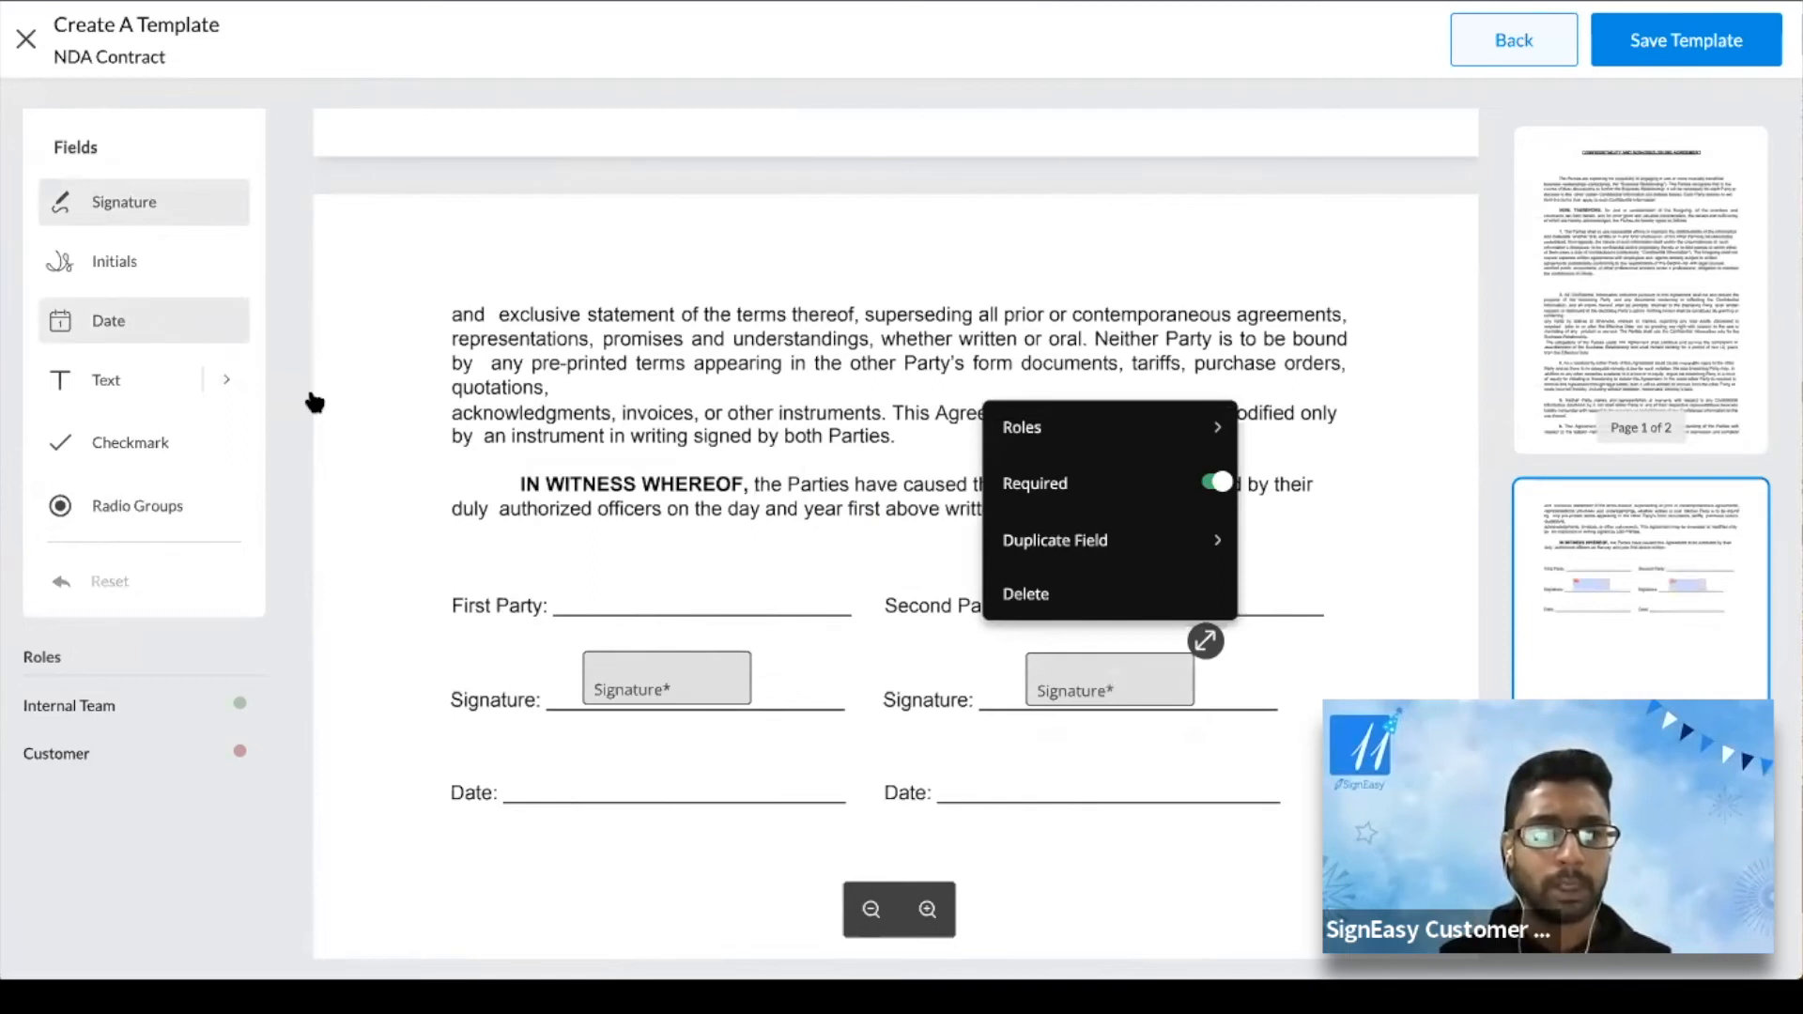
{"action": "left_click", "coordinate": [222, 383]}
{"action": "left_click_drag", "start_coordinate": [324, 417], "coordinate": [608, 569]}
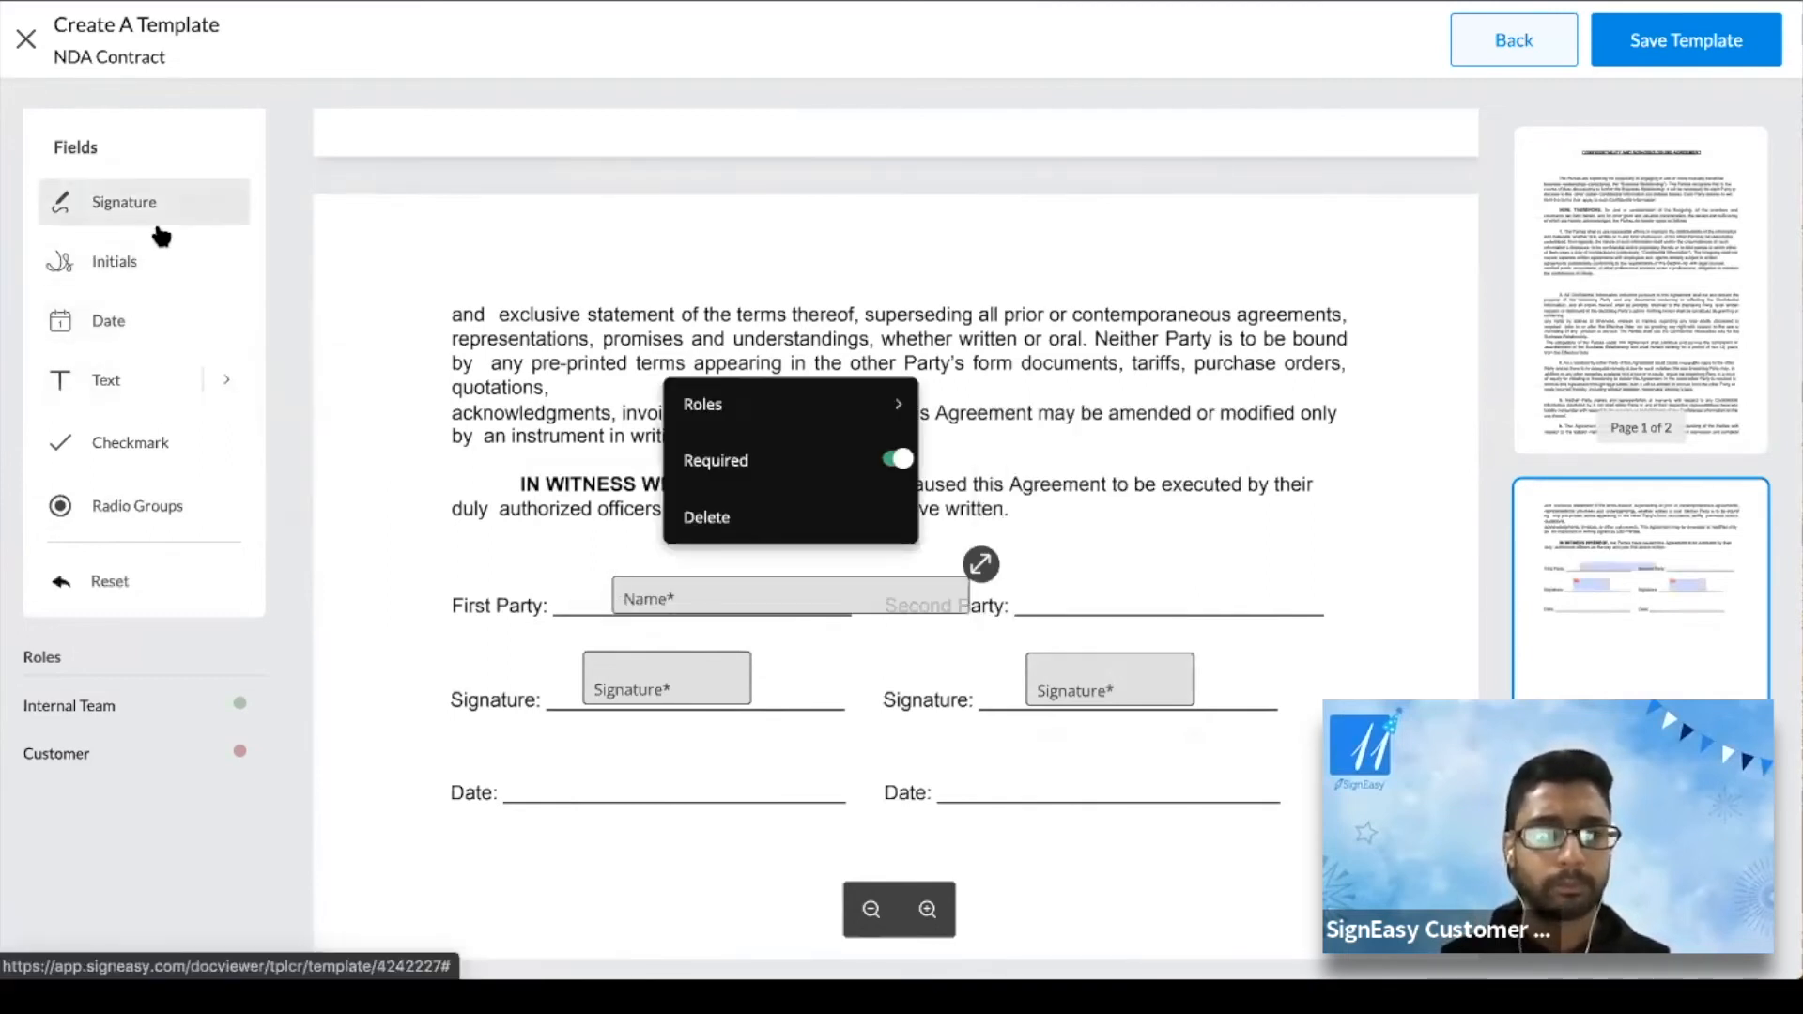
{"action": "left_click", "coordinate": [230, 389]}
{"action": "left_click_drag", "start_coordinate": [350, 427], "coordinate": [1080, 571]}
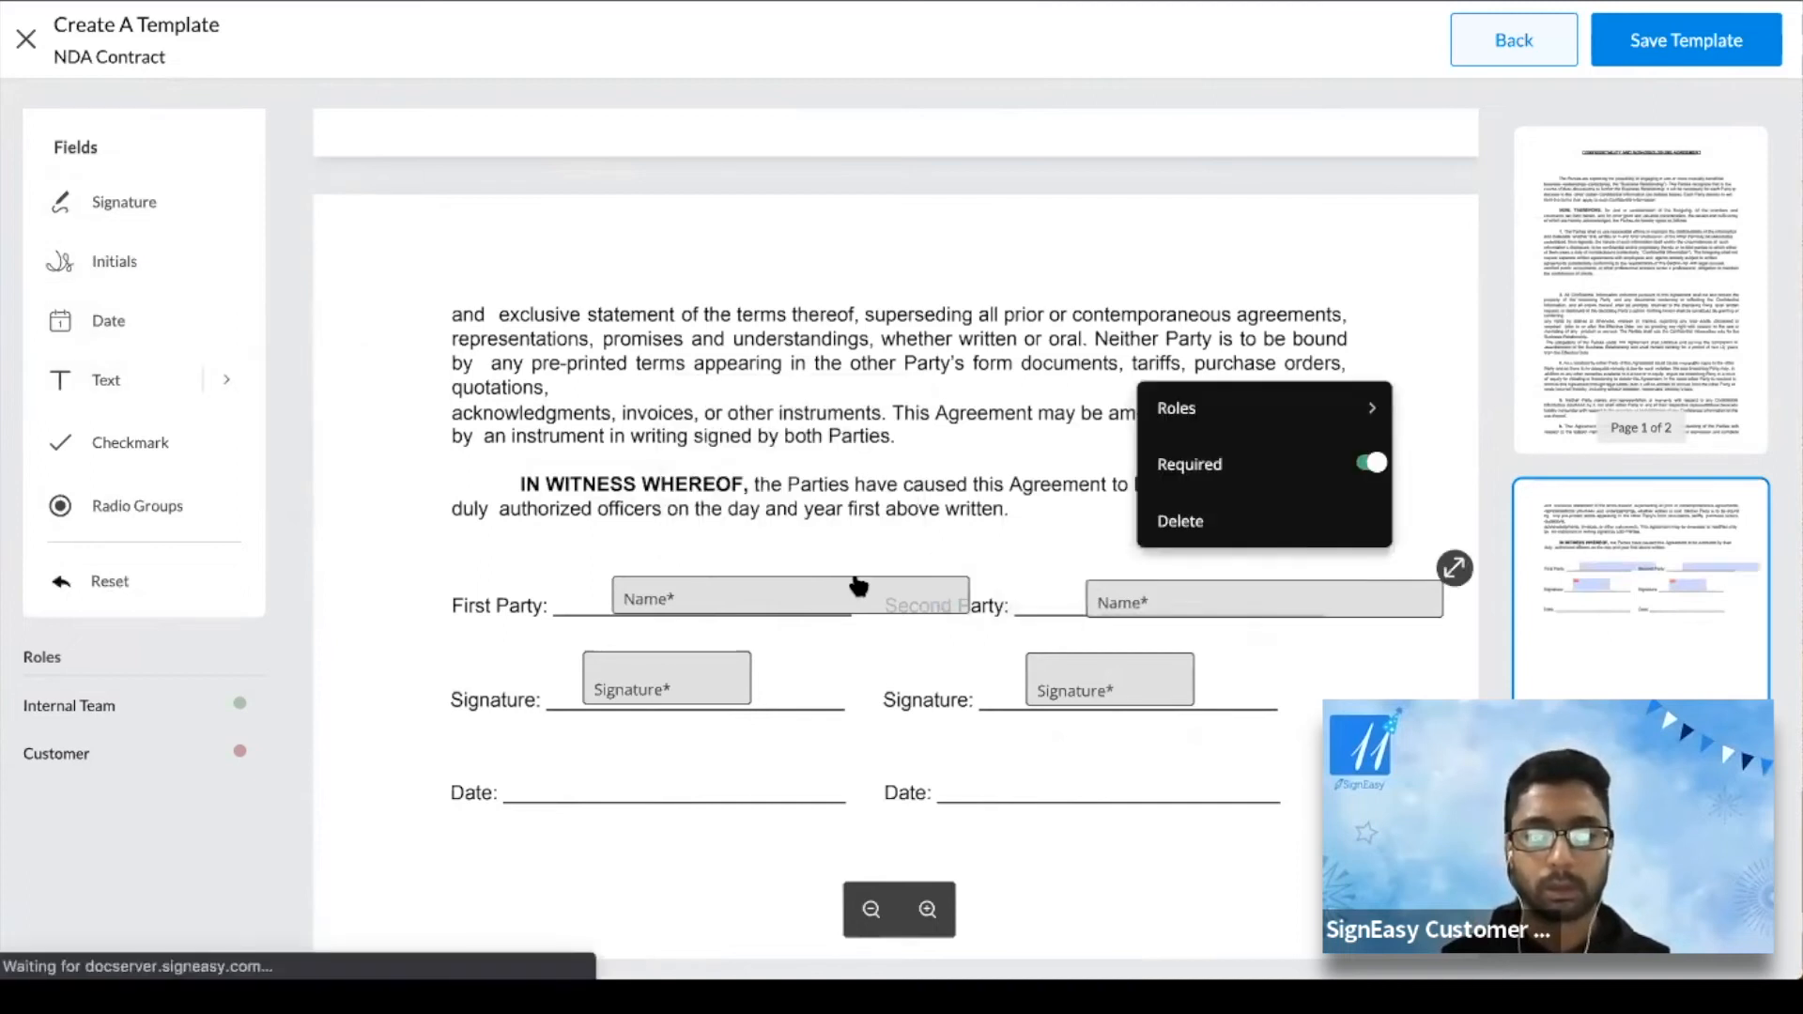
Reposition and narrow the Name and Signature fields so each sits neatly on its party line
{"action": "left_click_drag", "start_coordinate": [815, 584], "coordinate": [789, 584]}
{"action": "left_click_drag", "start_coordinate": [923, 565], "coordinate": [922, 565]}
{"action": "left_click_drag", "start_coordinate": [882, 565], "coordinate": [864, 560]}
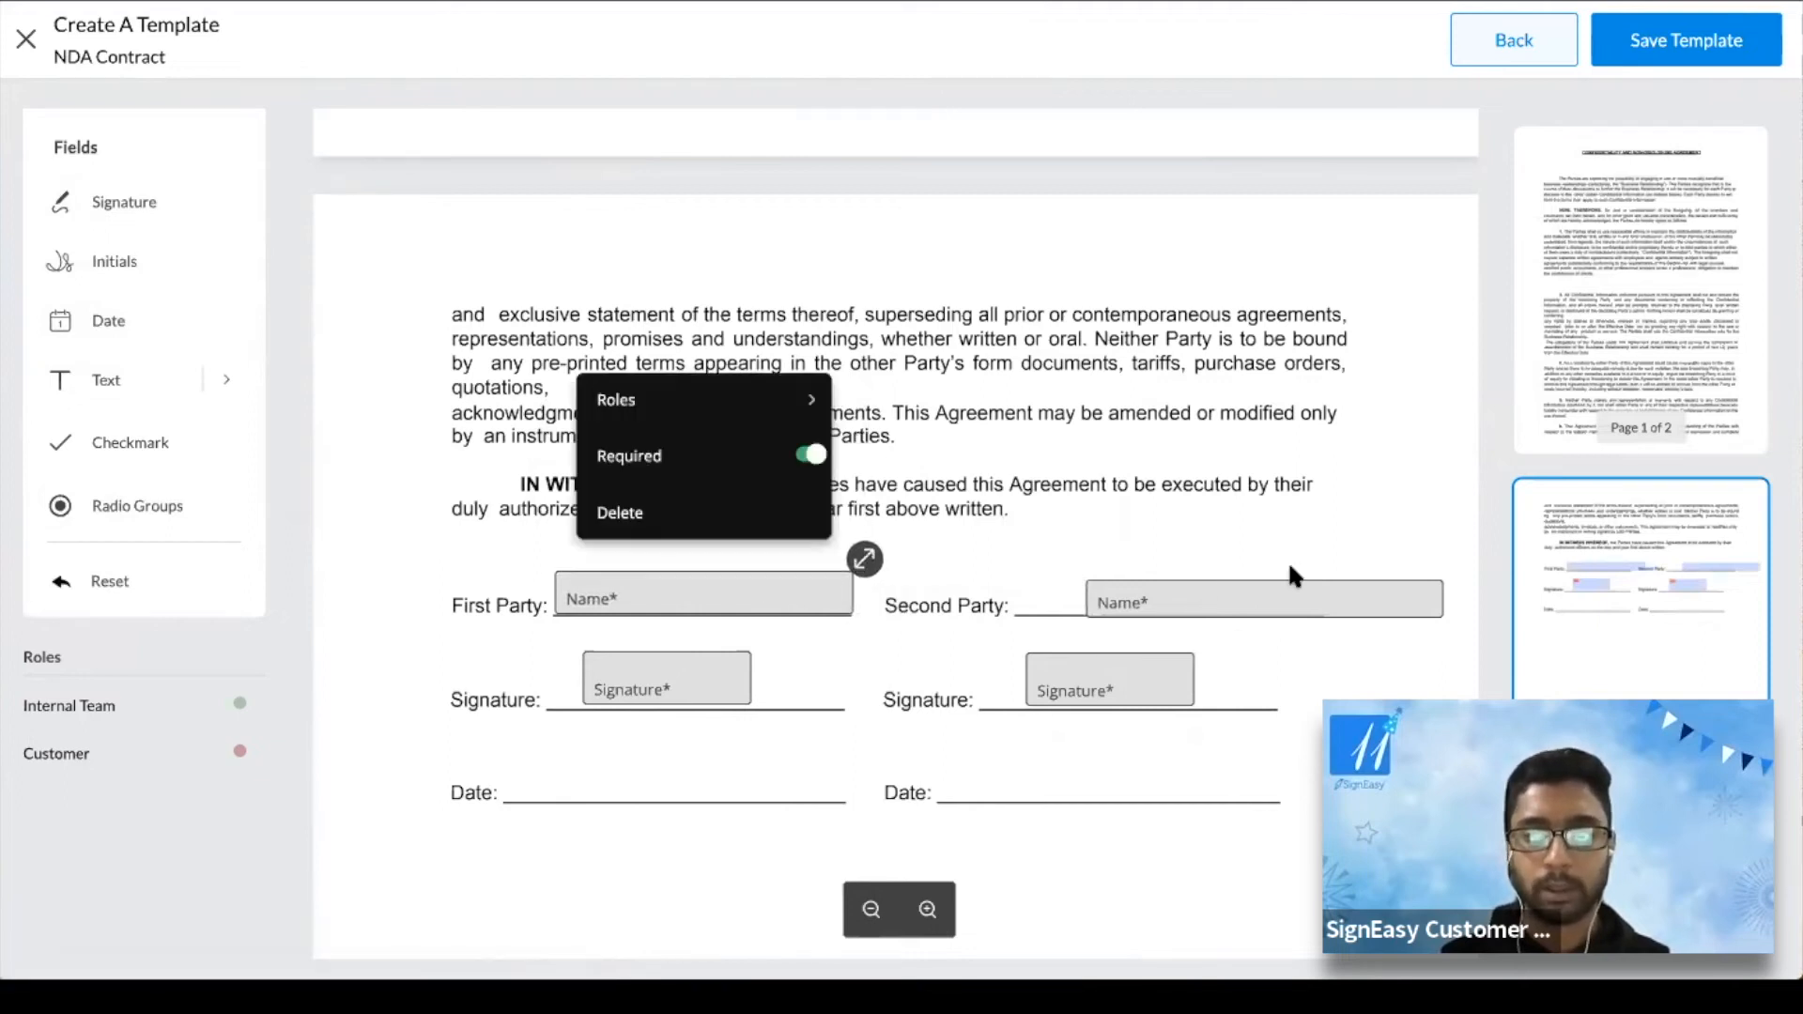
{"action": "mouse_move", "coordinate": [1224, 593]}
{"action": "left_mouse_down"}
{"action": "mouse_move", "coordinate": [1183, 593]}
{"action": "mouse_move", "coordinate": [1201, 589]}
{"action": "left_mouse_up"}
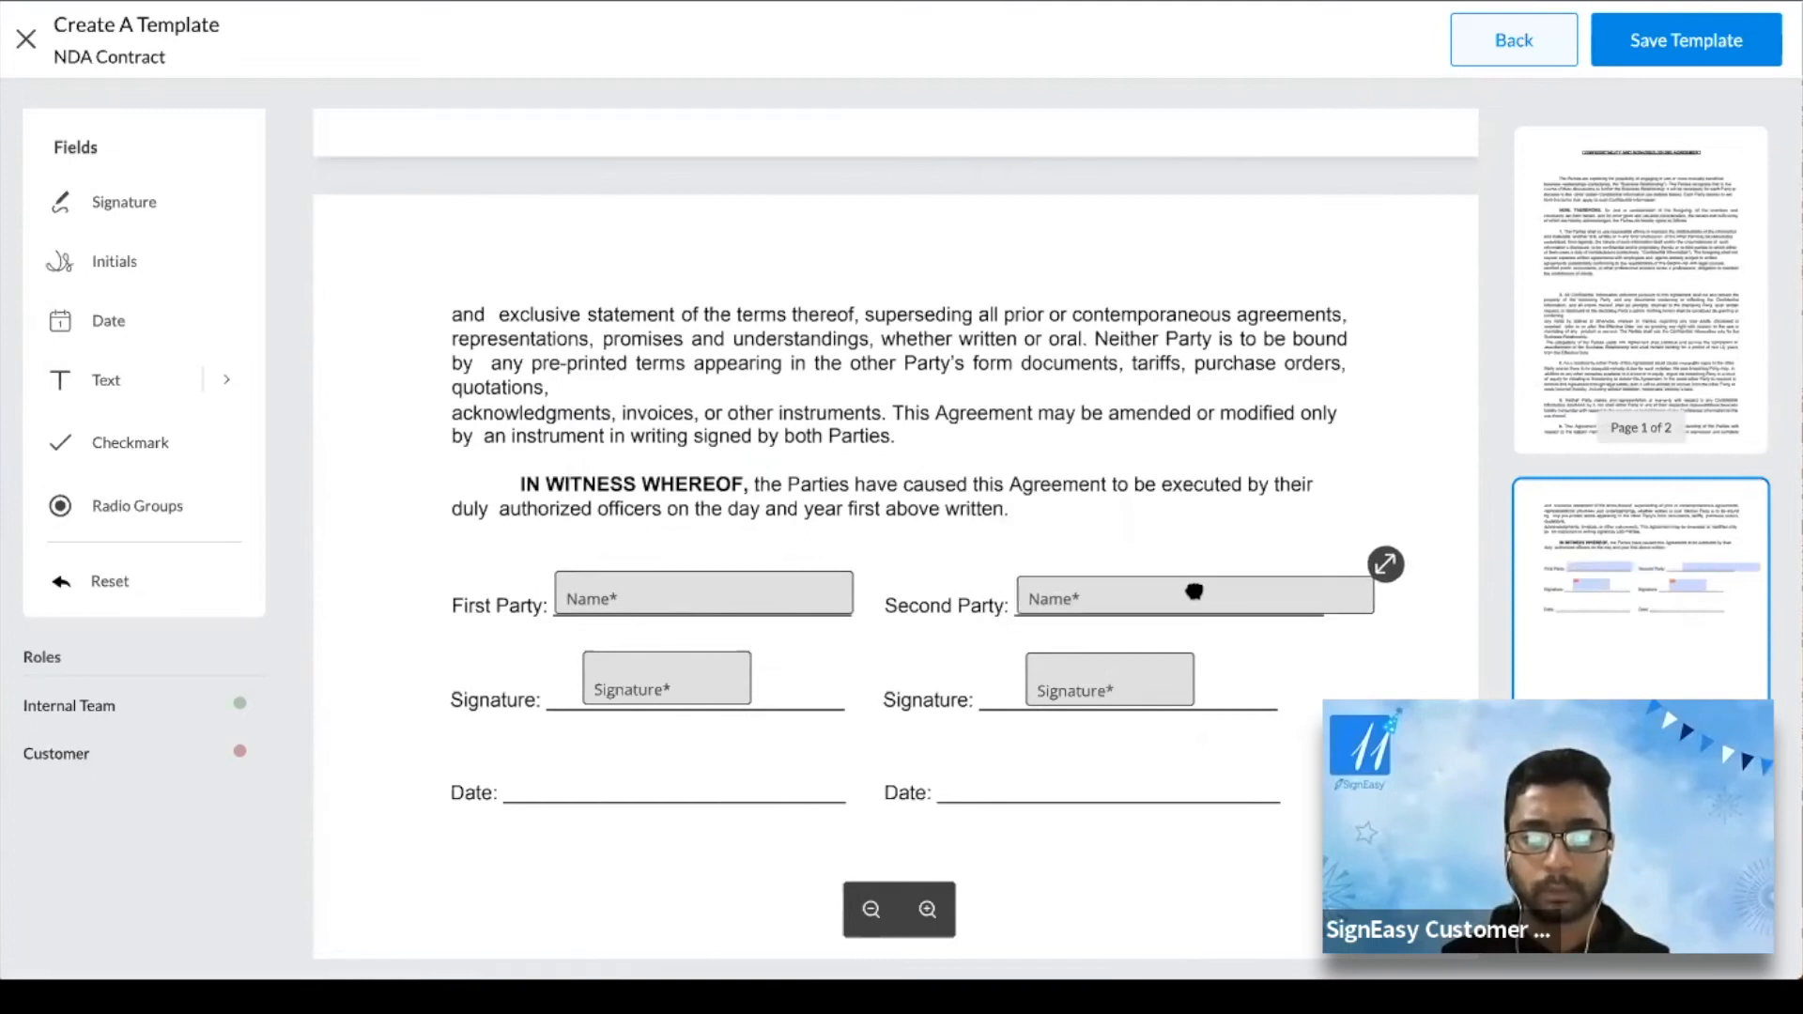
{"action": "left_click_drag", "start_coordinate": [1386, 564], "coordinate": [1361, 553]}
{"action": "left_click", "coordinate": [700, 688]}
{"action": "left_click_drag", "start_coordinate": [701, 689], "coordinate": [705, 692]}
{"action": "left_click", "coordinate": [1145, 682]}
{"action": "left_click_drag", "start_coordinate": [1145, 681], "coordinate": [1155, 688]}
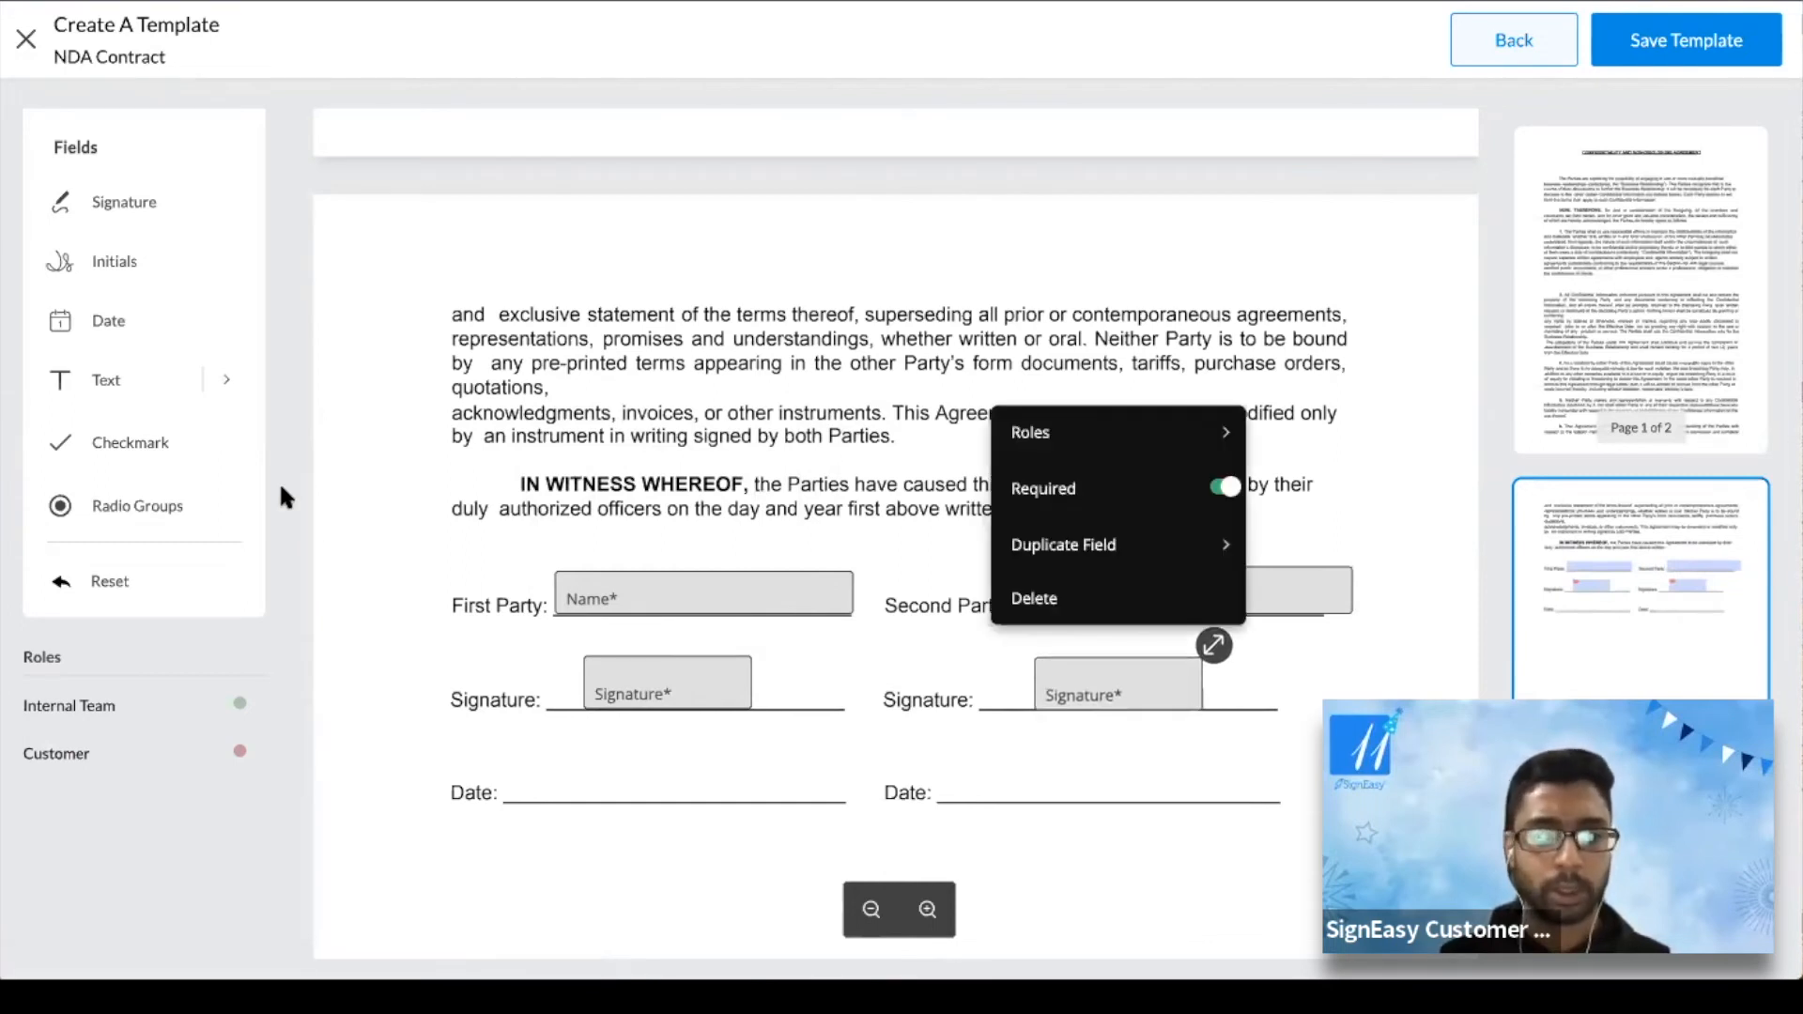
{"action": "left_click", "coordinate": [1011, 172]}
{"action": "scroll", "coordinate": [896, 526], "scroll_direction": "up", "scroll_amount": 15}
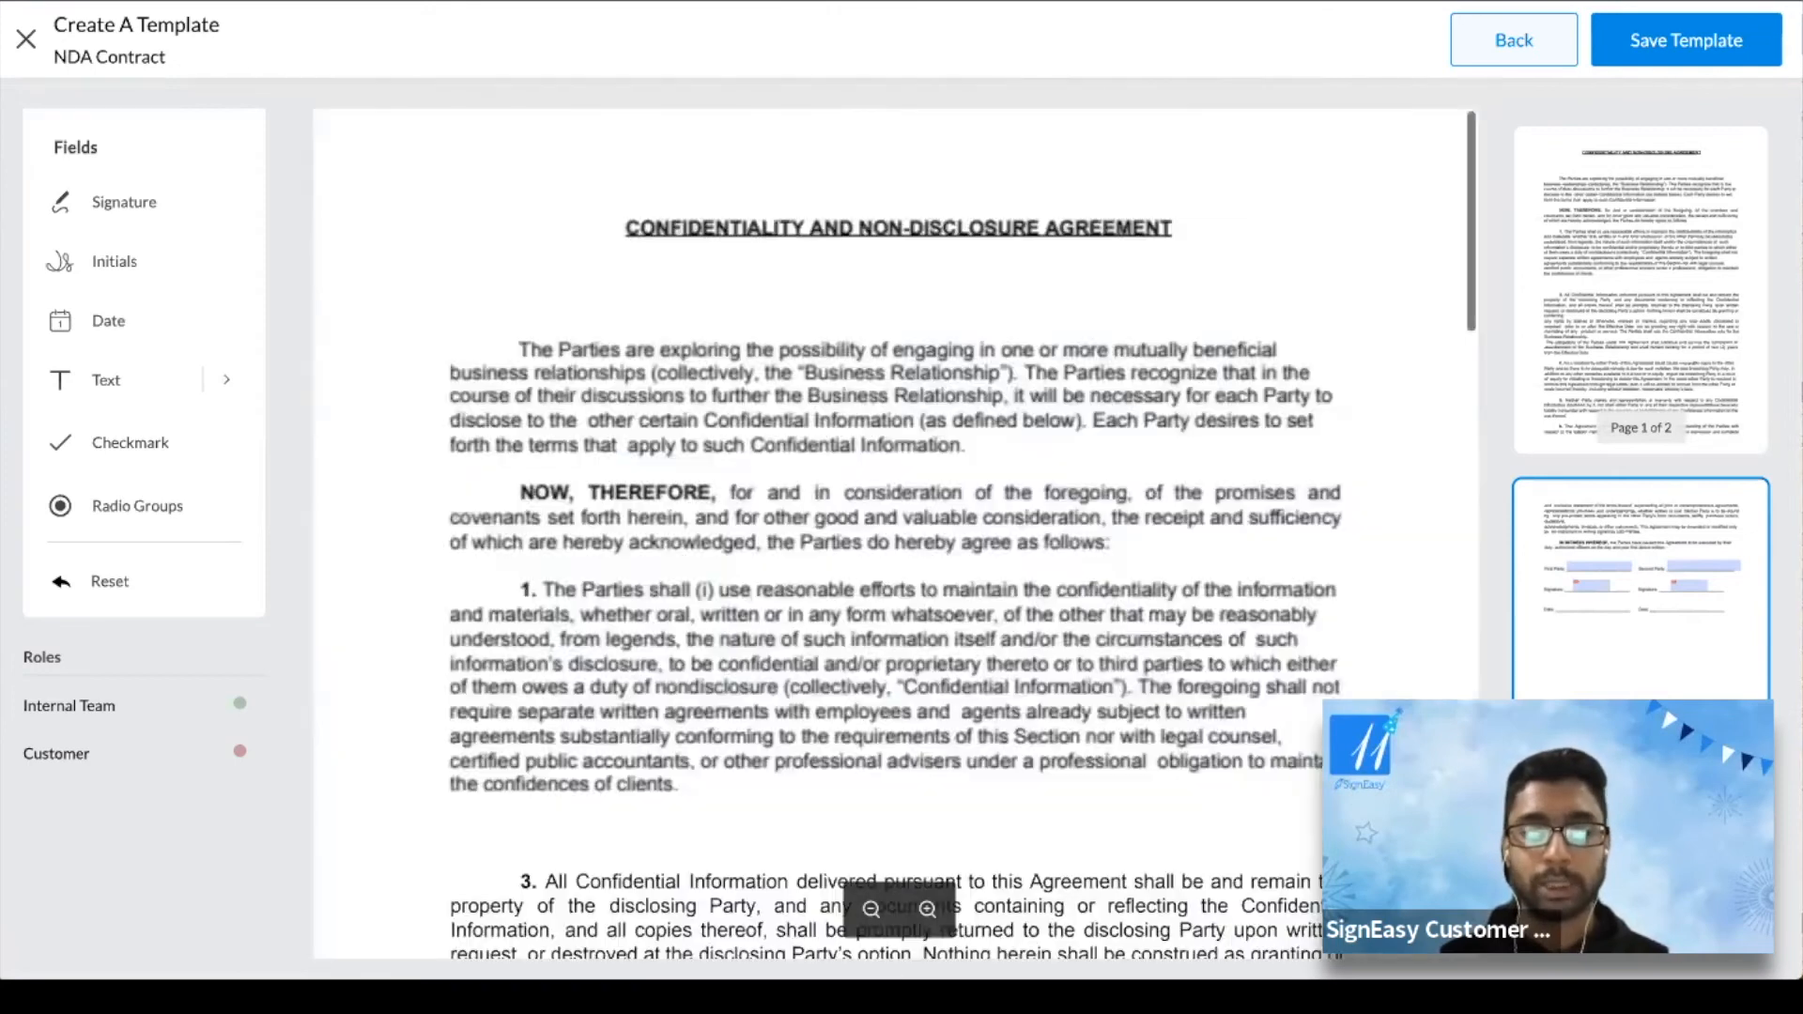
Assign the First Party Name and Signature fields to the Internal Team role
{"action": "scroll", "coordinate": [869, 562], "scroll_direction": "up", "scroll_amount": 7}
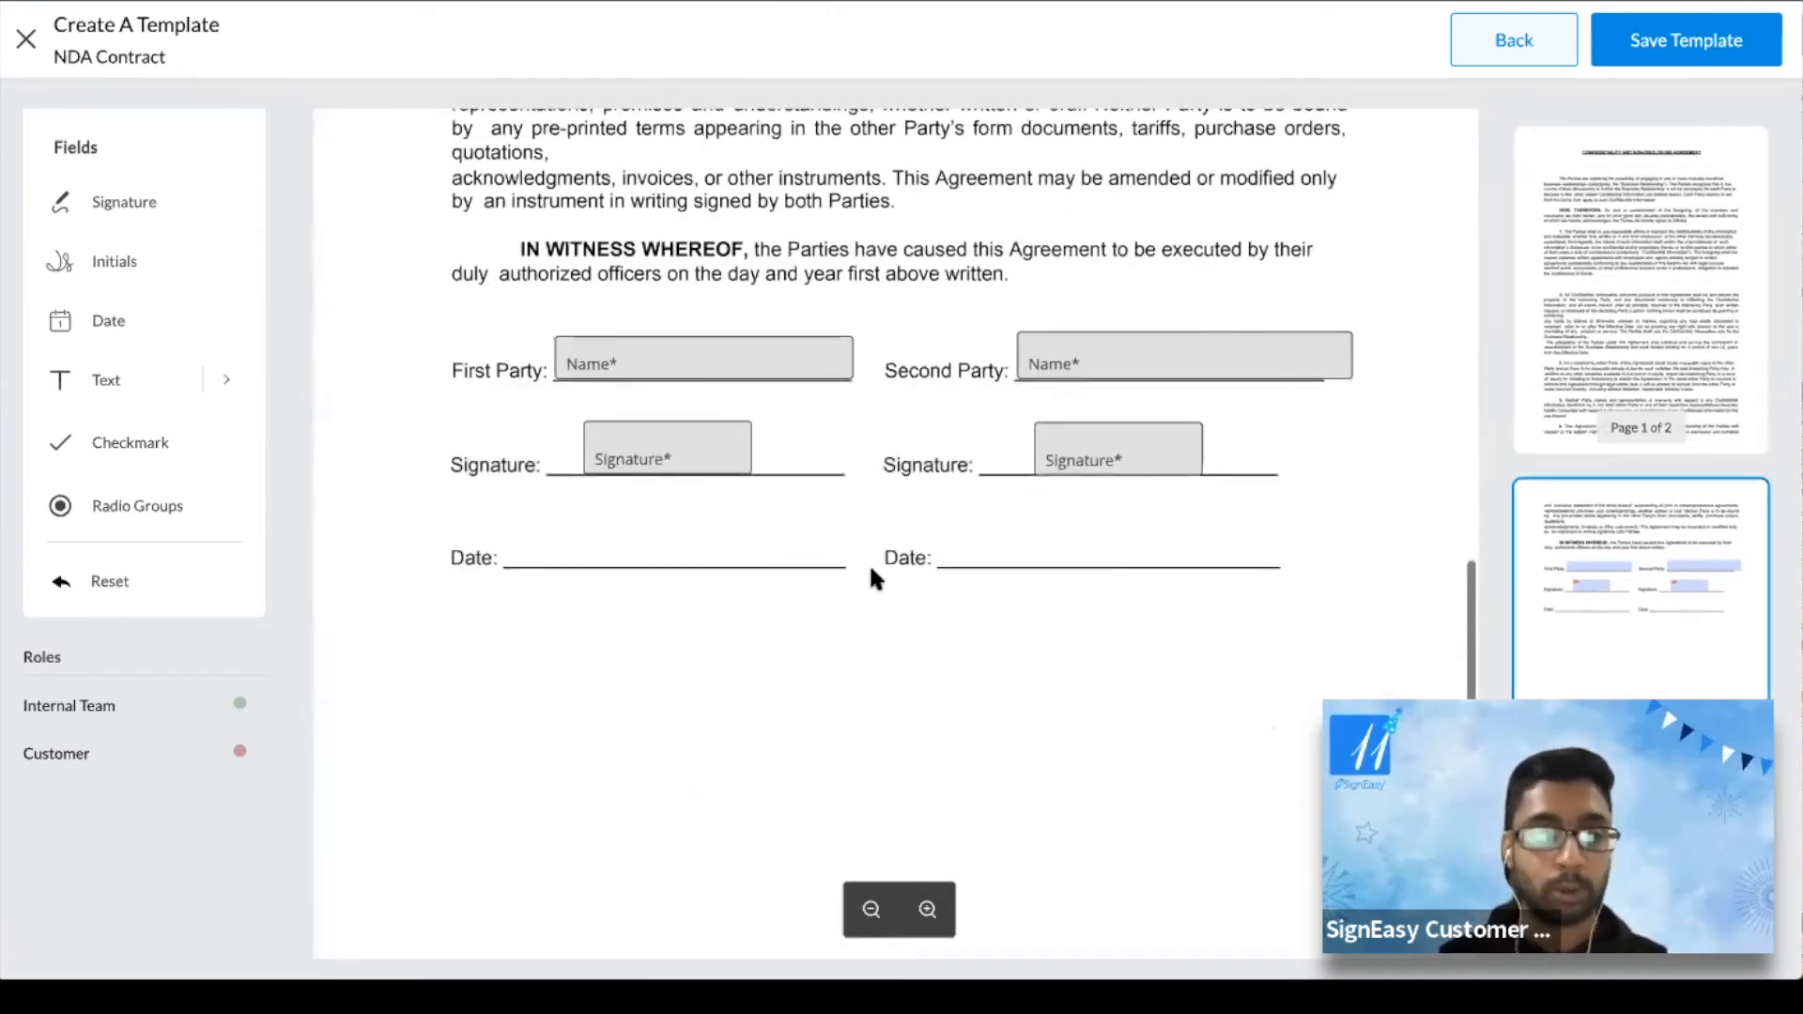
{"action": "left_click", "coordinate": [667, 366]}
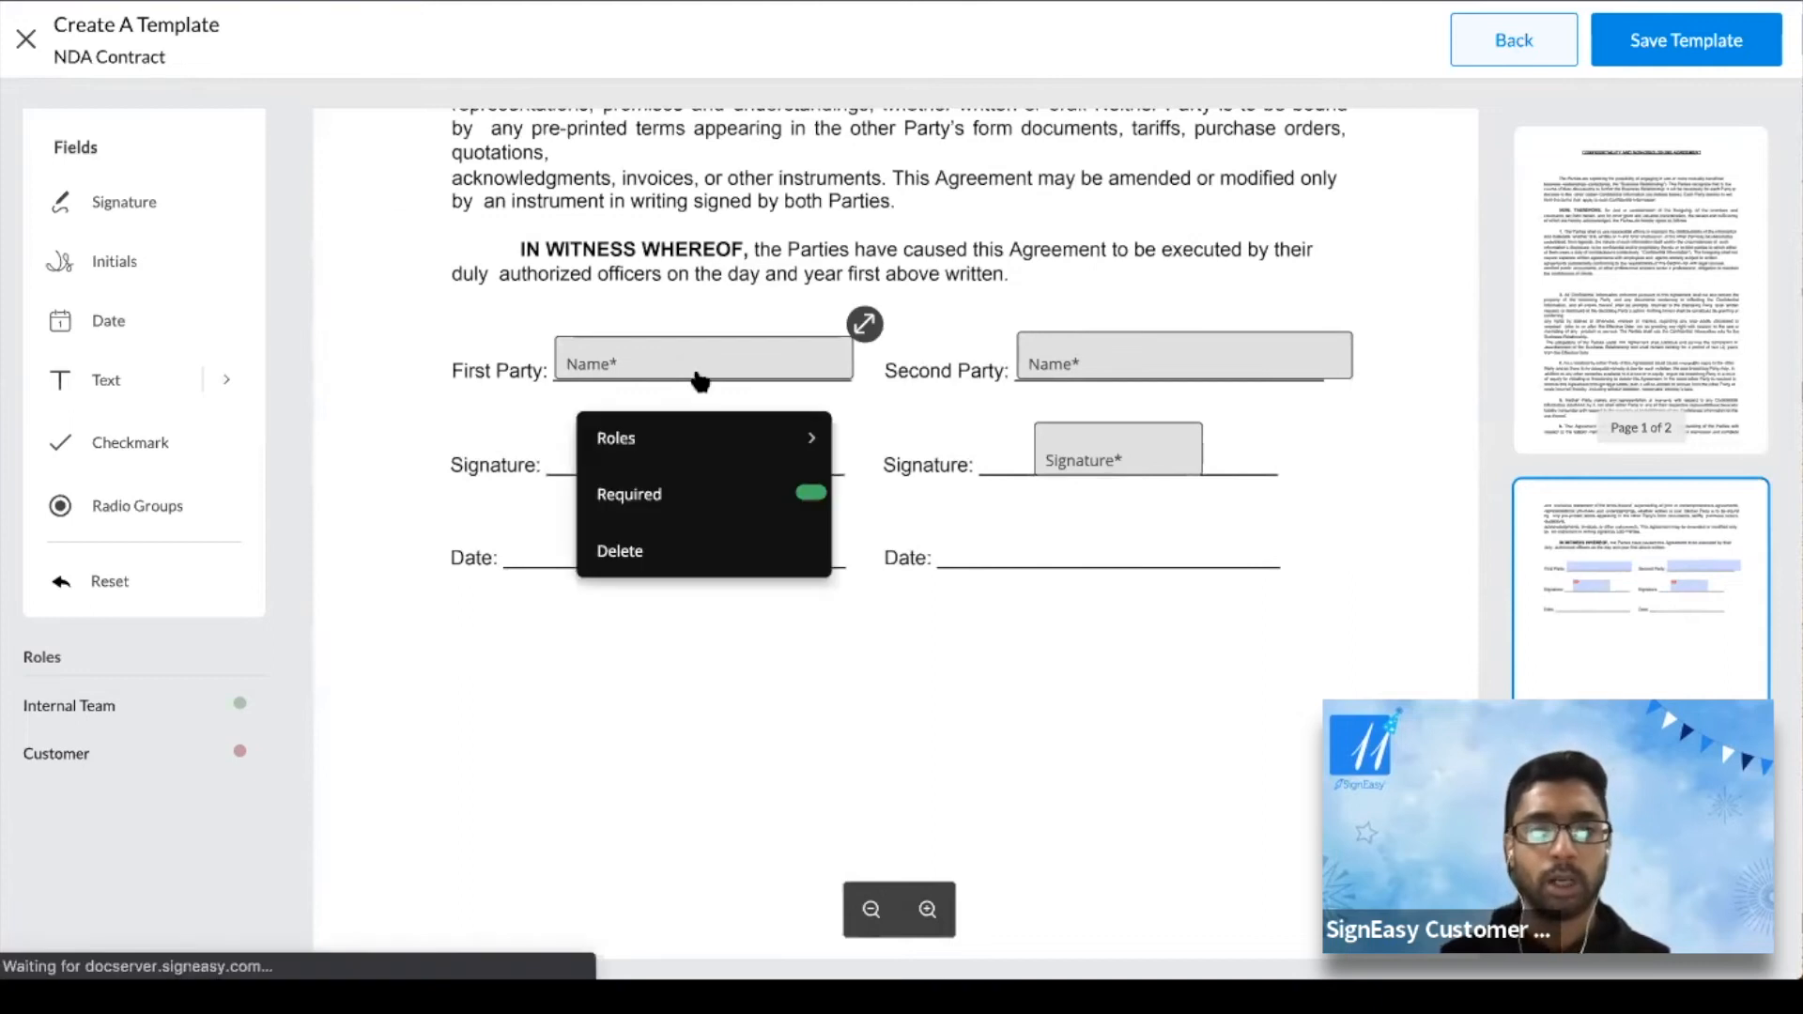
{"action": "left_click", "coordinate": [709, 181]}
{"action": "left_click", "coordinate": [966, 179]}
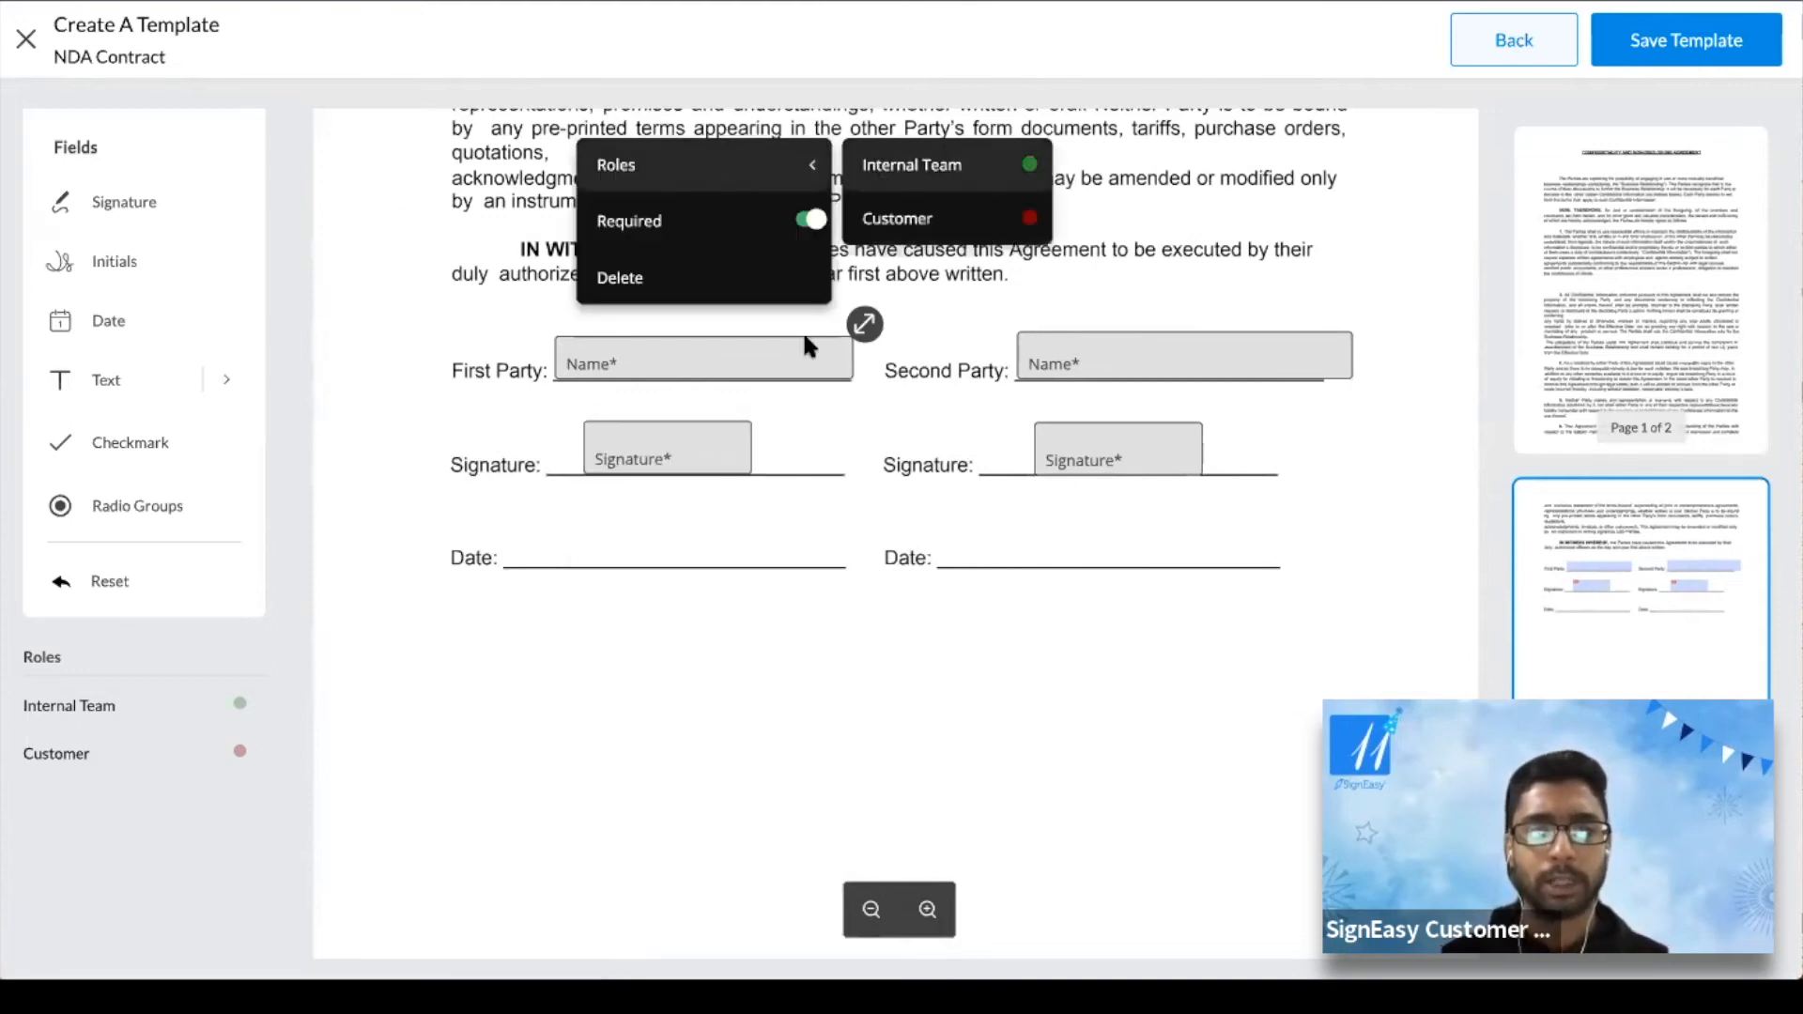
{"action": "left_click", "coordinate": [694, 452]}
{"action": "left_click", "coordinate": [704, 196]}
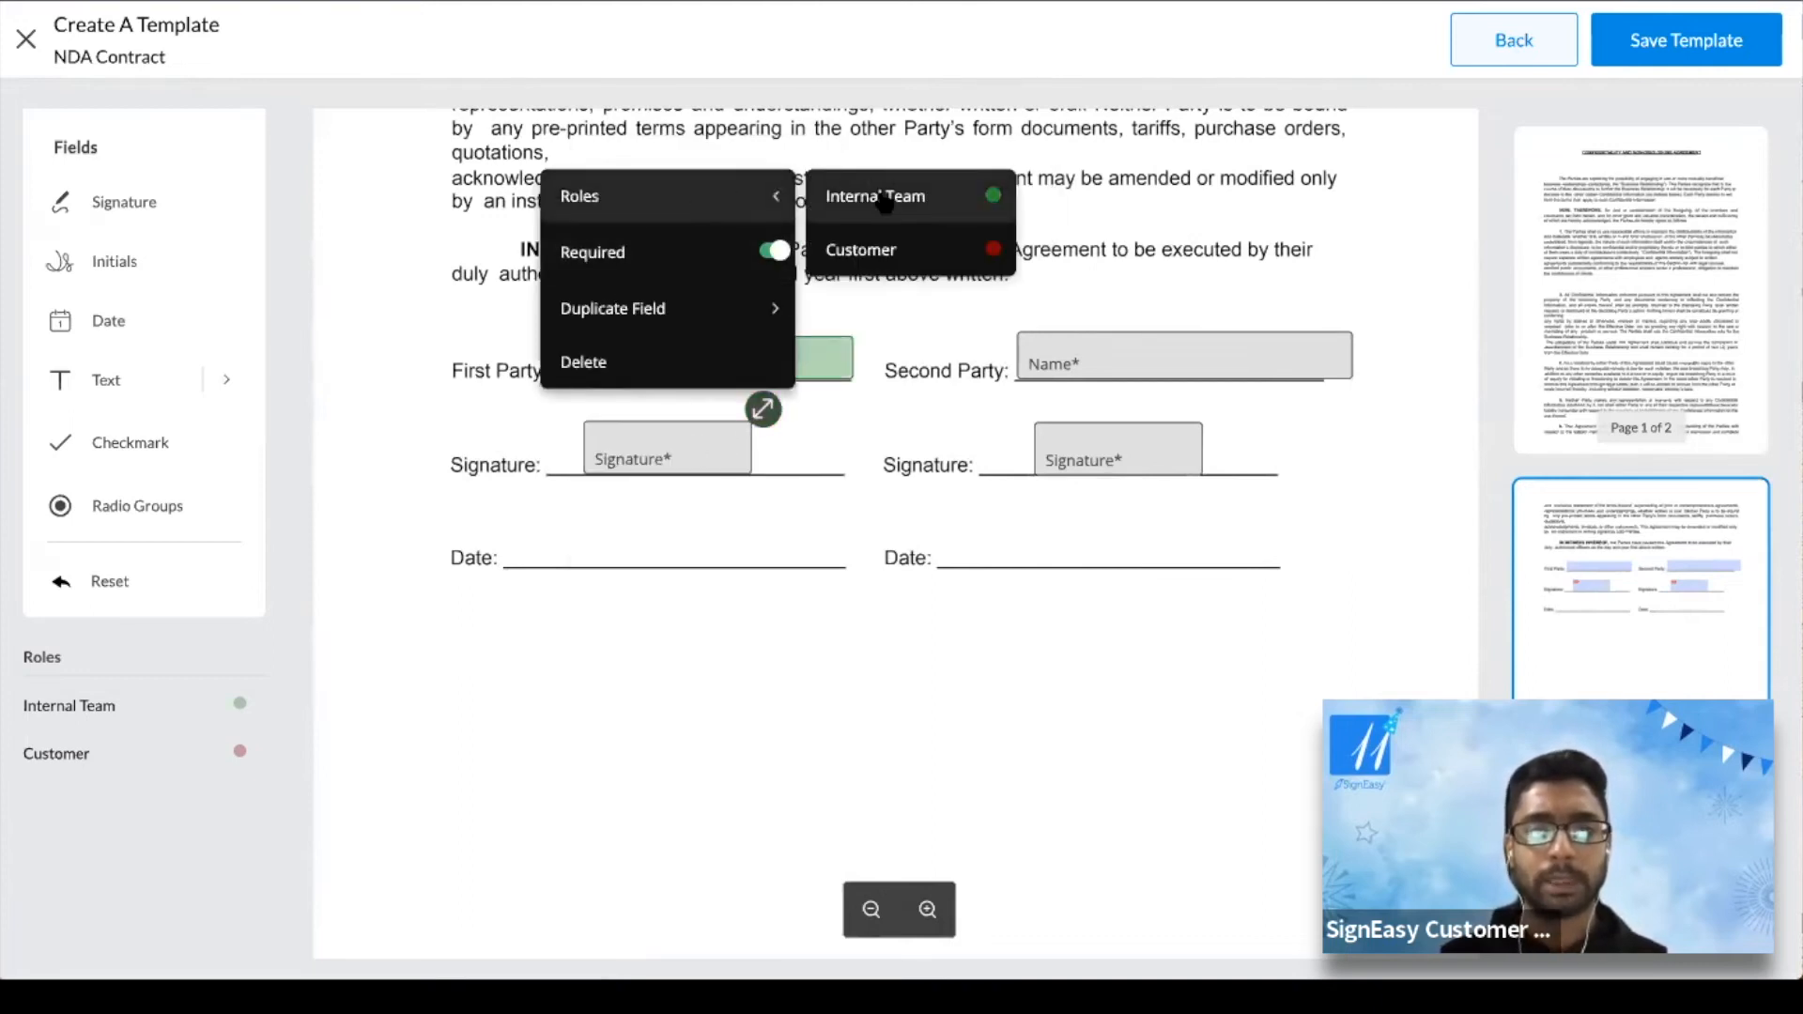
{"action": "left_click", "coordinate": [879, 195]}
Assign the Second Party Name and Signature fields to Customer and save the NDA Contract template
{"action": "left_click", "coordinate": [1125, 368]}
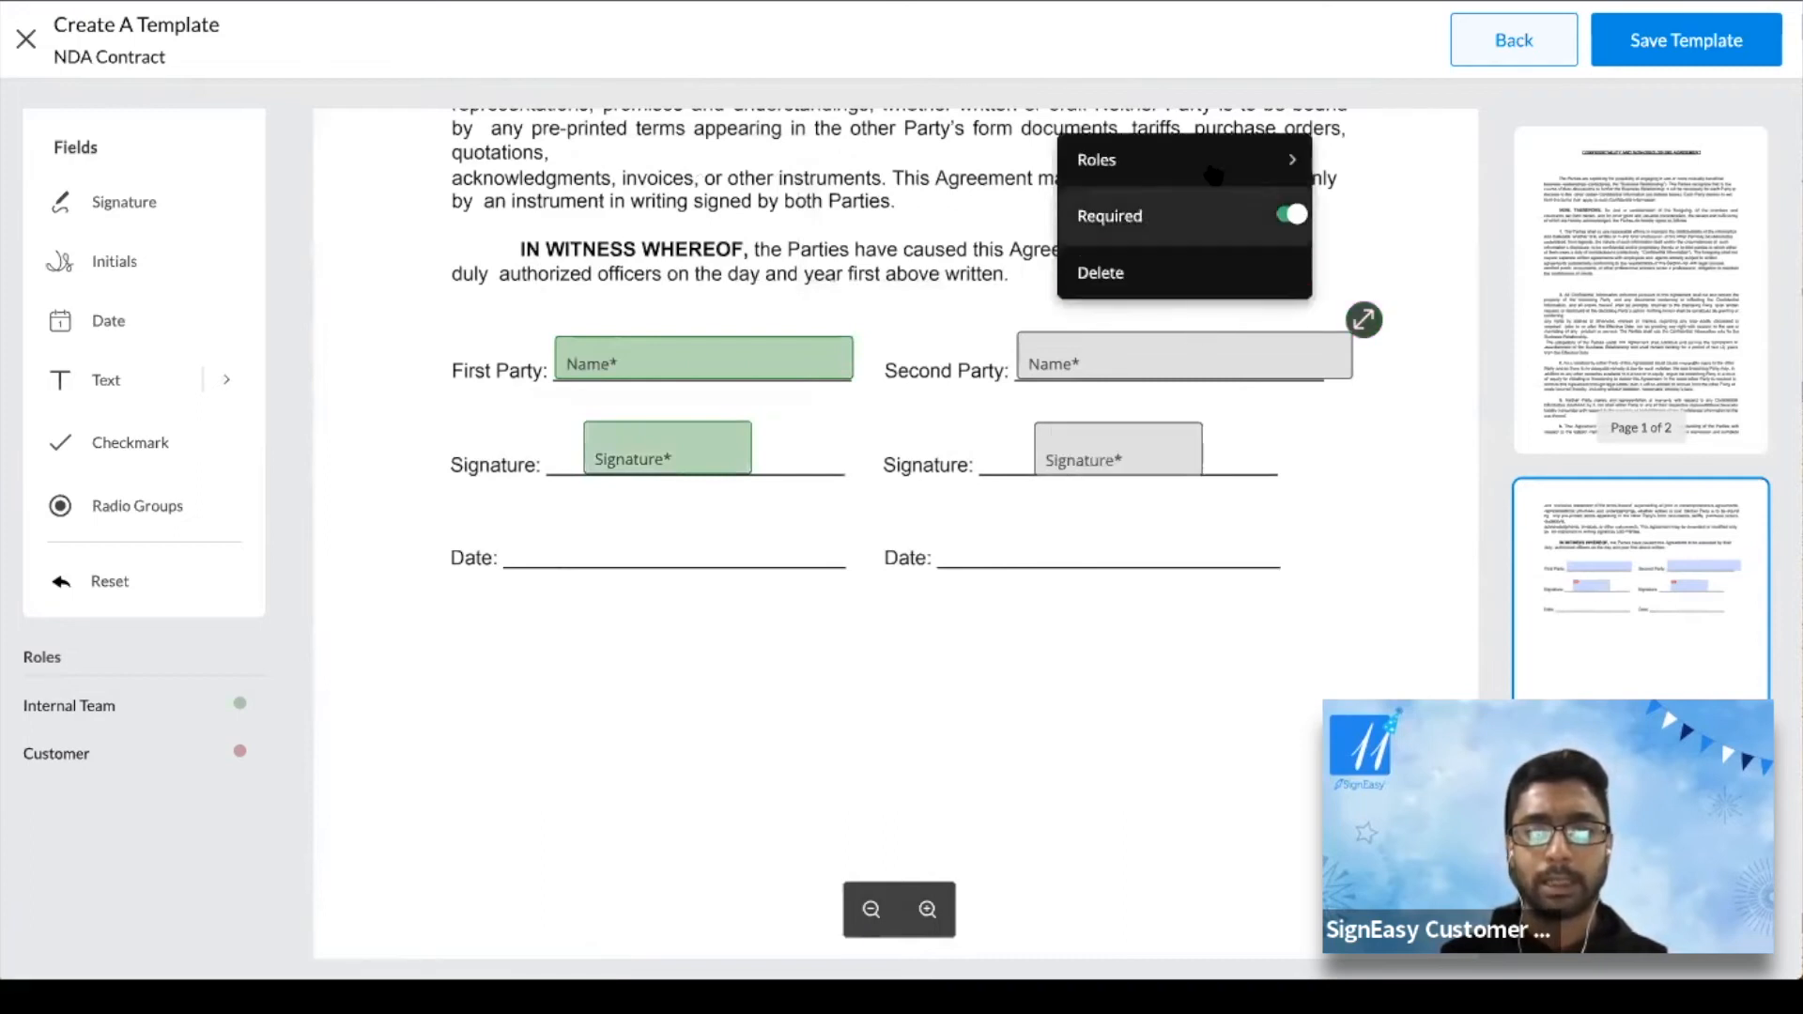
{"action": "left_click", "coordinate": [1227, 163]}
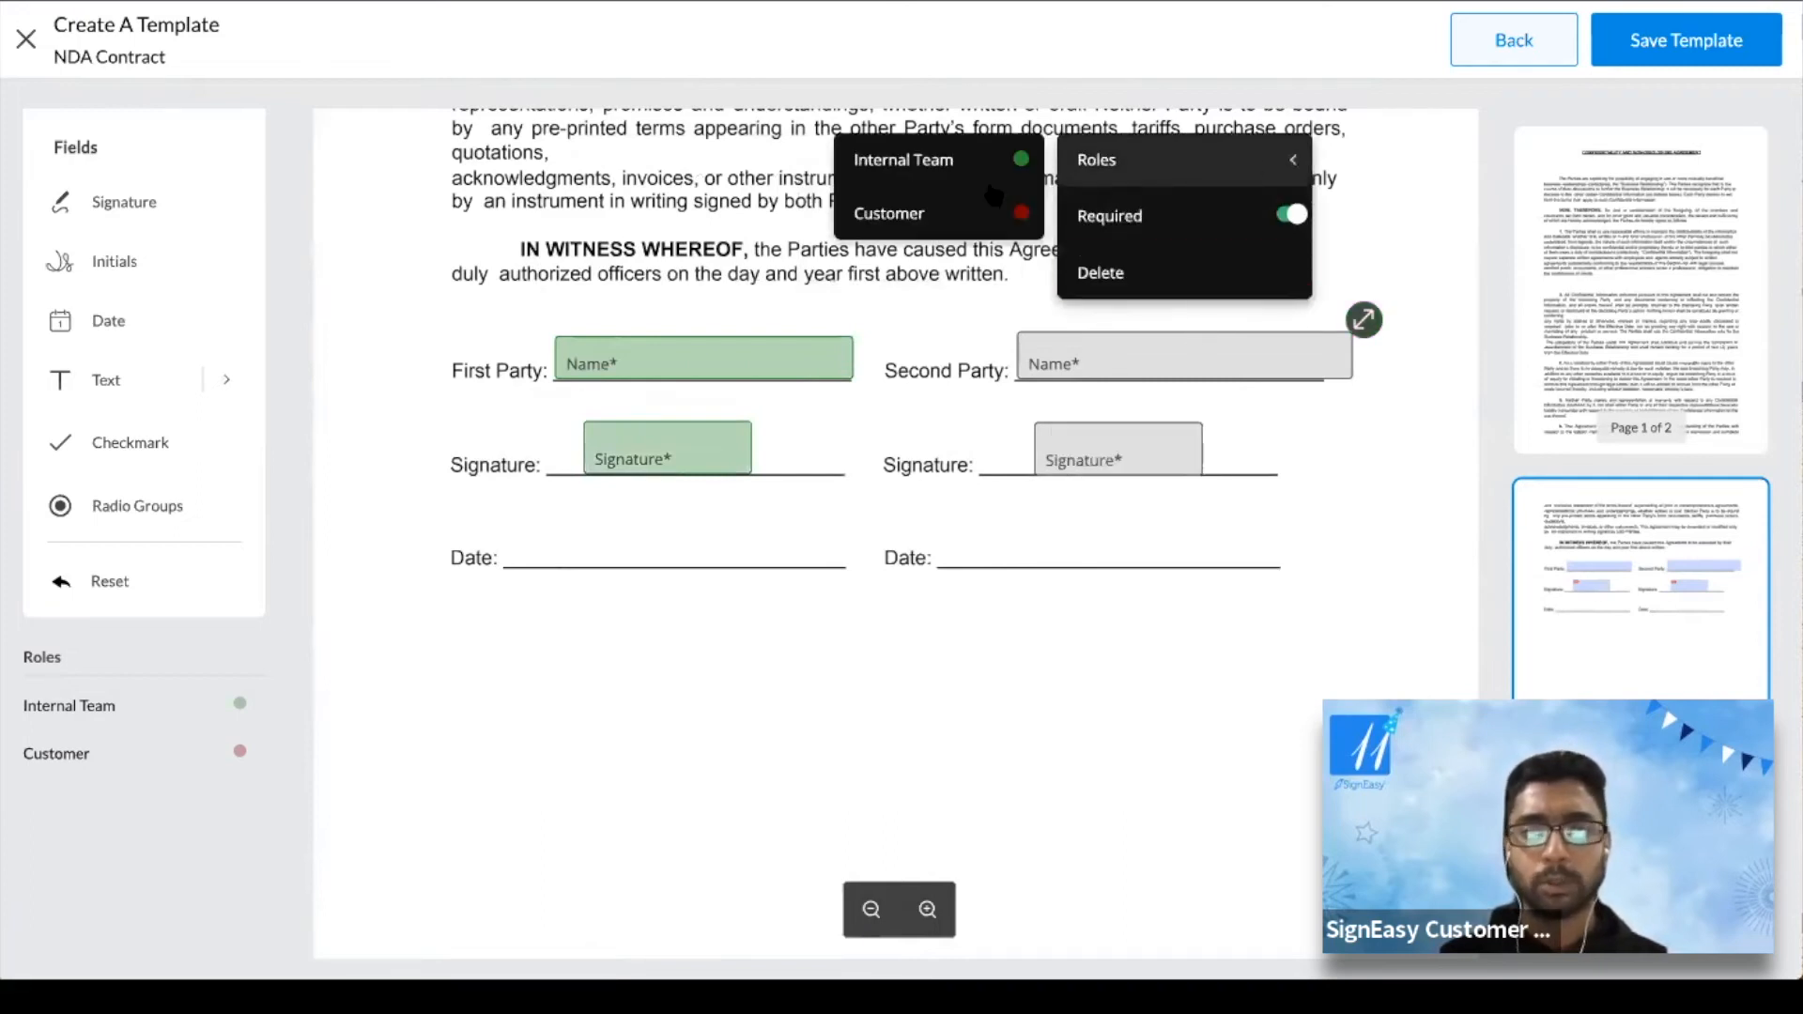
{"action": "left_click", "coordinate": [920, 211]}
{"action": "left_click", "coordinate": [1106, 430]}
{"action": "left_click", "coordinate": [1033, 199]}
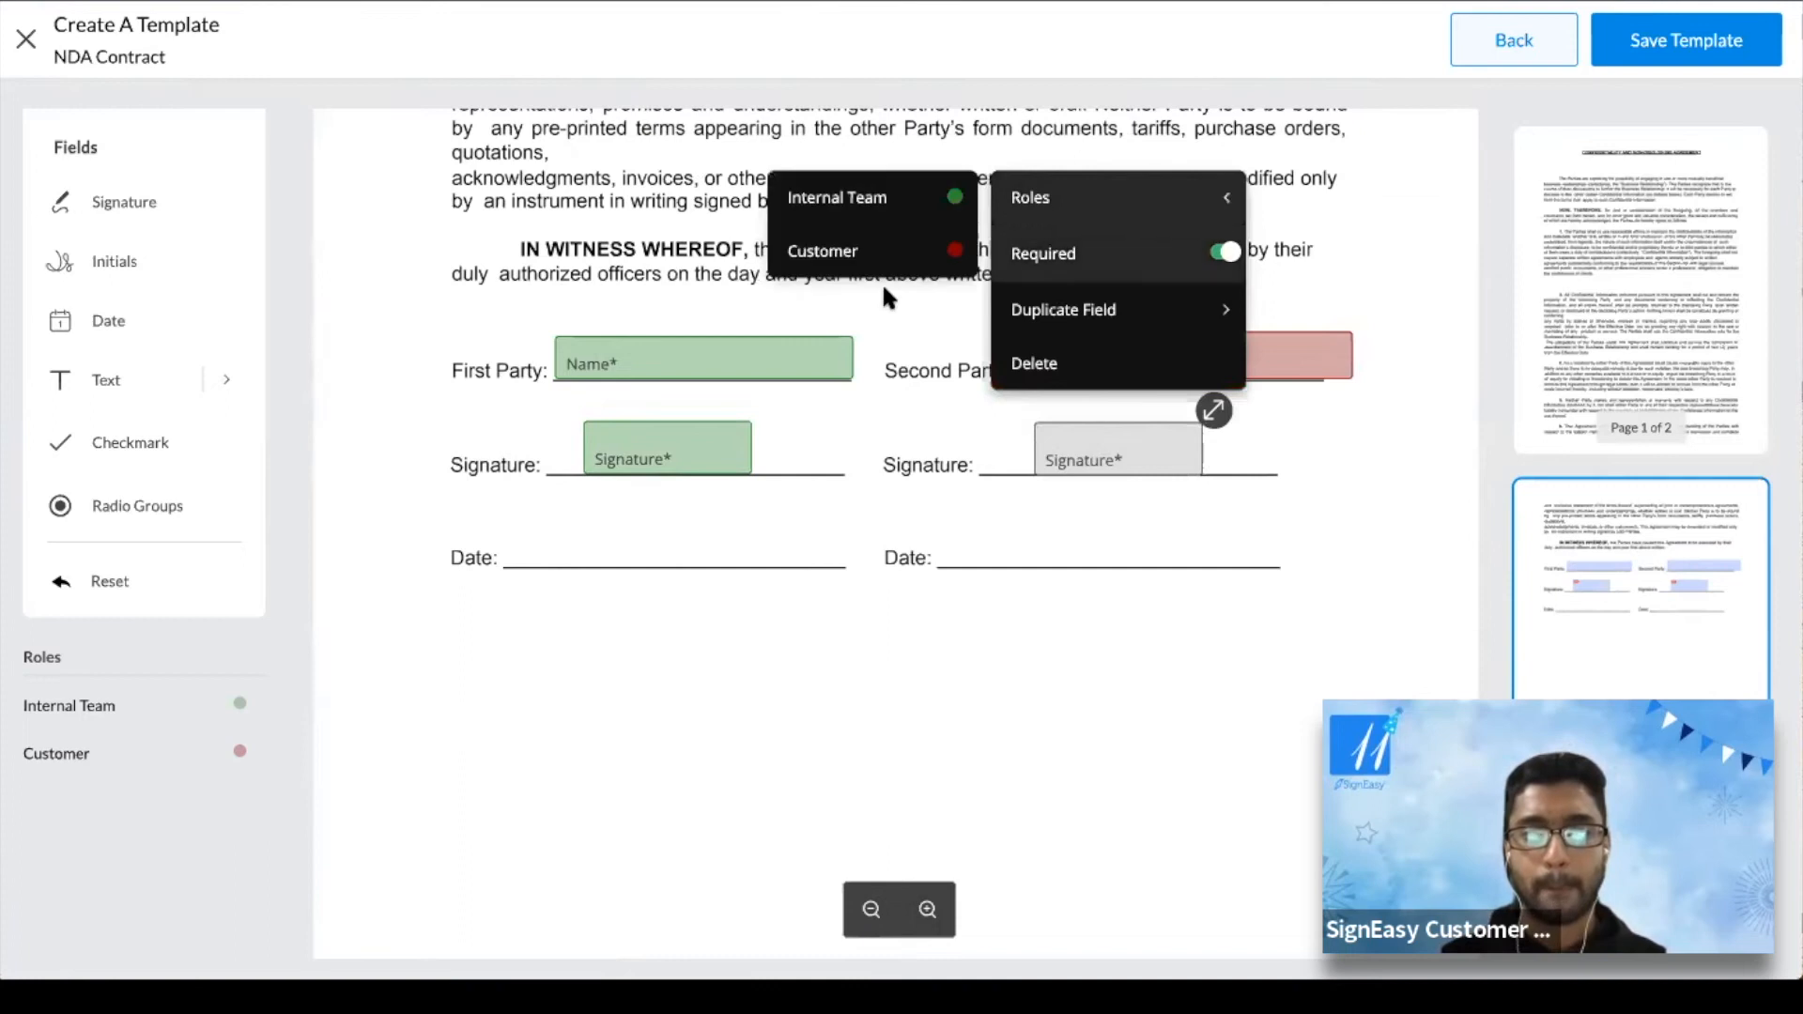
{"action": "left_click", "coordinate": [862, 260]}
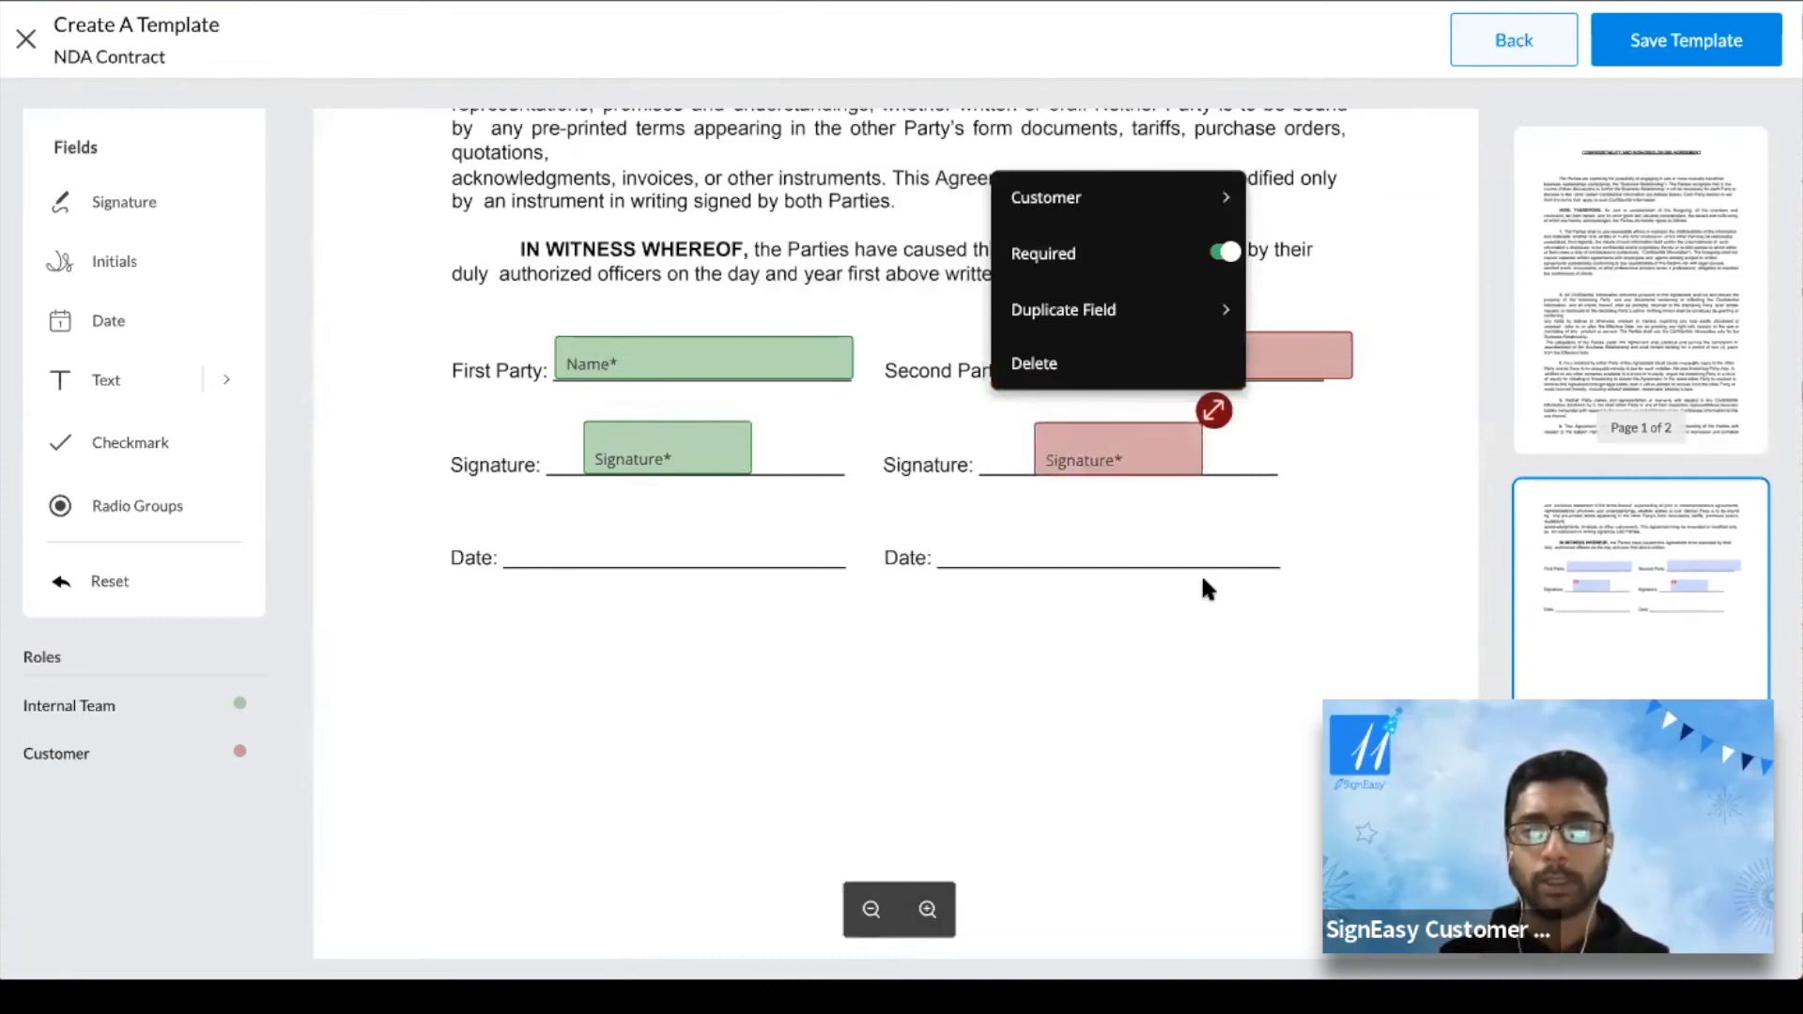
{"action": "scroll", "coordinate": [1203, 582], "scroll_direction": "up", "scroll_amount": 10}
{"action": "scroll", "coordinate": [1203, 583], "scroll_direction": "down", "scroll_amount": 6}
{"action": "scroll", "coordinate": [1208, 589], "scroll_direction": "up", "scroll_amount": 7}
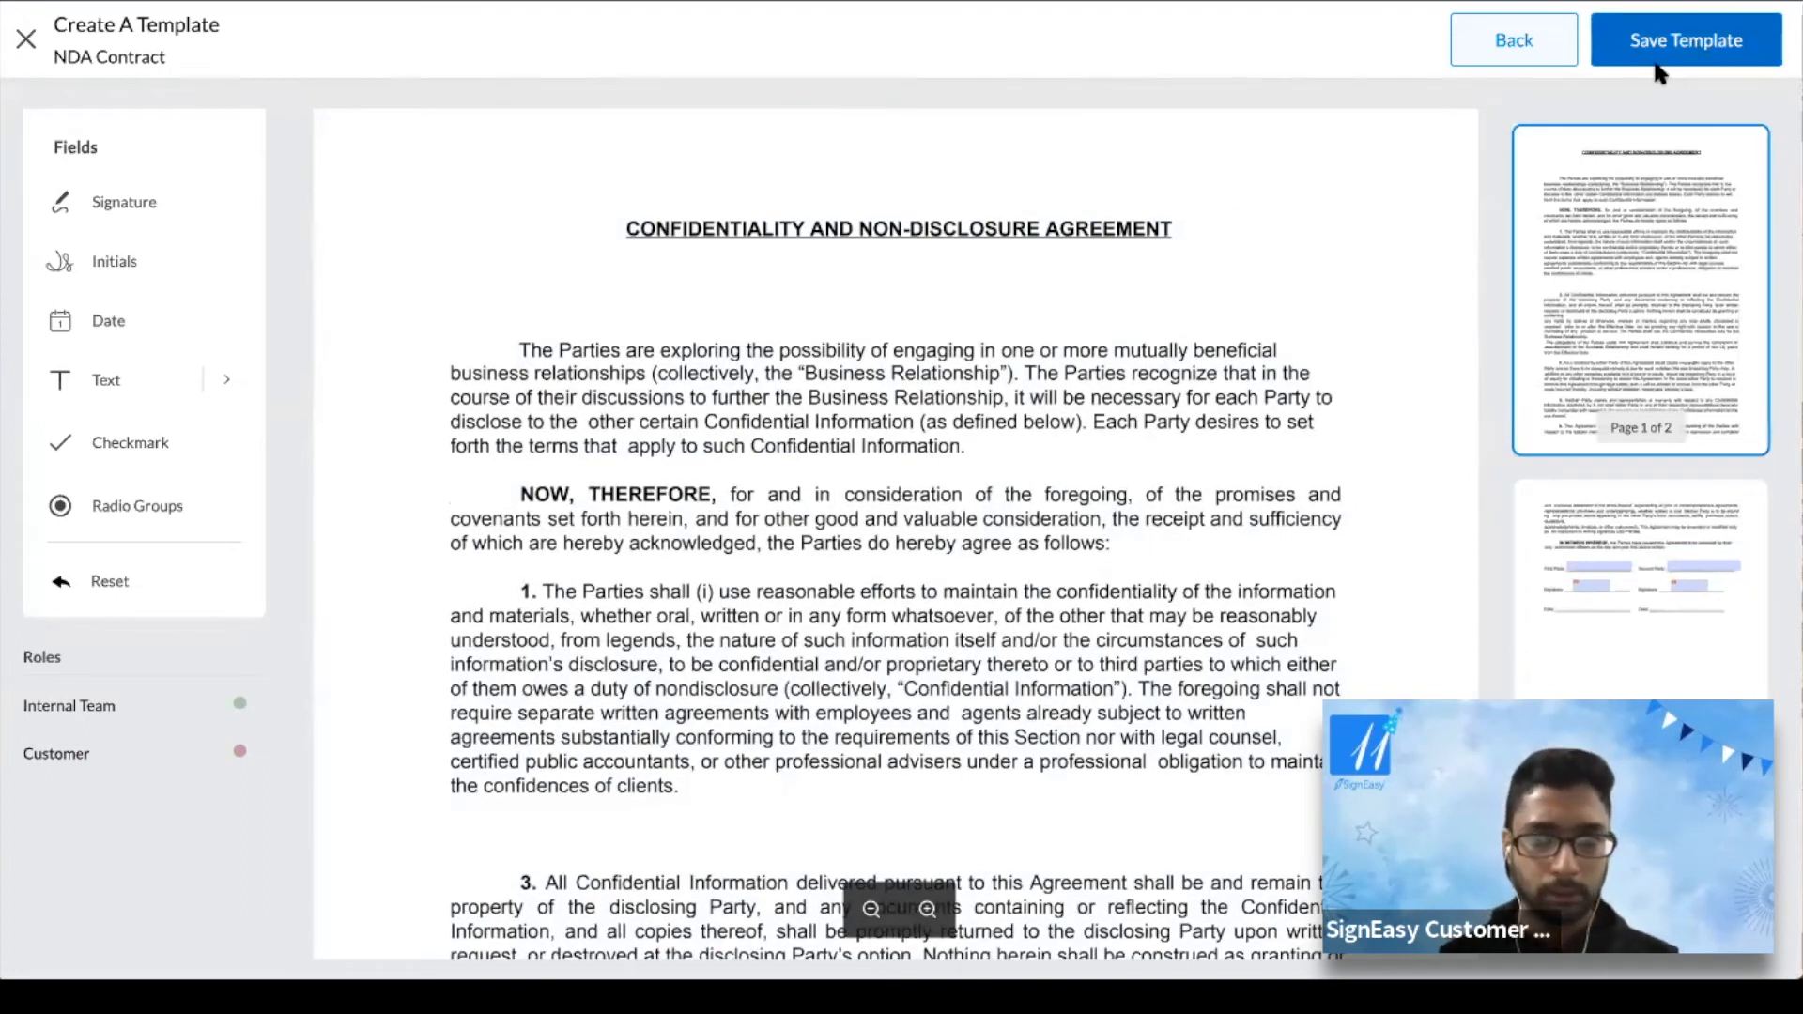
{"action": "left_click", "coordinate": [1656, 62]}
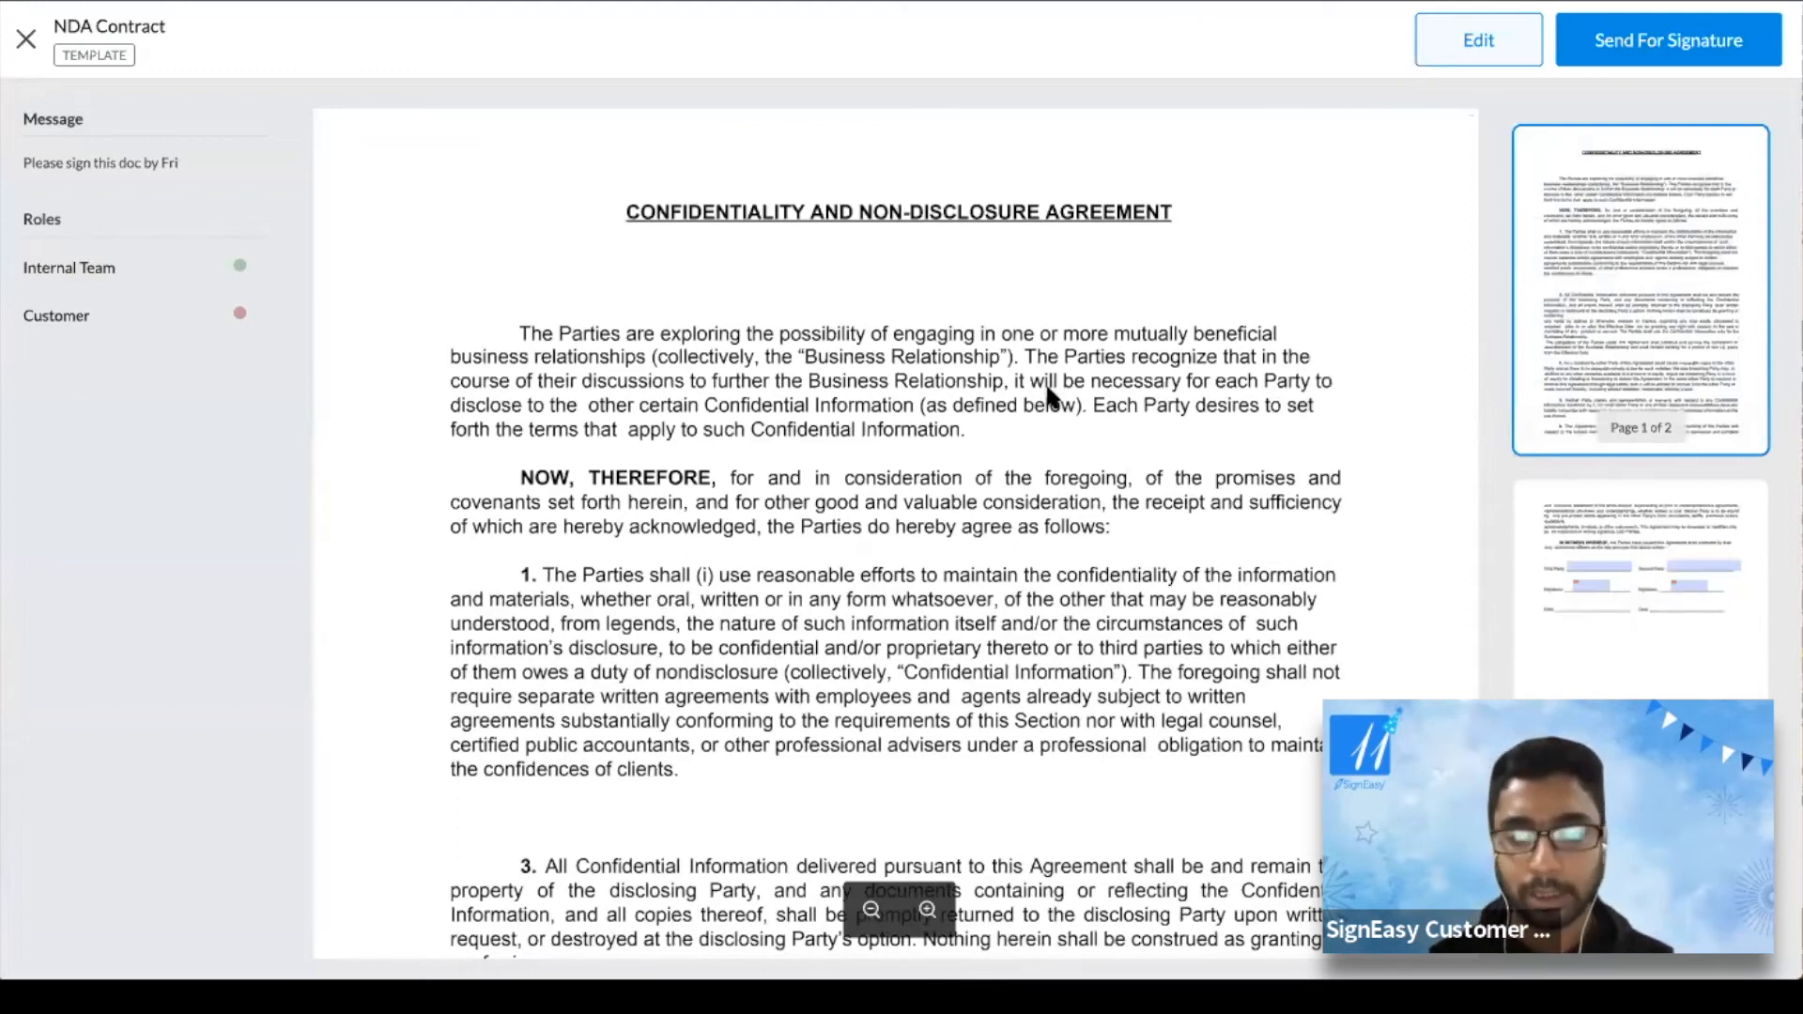
{"action": "scroll", "coordinate": [1047, 386], "scroll_direction": "down", "scroll_amount": 20}
{"action": "scroll", "coordinate": [1047, 386], "scroll_direction": "up", "scroll_amount": 20}
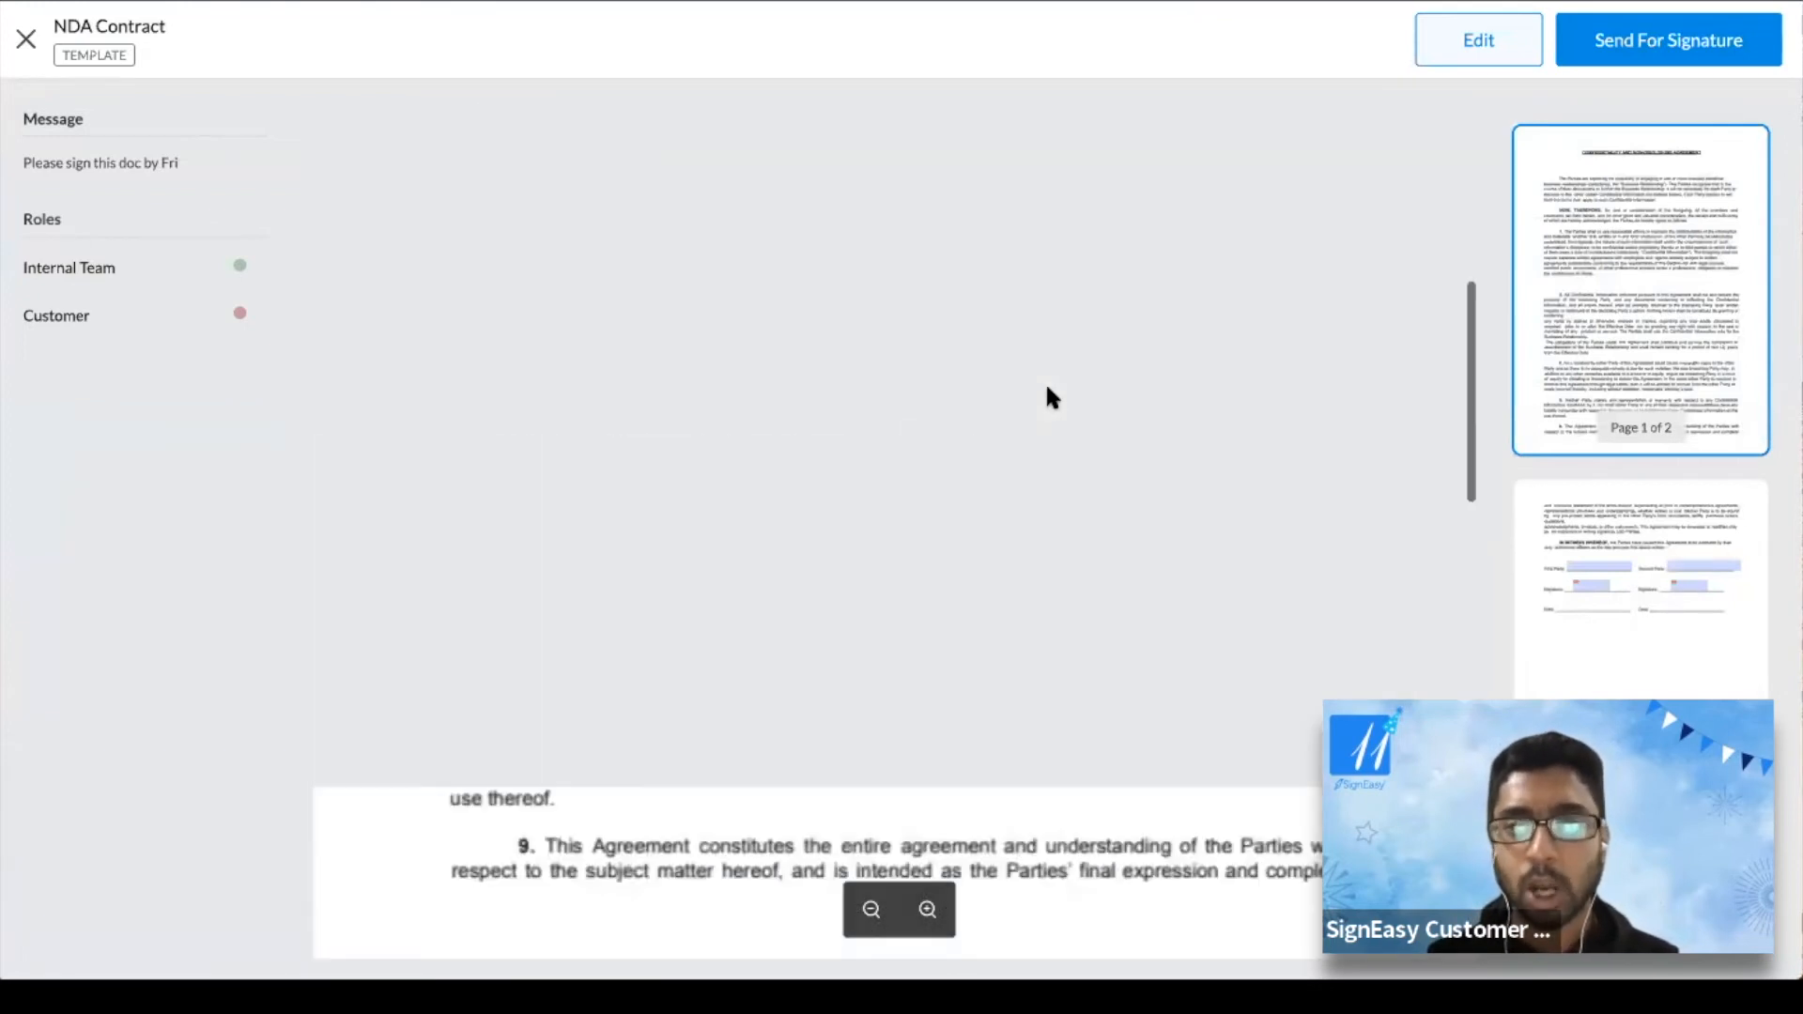
{"action": "scroll", "coordinate": [1272, 246], "scroll_direction": "up", "scroll_amount": 2}
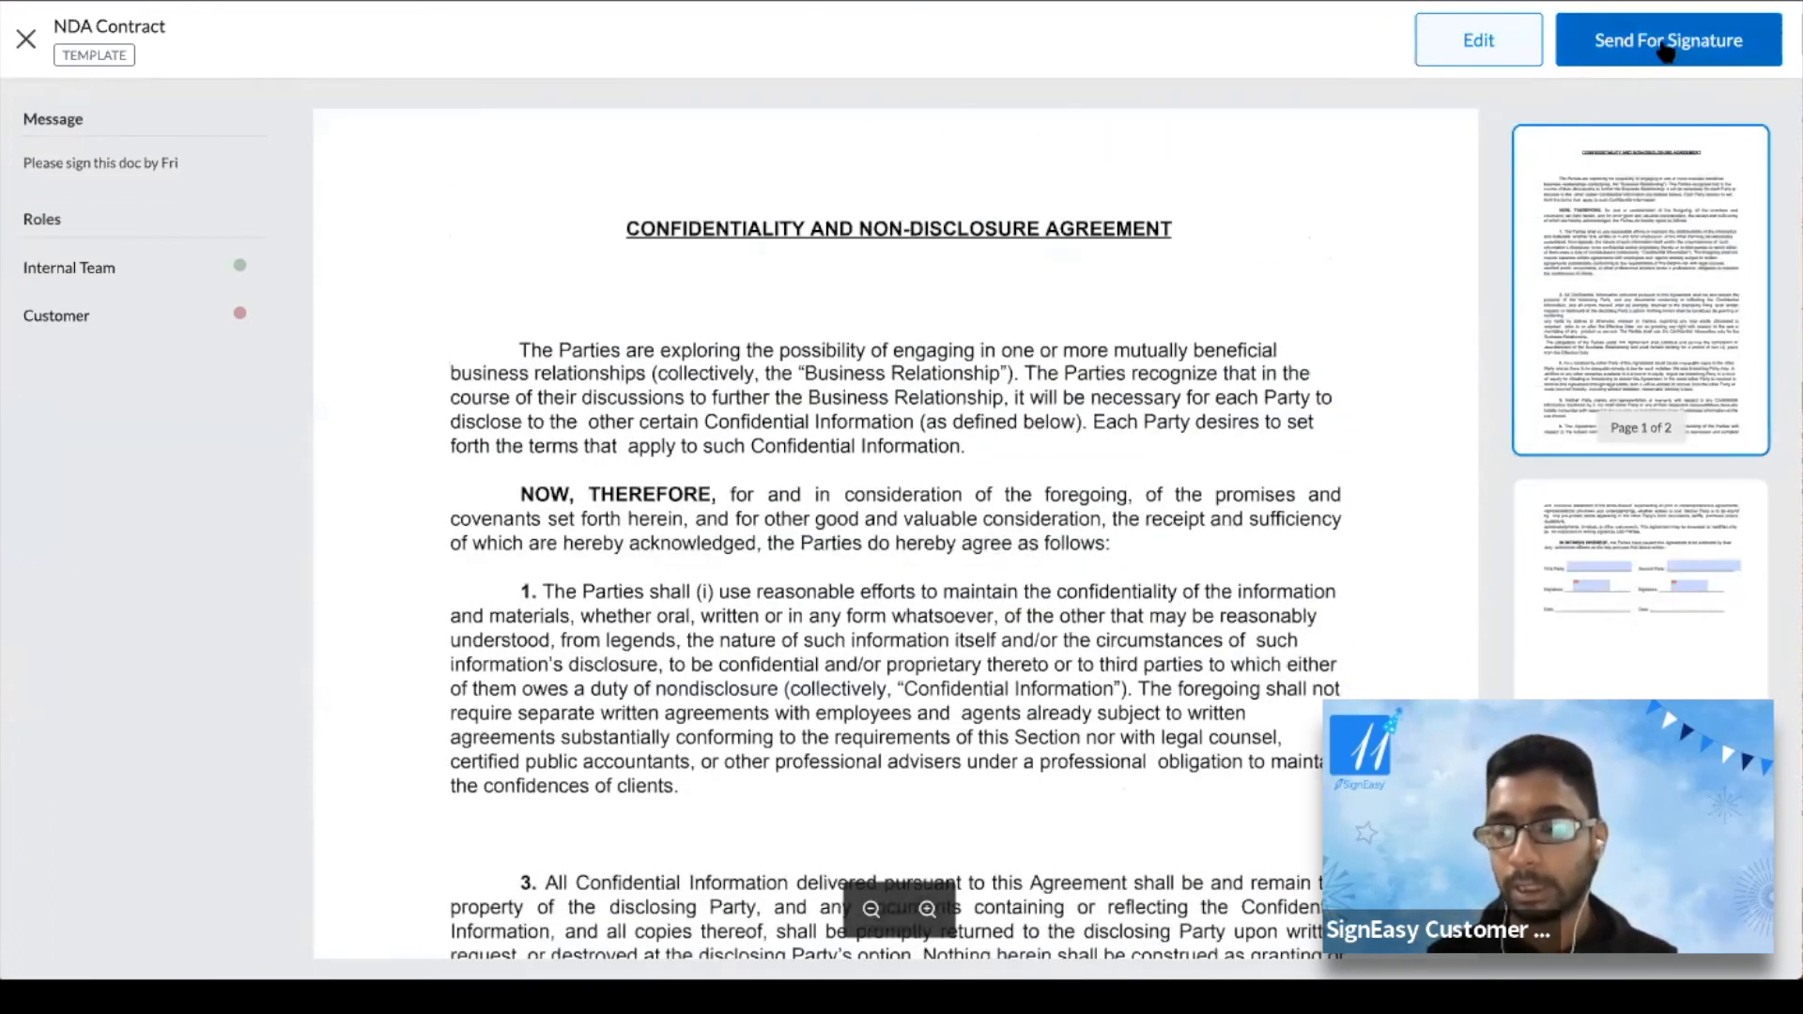
Start a signature request from the NDA template, review Invite Signers, then discard it unsent
{"action": "left_click", "coordinate": [1668, 43]}
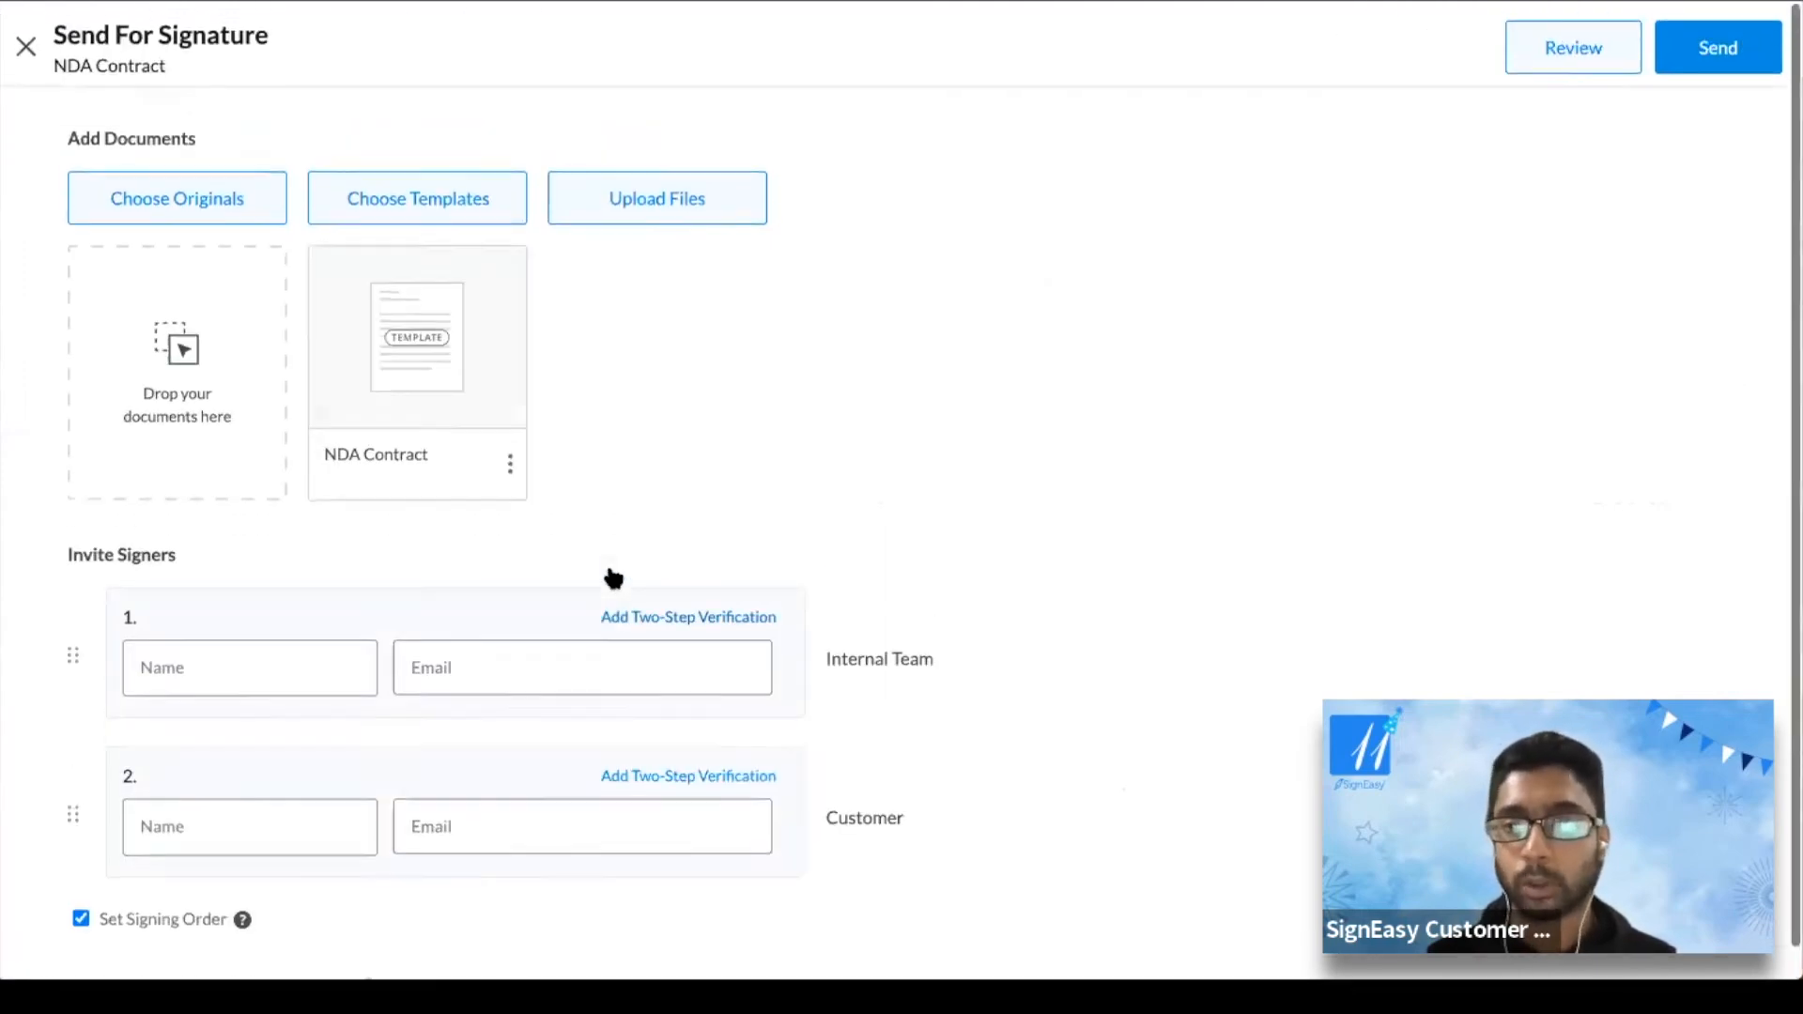
{"action": "scroll", "coordinate": [612, 575], "scroll_direction": "down", "scroll_amount": 5}
{"action": "left_click", "coordinate": [194, 242]}
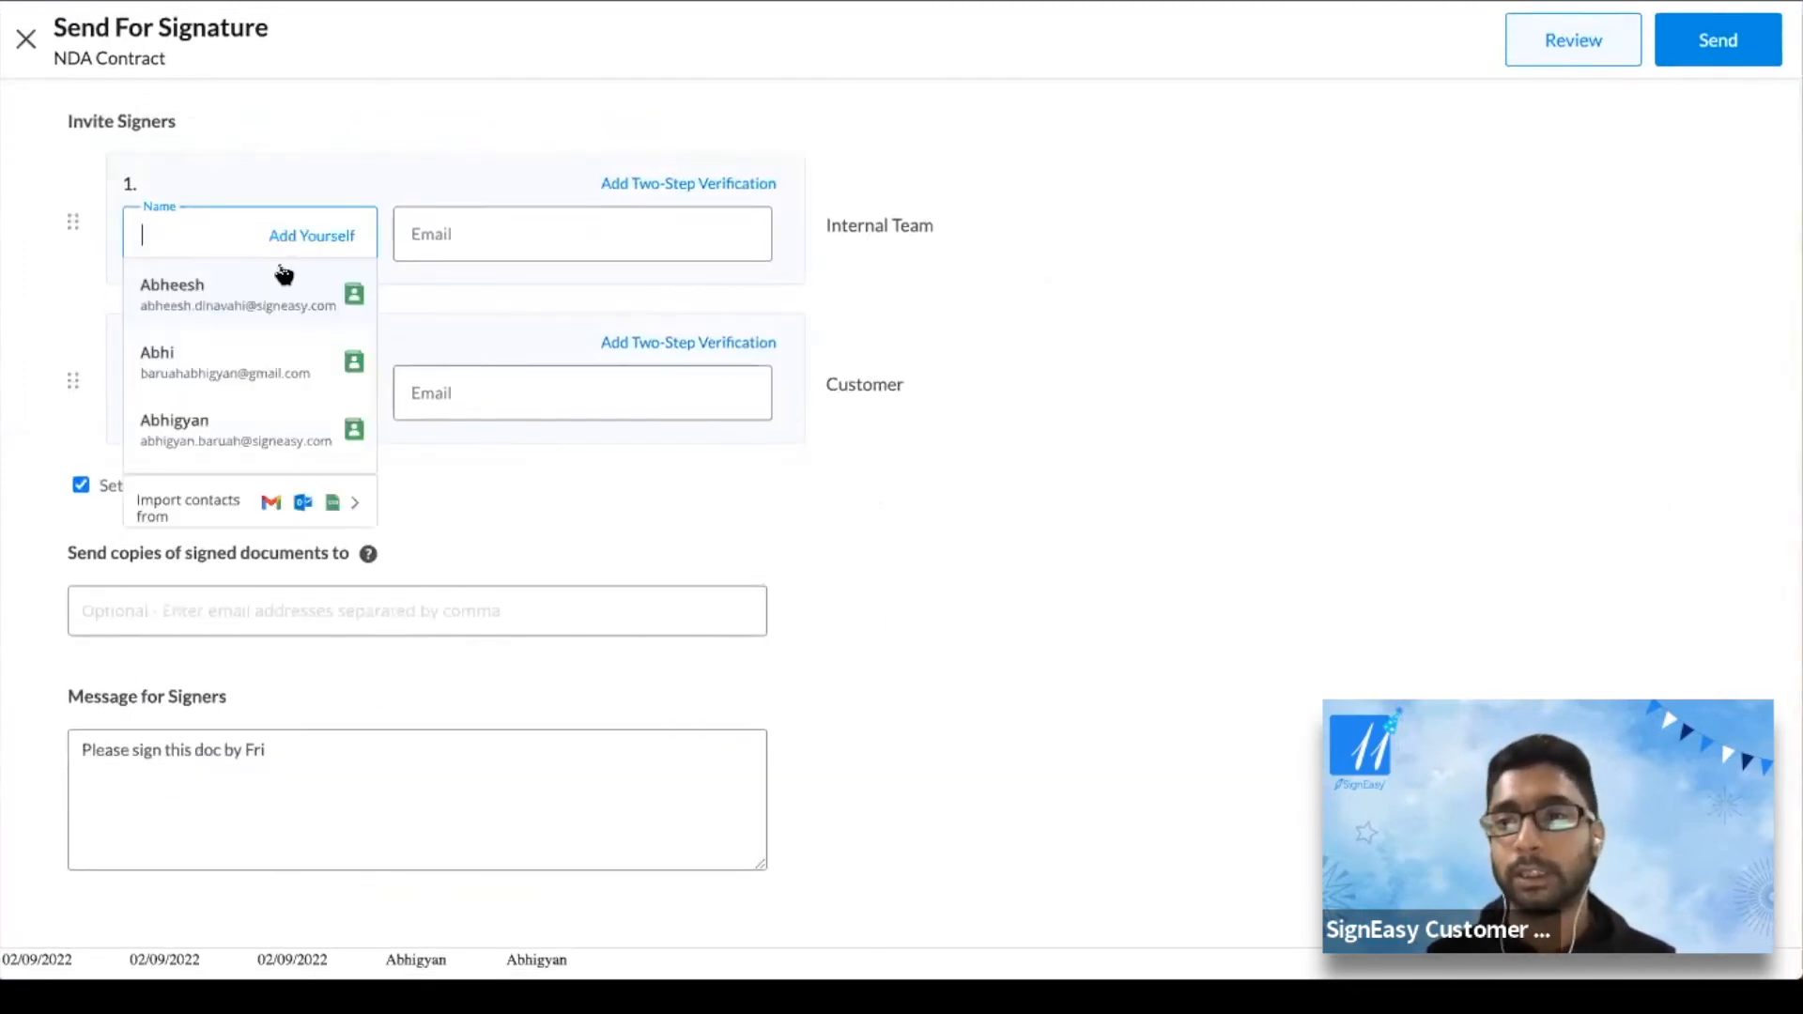
{"action": "left_click", "coordinate": [1133, 597]}
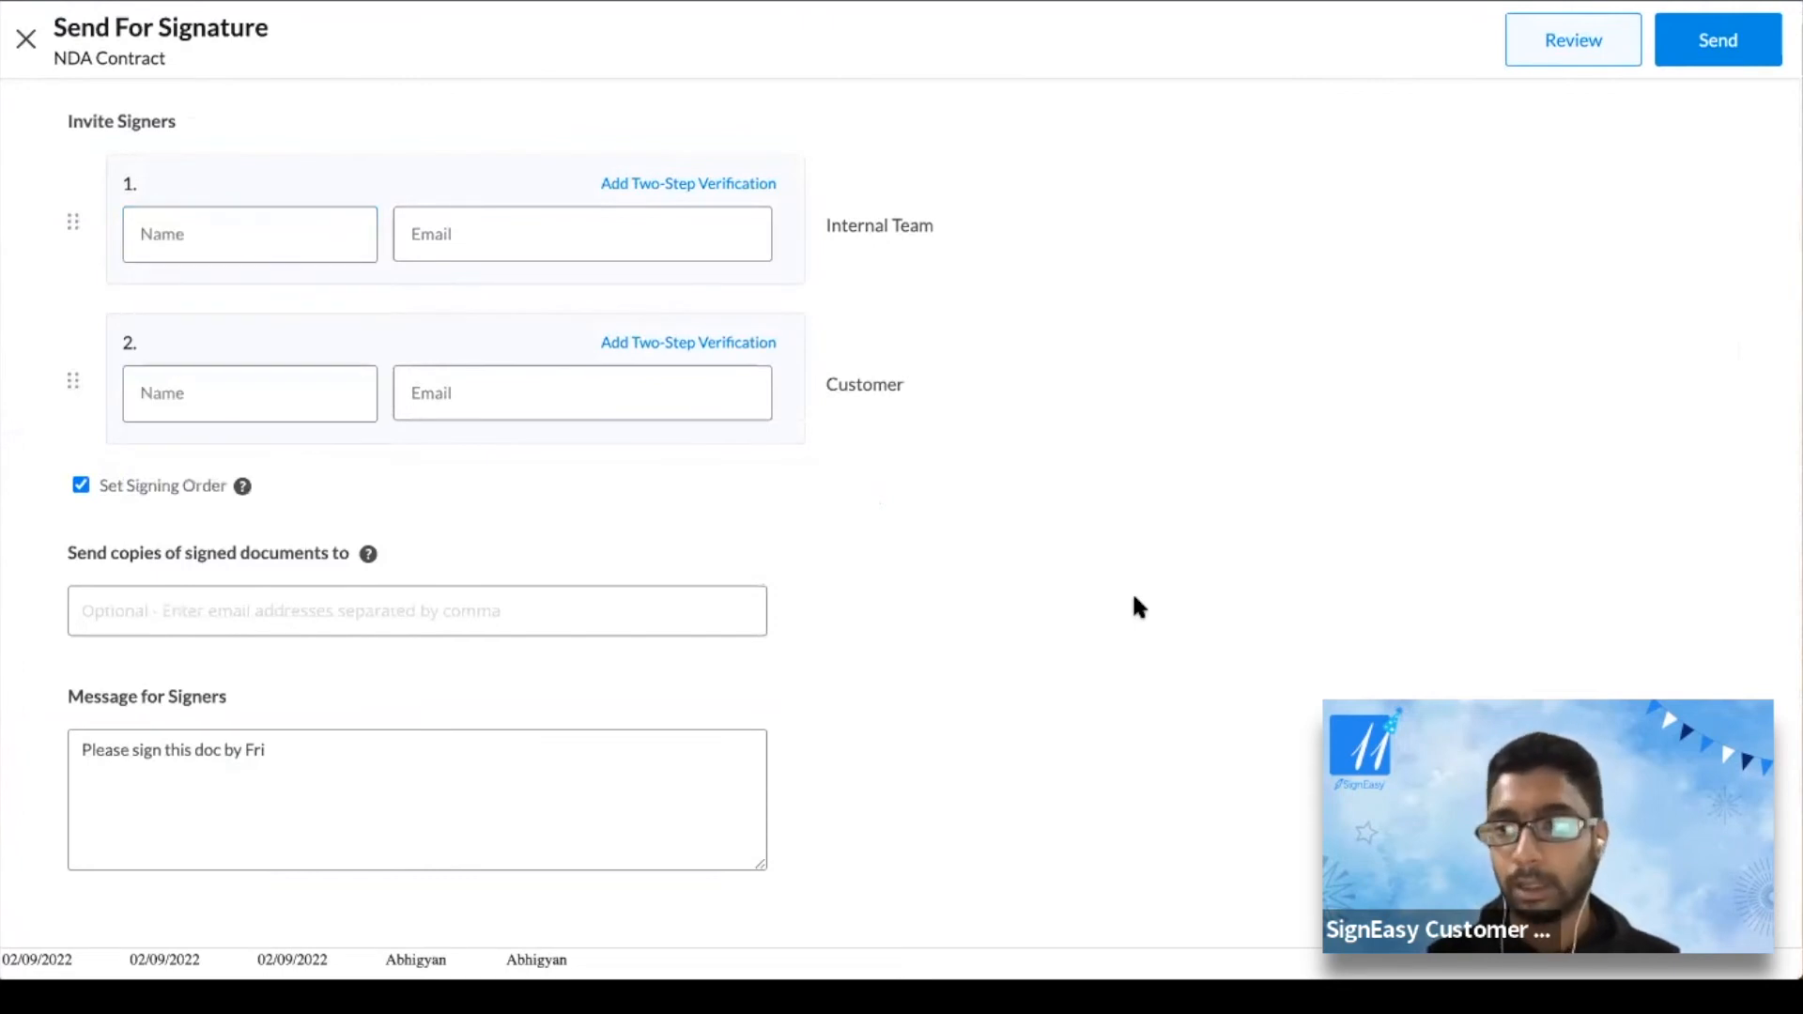
{"action": "scroll", "coordinate": [1133, 597], "scroll_direction": "up", "scroll_amount": 2}
{"action": "scroll", "coordinate": [618, 456], "scroll_direction": "down", "scroll_amount": 4}
{"action": "scroll", "coordinate": [618, 455], "scroll_direction": "up", "scroll_amount": 4}
{"action": "scroll", "coordinate": [618, 455], "scroll_direction": "down", "scroll_amount": 4}
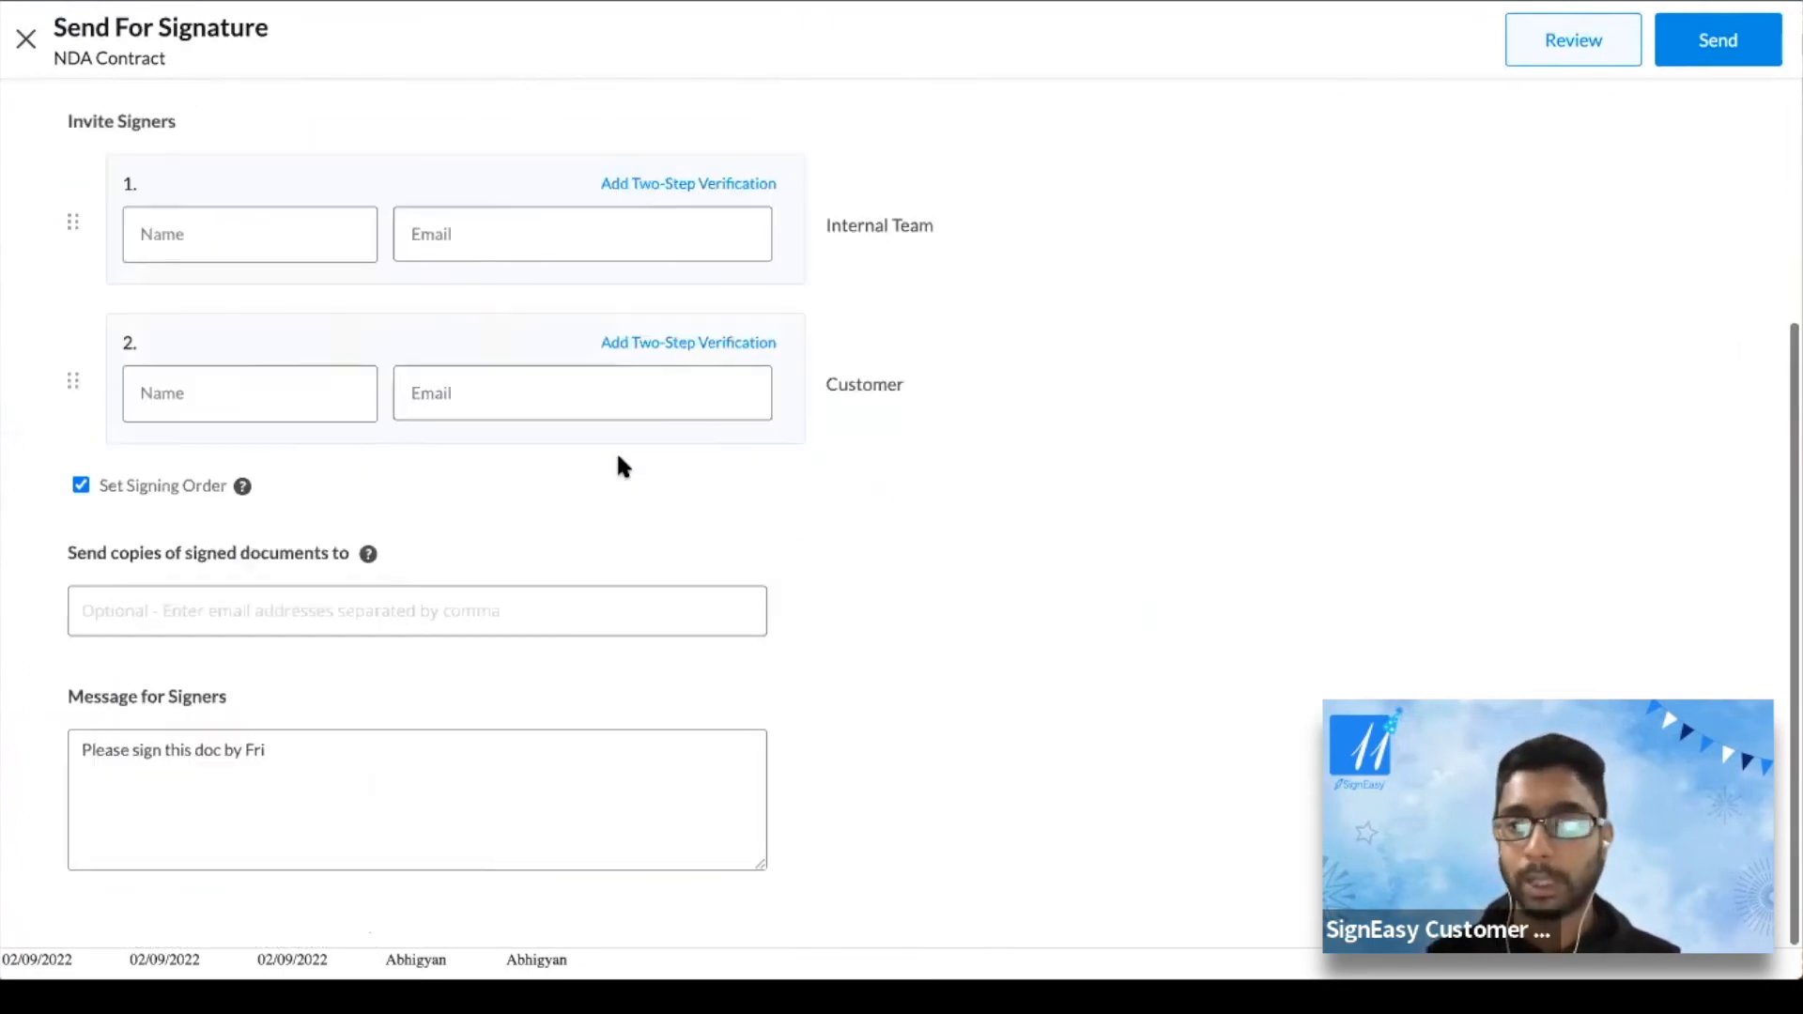
{"action": "scroll", "coordinate": [617, 455], "scroll_direction": "up", "scroll_amount": 4}
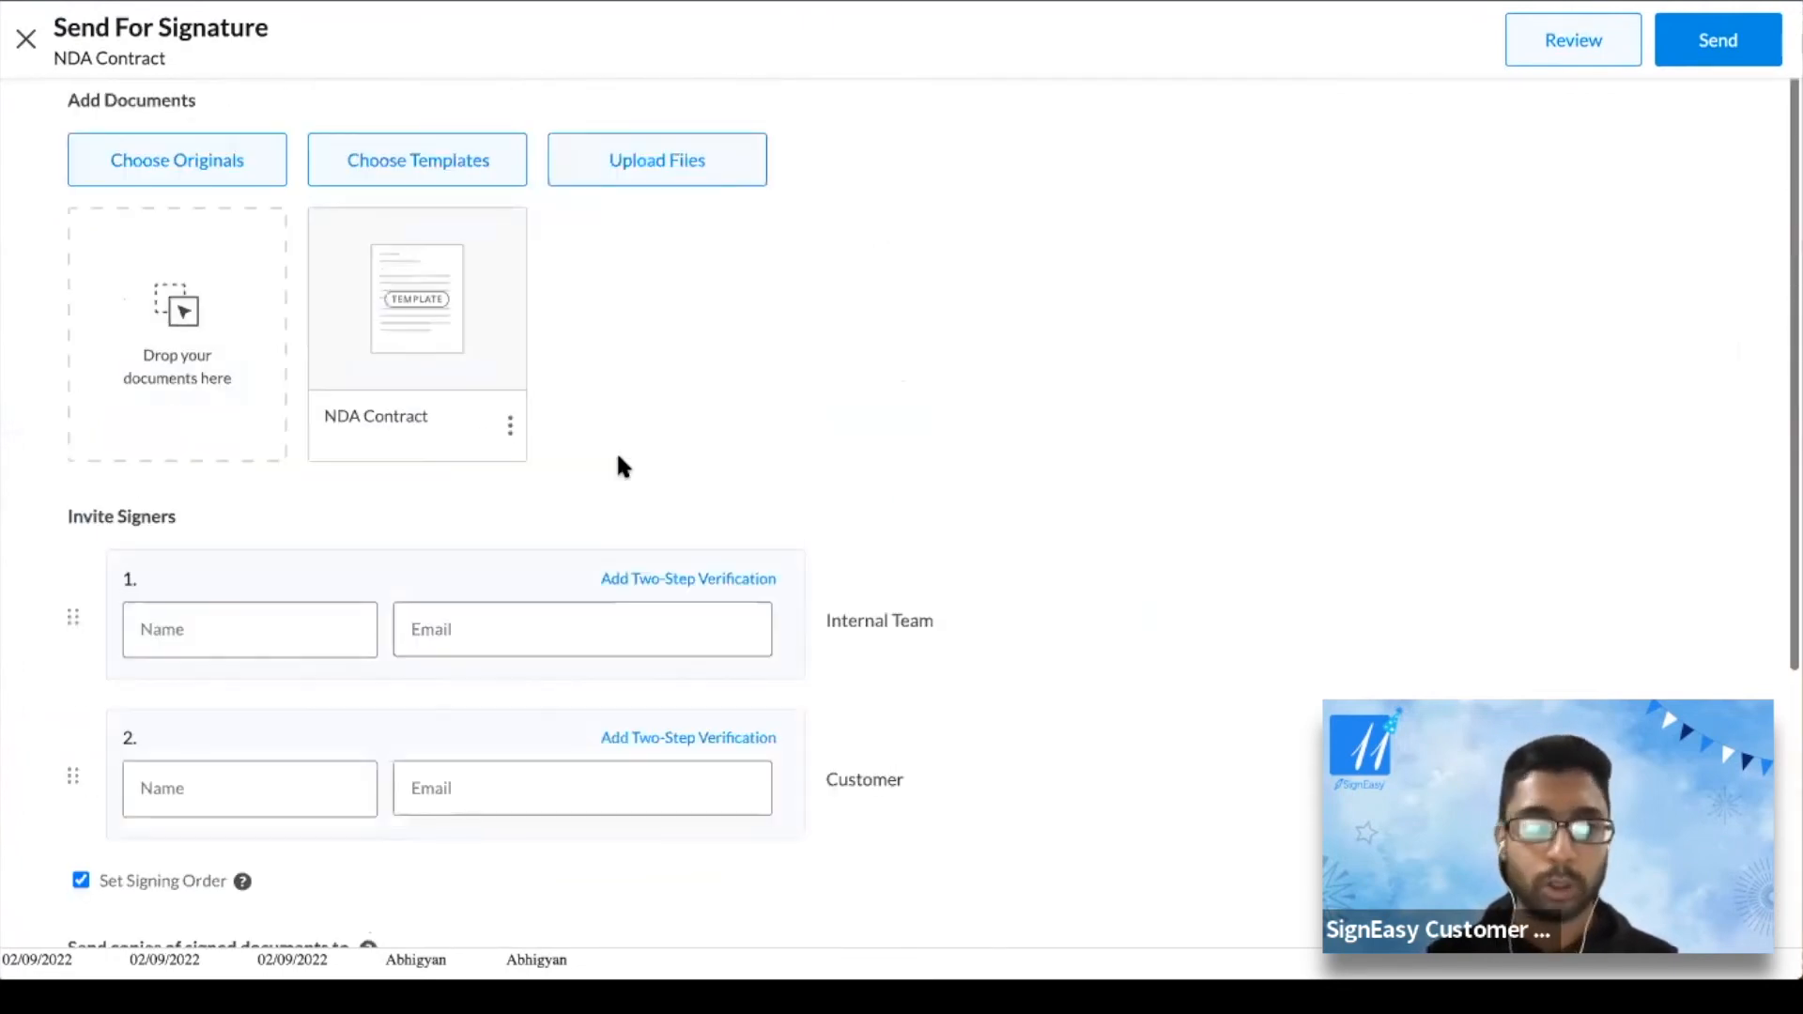
{"action": "left_click", "coordinate": [23, 35]}
{"action": "left_click", "coordinate": [1030, 277]}
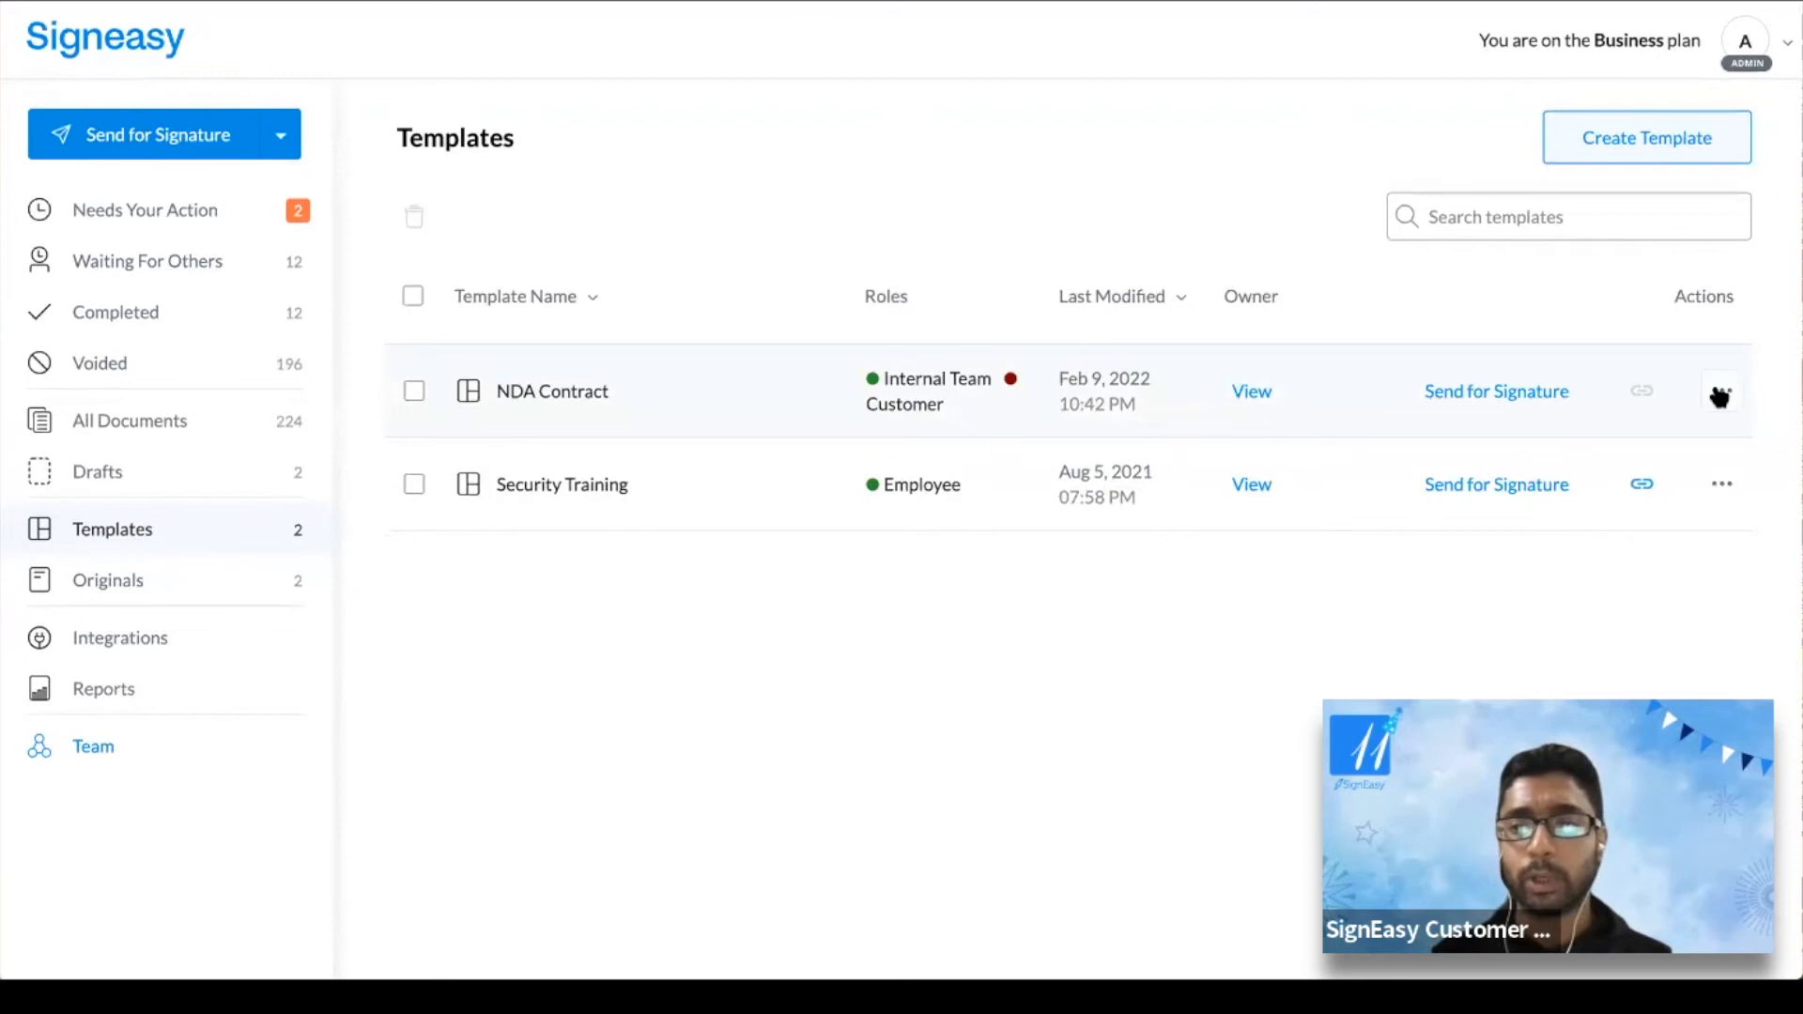
{"action": "left_click", "coordinate": [1720, 394]}
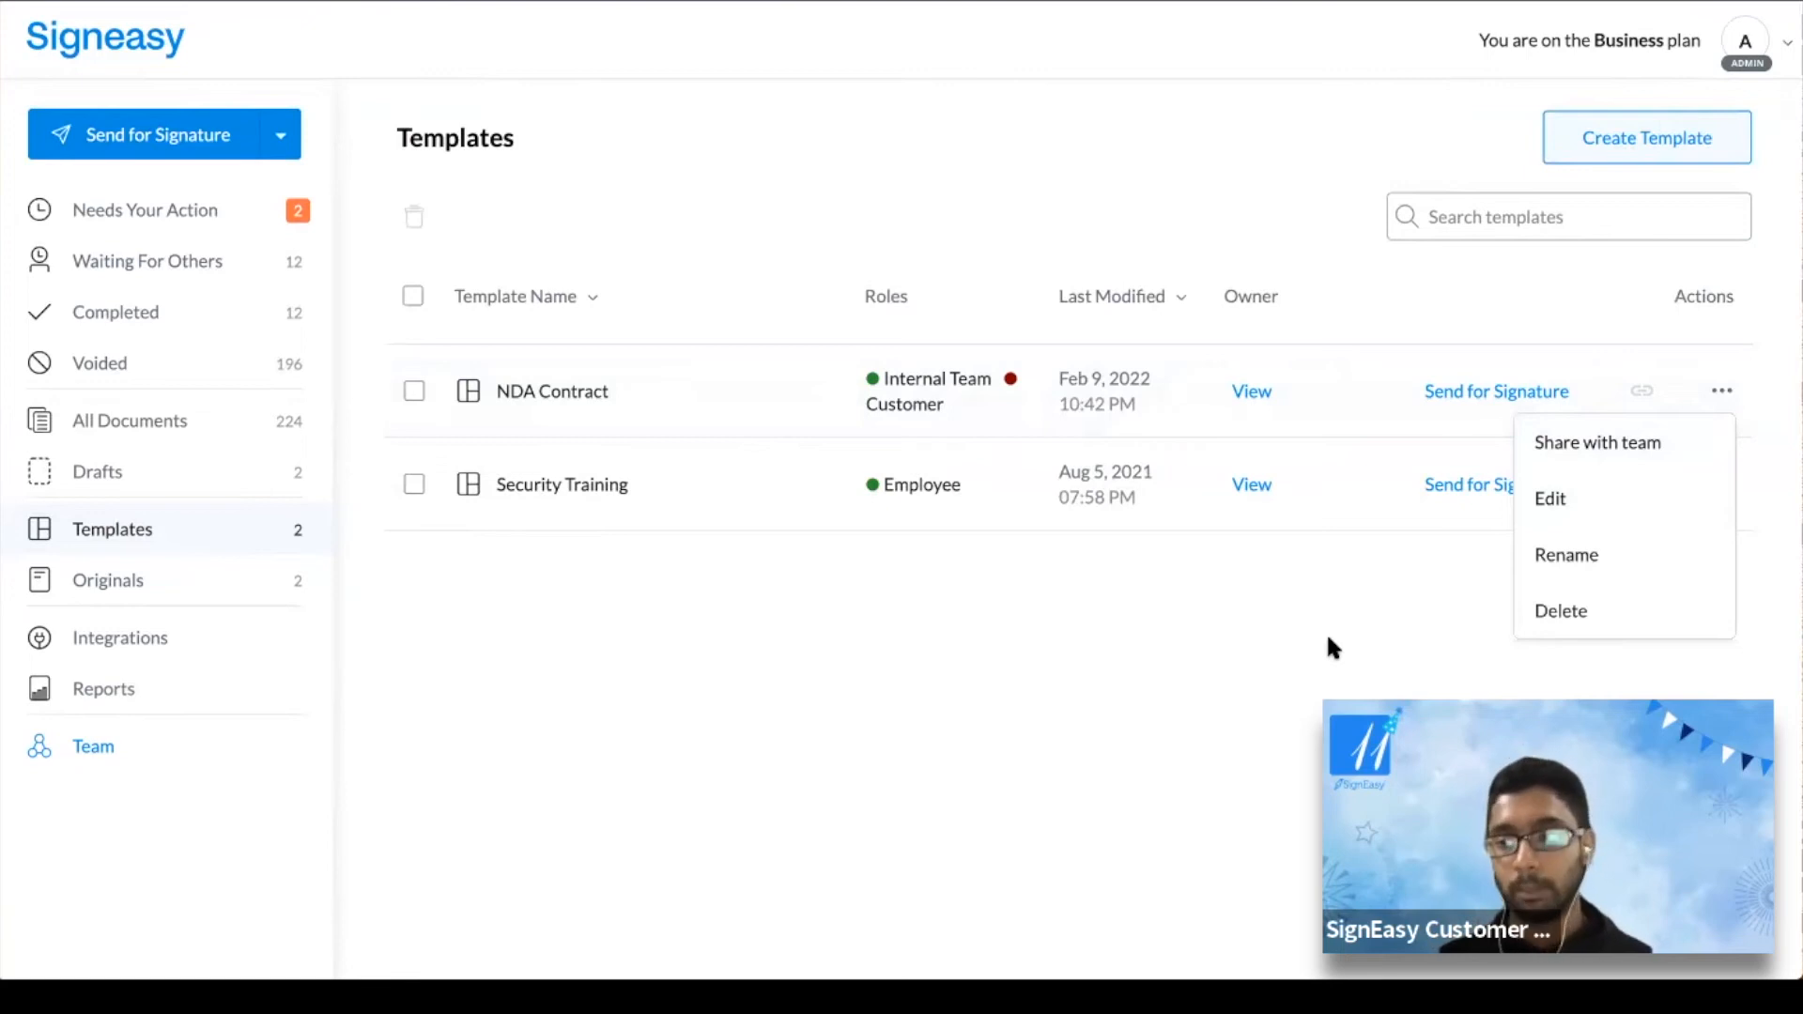
{"action": "left_click", "coordinate": [1014, 217]}
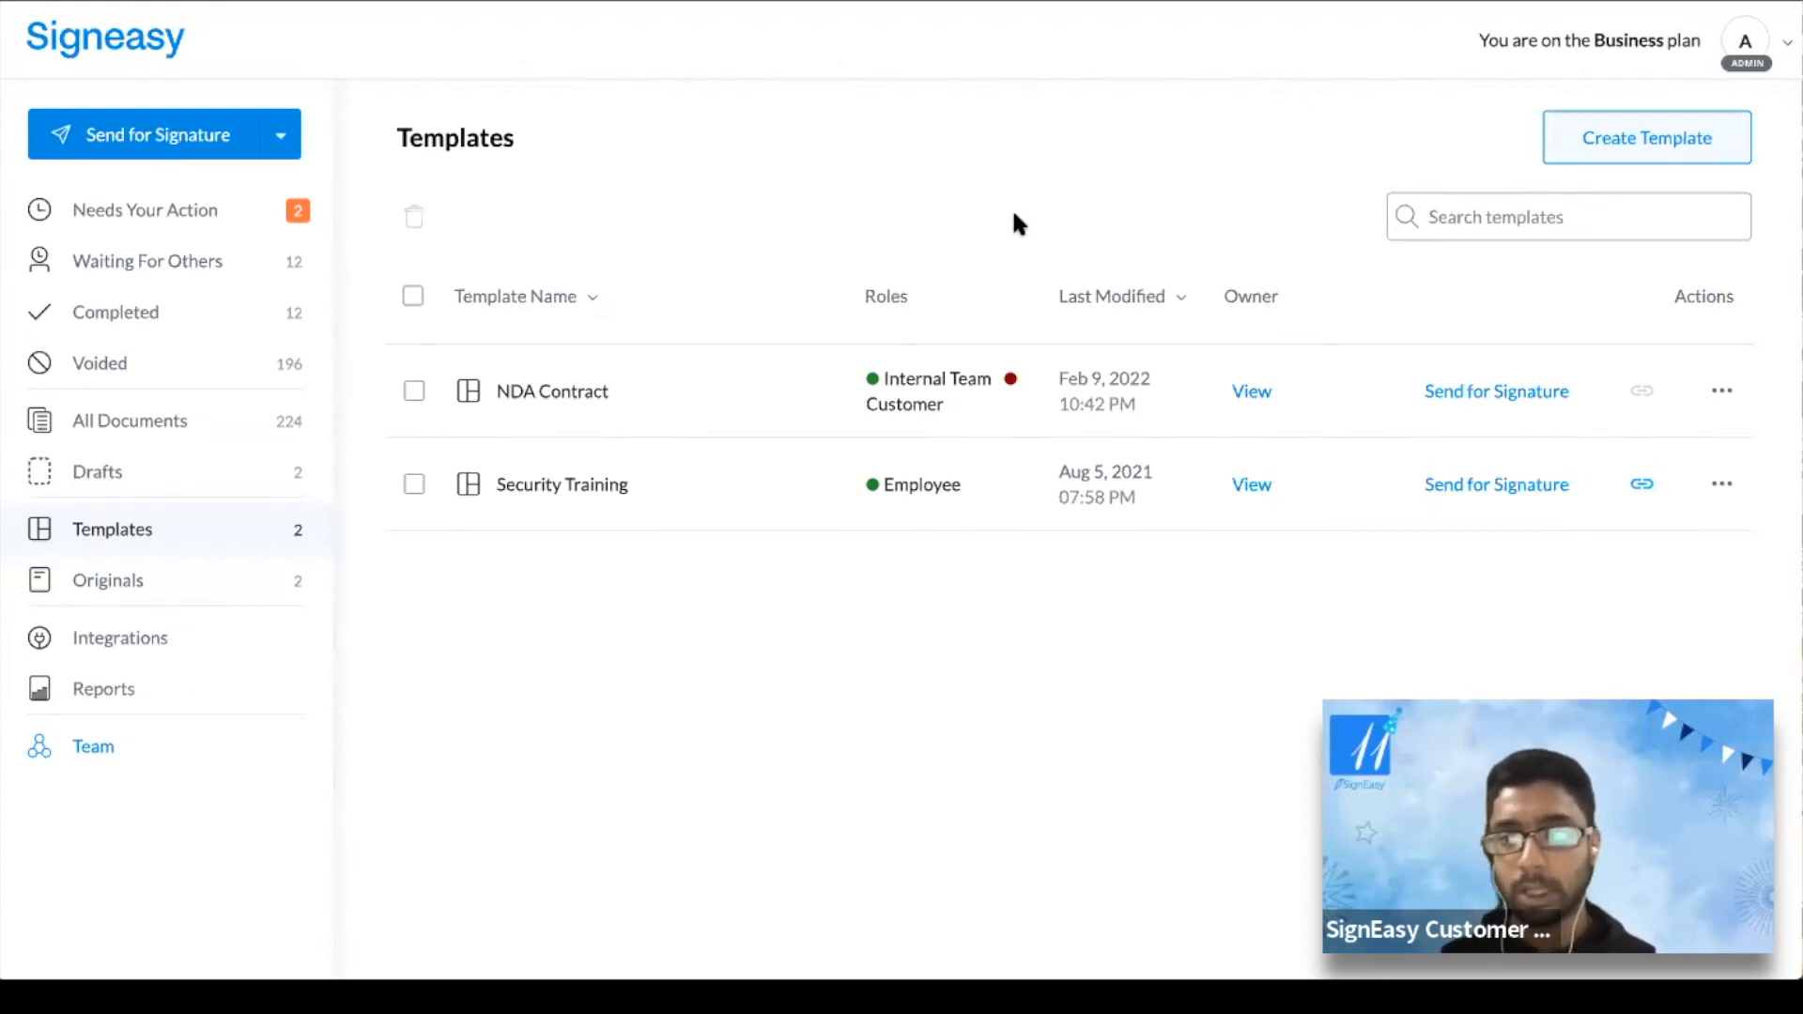
Start a new template using the existing COVID-19 Liability Waiver original as its document
{"action": "left_click", "coordinate": [1608, 139]}
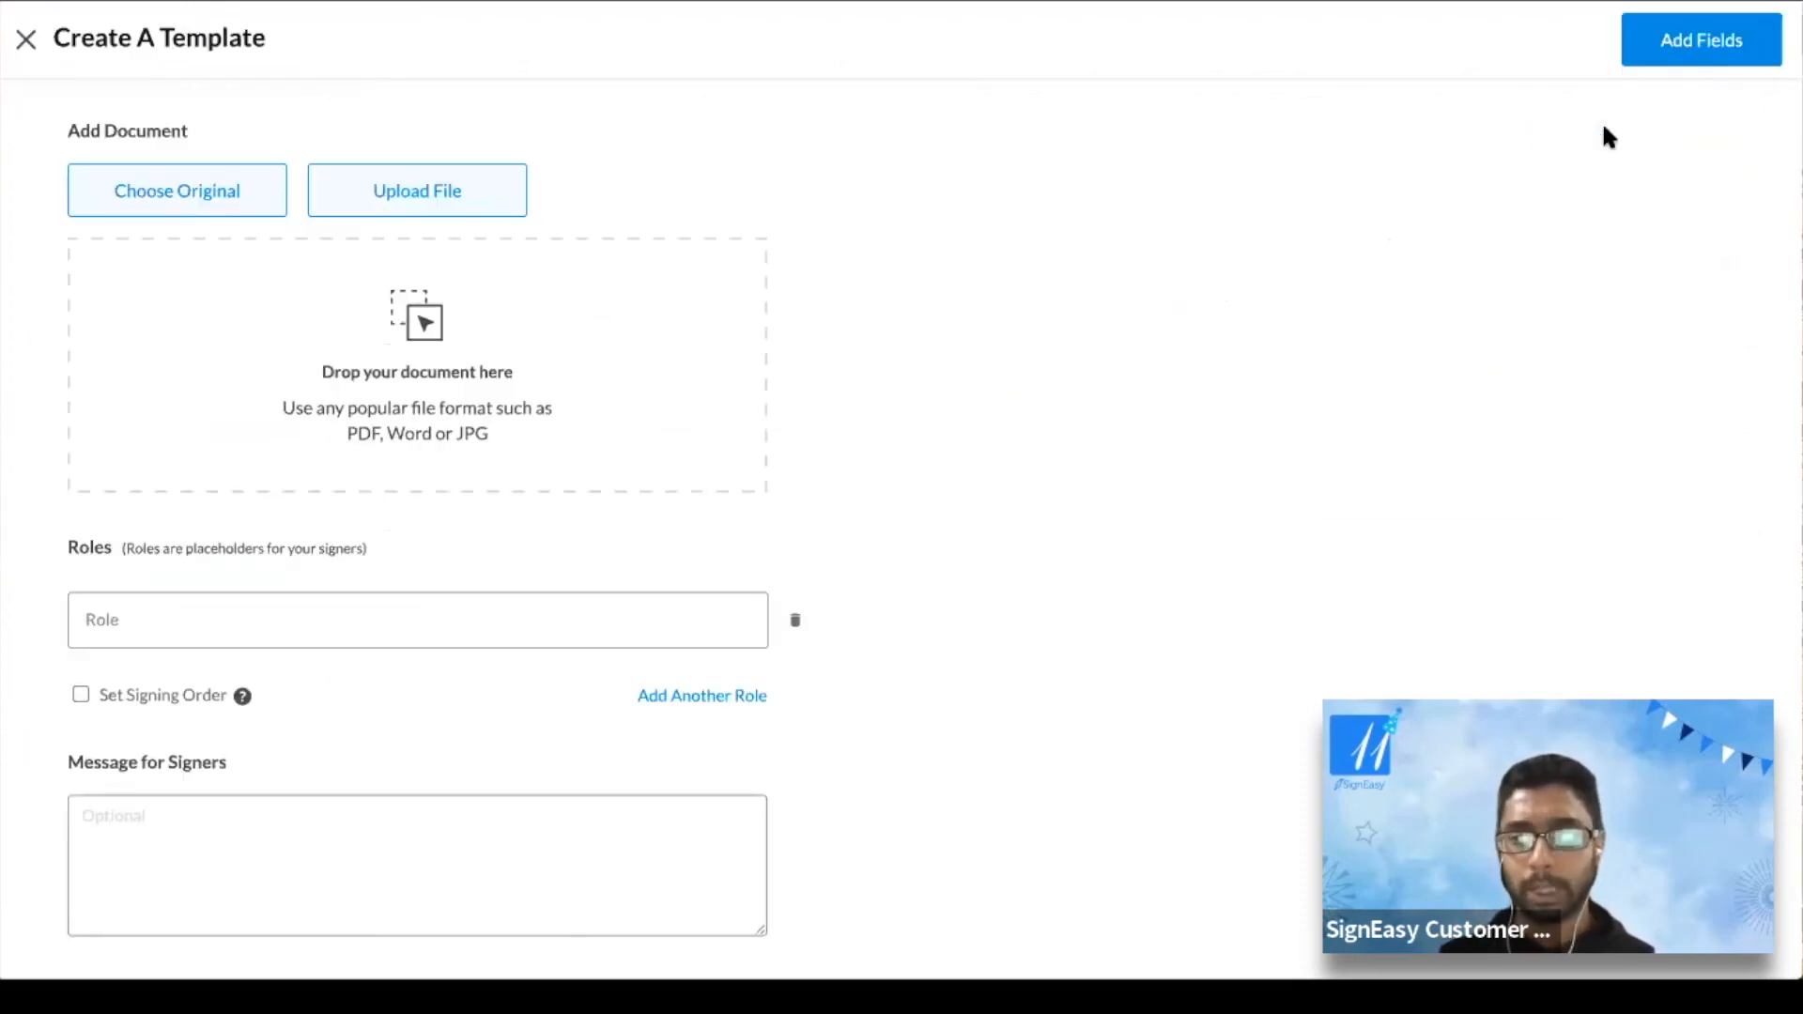
{"action": "left_click", "coordinate": [147, 189]}
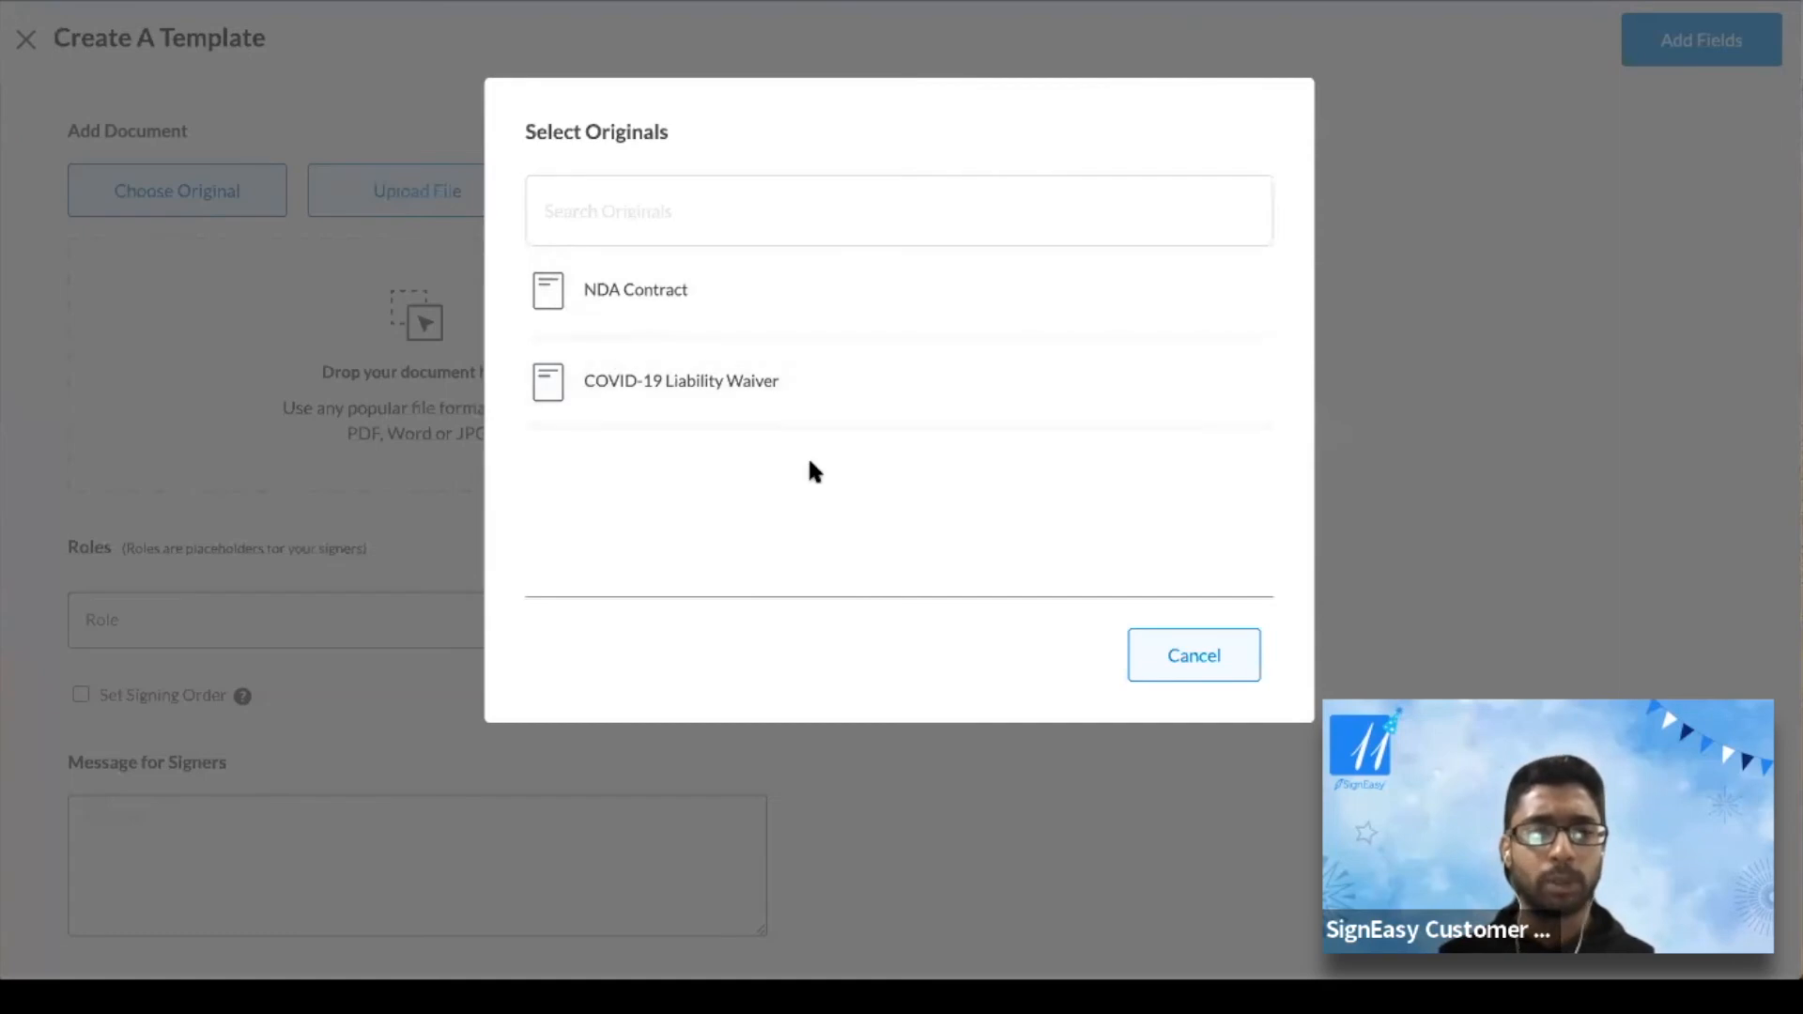
{"action": "left_click", "coordinate": [728, 387]}
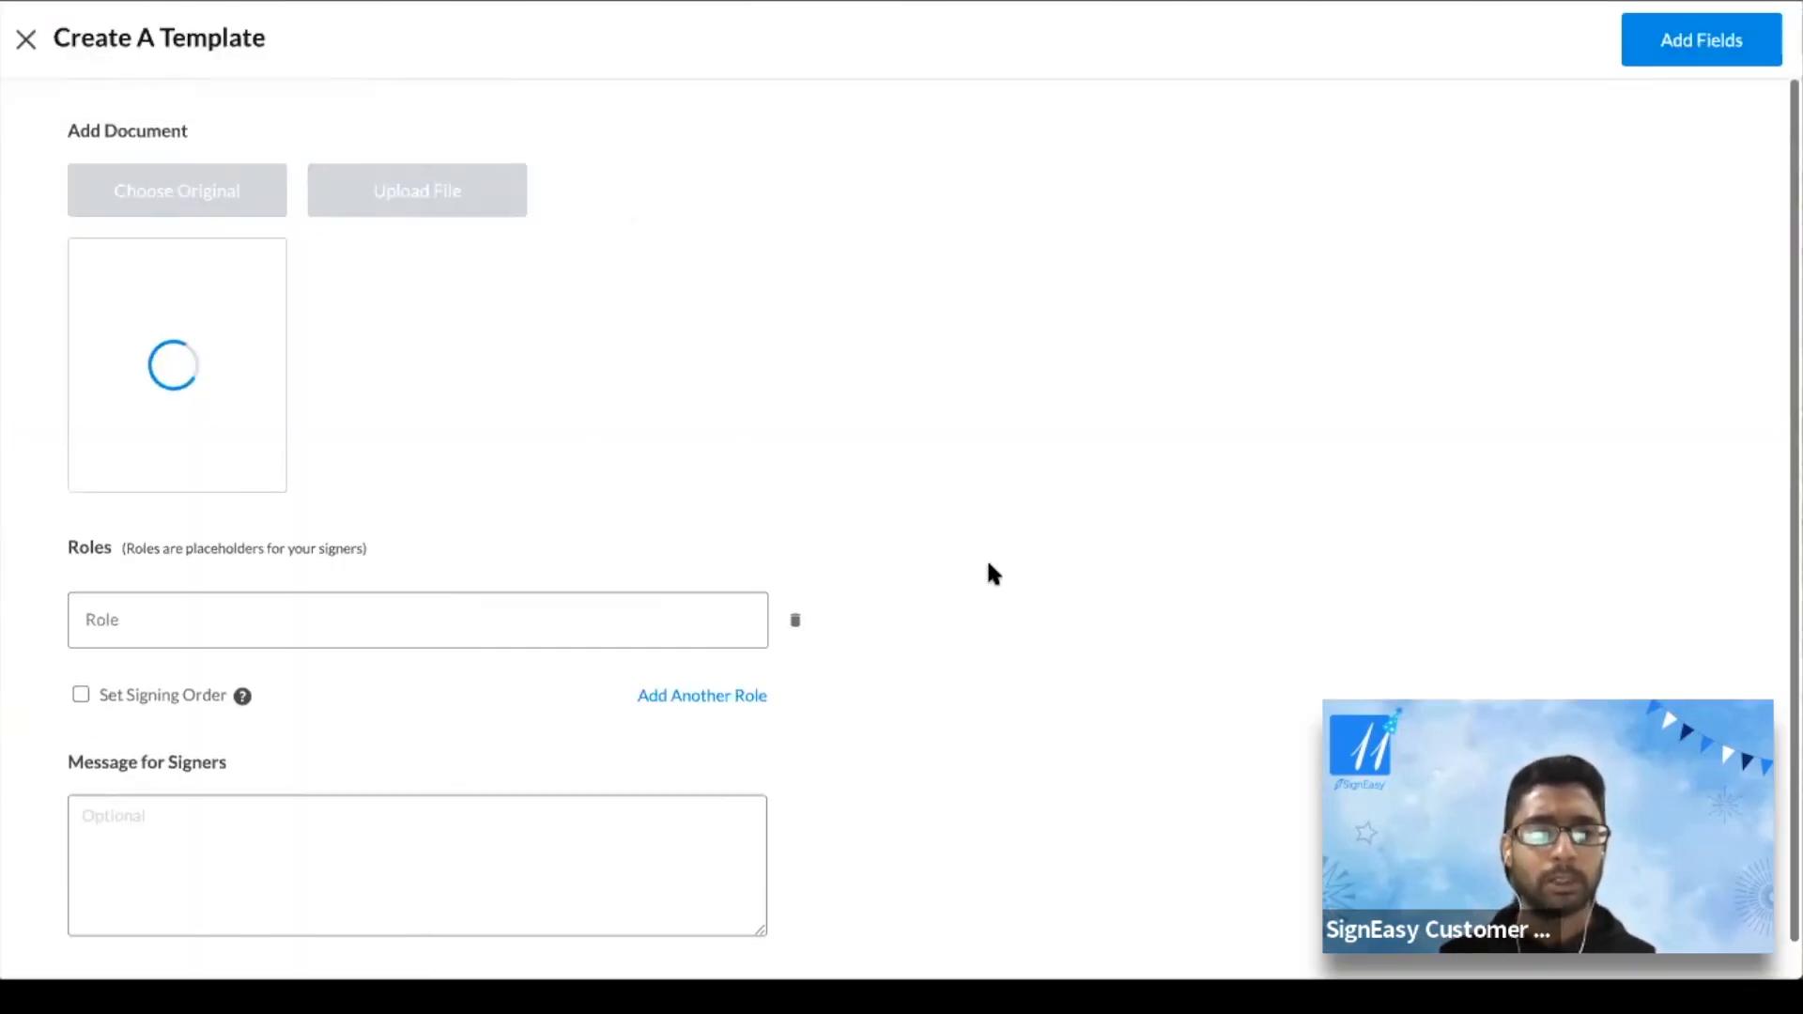
{"action": "scroll", "coordinate": [993, 573], "scroll_direction": "down", "scroll_amount": 1}
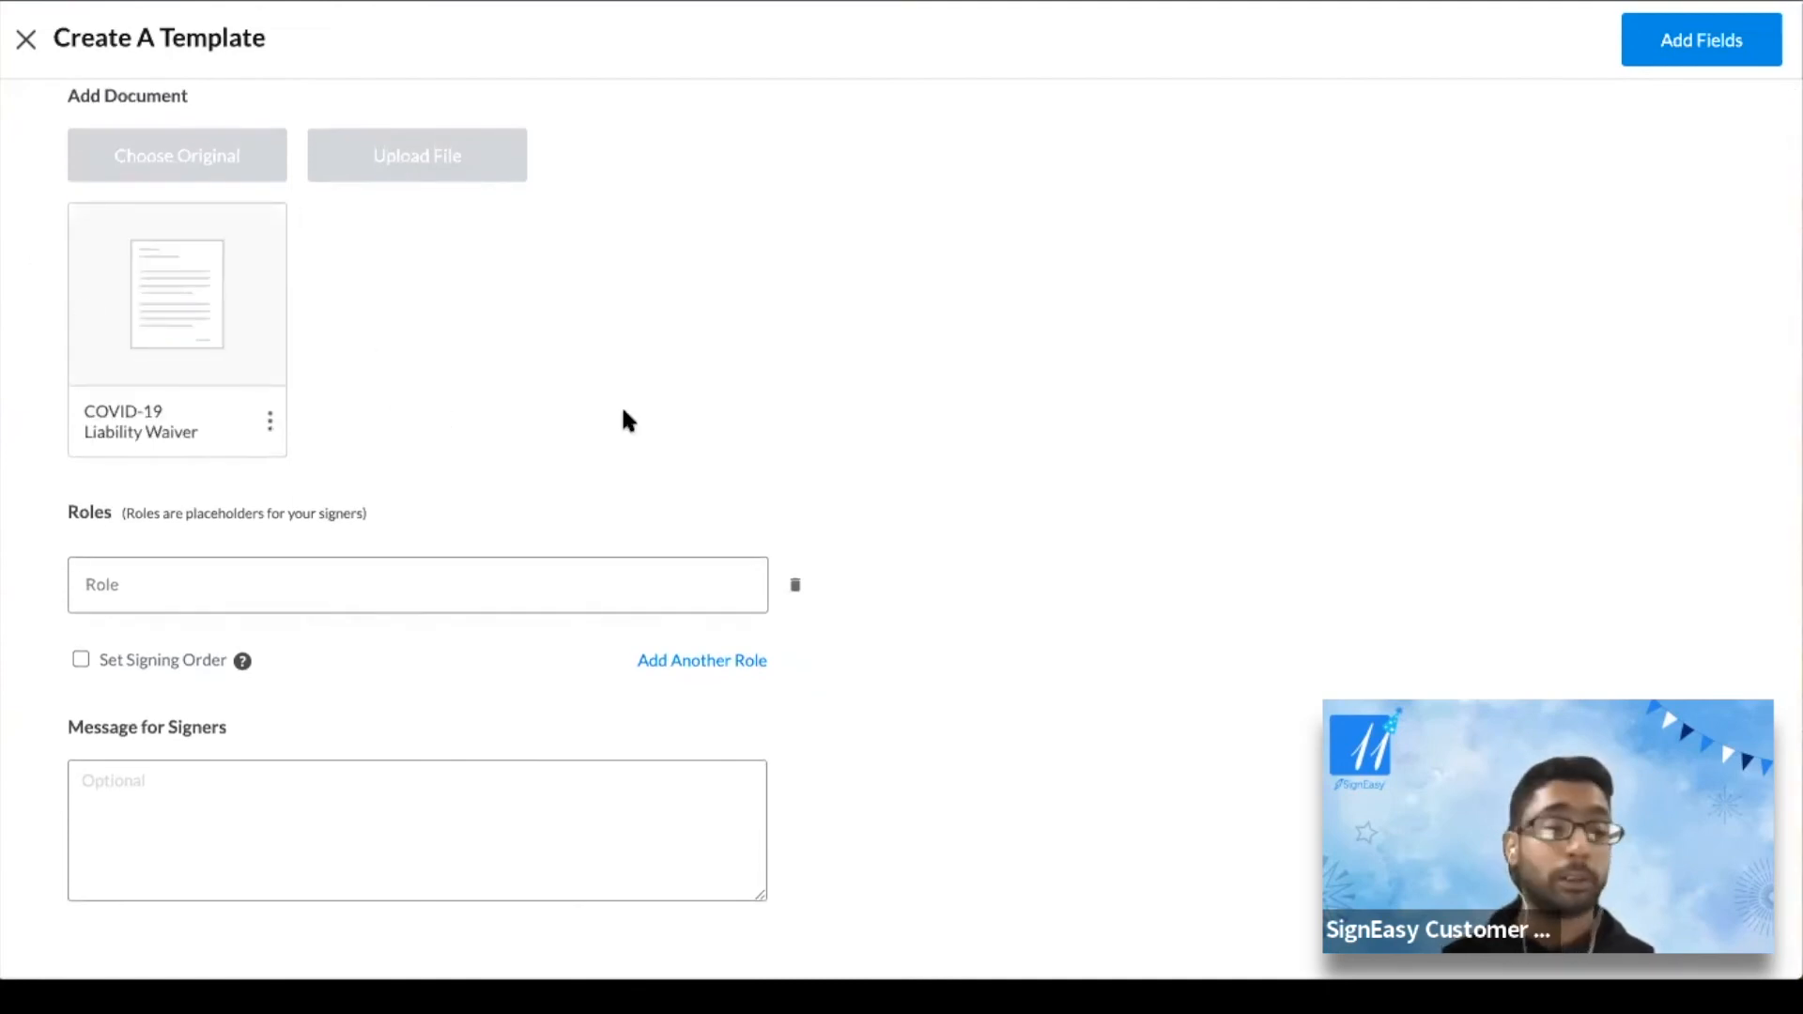
{"action": "scroll", "coordinate": [623, 411], "scroll_direction": "down", "scroll_amount": 1}
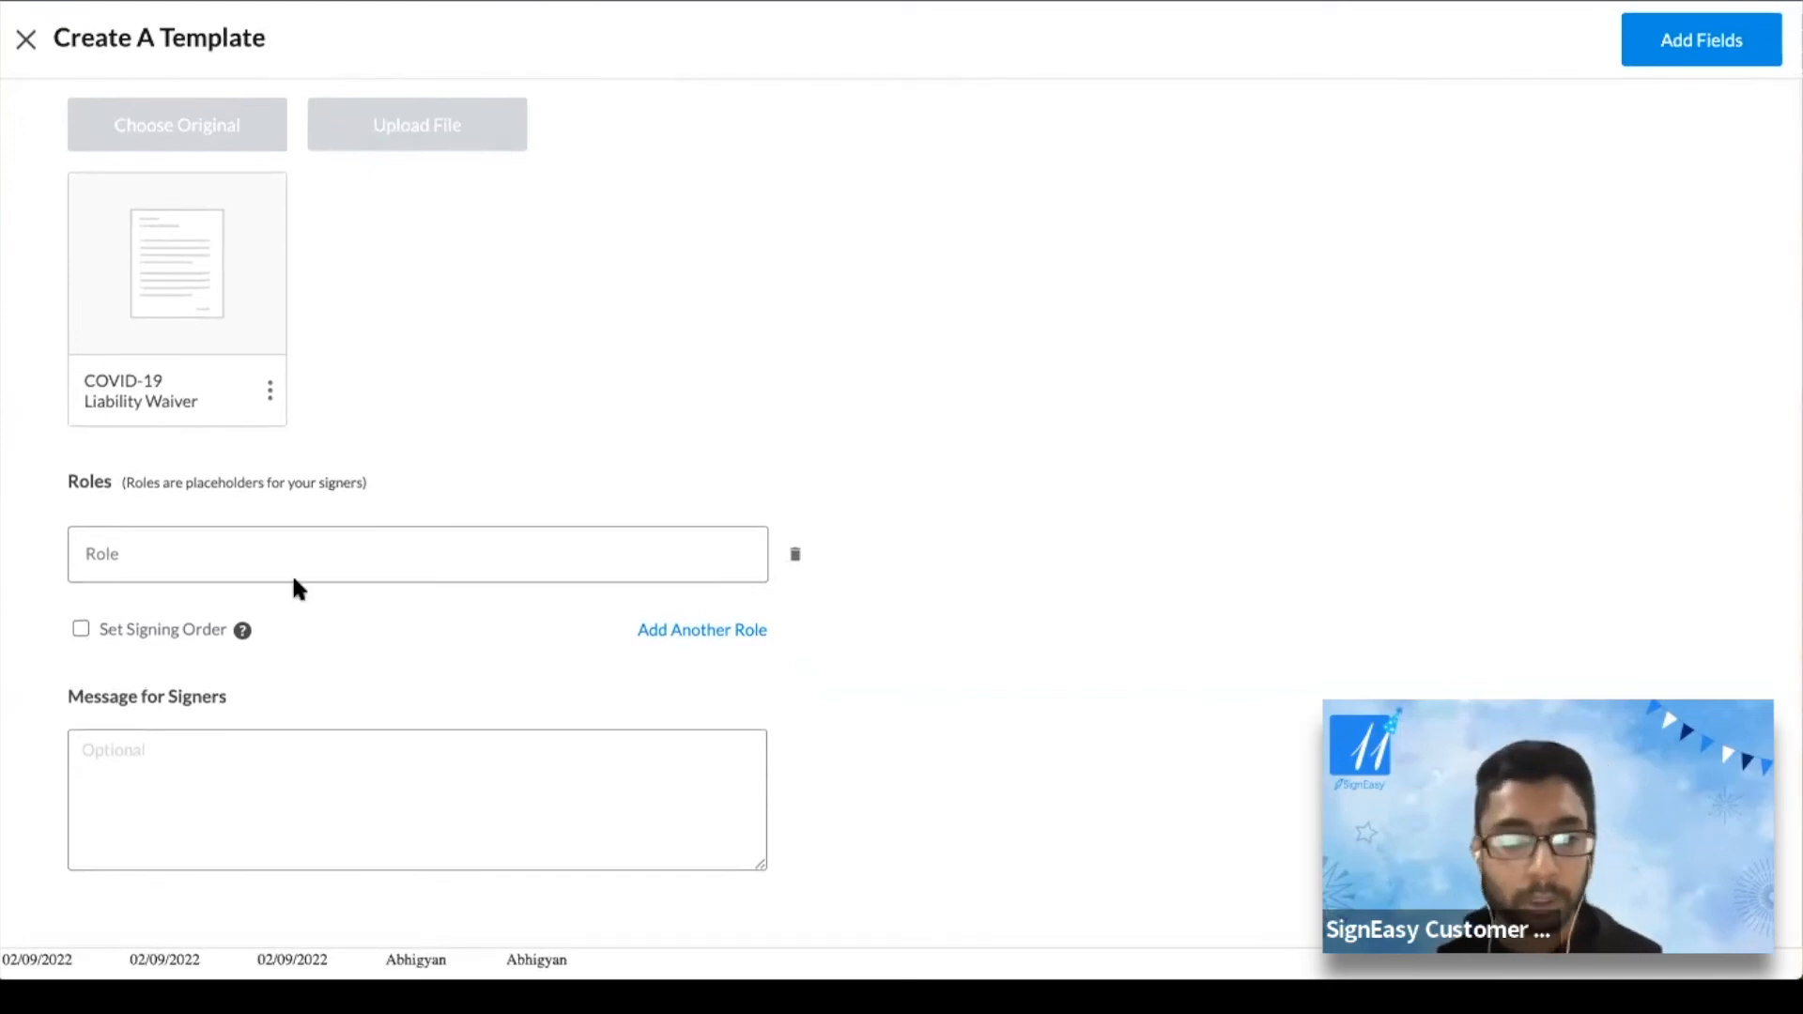
{"action": "left_click", "coordinate": [239, 554]}
{"action": "scroll", "coordinate": [738, 410], "scroll_direction": "up", "scroll_amount": 1}
{"action": "scroll", "coordinate": [740, 411], "scroll_direction": "down", "scroll_amount": 1}
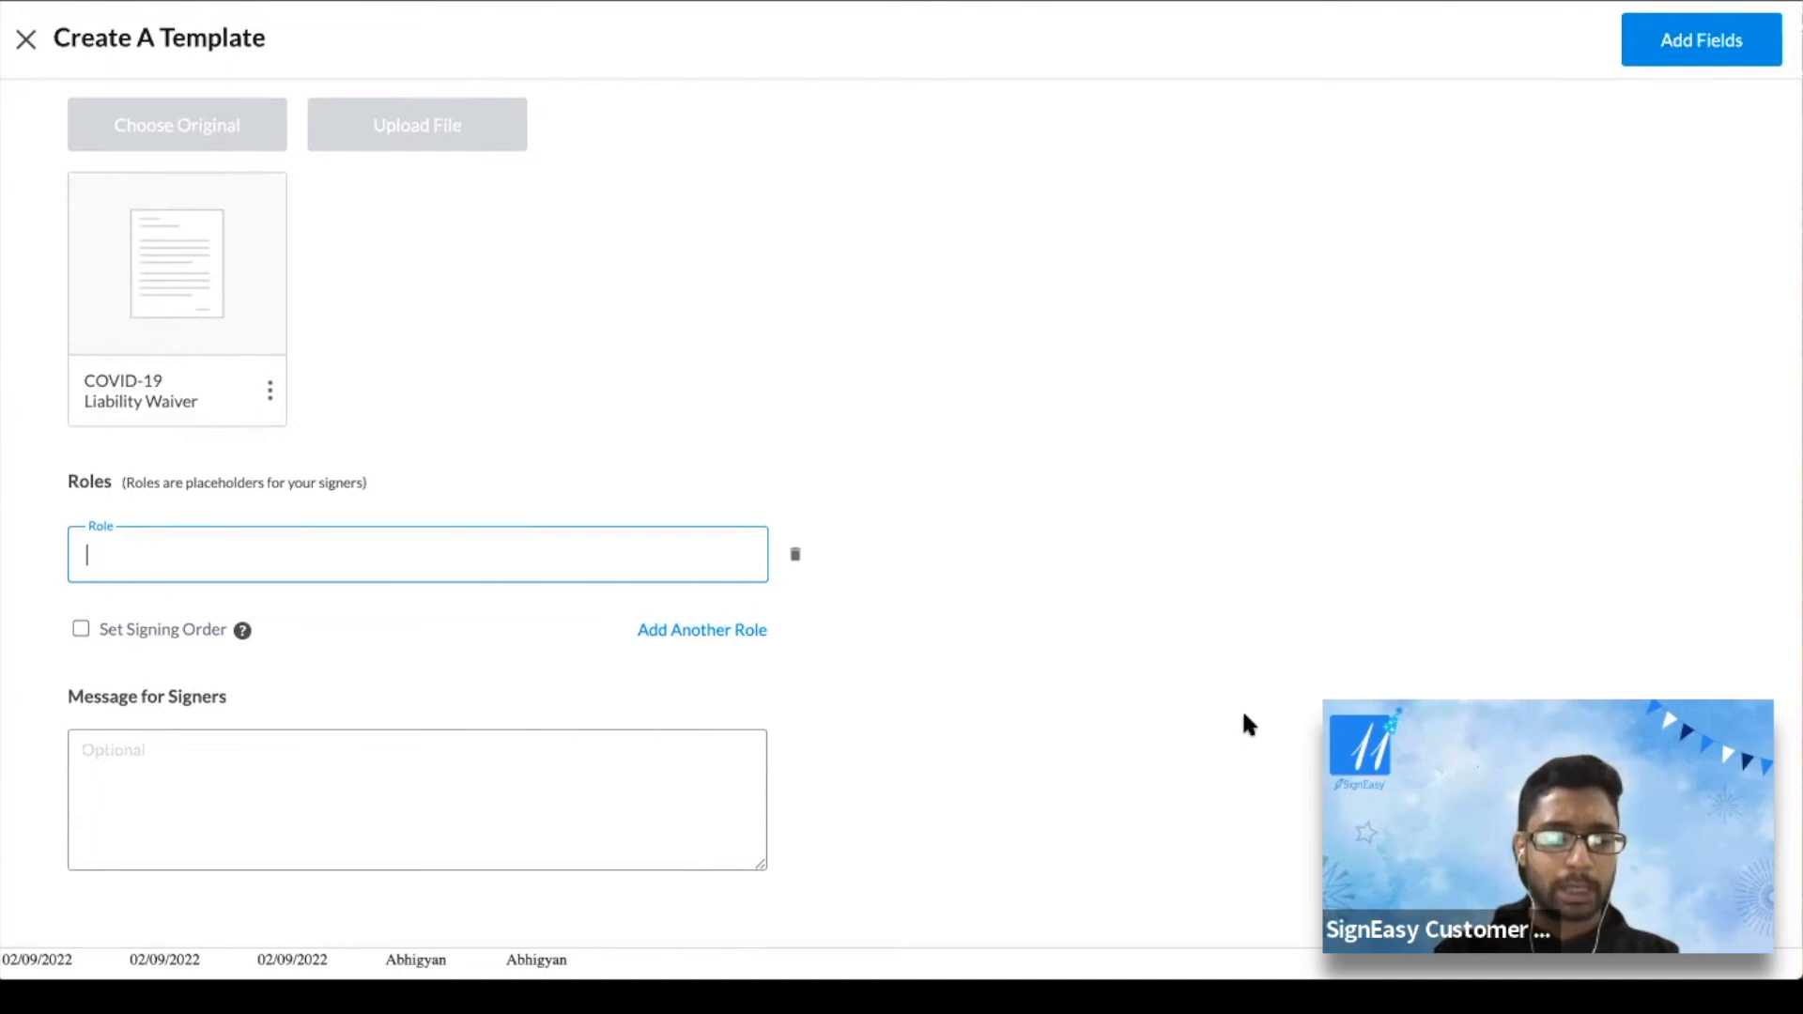
Set the waiver template role to Internal Employees and the signer message to 'Please sign this'
{"action": "type", "text": "I"}
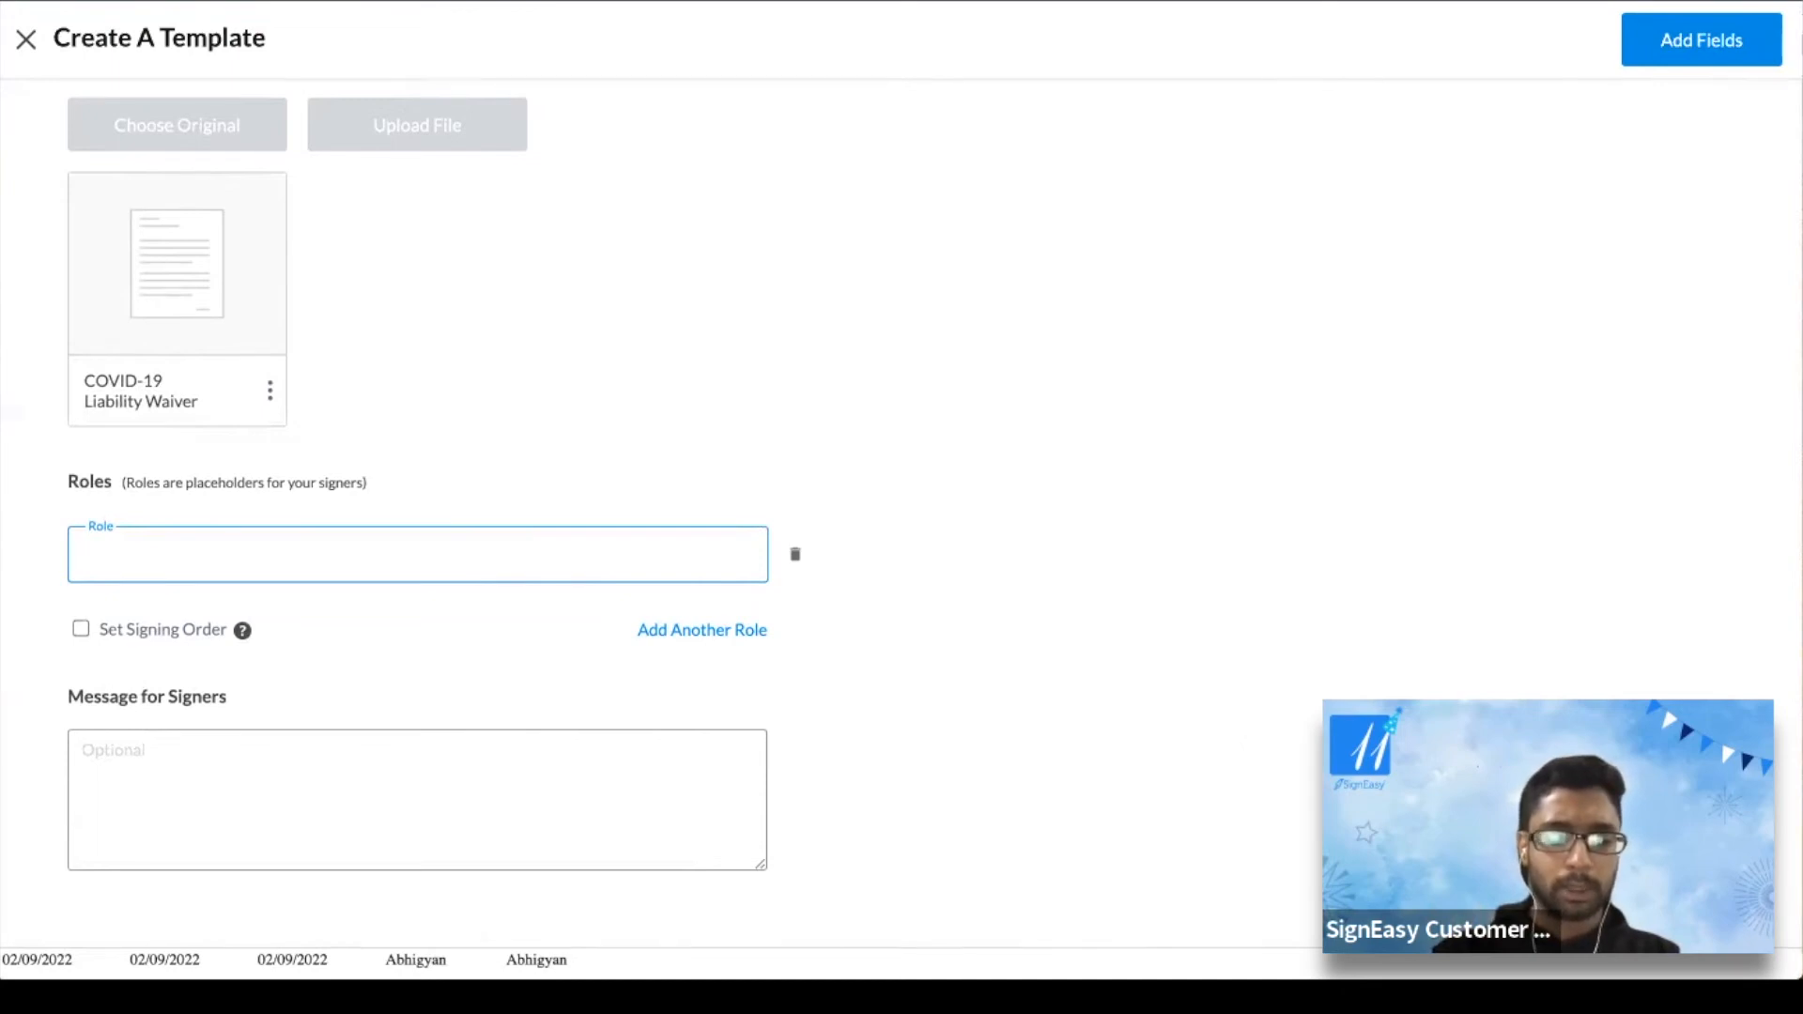
{"action": "type", "text": "In"}
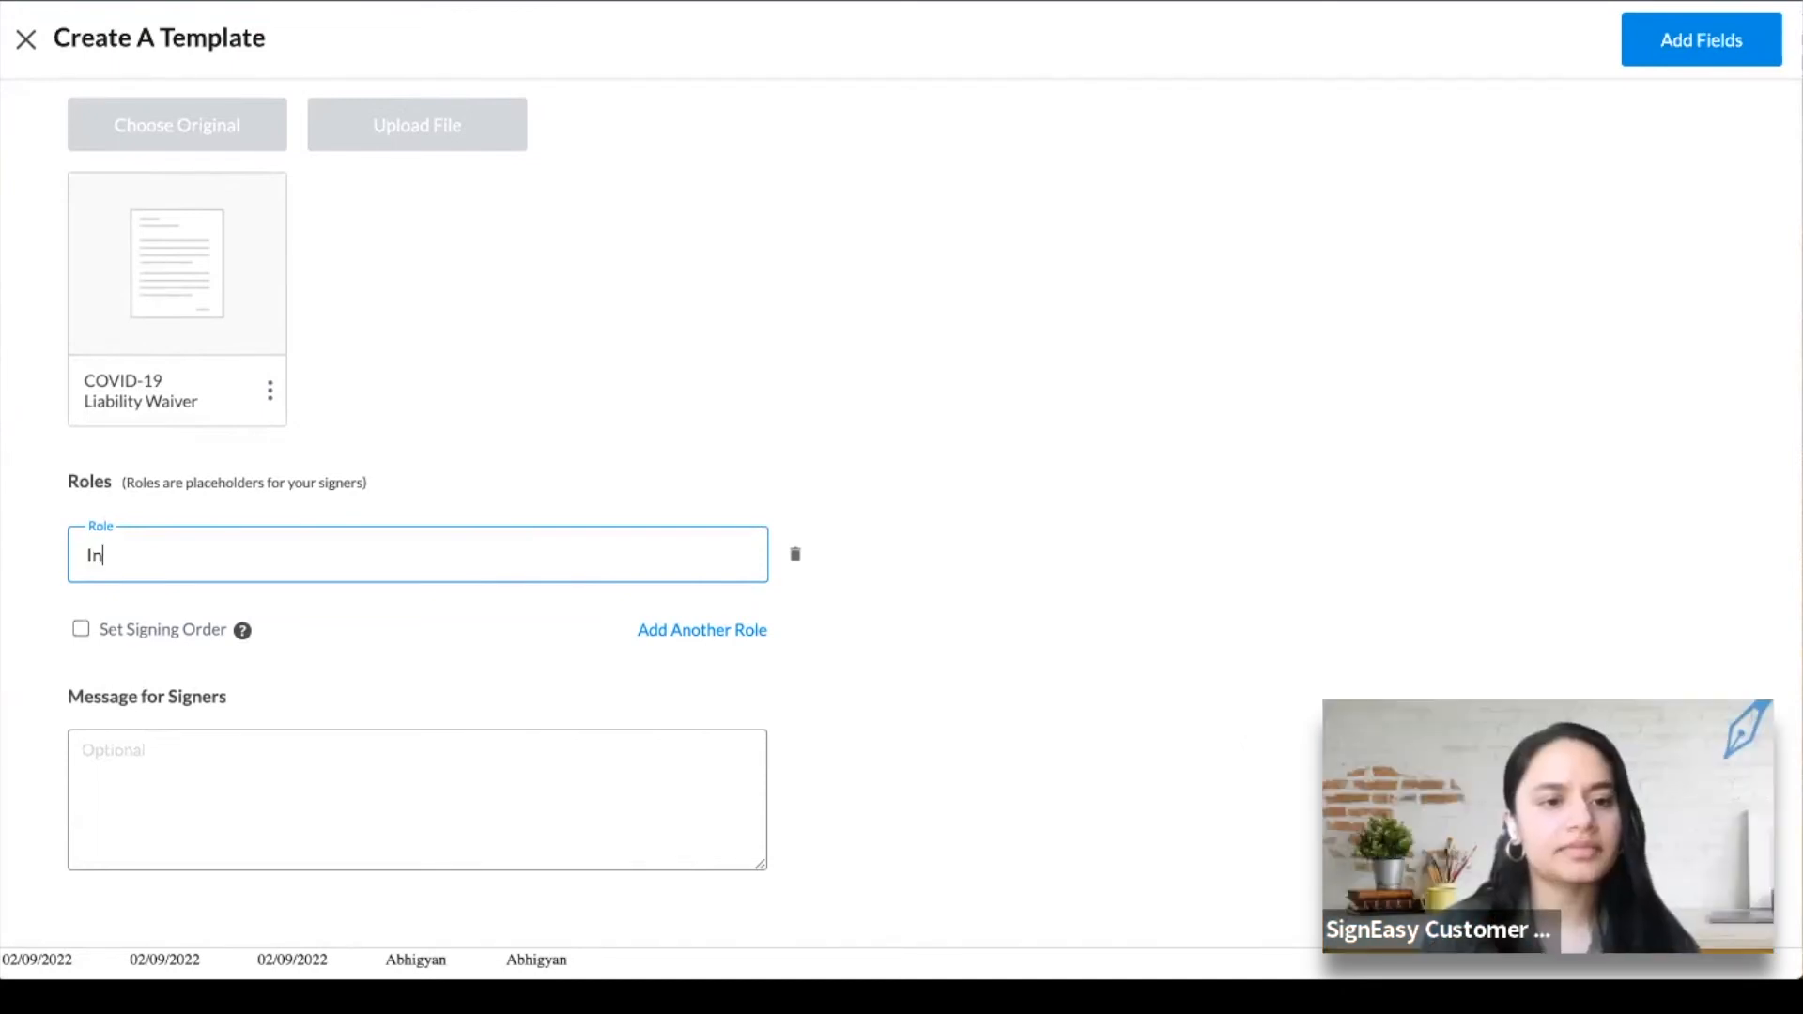
{"action": "type", "text": "ternal E"}
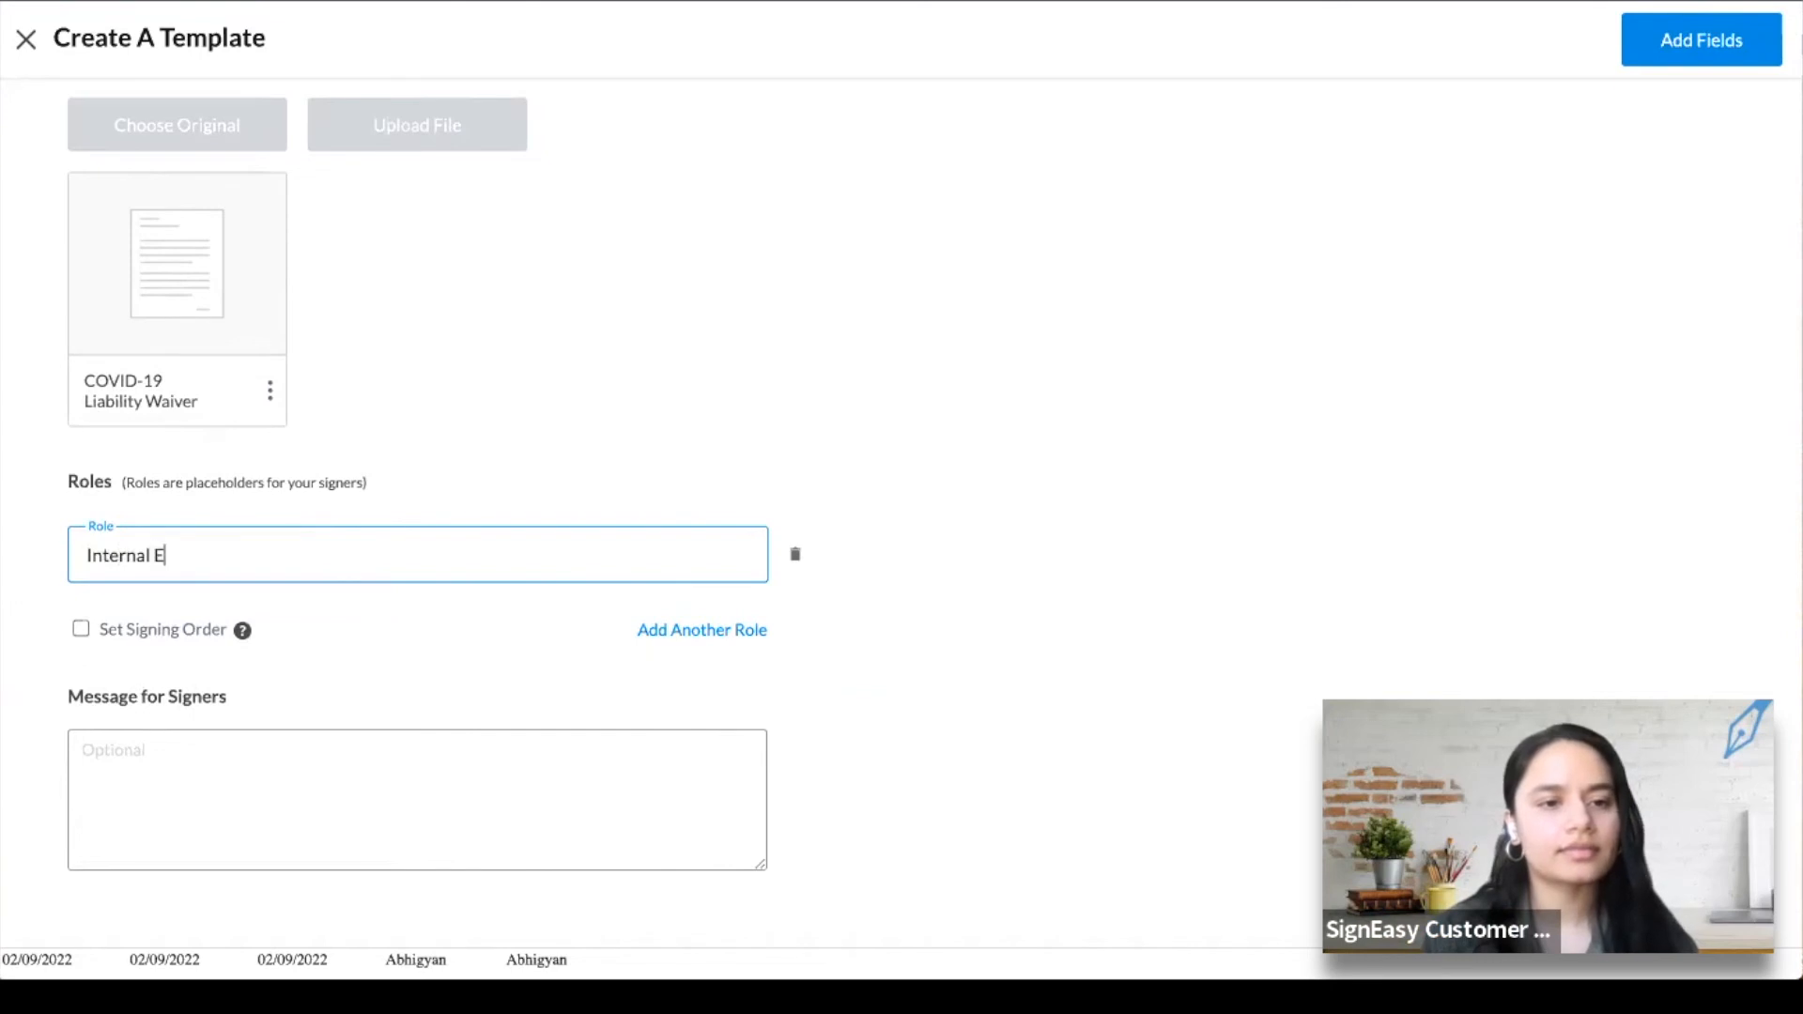
{"action": "type", "text": "mployees"}
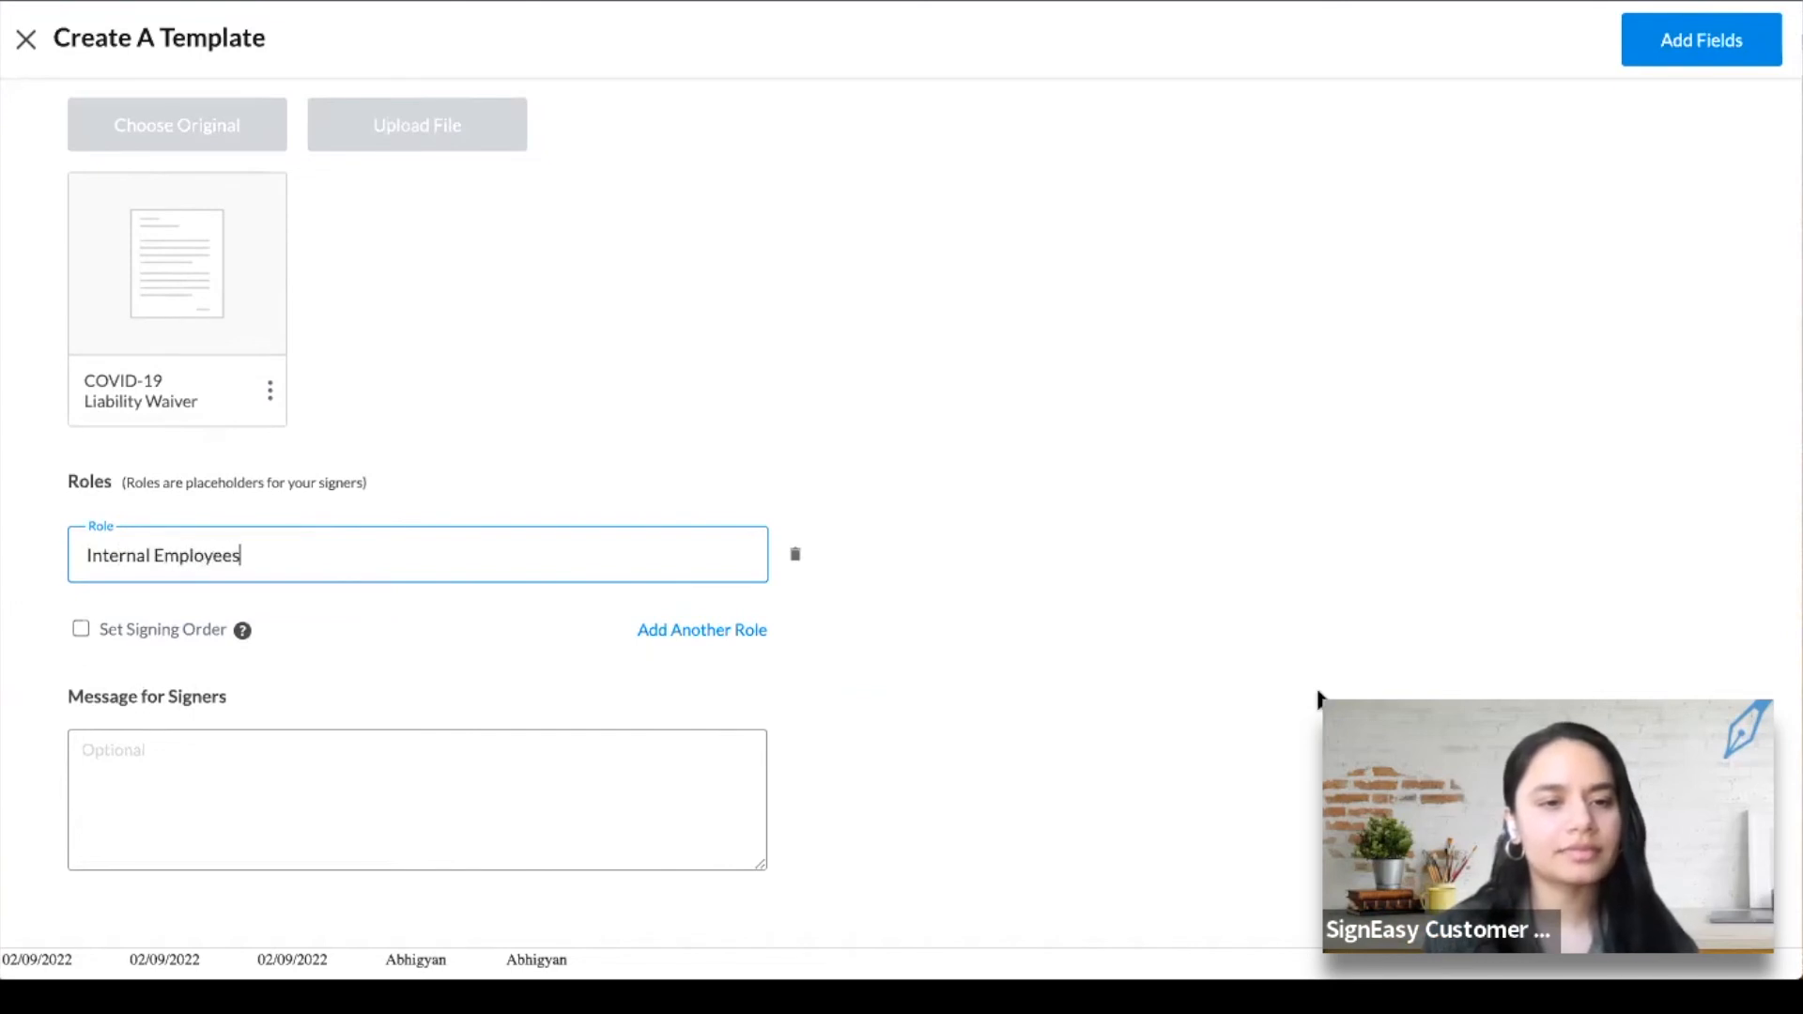
{"action": "left_click", "coordinate": [1198, 472]}
{"action": "left_click", "coordinate": [117, 750]}
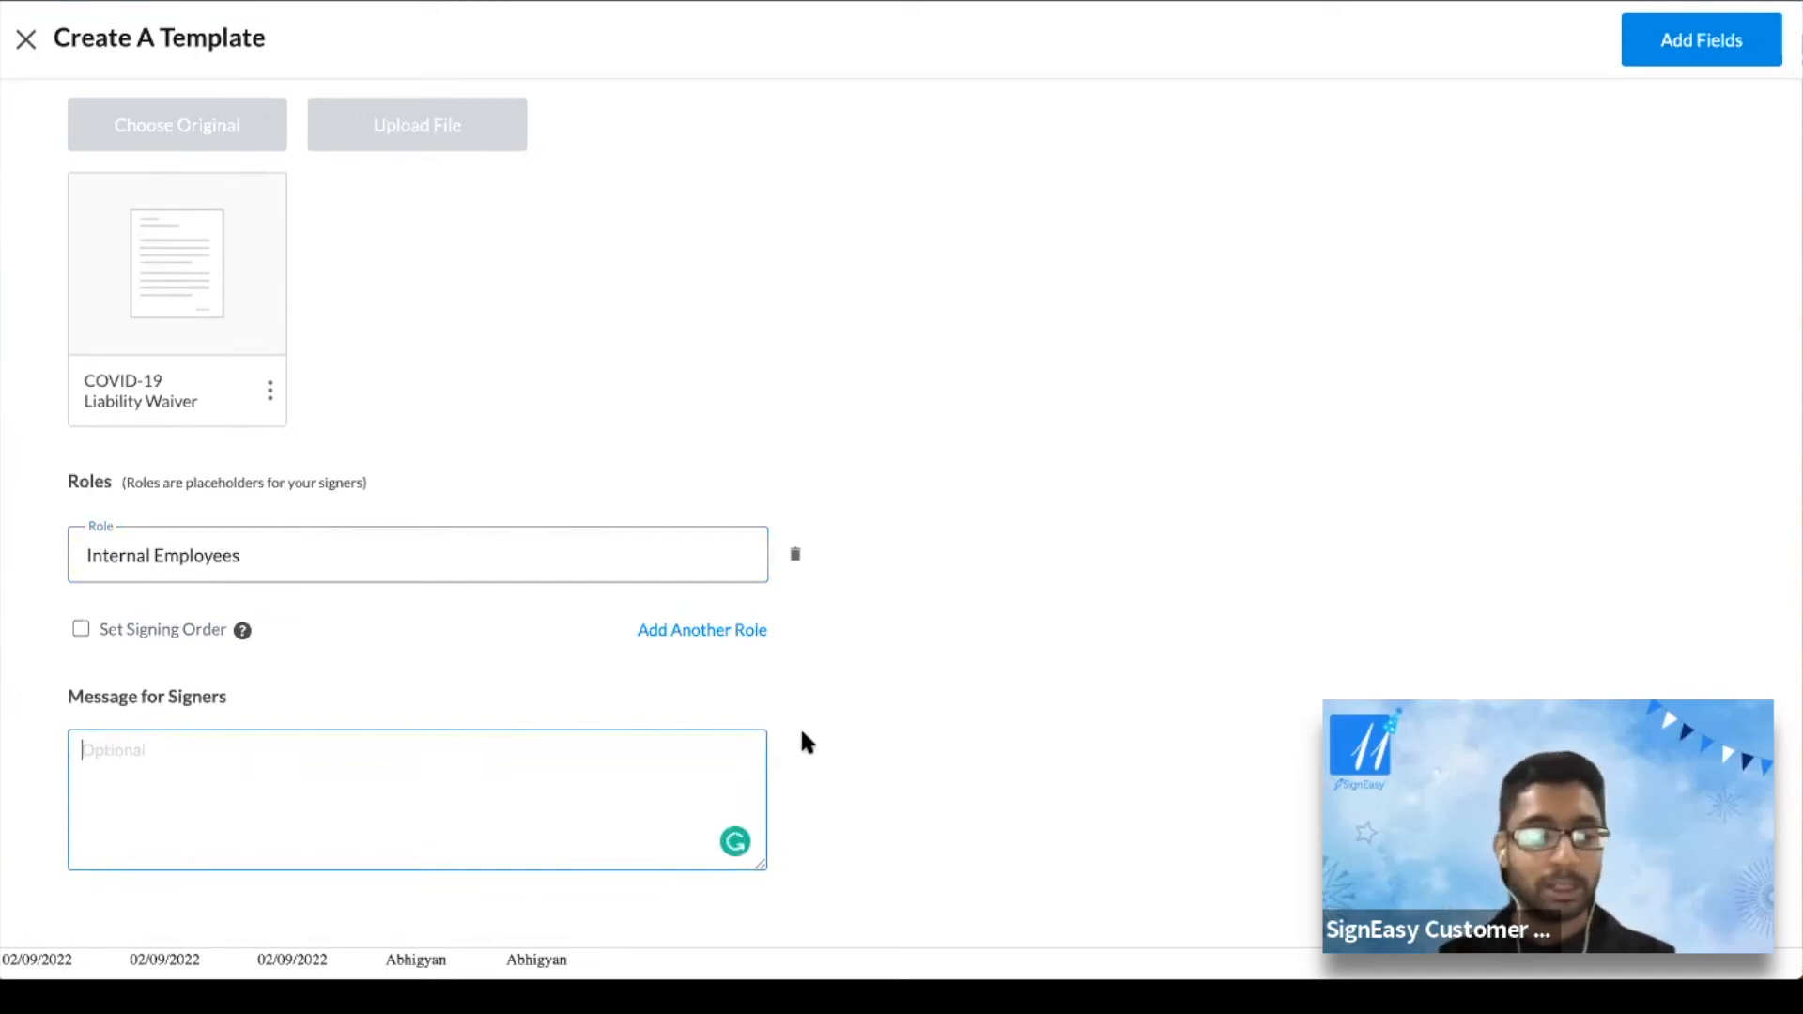
{"action": "type", "text": "Please"}
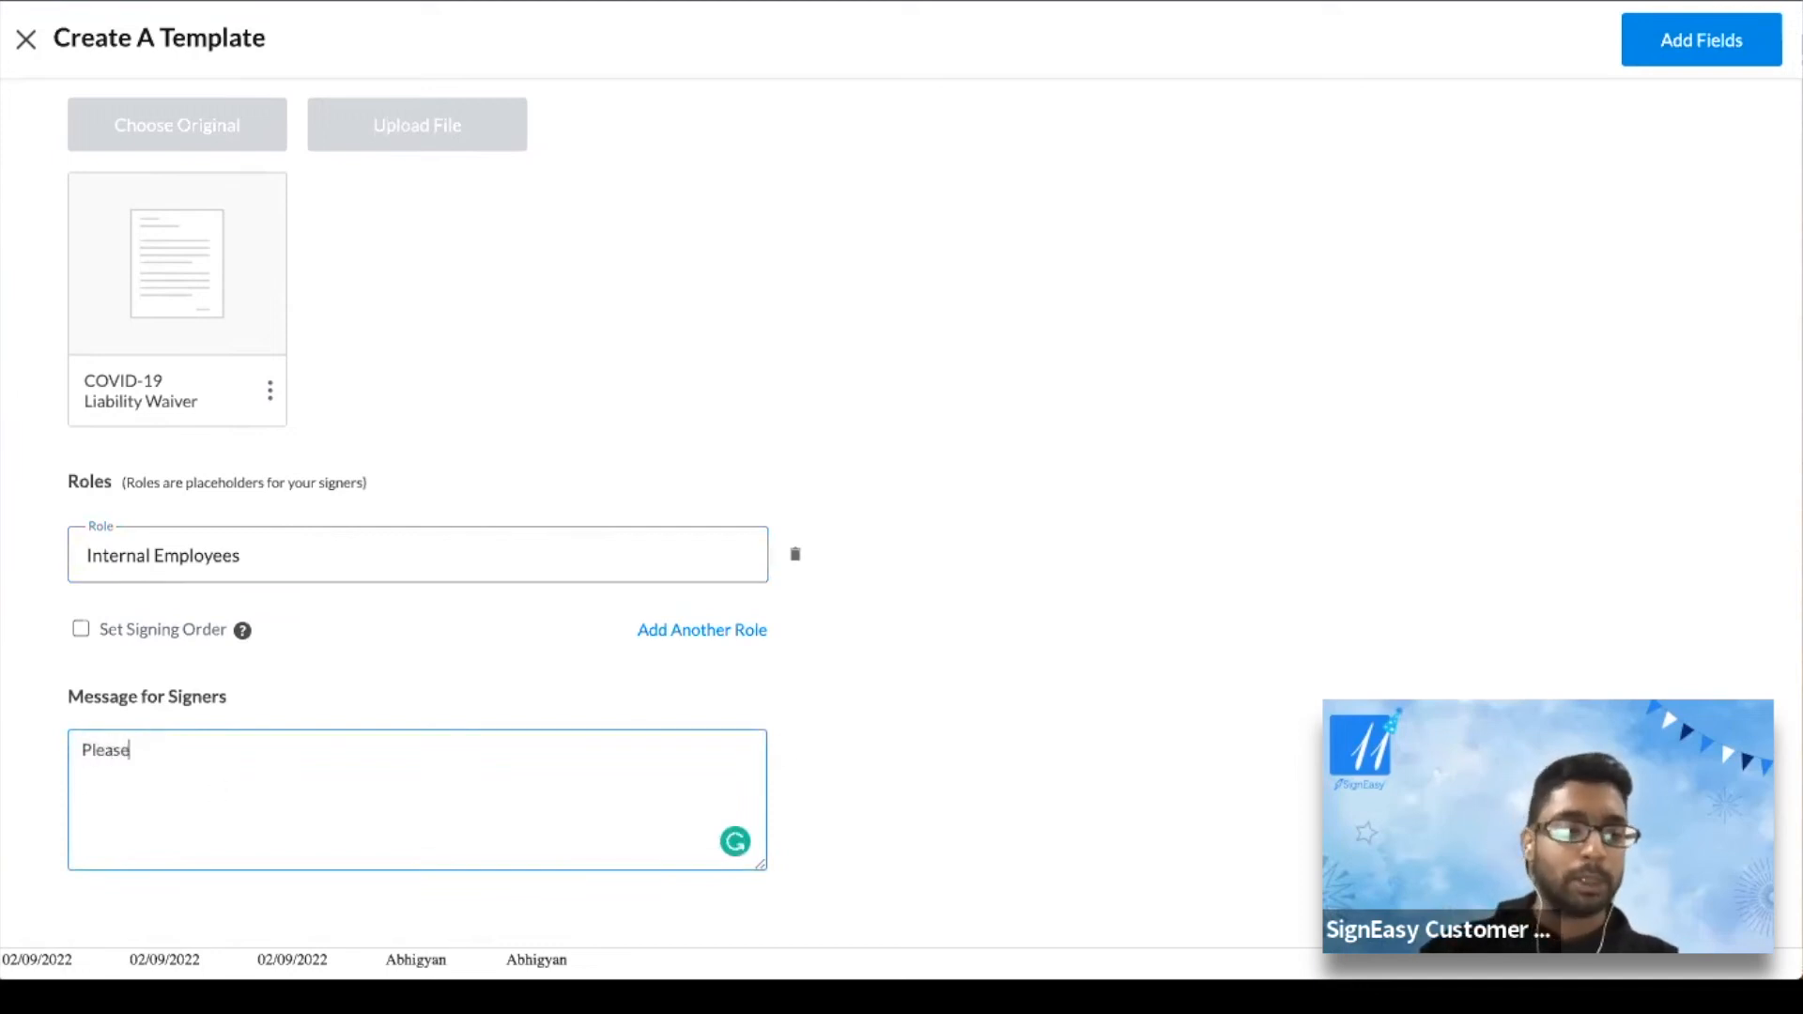
{"action": "type", "text": " sign"}
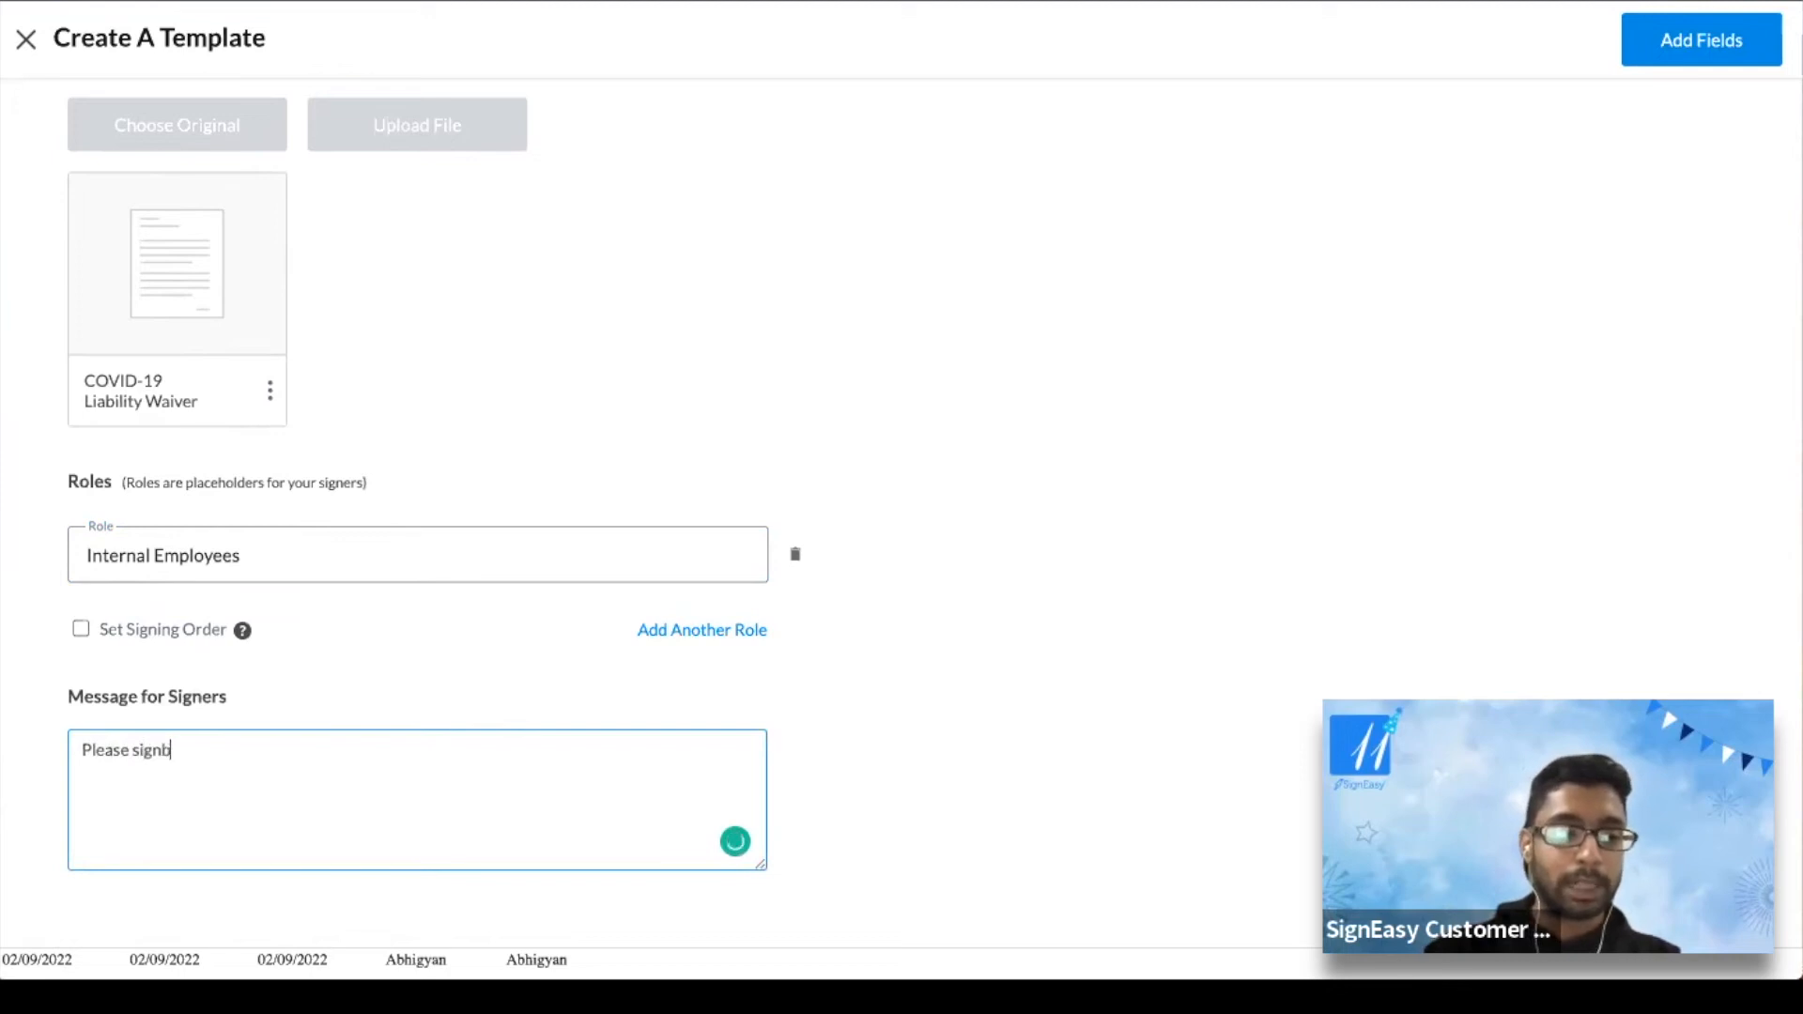
{"action": "type", "text": " this"}
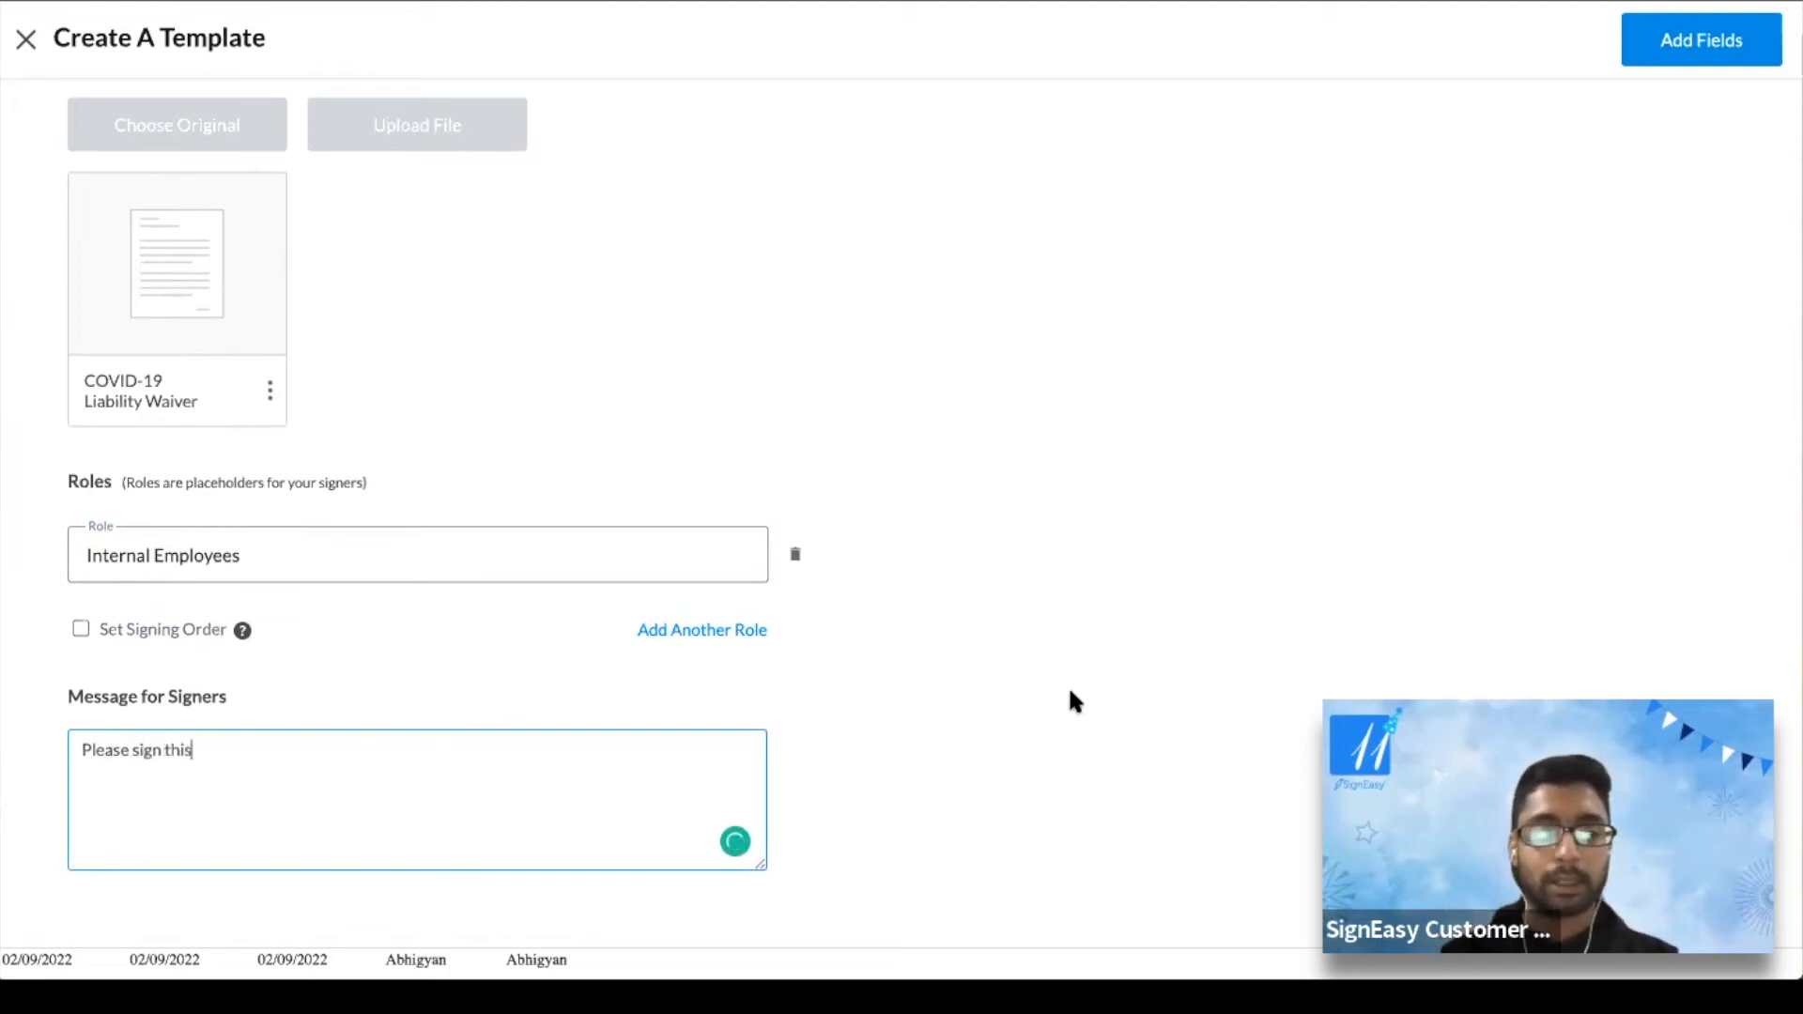
{"action": "scroll", "coordinate": [1167, 764], "scroll_direction": "up", "scroll_amount": 1}
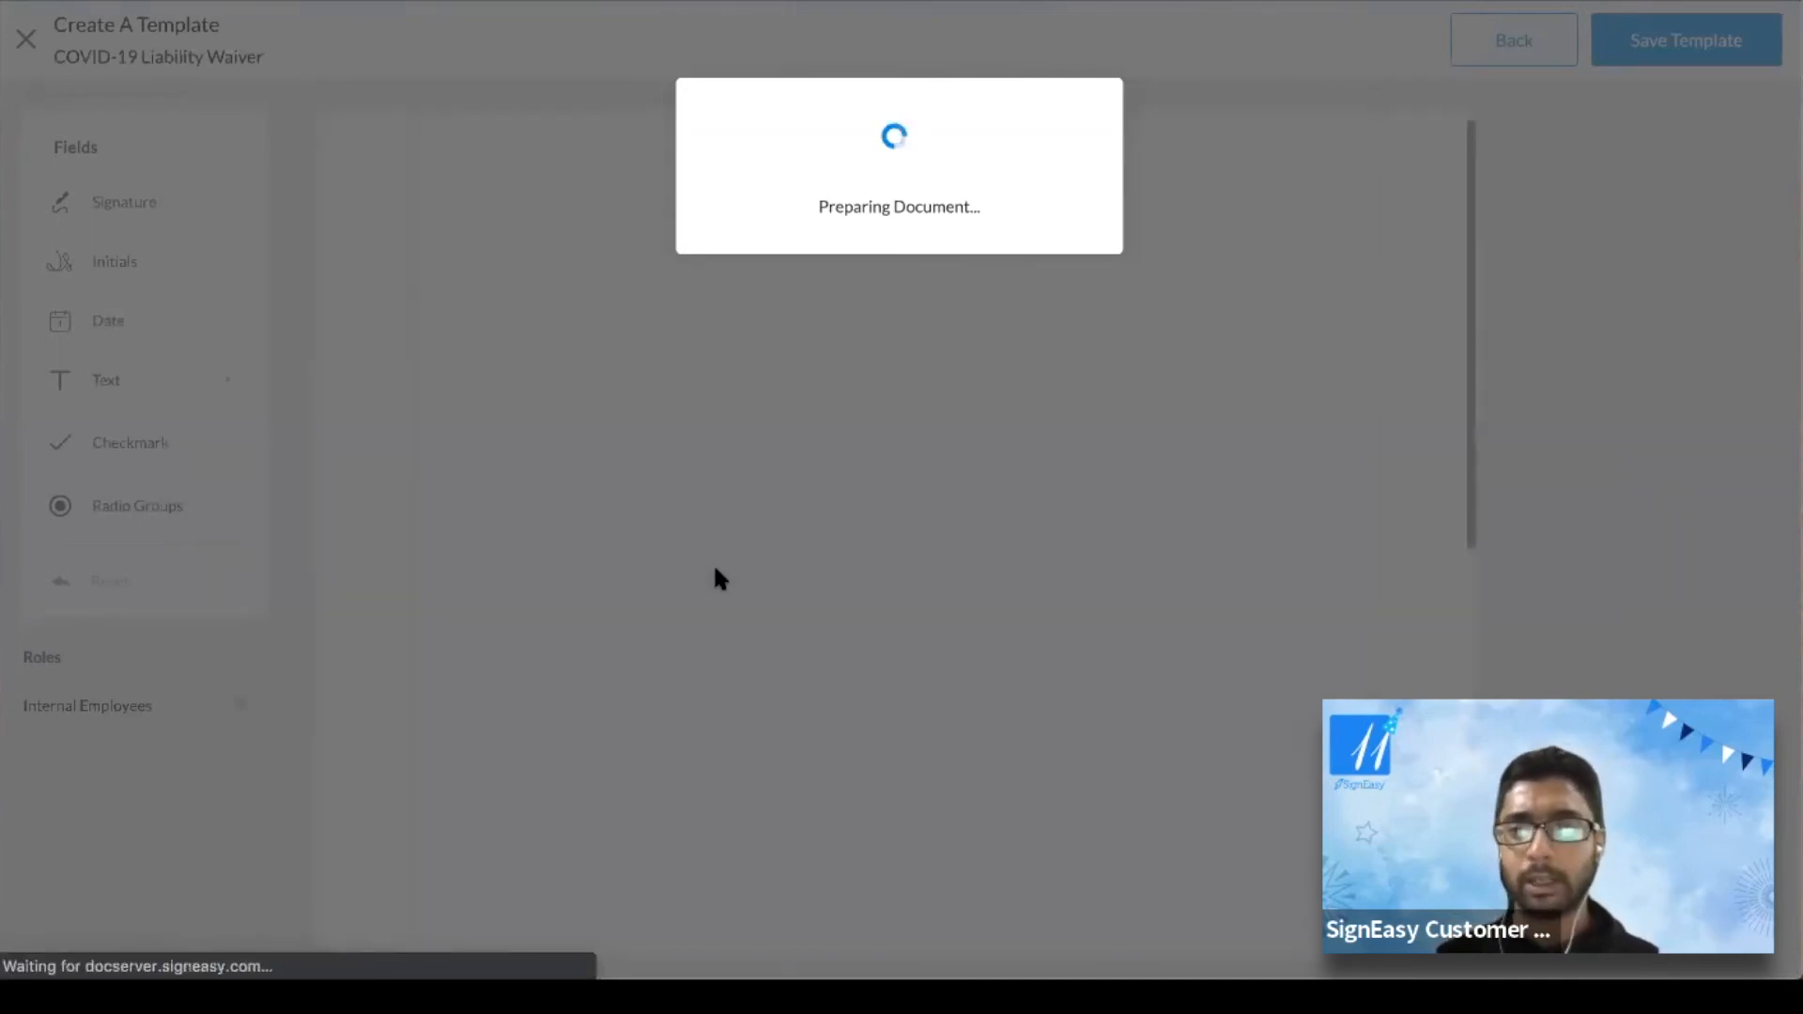
Place Signature, Date and Name fields on the waiver's matching lines, nudging Name left
{"action": "scroll", "coordinate": [715, 569], "scroll_direction": "down", "scroll_amount": 8}
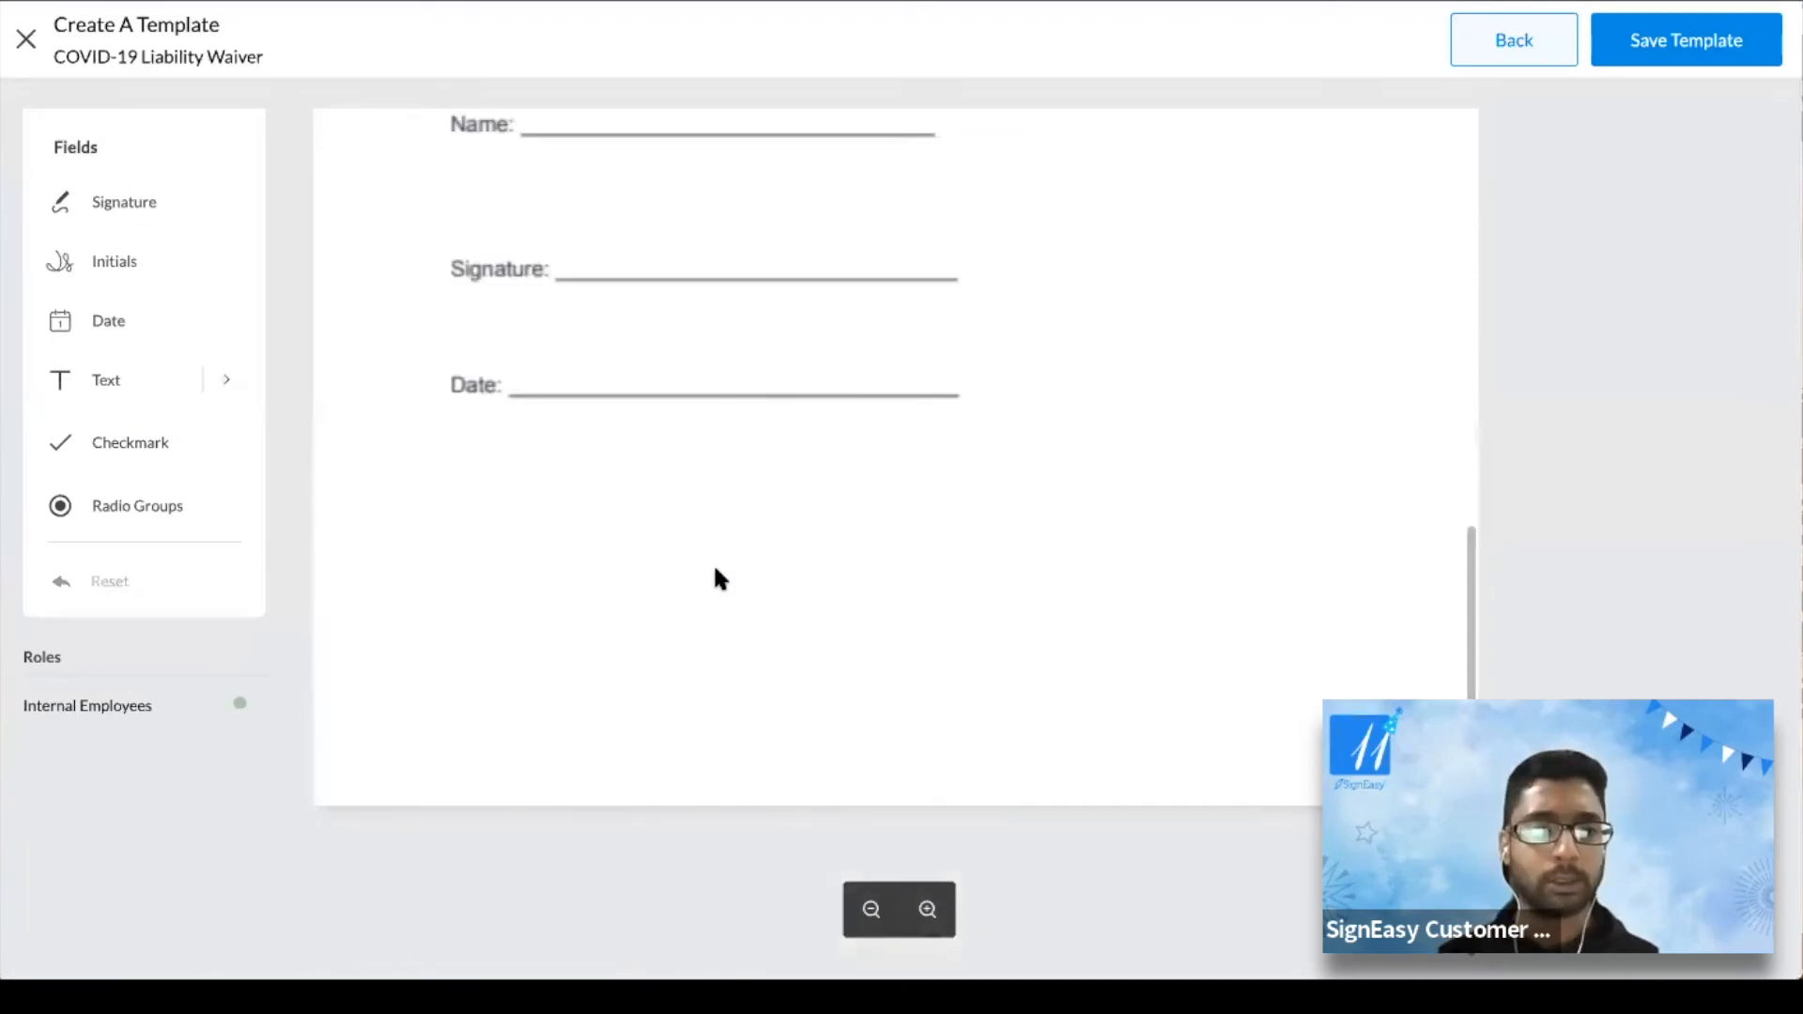
{"action": "scroll", "coordinate": [715, 569], "scroll_direction": "up", "scroll_amount": 4}
{"action": "mouse_move", "coordinate": [132, 201]}
{"action": "left_mouse_down"}
{"action": "mouse_move", "coordinate": [475, 554]}
{"action": "mouse_move", "coordinate": [663, 642]}
{"action": "left_mouse_up"}
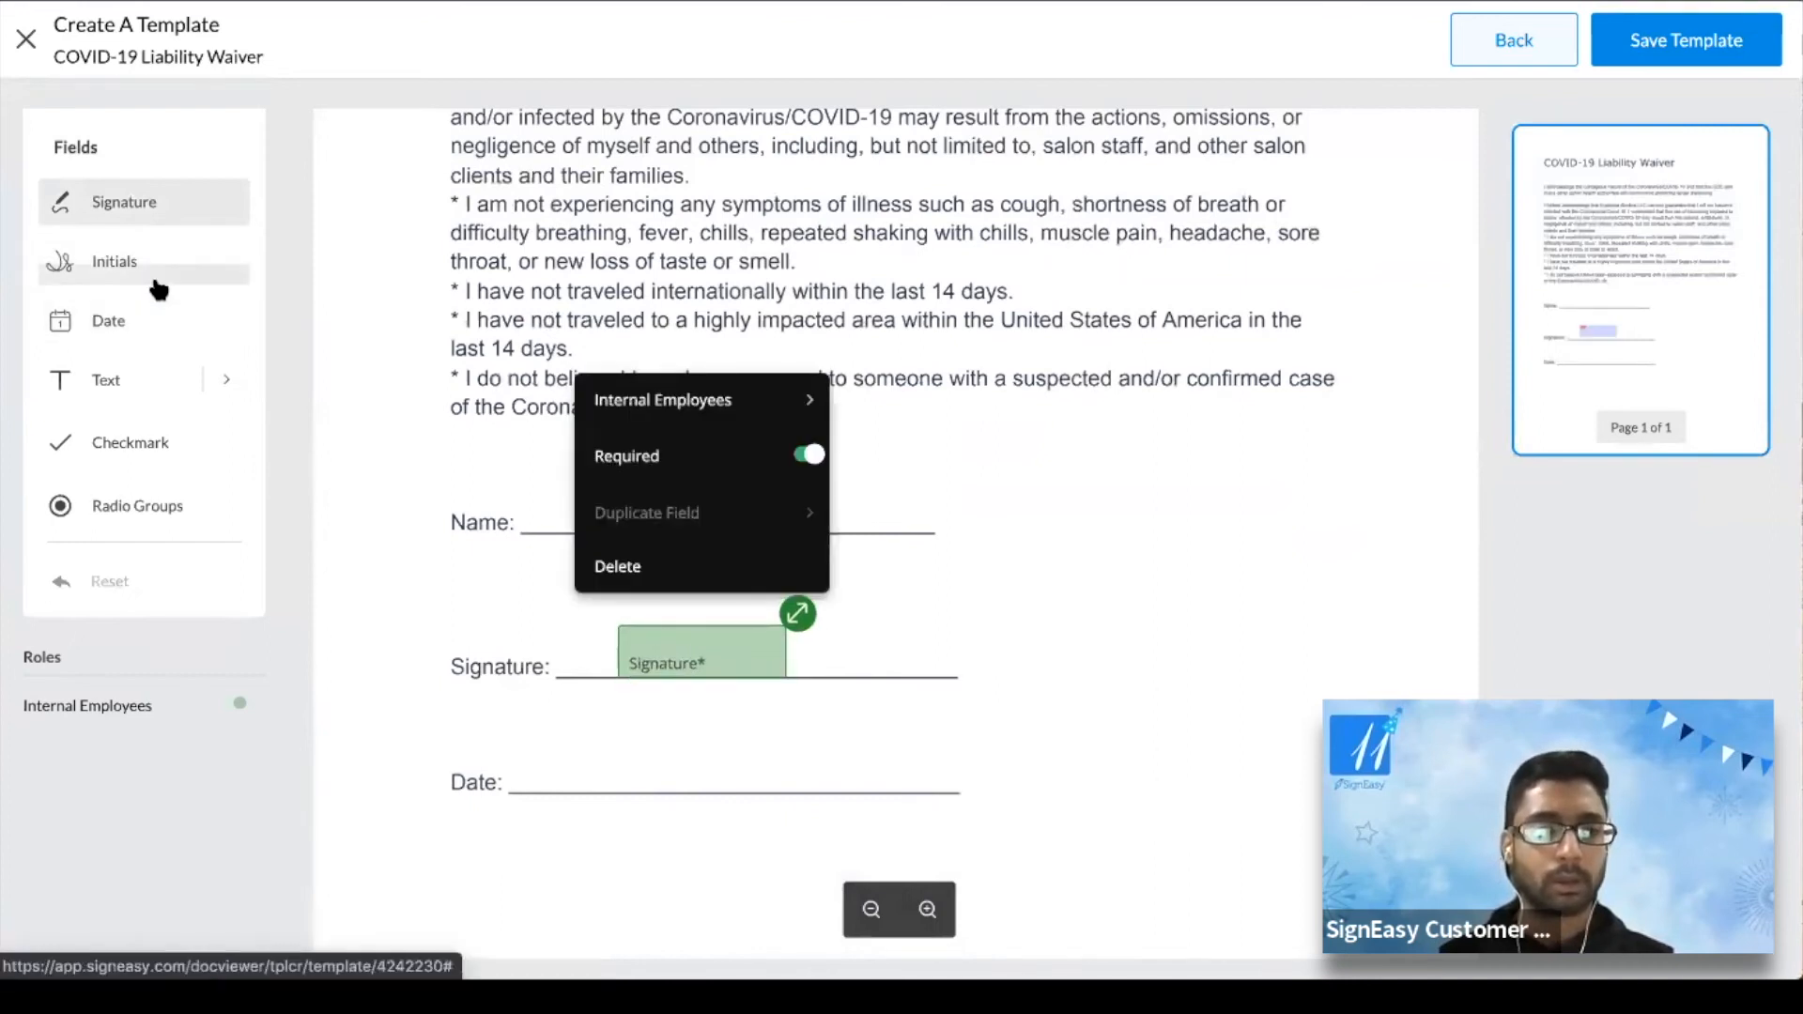
{"action": "left_click_drag", "start_coordinate": [153, 327], "coordinate": [603, 743]}
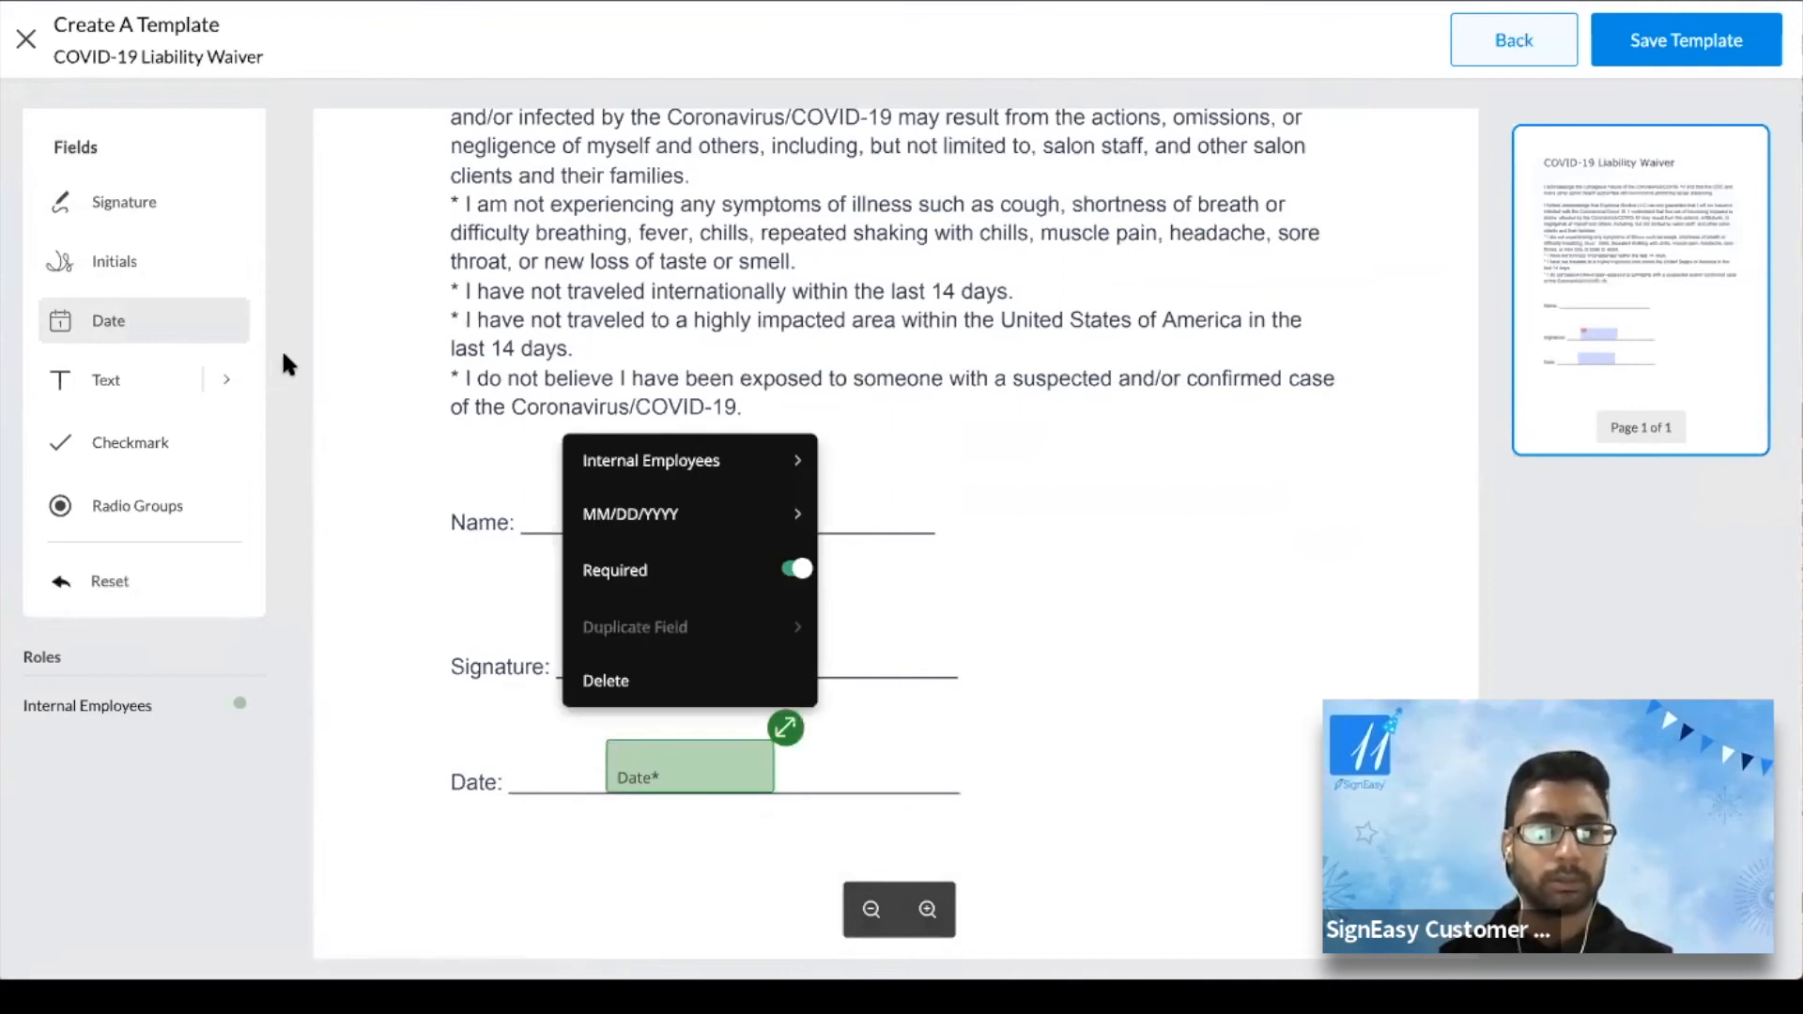
{"action": "left_click", "coordinate": [226, 380]}
{"action": "left_click_drag", "start_coordinate": [354, 425], "coordinate": [632, 499]}
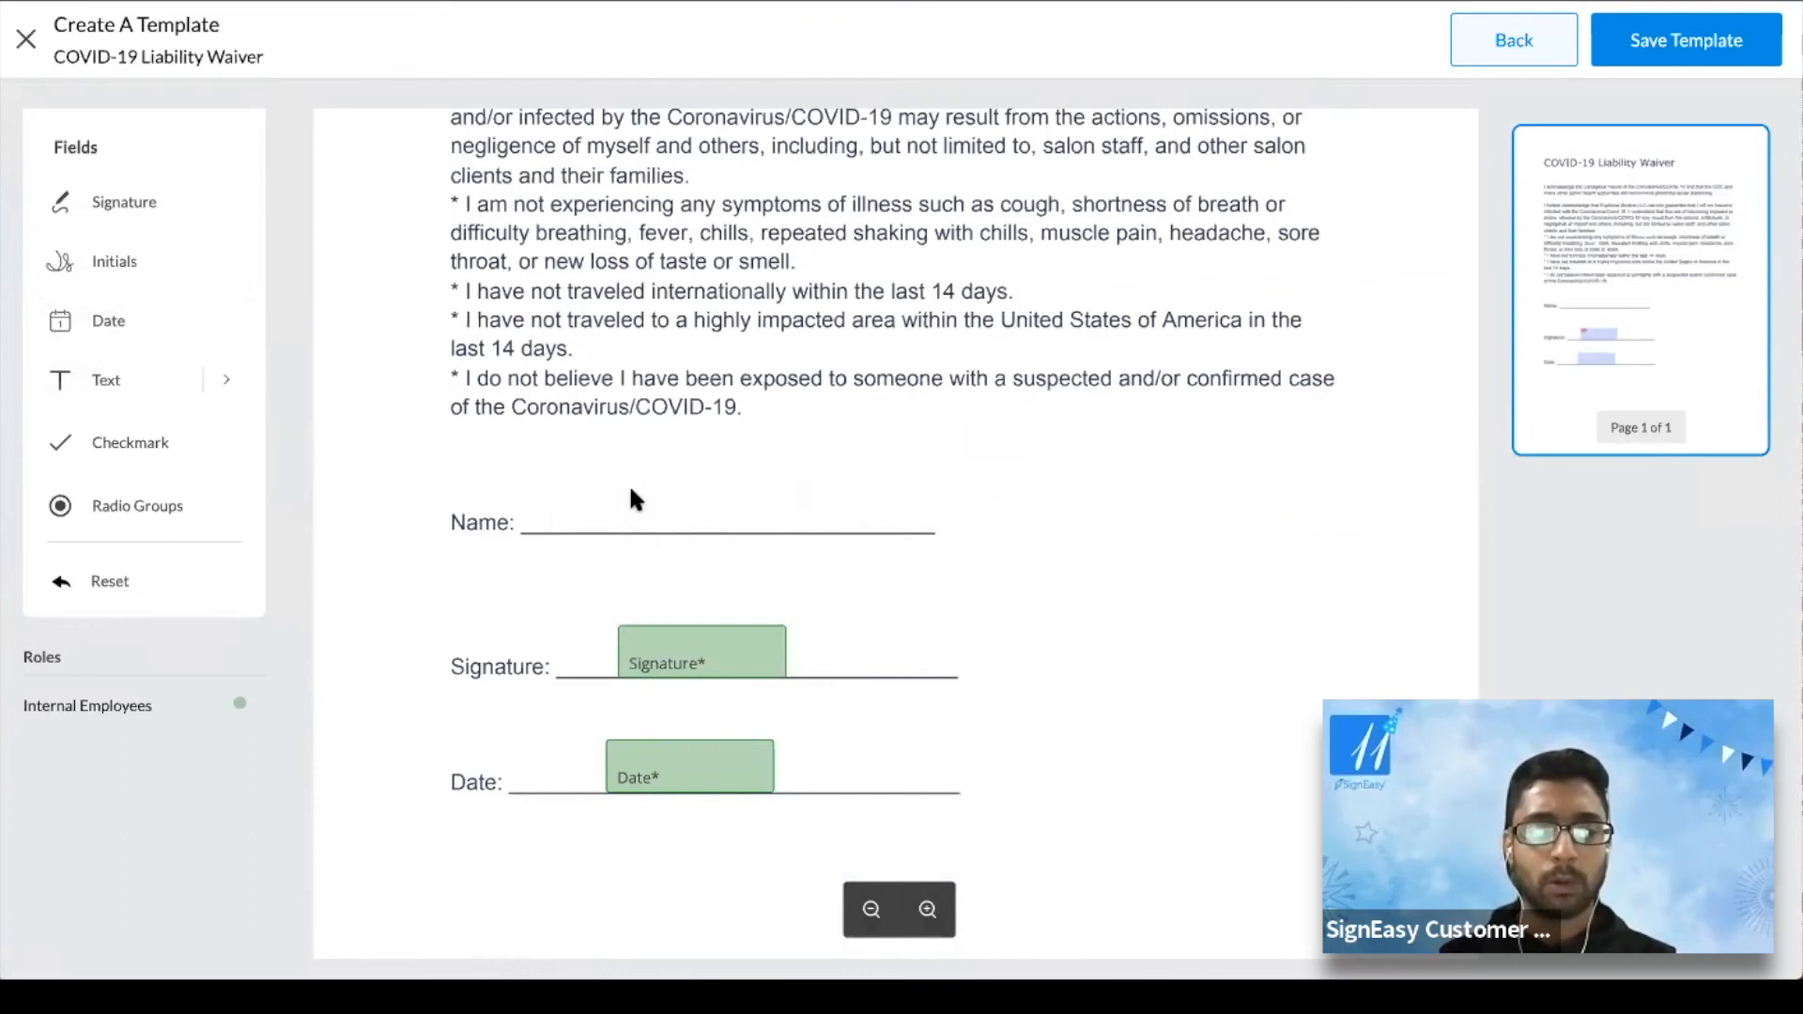
{"action": "left_click_drag", "start_coordinate": [845, 510], "coordinate": [768, 512]}
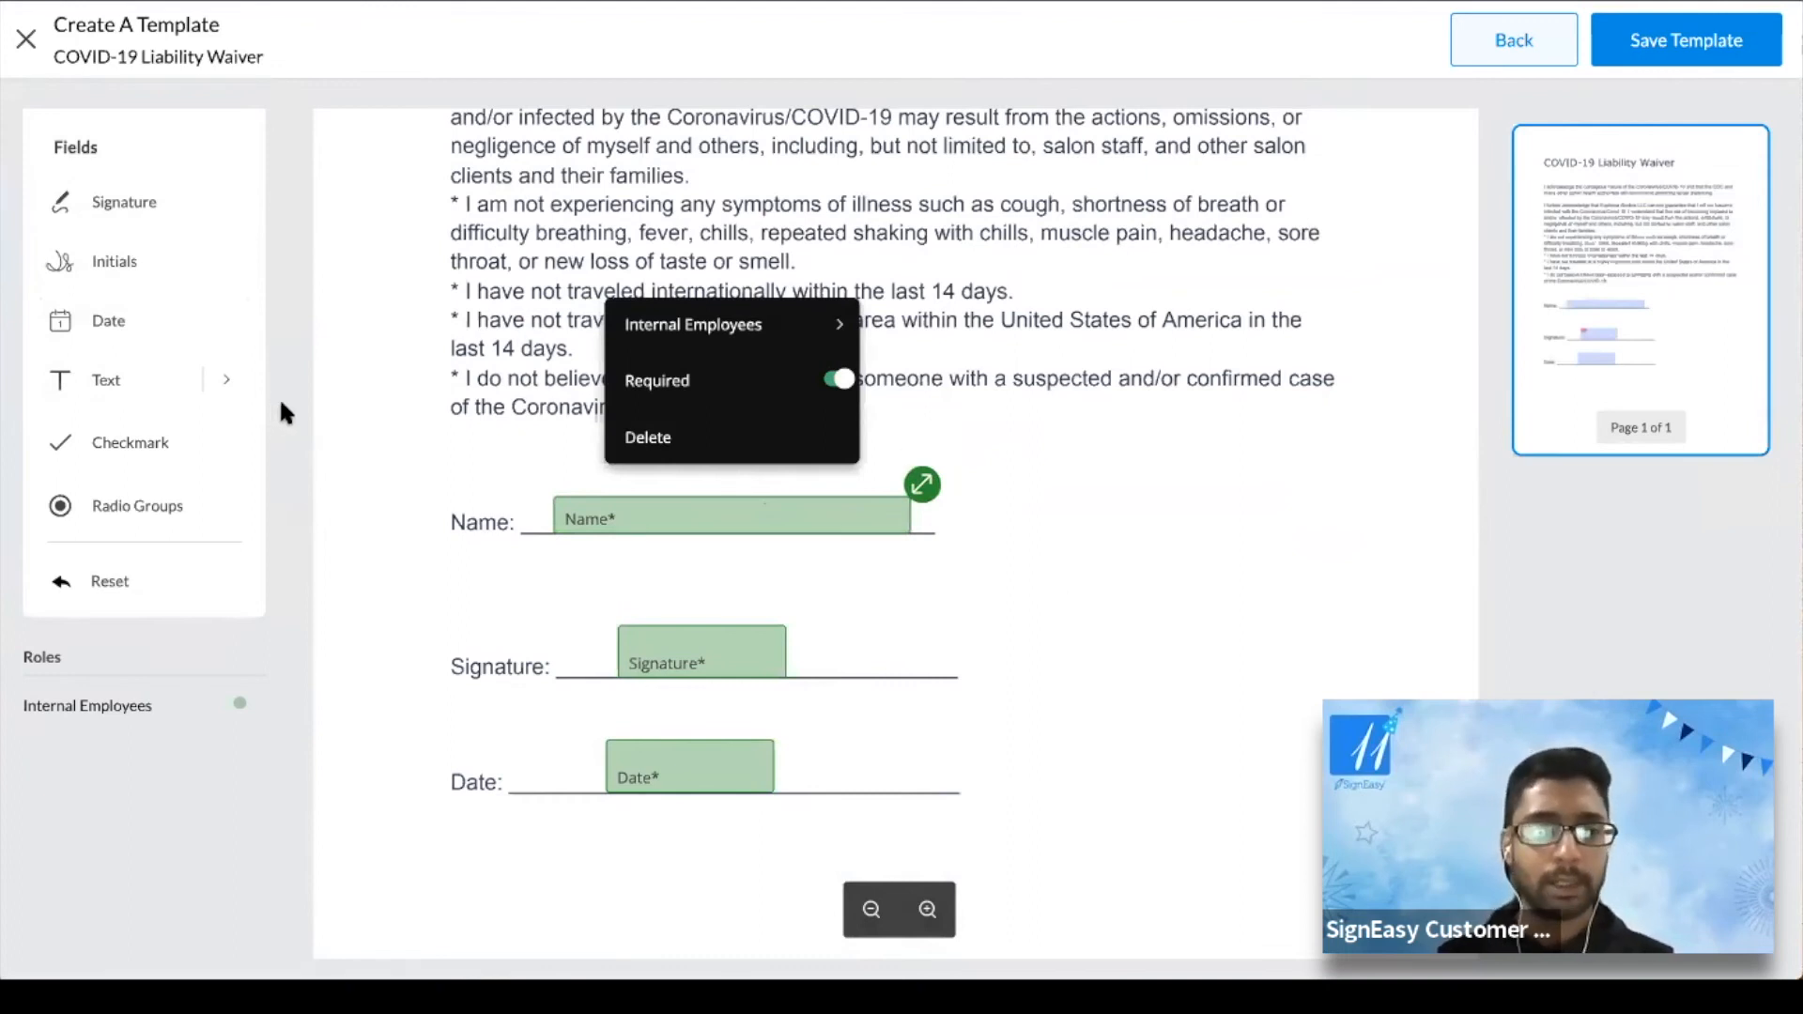
Save the COVID-19 Liability Waiver as a template
{"action": "scroll", "coordinate": [1104, 427], "scroll_direction": "up", "scroll_amount": 5}
{"action": "scroll", "coordinate": [1103, 423], "scroll_direction": "down", "scroll_amount": 10}
{"action": "scroll", "coordinate": [1103, 422], "scroll_direction": "up", "scroll_amount": 10}
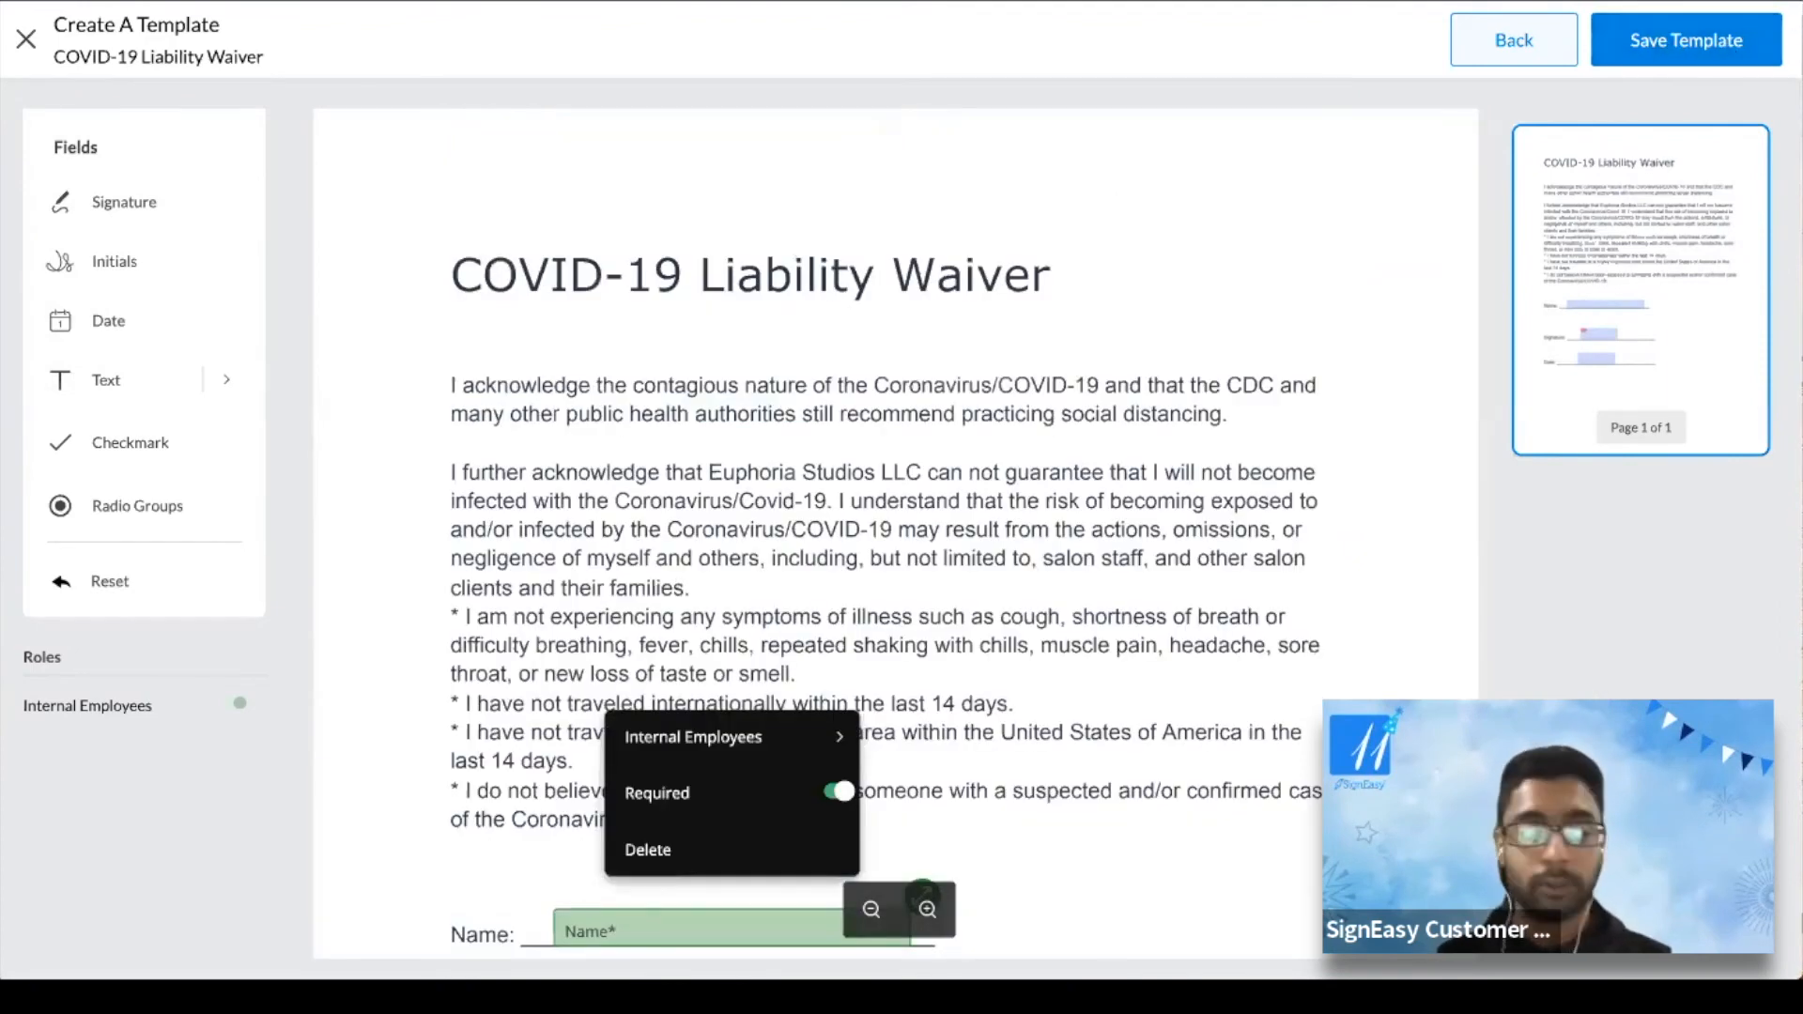
{"action": "left_click", "coordinate": [1687, 39]}
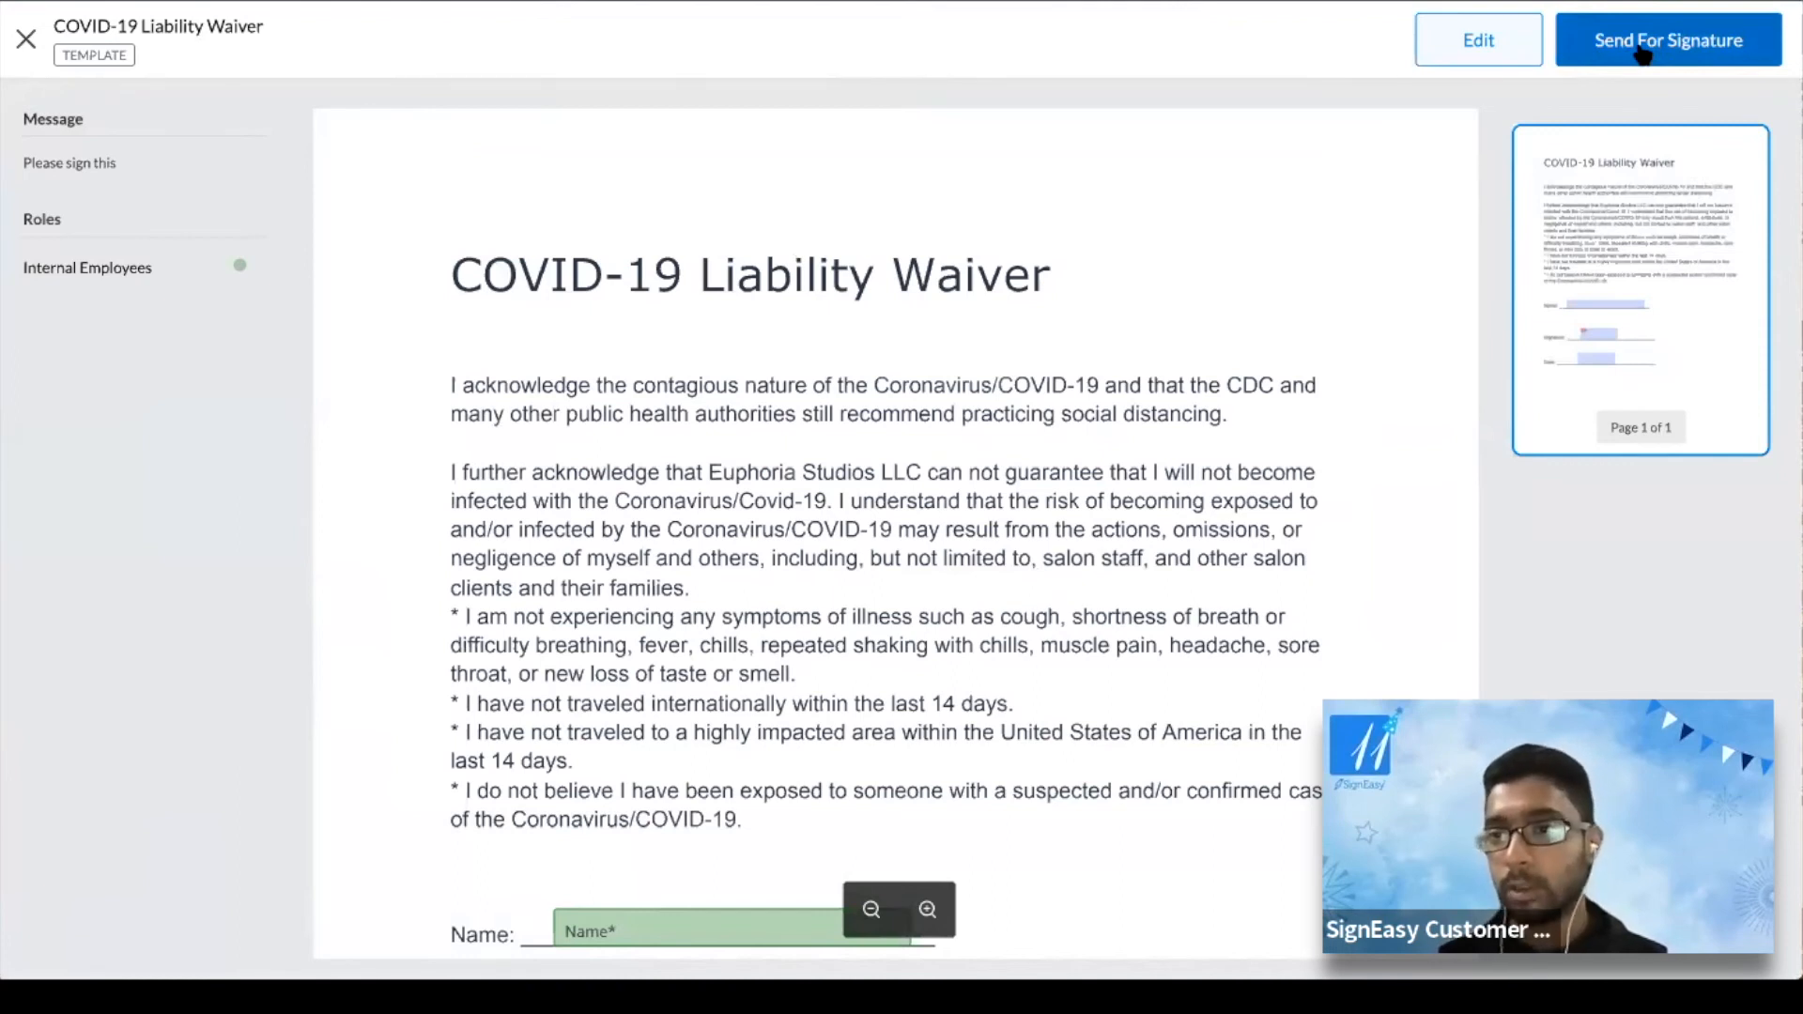
Close the saved template view to return to the Templates list
{"action": "left_click", "coordinate": [26, 41]}
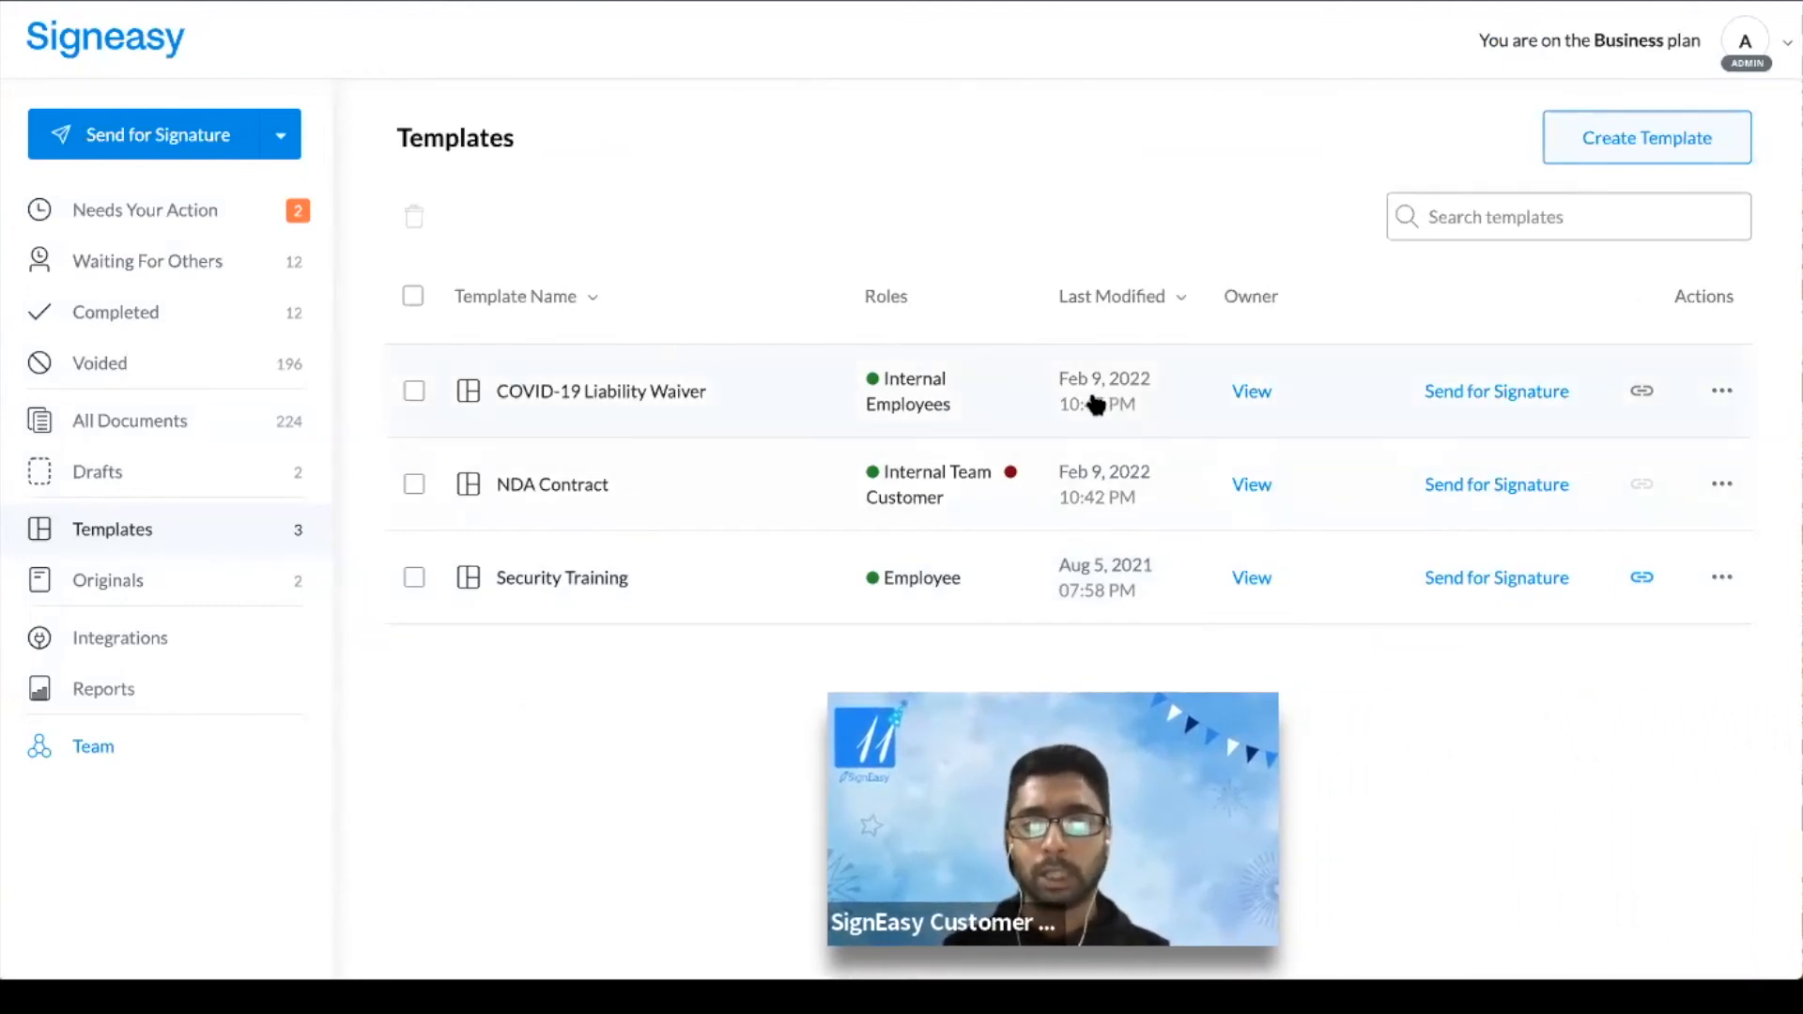
Turn on the COVID-19 waiver's Template Link and copy its URL
{"action": "left_click", "coordinate": [1643, 392]}
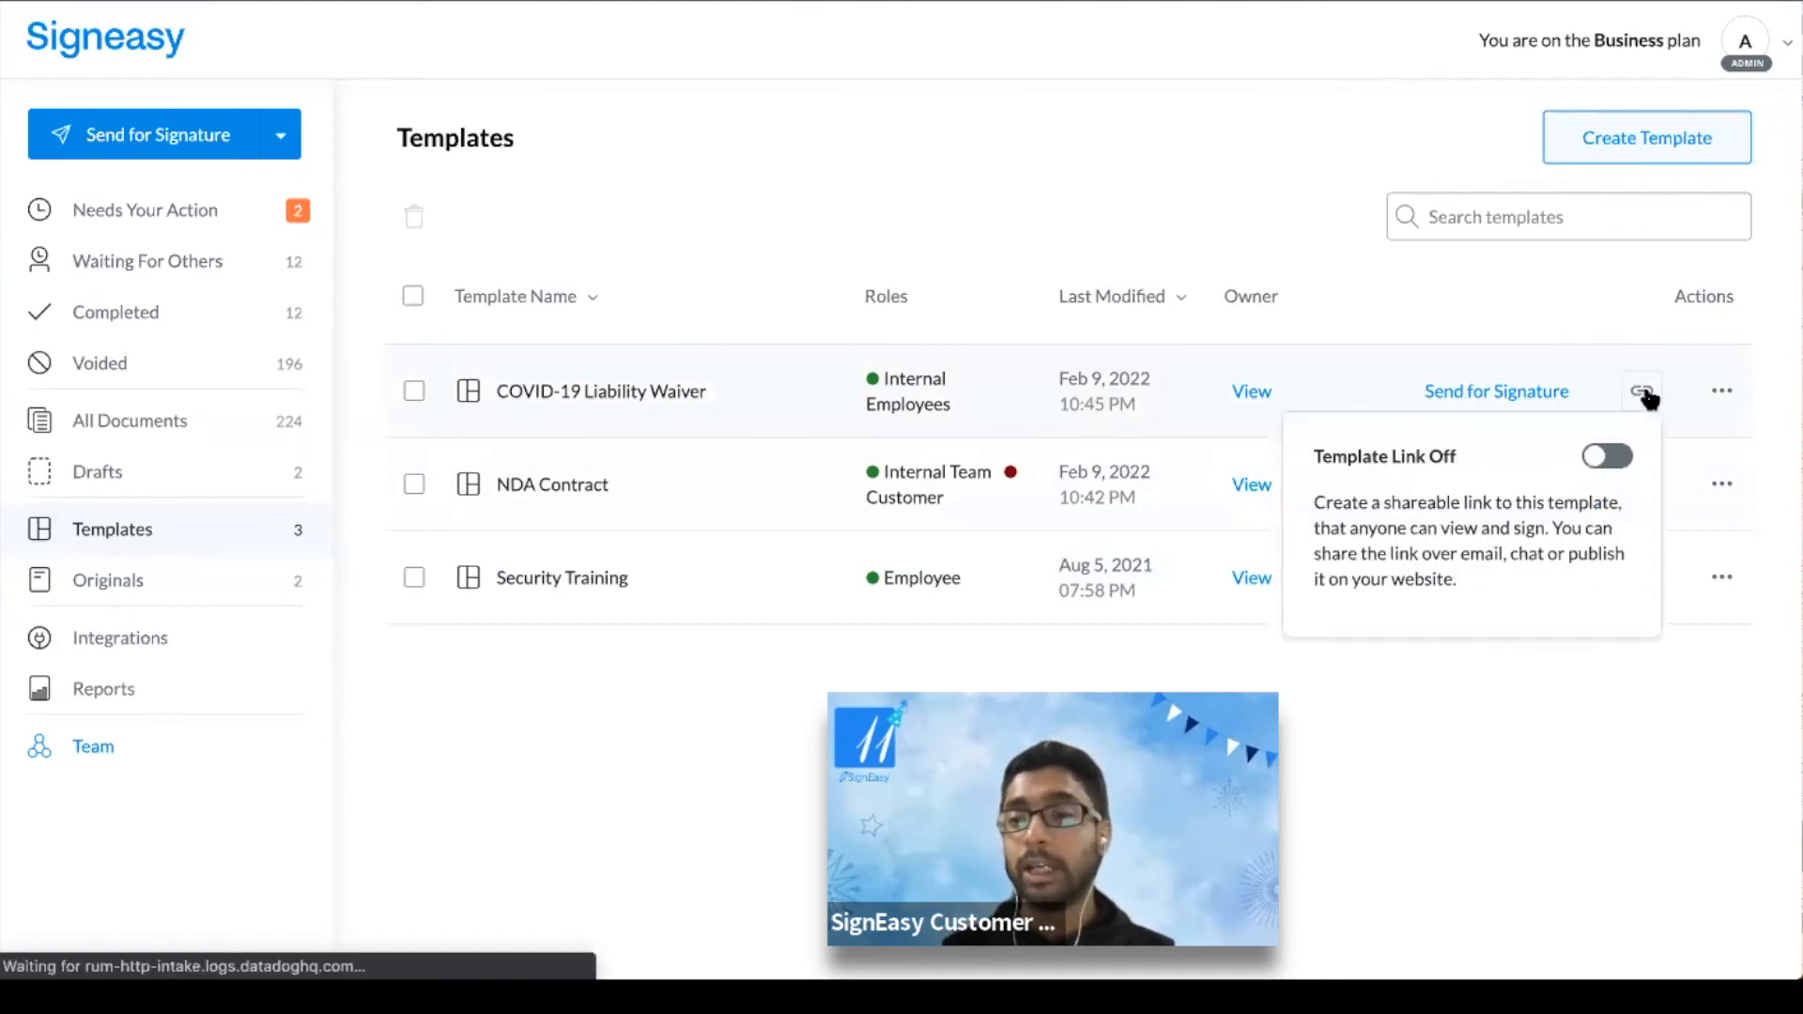
{"action": "left_click", "coordinate": [1606, 457]}
{"action": "scroll", "coordinate": [1404, 526], "scroll_direction": "down", "scroll_amount": 2}
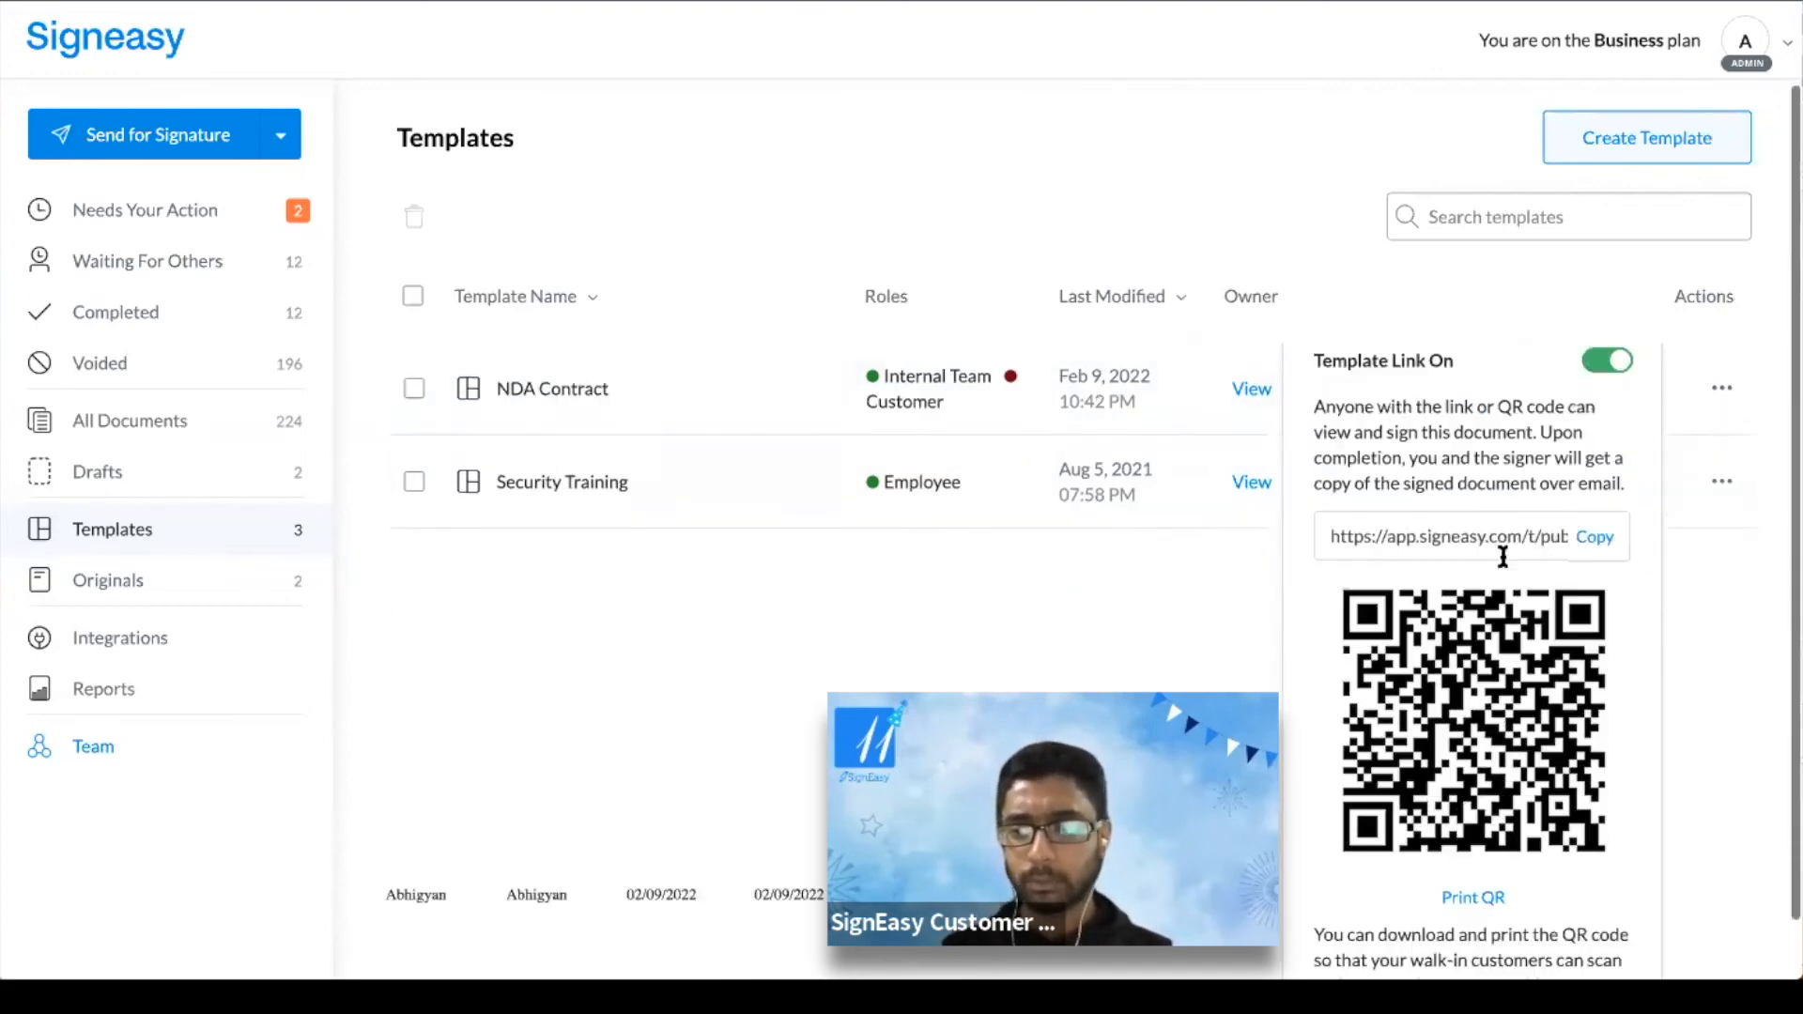
{"action": "left_click", "coordinate": [1593, 509]}
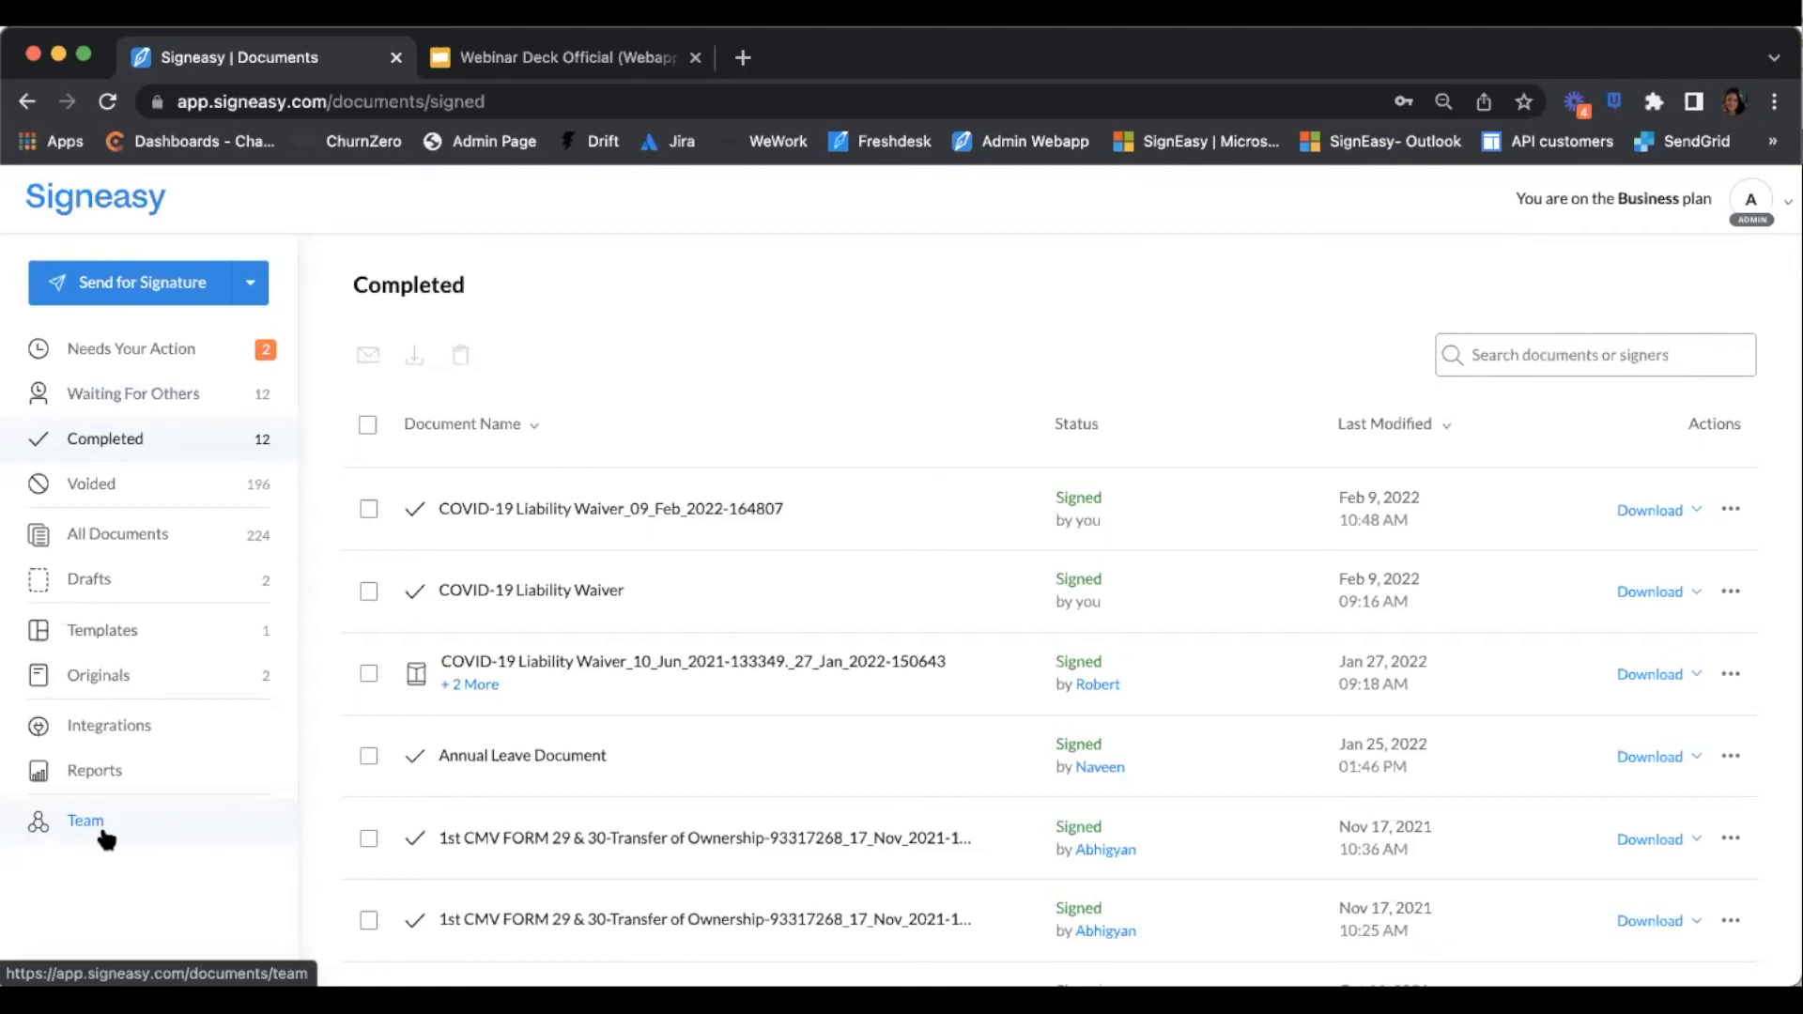
Go to the Team page from the sidebar
{"action": "left_click", "coordinate": [105, 836]}
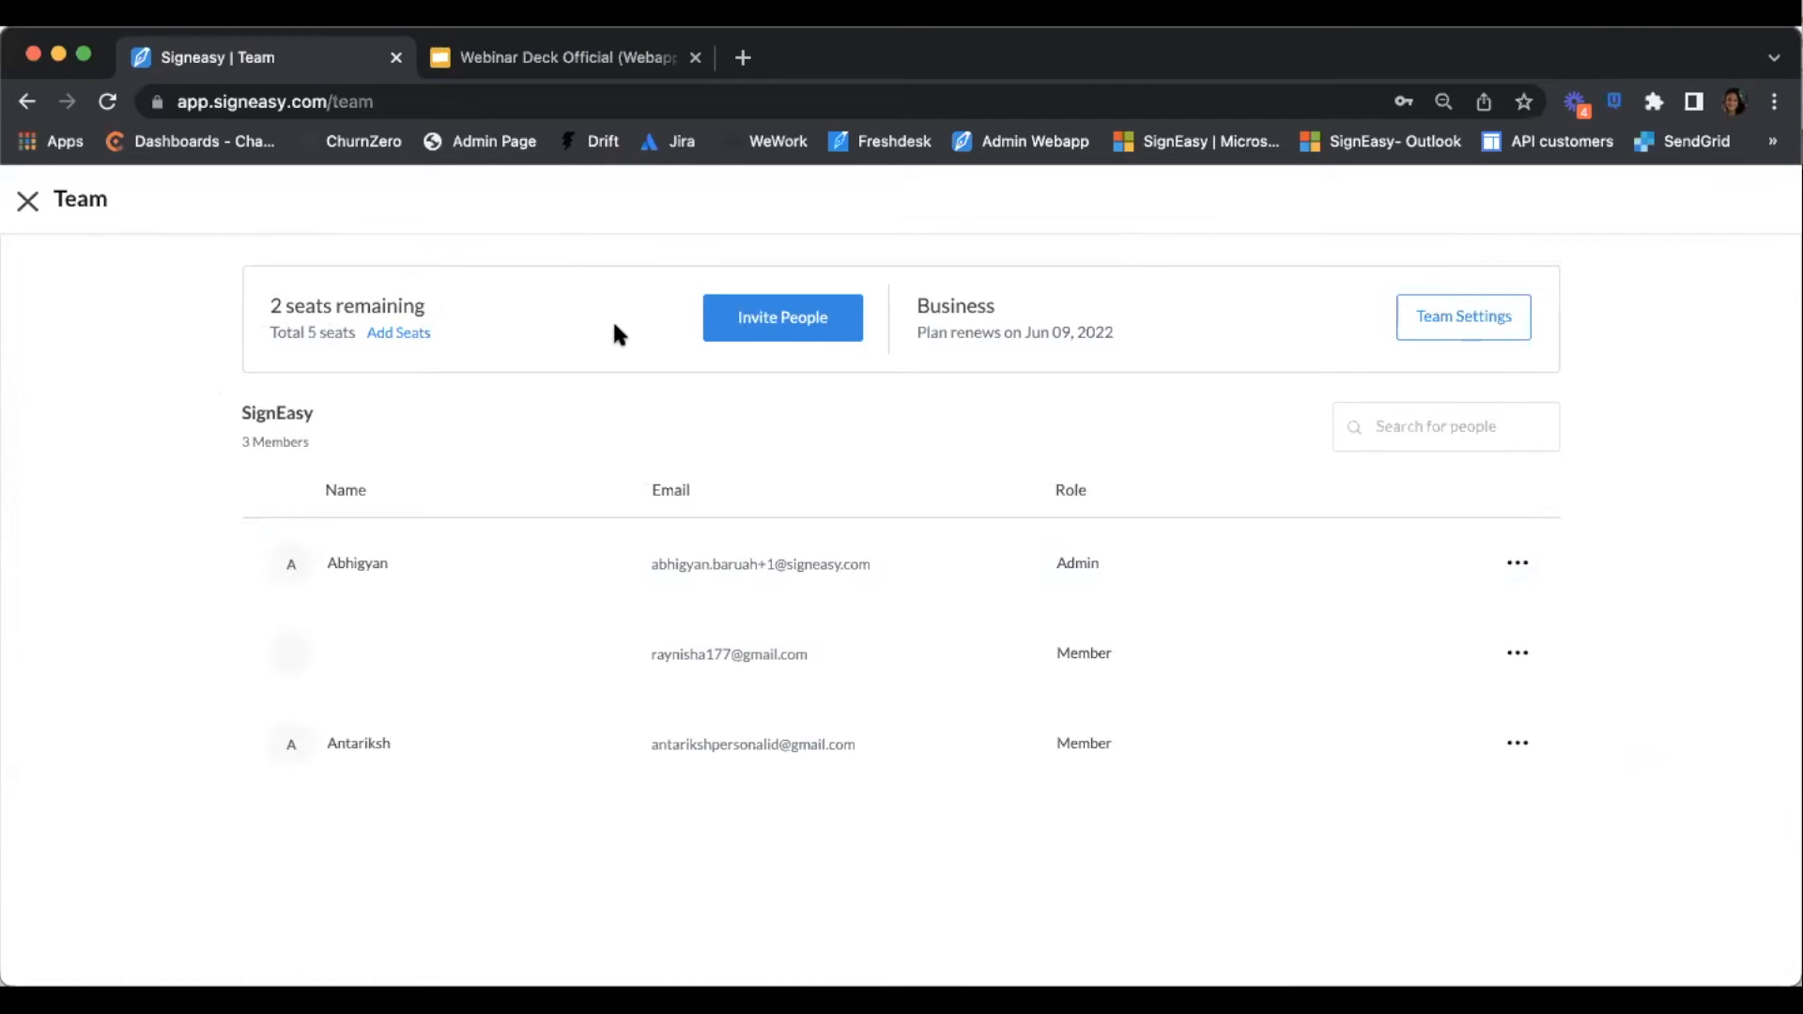
{"action": "left_click", "coordinate": [735, 322]}
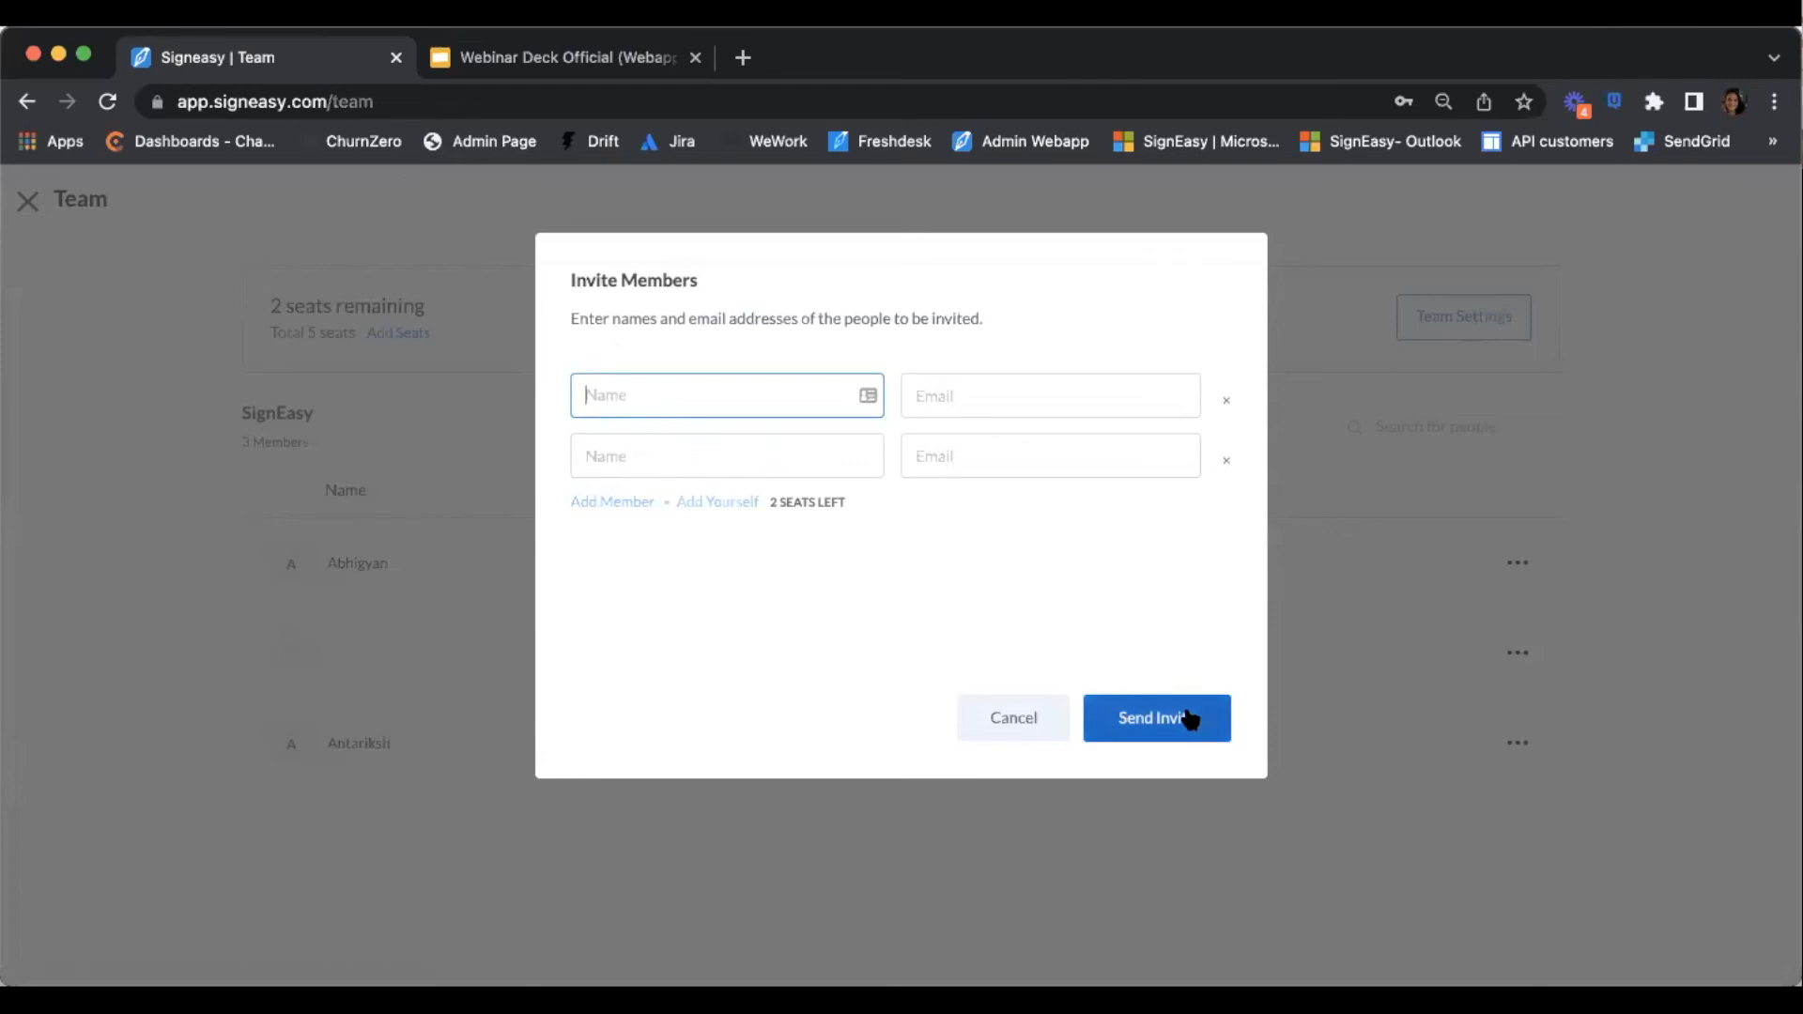
{"action": "left_click", "coordinate": [1051, 734]}
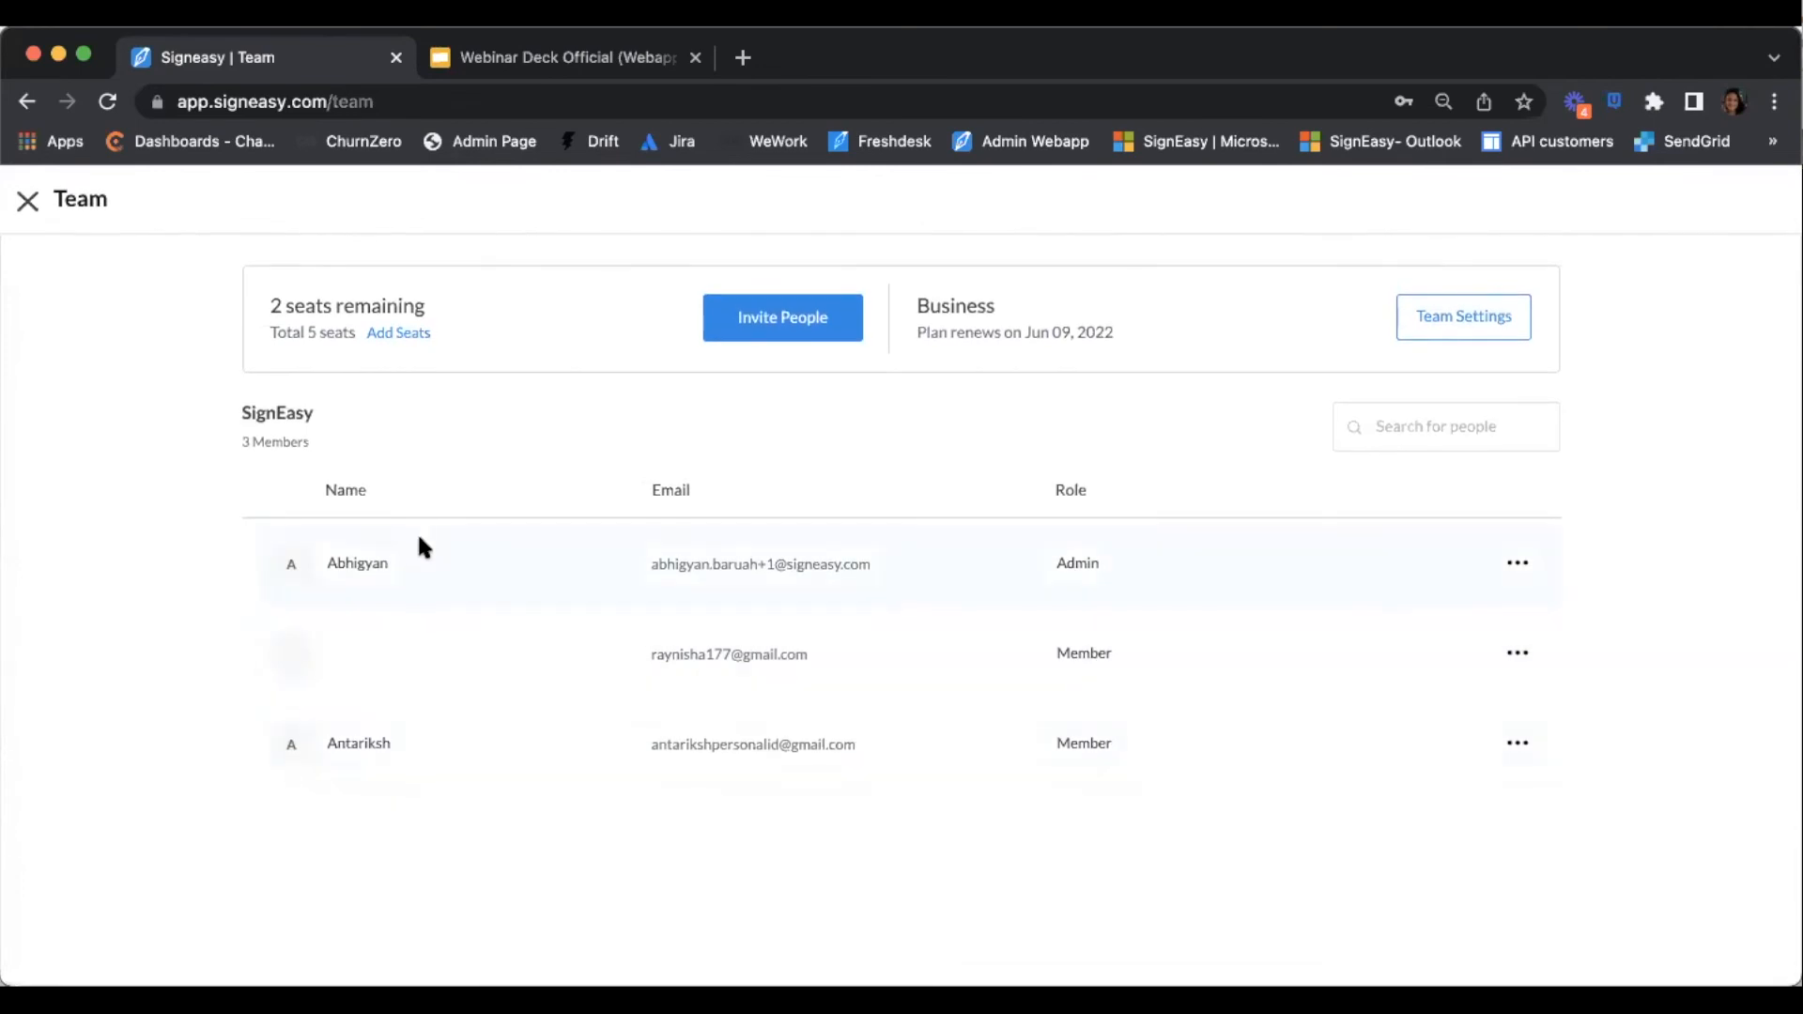
{"action": "triple_click", "coordinate": [269, 441]}
{"action": "left_click", "coordinate": [507, 563]}
{"action": "left_click", "coordinate": [1516, 653]}
{"action": "mouse_move", "coordinate": [1514, 655]}
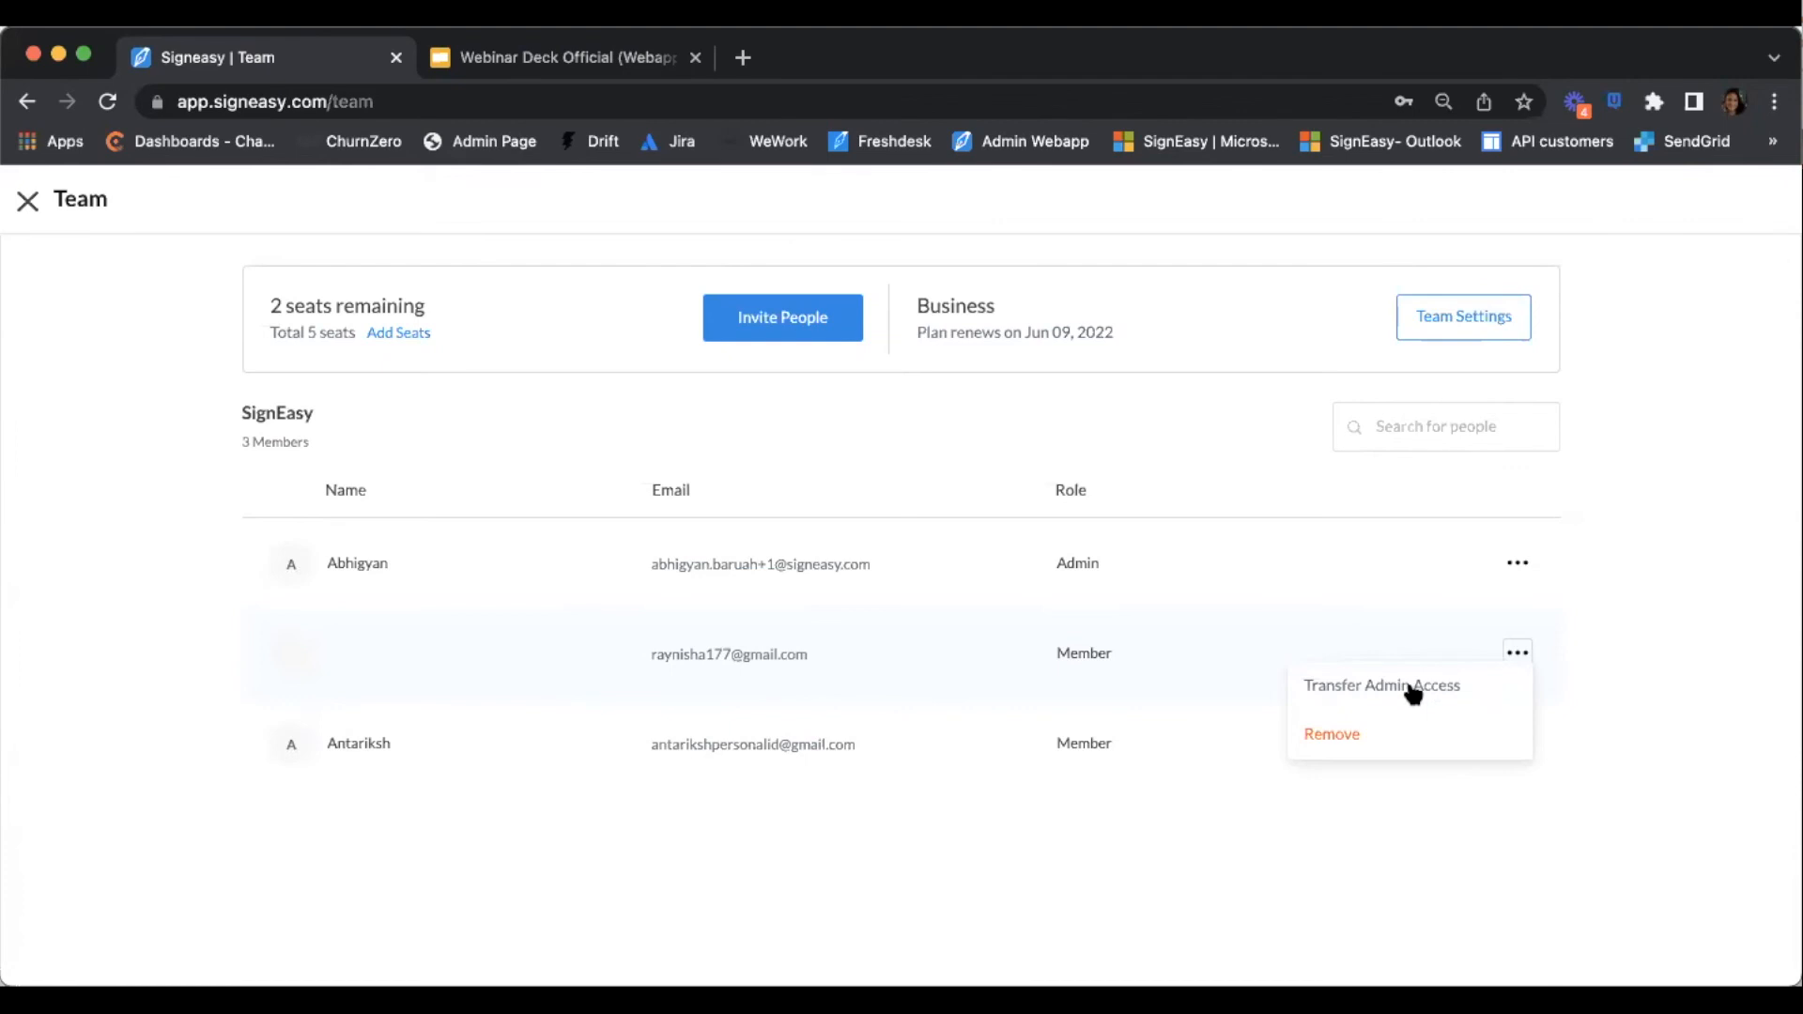
{"action": "left_click", "coordinate": [1352, 683]}
{"action": "left_click", "coordinate": [1517, 651]}
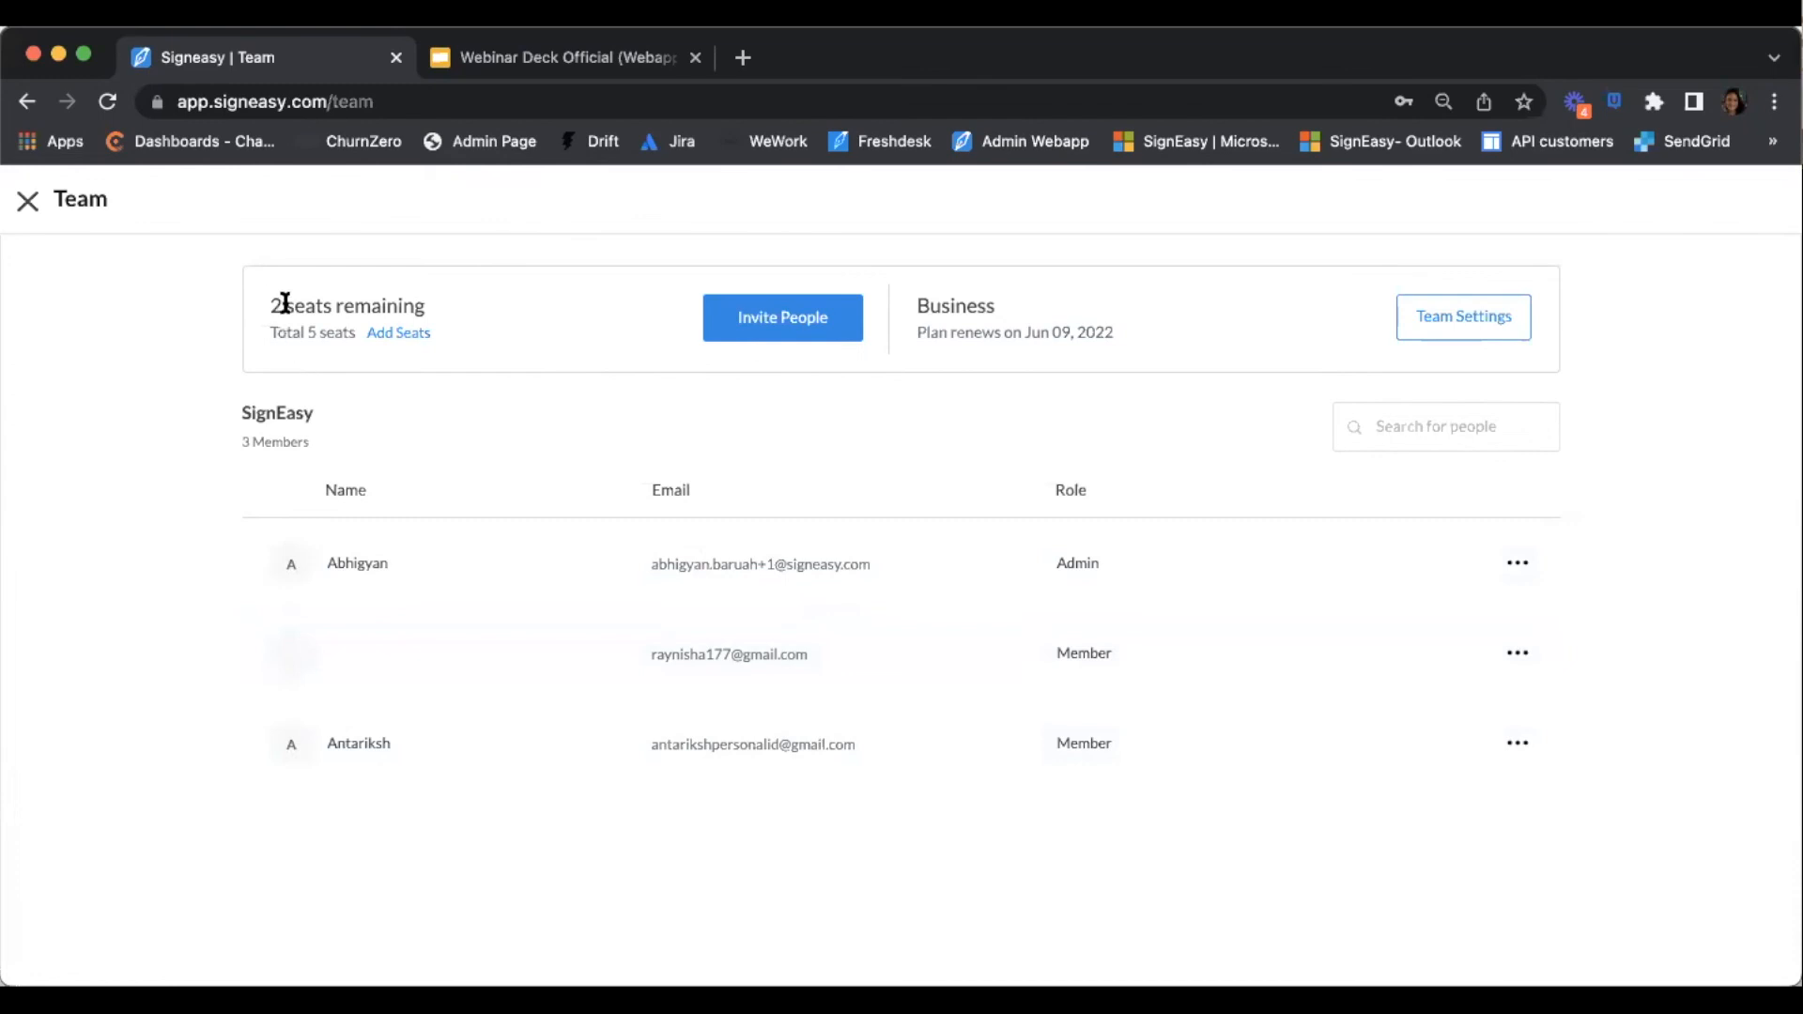
{"action": "left_click", "coordinate": [398, 334]}
{"action": "left_click", "coordinate": [1068, 369]}
{"action": "type", "text": "2"}
{"action": "left_click", "coordinate": [1050, 447]}
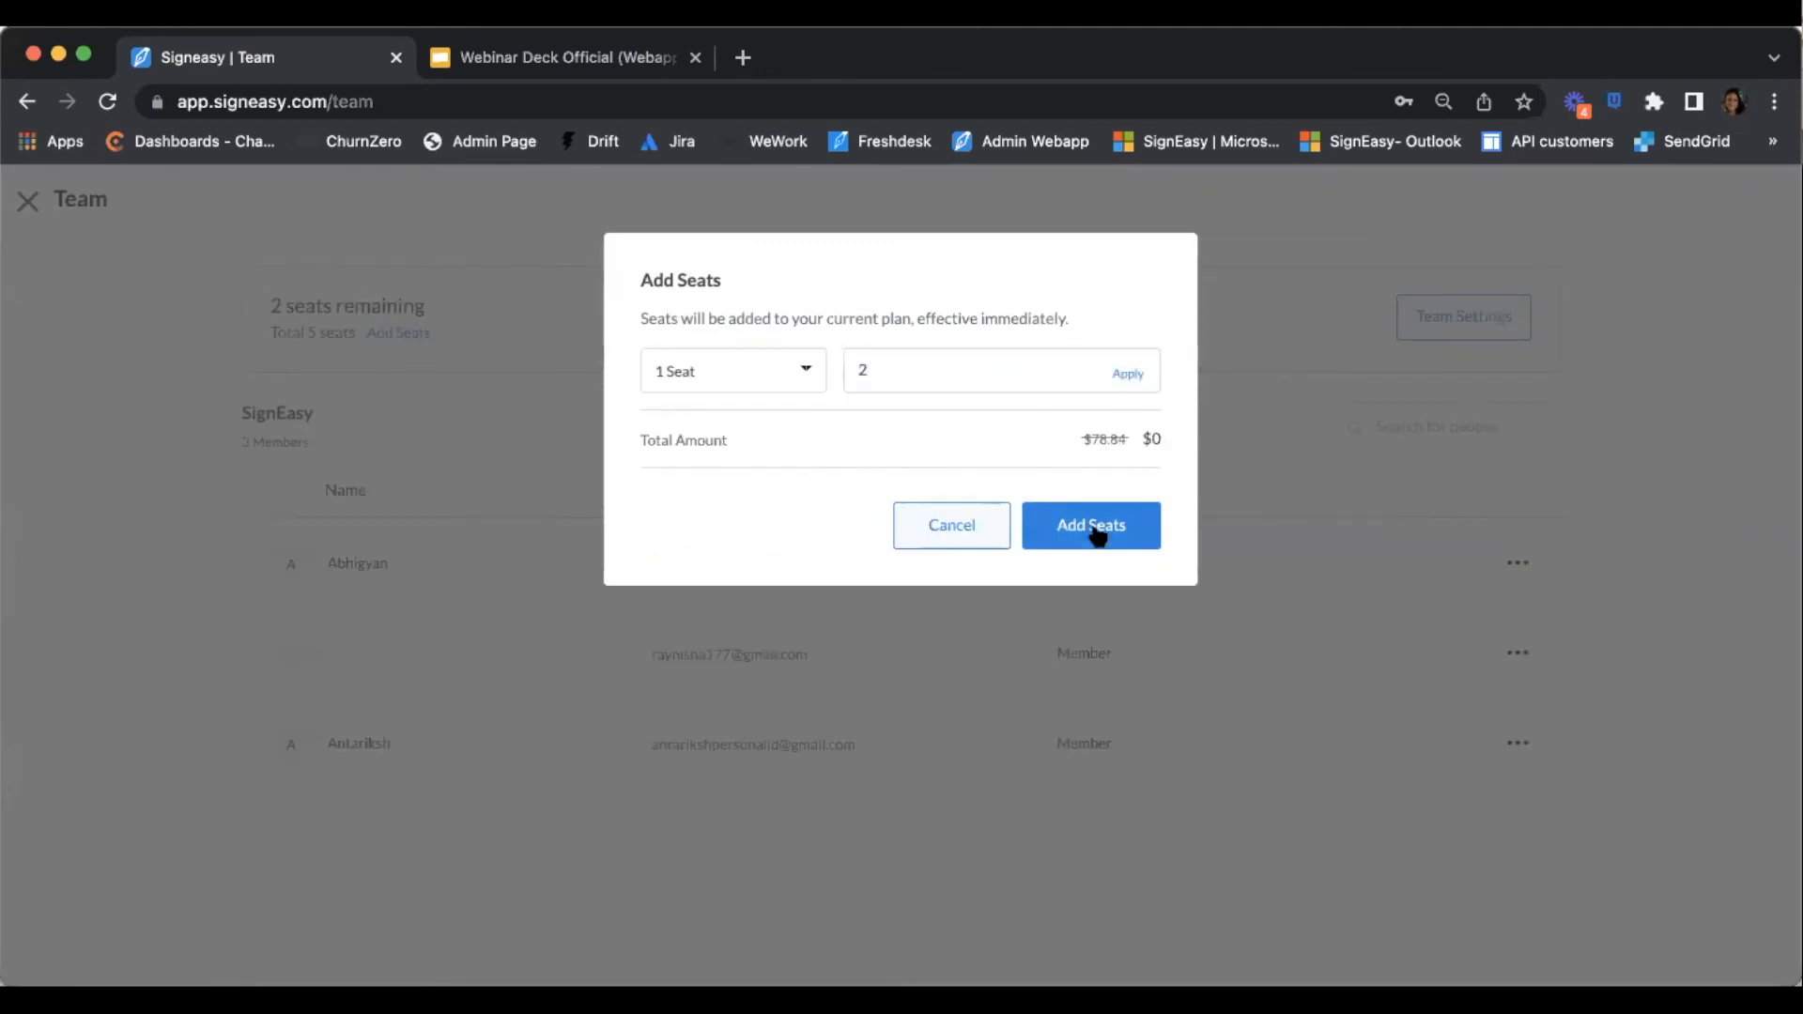
{"action": "left_click", "coordinate": [977, 535]}
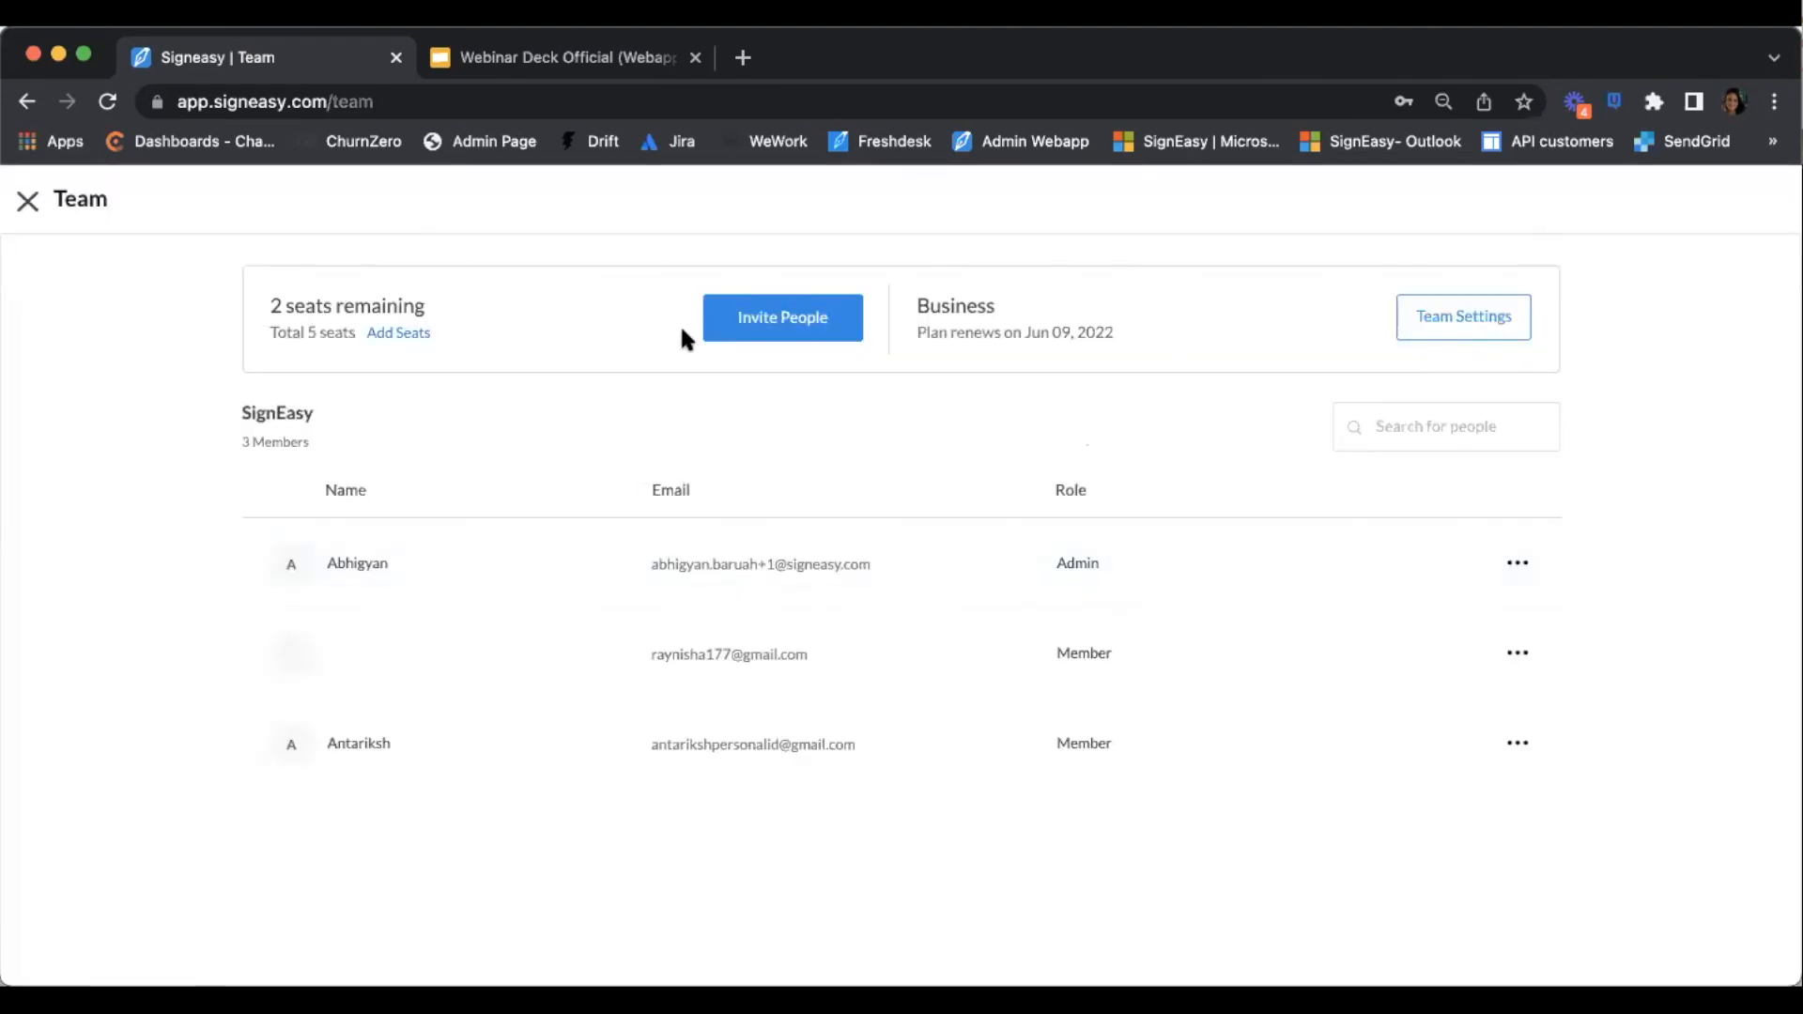
{"action": "triple_click", "coordinate": [294, 305]}
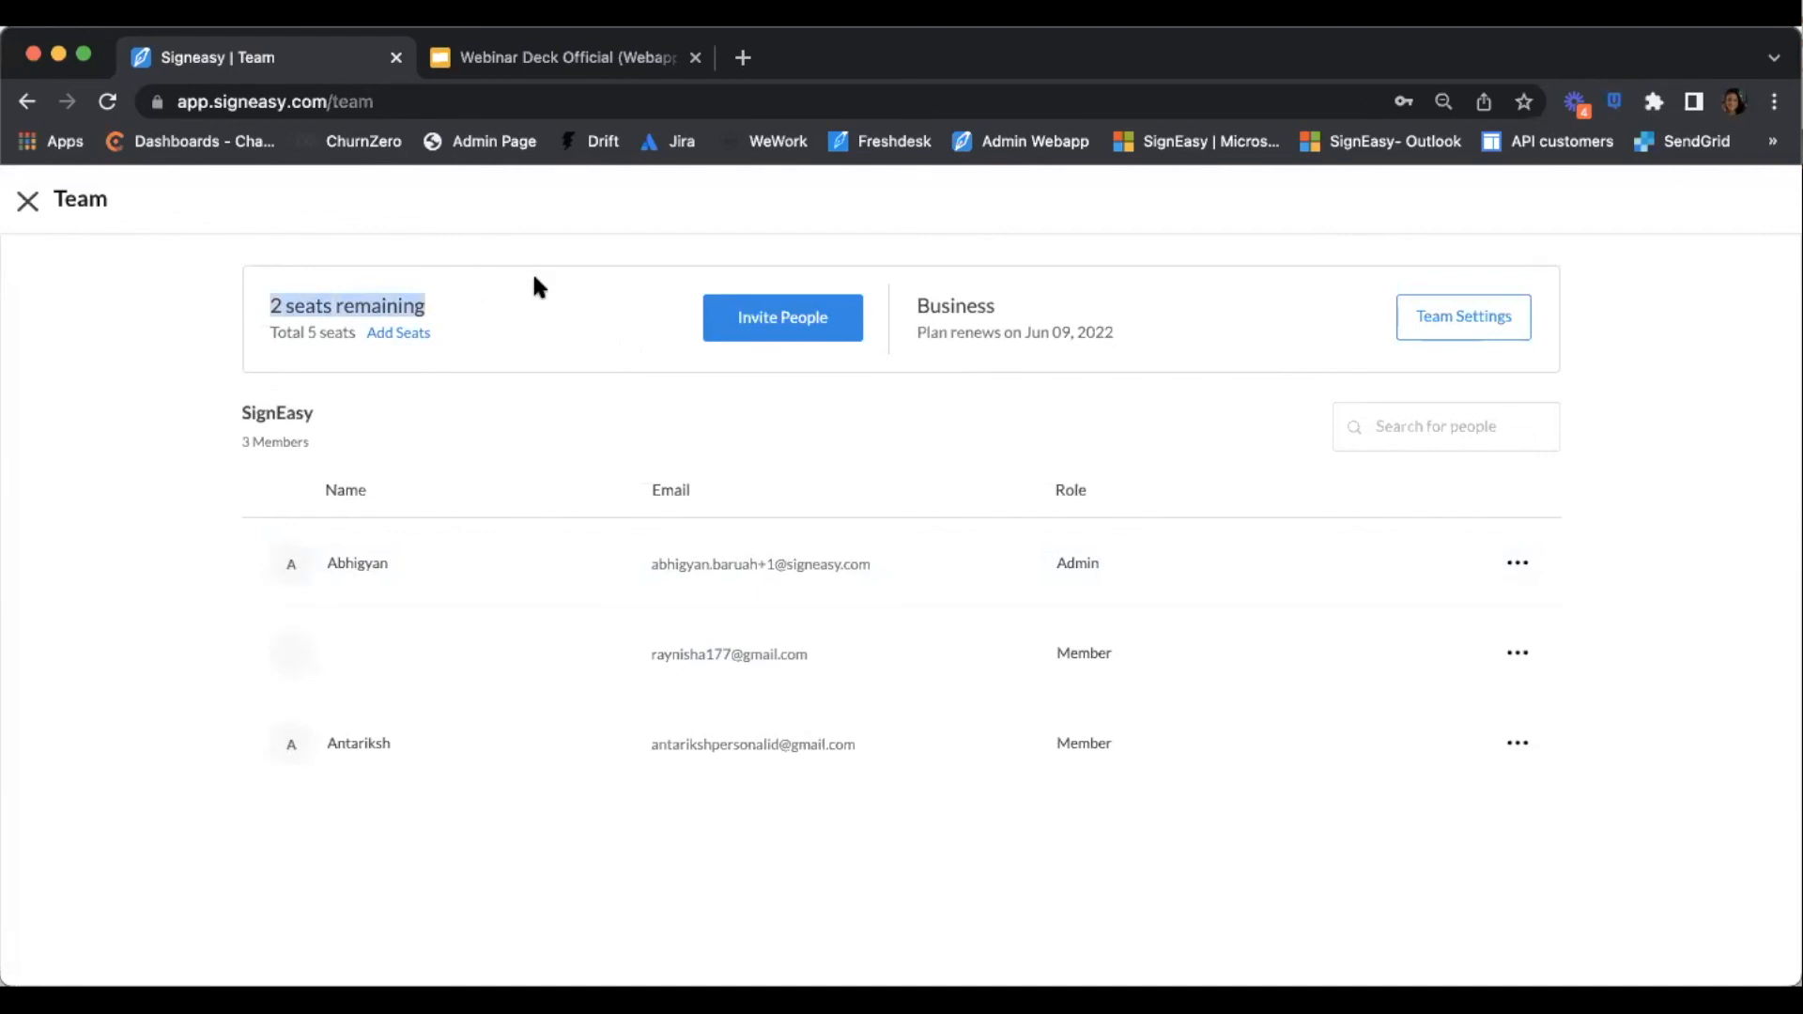
{"action": "left_click", "coordinate": [964, 426]}
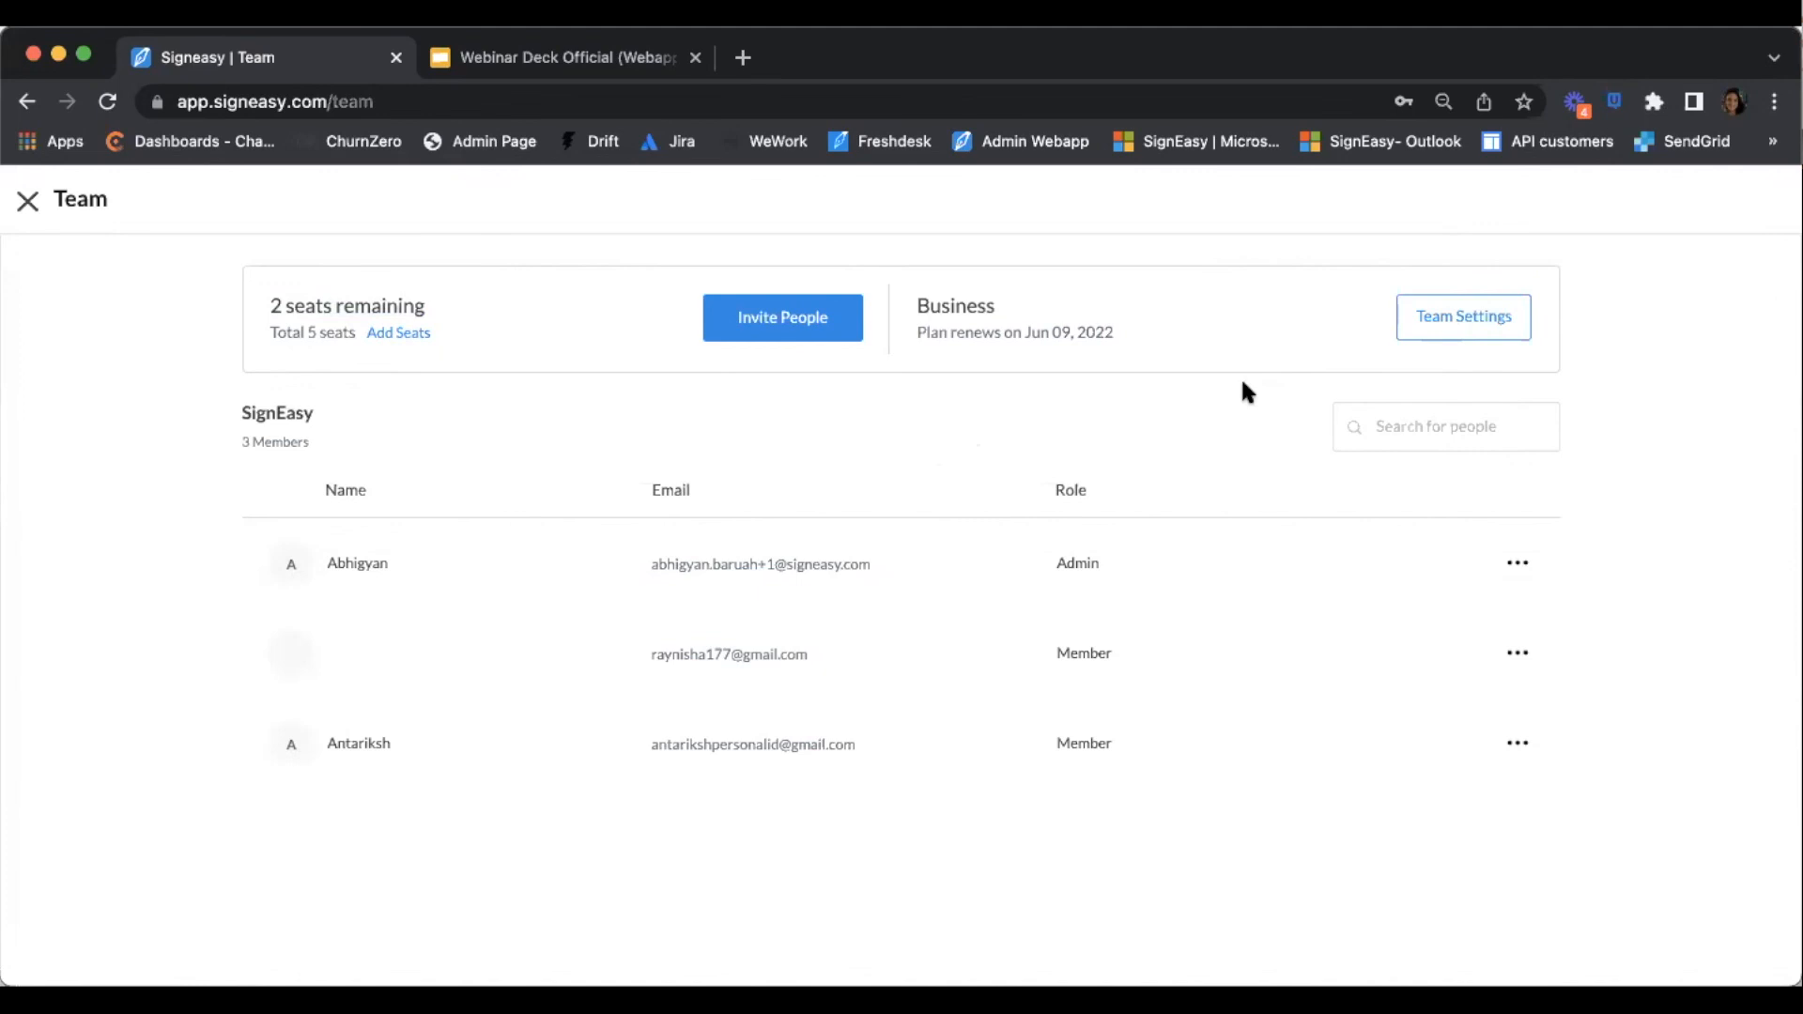
Look at Team Settings, then return to the Team members page
{"action": "left_click", "coordinate": [1457, 319]}
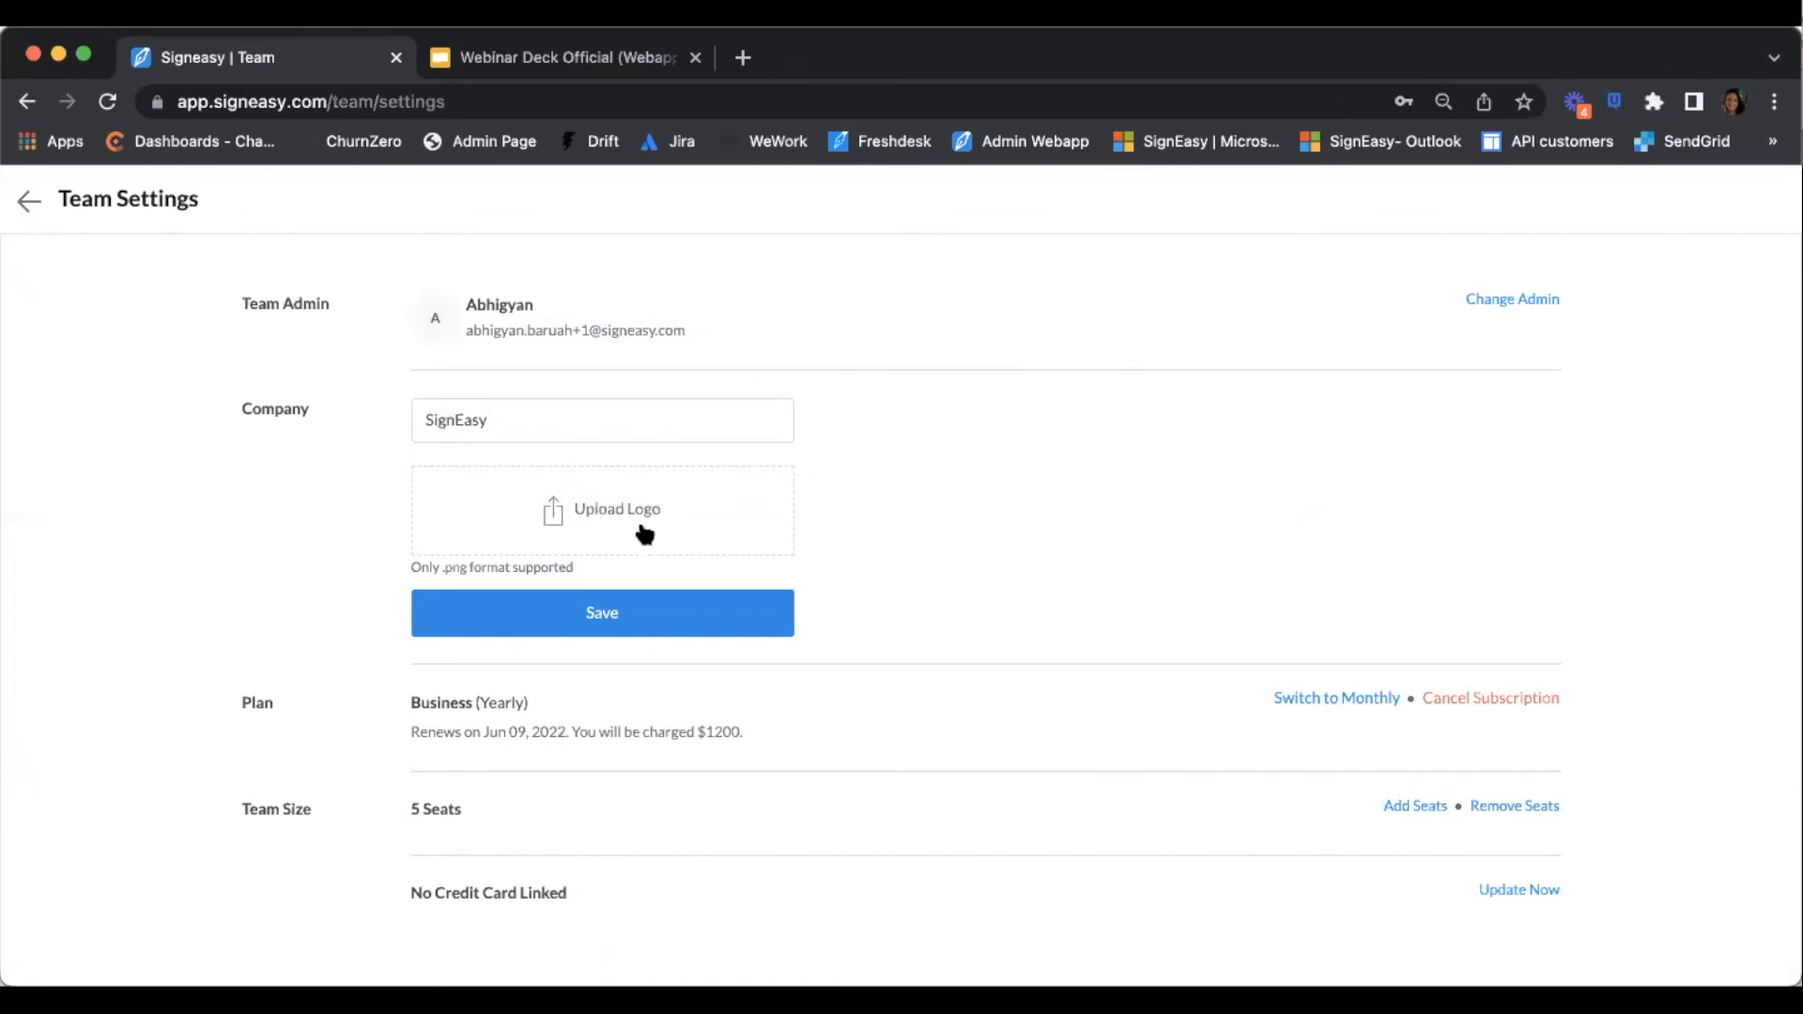
{"action": "left_click", "coordinate": [28, 199]}
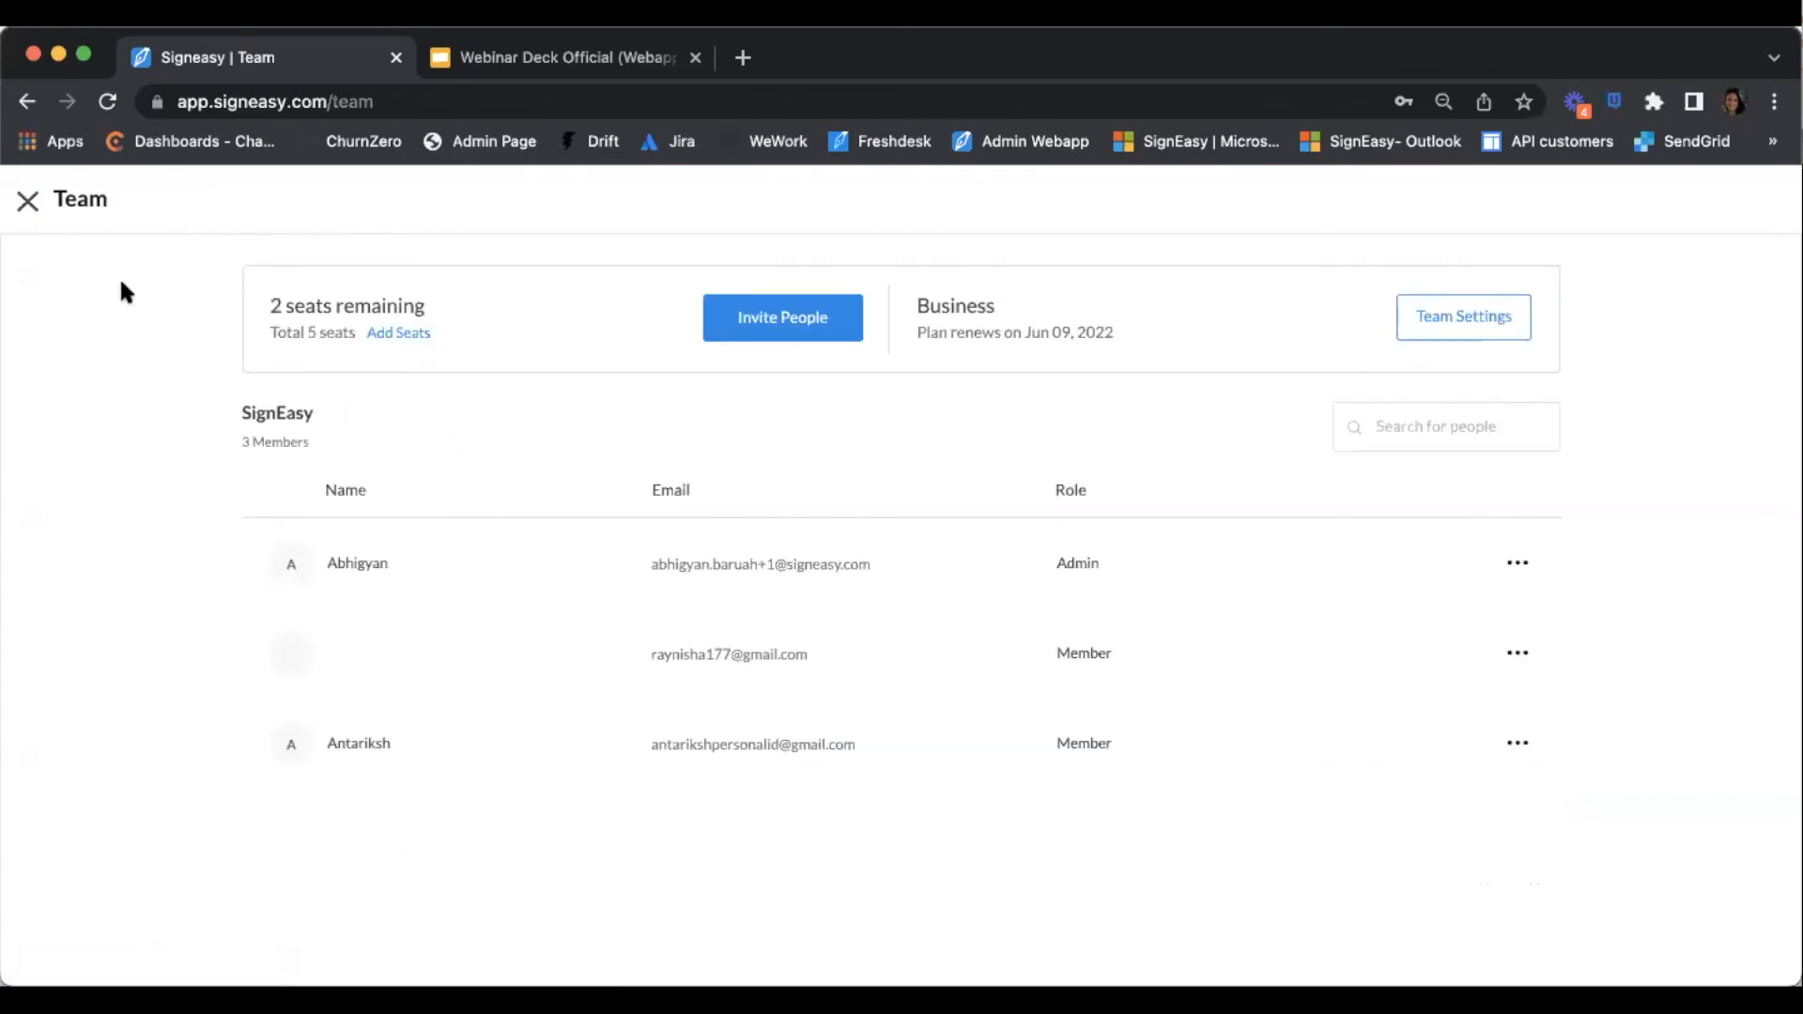
Close the Team page and go to the usage Reports page
{"action": "left_click", "coordinate": [27, 200]}
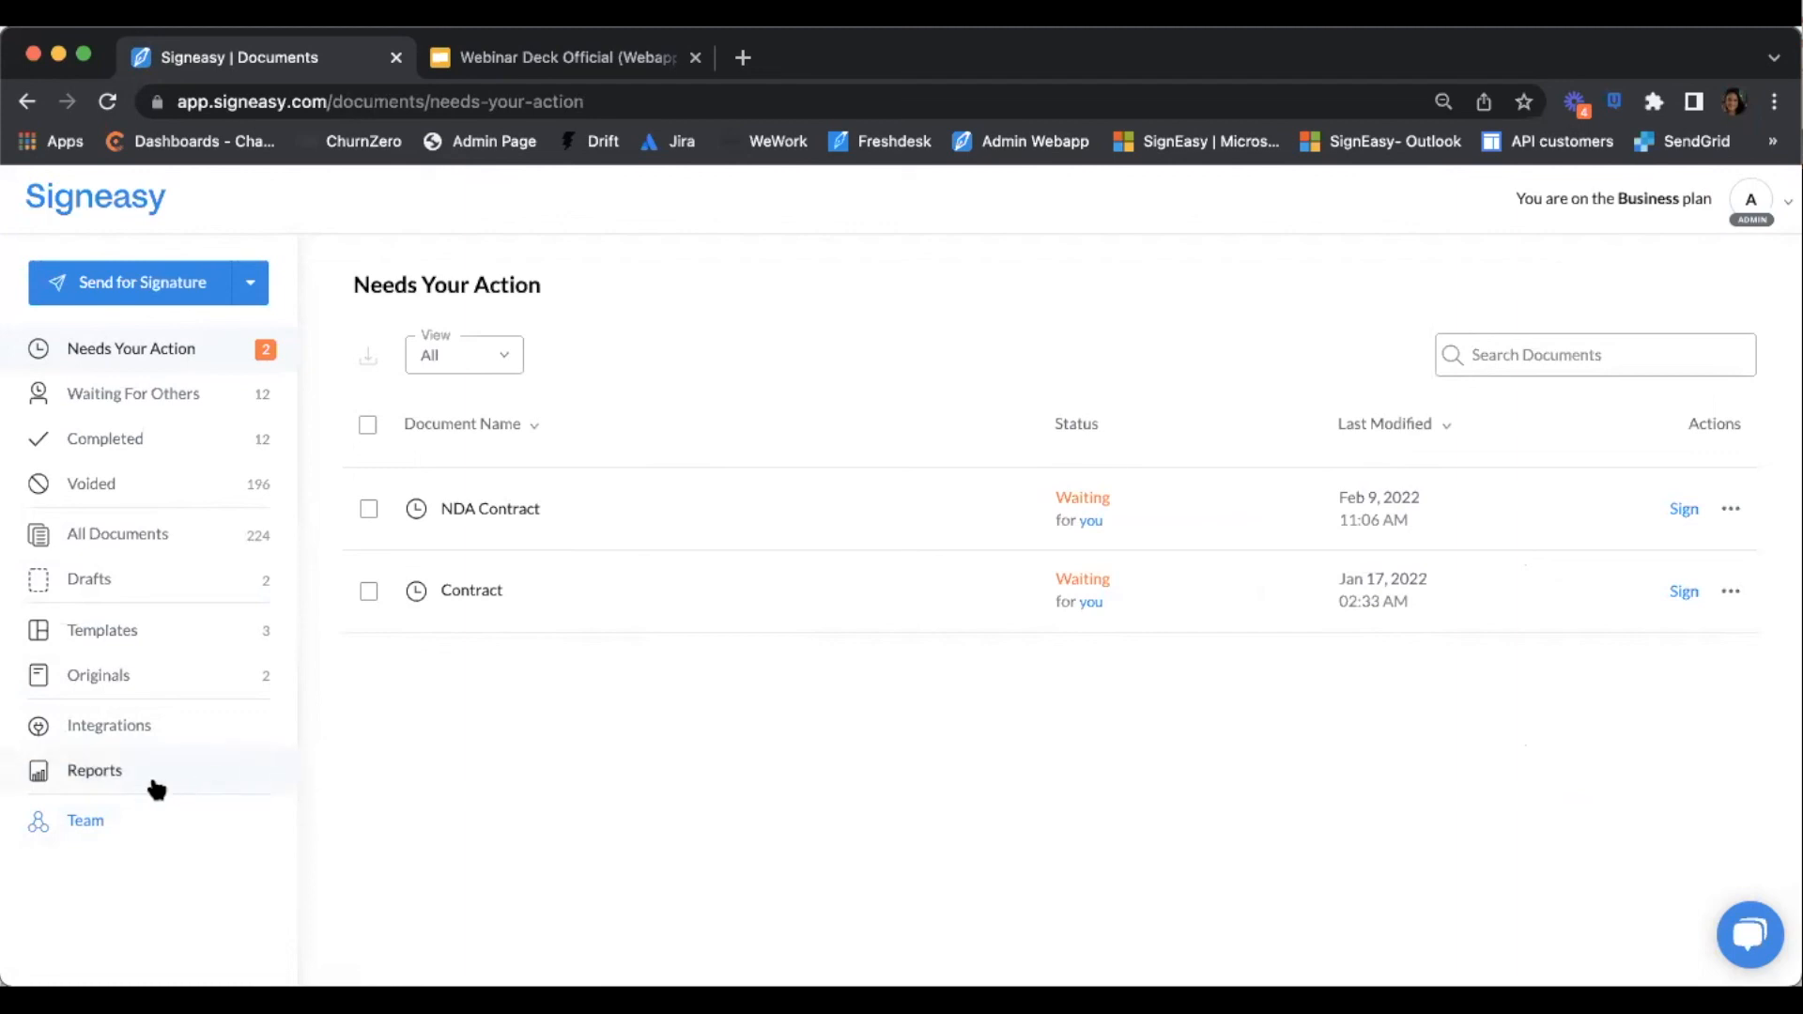
{"action": "left_click", "coordinate": [126, 781]}
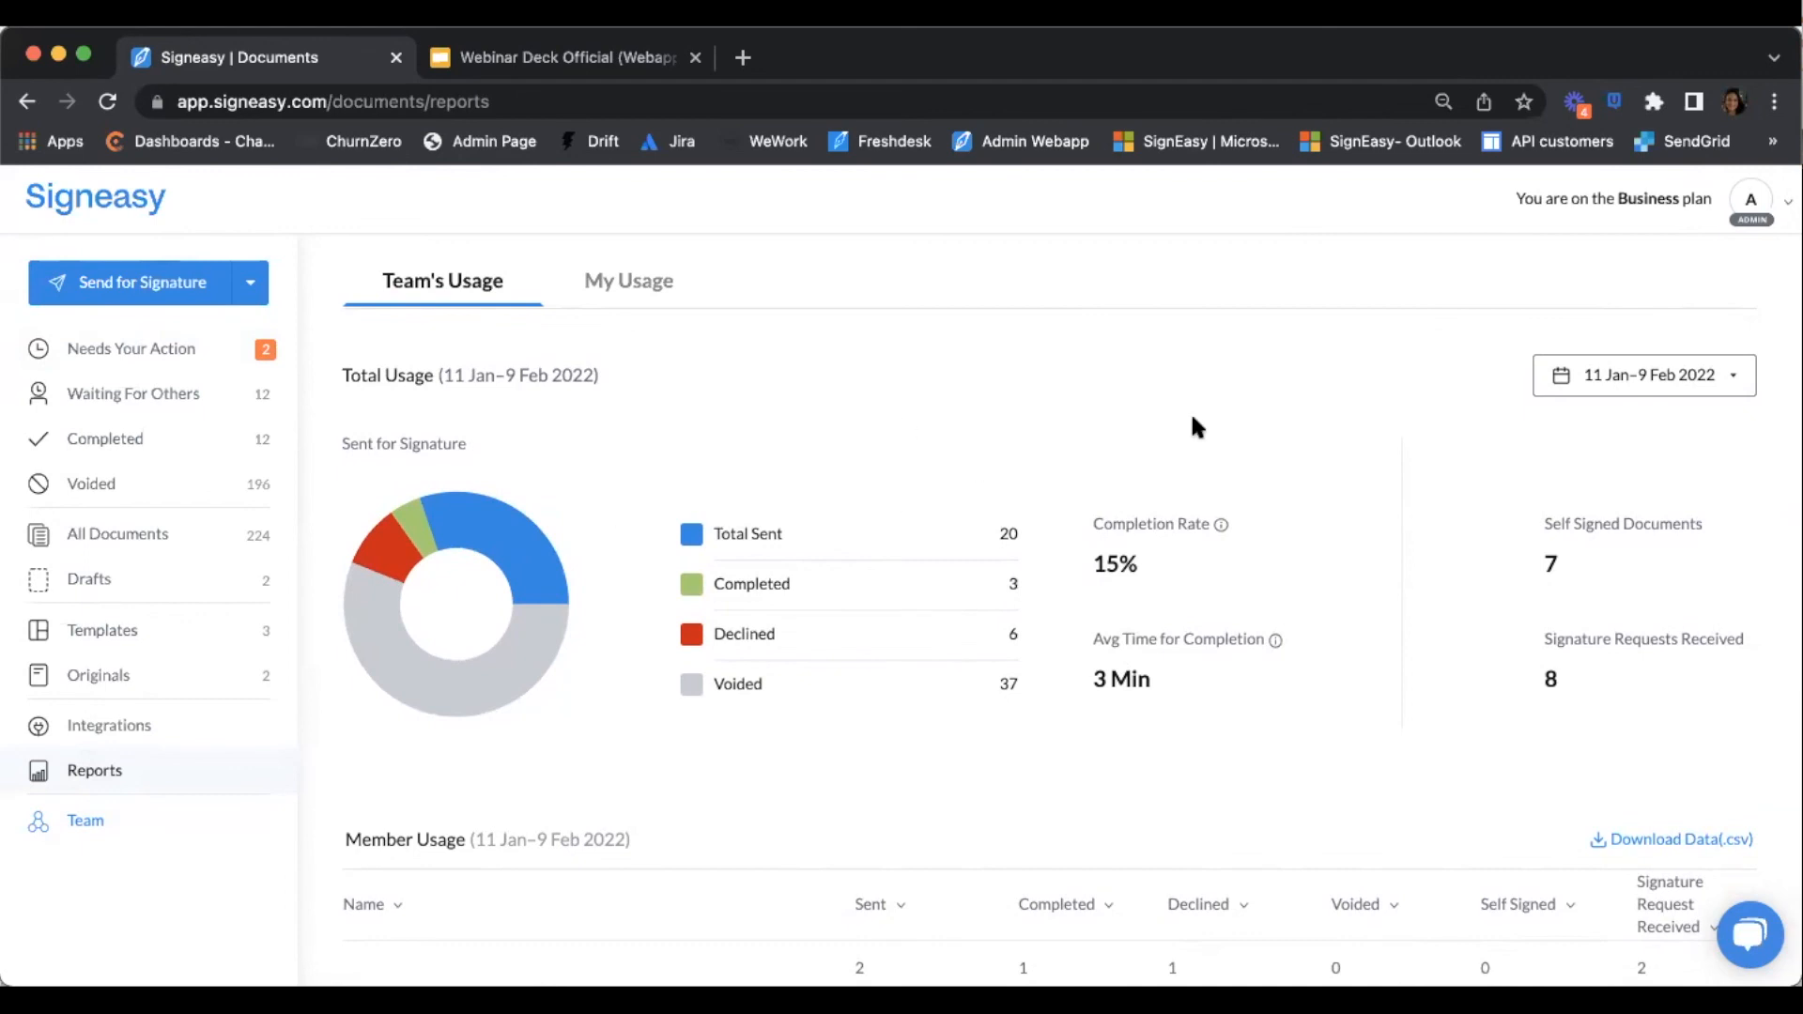
Check the report date range, keeping 11 Jan–9 Feb 2022, and review Member Usage
{"action": "left_click", "coordinate": [1708, 379]}
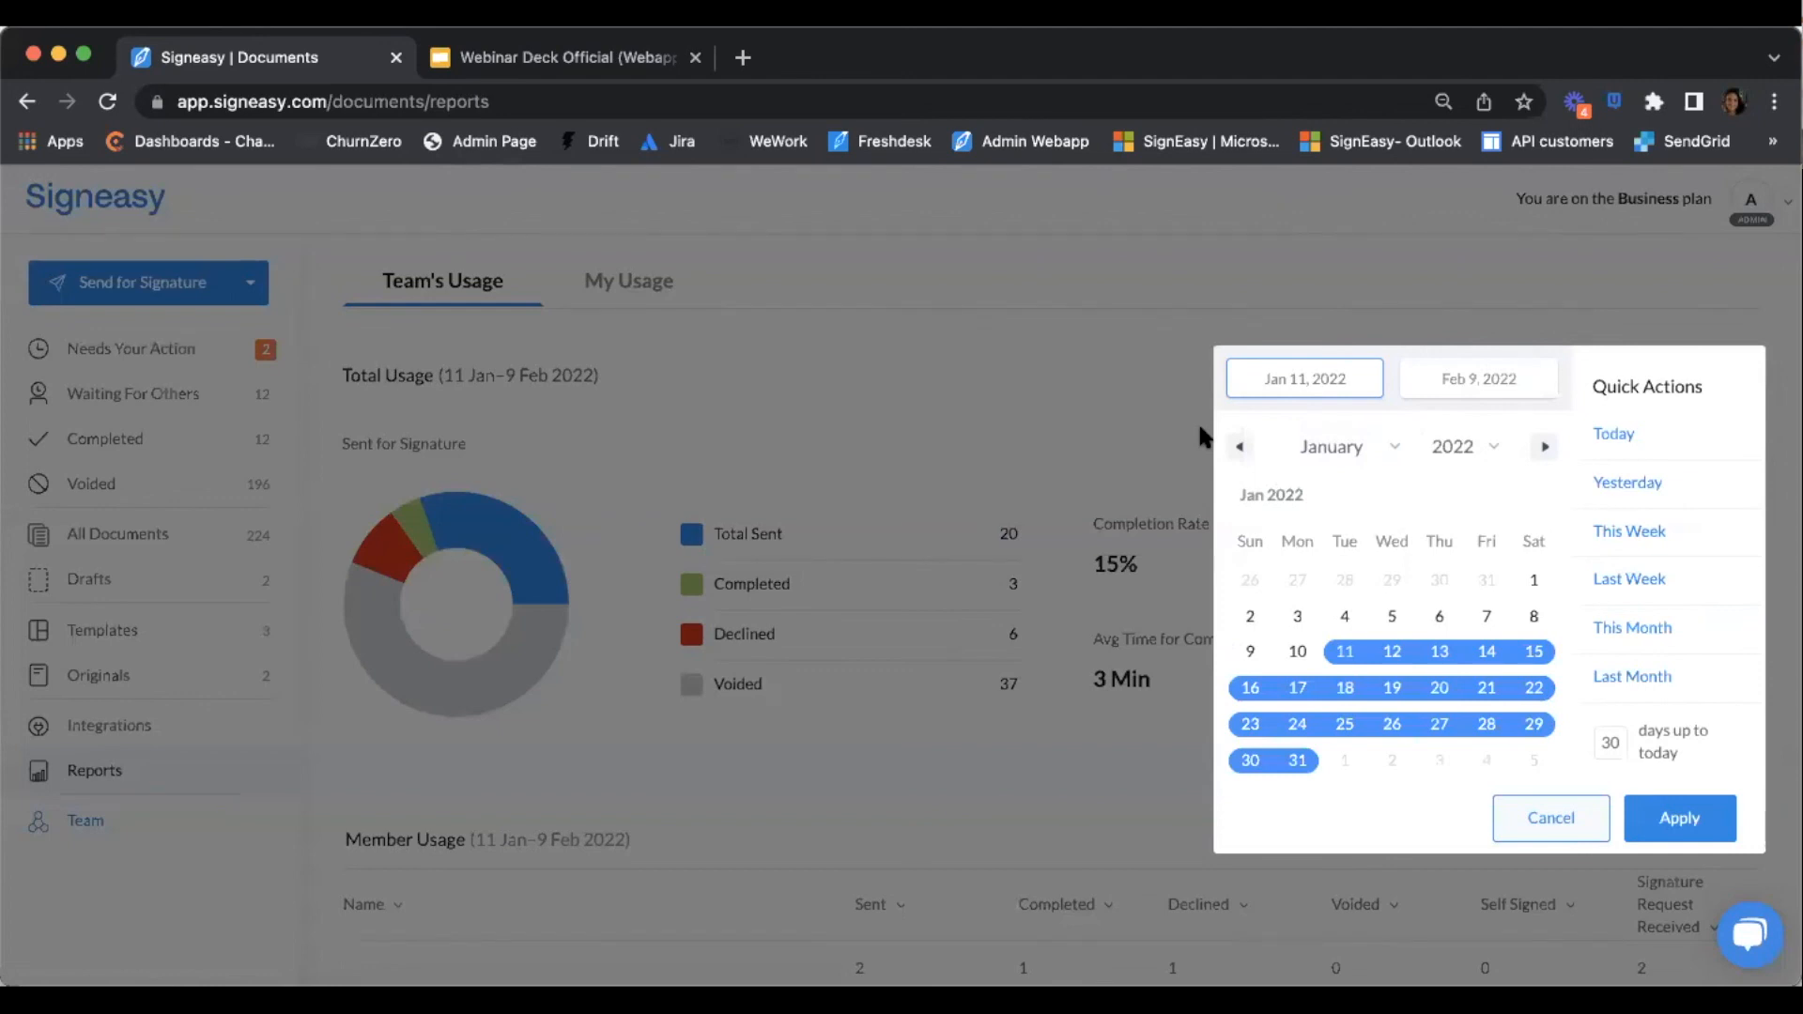
{"action": "left_click", "coordinate": [1550, 813]}
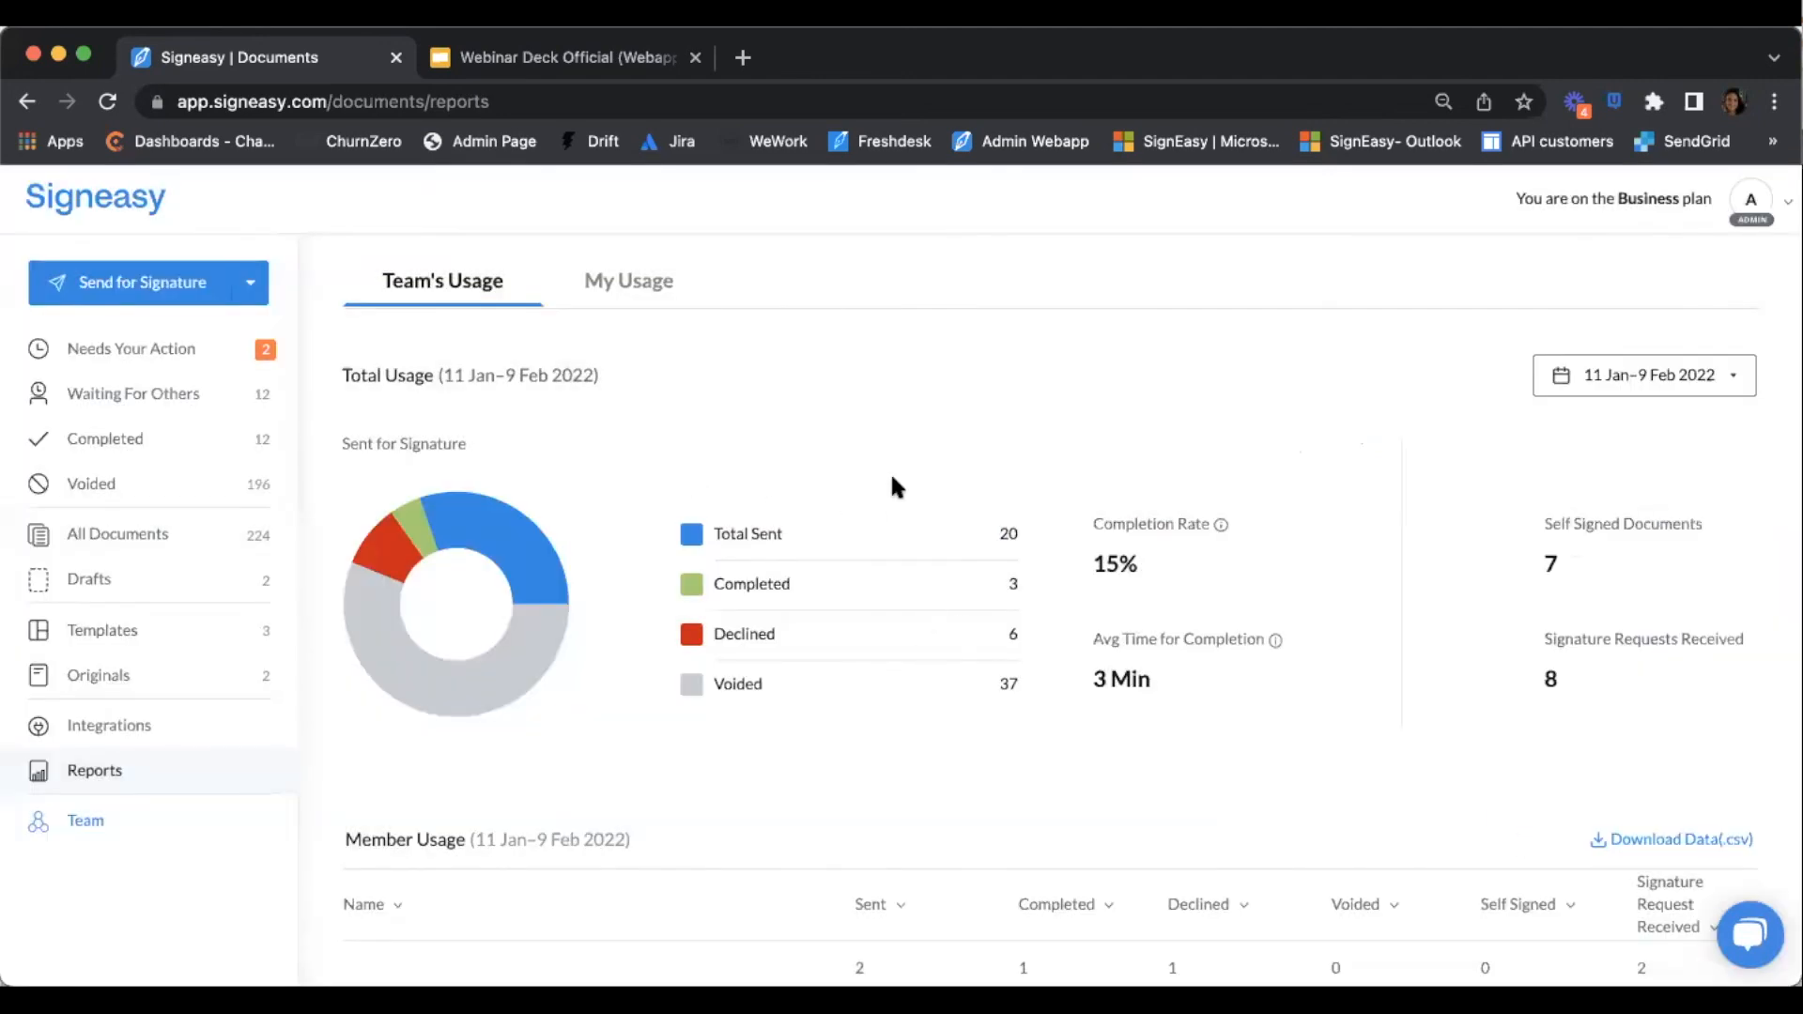
{"action": "scroll", "coordinate": [894, 487], "scroll_direction": "down", "scroll_amount": 3}
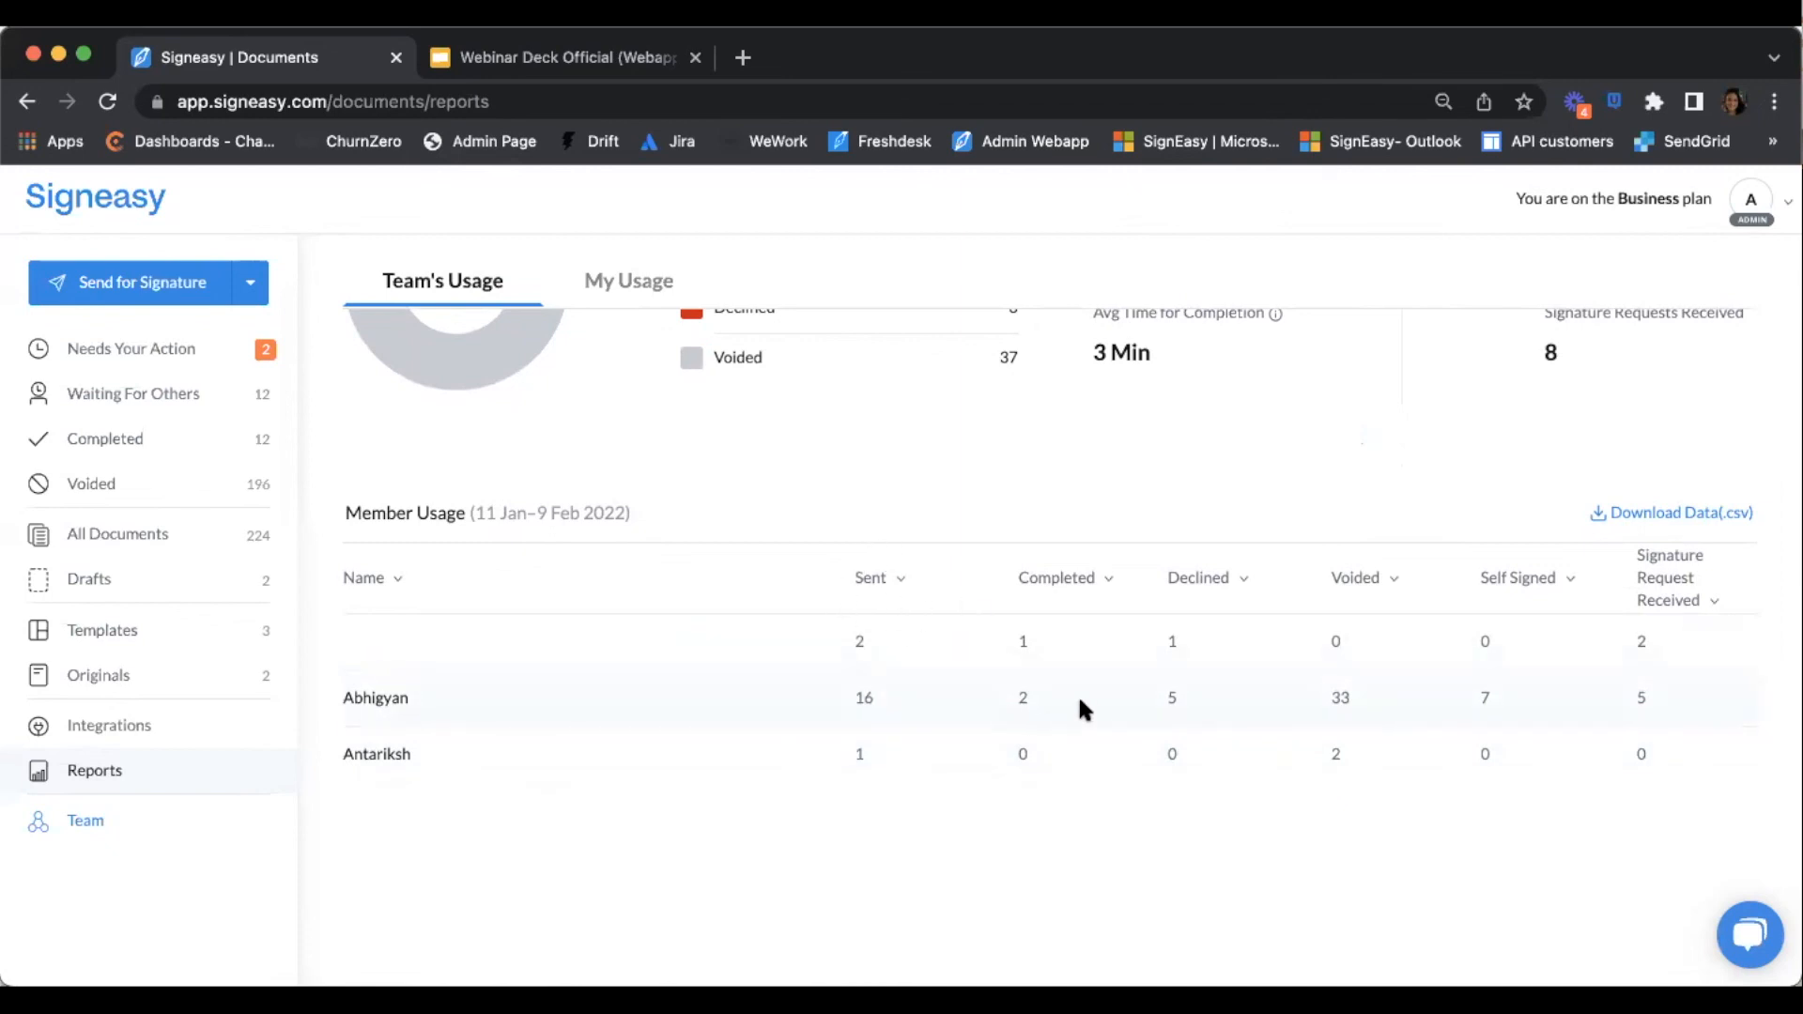
{"action": "scroll", "coordinate": [1245, 724], "scroll_direction": "up", "scroll_amount": 1}
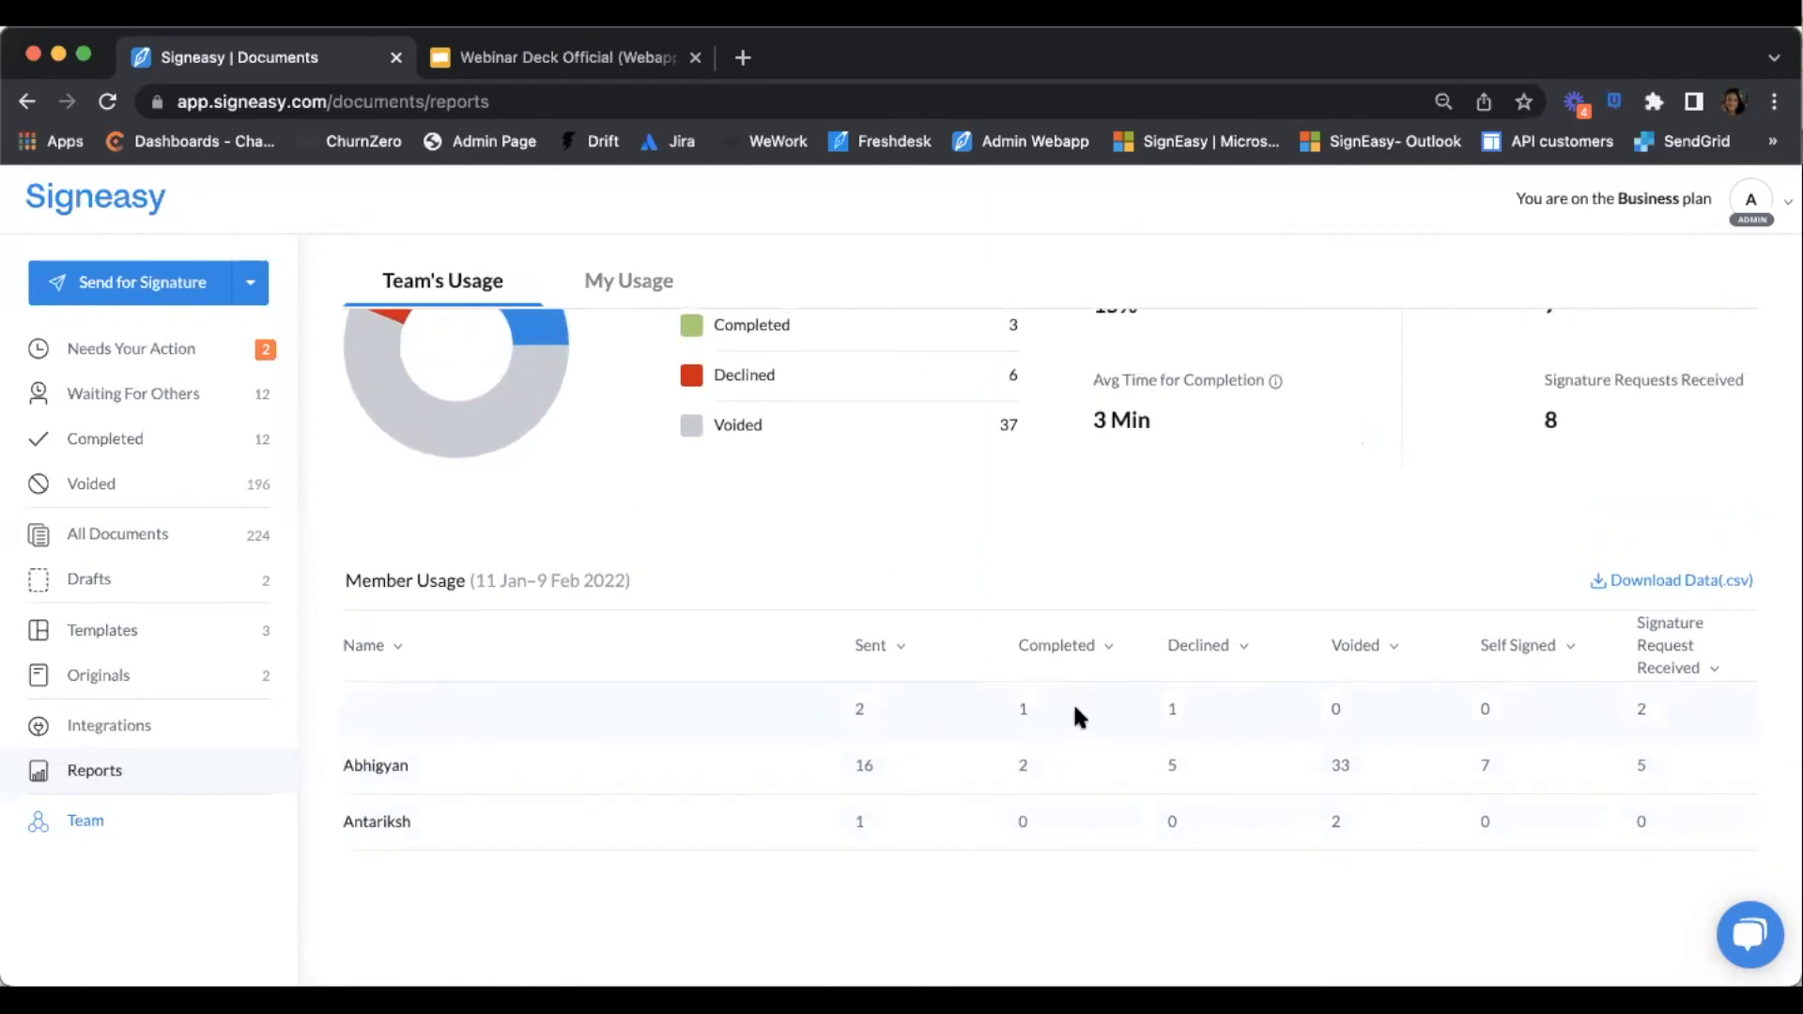
{"action": "scroll", "coordinate": [1373, 554], "scroll_direction": "up", "scroll_amount": 3}
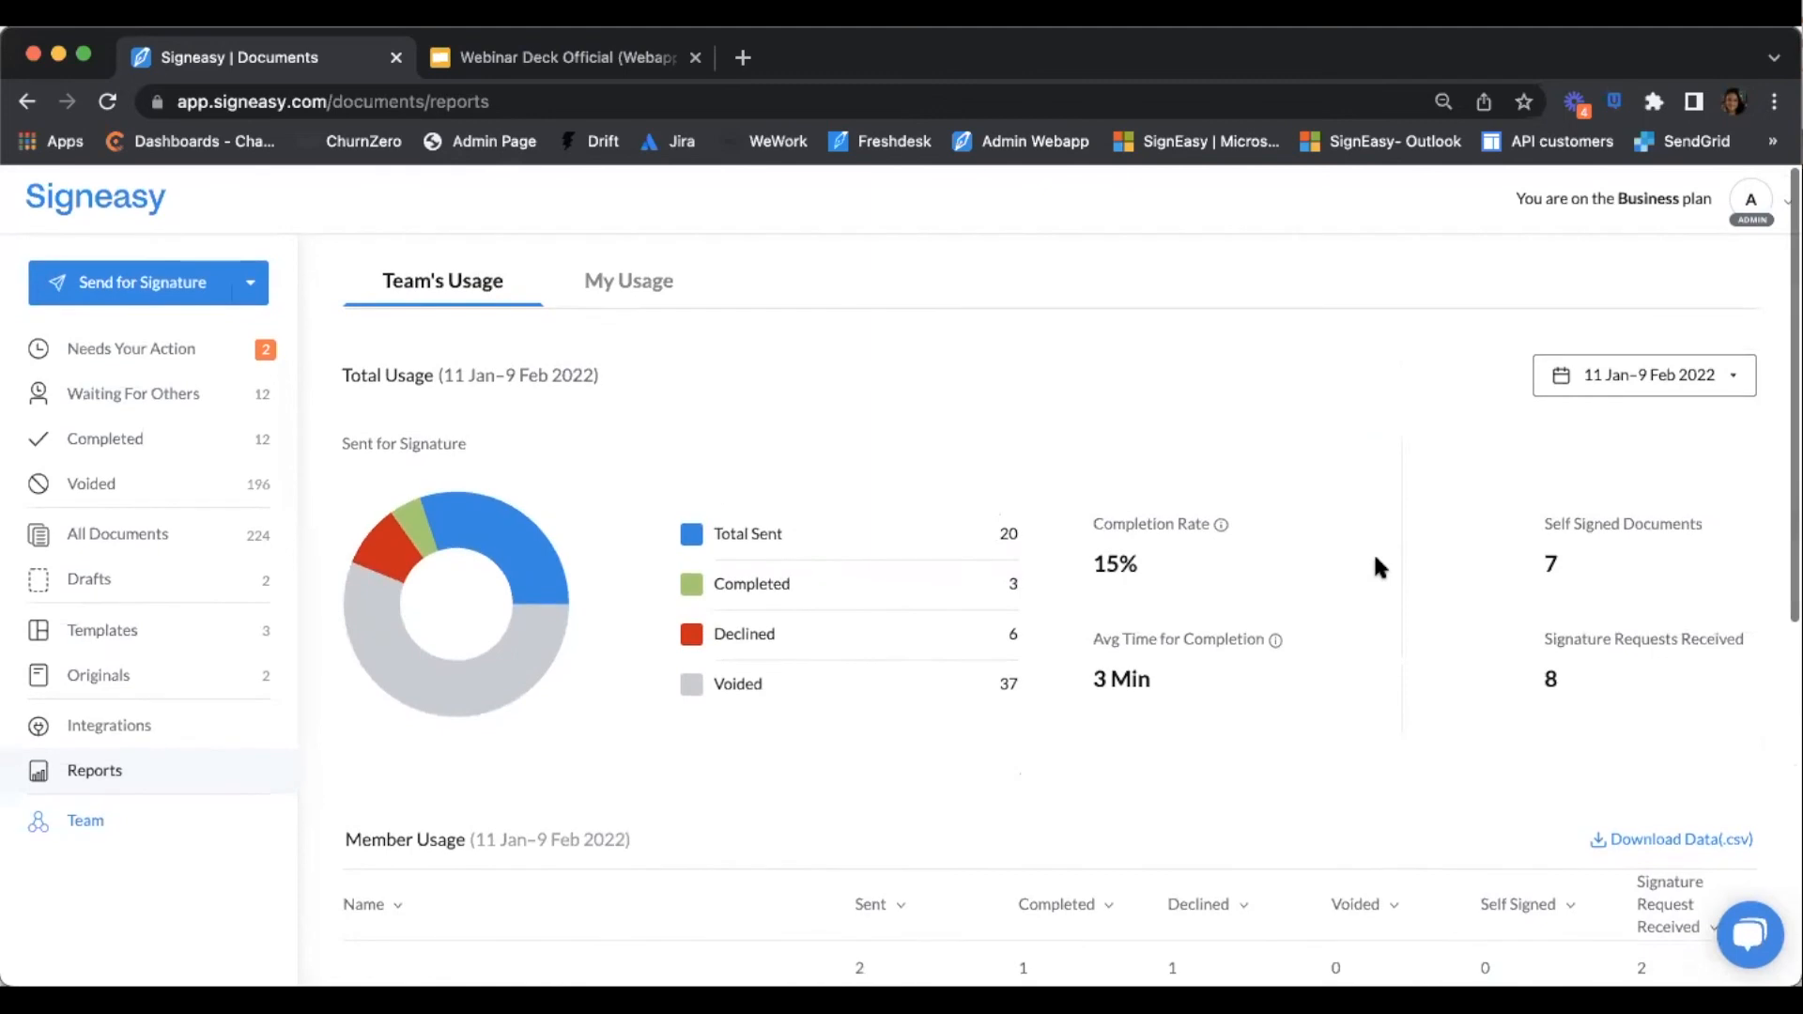
{"action": "scroll", "coordinate": [1373, 554], "scroll_direction": "down", "scroll_amount": 3}
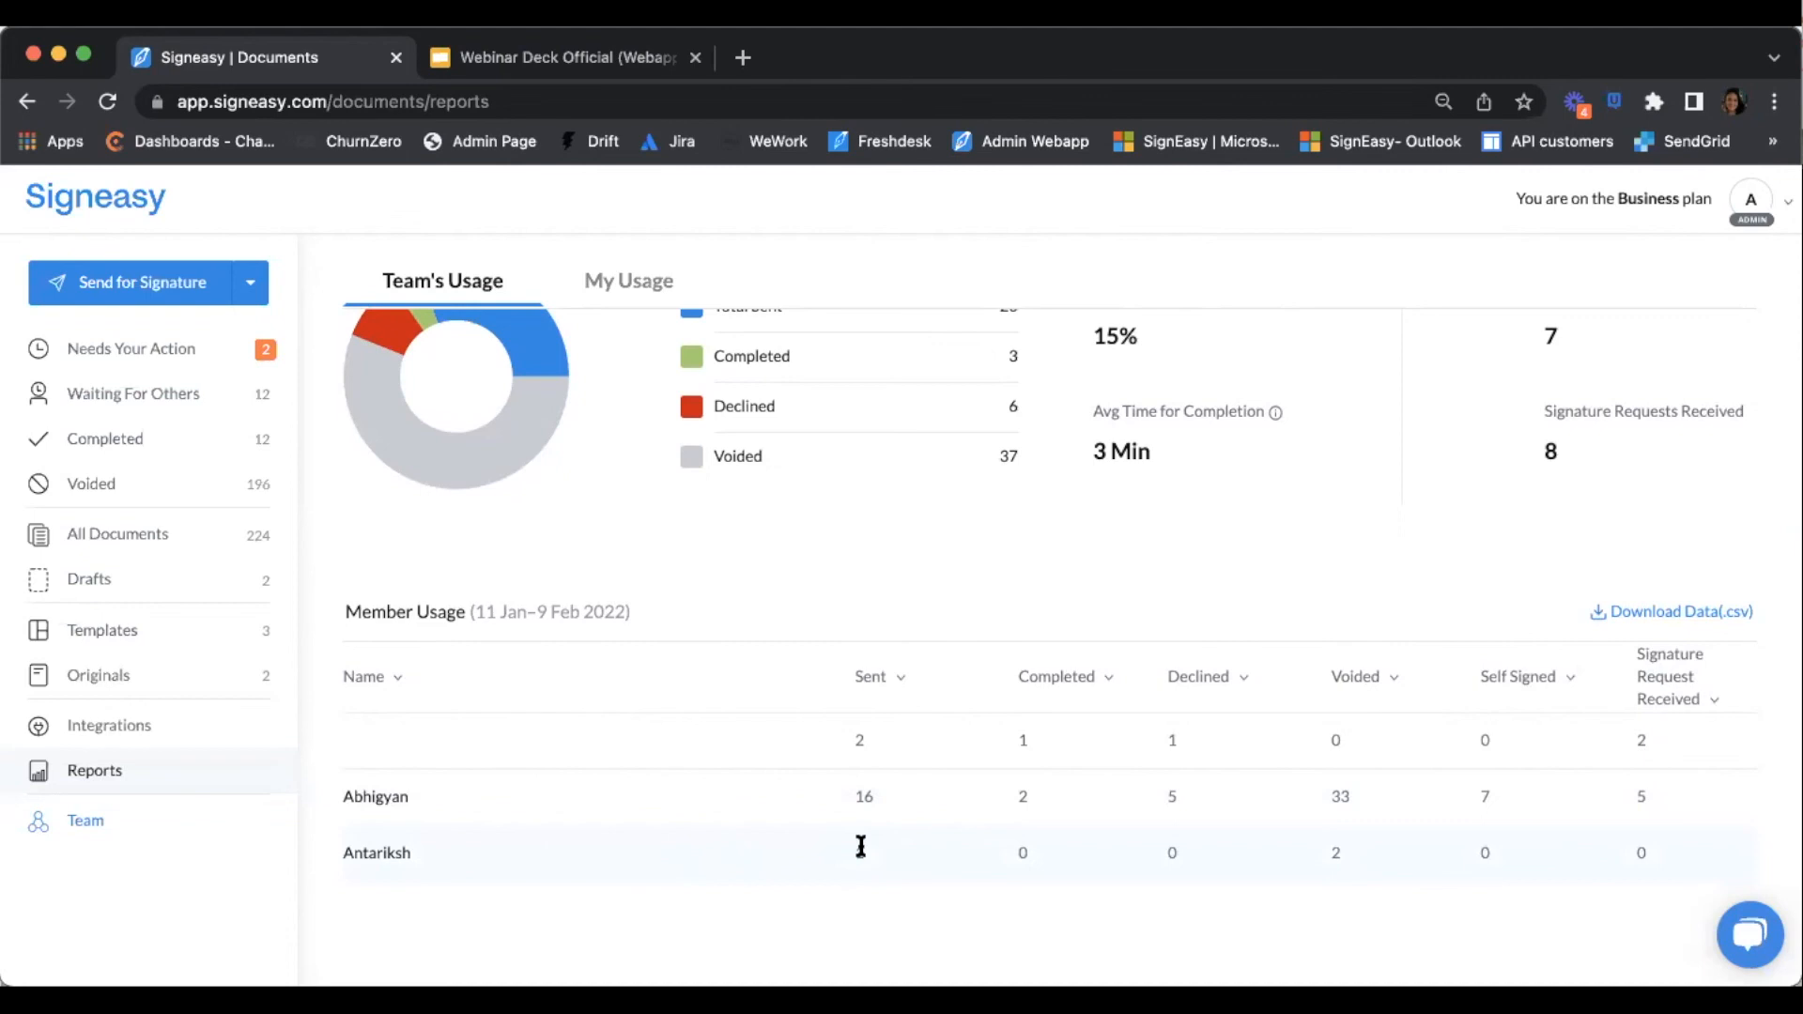
{"action": "scroll", "coordinate": [1100, 576], "scroll_direction": "up", "scroll_amount": 3}
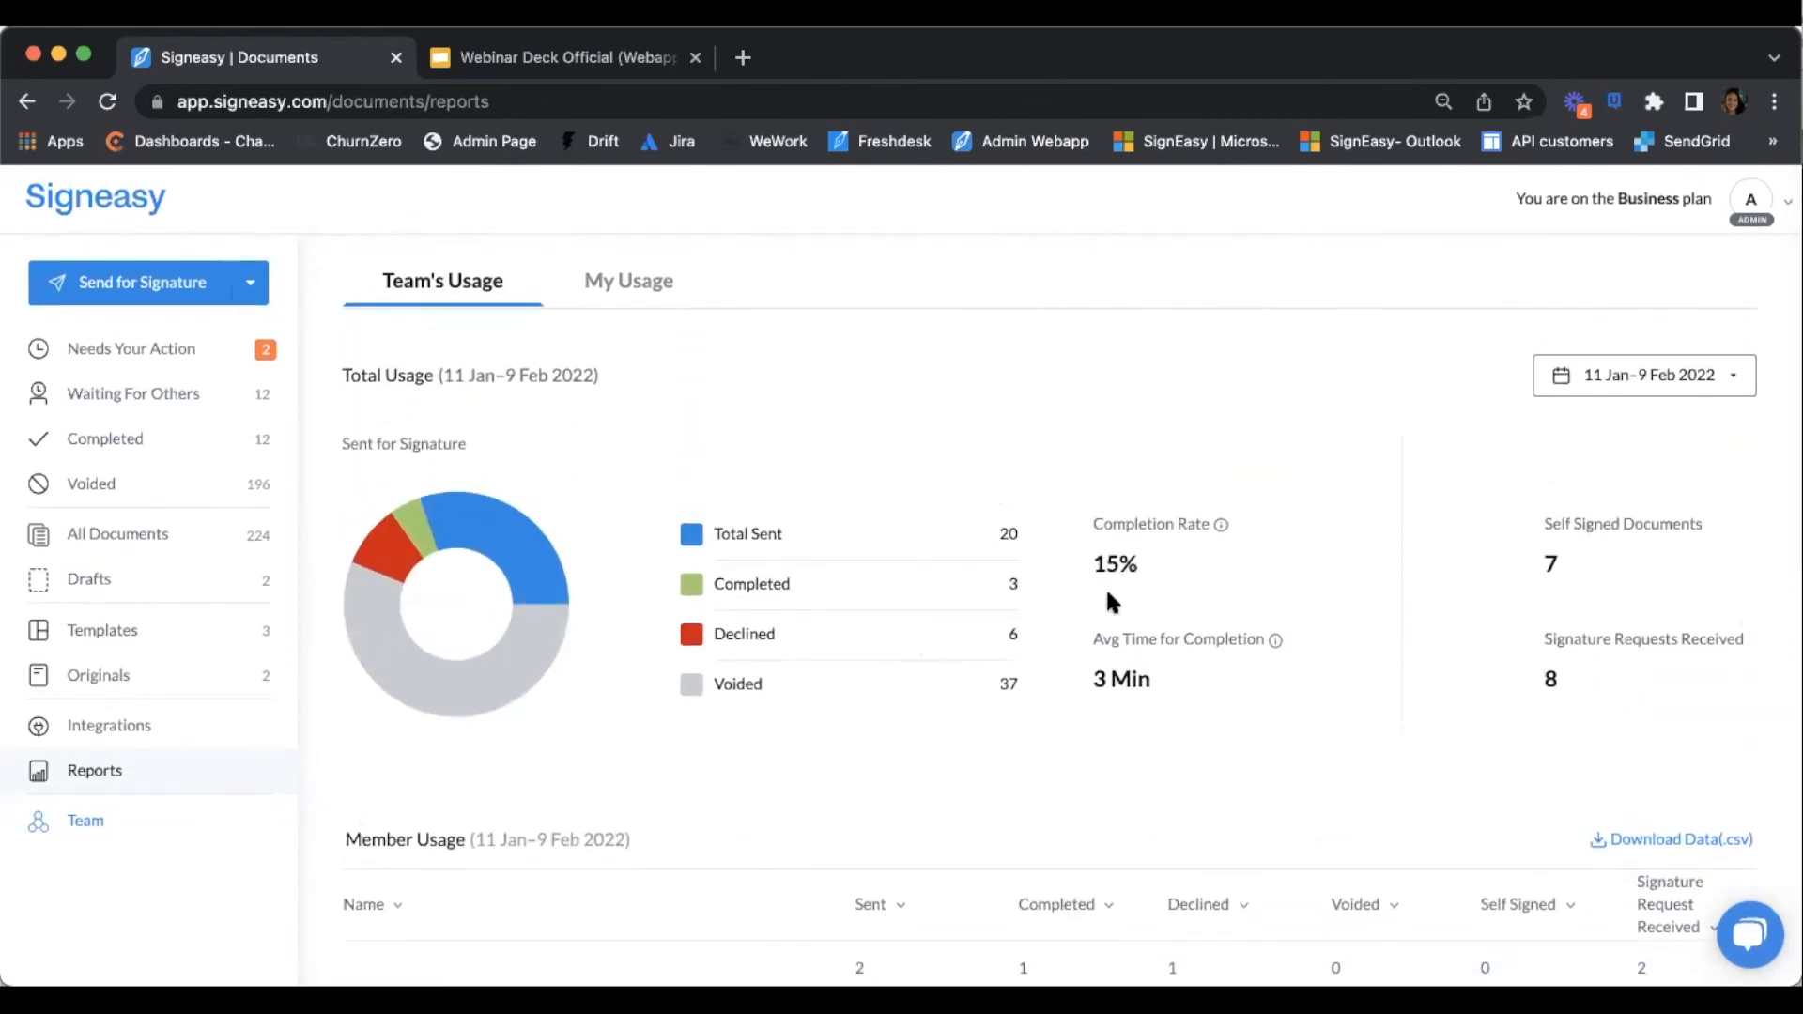
Highlight the 3 Min average completion time, then switch to the My Usage report
{"action": "triple_click", "coordinate": [1116, 634]}
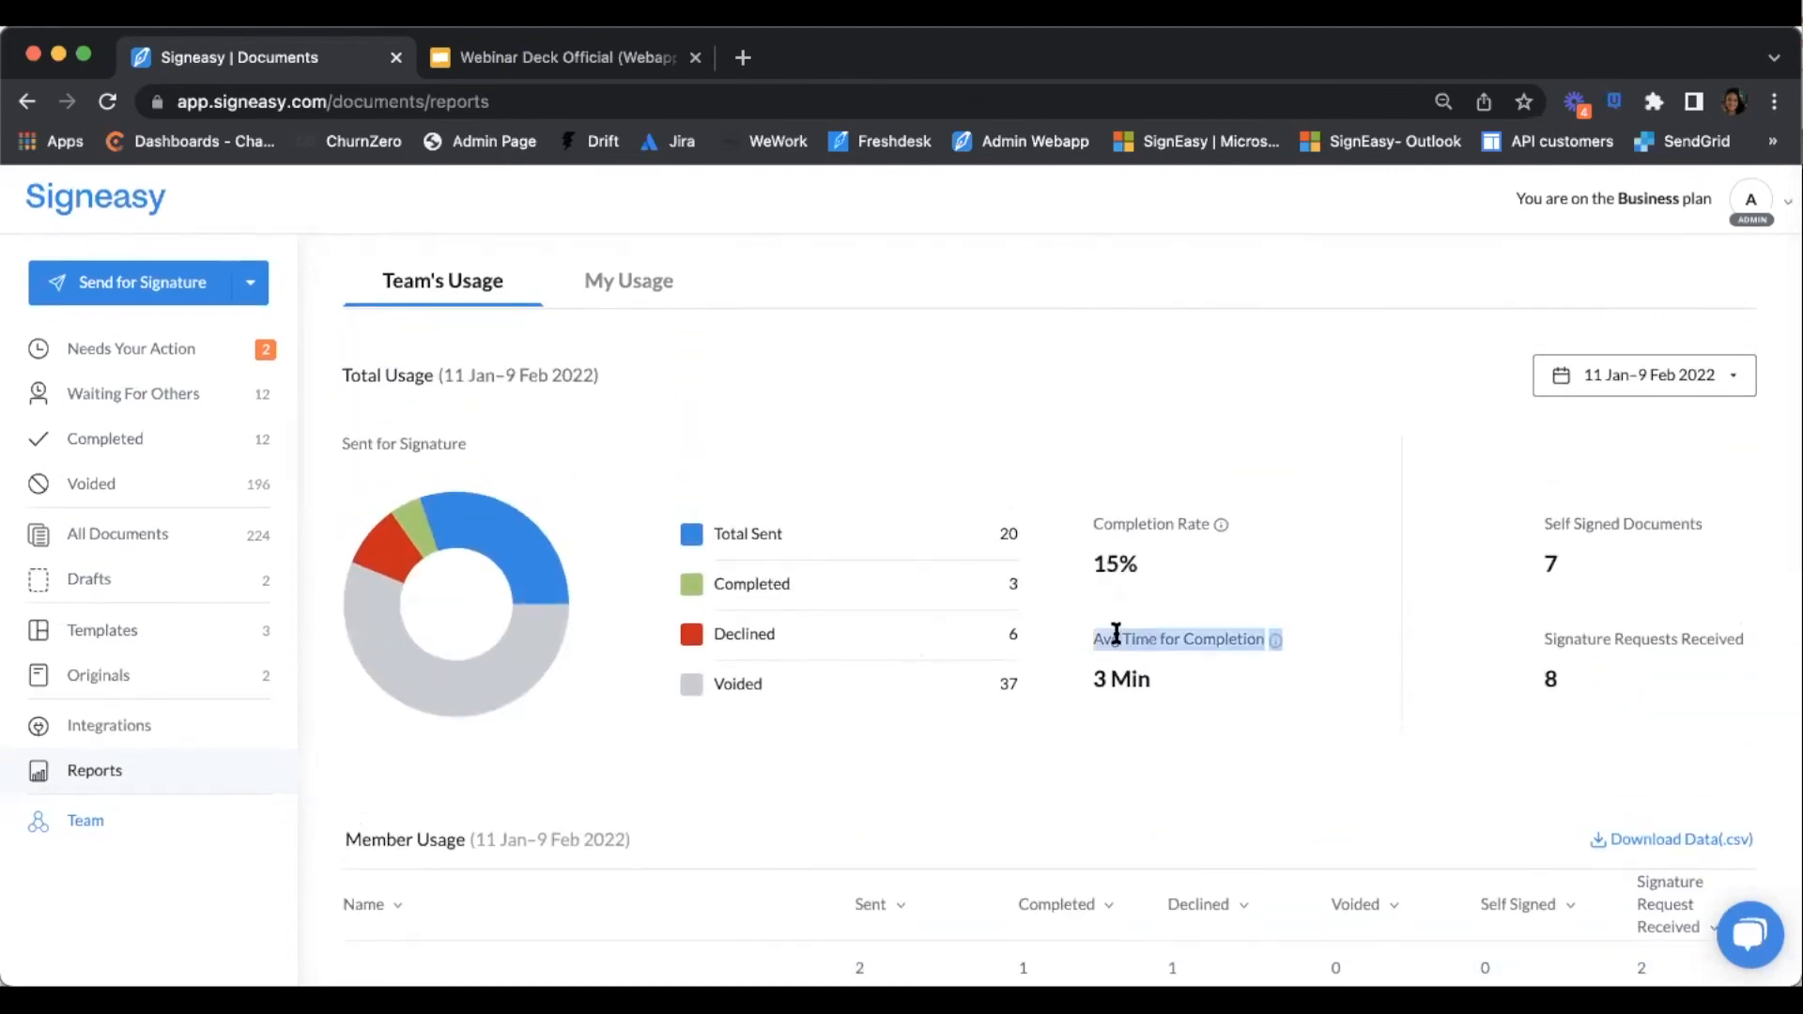
{"action": "left_click", "coordinate": [1174, 677]}
{"action": "scroll", "coordinate": [1175, 680], "scroll_direction": "down", "scroll_amount": 2}
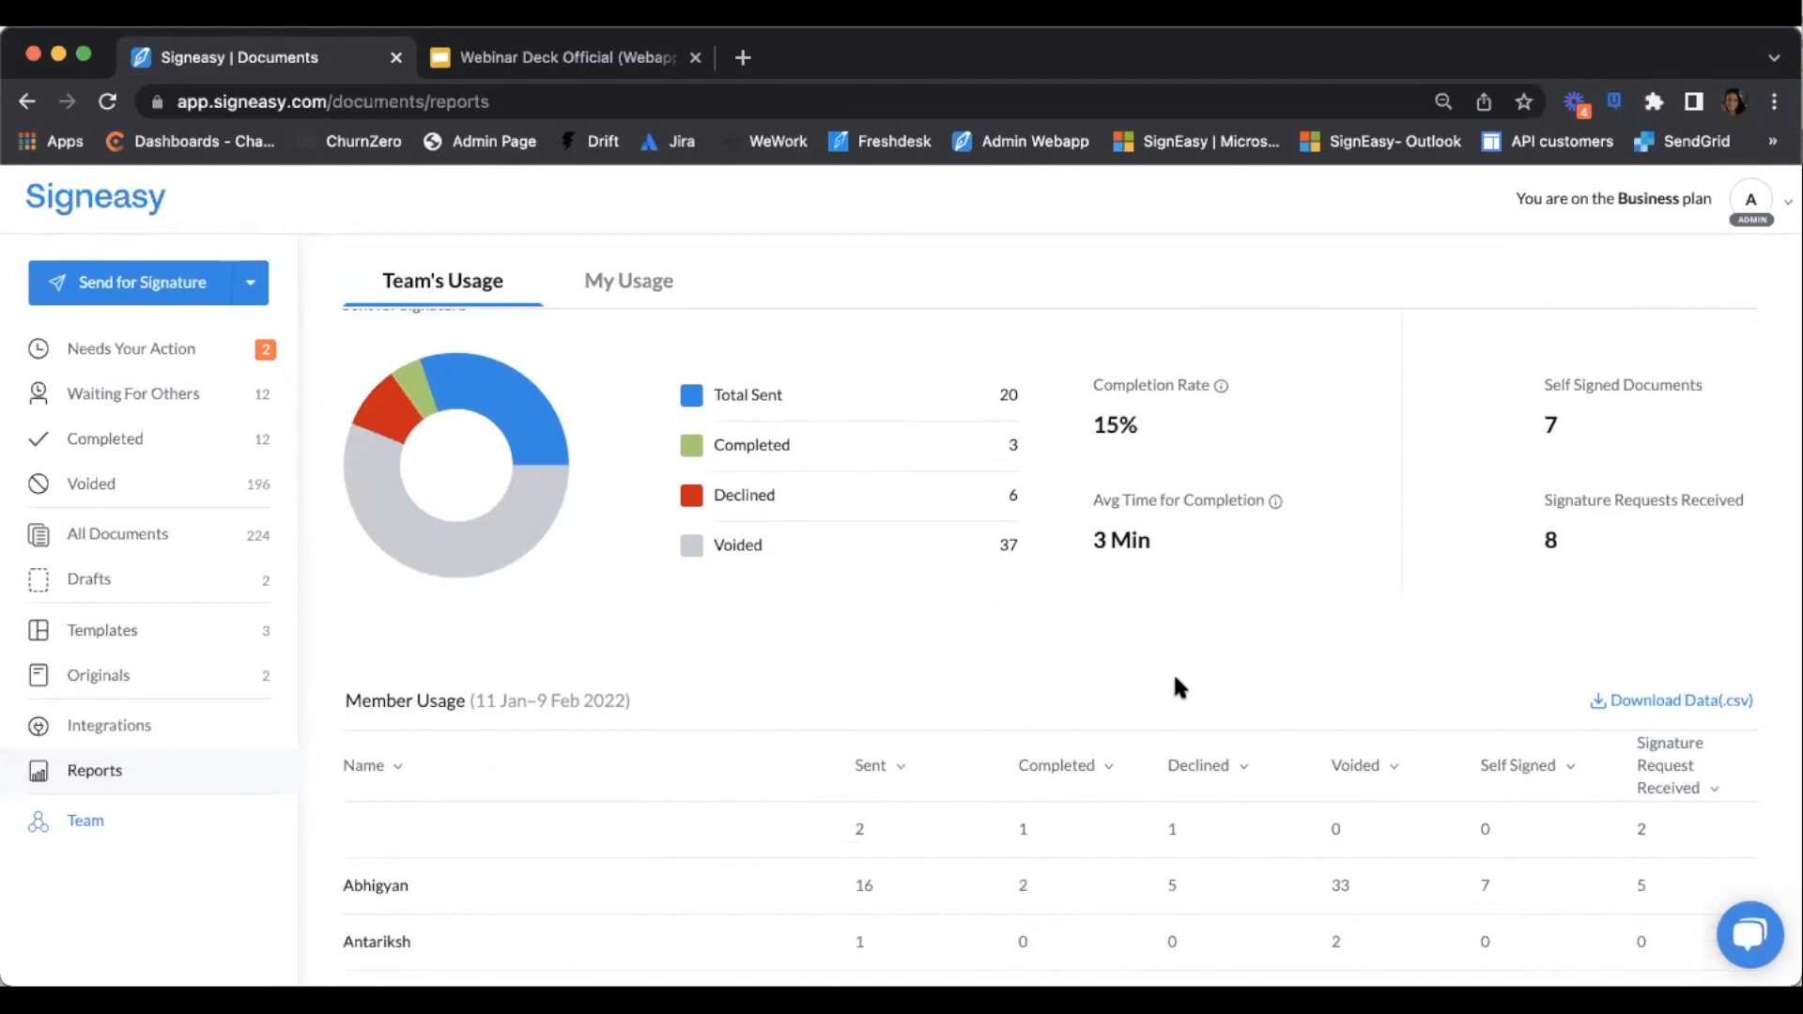
{"action": "double_click", "coordinate": [1100, 539]}
{"action": "scroll", "coordinate": [1129, 576], "scroll_direction": "up", "scroll_amount": 2}
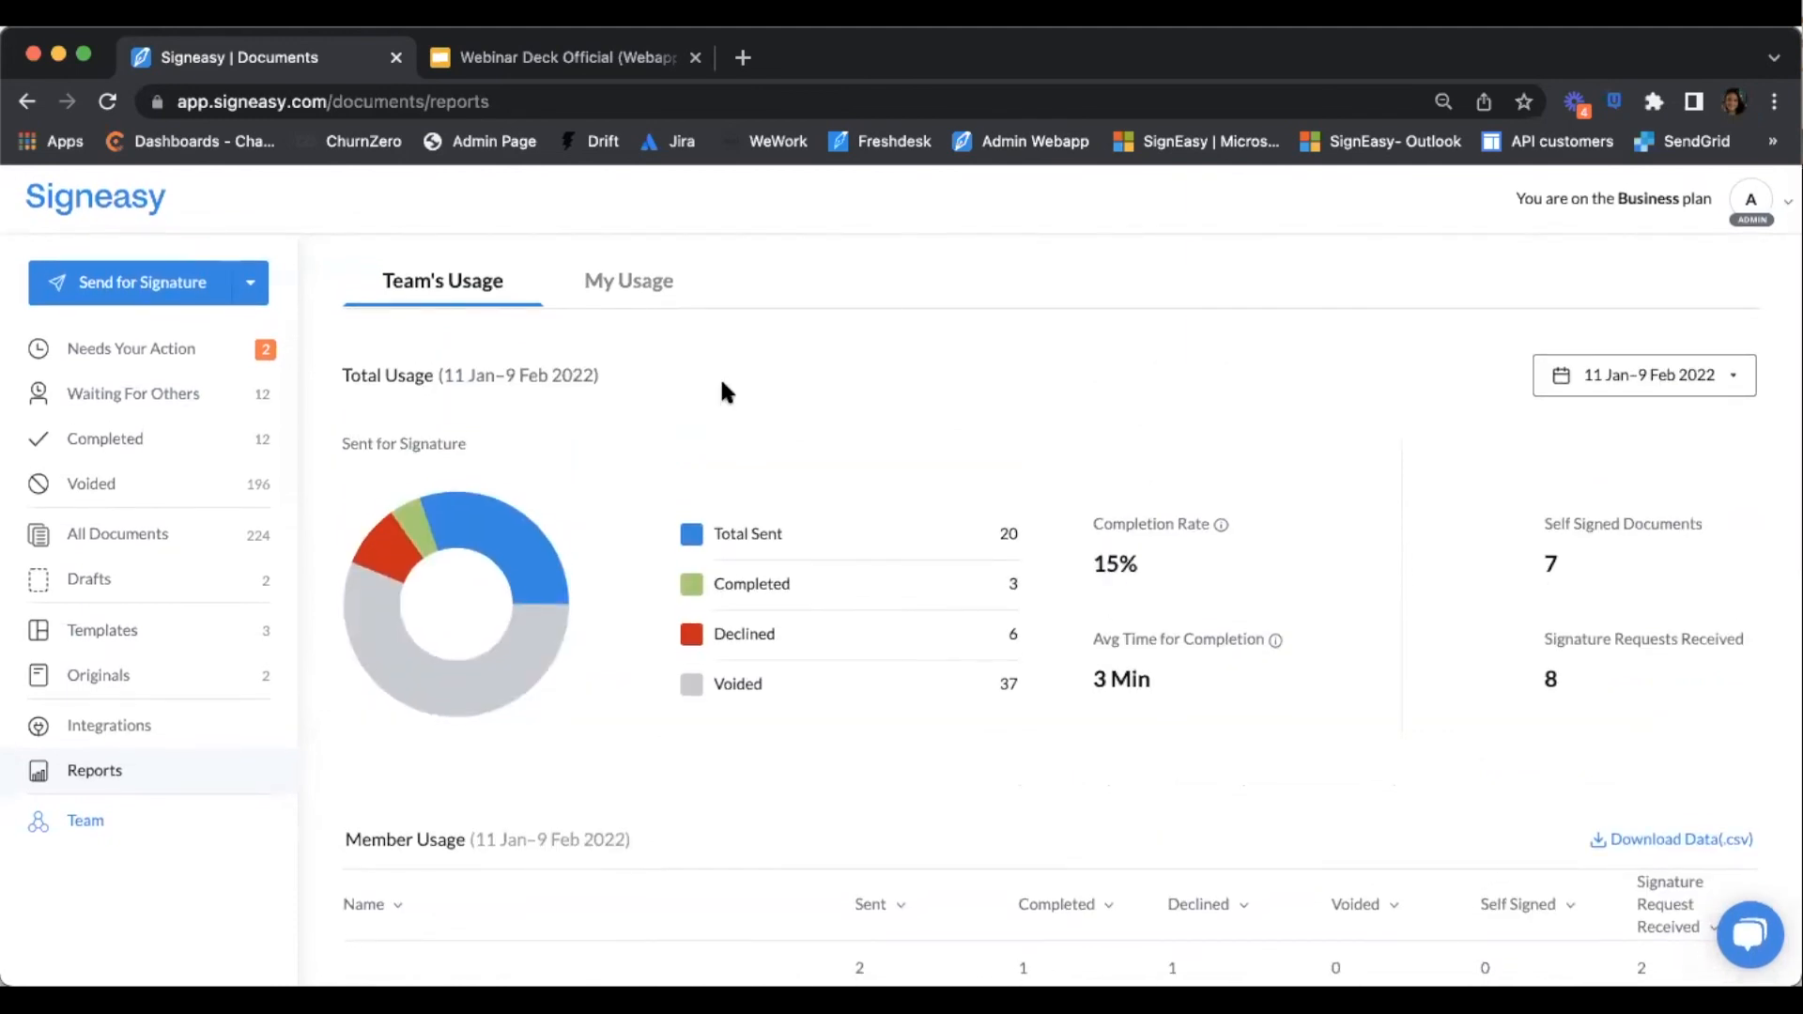
{"action": "left_click", "coordinate": [623, 296]}
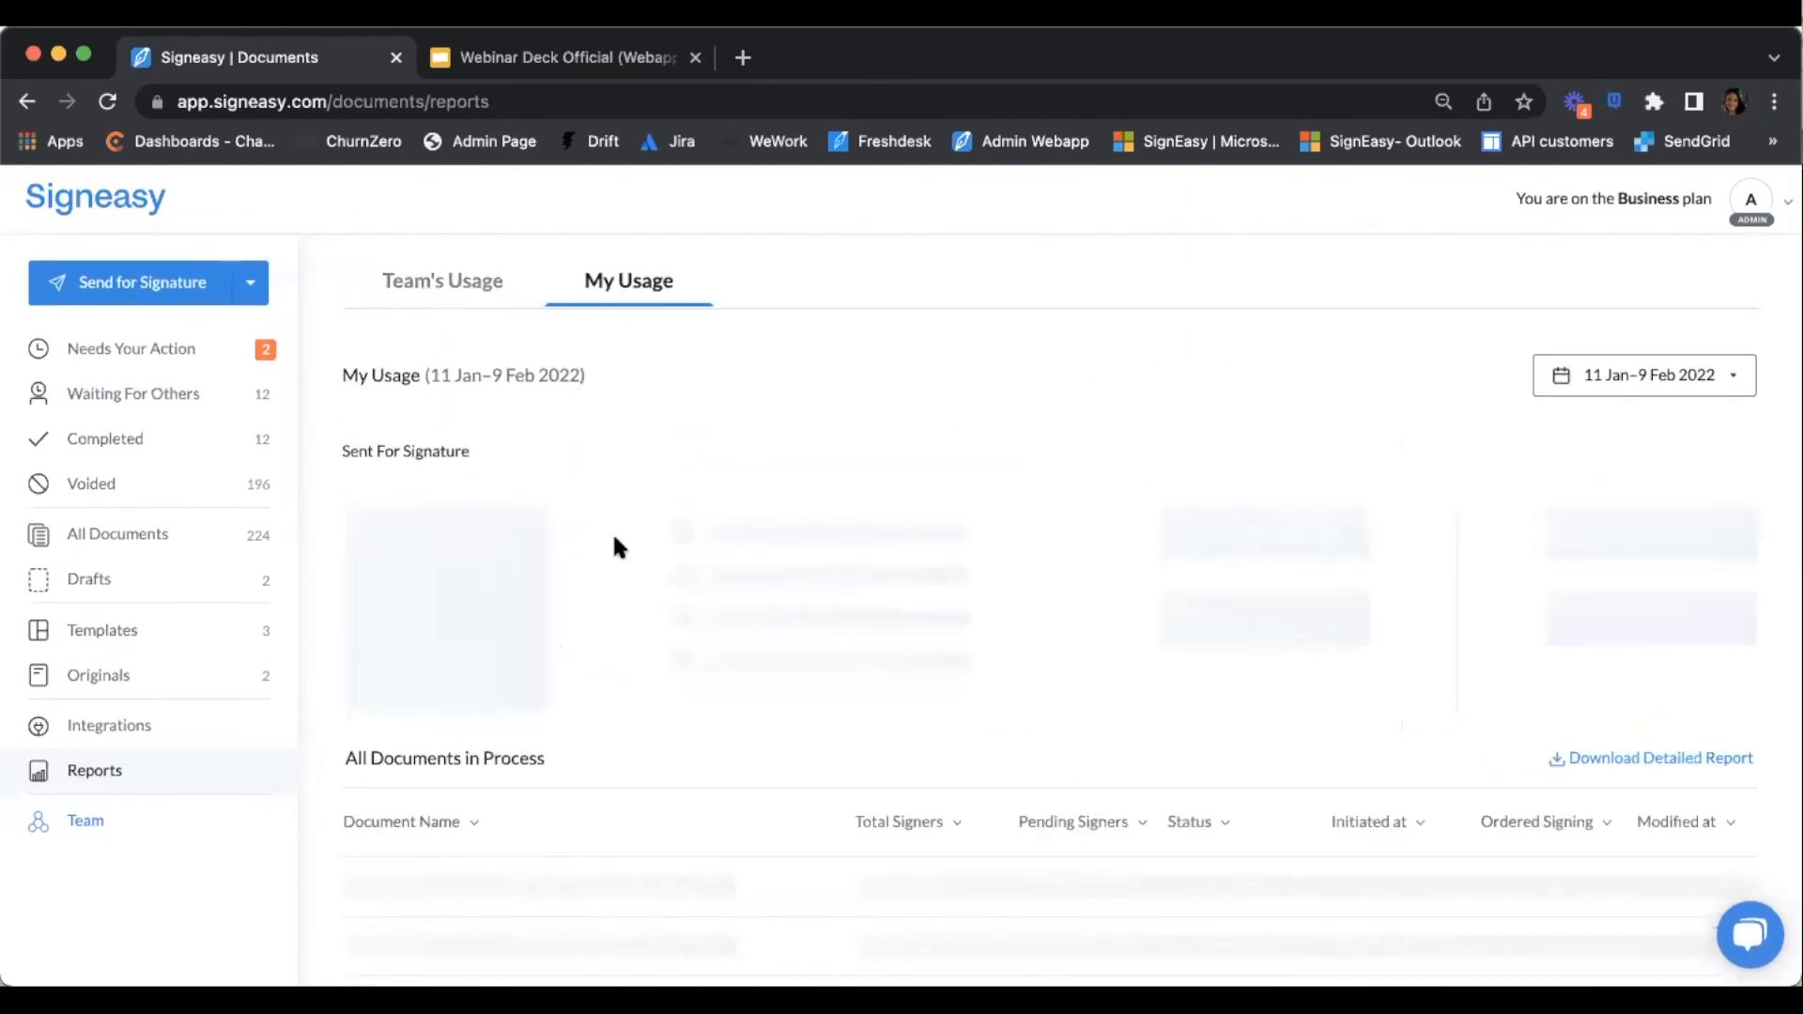
Return to Team's Usage, then go to the Waiting For Others list
{"action": "left_click", "coordinate": [455, 289]}
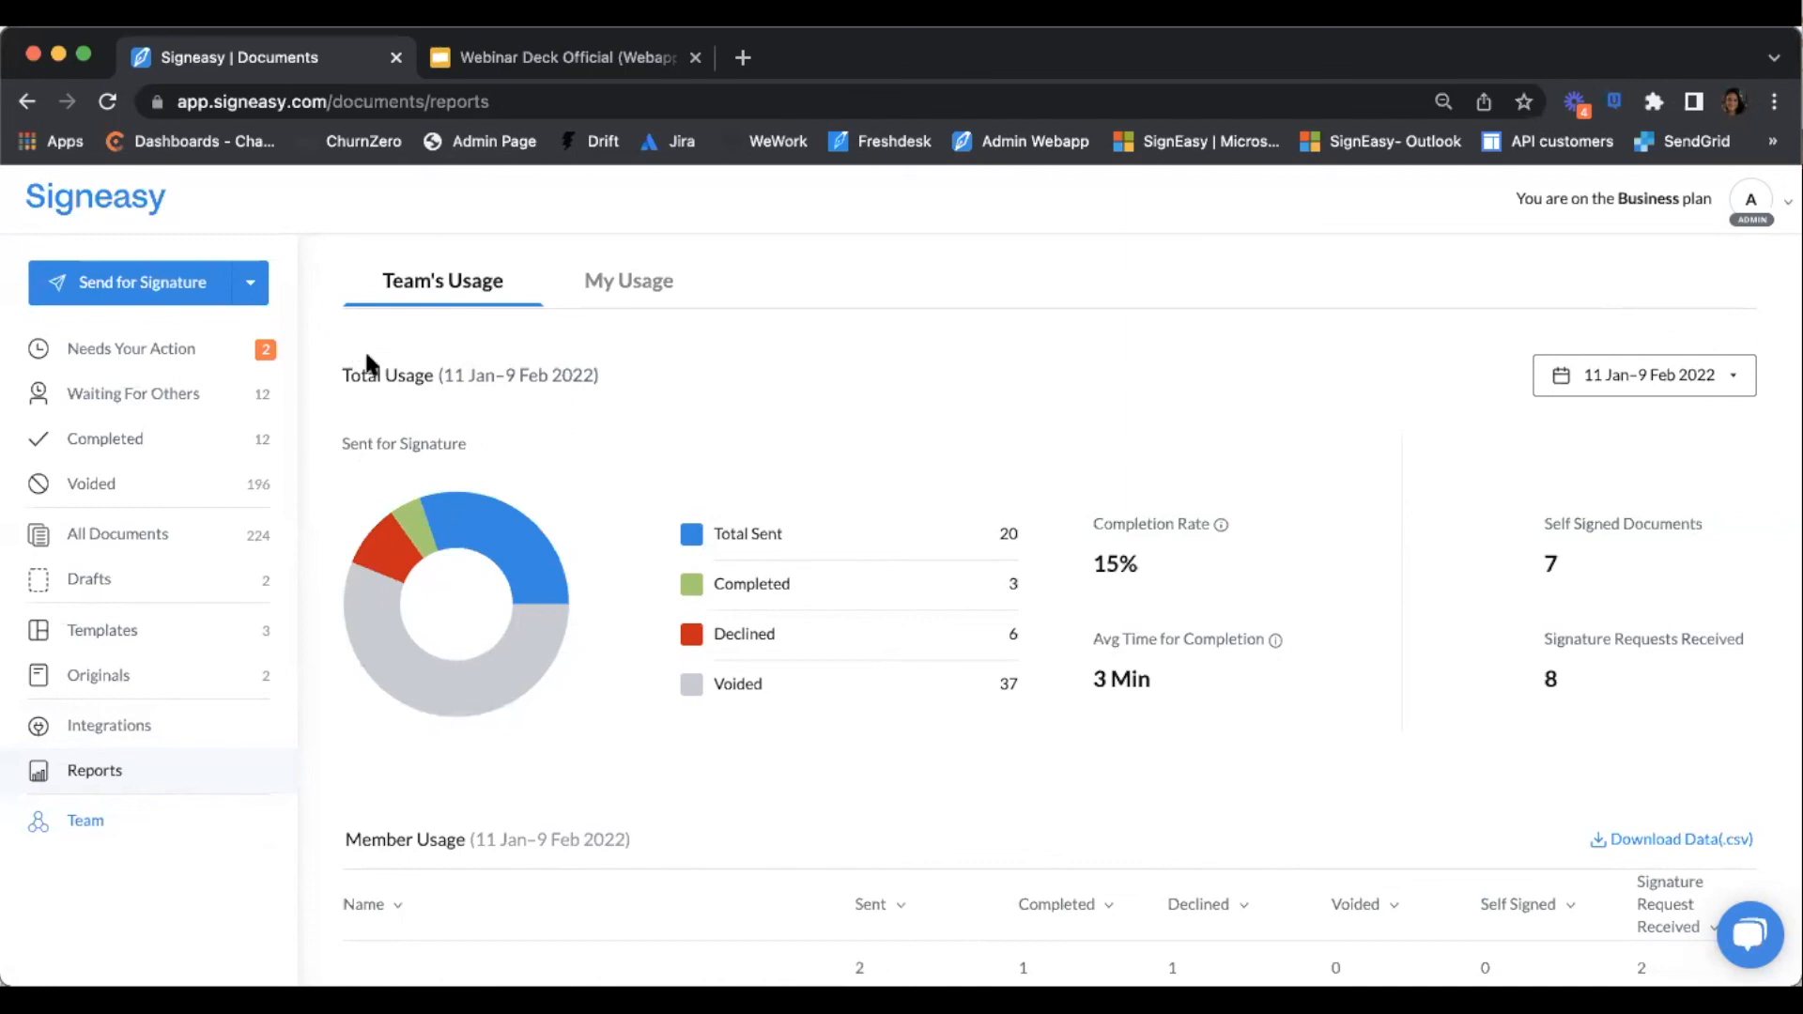
{"action": "left_click", "coordinate": [145, 397]}
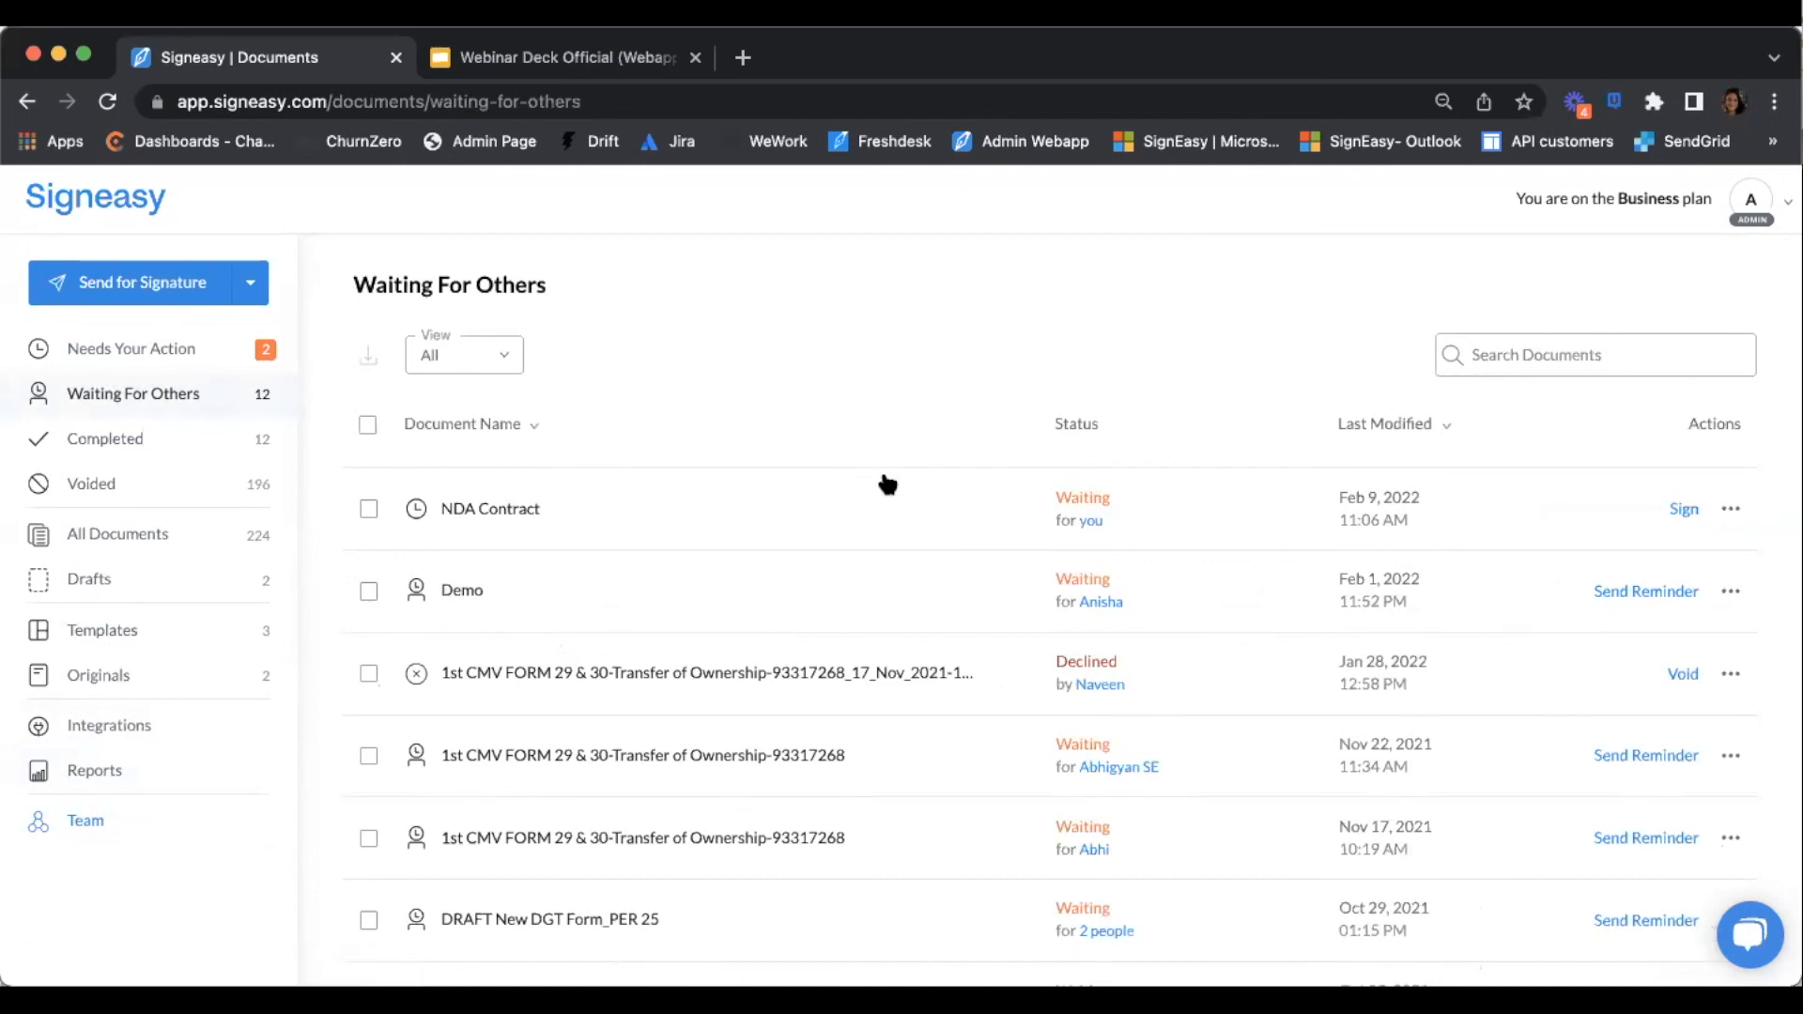
Check the NDA Contract's signers and show its row actions menu
{"action": "mouse_move", "coordinate": [1092, 527]}
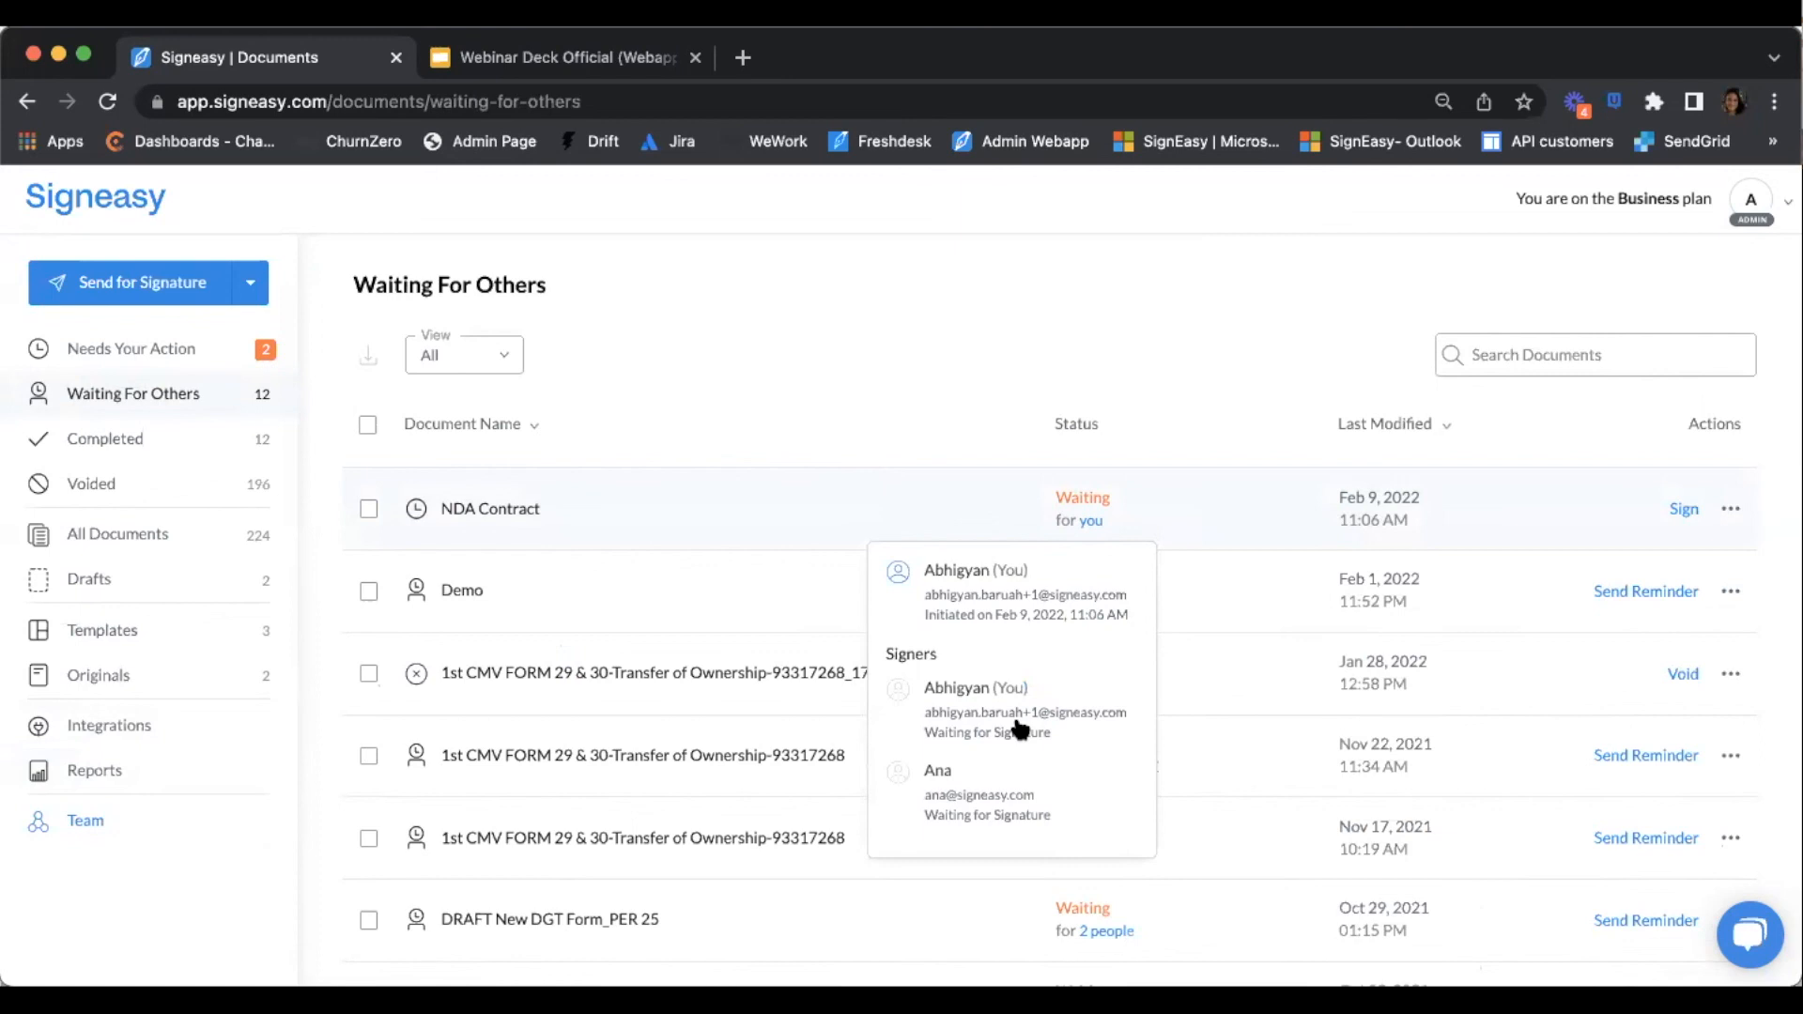
{"action": "left_click", "coordinate": [1730, 512]}
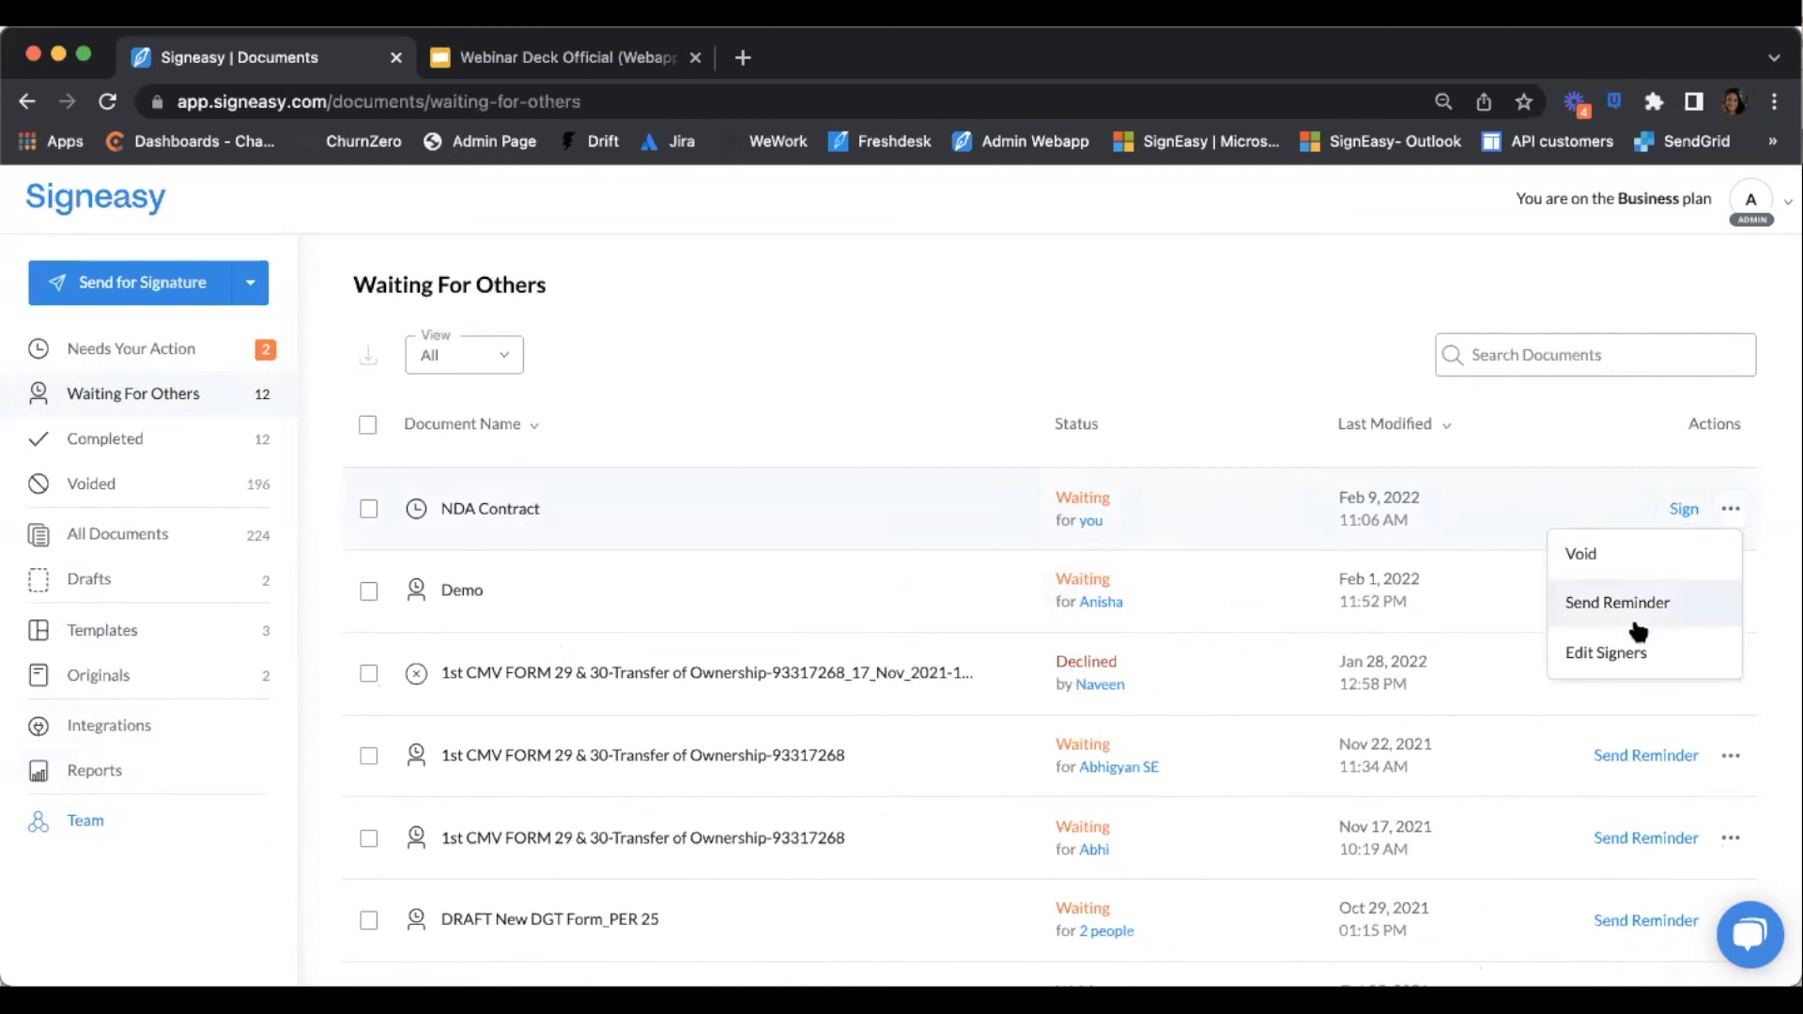
Open Edit Signers for the NDA Contract and inspect the signers' name and email fields
{"action": "left_click", "coordinate": [1603, 648]}
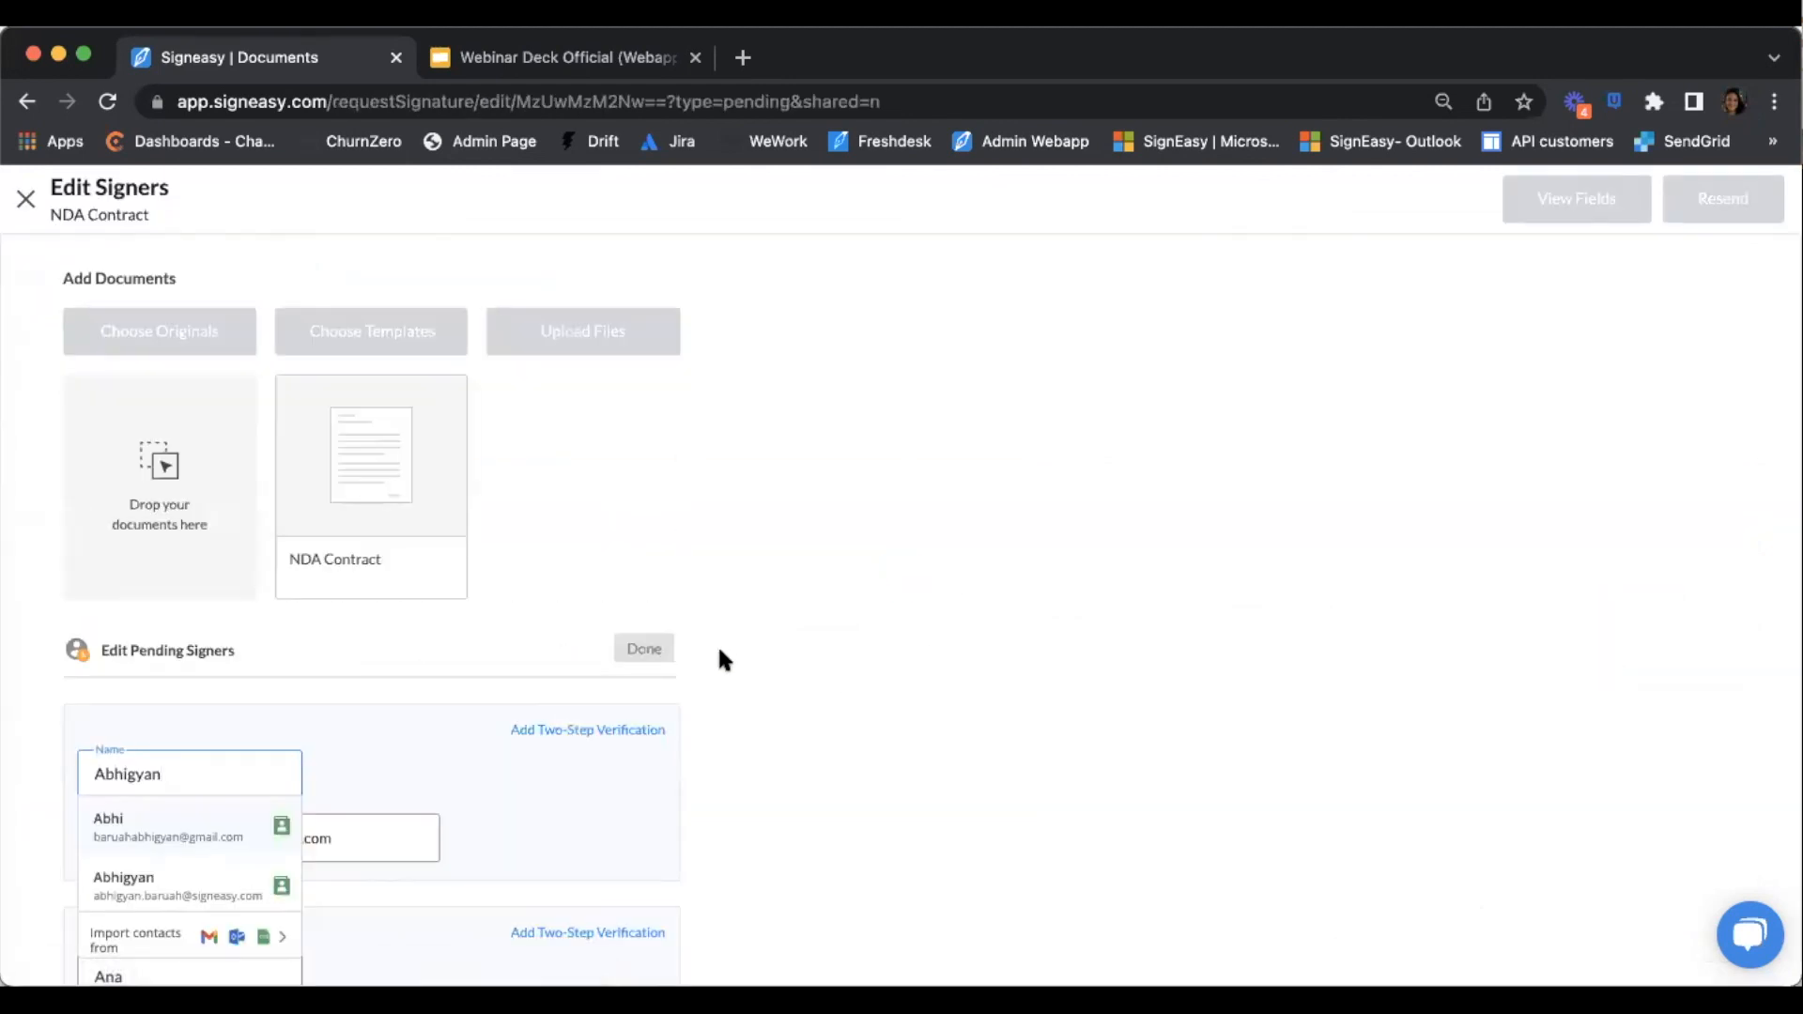
{"action": "scroll", "coordinate": [723, 656], "scroll_direction": "down", "scroll_amount": 2}
{"action": "left_click", "coordinate": [293, 648]}
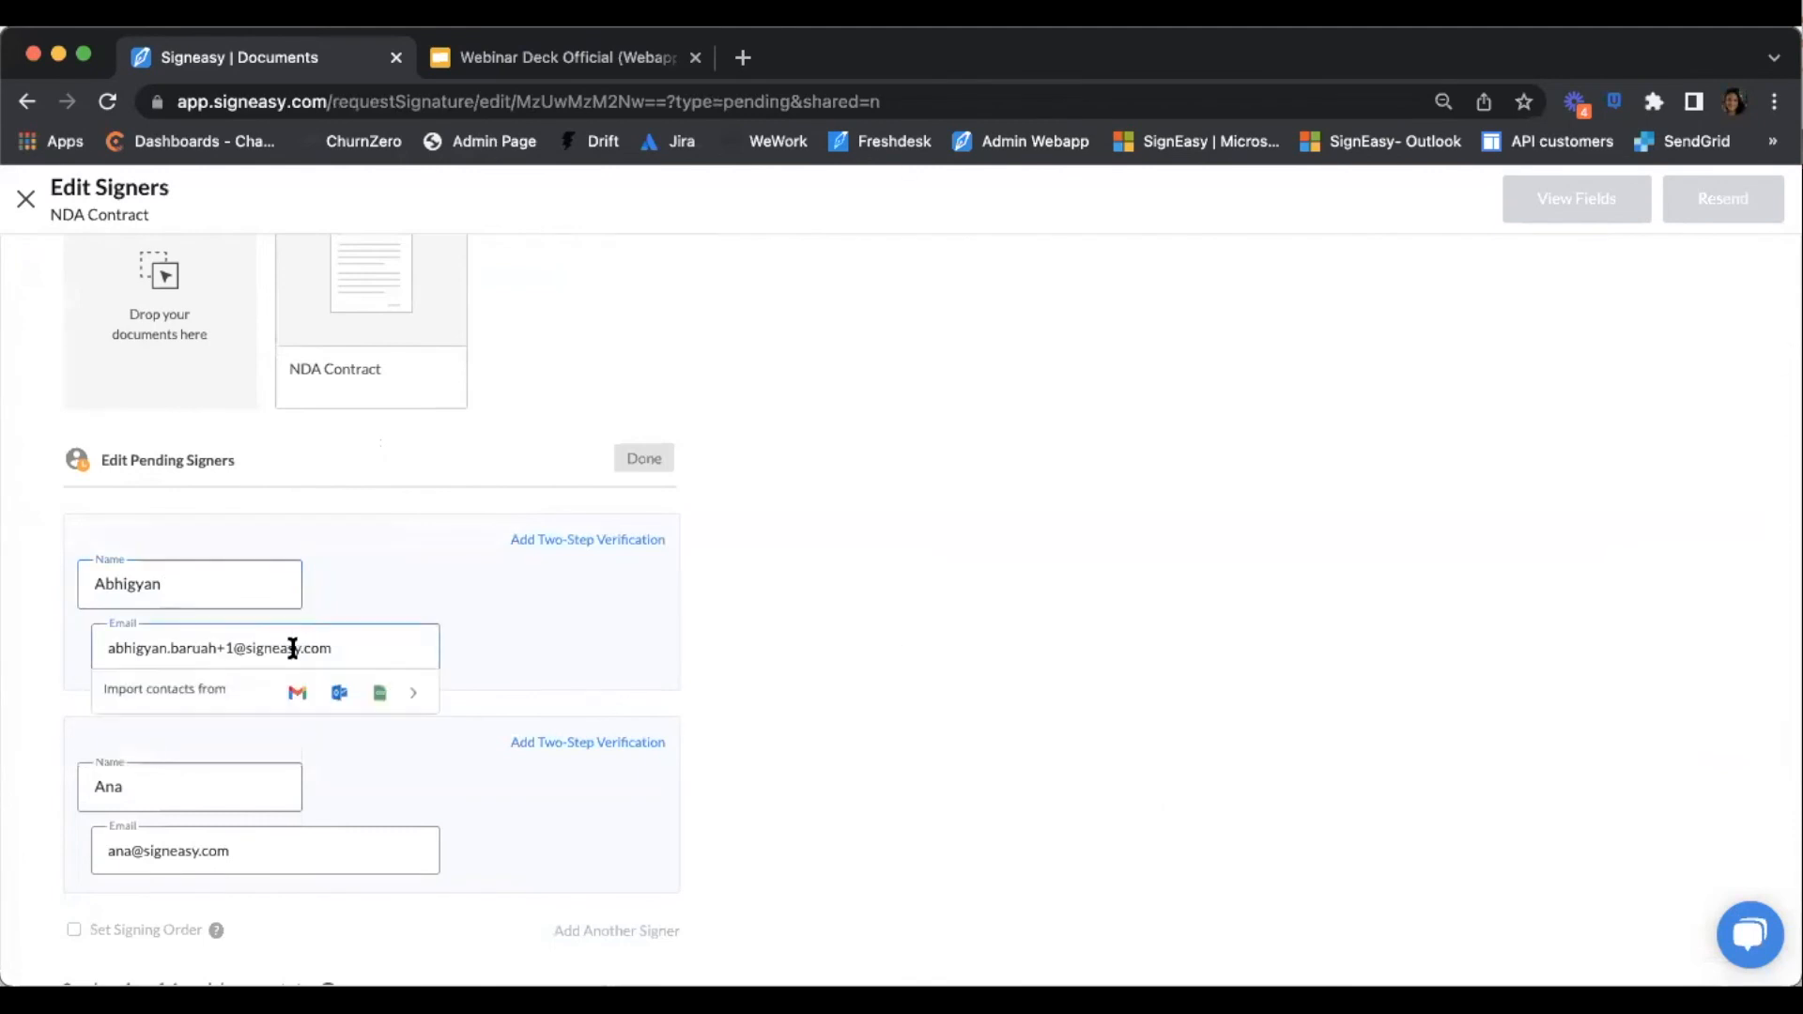
{"action": "left_click", "coordinate": [190, 795]}
{"action": "left_click", "coordinate": [376, 805]}
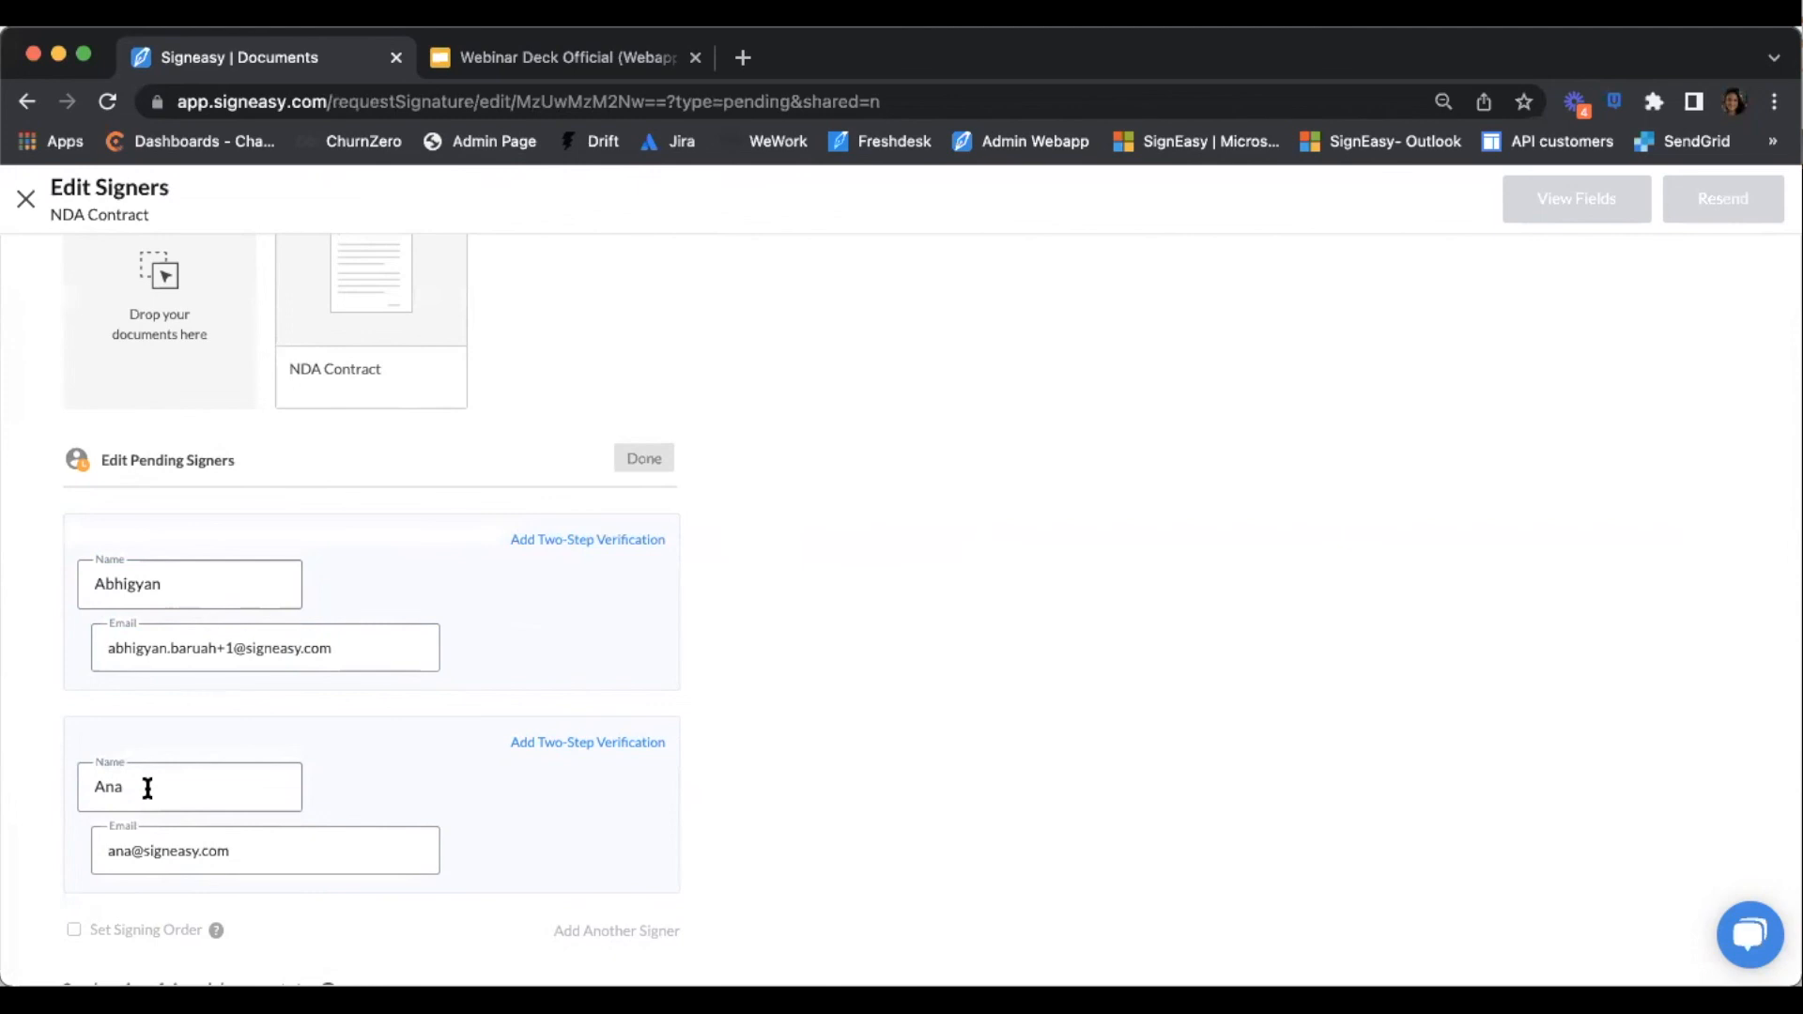
{"action": "left_click", "coordinate": [132, 793]}
{"action": "left_click_drag", "start_coordinate": [133, 794], "coordinate": [82, 794]}
{"action": "left_click", "coordinate": [391, 850]}
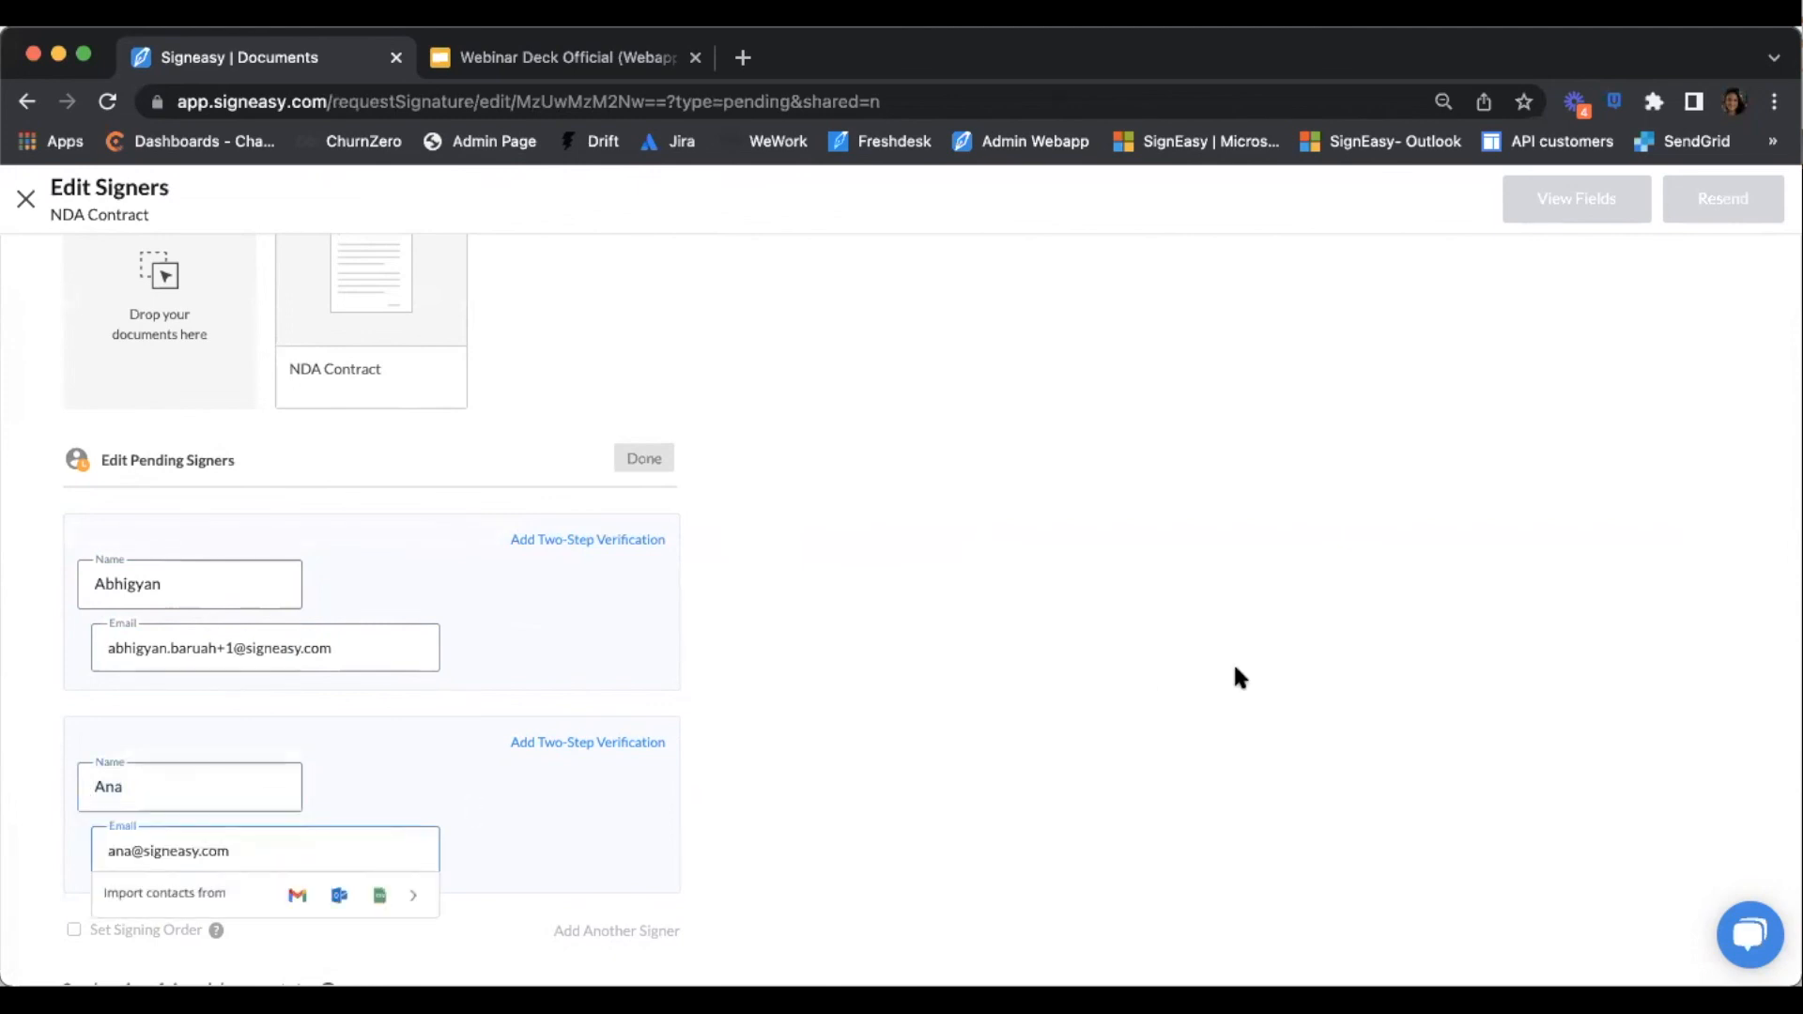
{"action": "scroll", "coordinate": [1667, 313], "scroll_direction": "up", "scroll_amount": 3}
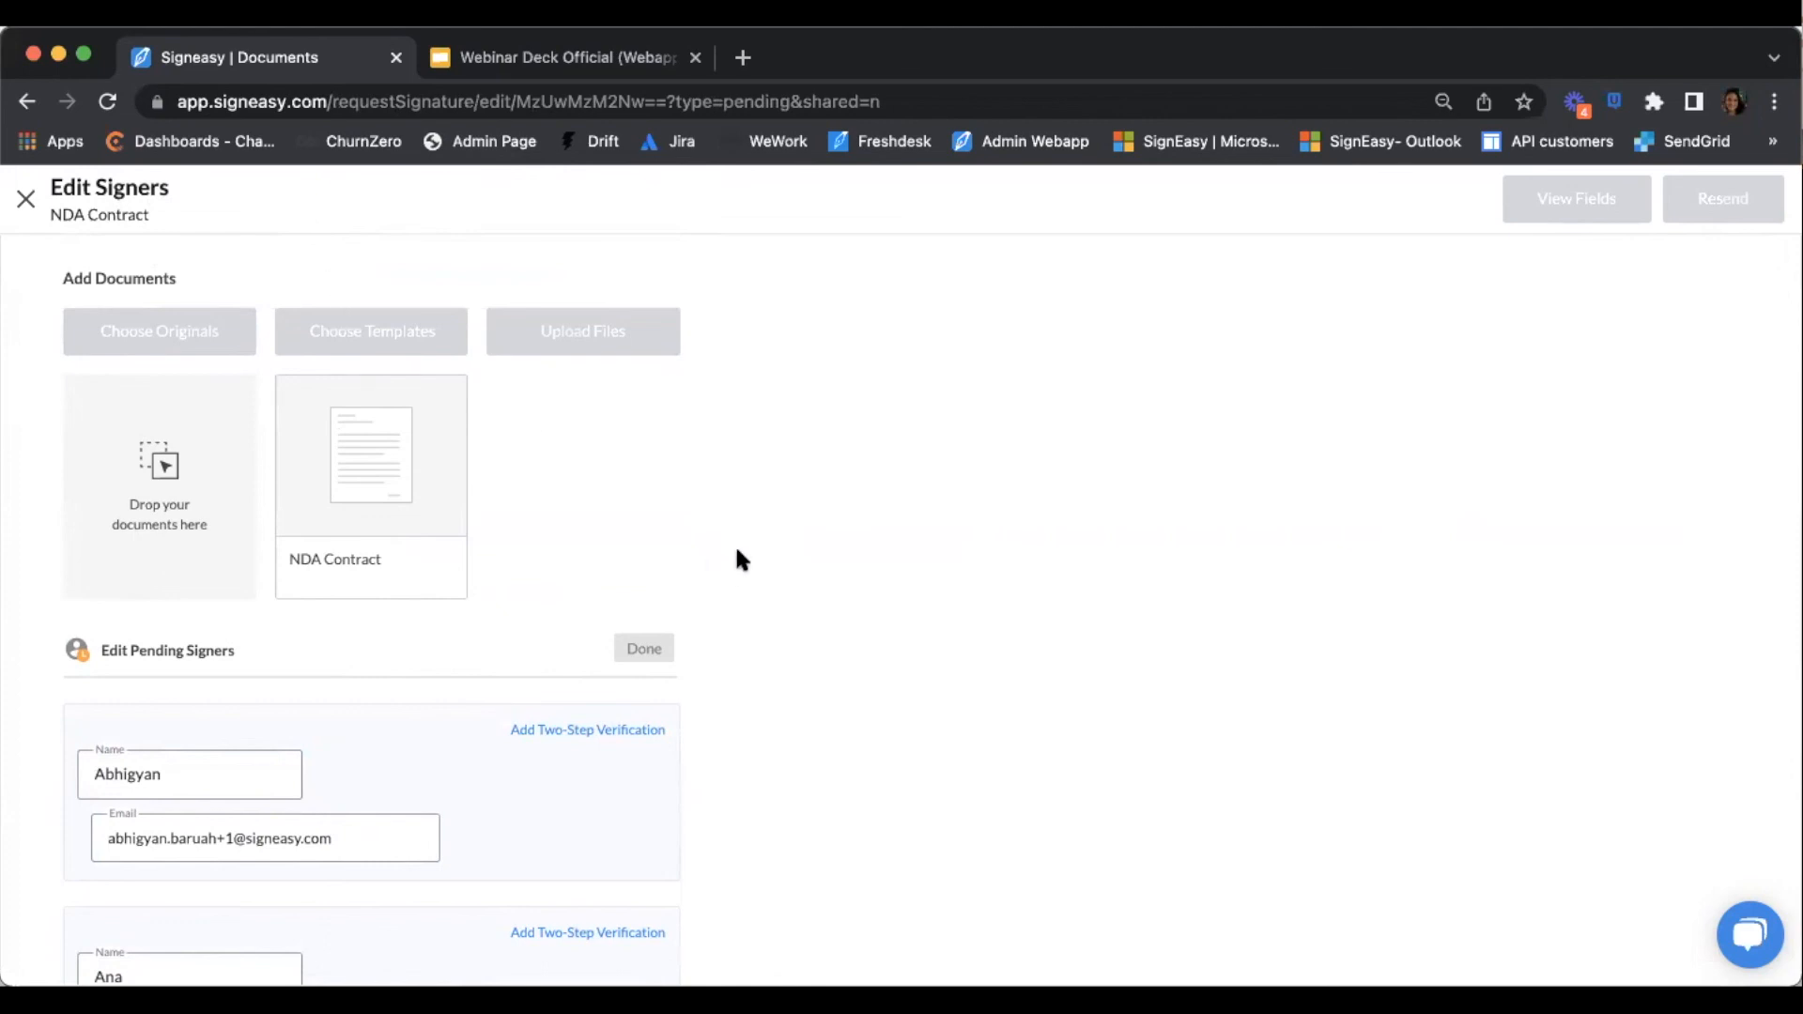
Leave the signer editor, discarding the unsaved changes
{"action": "scroll", "coordinate": [869, 776], "scroll_direction": "down", "scroll_amount": 2}
{"action": "scroll", "coordinate": [873, 789], "scroll_direction": "up", "scroll_amount": 2}
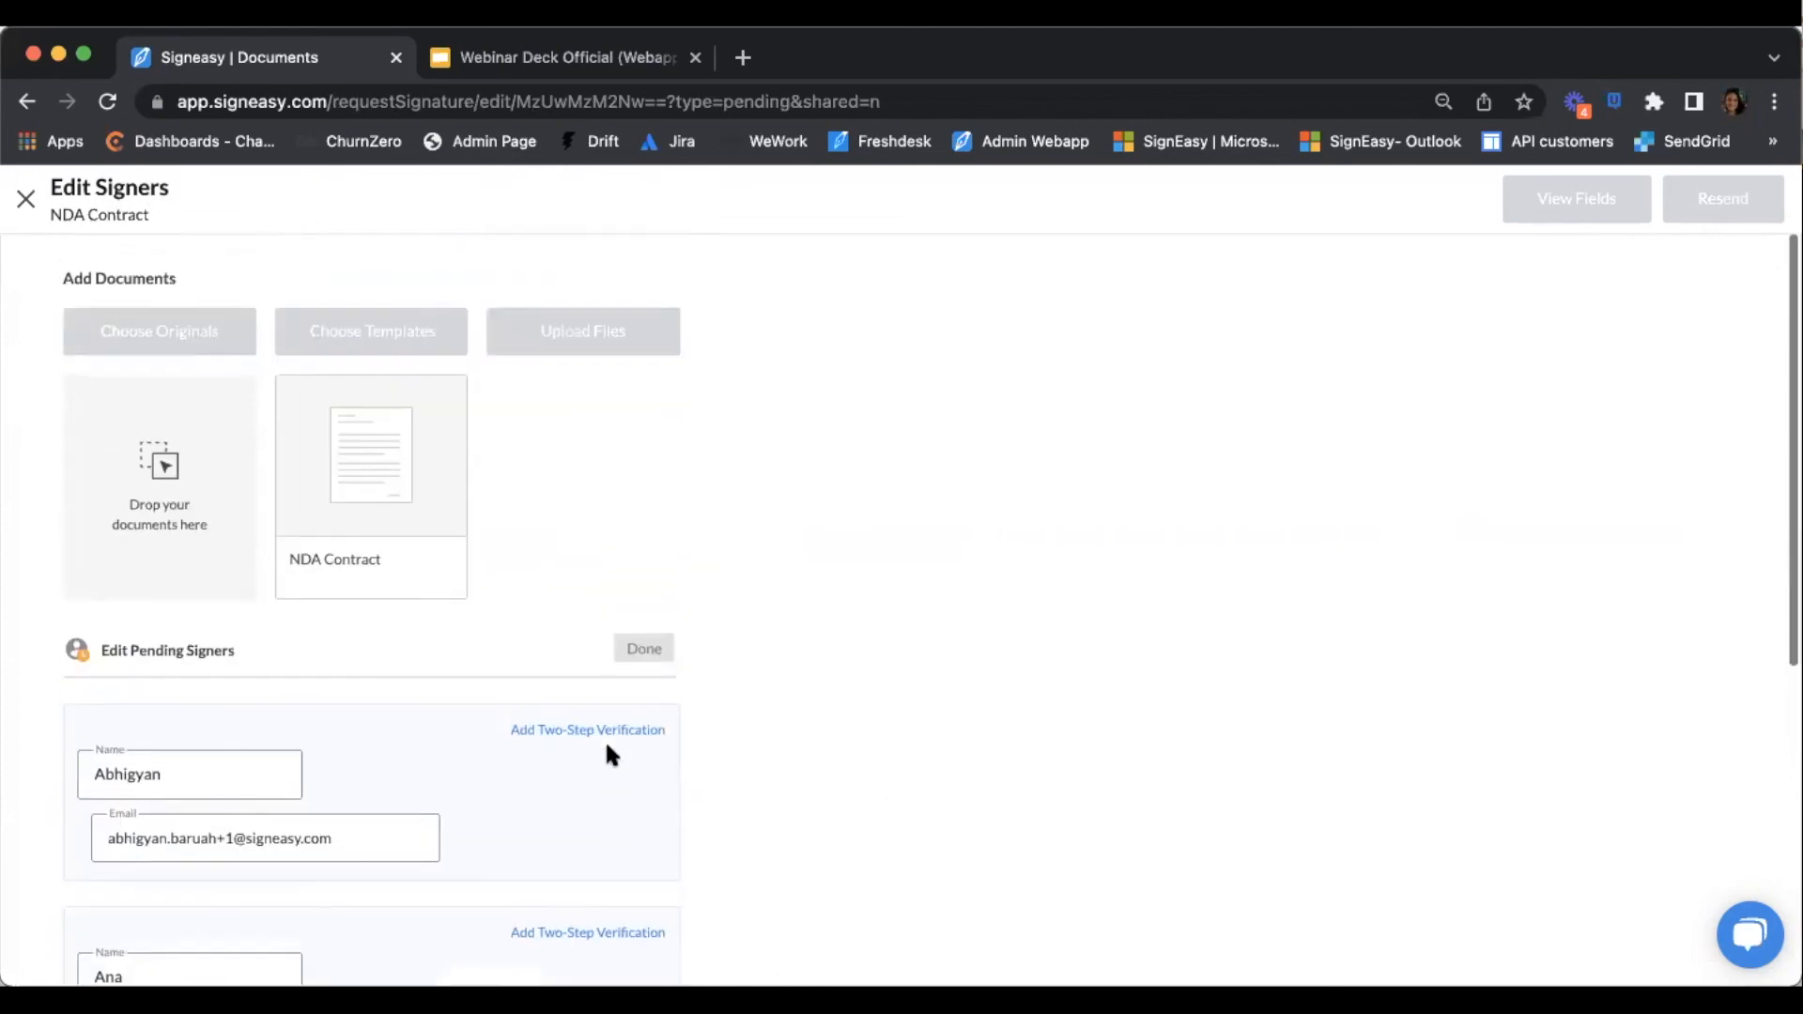
{"action": "left_click", "coordinate": [26, 198]}
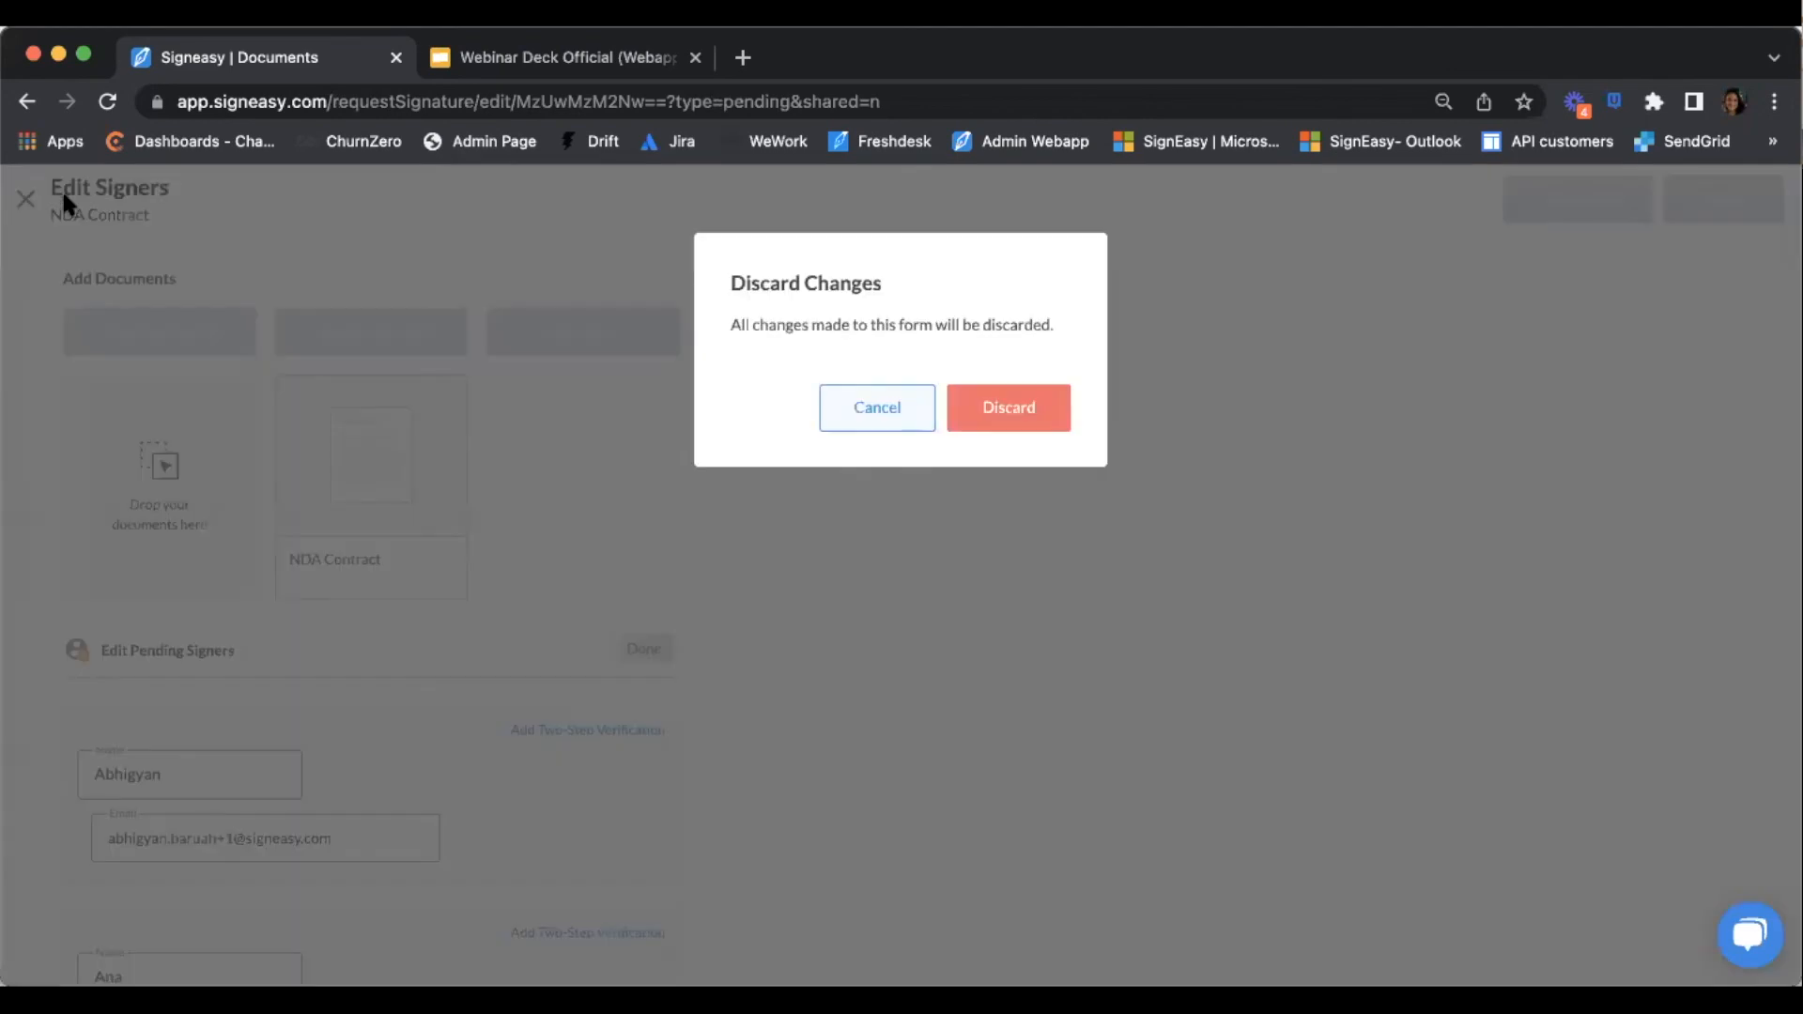
{"action": "left_click", "coordinate": [980, 411]}
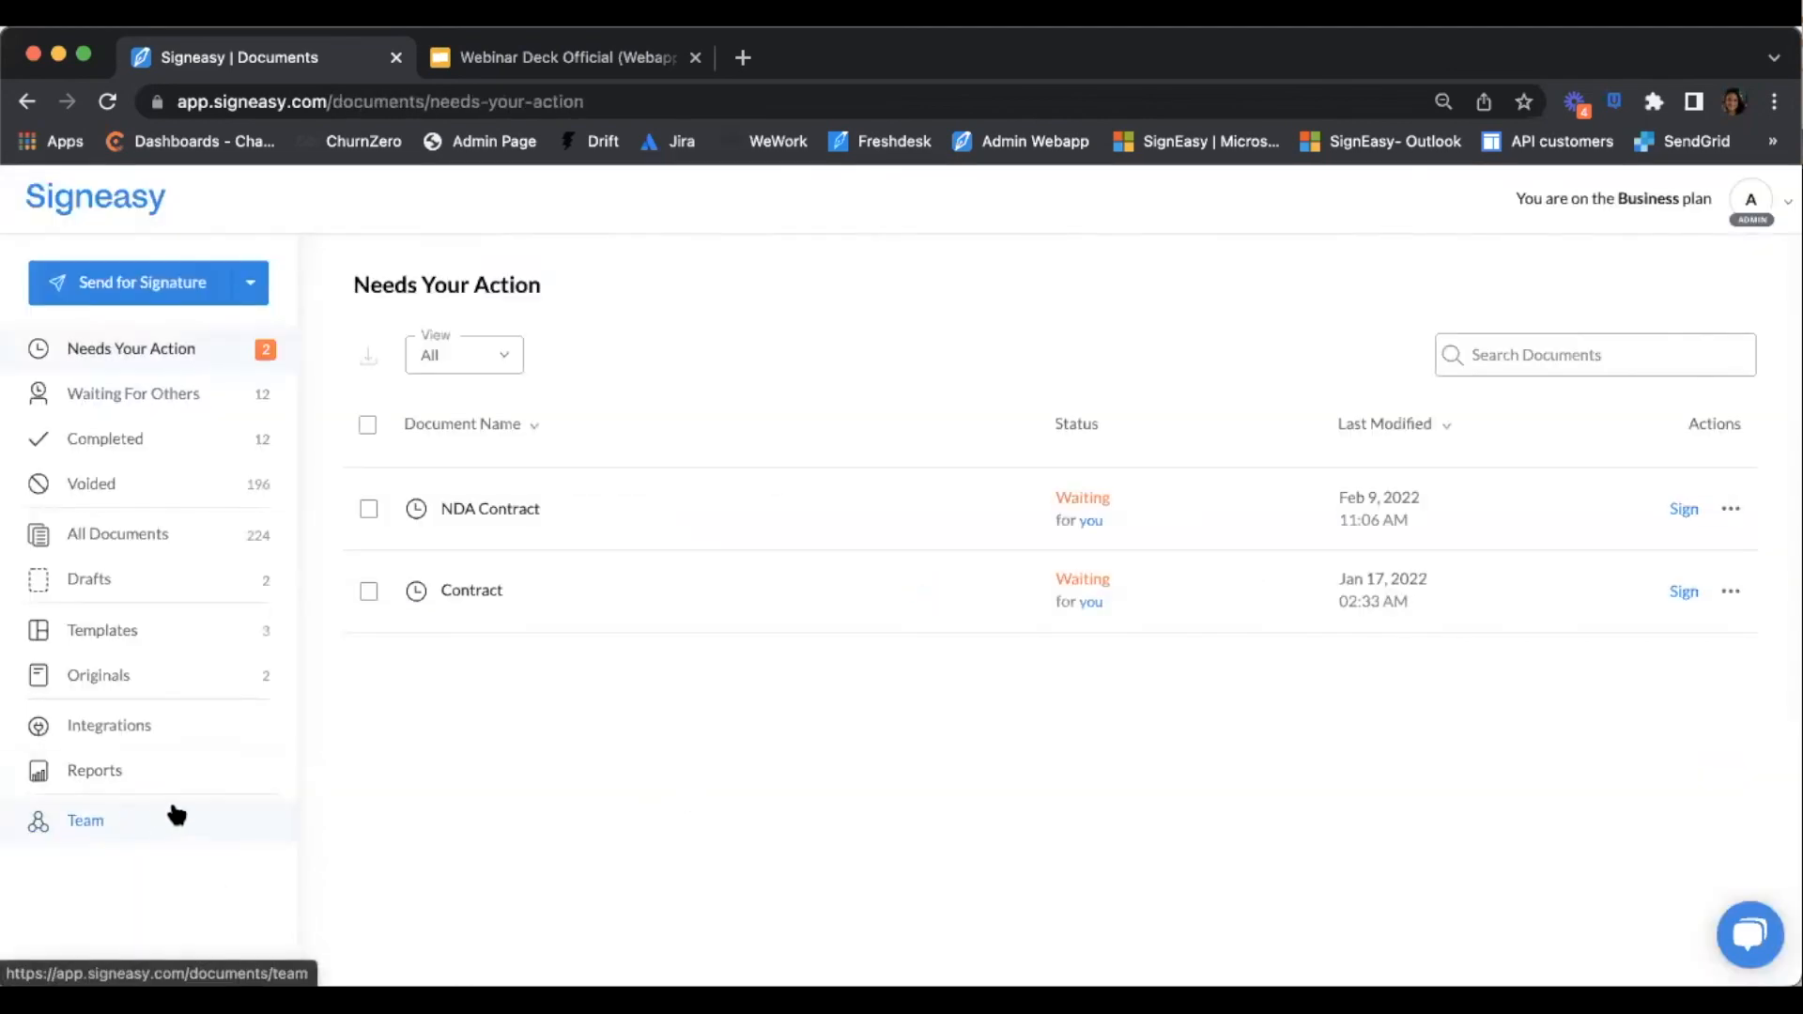